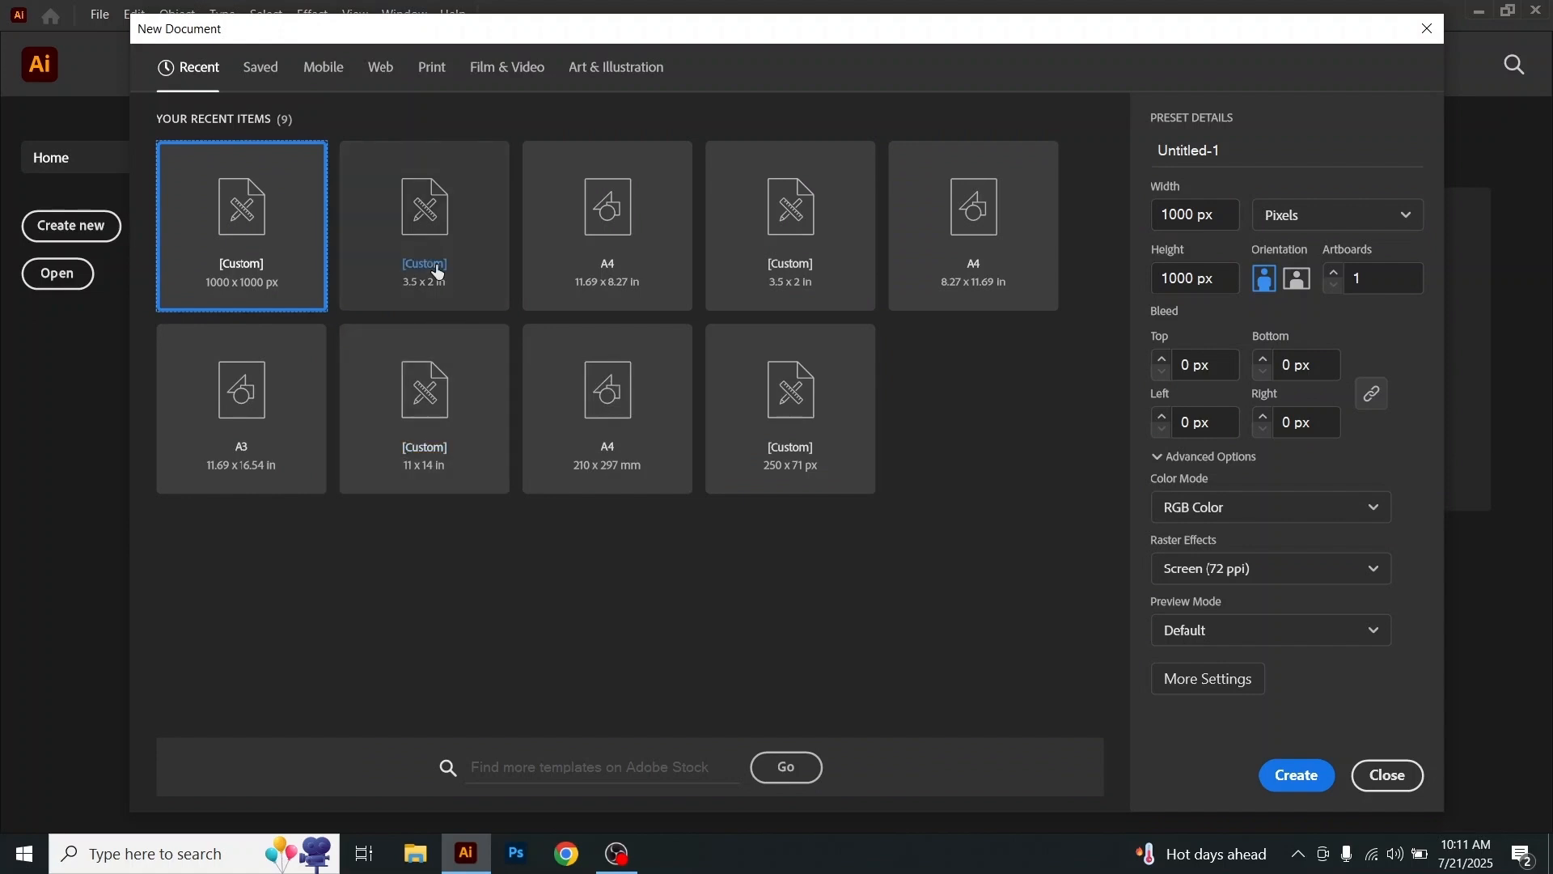
Step: Set the new document's units to inches, width to 3.5 in and height to 2 in, in landscape orientation
click(1310, 216)
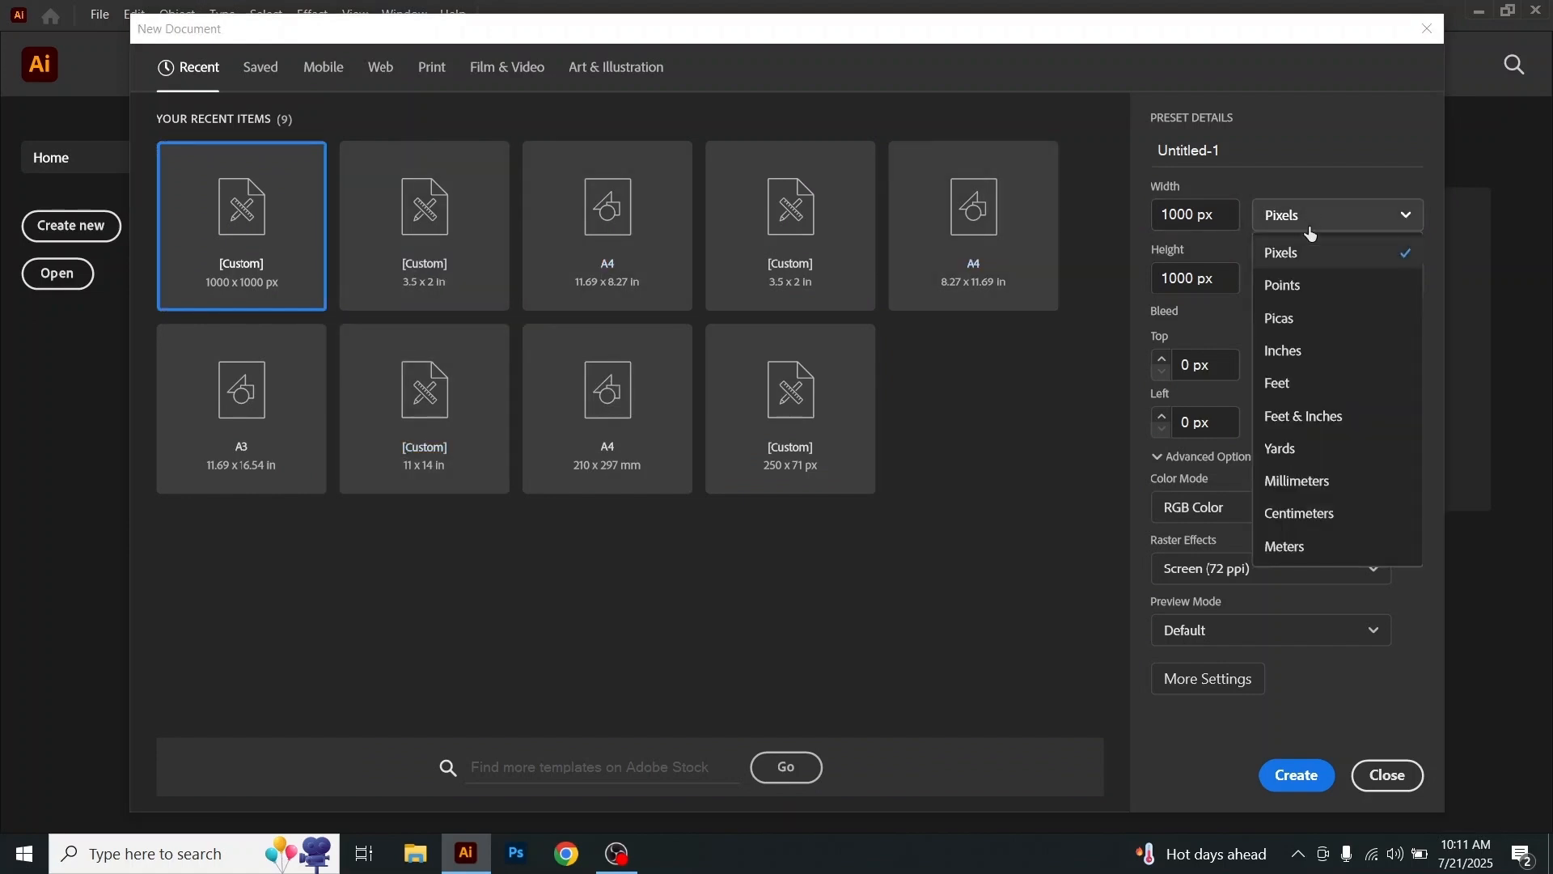
click(1291, 351)
drag(1218, 215, 1130, 233)
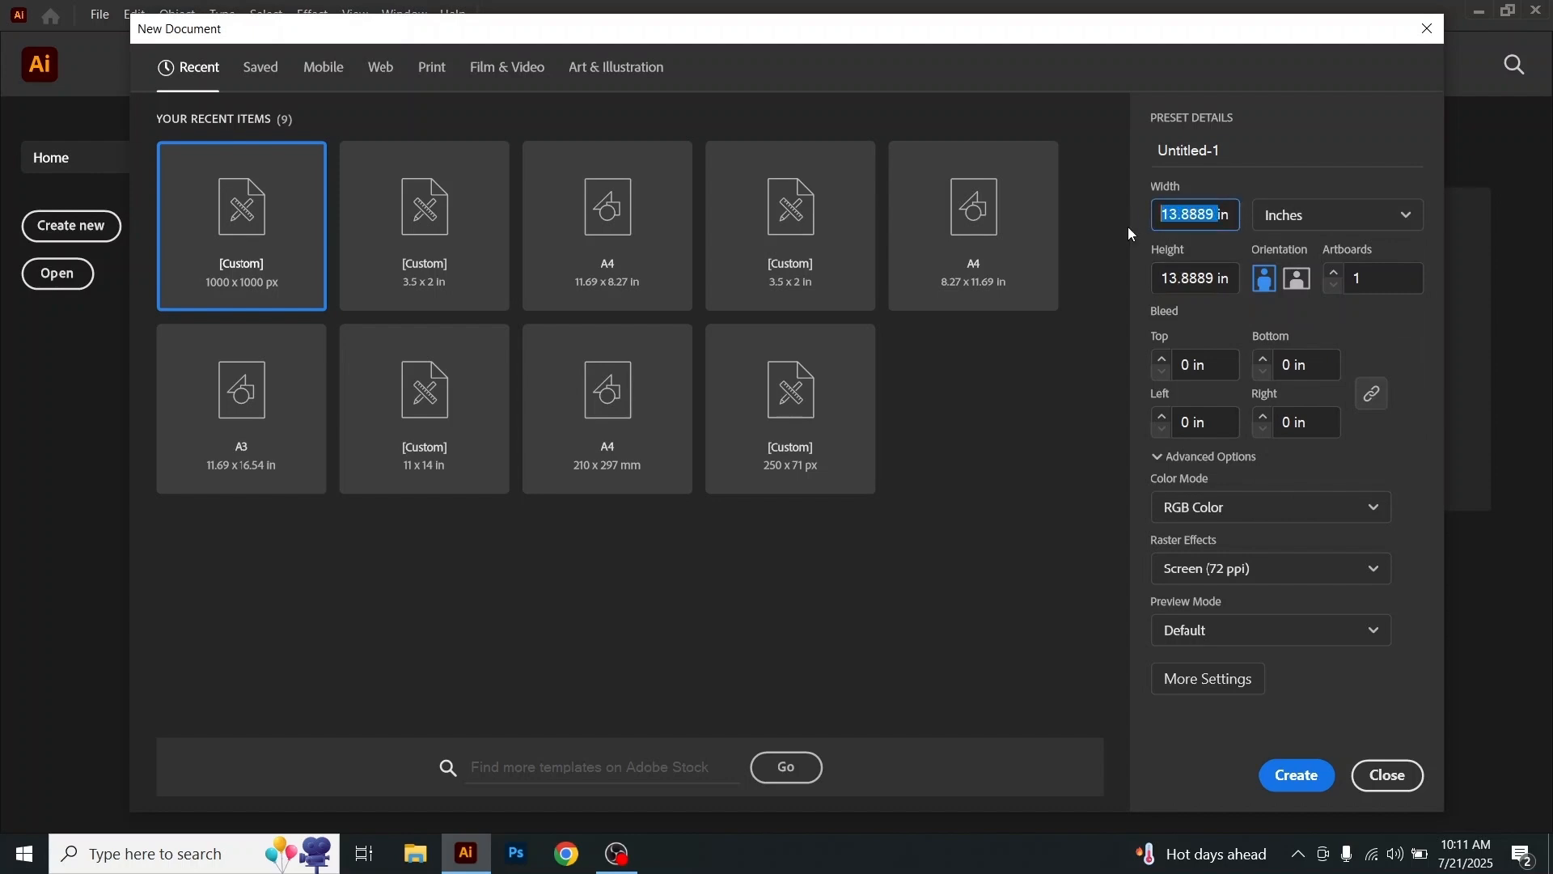
text(3)
click(1297, 279)
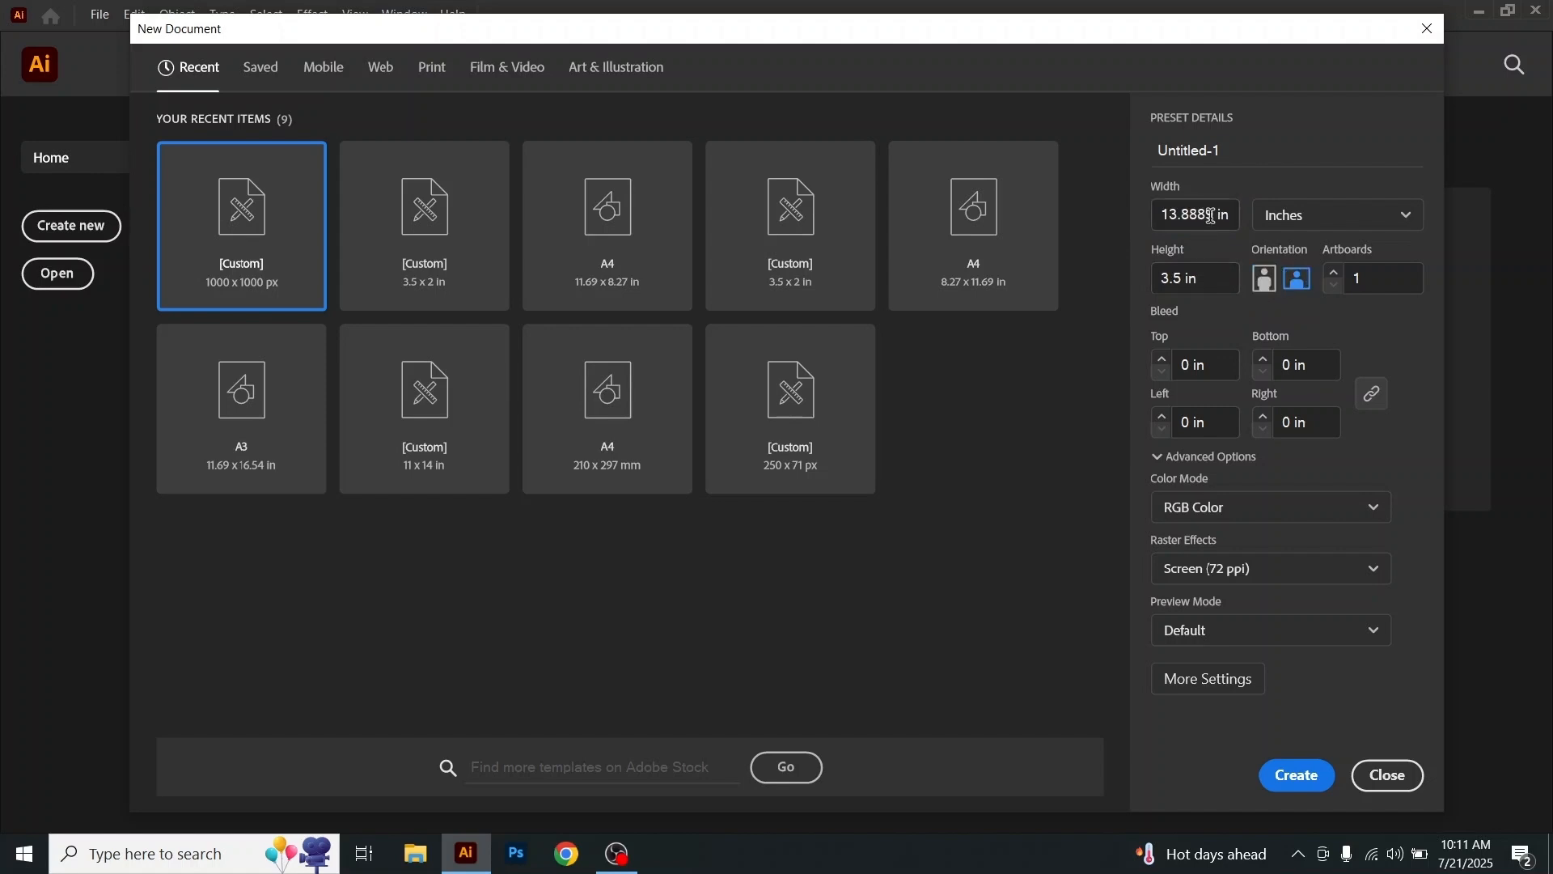
drag(1211, 215, 1134, 221)
text(3.5)
drag(1187, 277, 1158, 277)
text(2)
click(1203, 277)
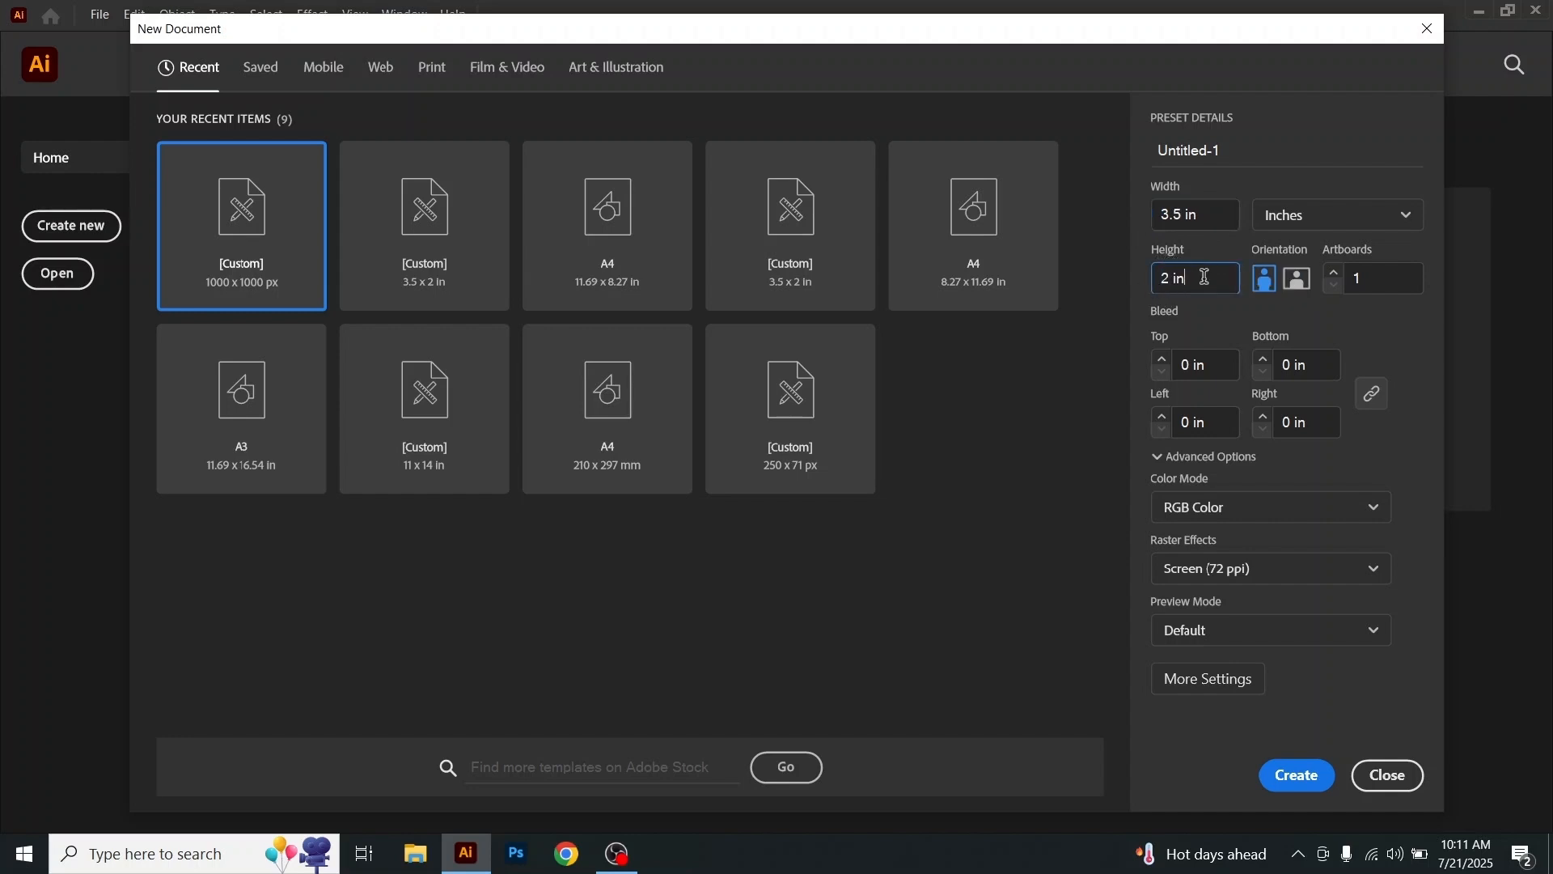
Step: Set the number of artboards to 2 and apply a linked bleed of 0.25 in on all four sides
click(1354, 277)
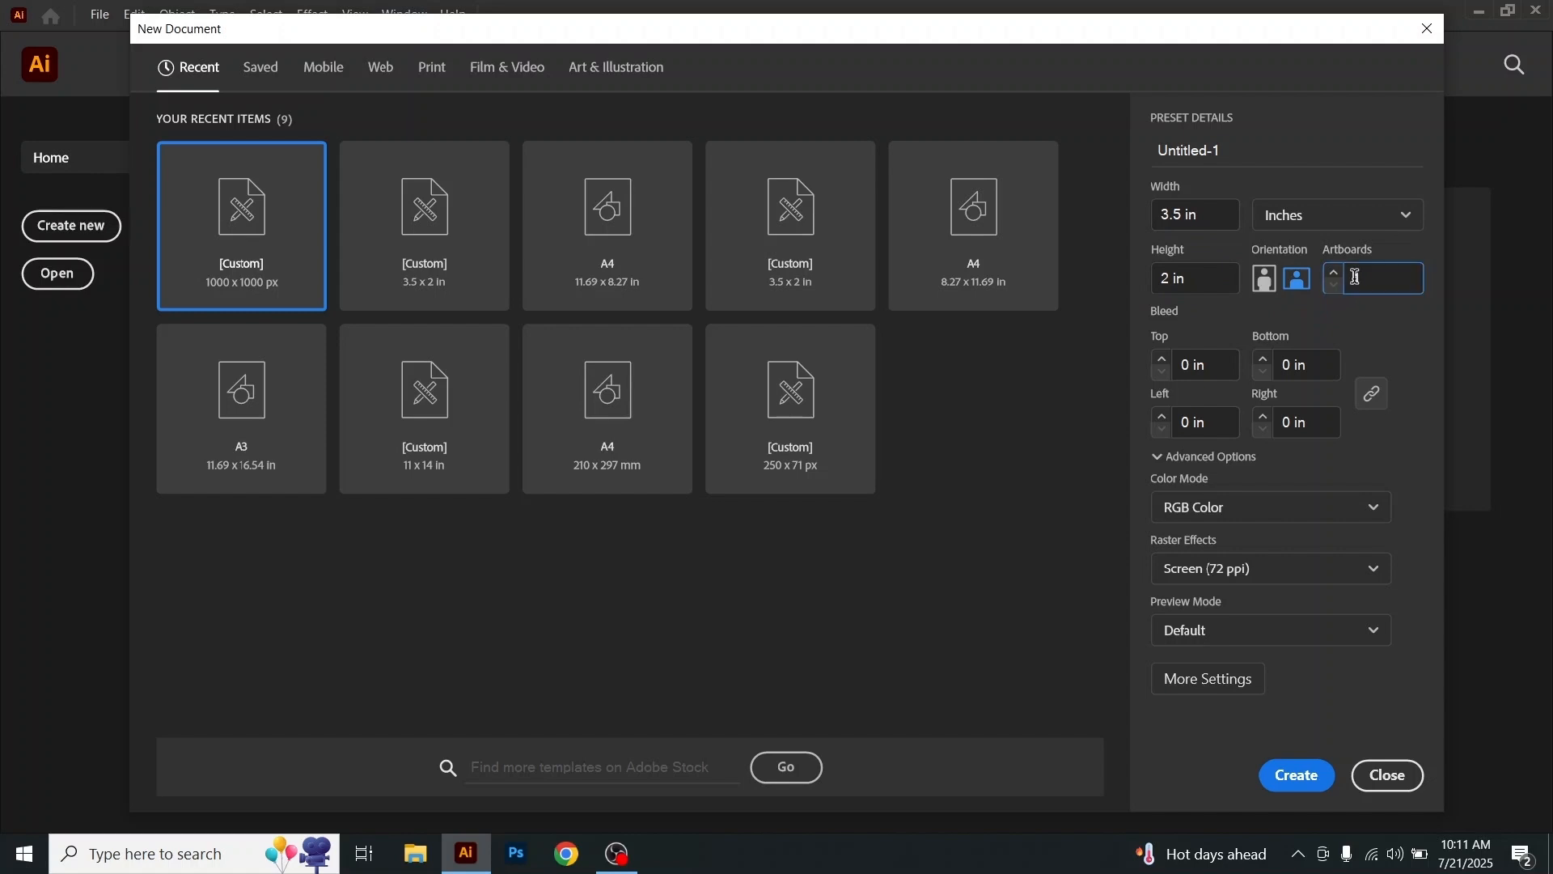
drag(1396, 276, 1347, 276)
text(2)
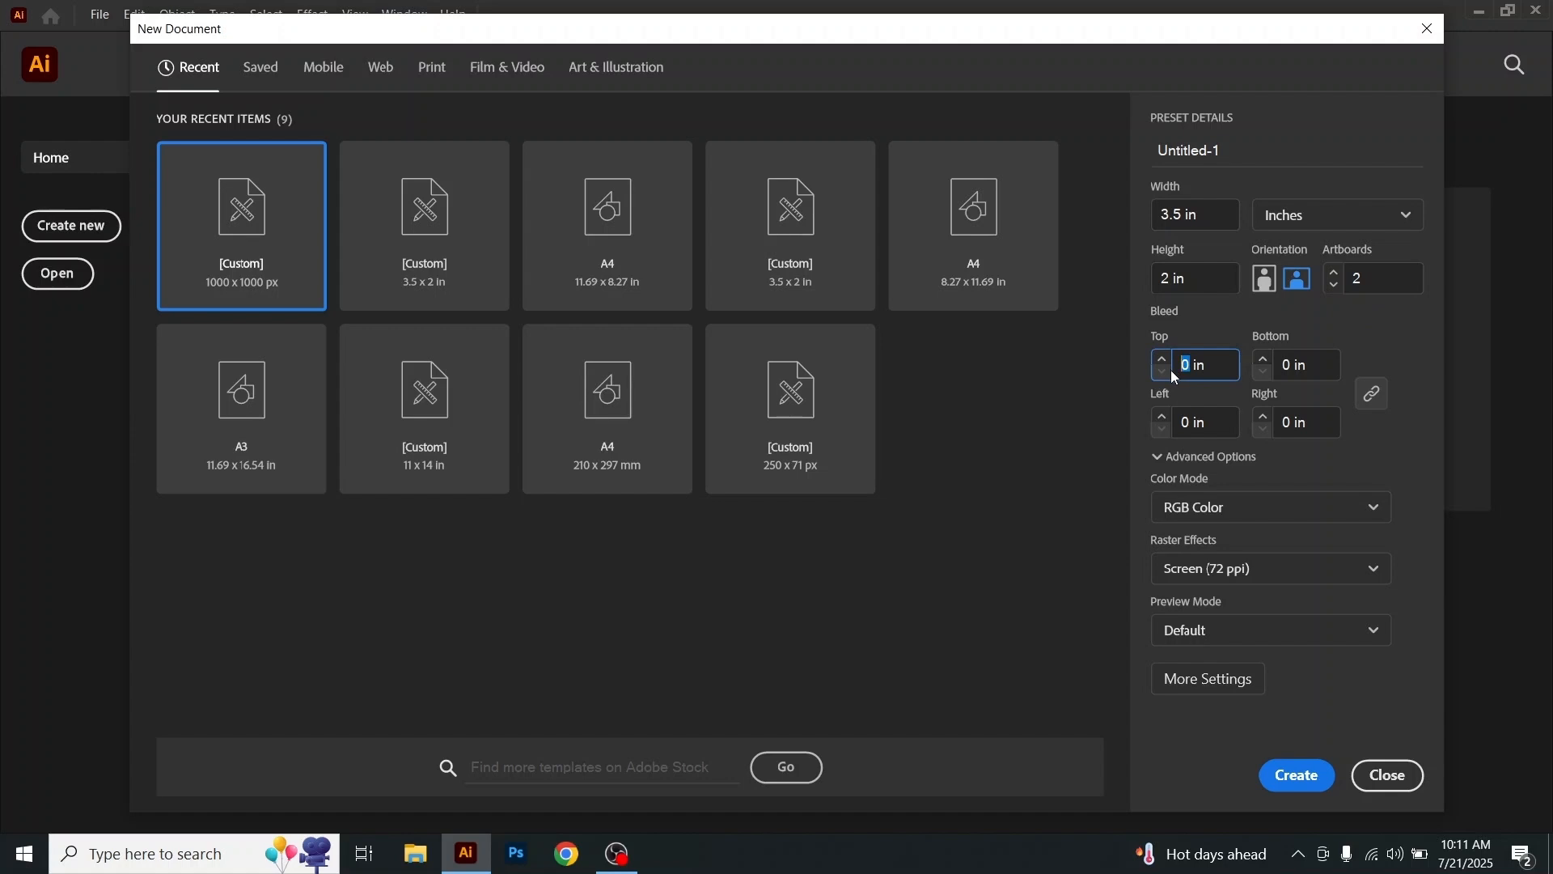
text(.25)
click(1372, 385)
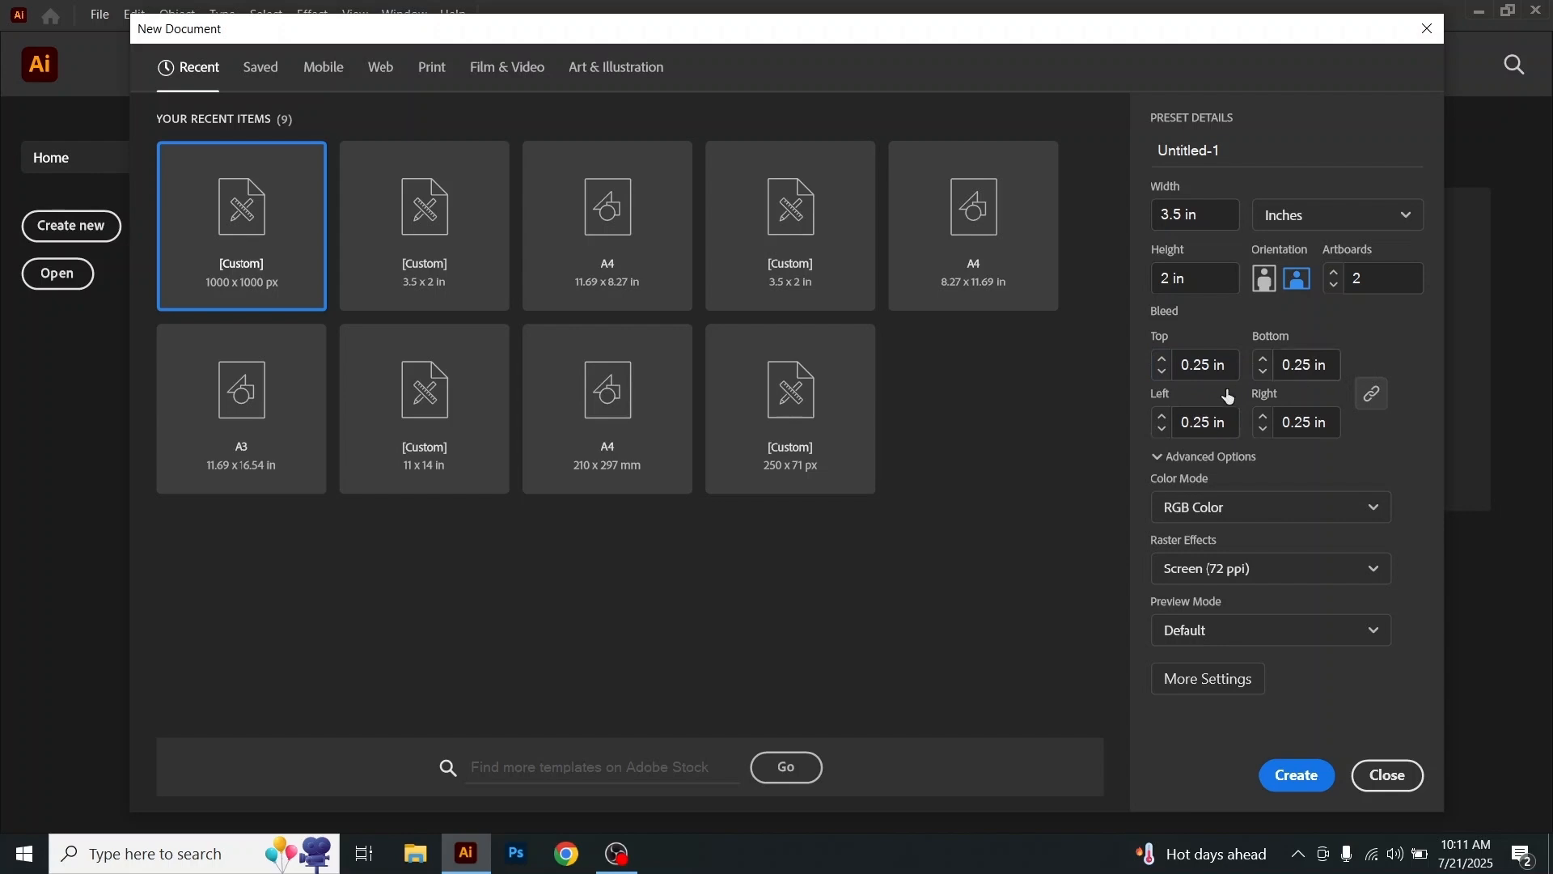
Step: Change the color mode to CMYK Color and the raster effects to High (300 ppi)
click(1354, 455)
click(1239, 459)
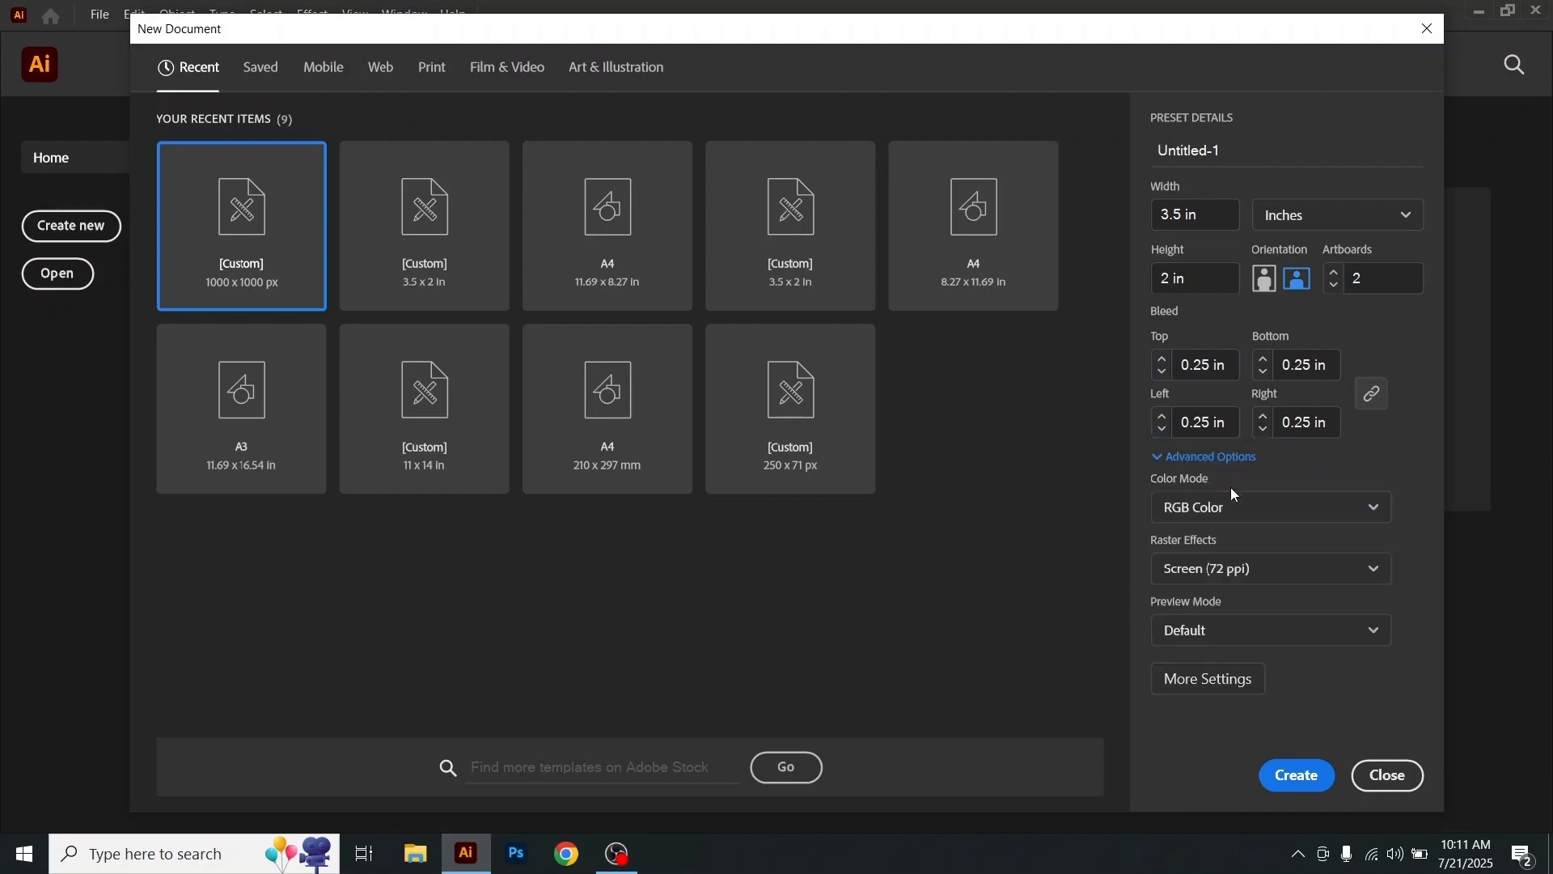
click(1230, 513)
click(1215, 576)
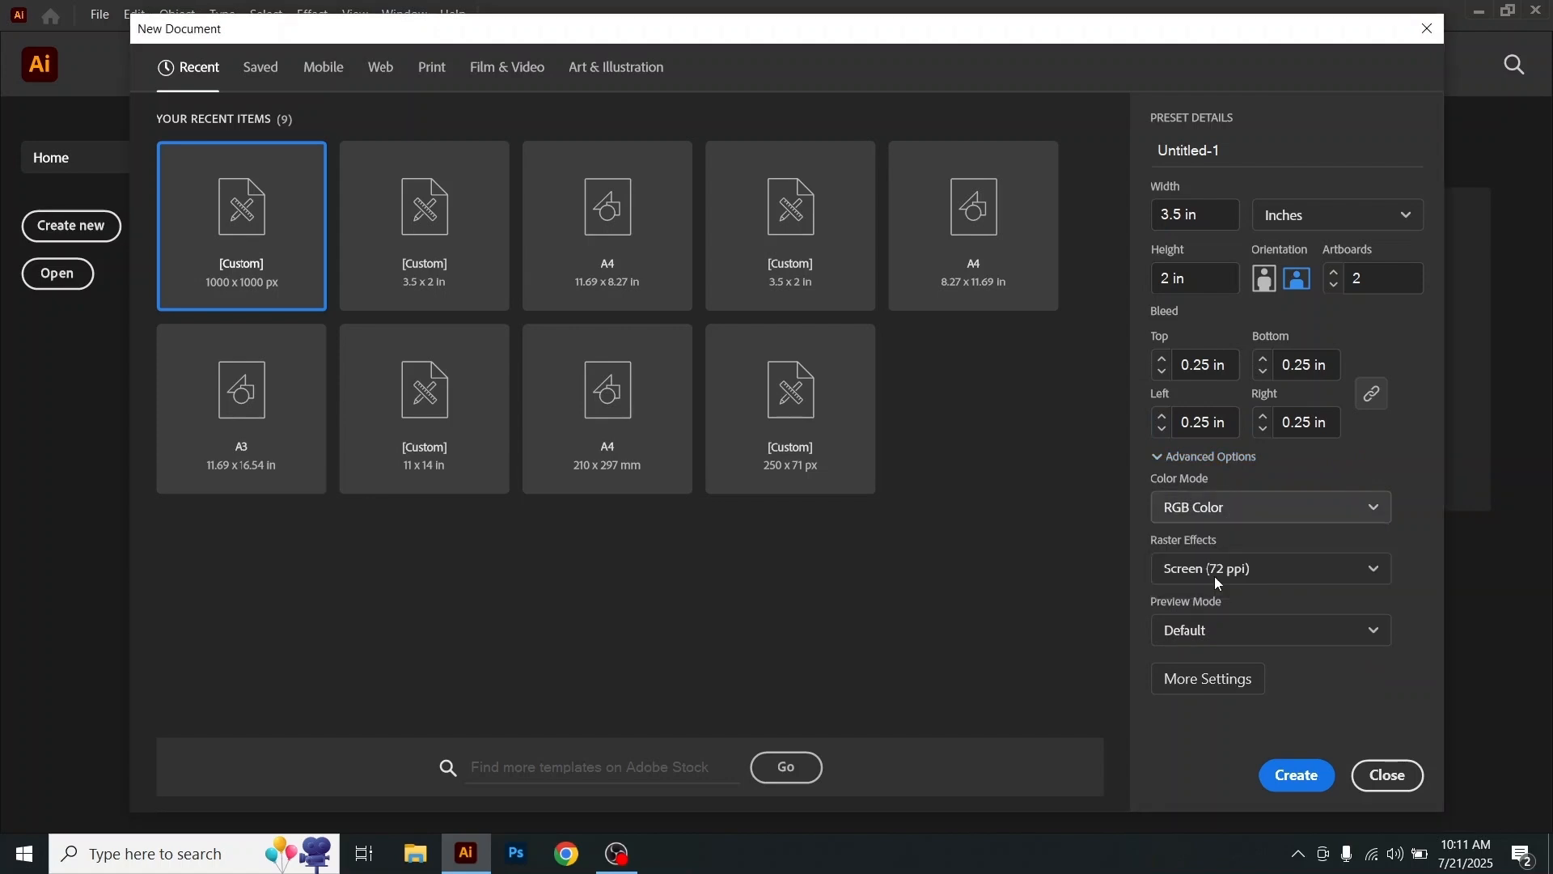
click(1217, 576)
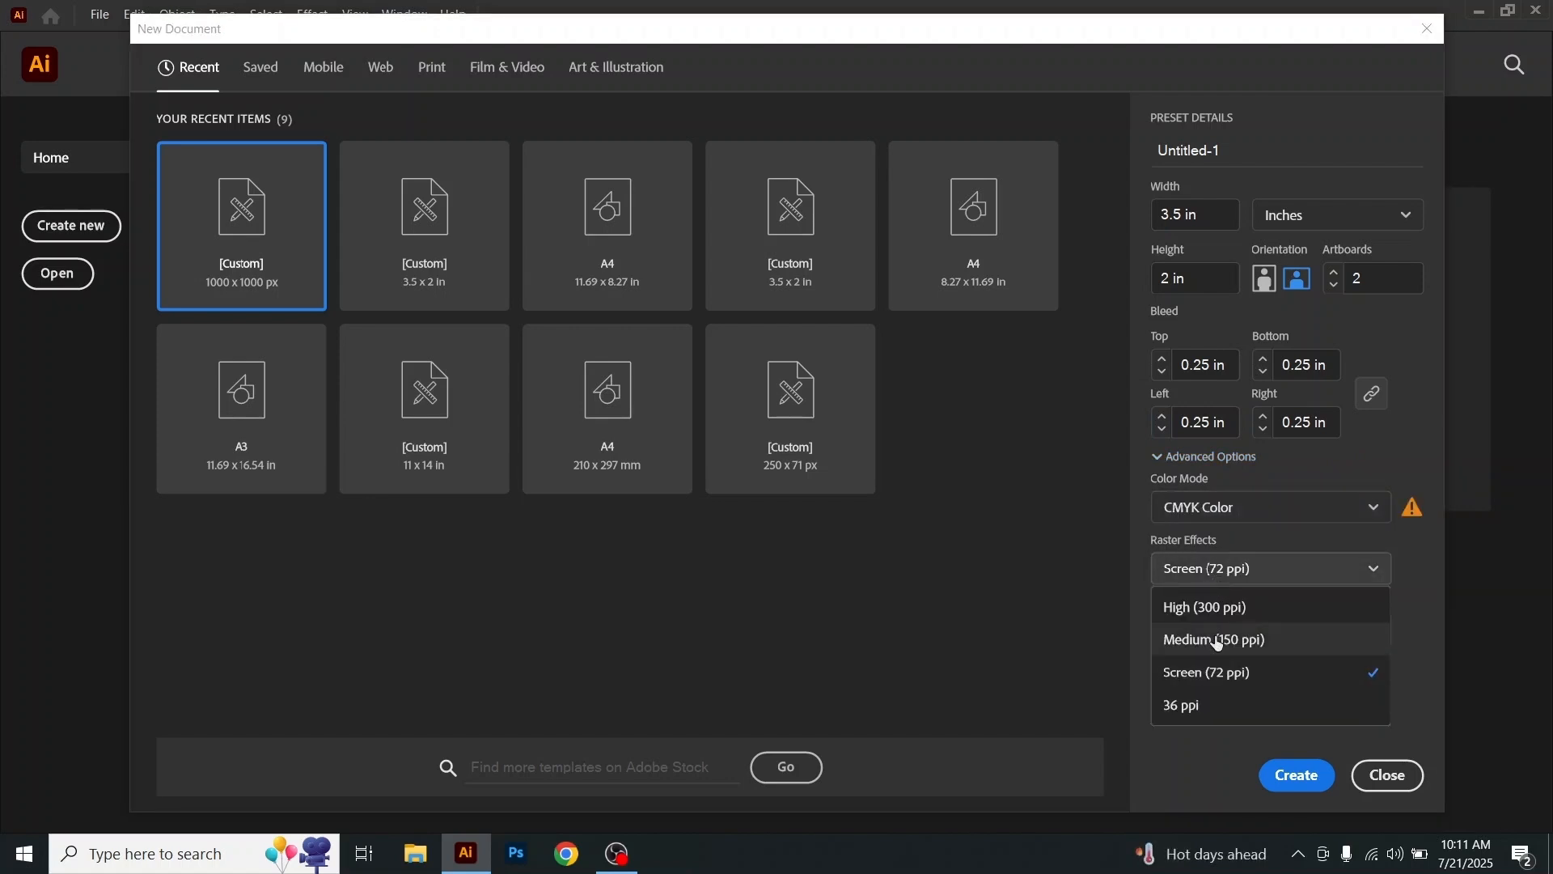
click(1221, 613)
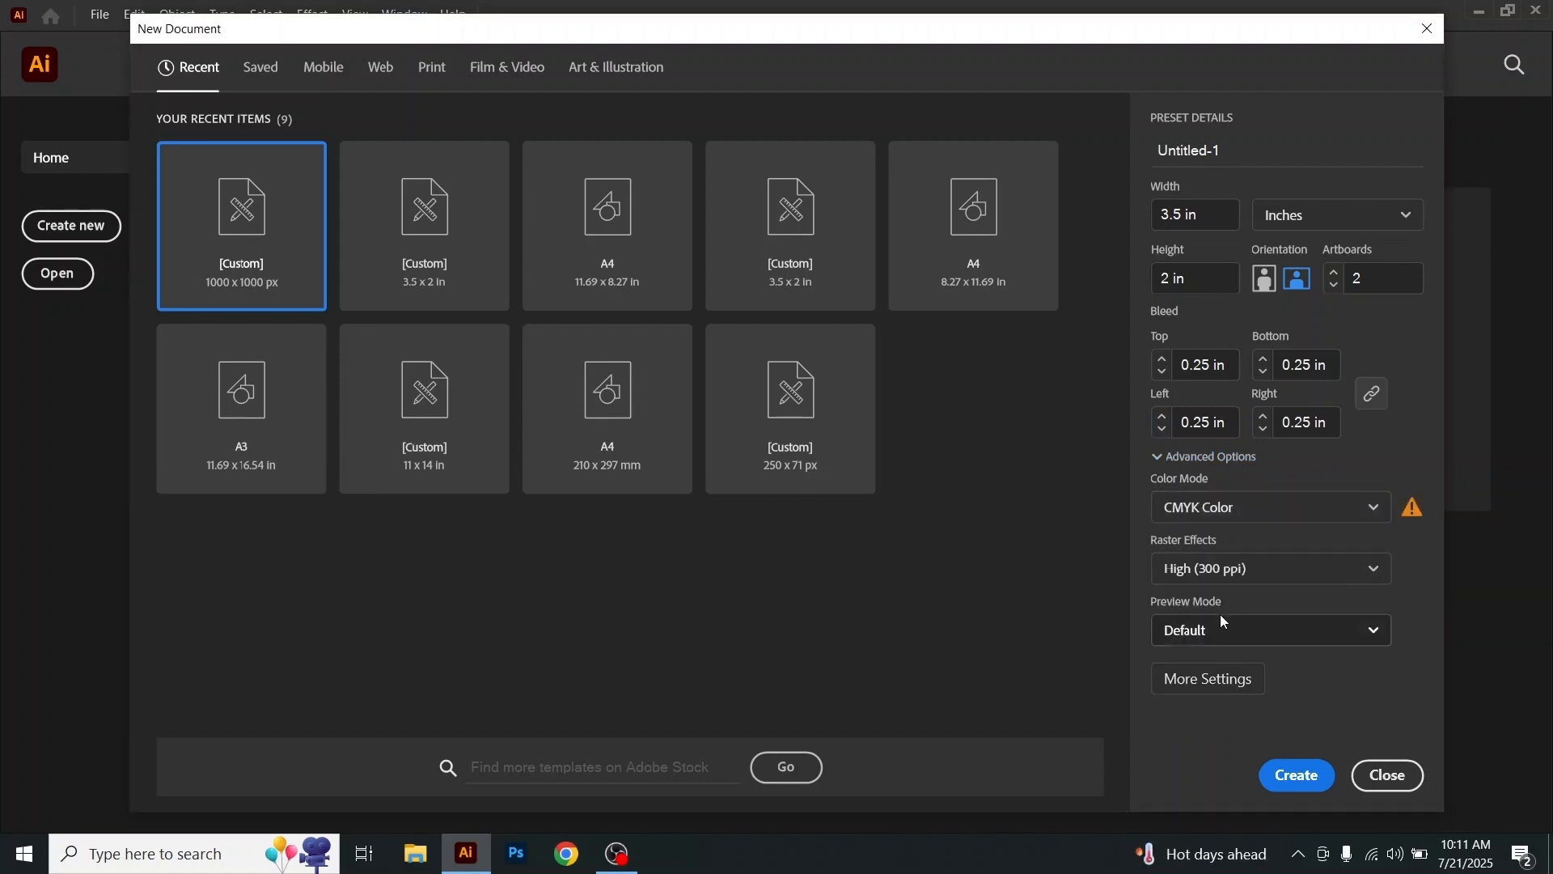
click(1240, 508)
click(1273, 577)
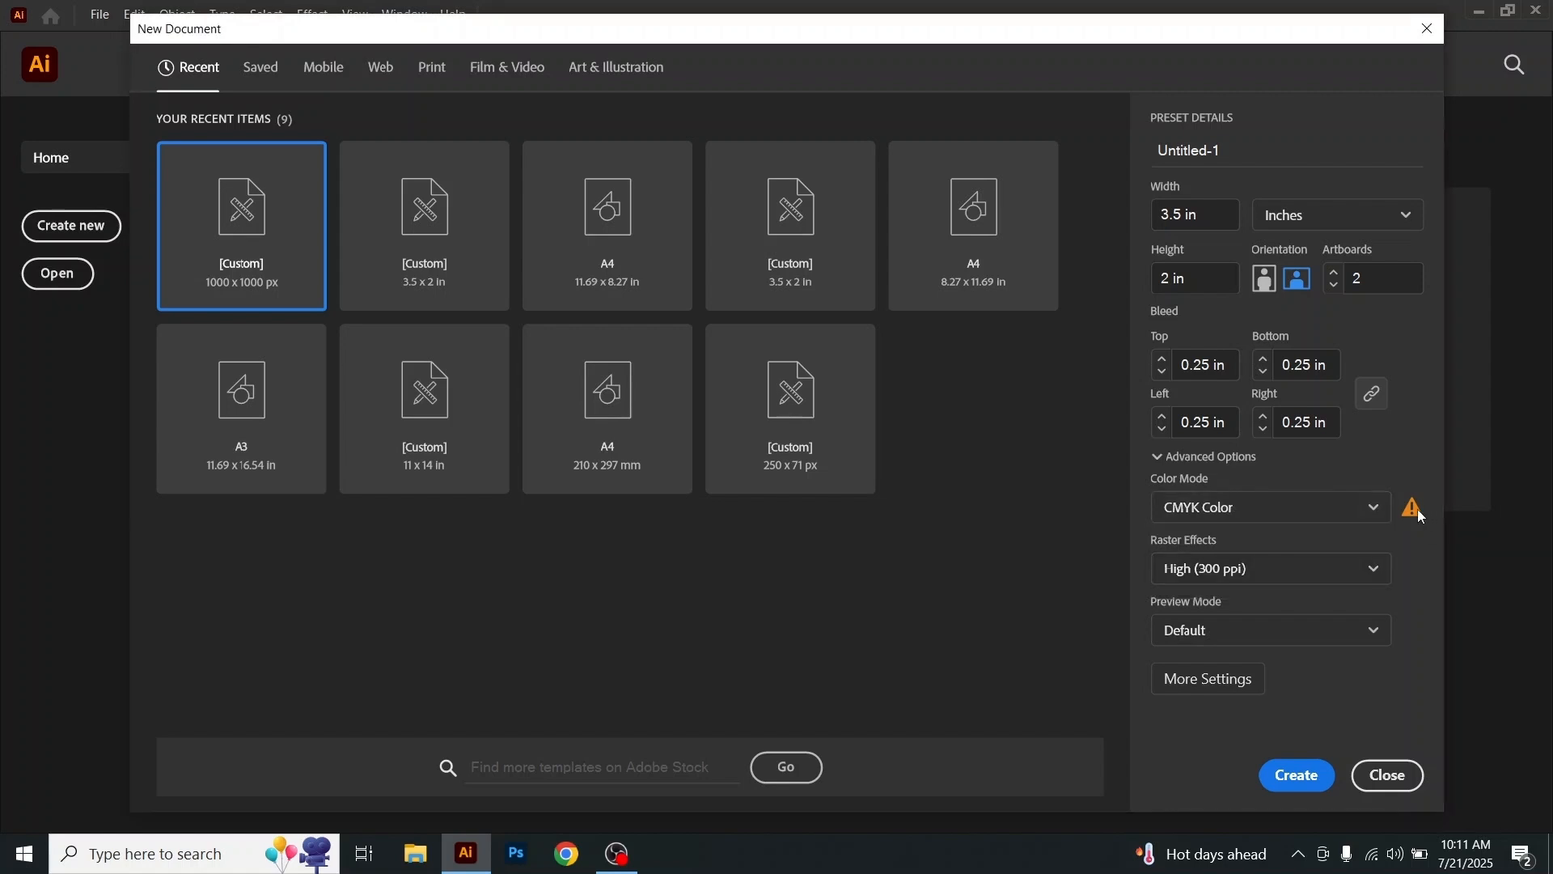
mouse_move(1415, 511)
Step: Name the document "Corporate Business Card" and create it
click(1266, 144)
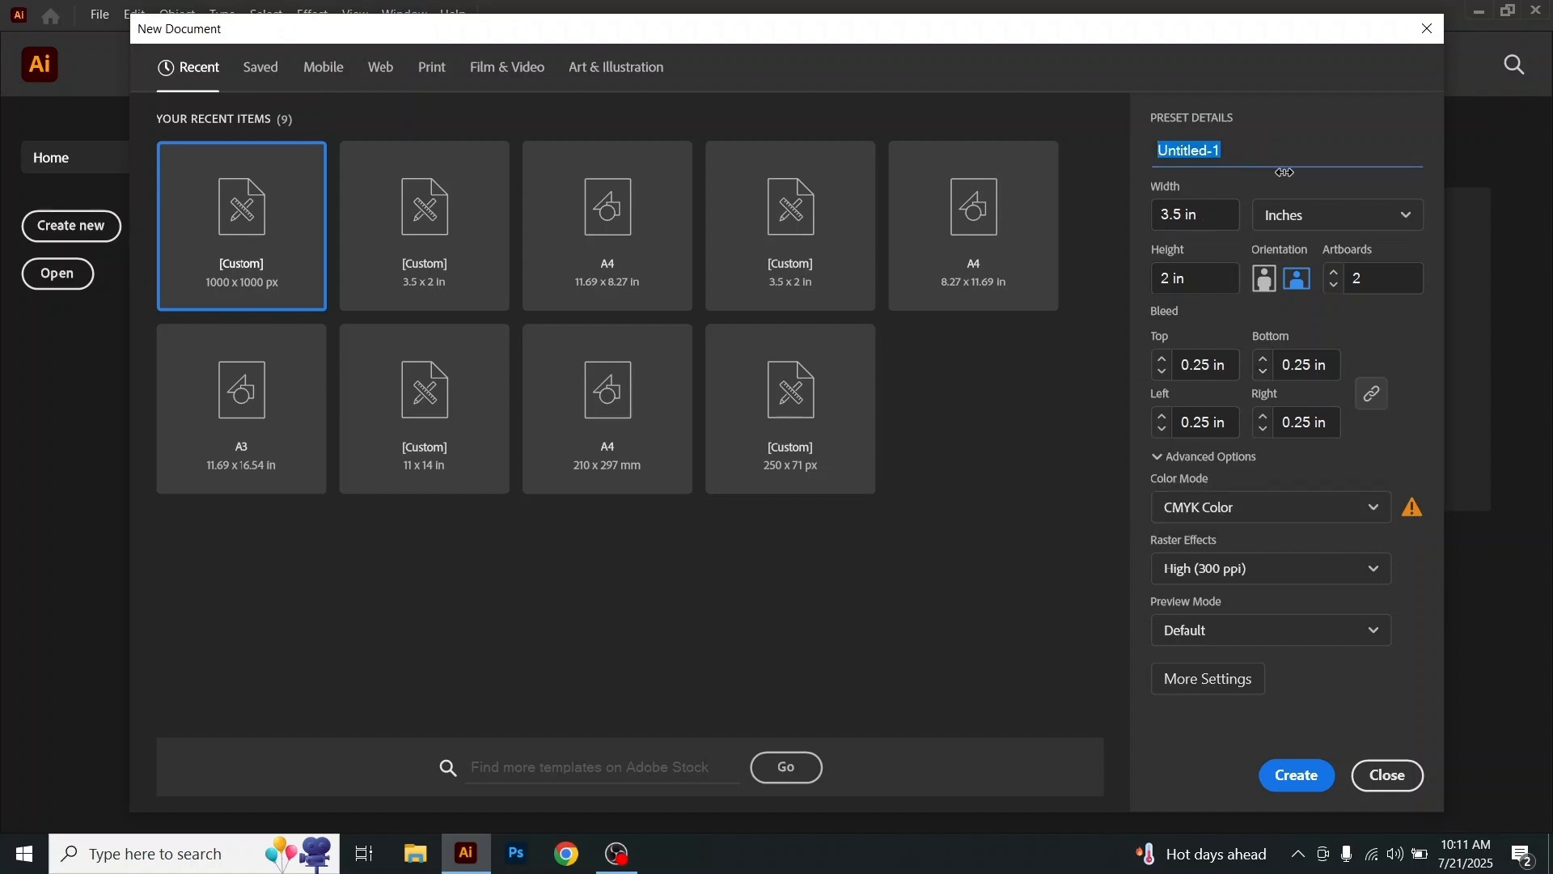
text(Corporate Business)
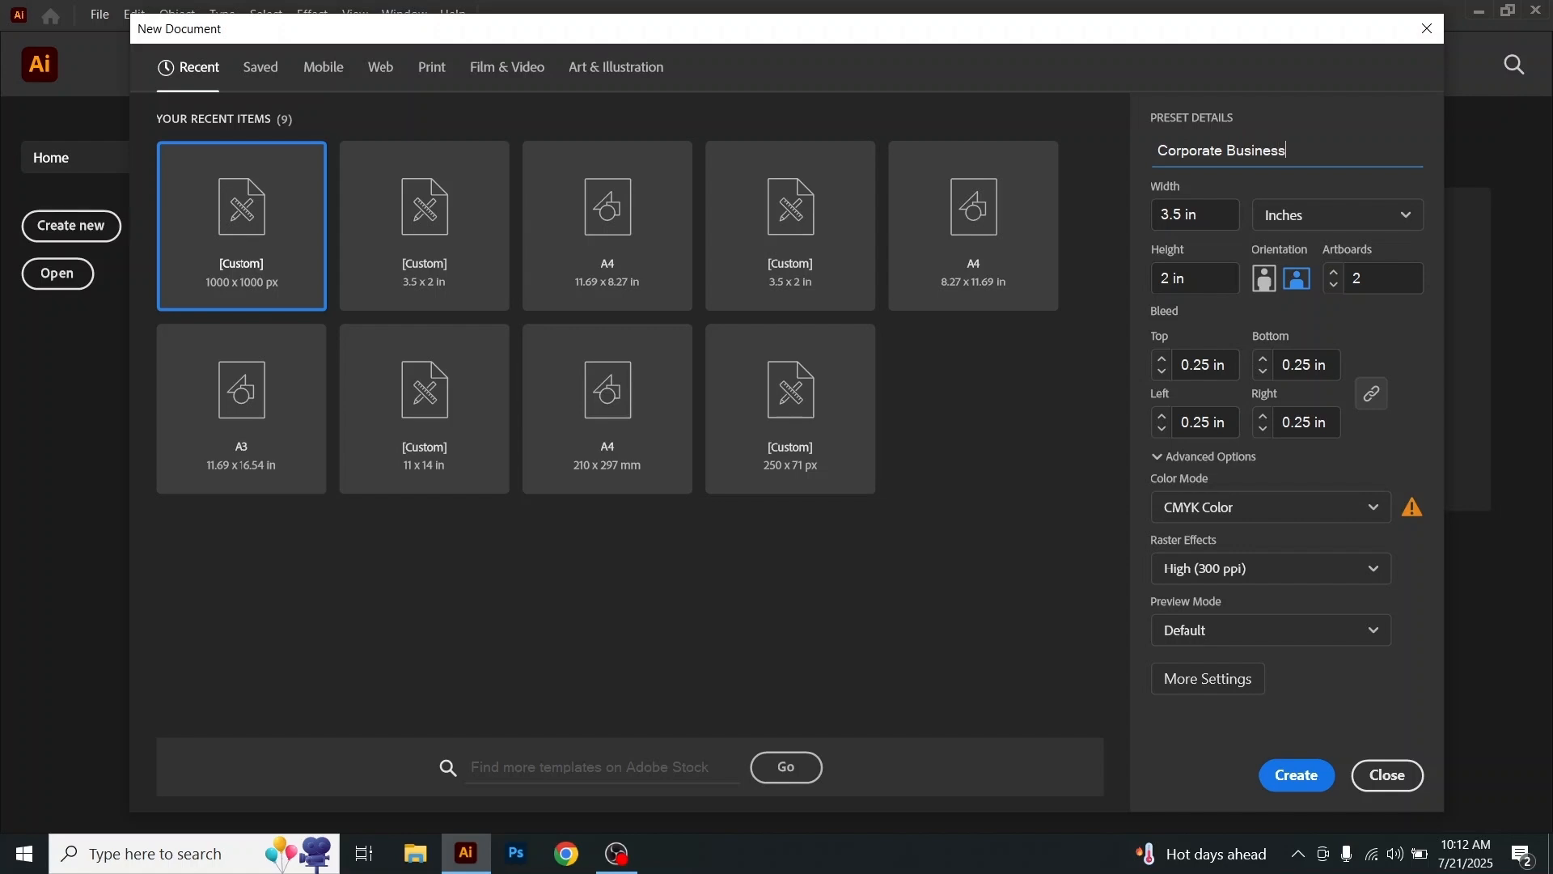
text( Card)
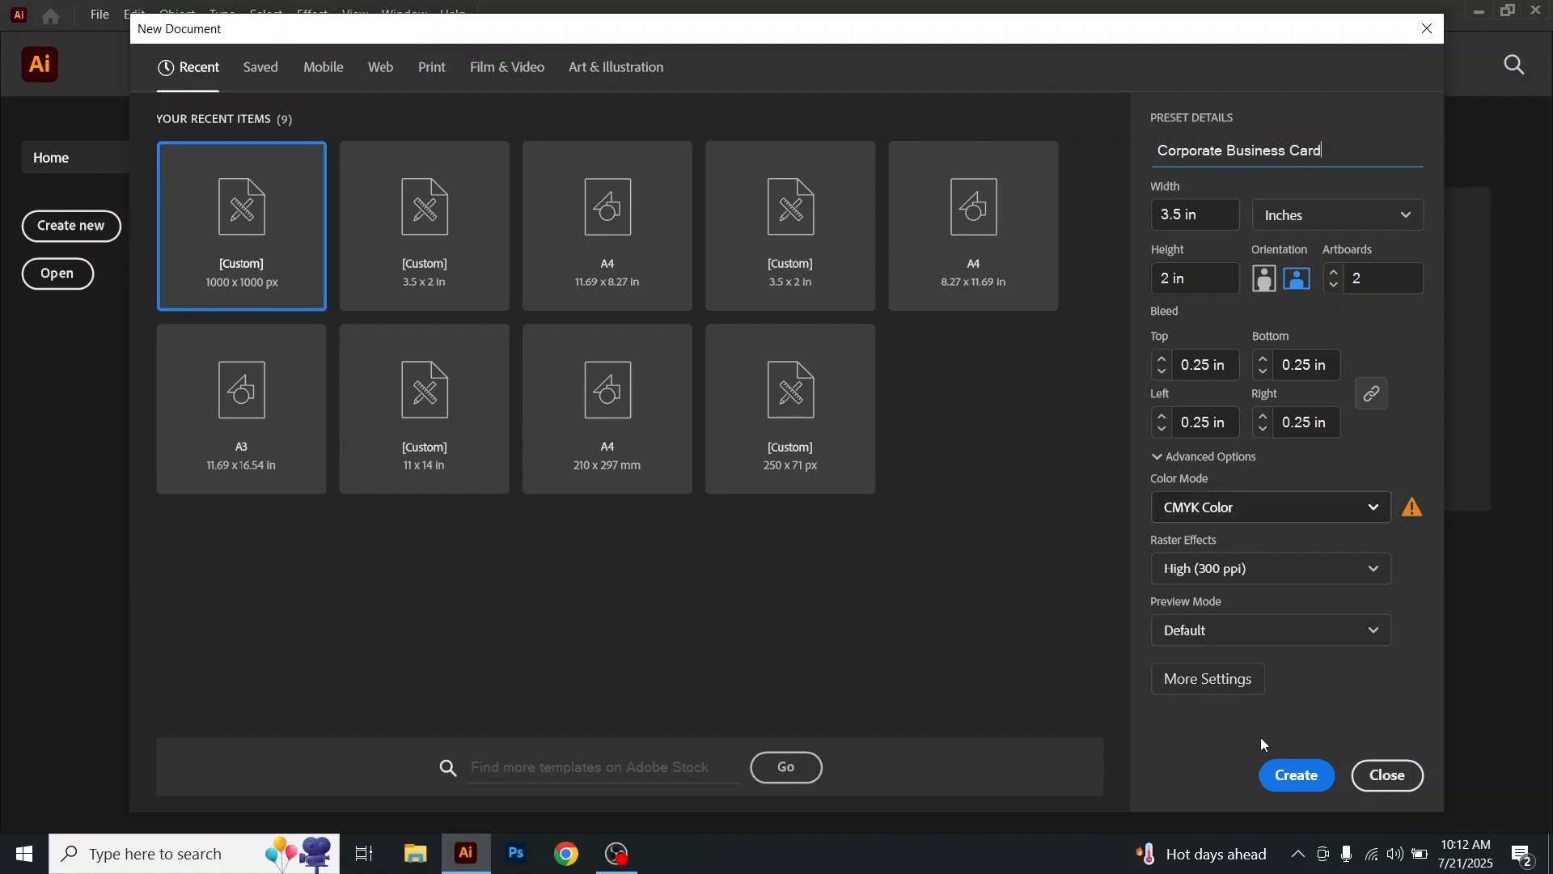
click(1298, 776)
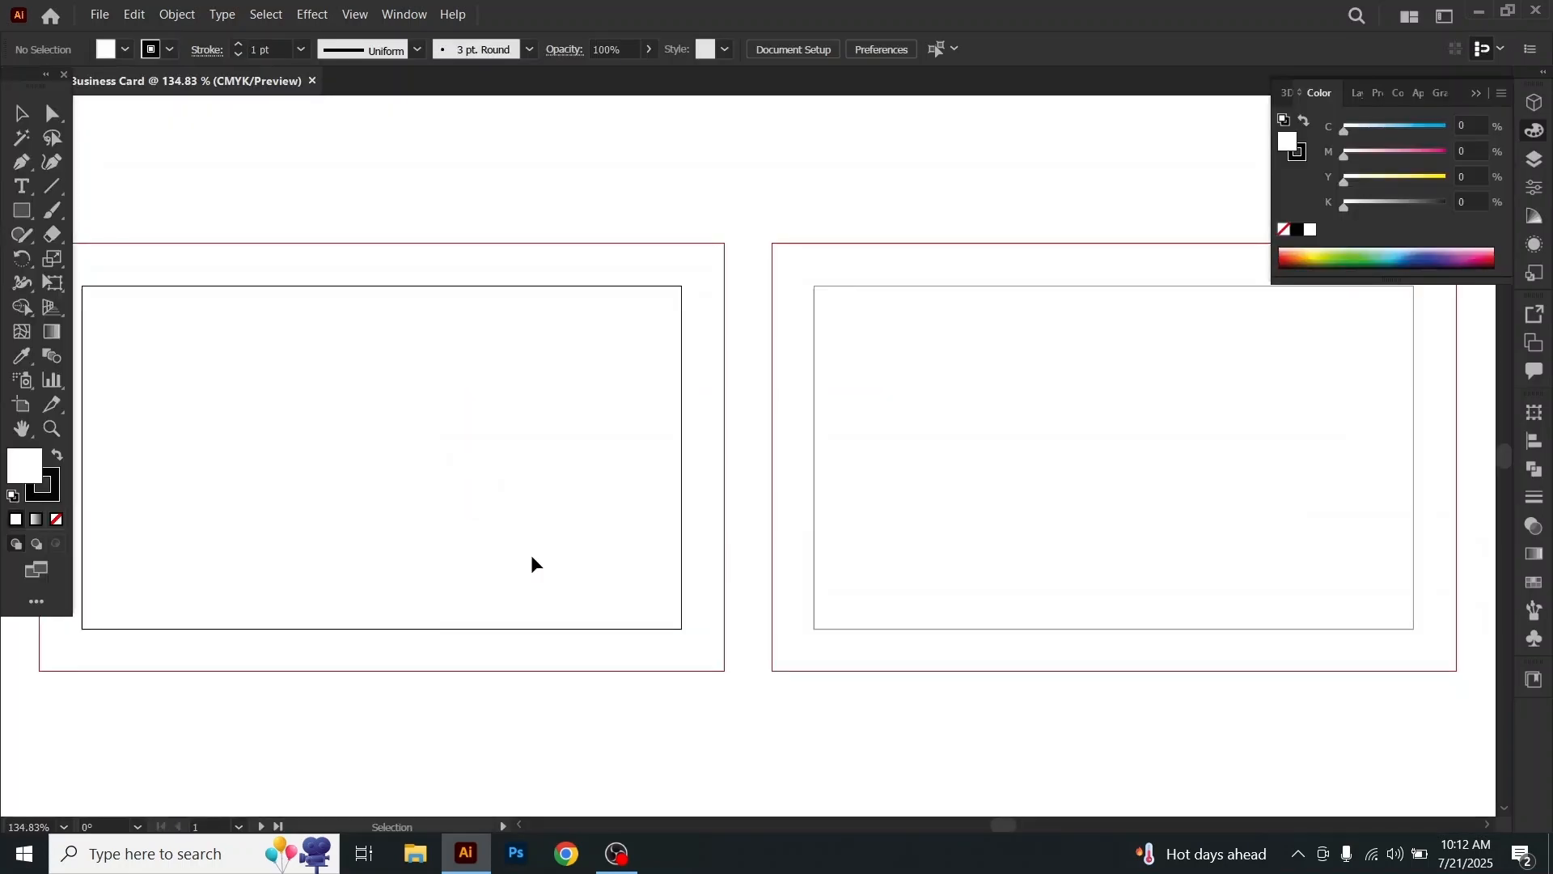
click(25, 435)
drag(437, 447, 734, 440)
click(21, 120)
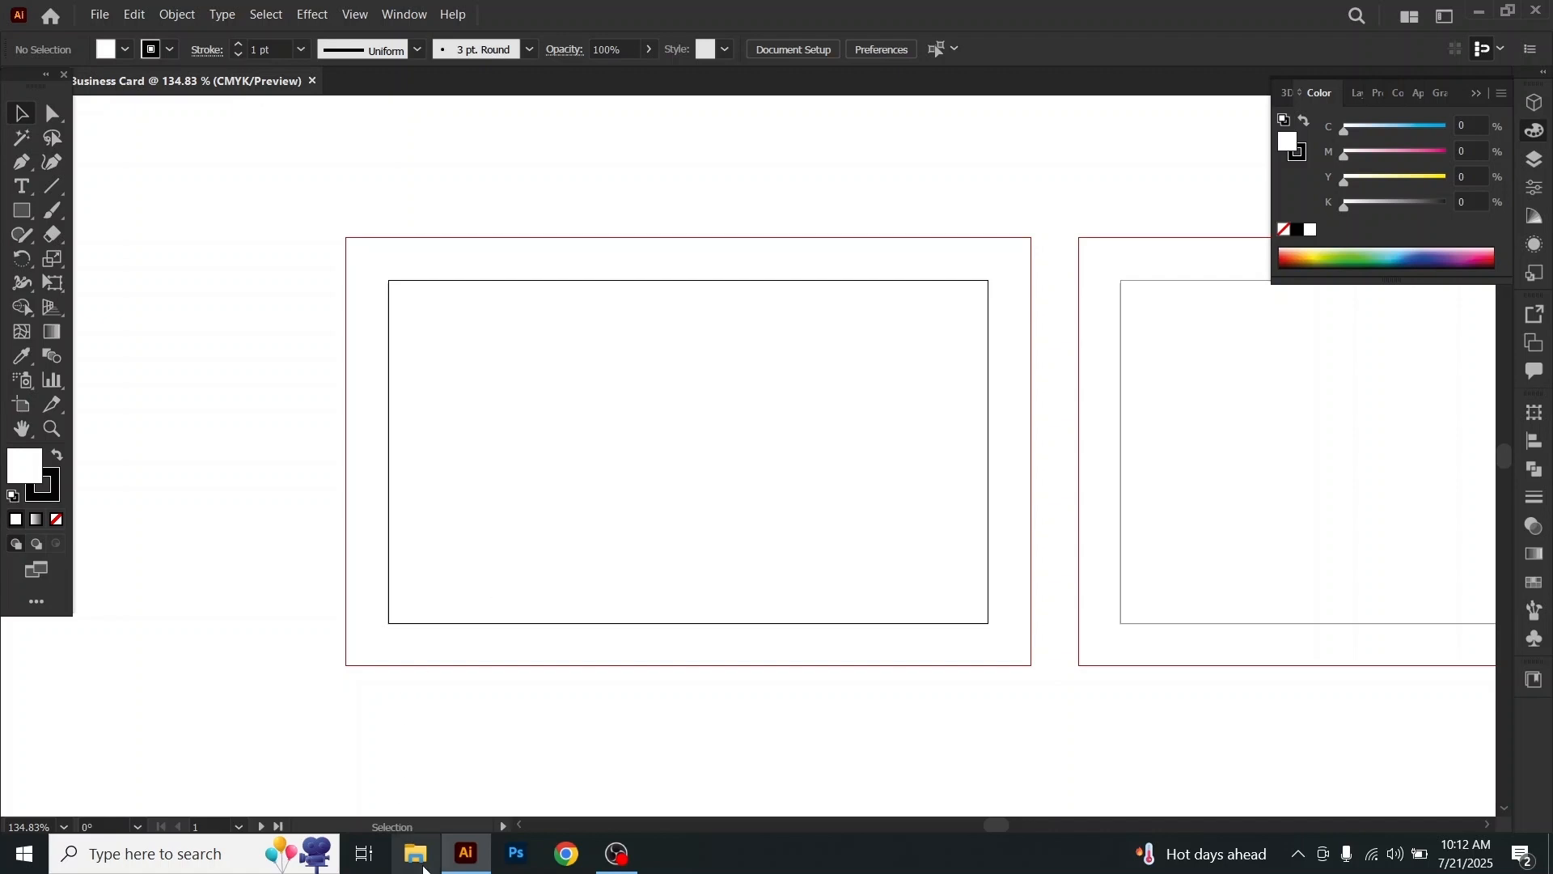
Step: Switch to File Explorer and open "Logo, Color for design.ai" from the Corporate Business Card Design folder inside Design
click(422, 864)
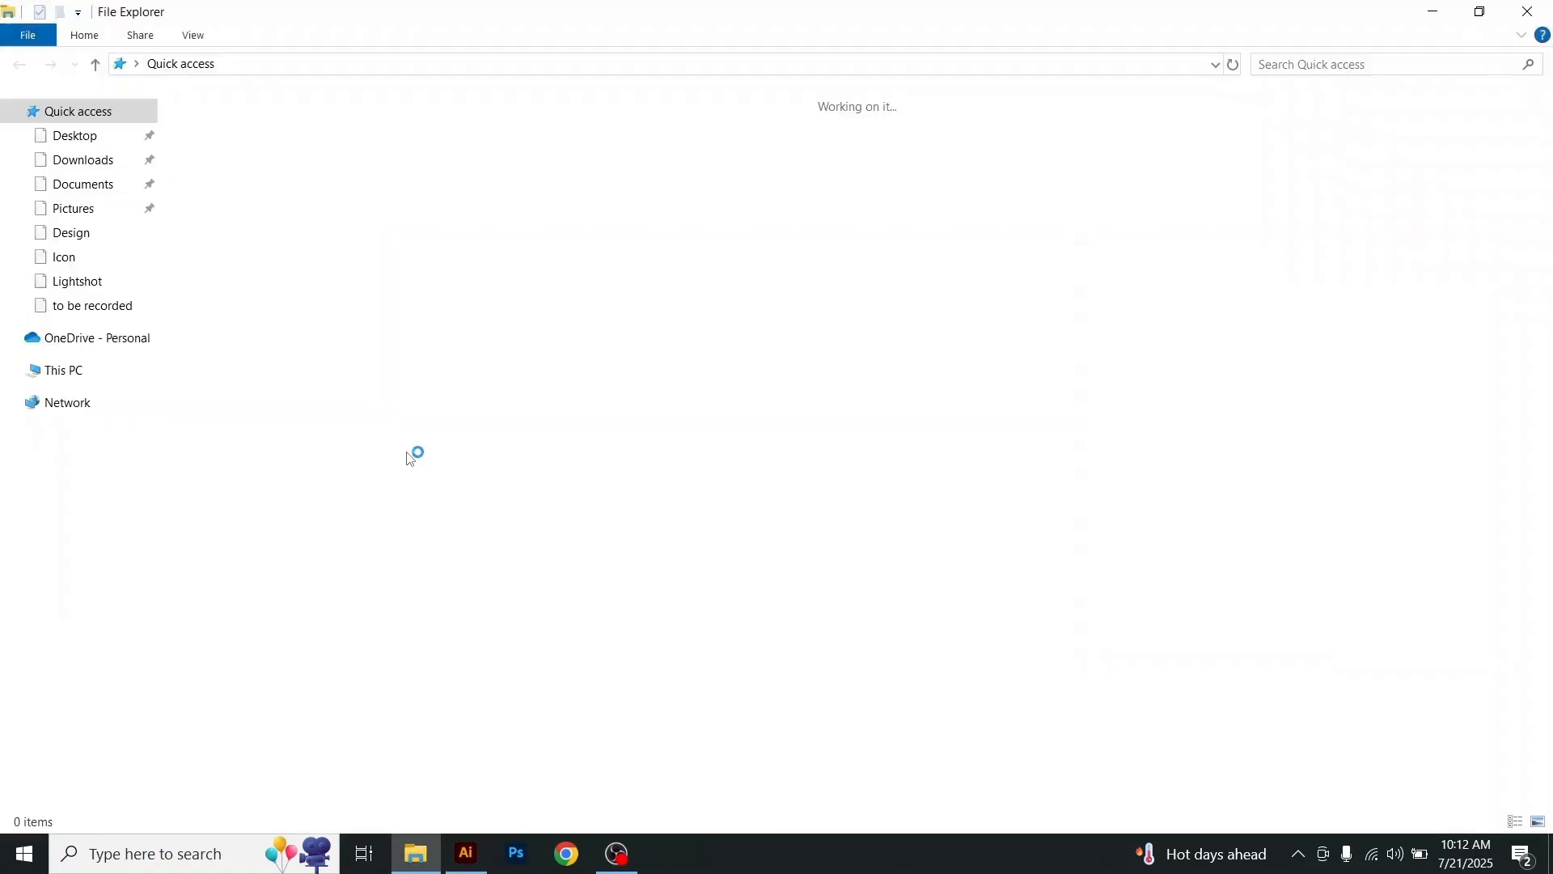
click(84, 230)
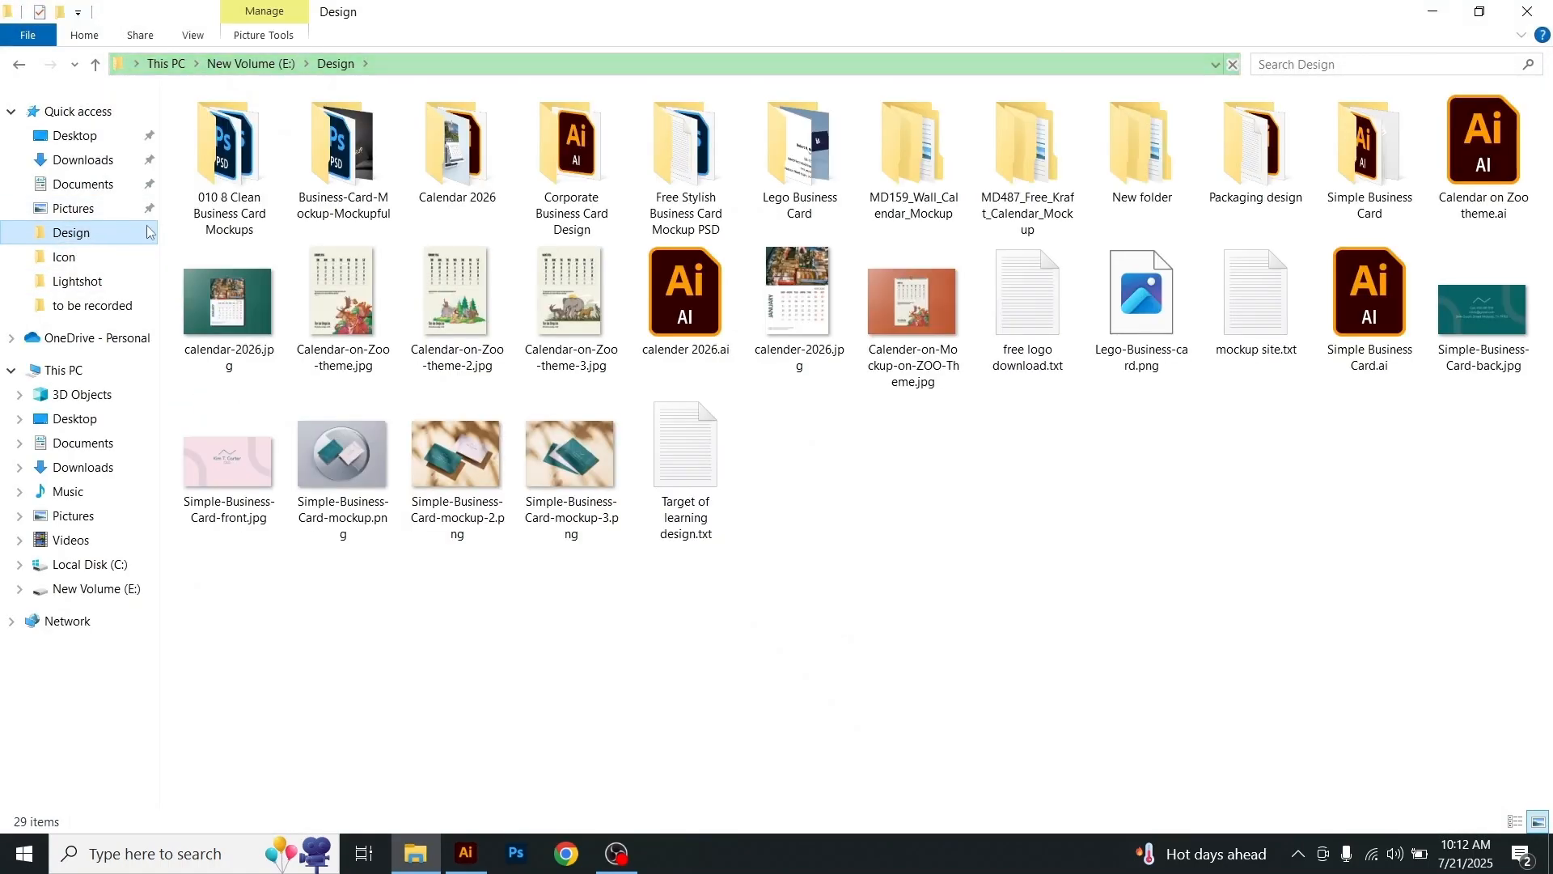
double_click(562, 174)
click(247, 178)
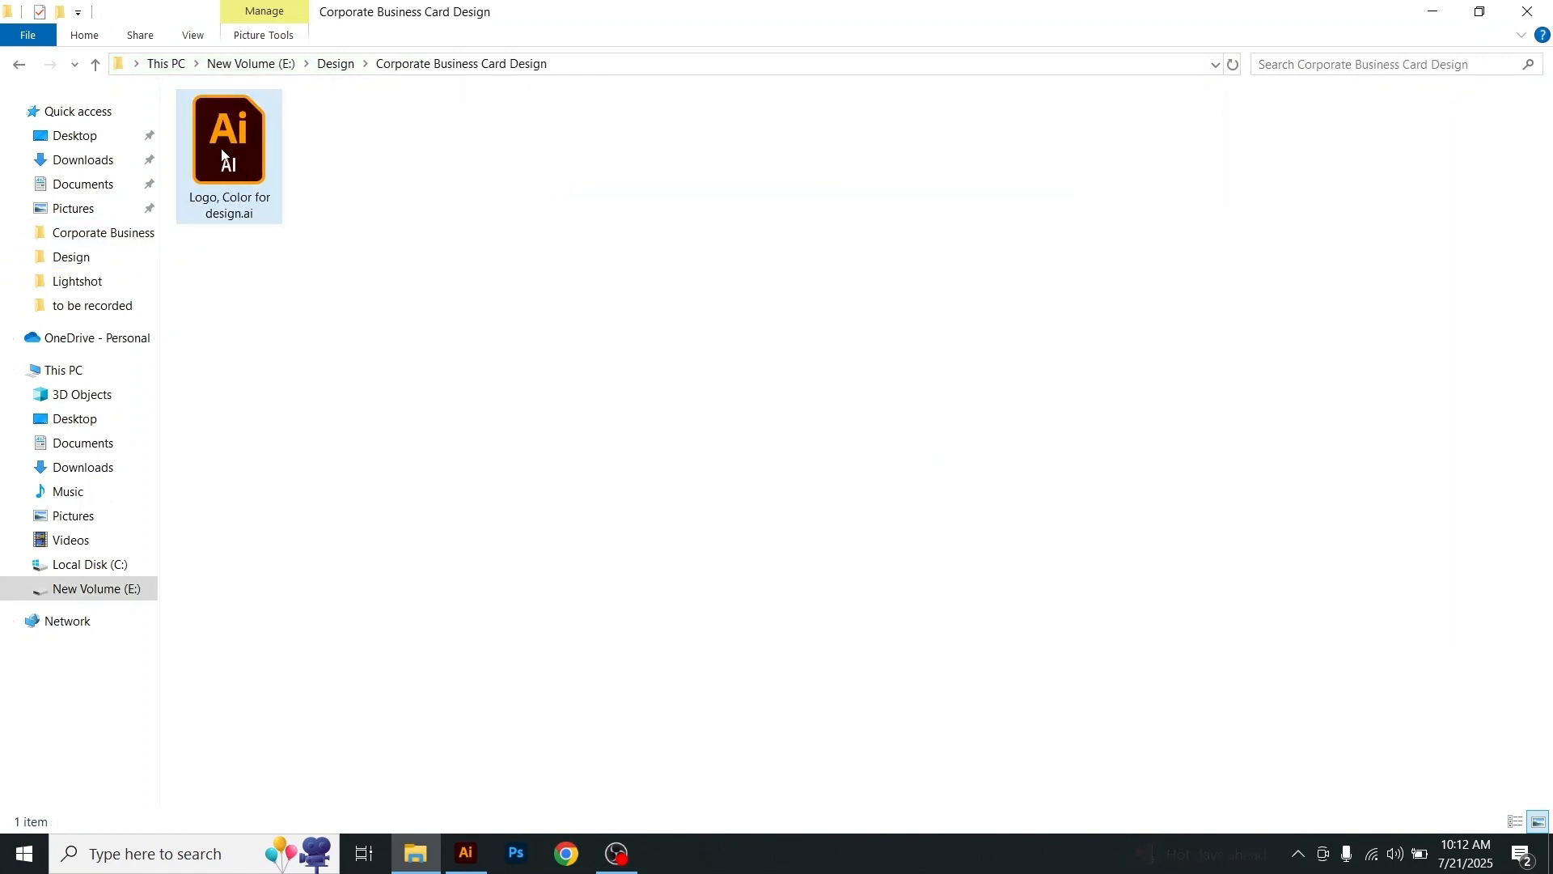
click(223, 152)
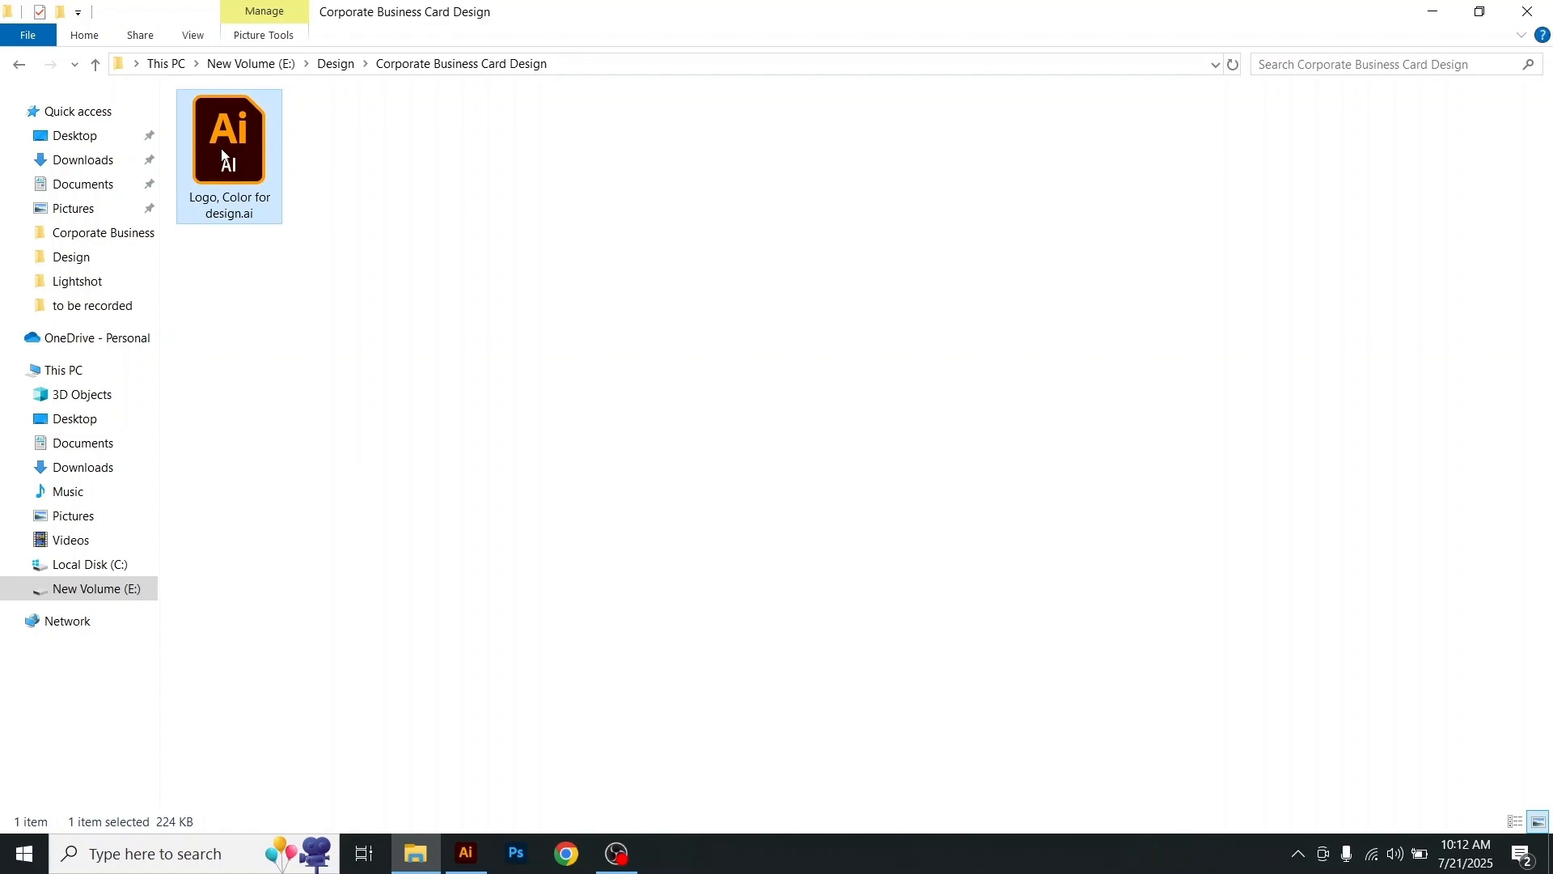
right_click(223, 153)
click(257, 161)
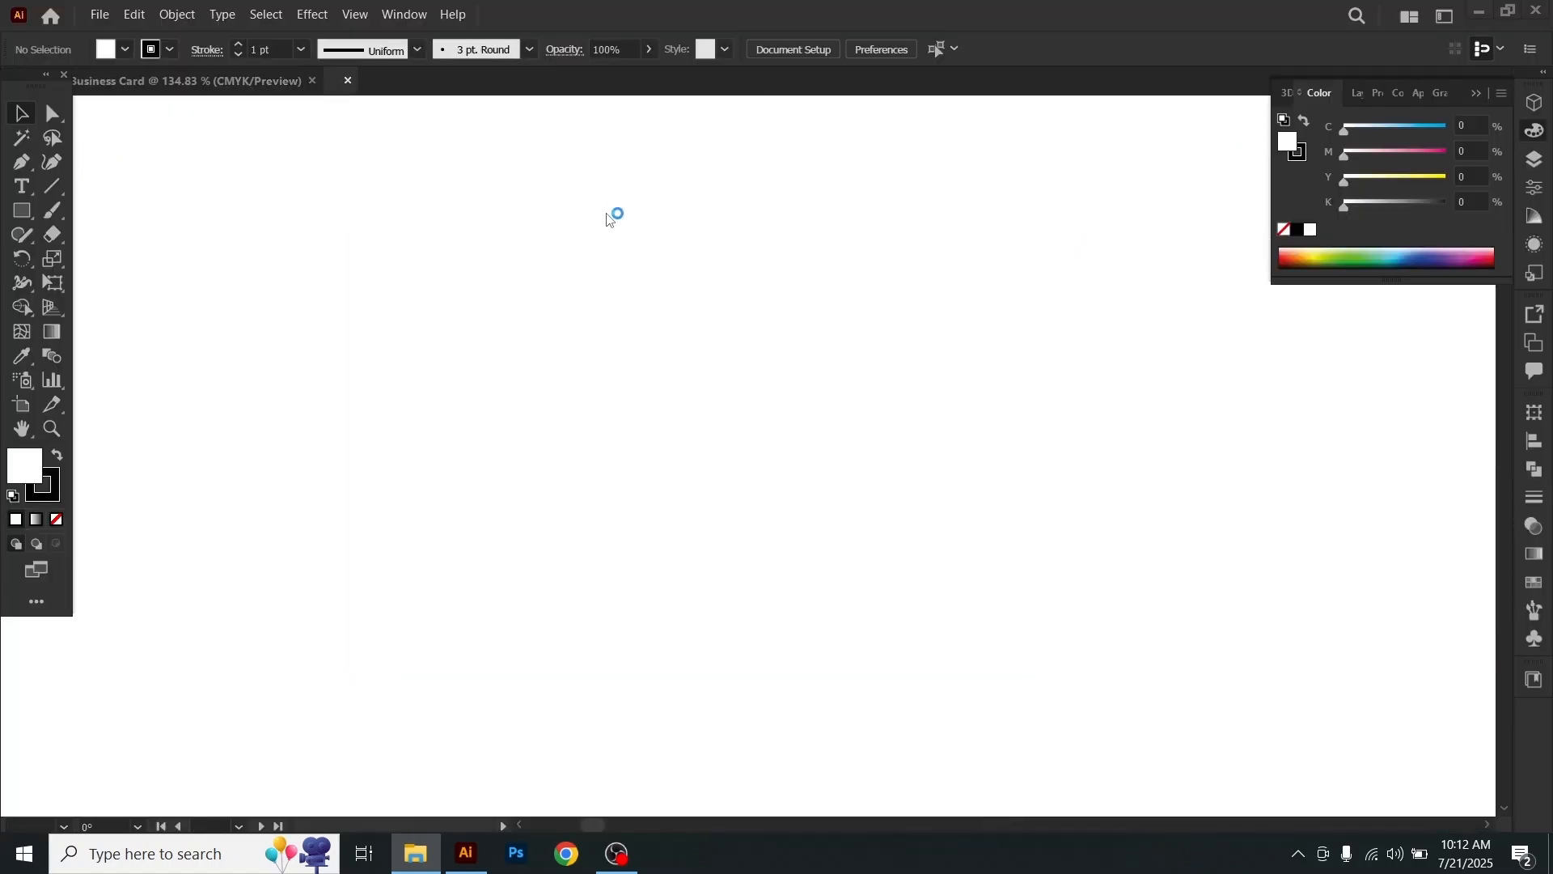
click(676, 299)
Step: Select the color palette, logo, company name and address in the logo file and copy them
click(449, 196)
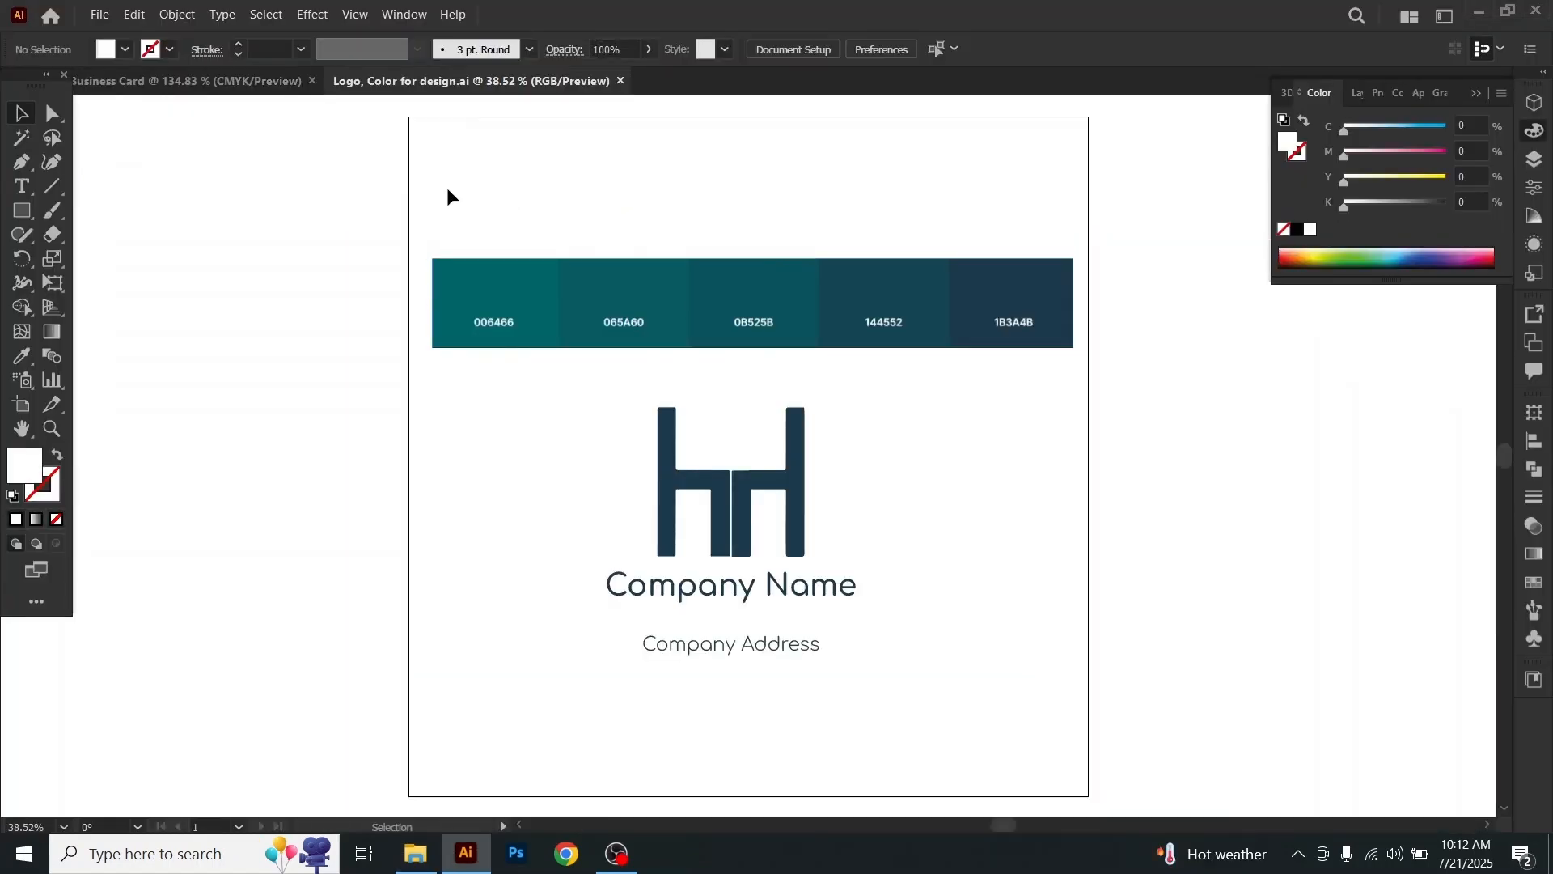
drag(449, 197, 956, 705)
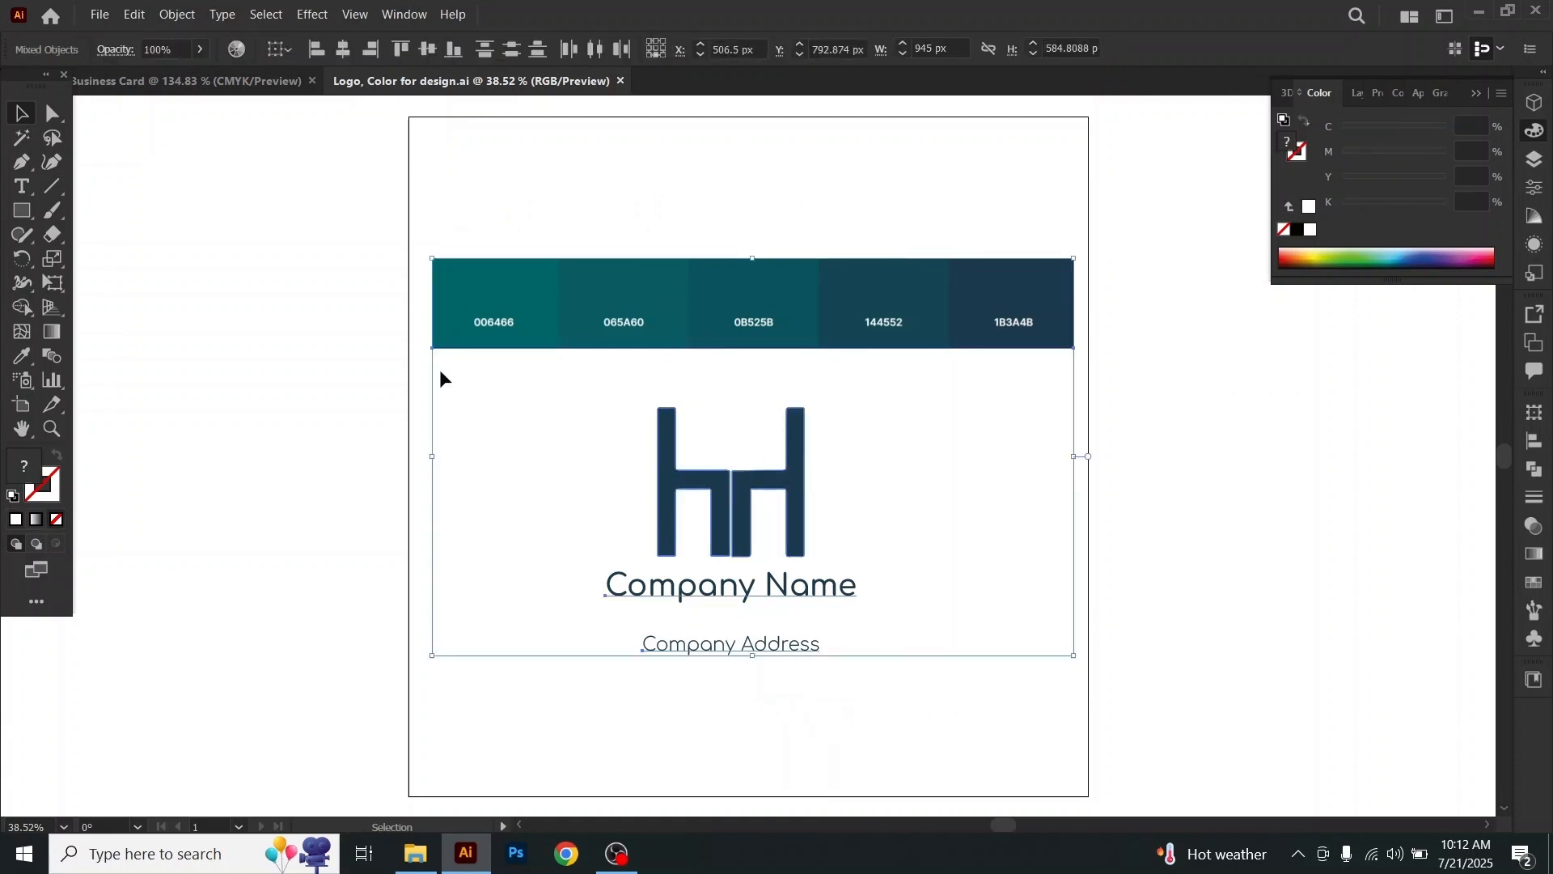
click(99, 15)
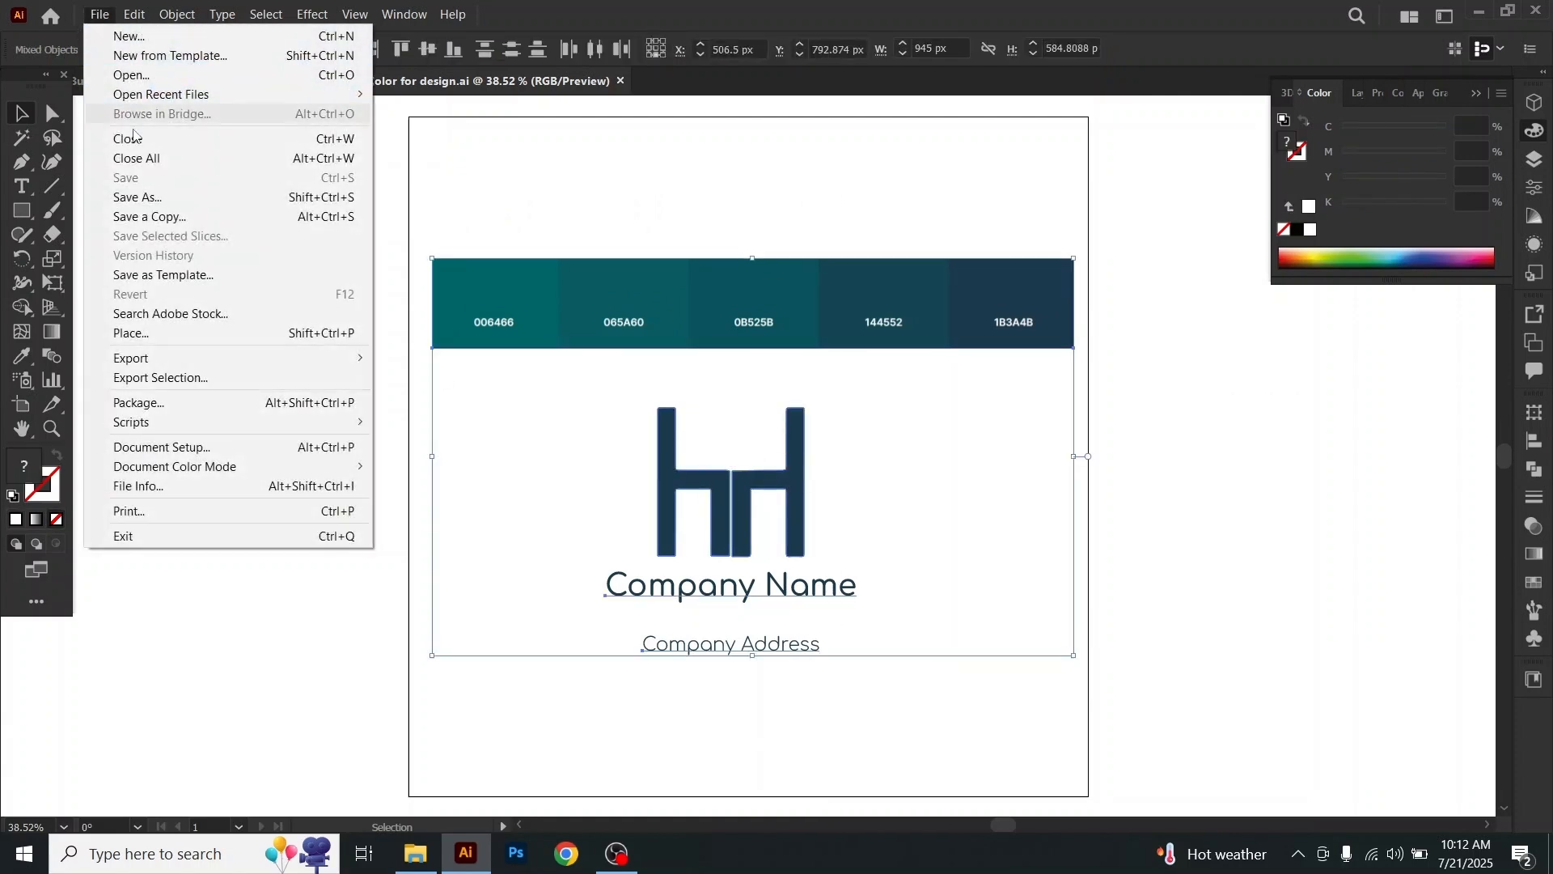
mouse_move(135, 13)
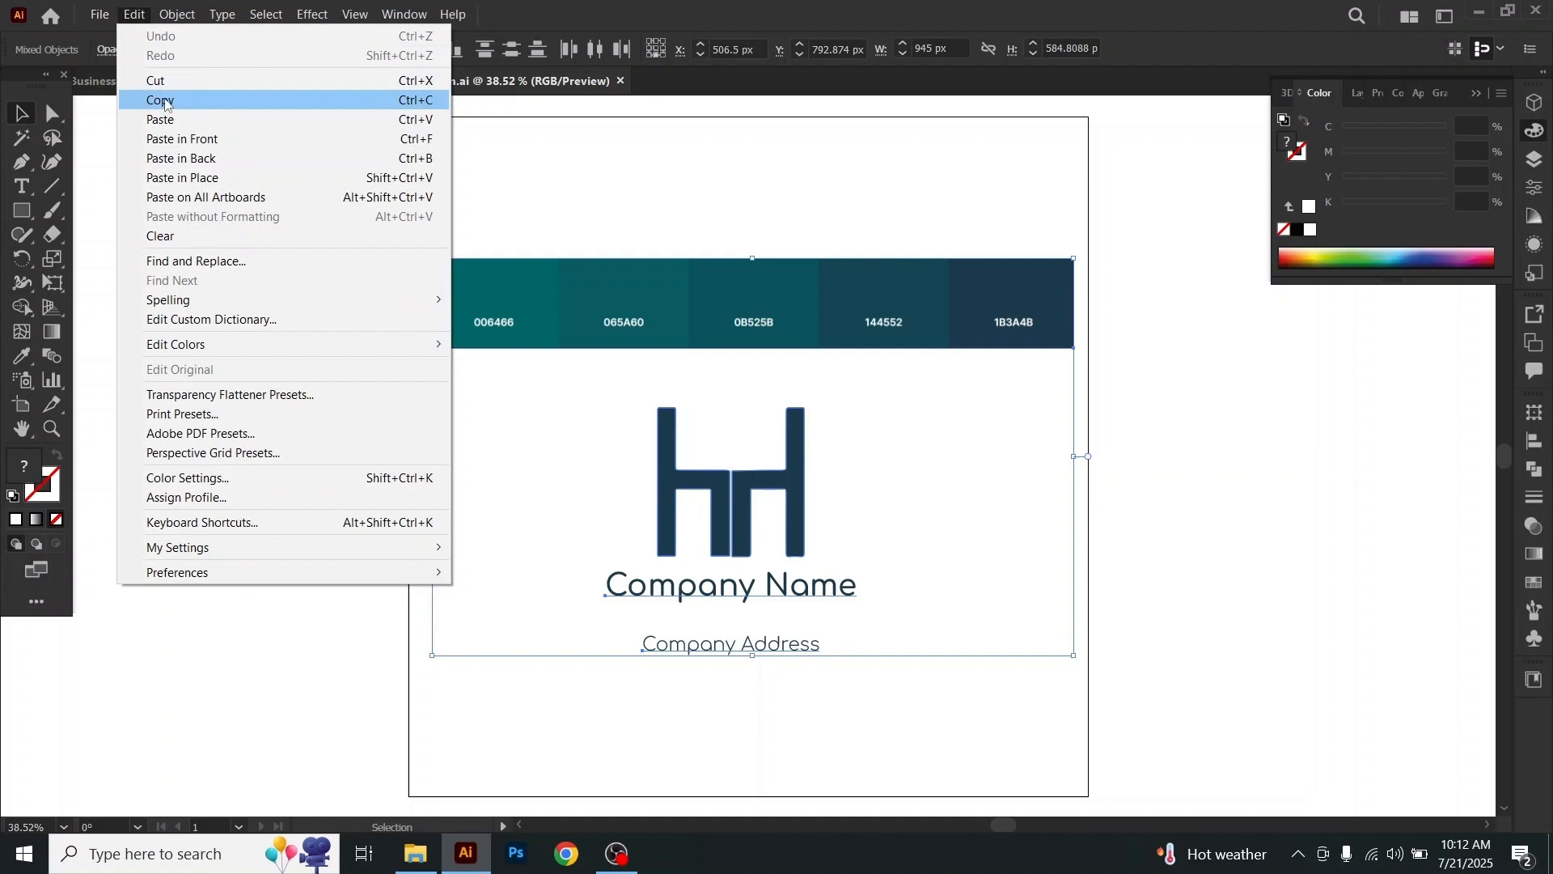
click(165, 101)
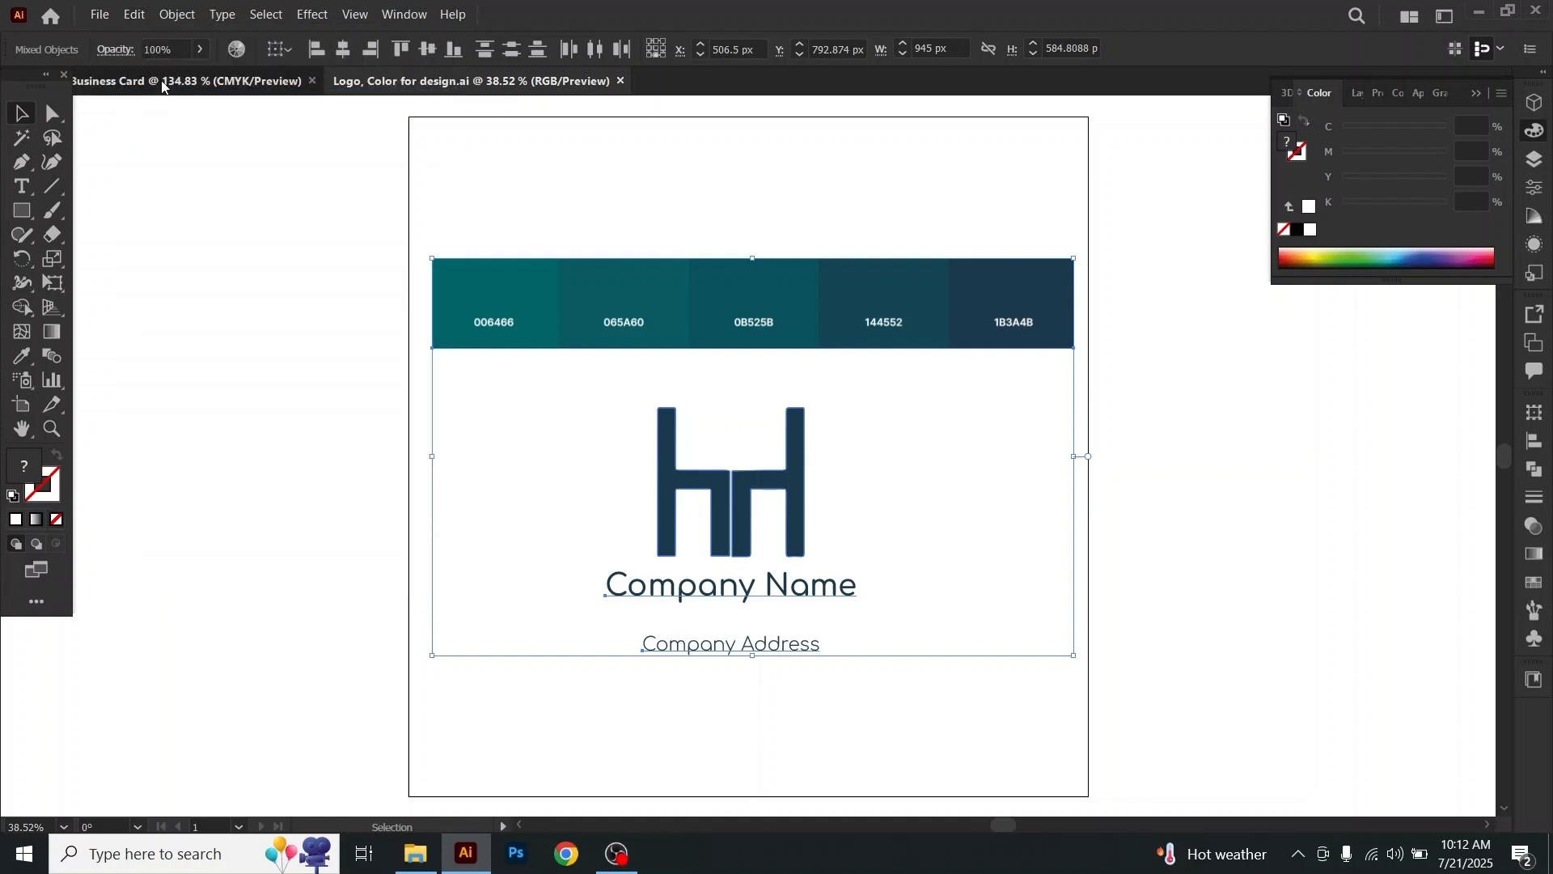
Step: Paste the copied palette, logo and company text into the Corporate Business Card document
click(162, 83)
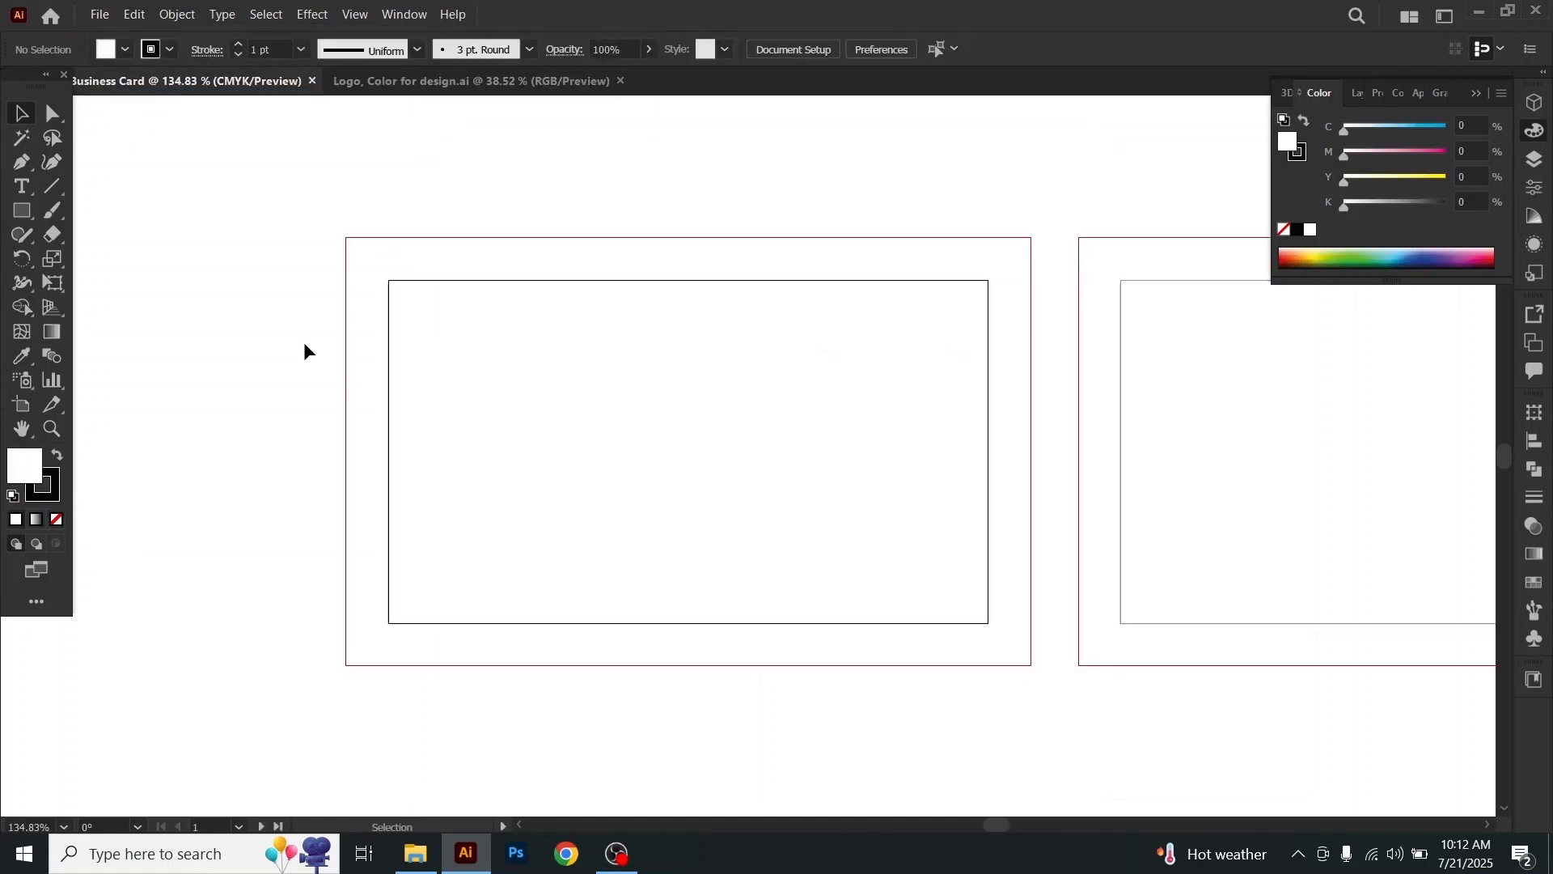
click(22, 429)
drag(435, 426, 801, 432)
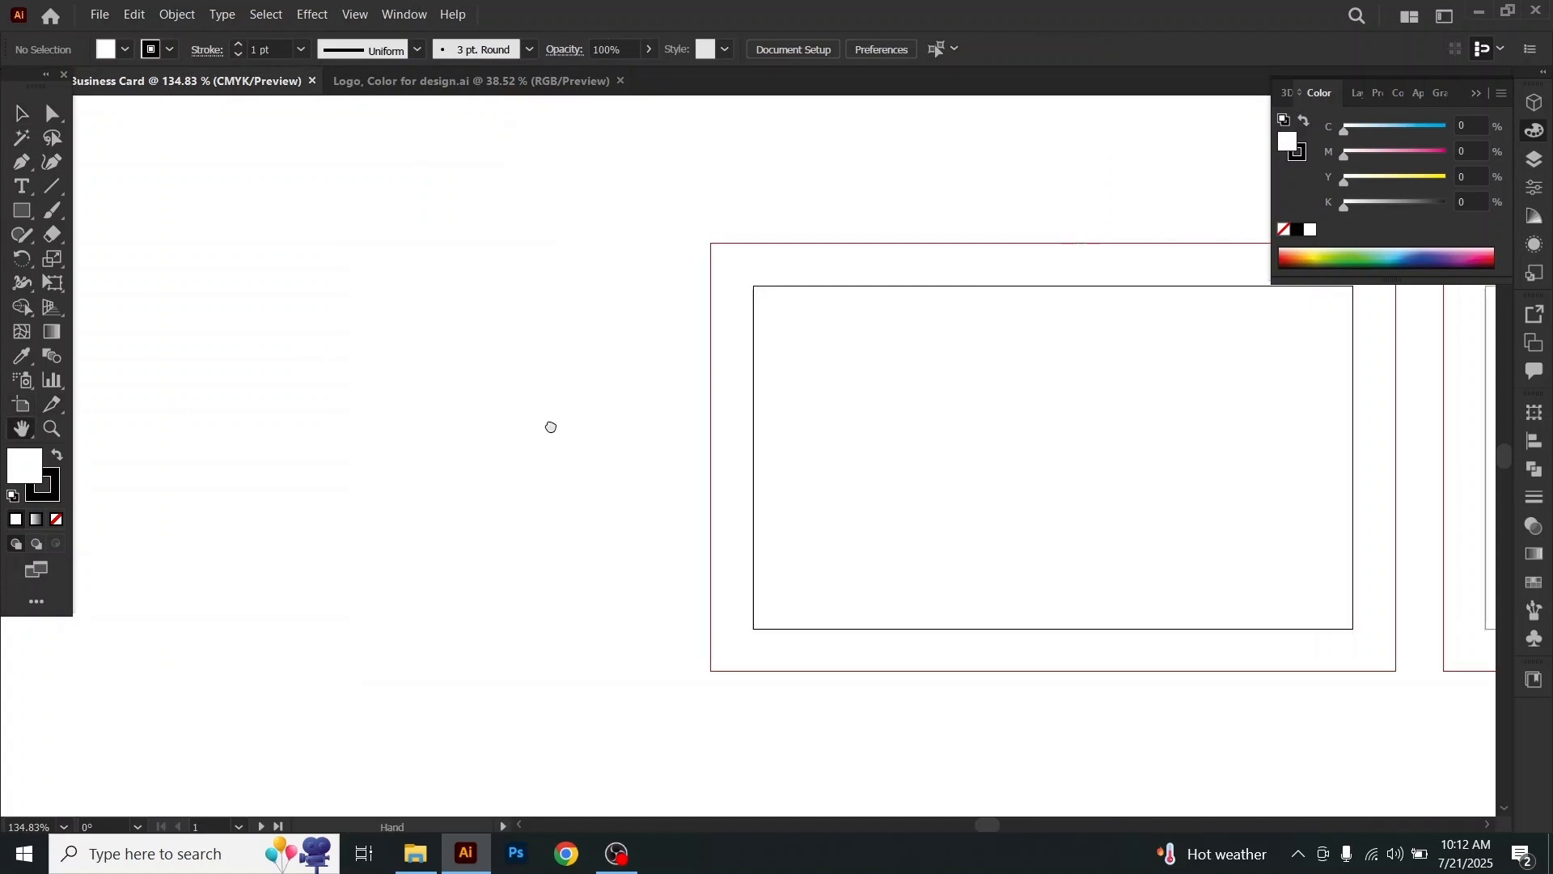
click(22, 119)
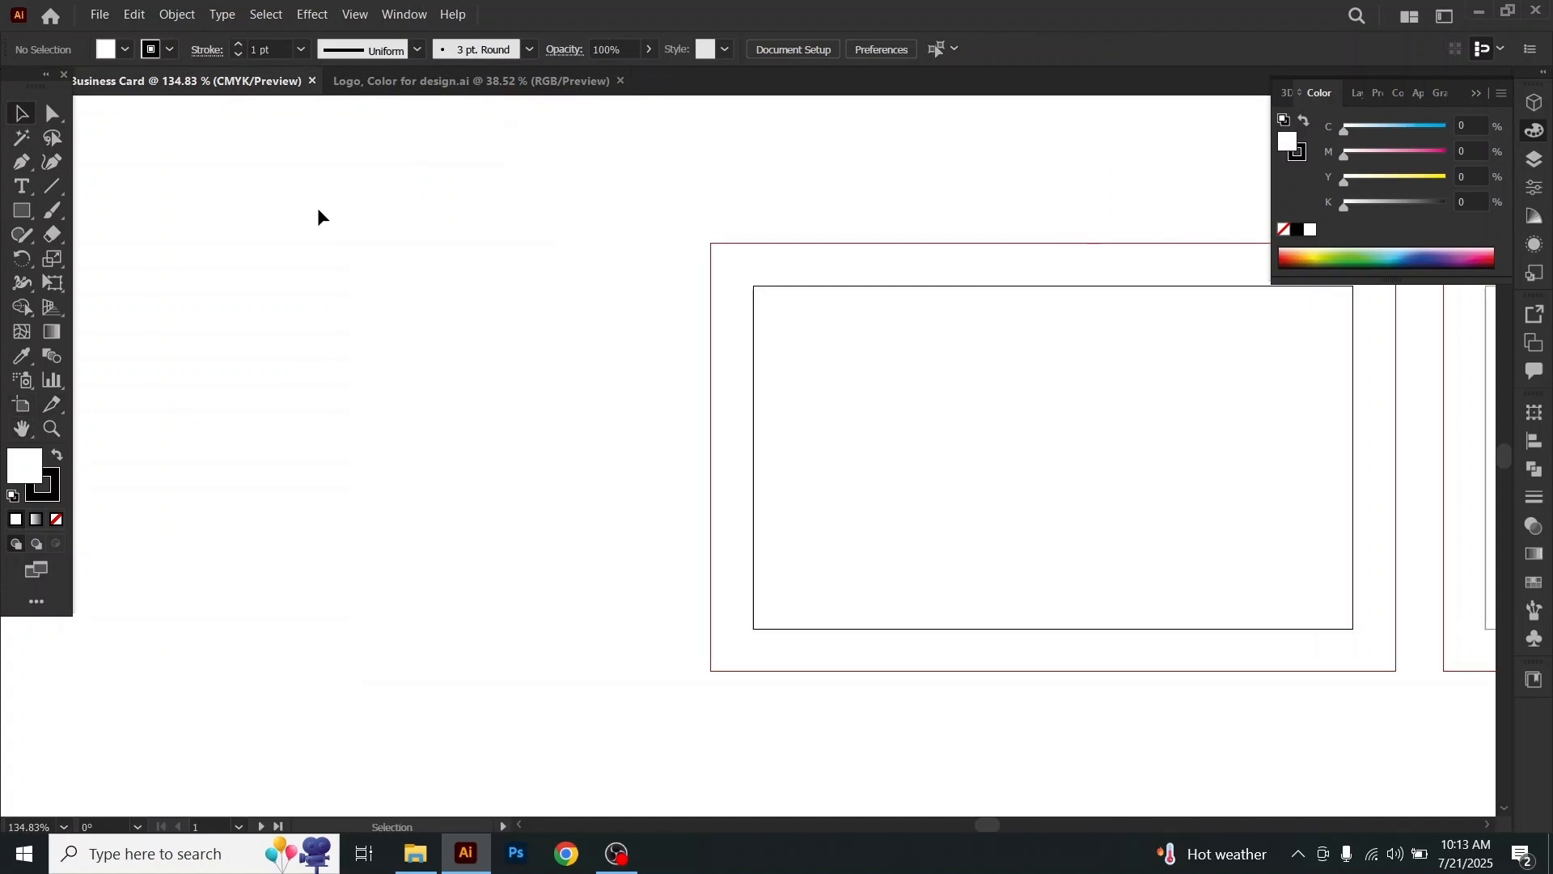
click(100, 14)
mouse_move(152, 18)
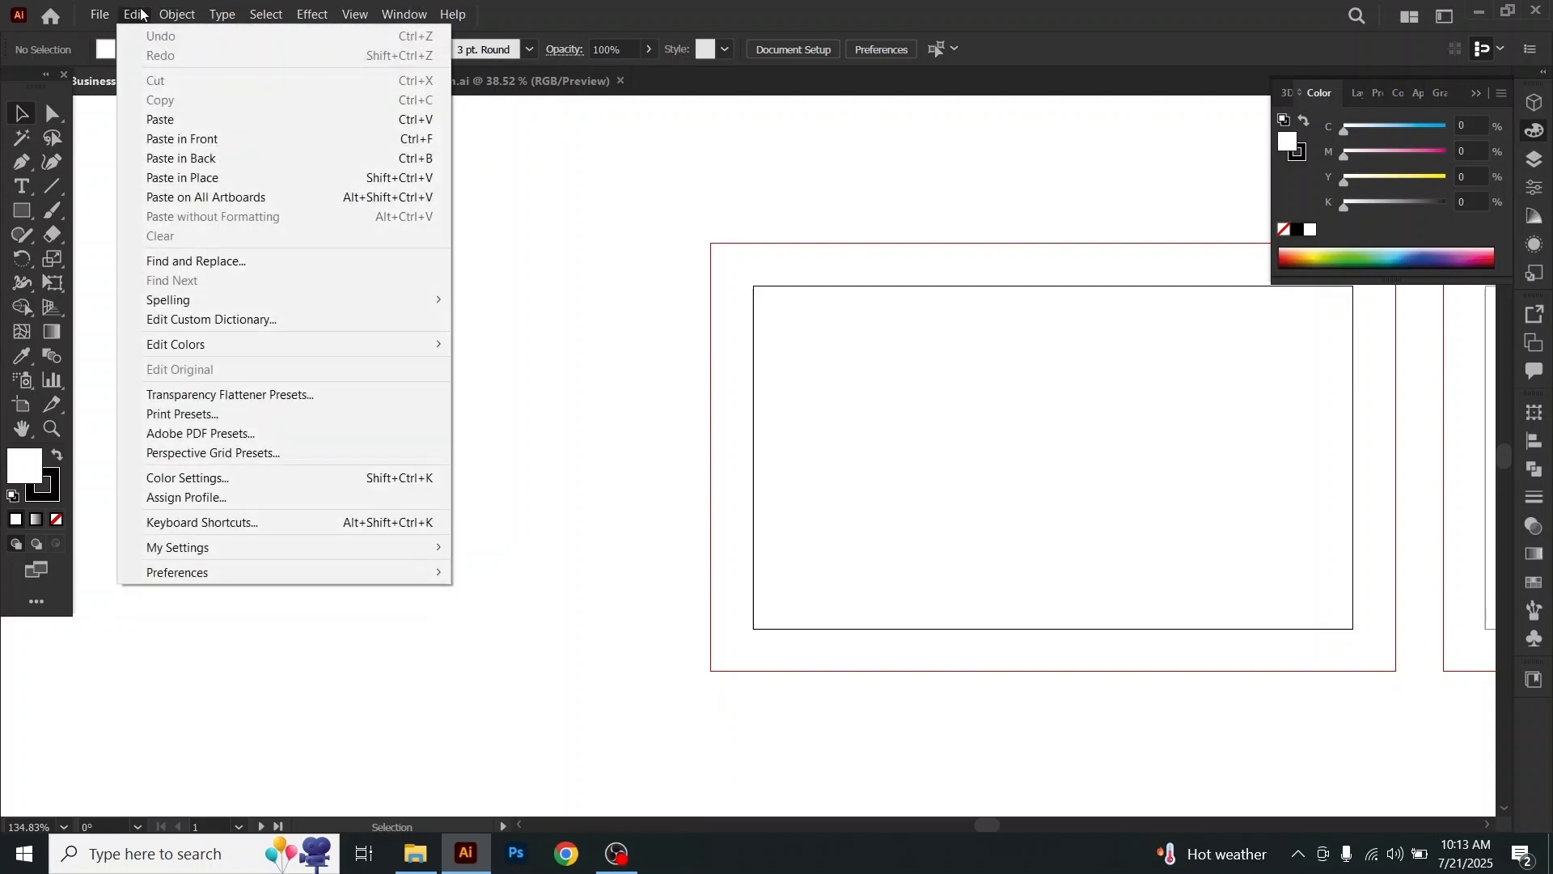
click(162, 119)
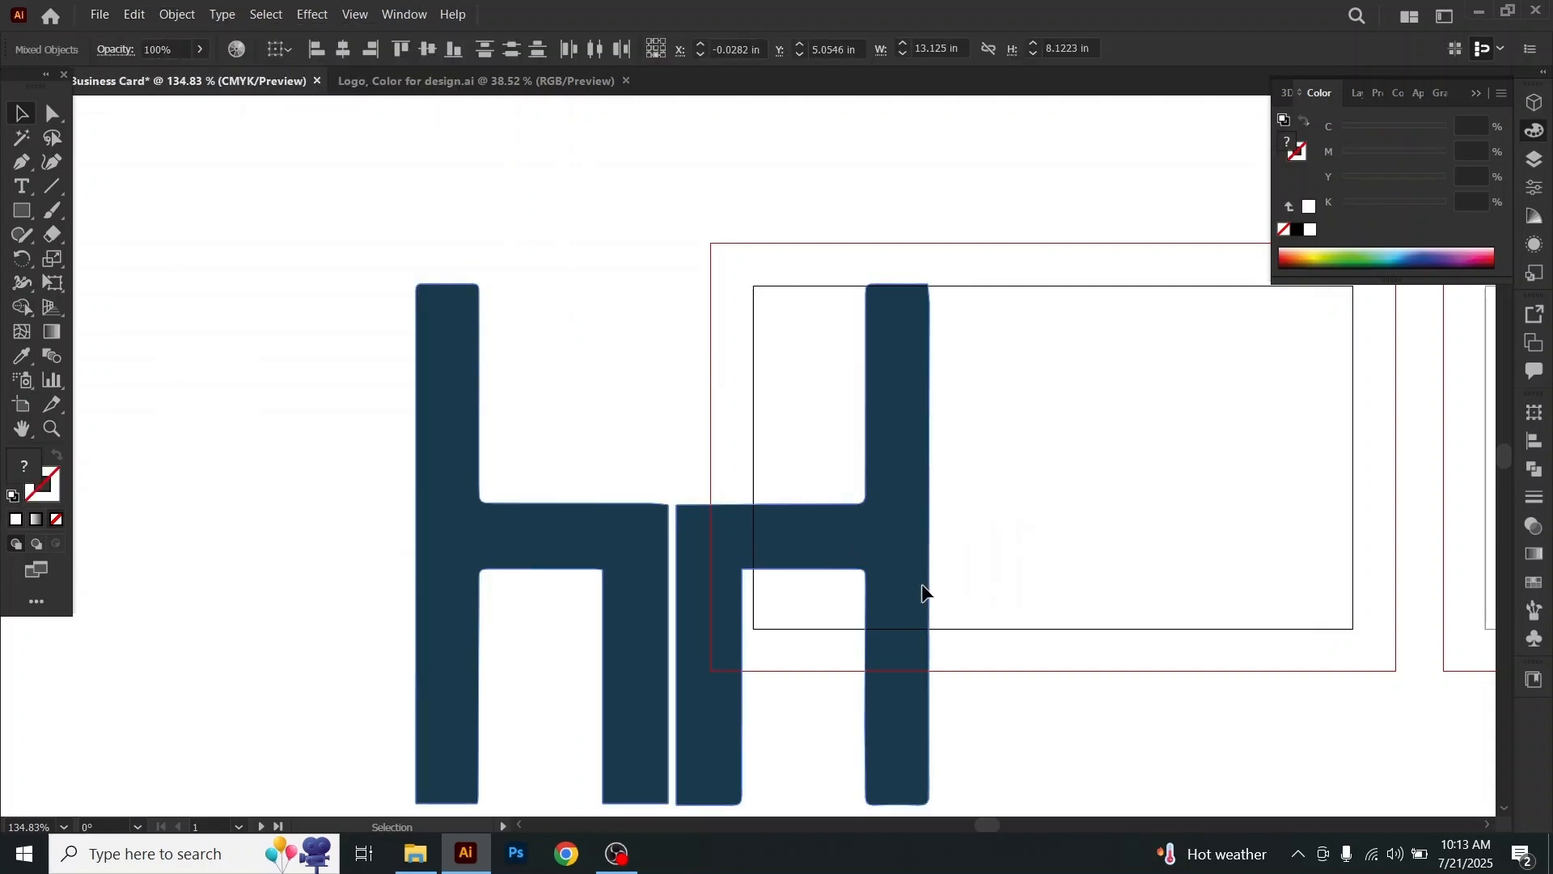
Step: Scale the pasted palette, logo and company text down proportionally and place them beside the first artboard
key(z)
drag(1100, 586, 878, 503)
click(22, 429)
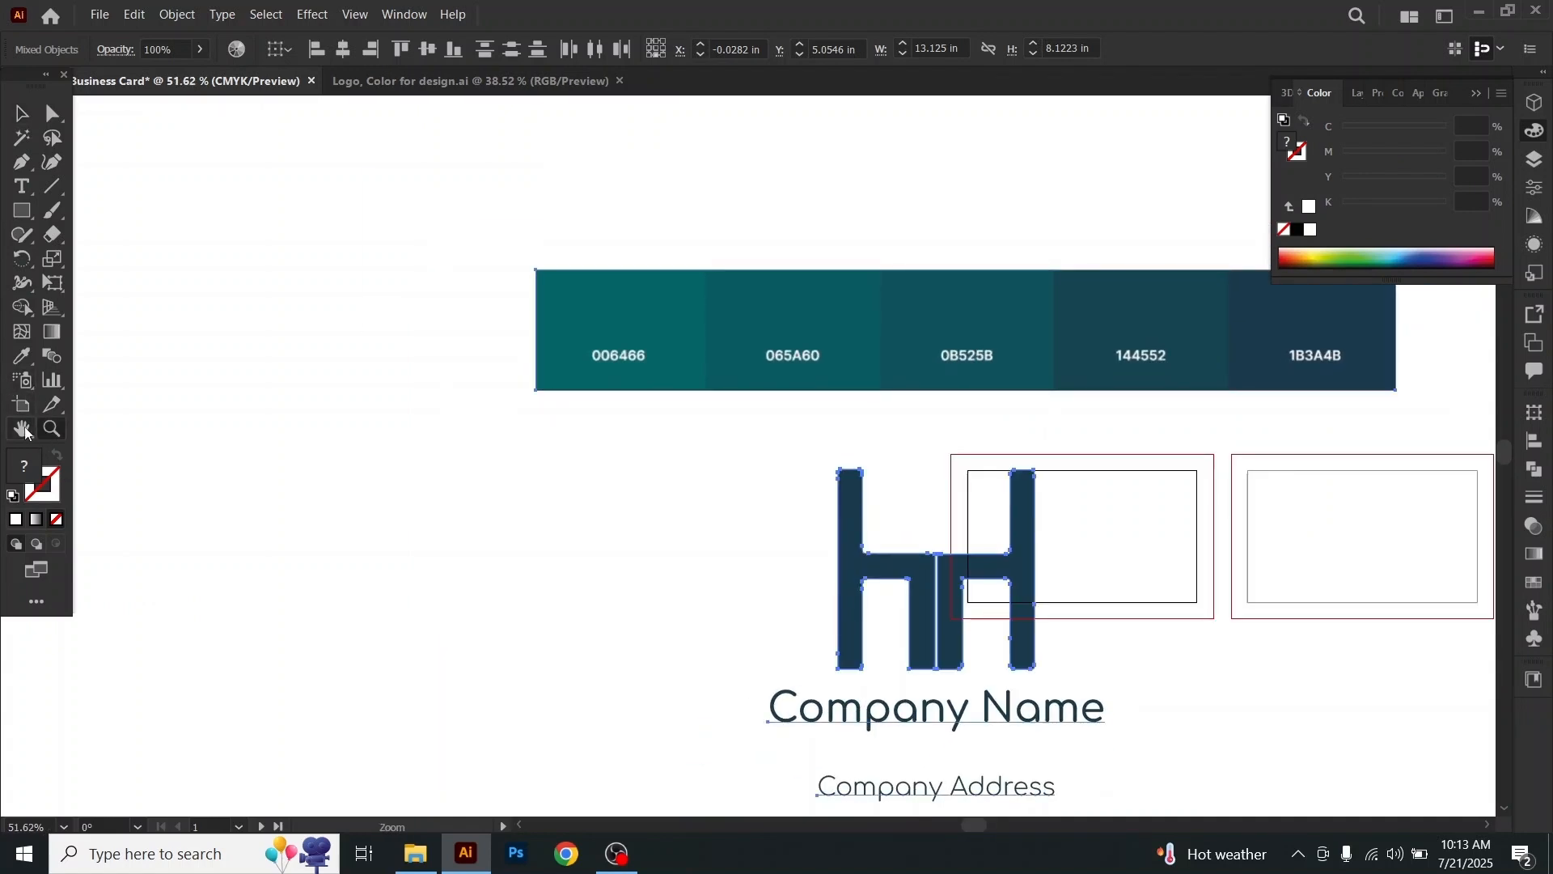
drag(1177, 551, 874, 503)
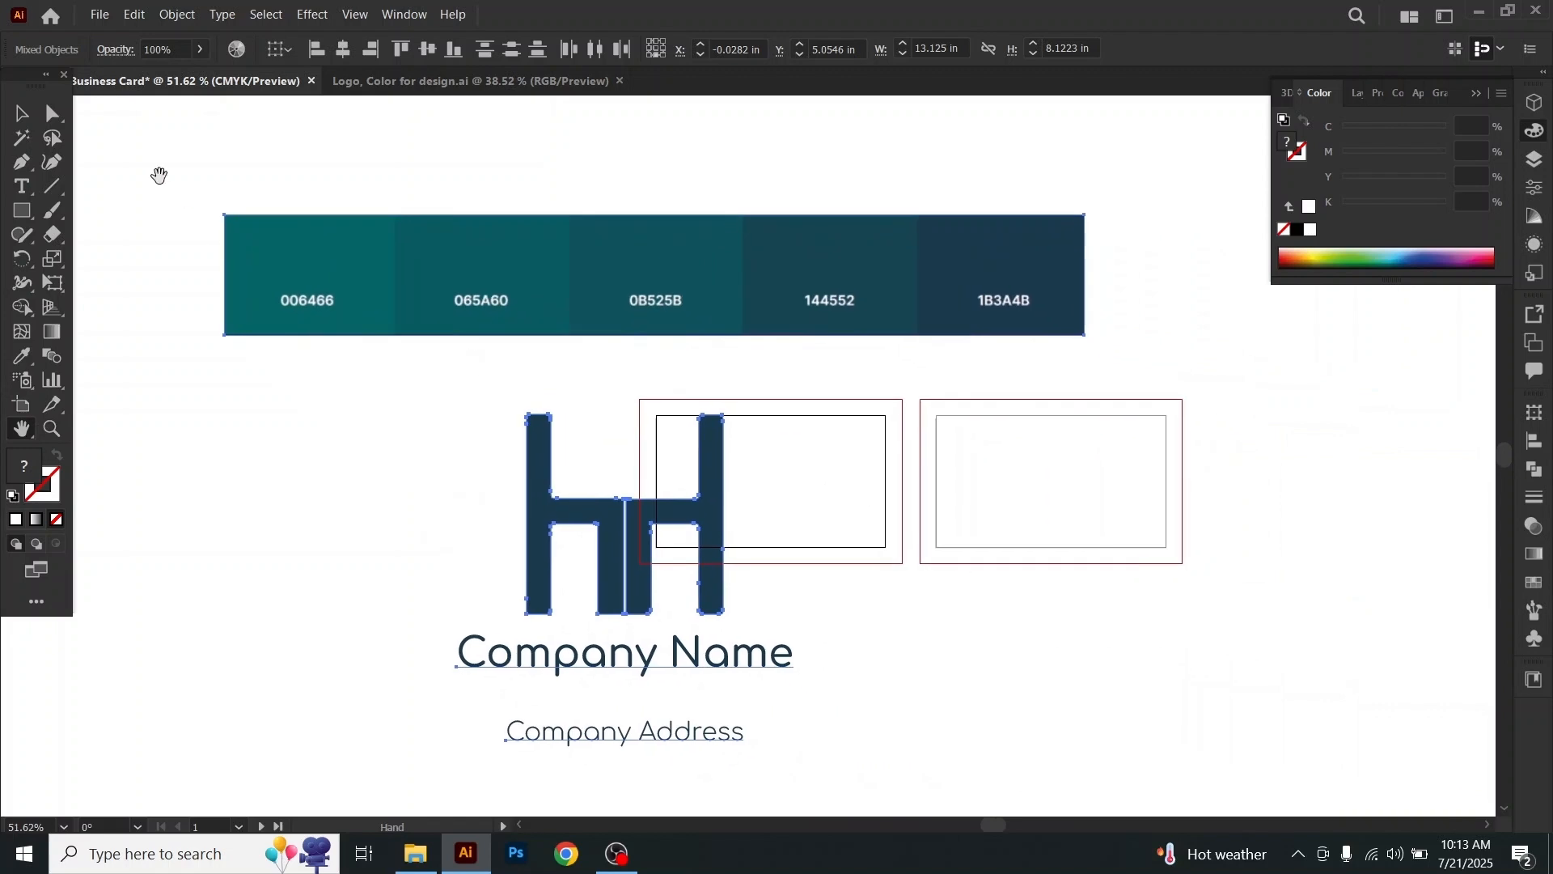
key(v)
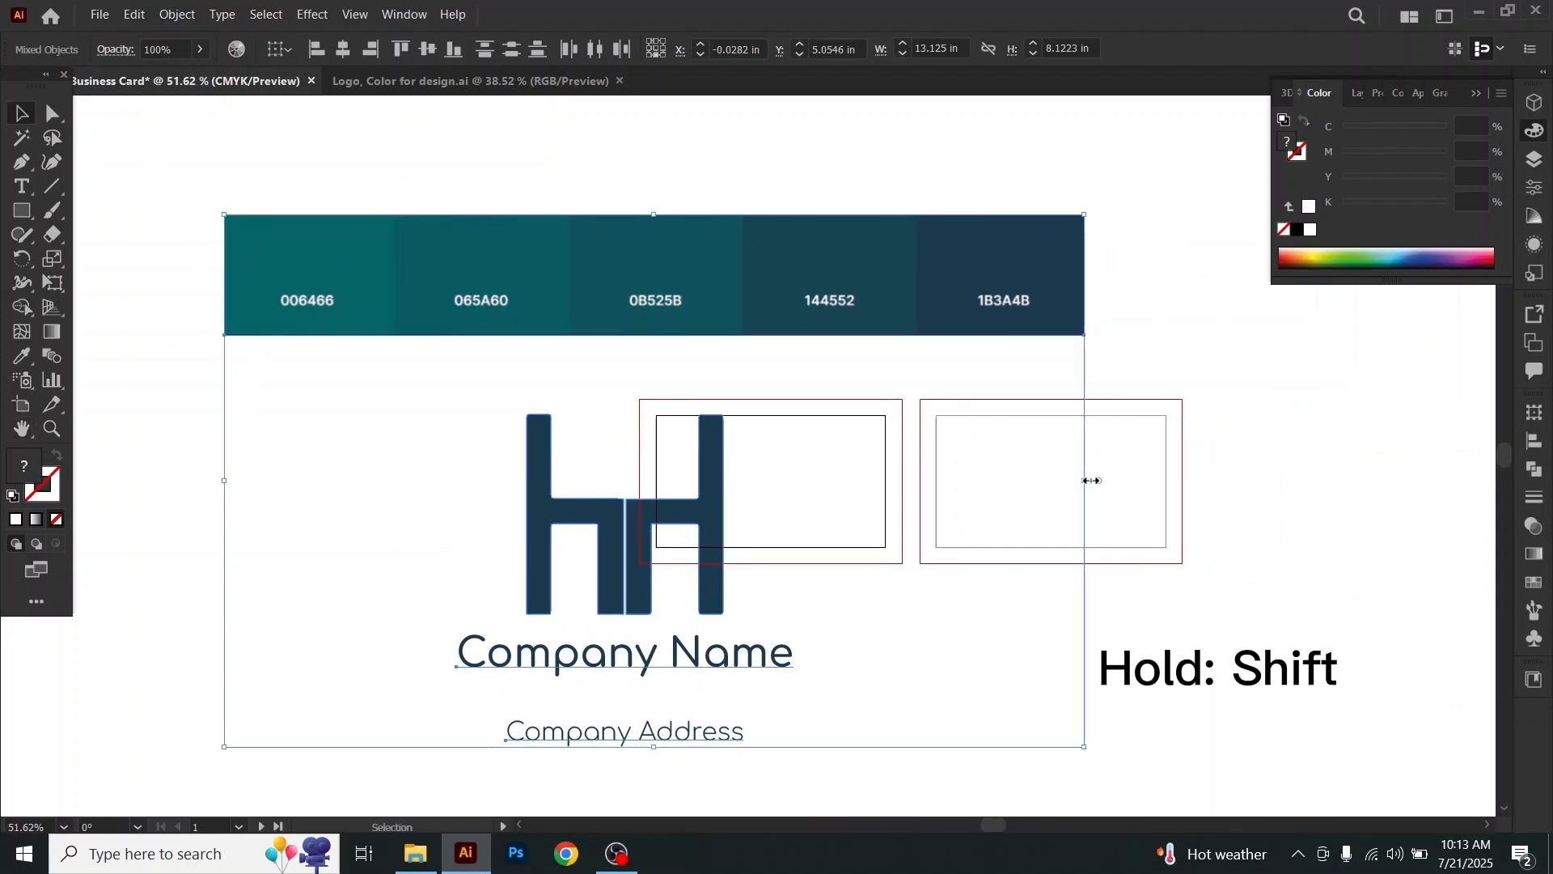
drag(1091, 480, 427, 489)
drag(376, 438, 599, 483)
click(703, 527)
Step: Create a rectangle 4 in wide and 2.5 in high
key(z)
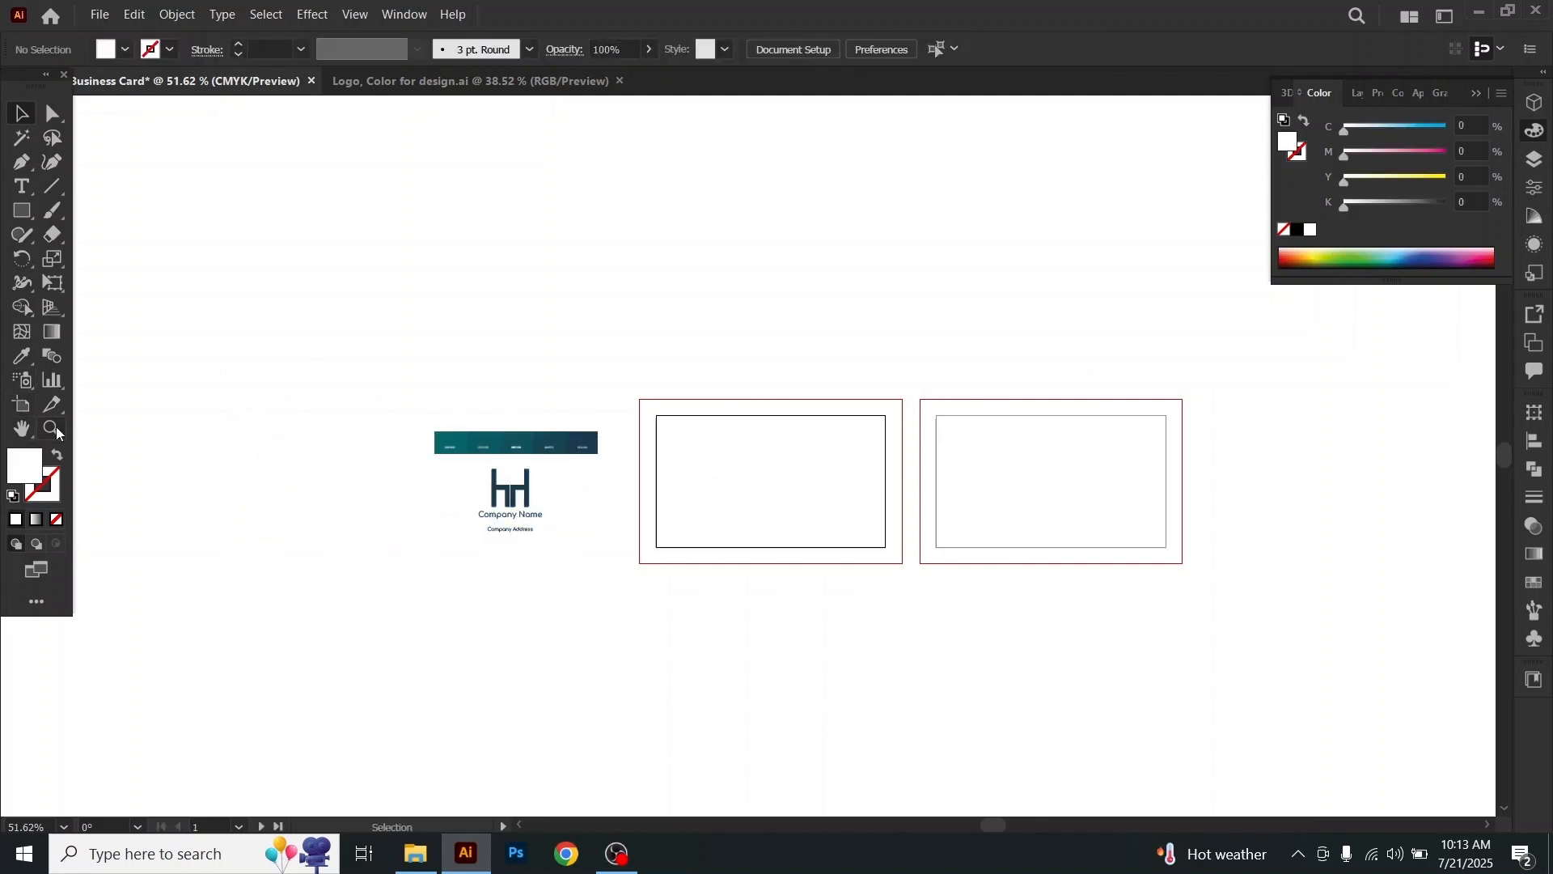
click(964, 521)
click(487, 445)
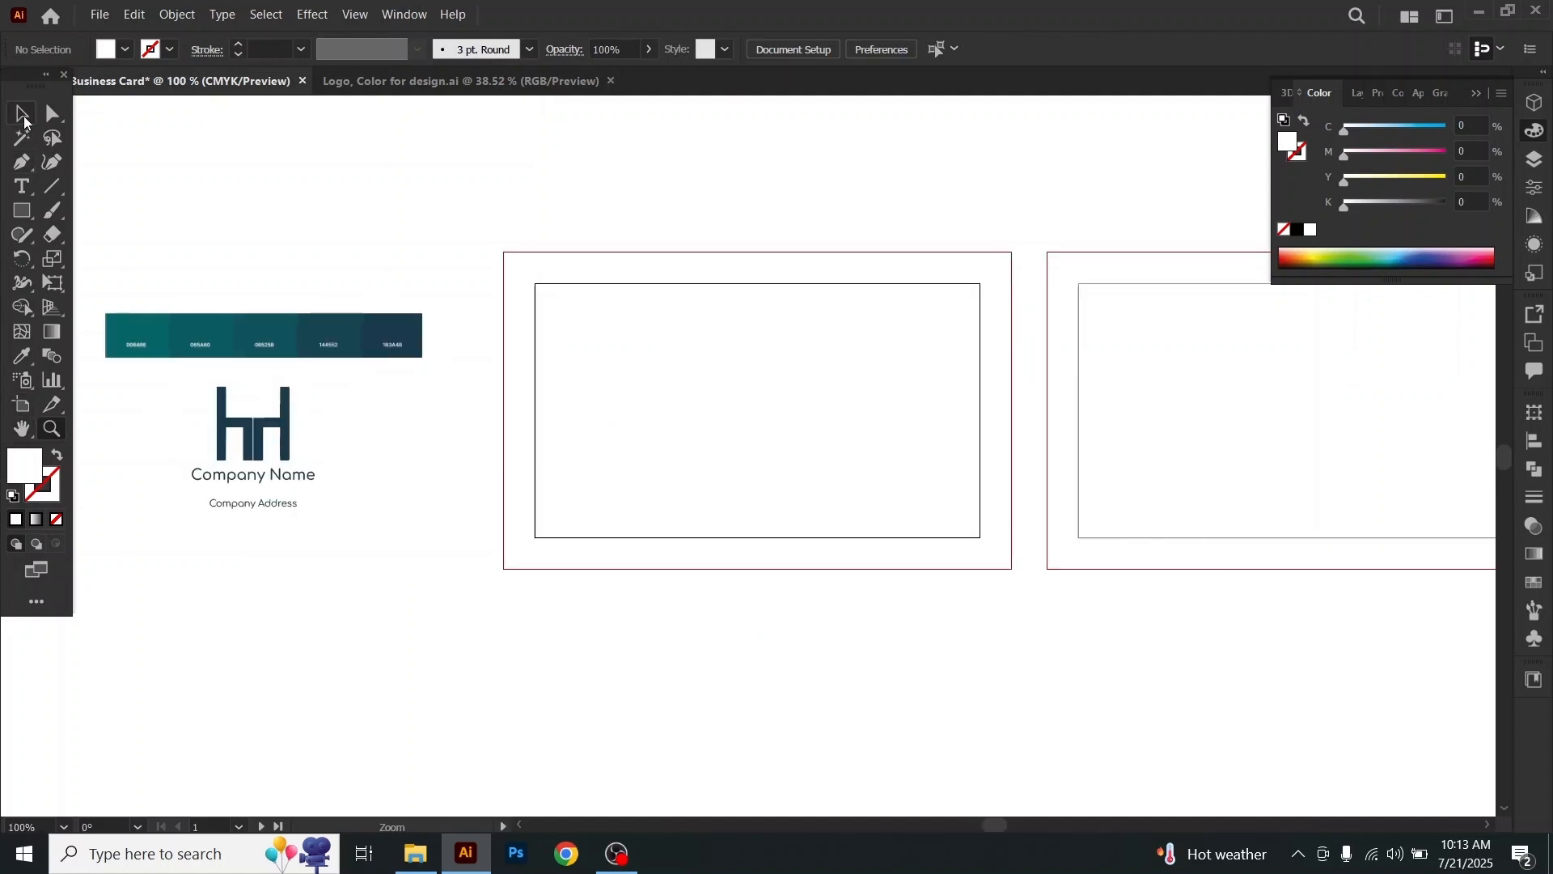
click(22, 118)
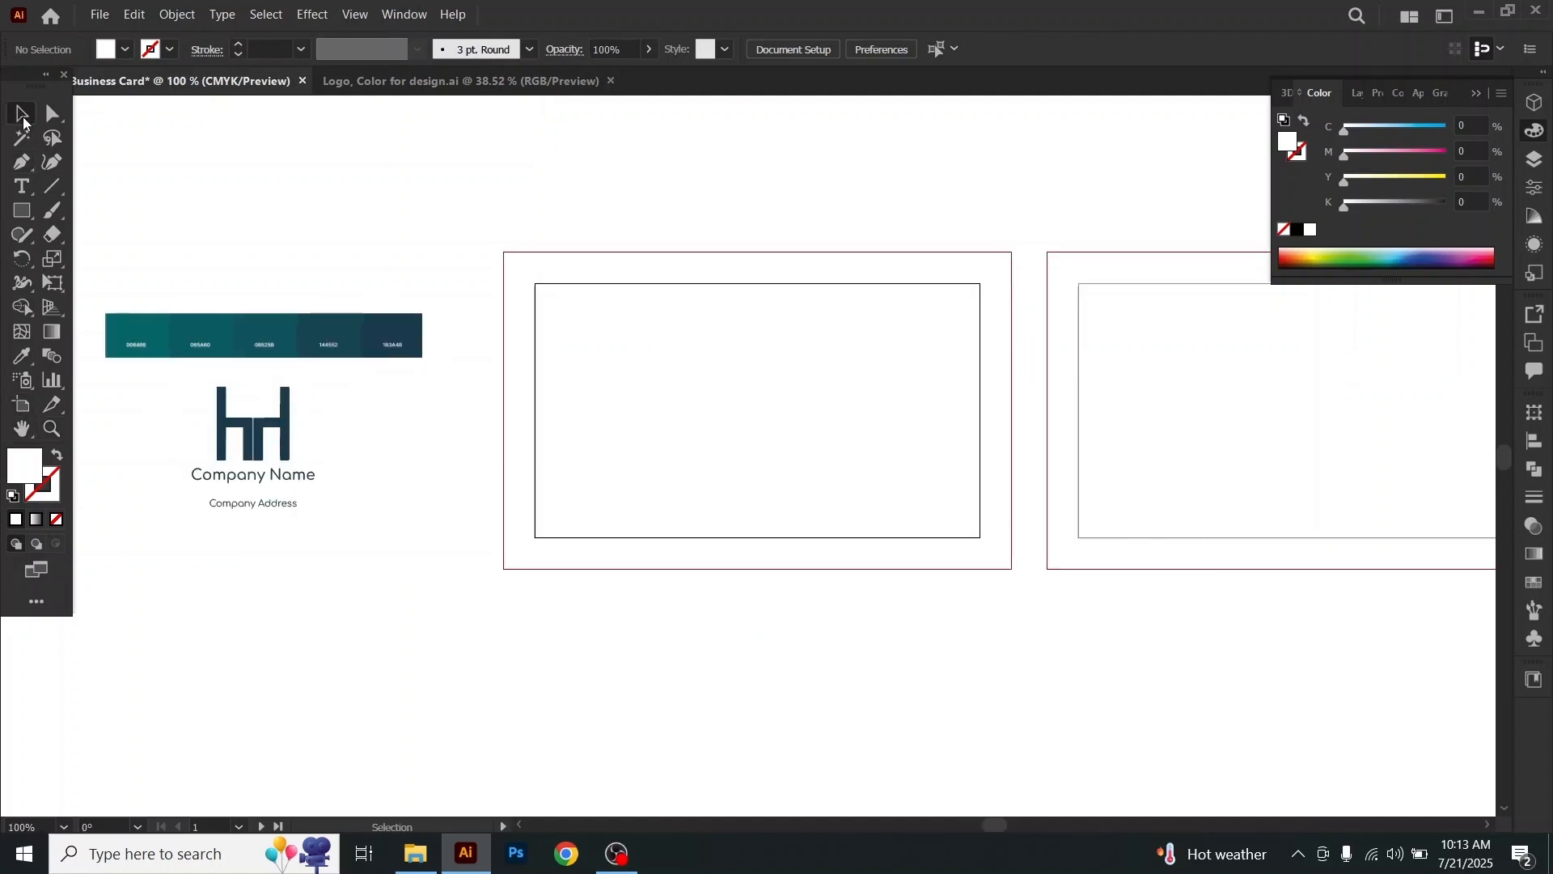
click(22, 211)
click(643, 339)
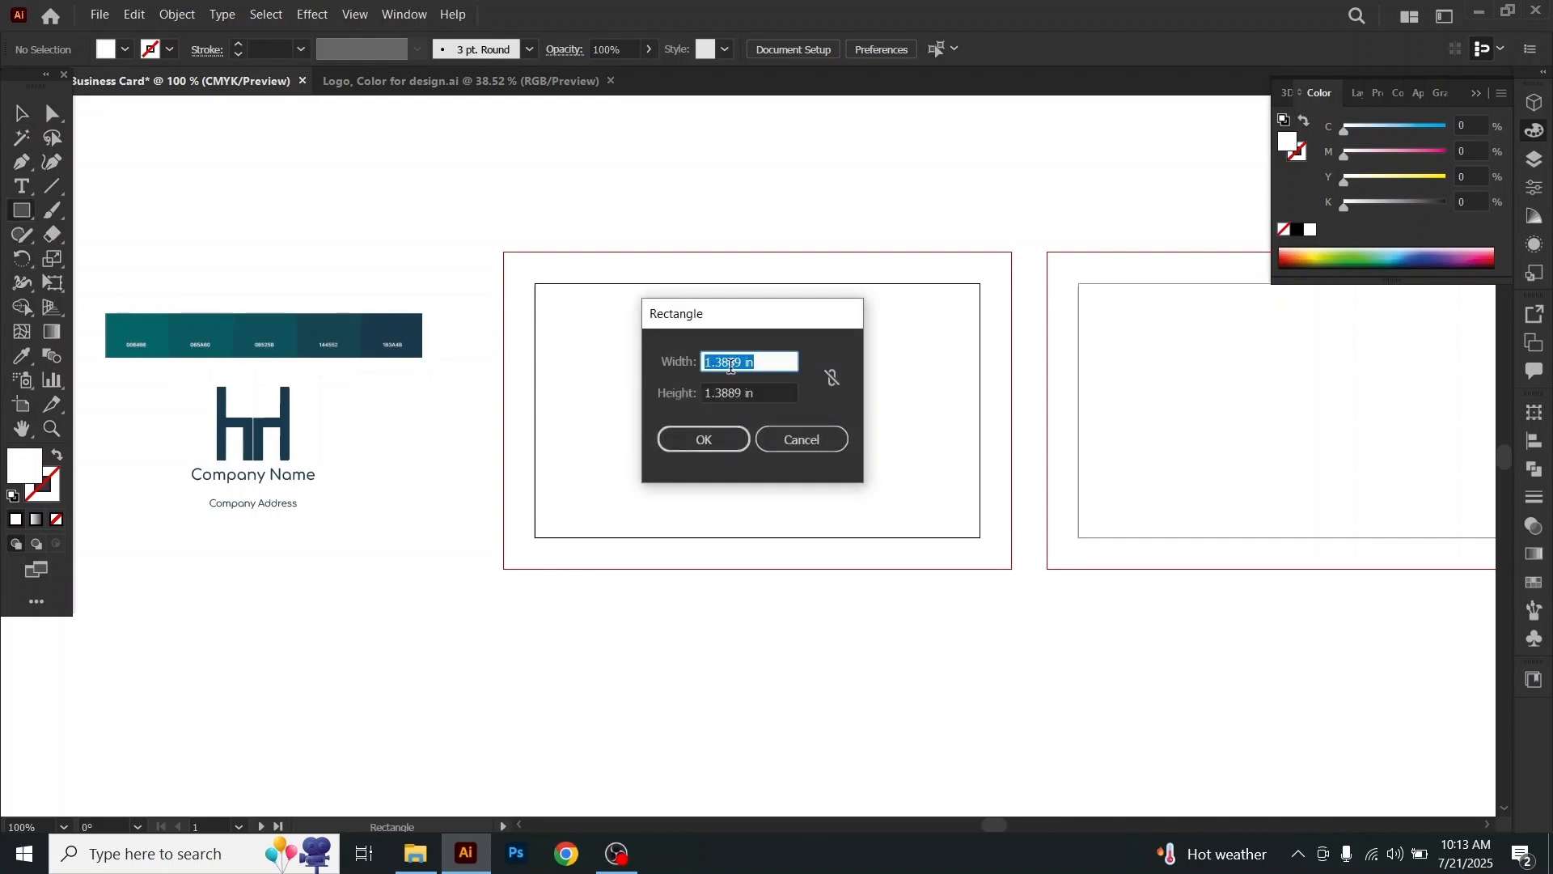
click(768, 359)
drag(743, 364, 701, 368)
text(3)
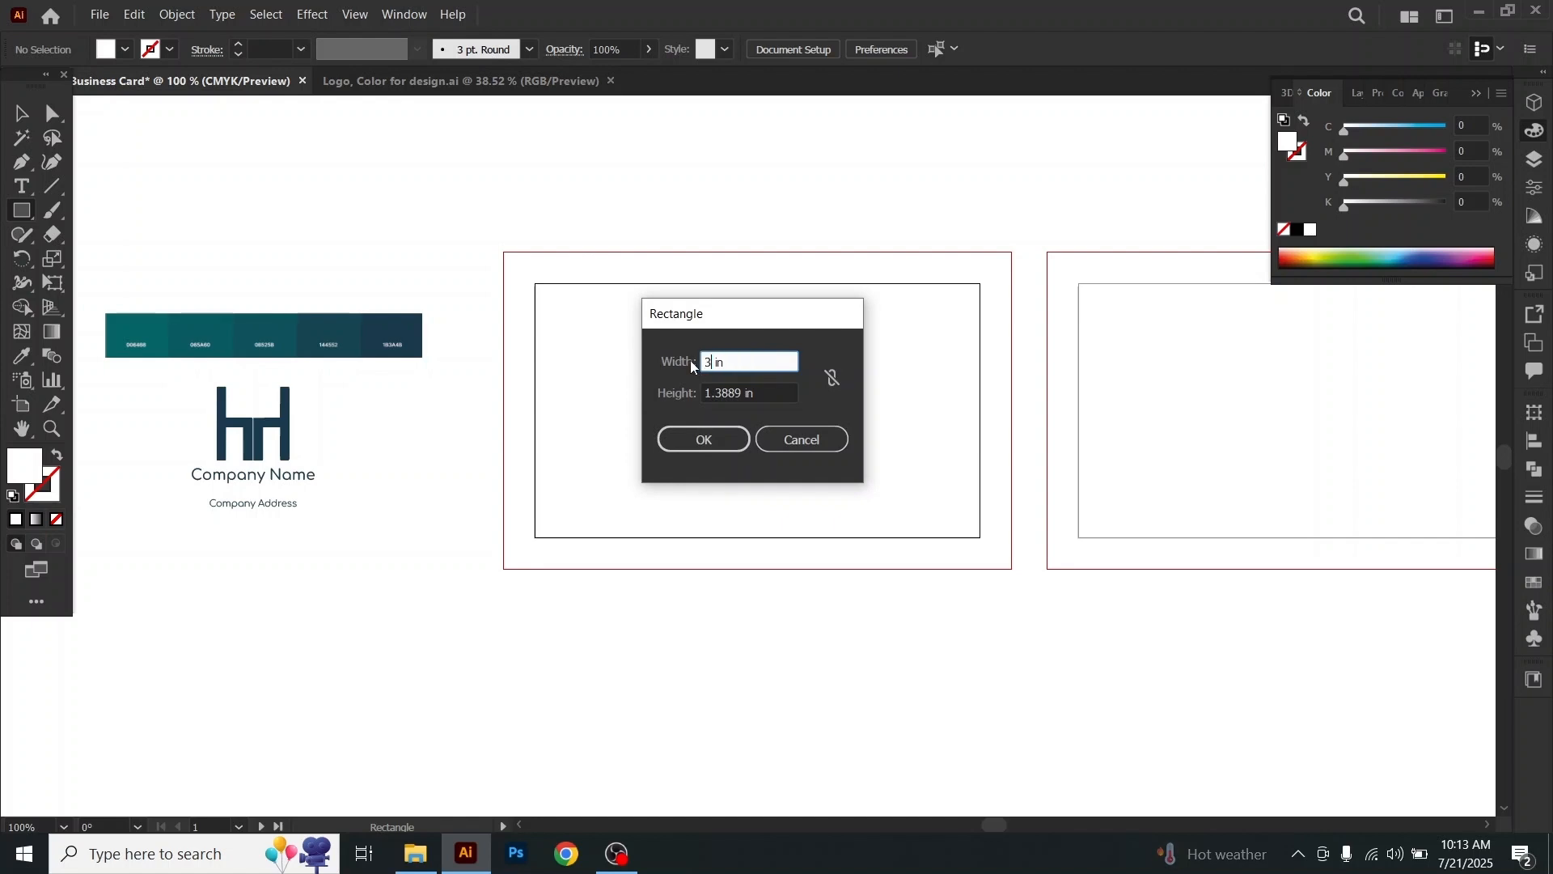
key(BackSpace)
click(722, 395)
drag(741, 393, 708, 390)
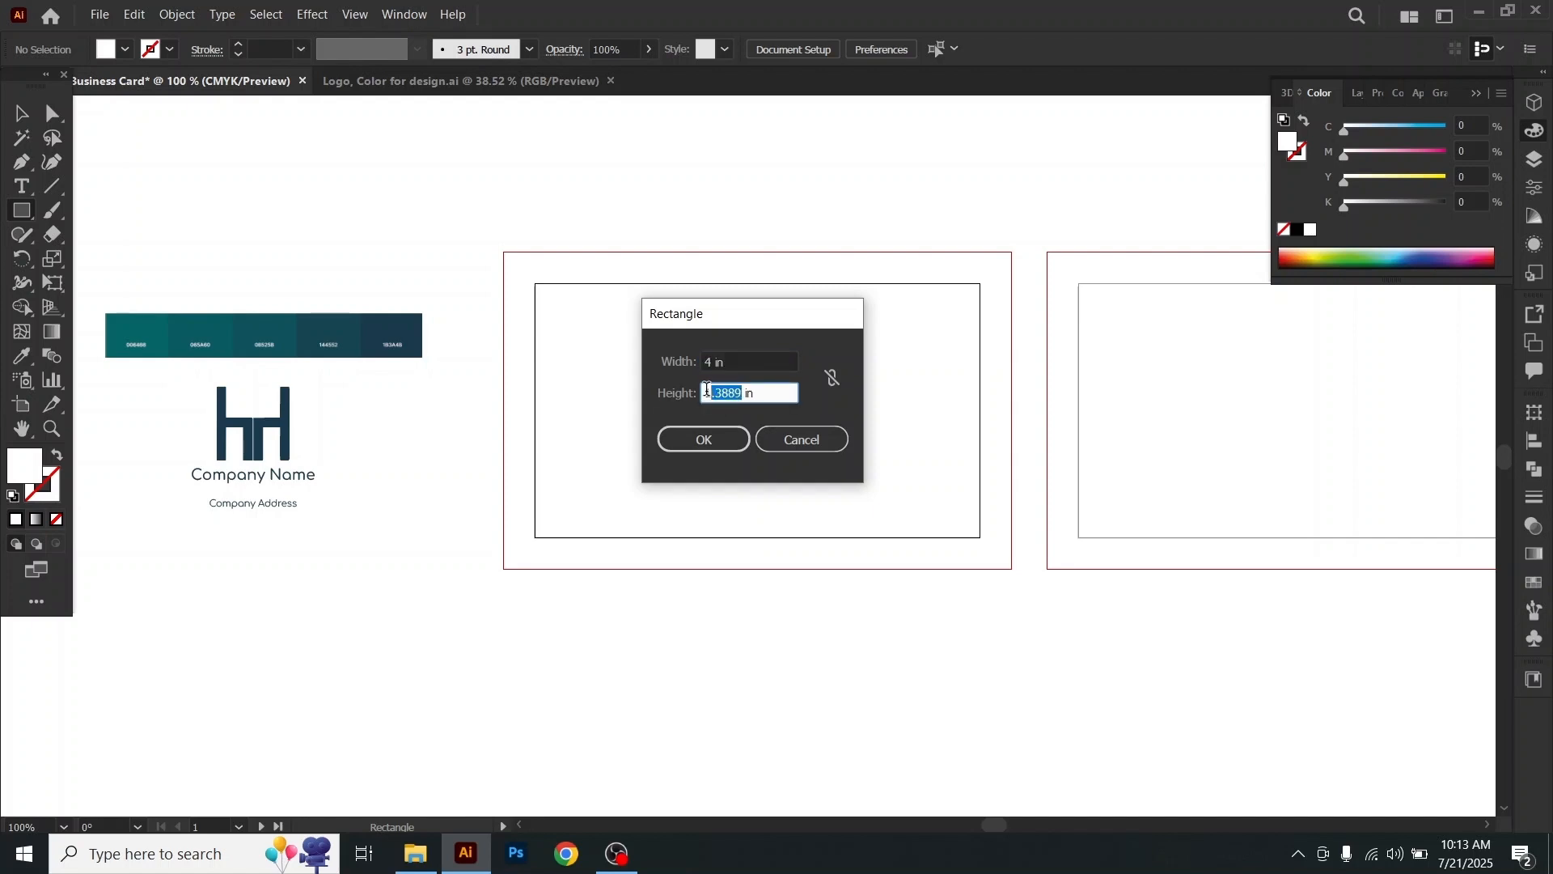
key(BackSpace)
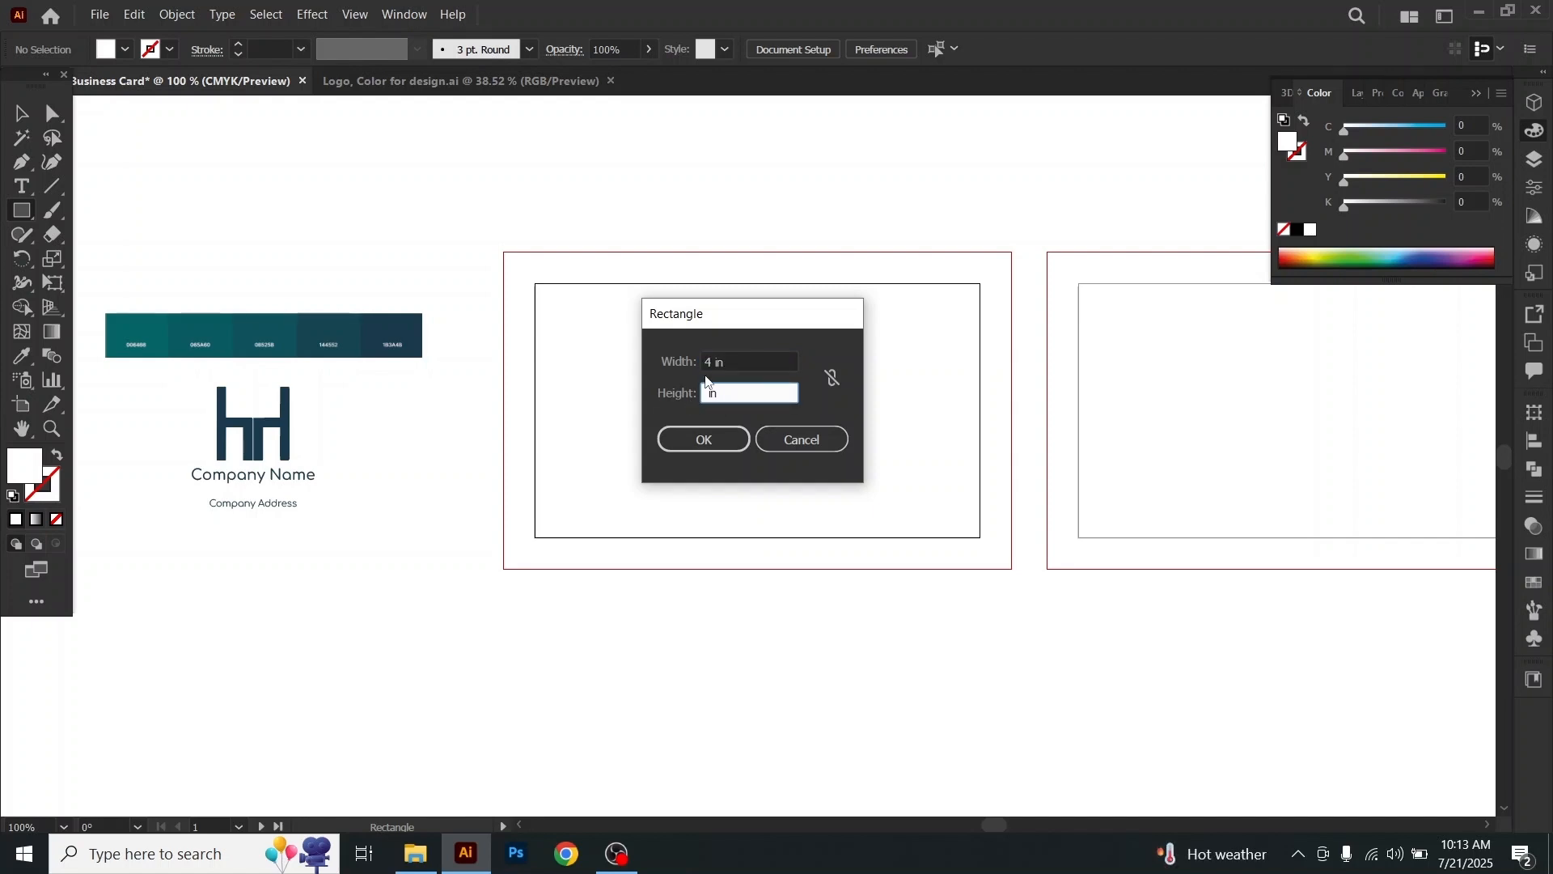
text(2.5)
click(703, 440)
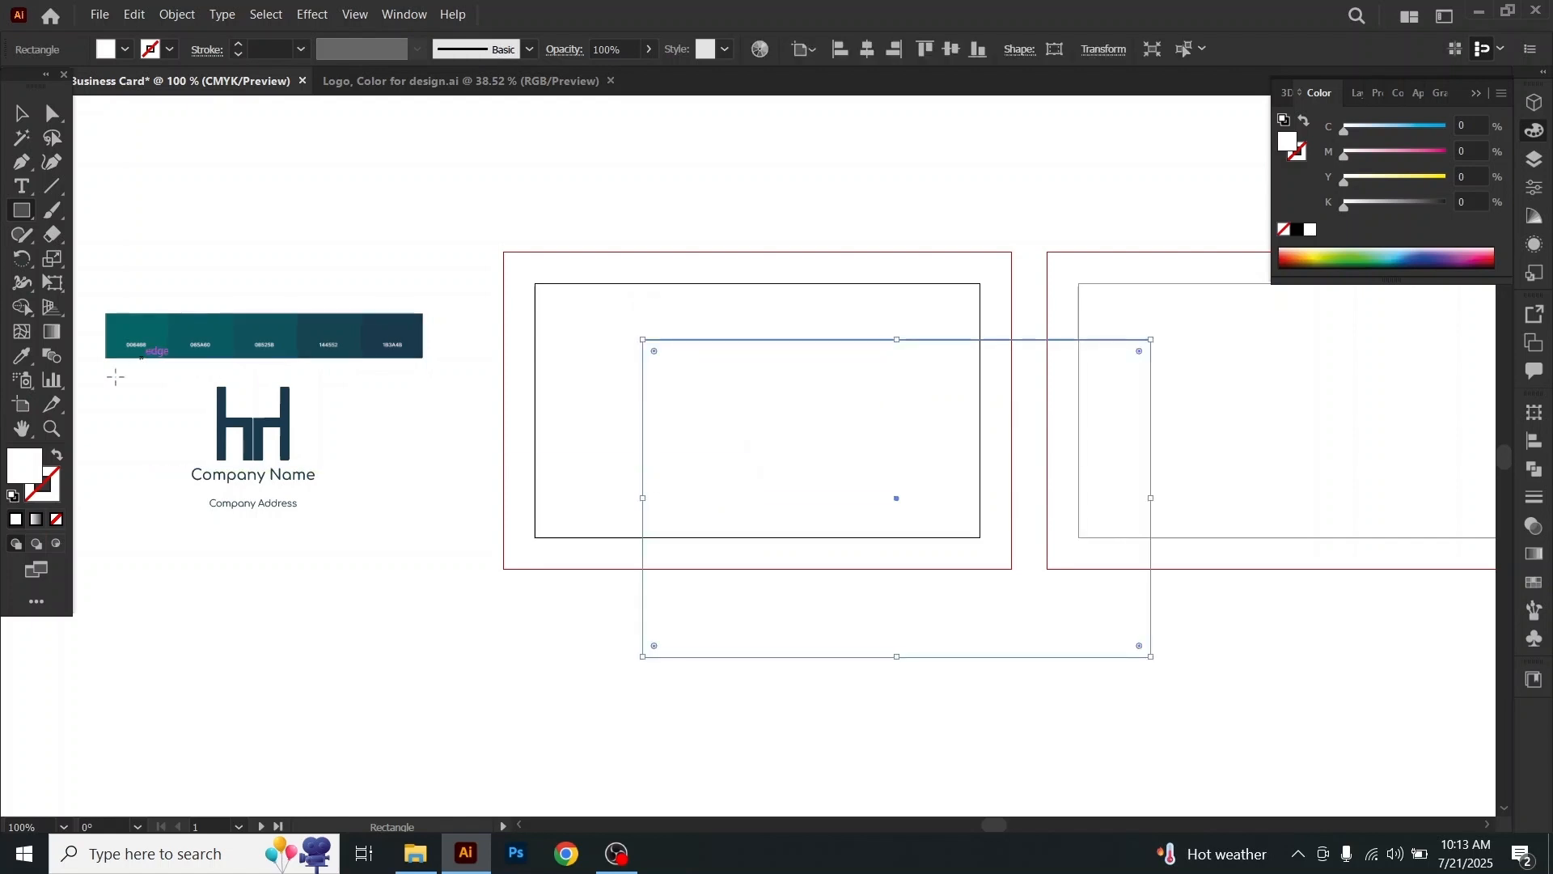
Step: Fill the rectangle with the 1B3A4B palette color and position it over the second artboard's full bleed area
double_click(17, 473)
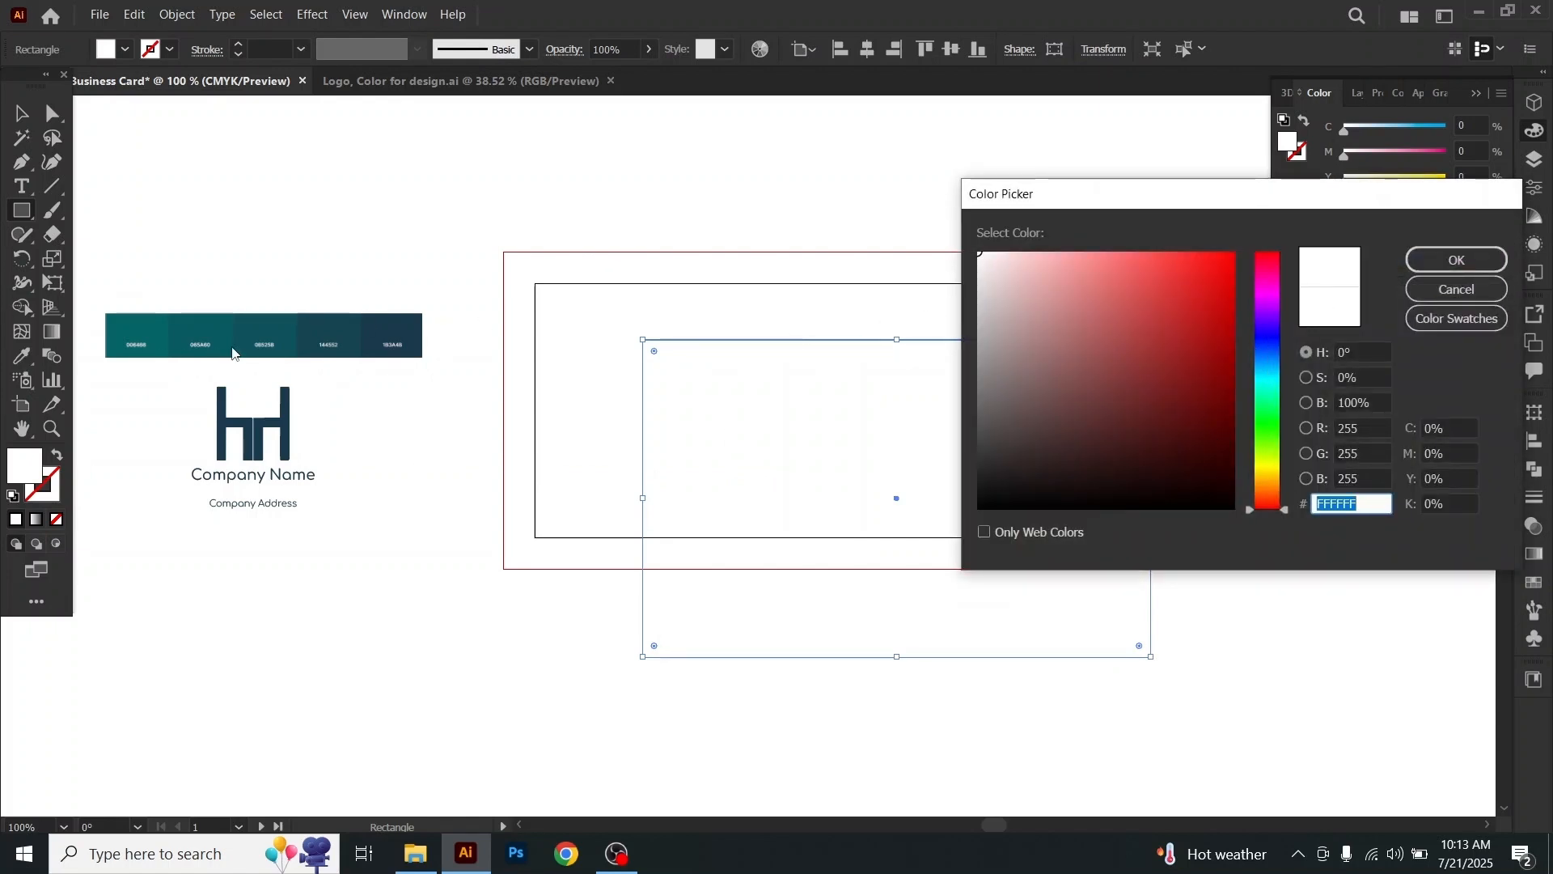
click(1453, 273)
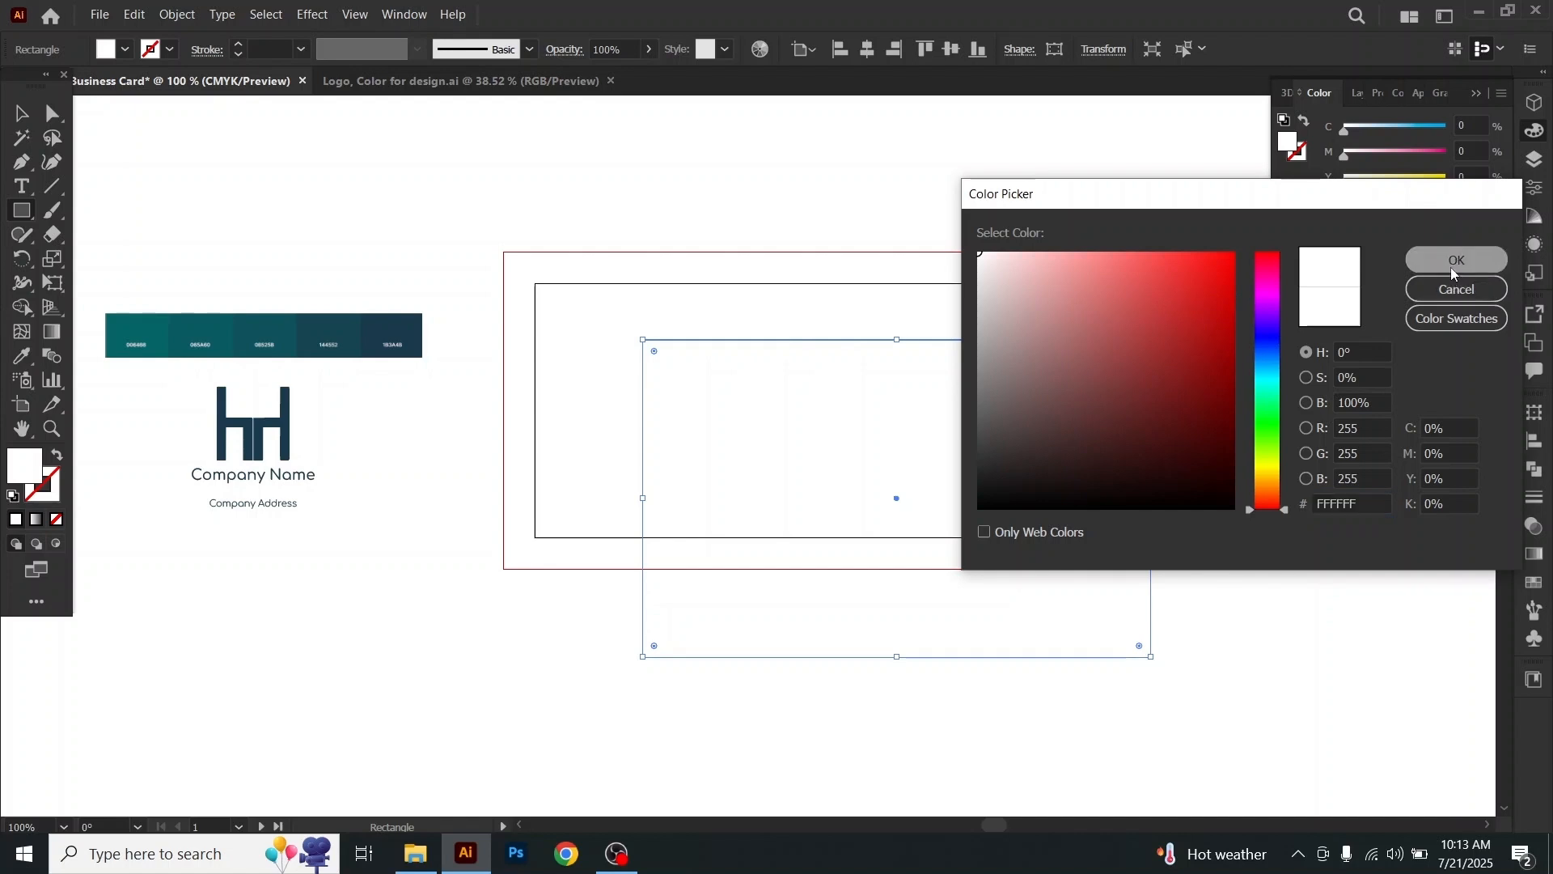
key(i)
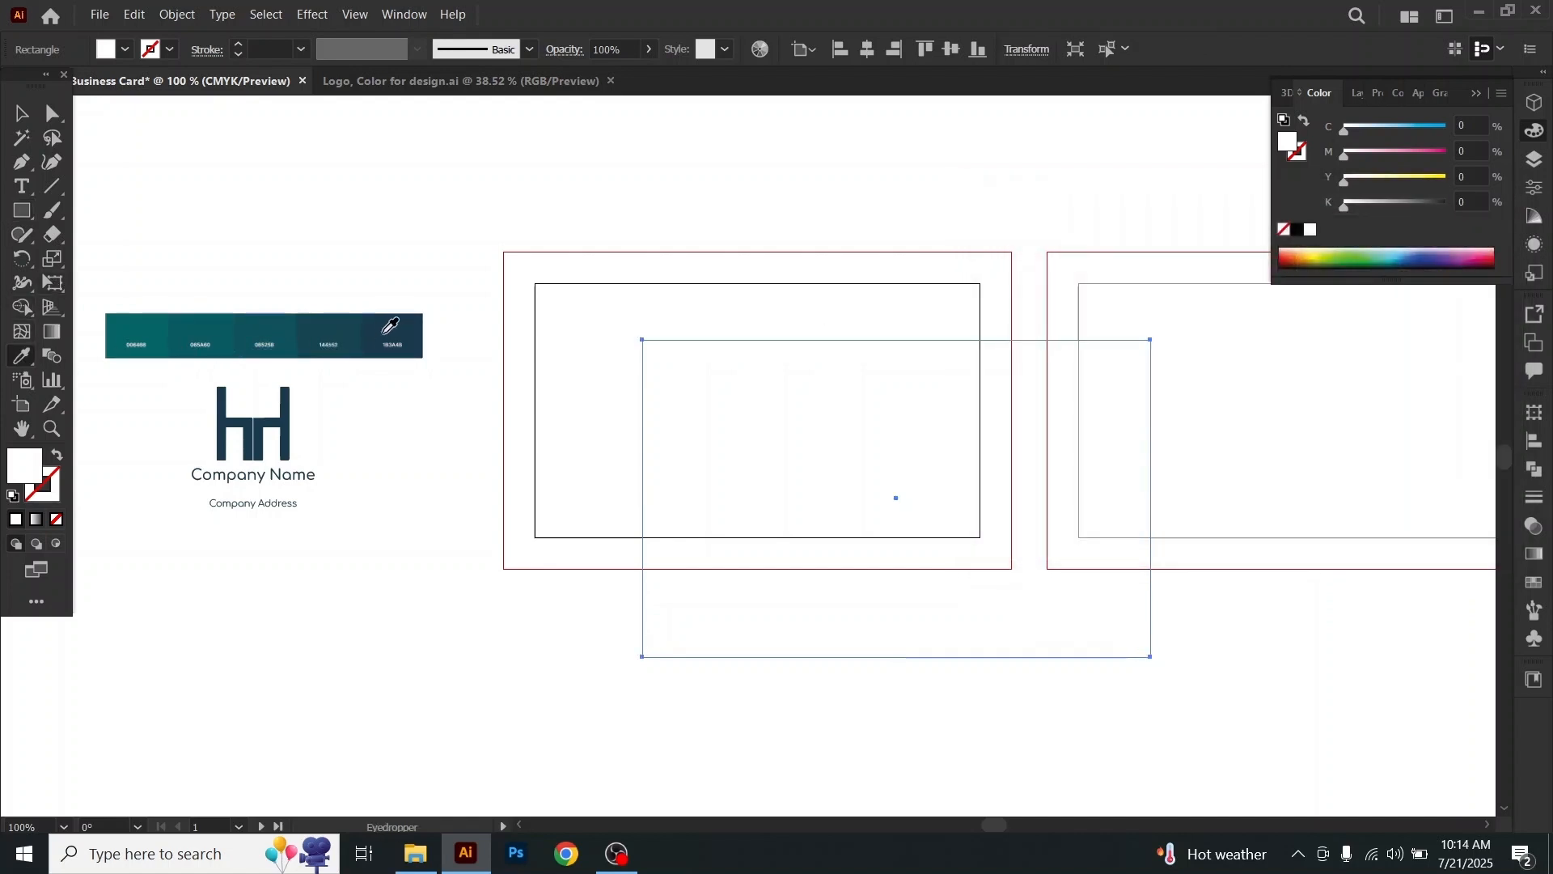
click(390, 325)
key(v)
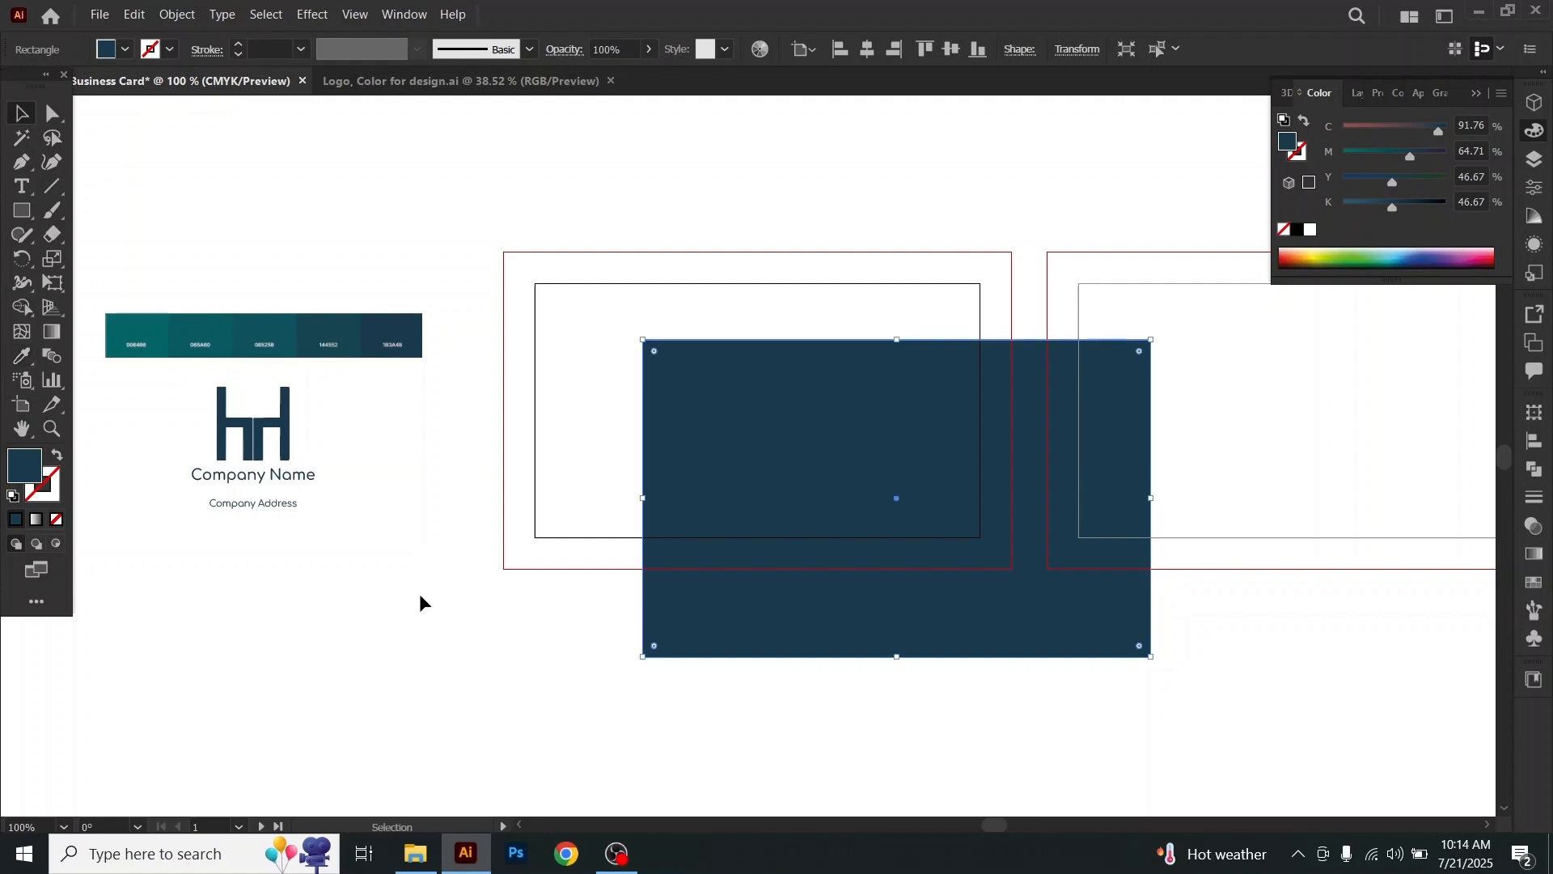
click(420, 608)
drag(801, 655, 1210, 579)
click(1182, 670)
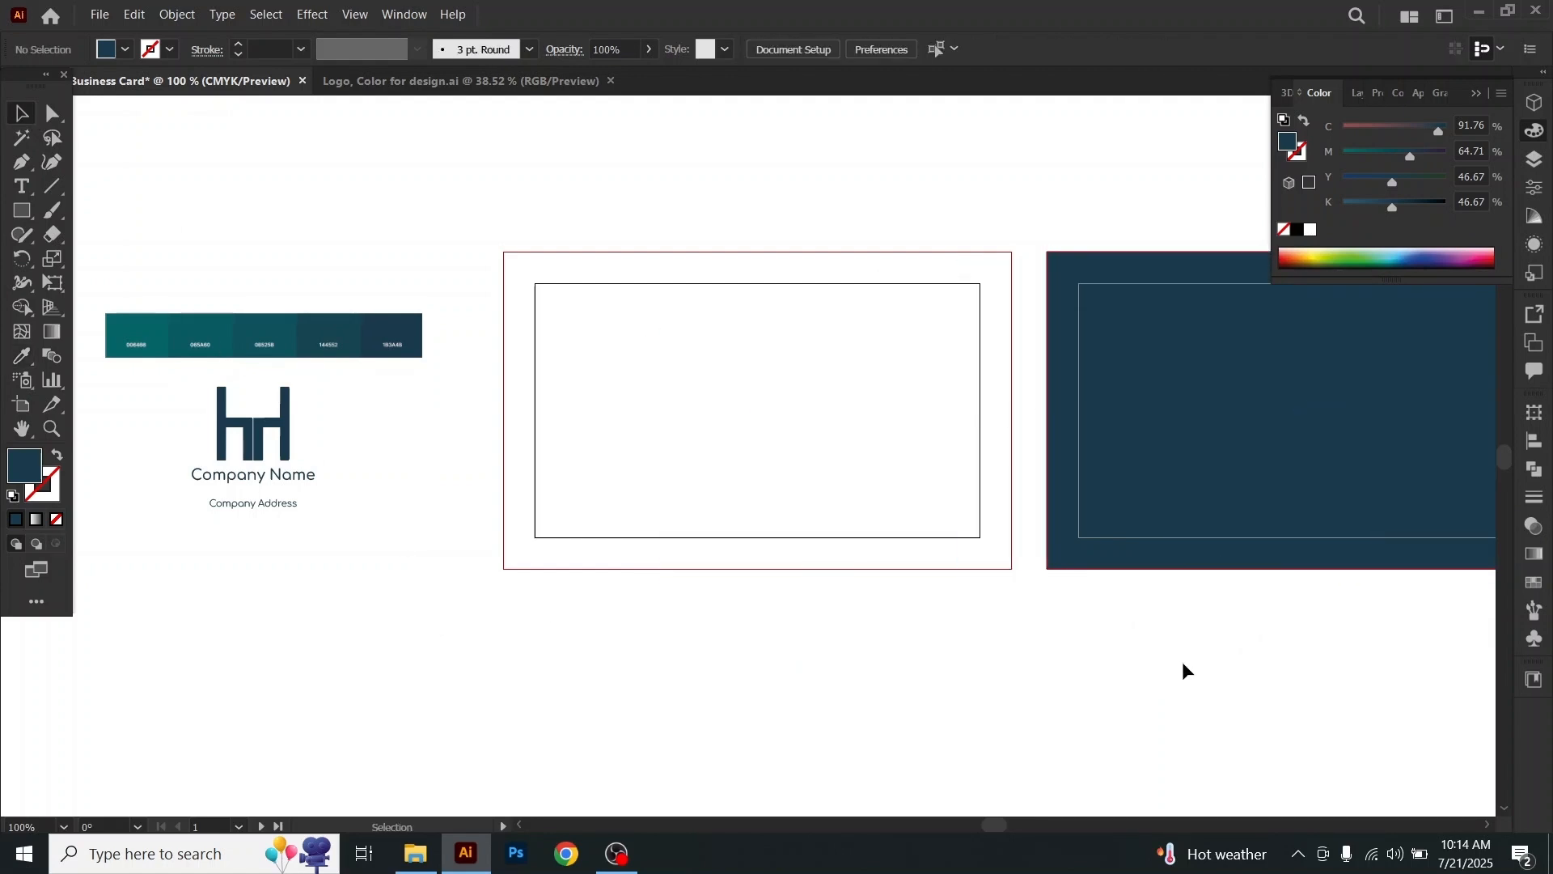
Step: Draw a rectangle over the left third of the first artboard's bleed area and a narrow full-height stripe just to its right
click(21, 210)
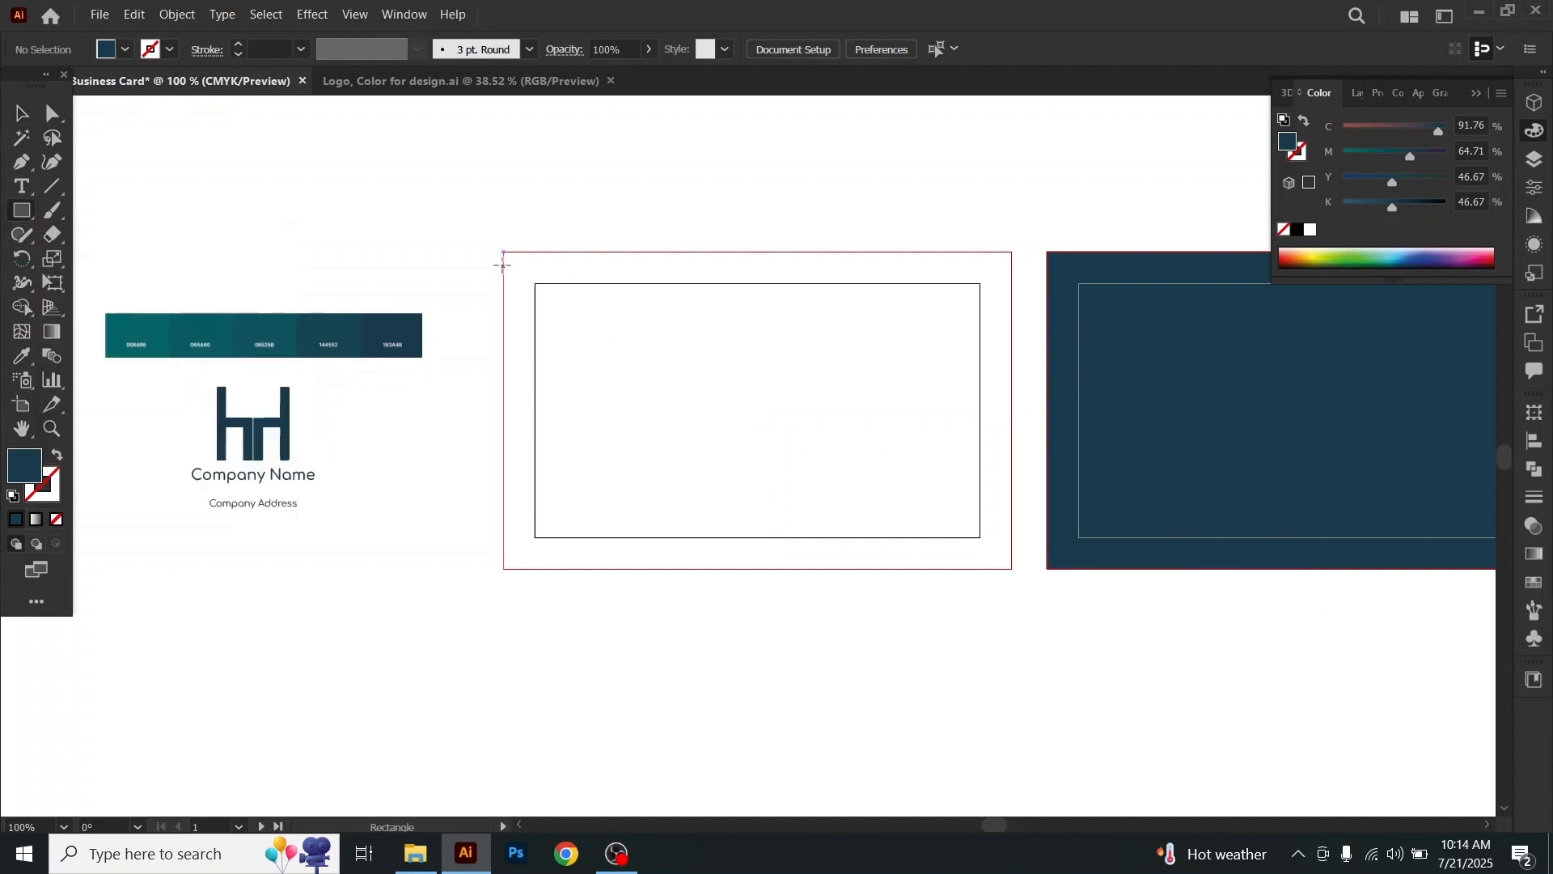
drag(503, 252, 687, 570)
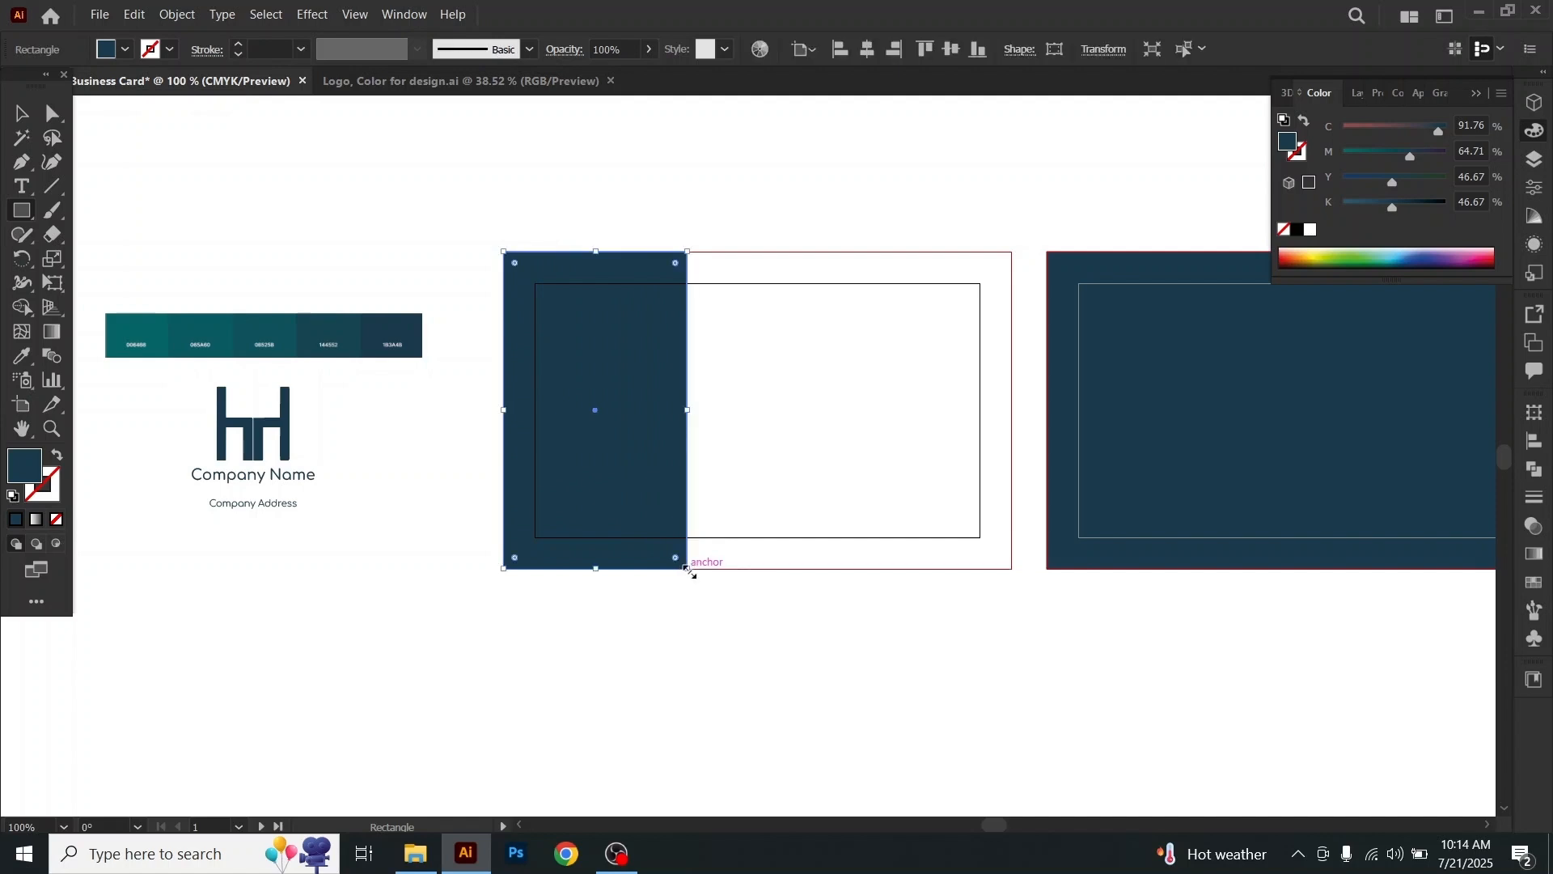
key(v)
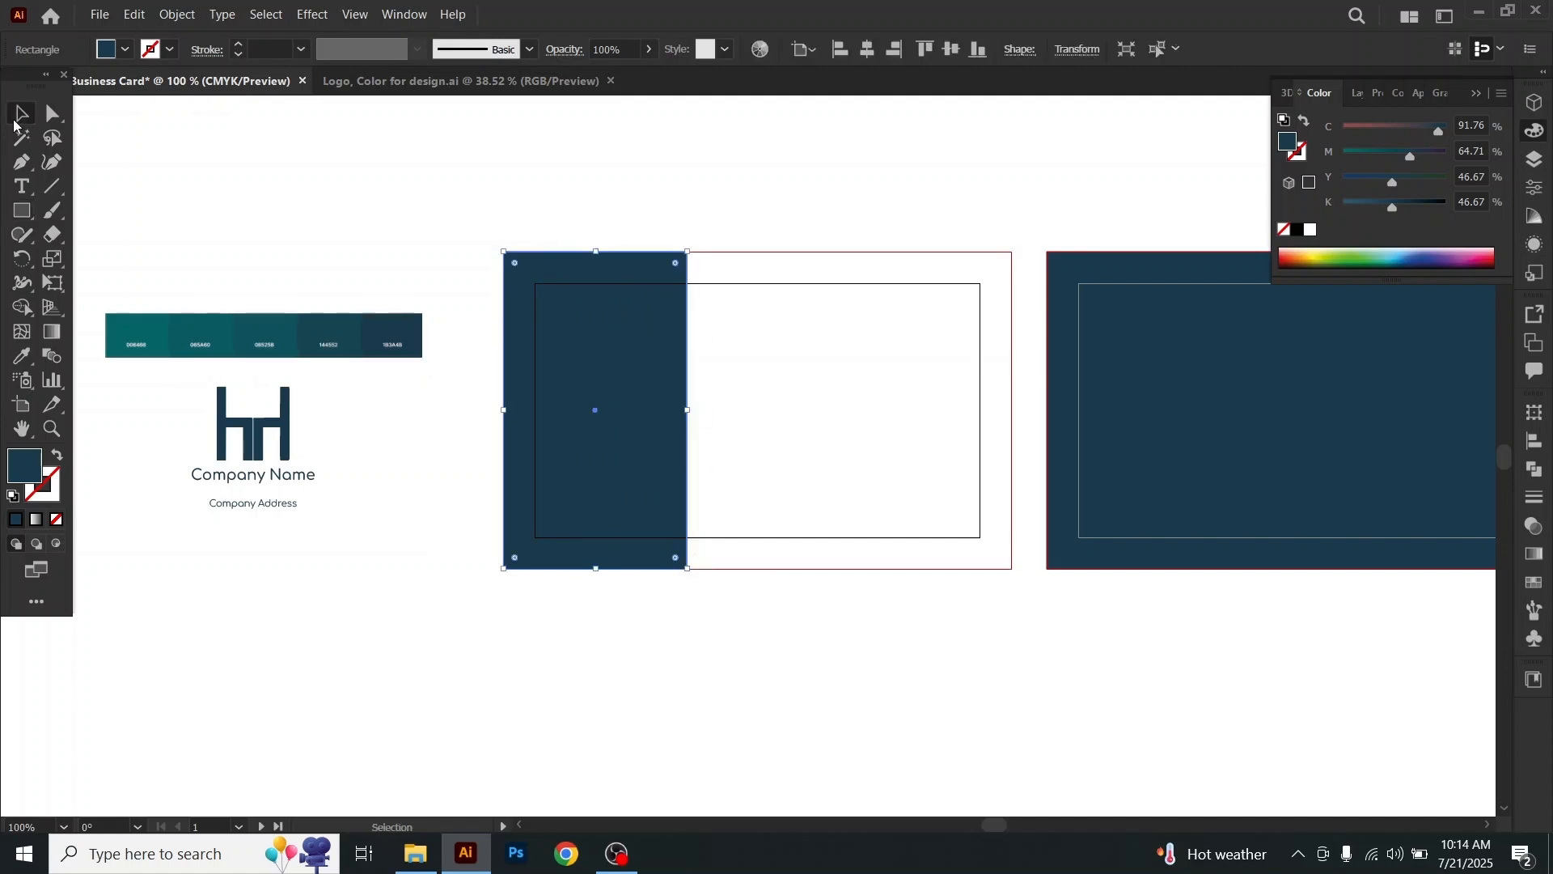
click(22, 212)
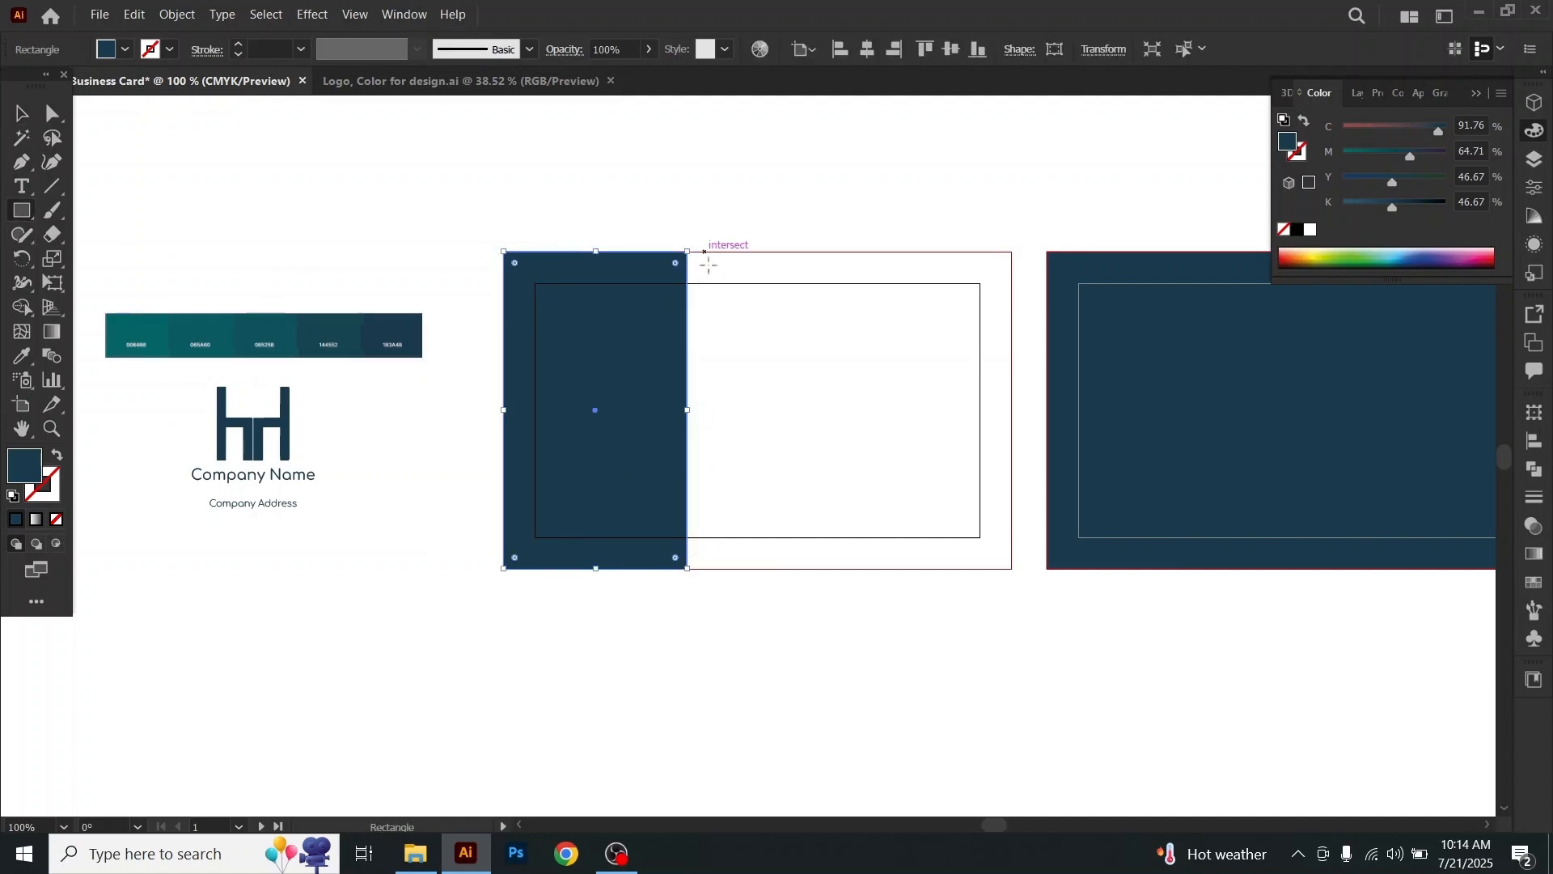
mouse_move(704, 252)
mouse_down()
mouse_move(746, 498)
mouse_move(730, 569)
mouse_up()
key(v)
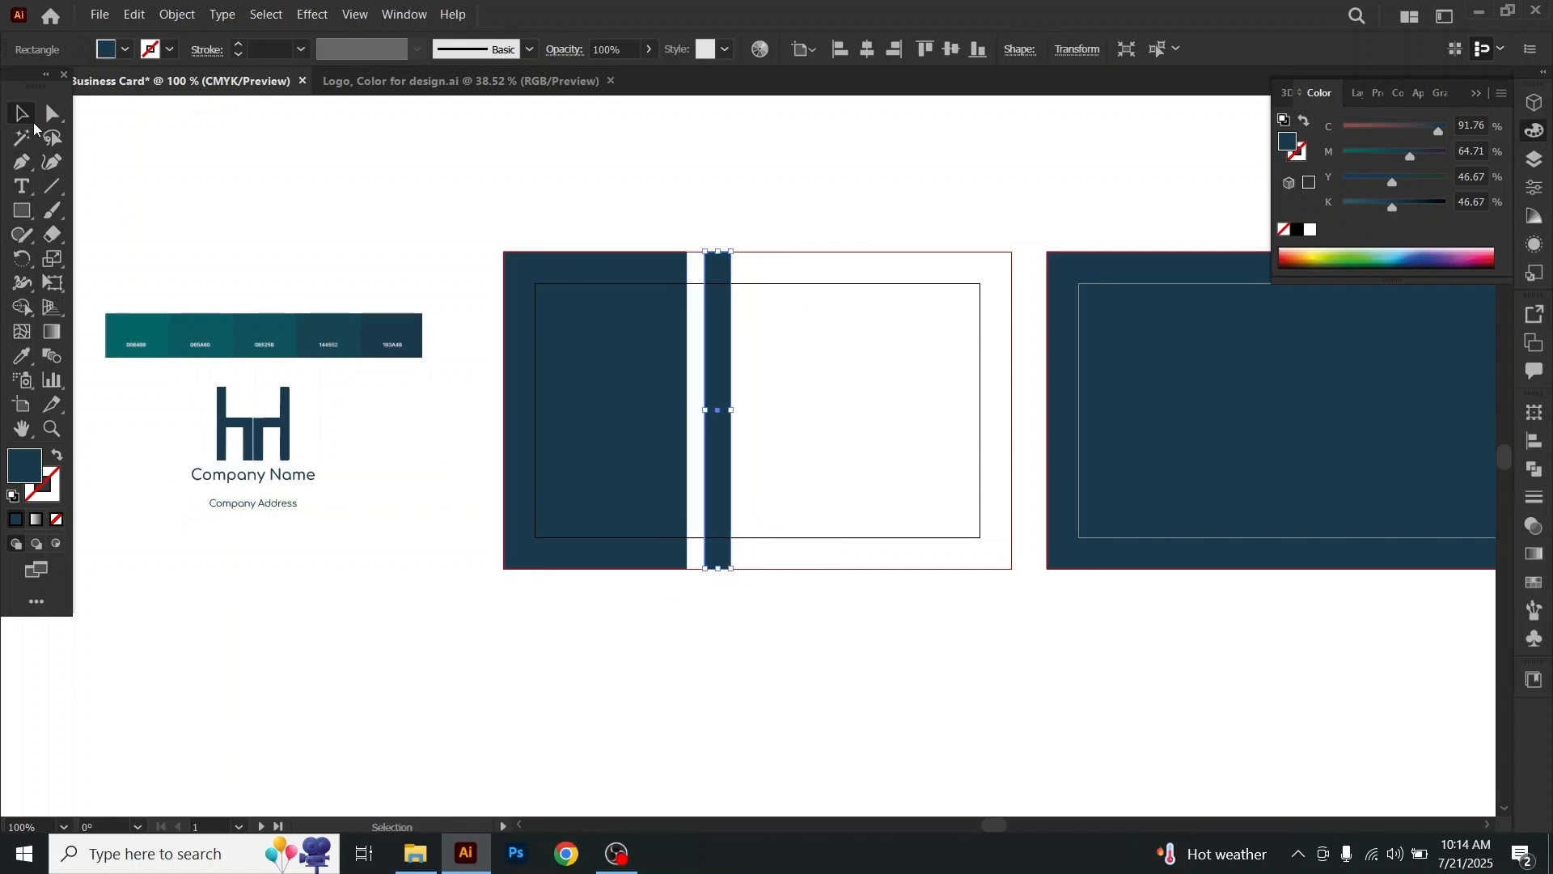
Step: Slant the rectangle and stripe by shifting the rectangle's lower-right anchor and the stripe's two lower anchors three large increments right
click(53, 115)
click(506, 580)
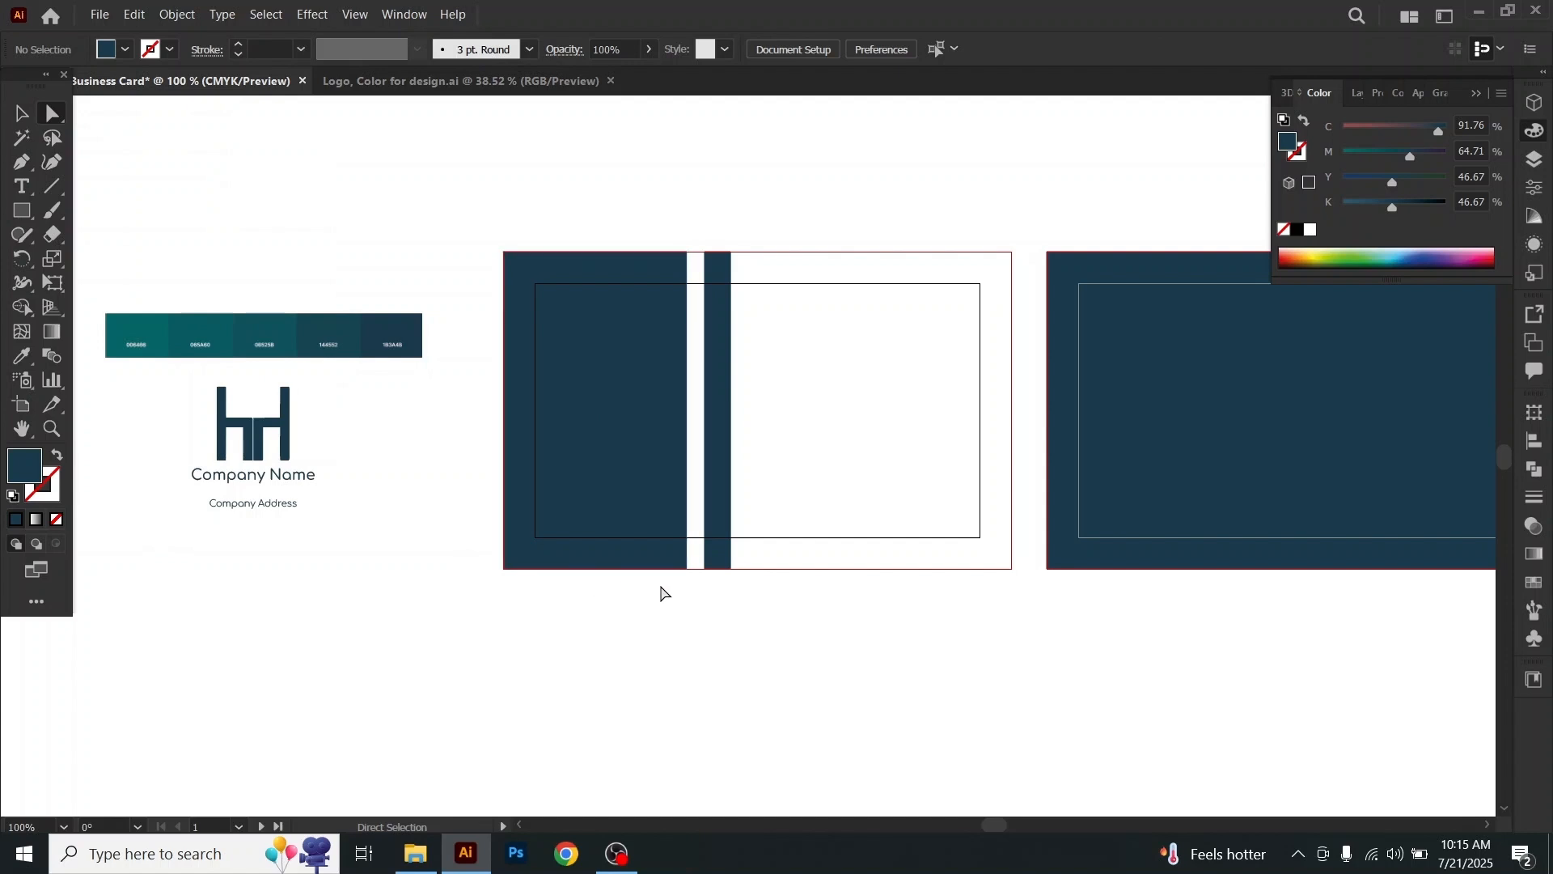
drag(670, 582, 784, 570)
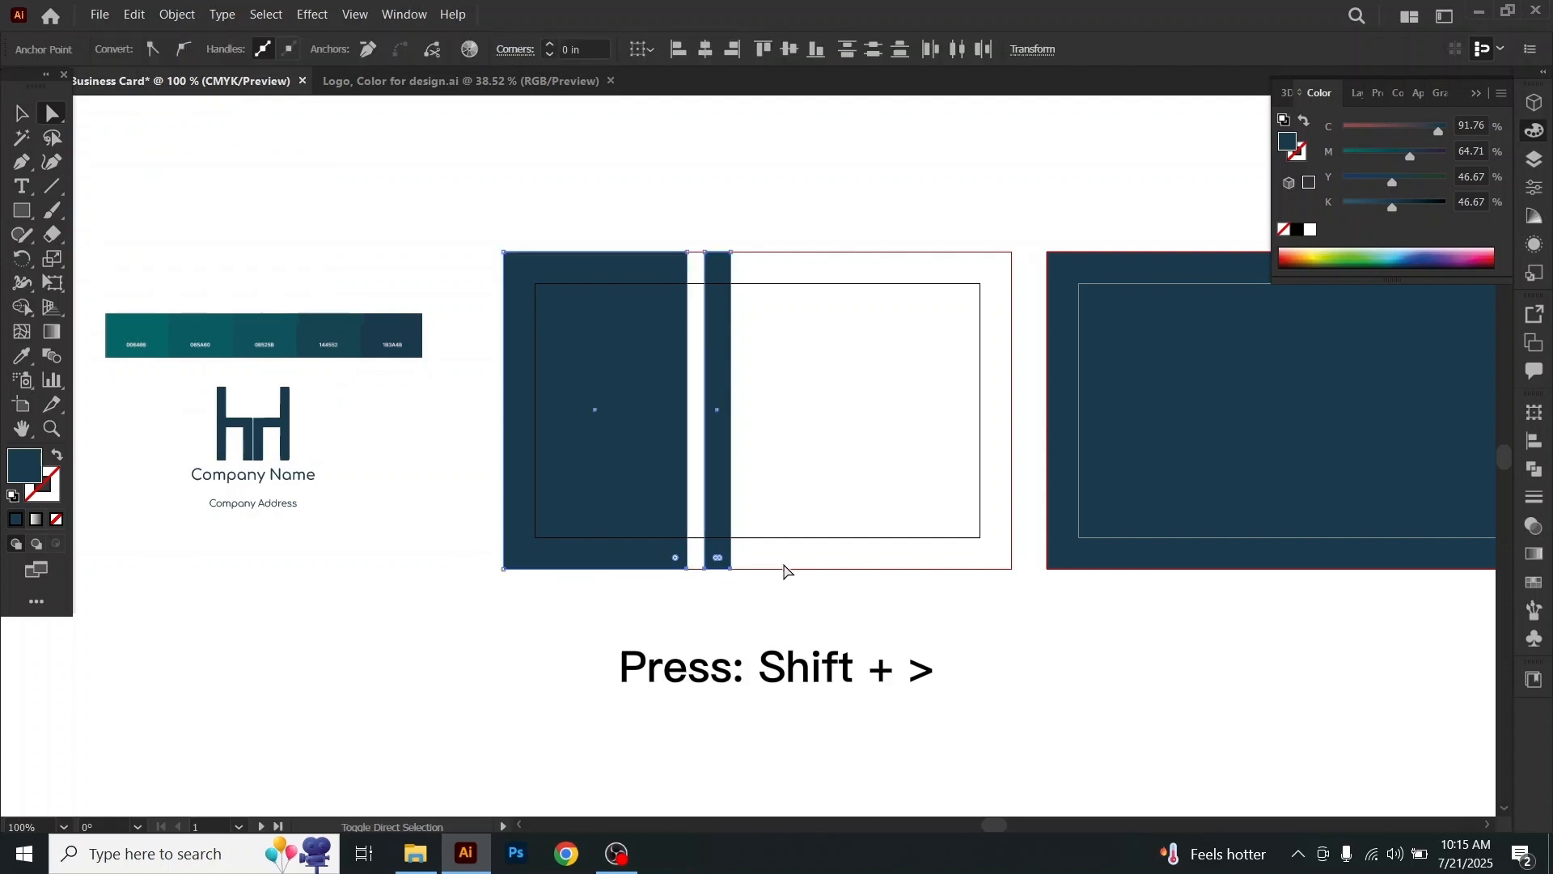
key(shift+Right)
key(shift+Right)
key(shift+Right)
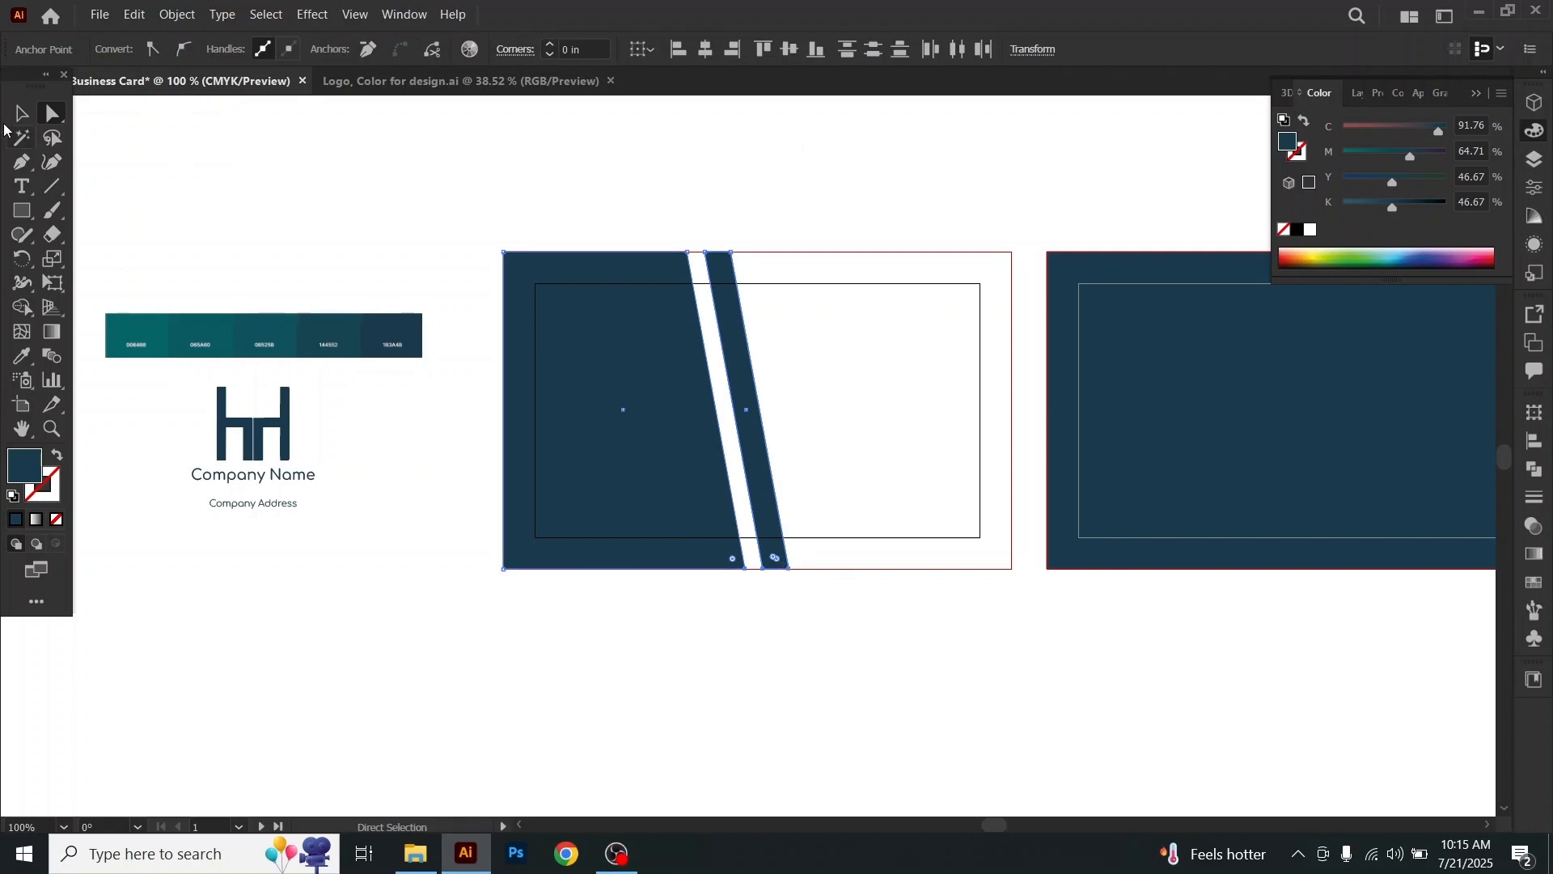
Step: Nudge the slanted stripe ten small increments left to narrow the white gap beside the large shape
key(v)
click(742, 350)
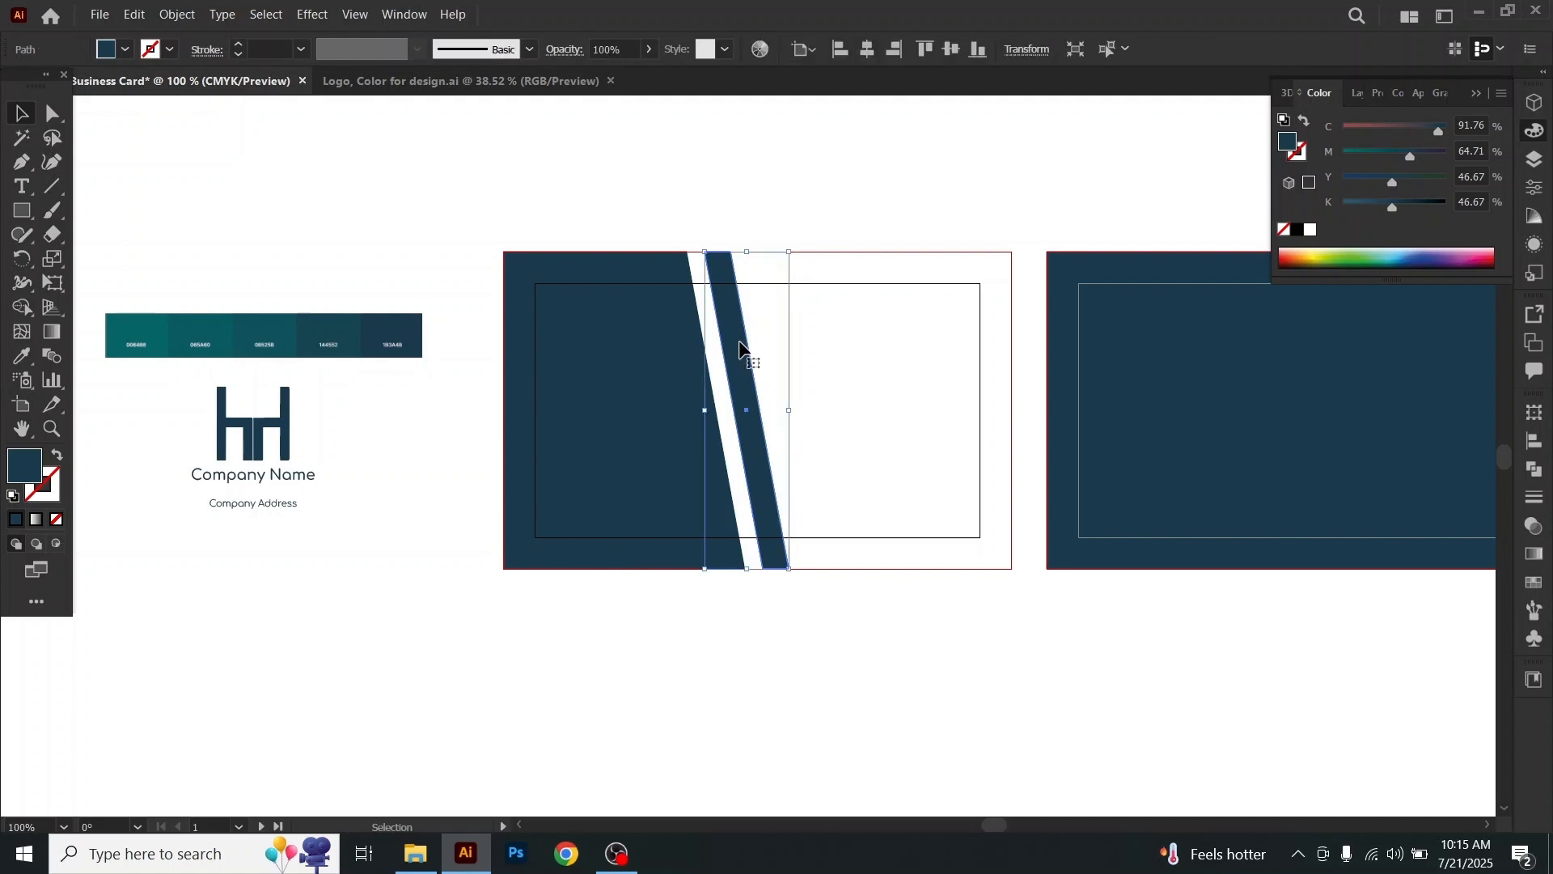
key(Left)
key(Left)
key(Left)
key(Left)
key(Left)
key(Left)
key(Left)
key(Left)
key(Left)
key(Left)
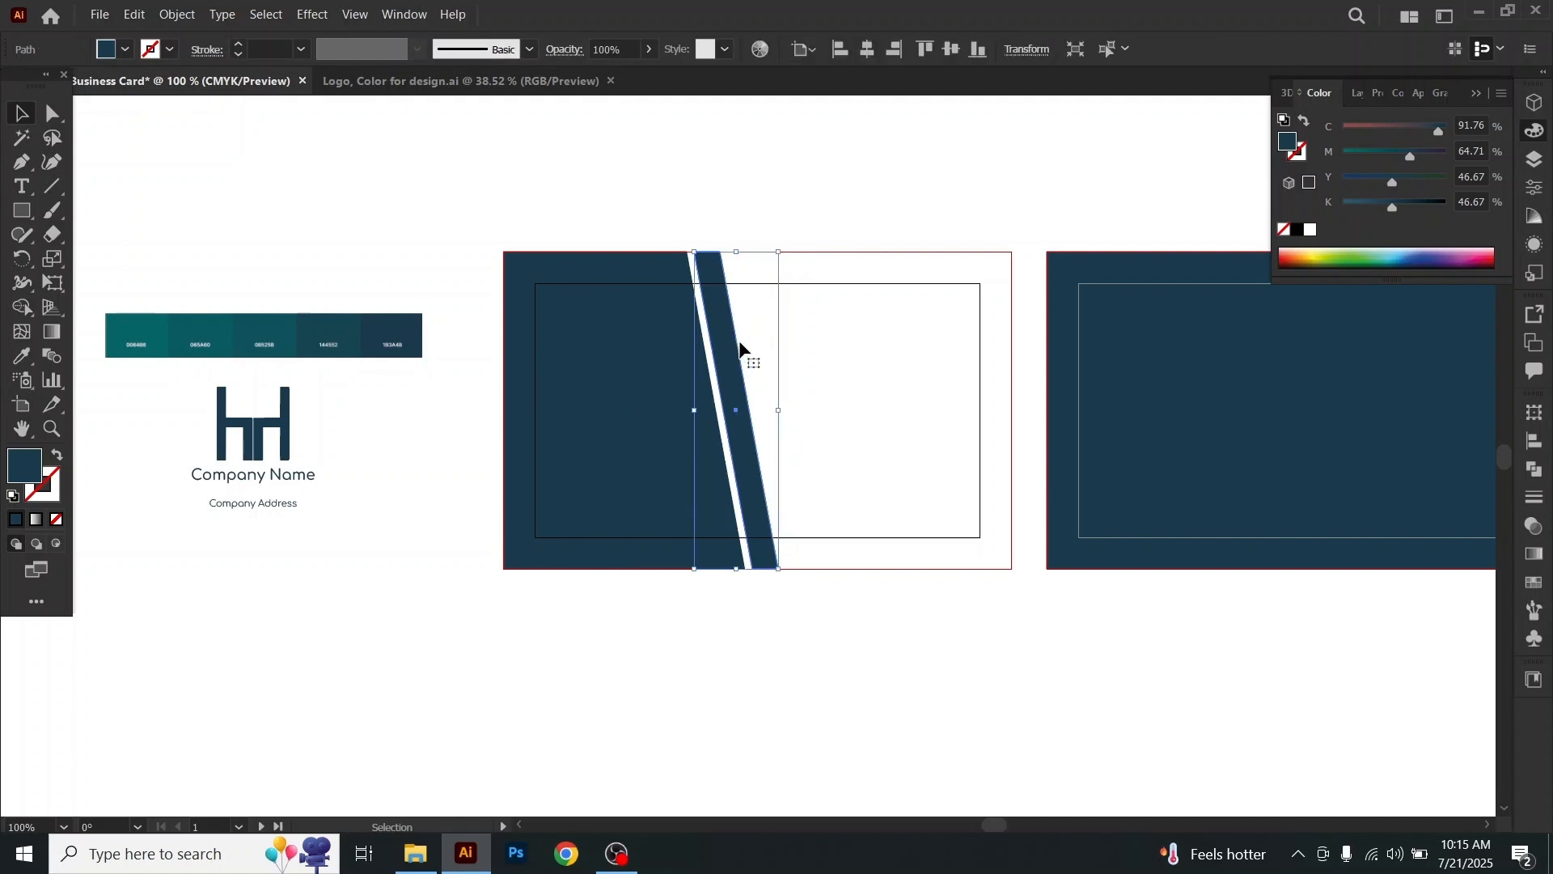
click(853, 406)
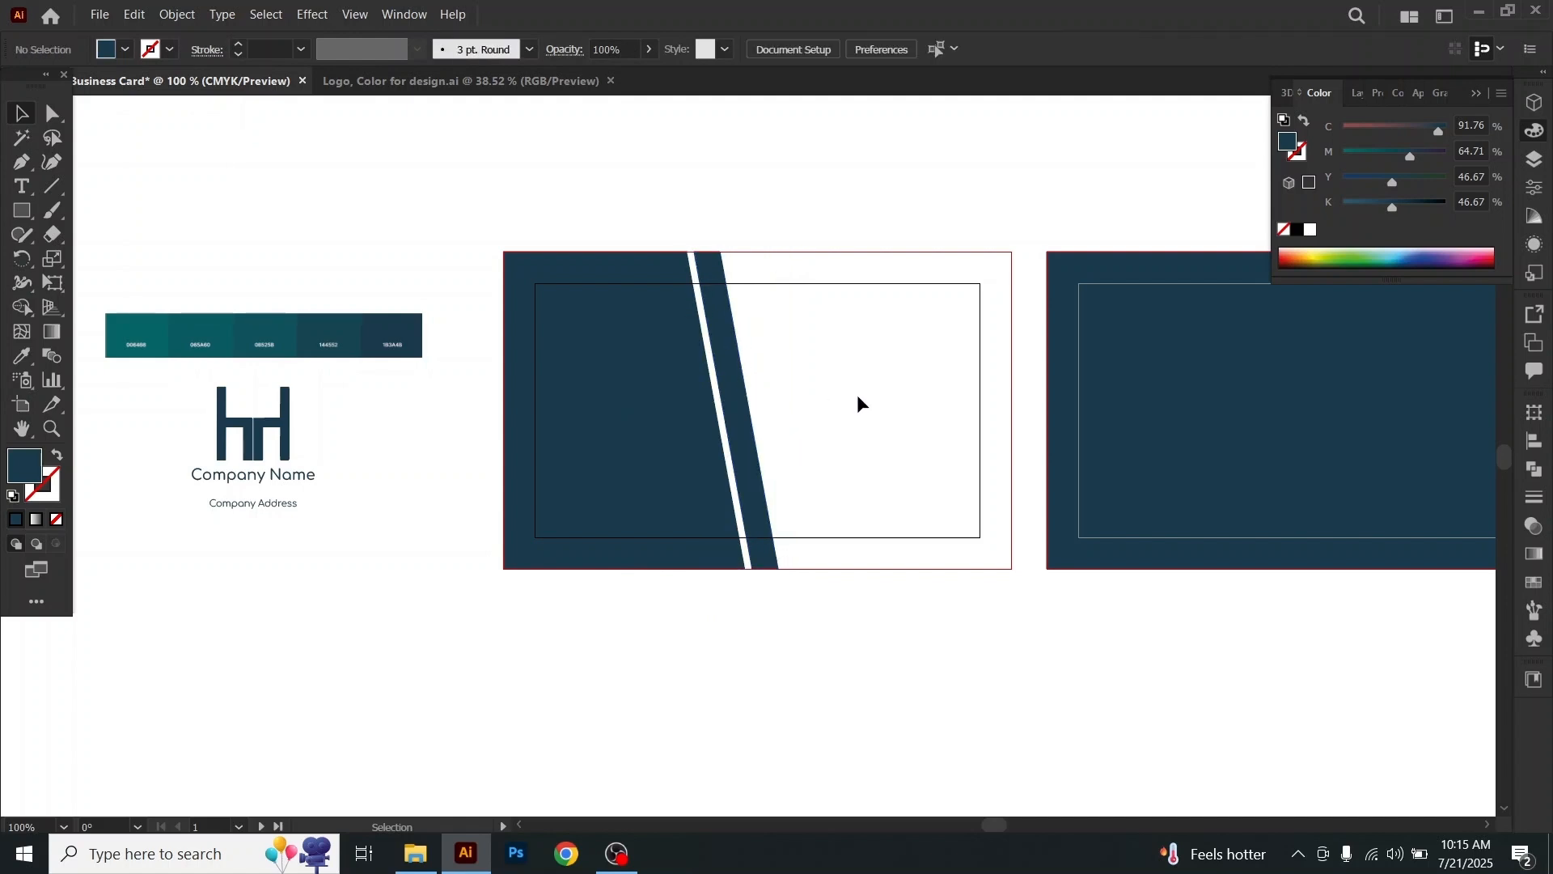
Step: Narrow the large slanted shape and the stripe together from their right edge, keeping the left edge on the bleed line
click(52, 429)
drag(702, 454, 781, 503)
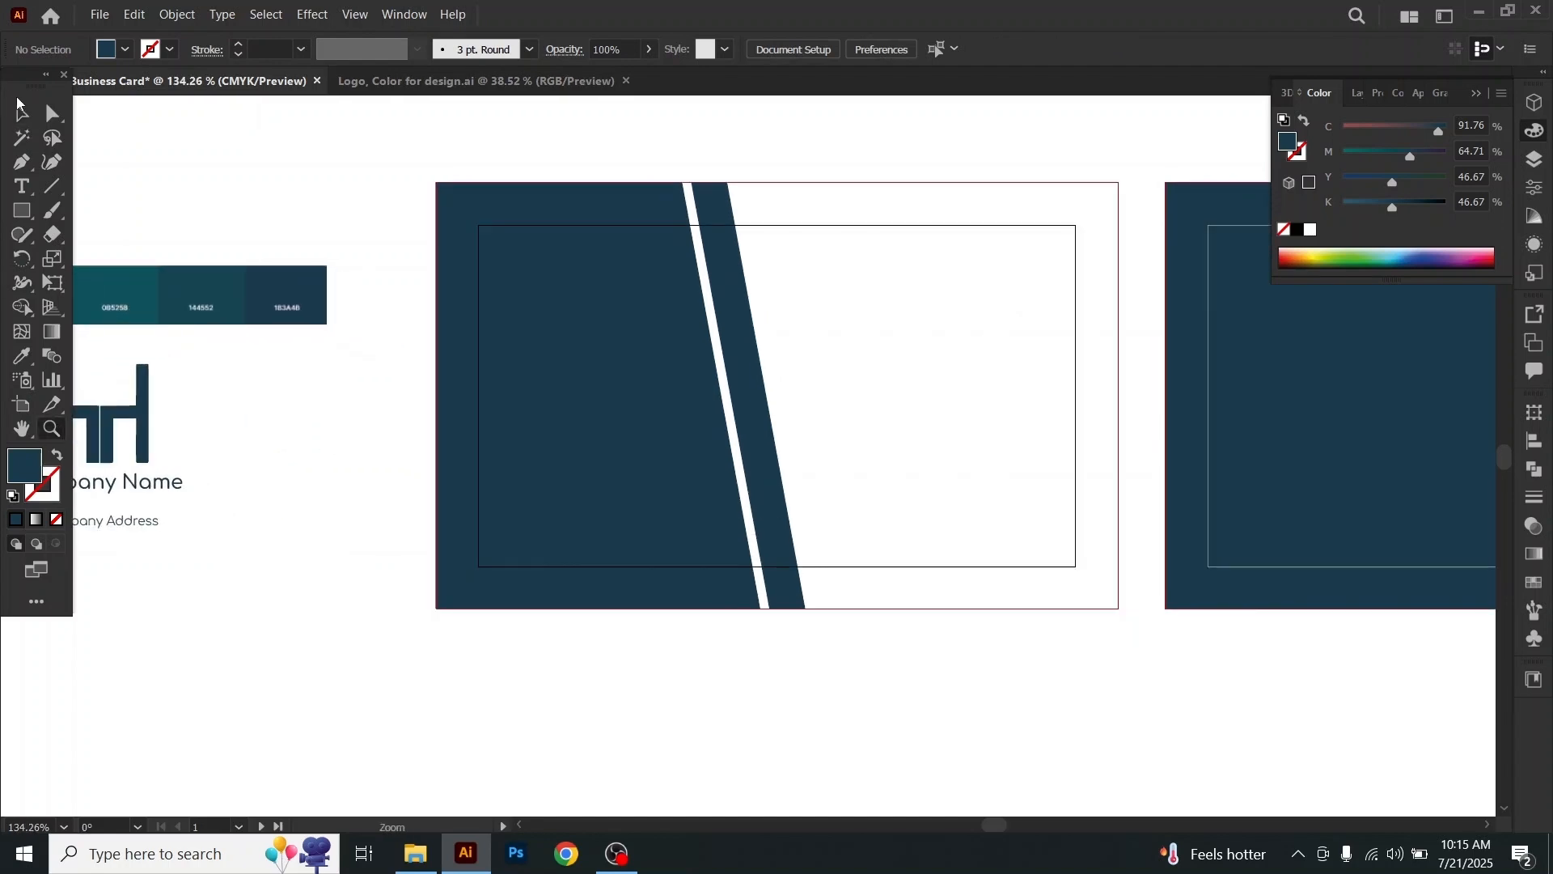
click(21, 111)
drag(906, 338, 682, 376)
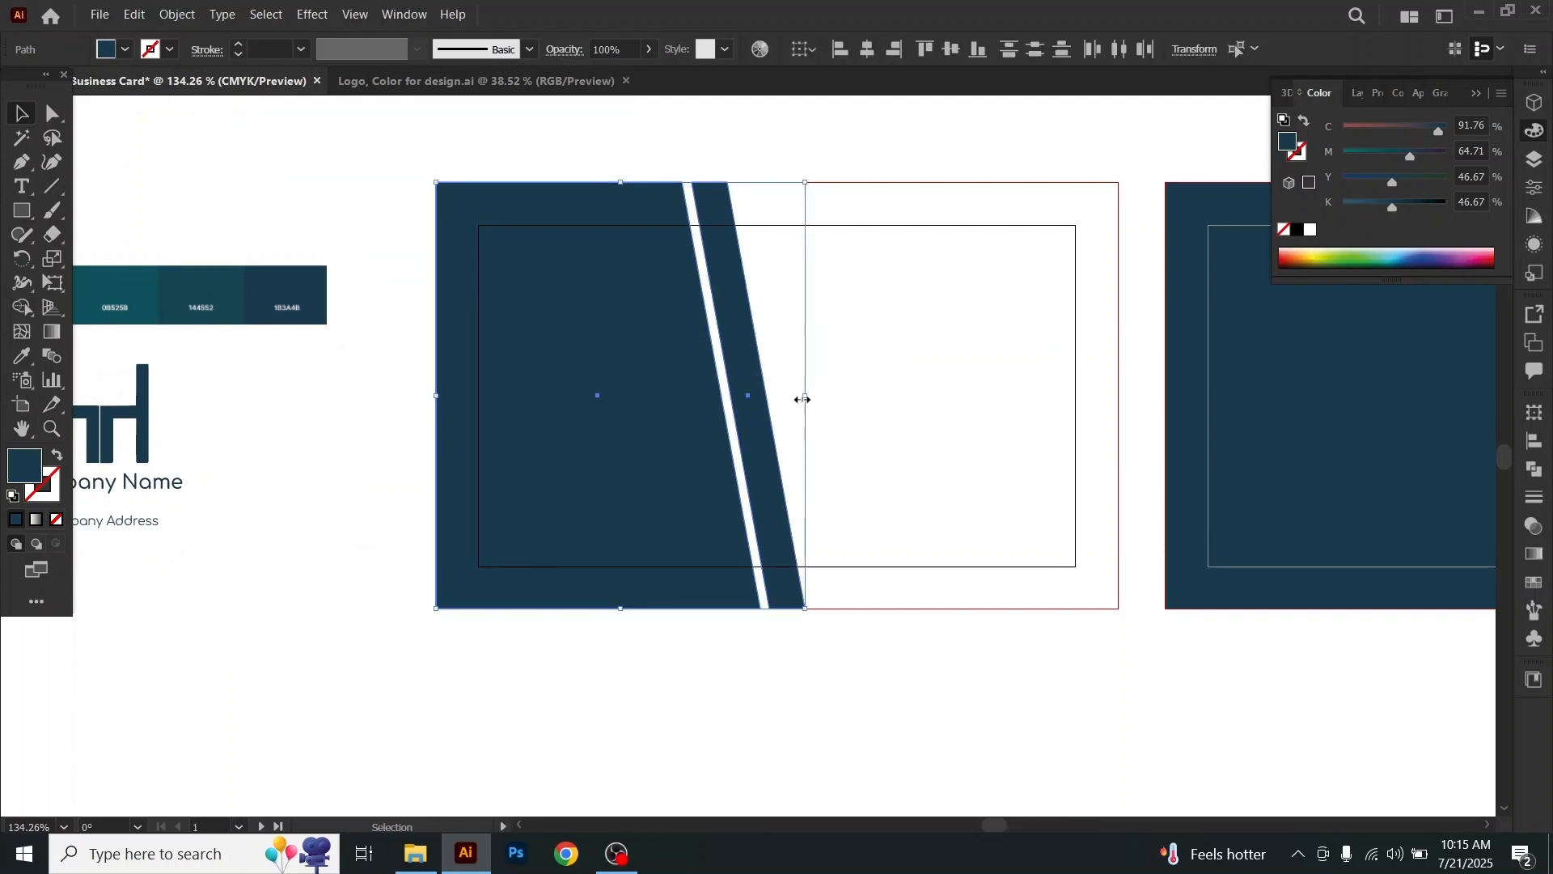
drag(803, 399, 752, 394)
click(886, 394)
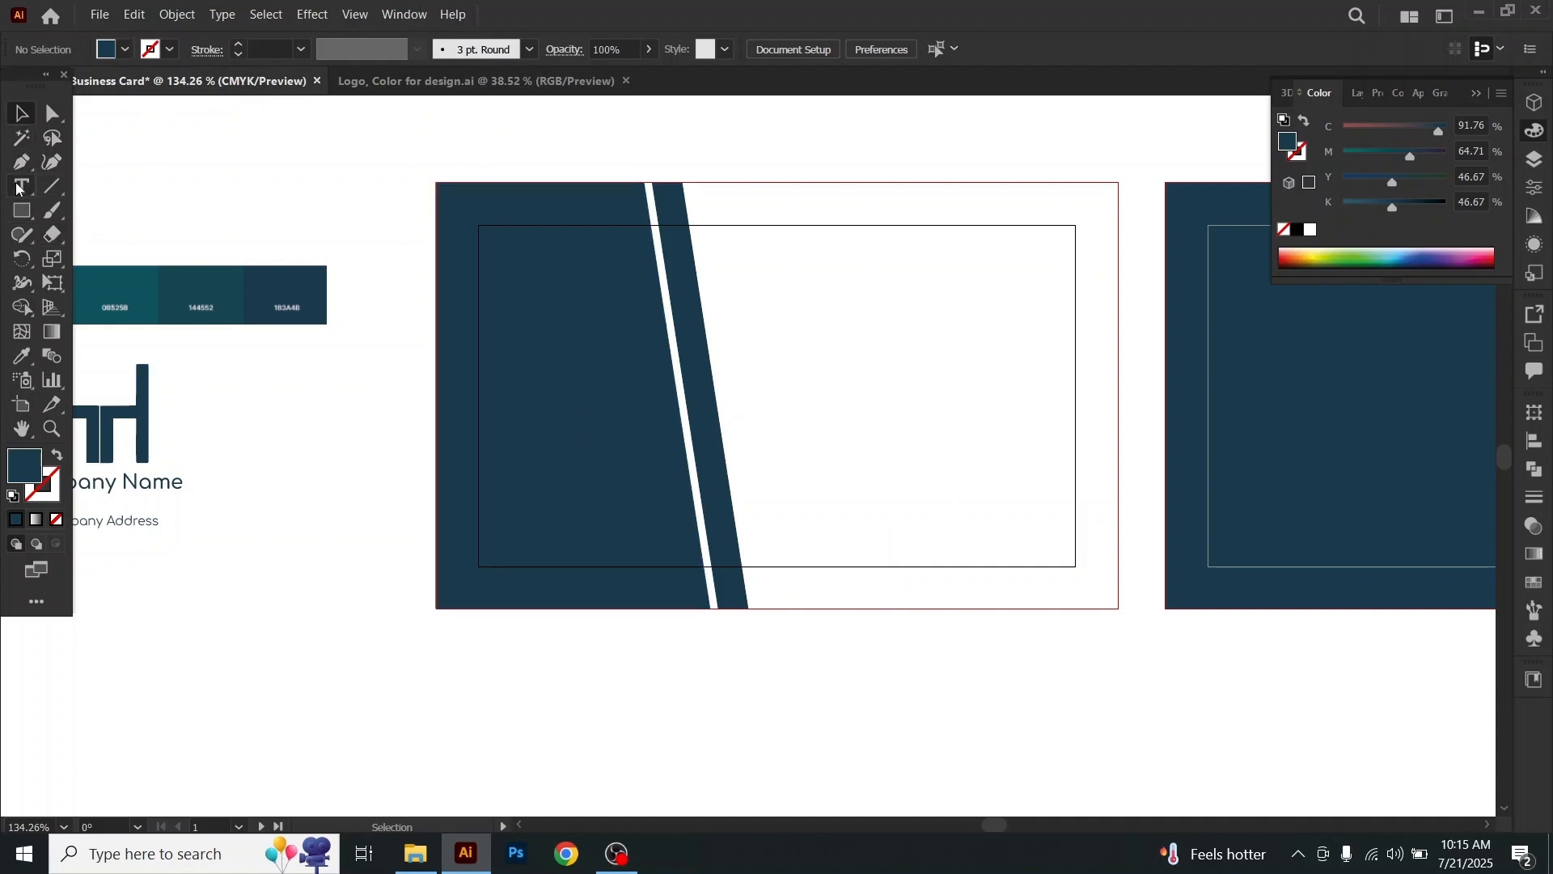
key(t)
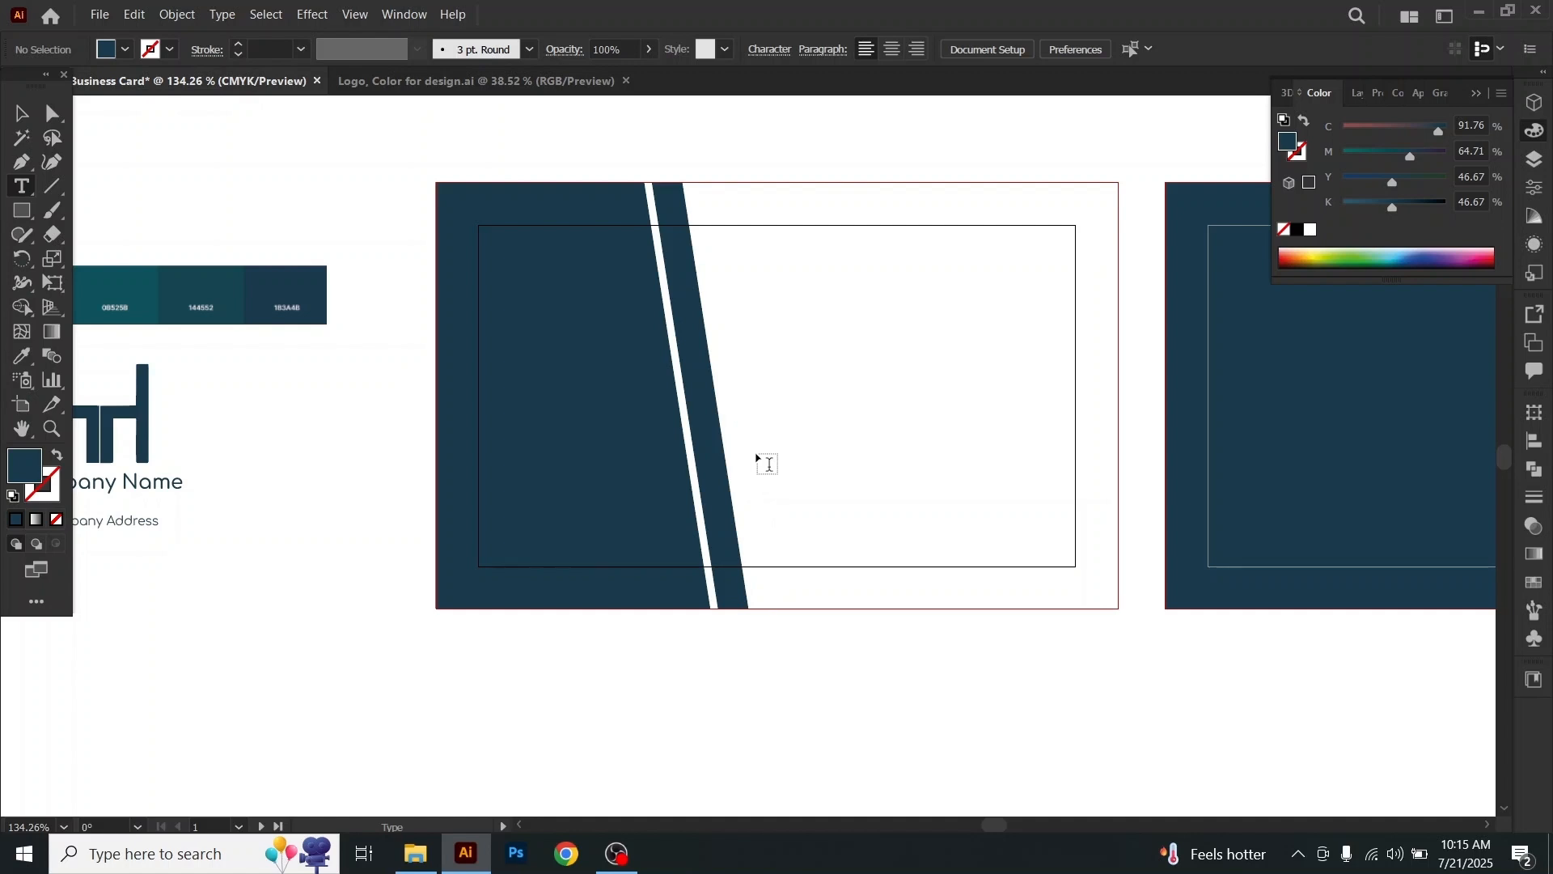
click(19, 117)
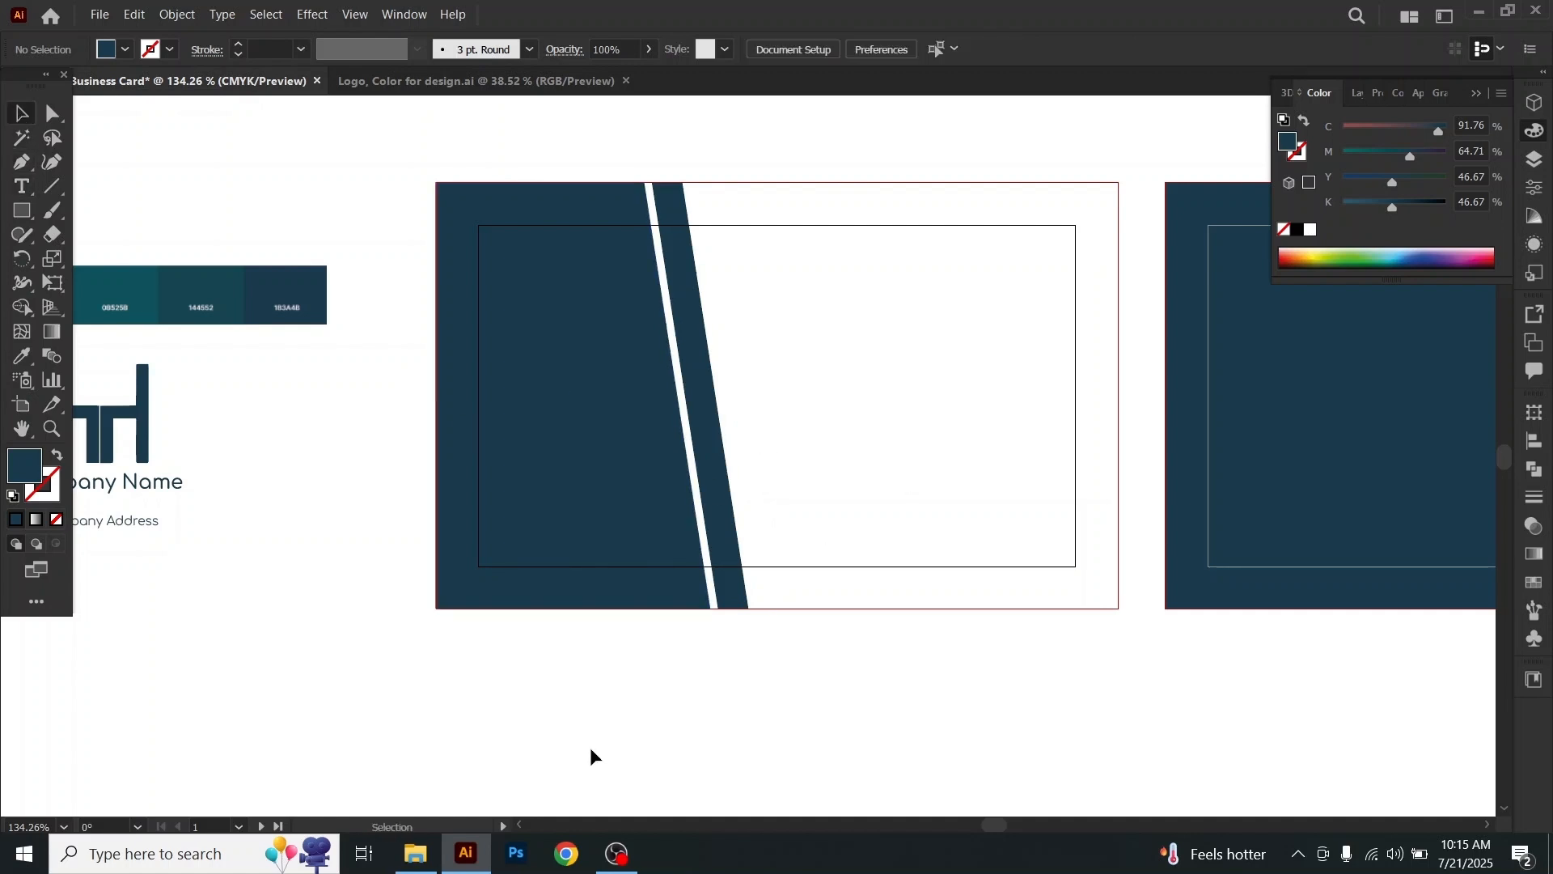
Step: Switch to Chrome and open fakenamegenerator.com
click(566, 854)
text(fake)
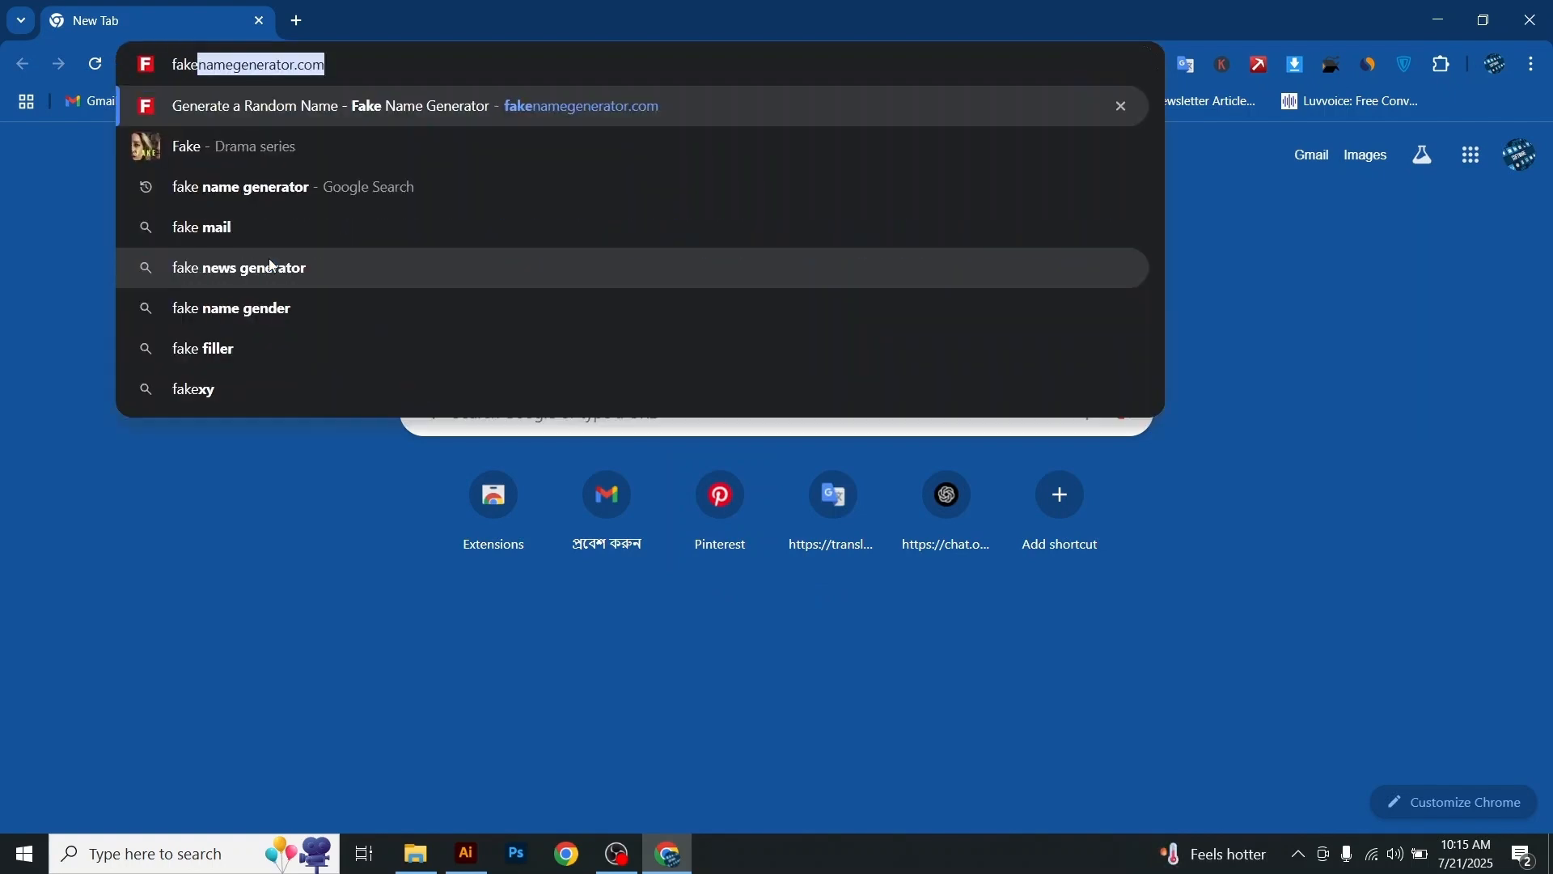
key(Return)
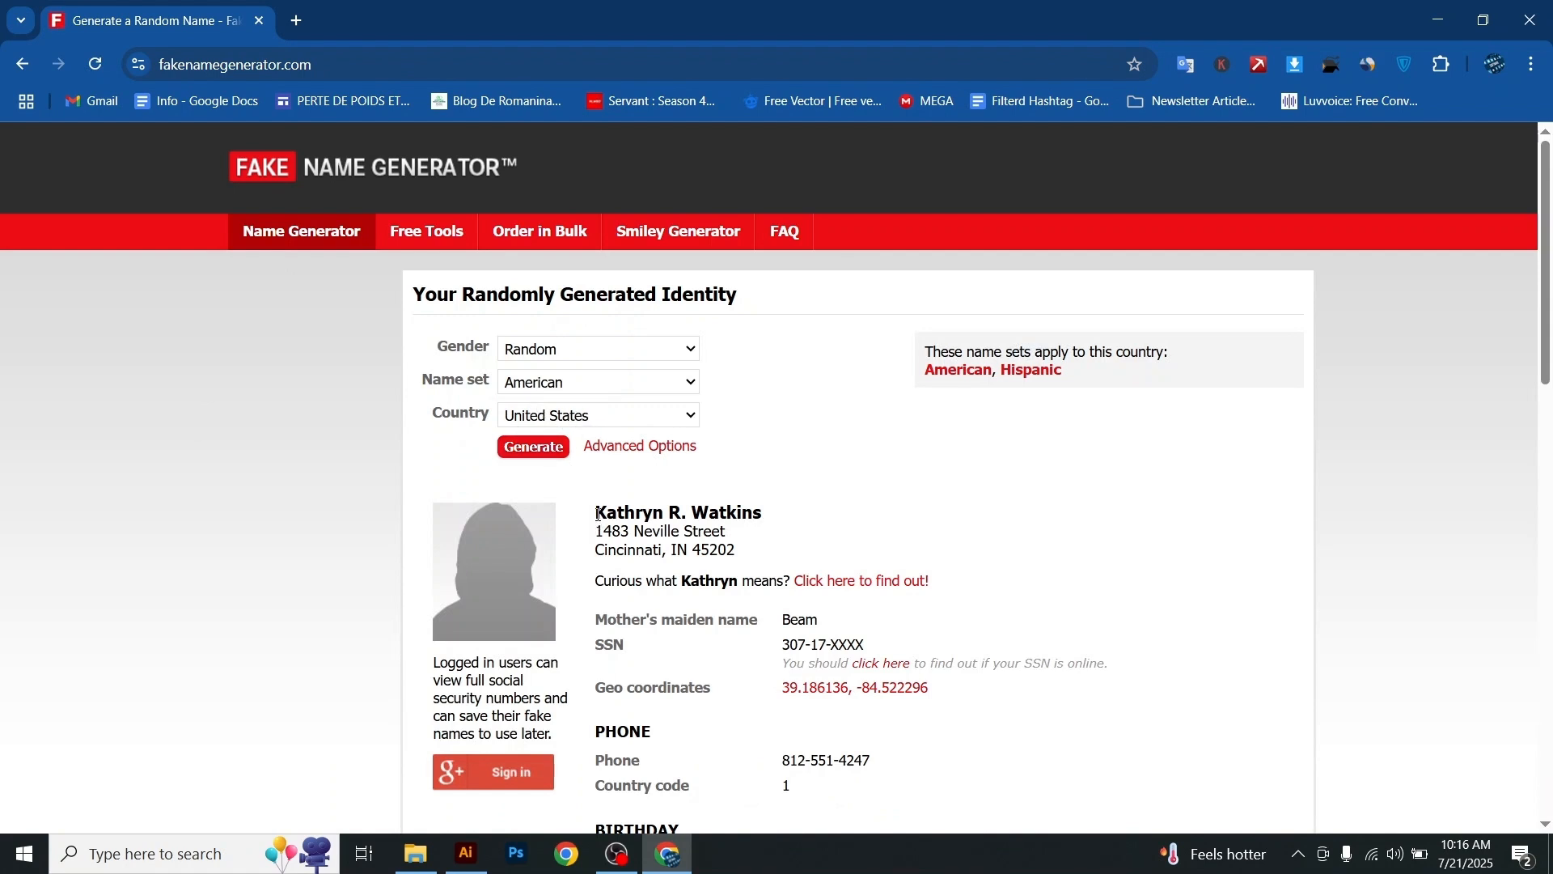
Step: Copy the full name of the randomly generated identity
scroll(597, 514, down, 1)
click(588, 255)
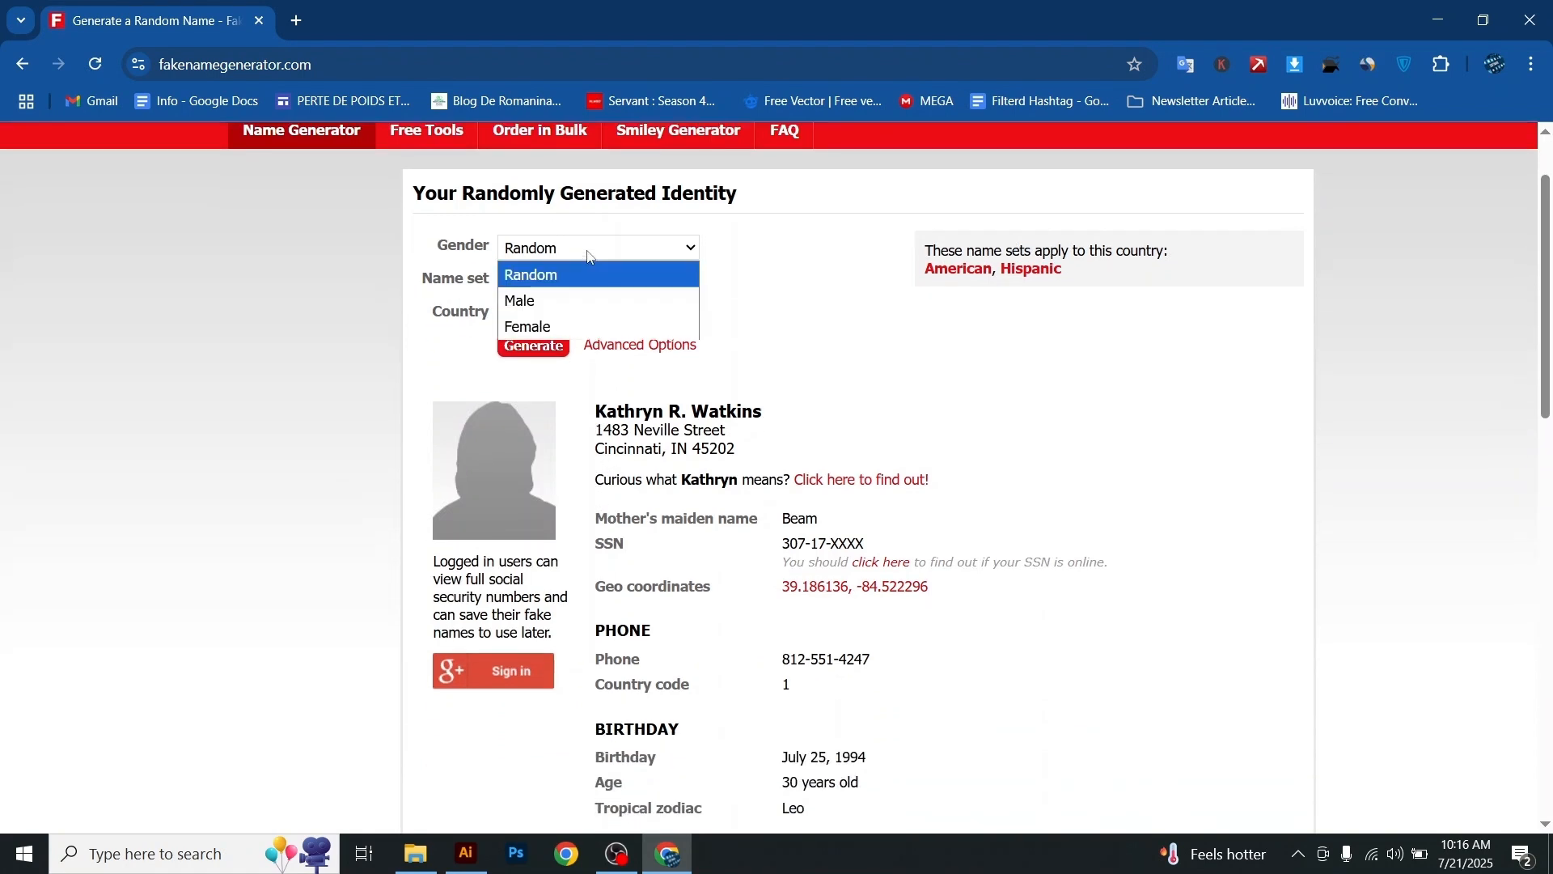
click(588, 257)
drag(594, 418, 765, 417)
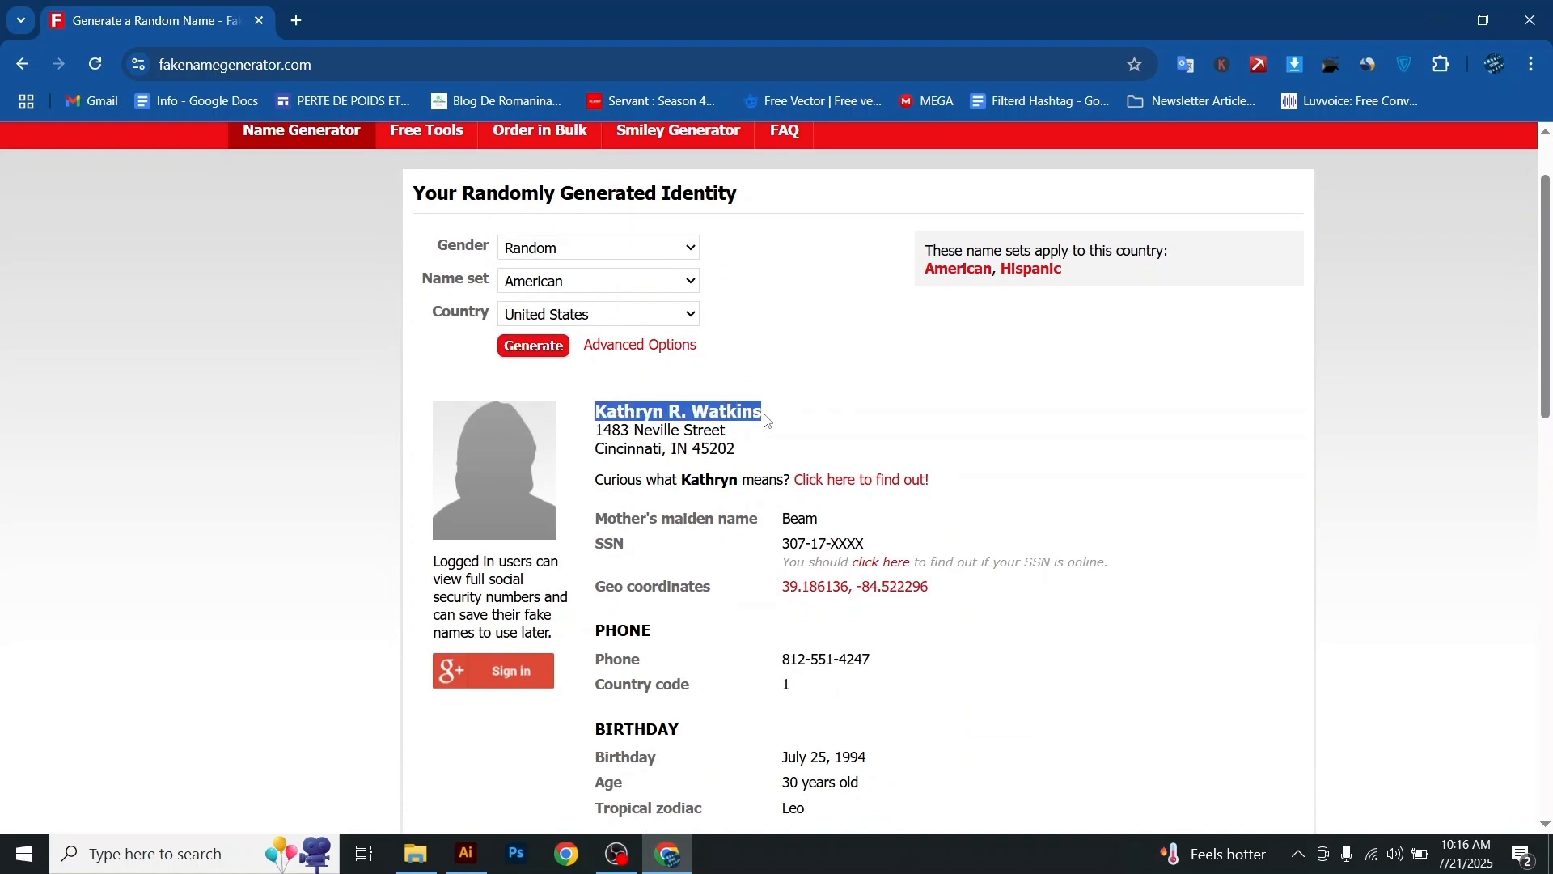
right_click(765, 436)
click(774, 441)
Step: Switch to Illustrator and paste the copied full name as point text in the white area right of the slanted stripe
click(465, 853)
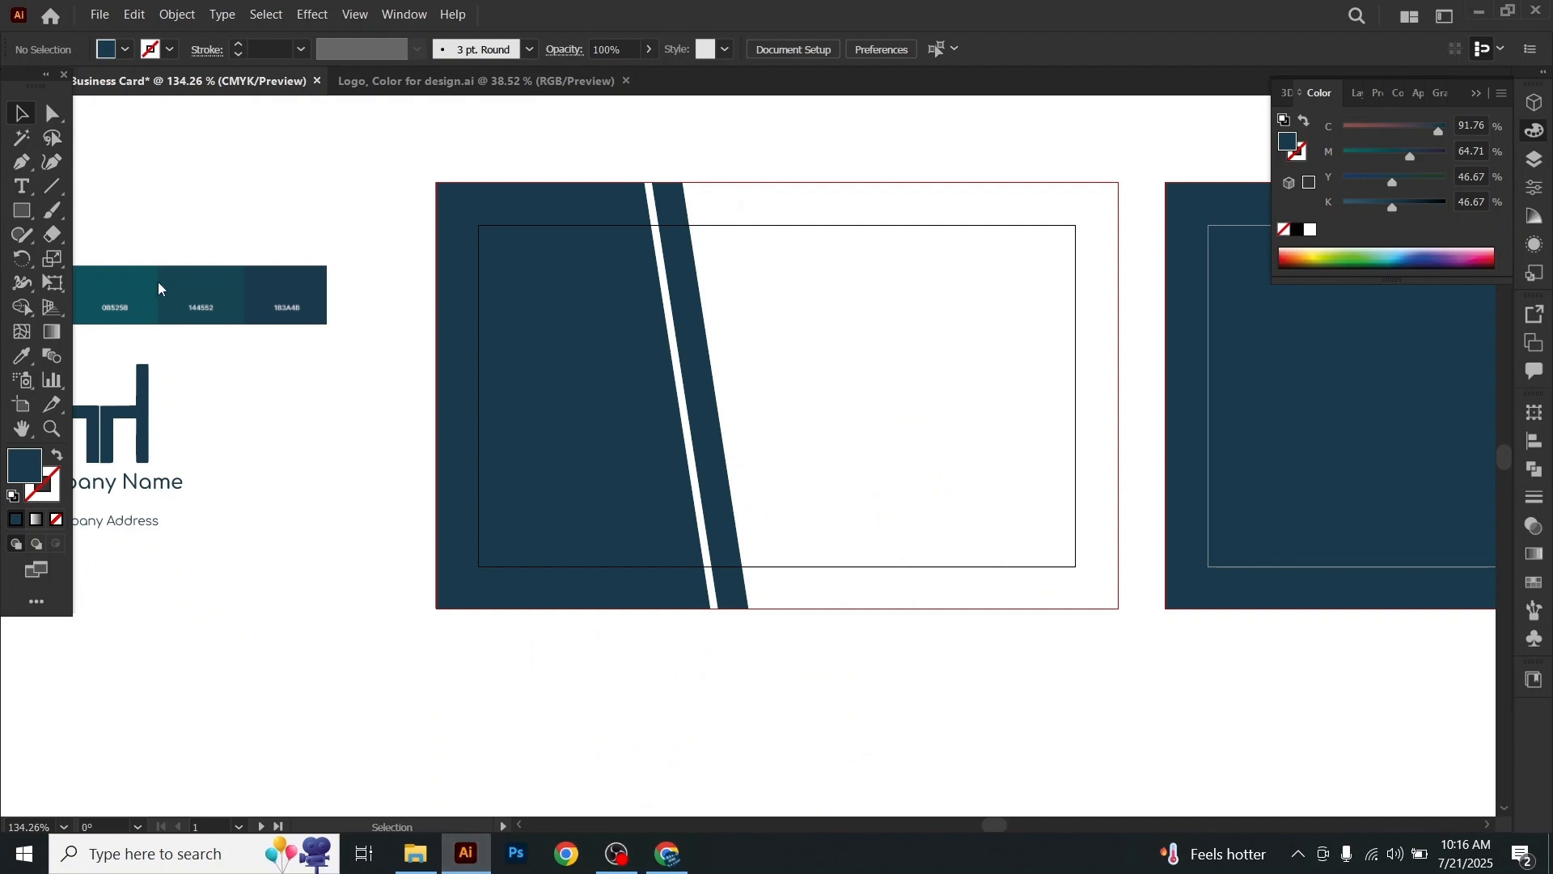
click(23, 209)
click(23, 191)
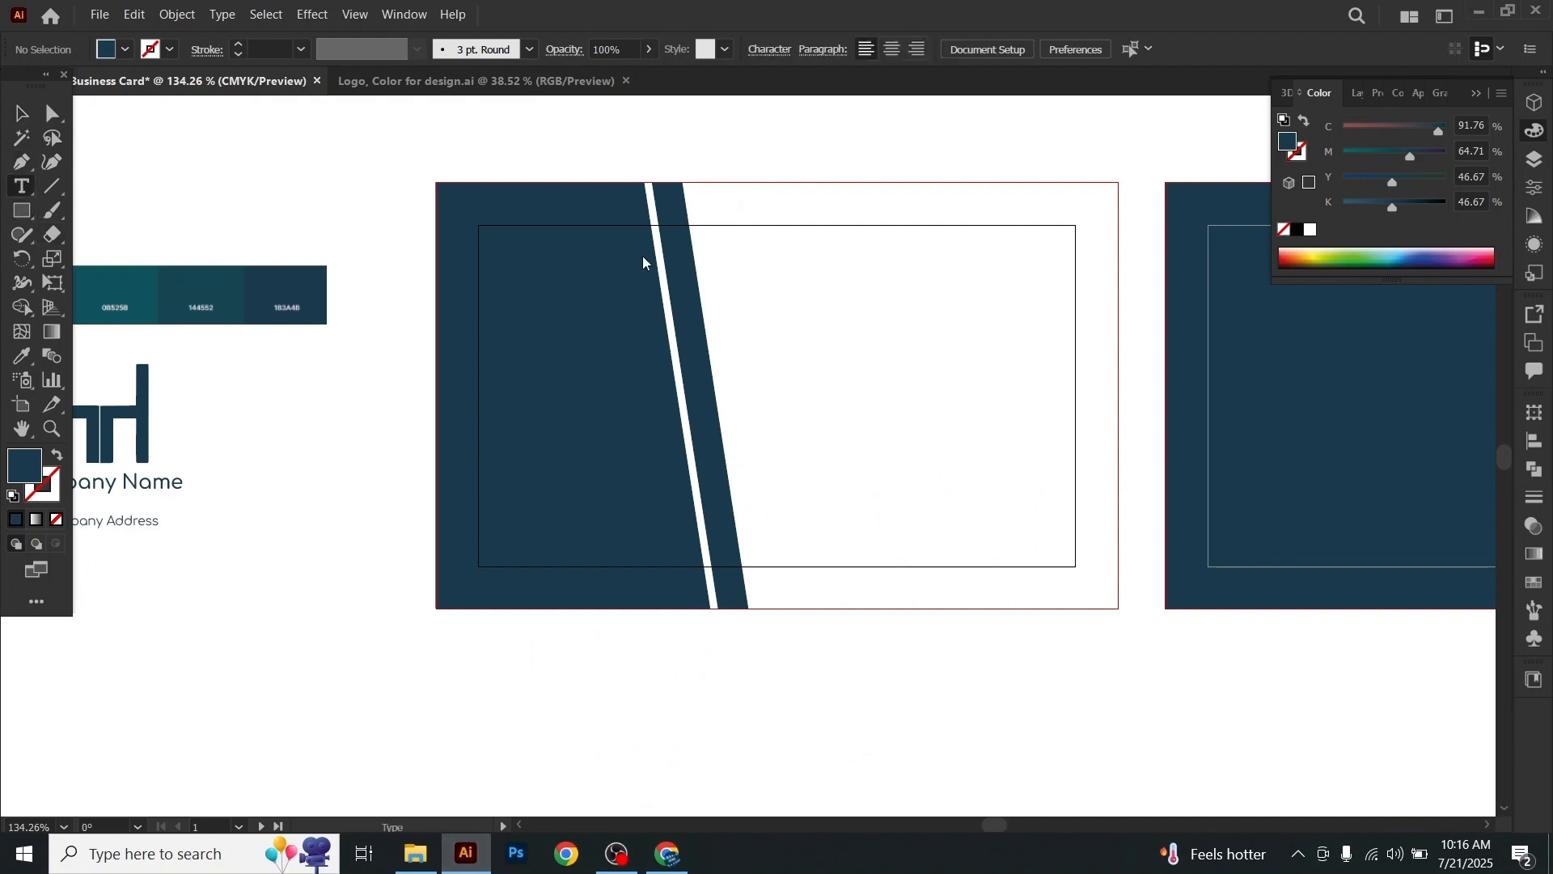
click(725, 305)
right_click(759, 304)
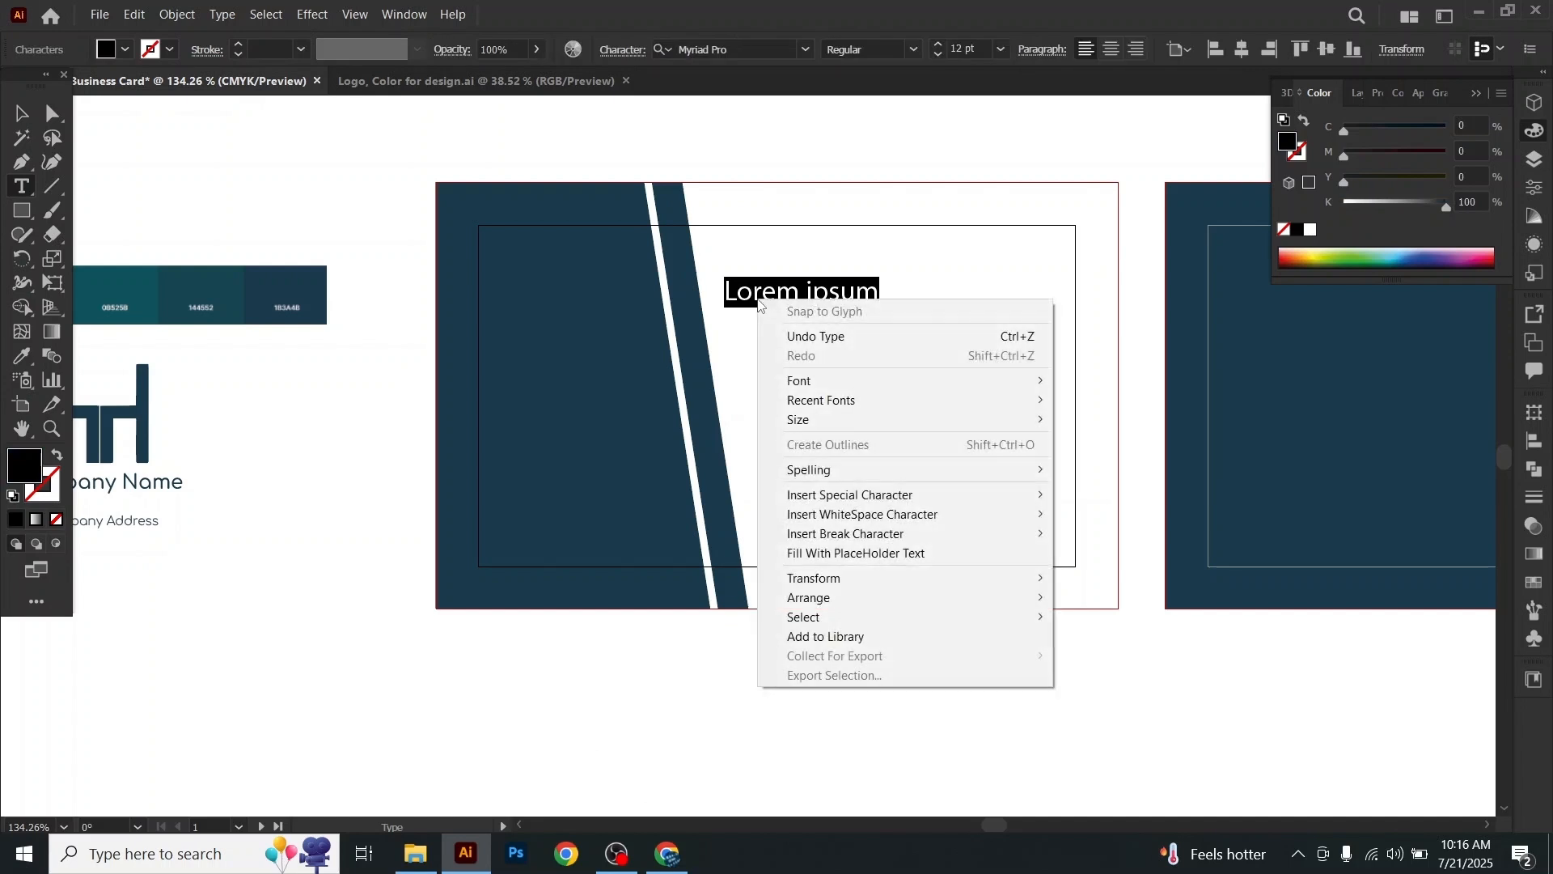
click(134, 15)
click(134, 15)
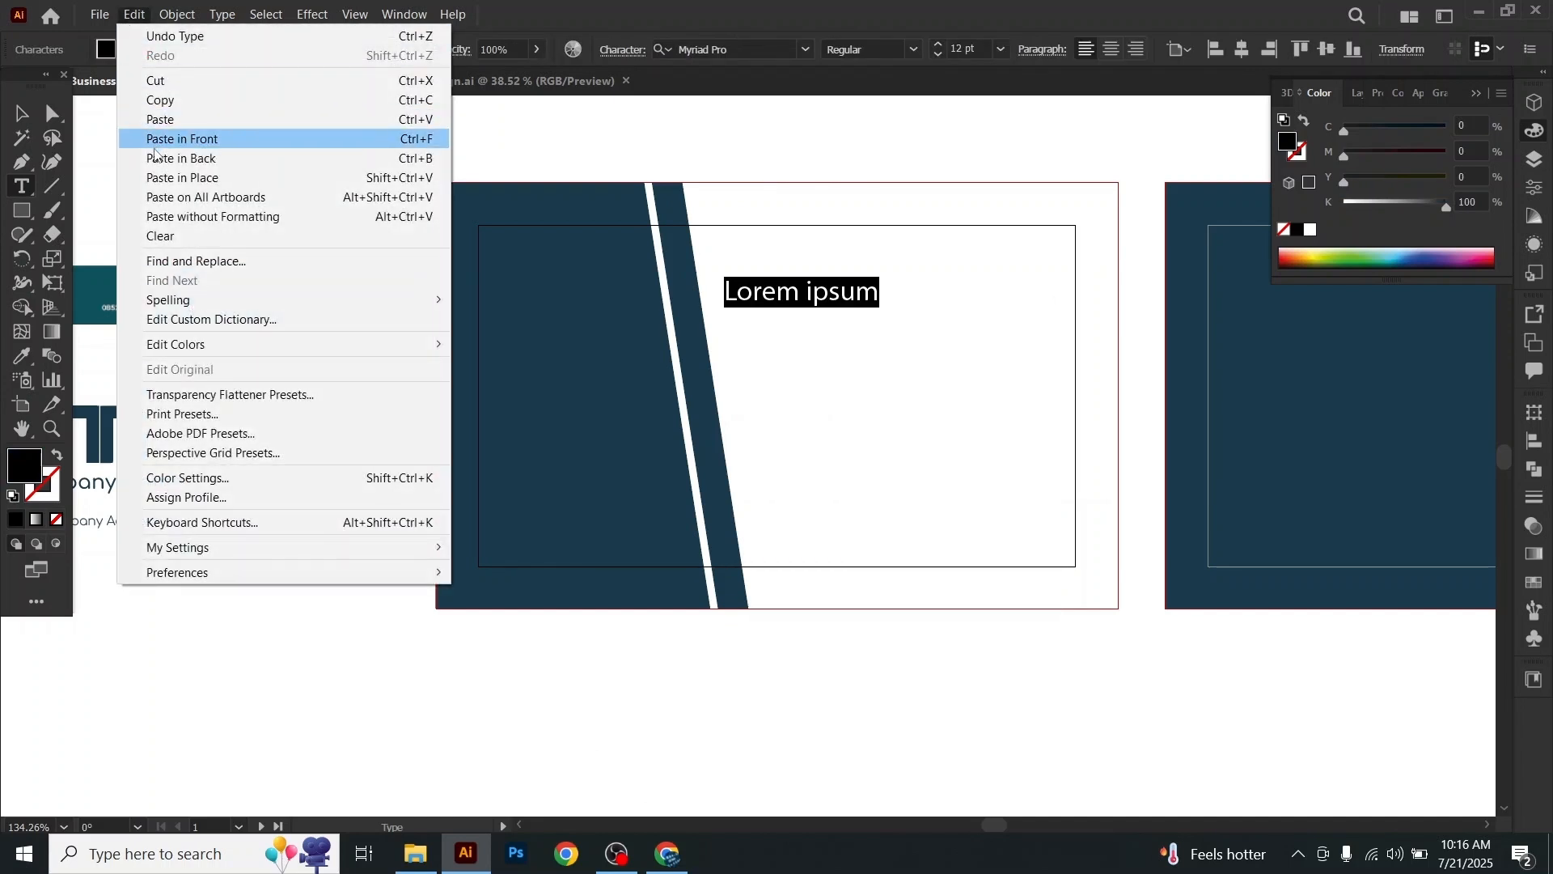
click(170, 120)
click(10, 126)
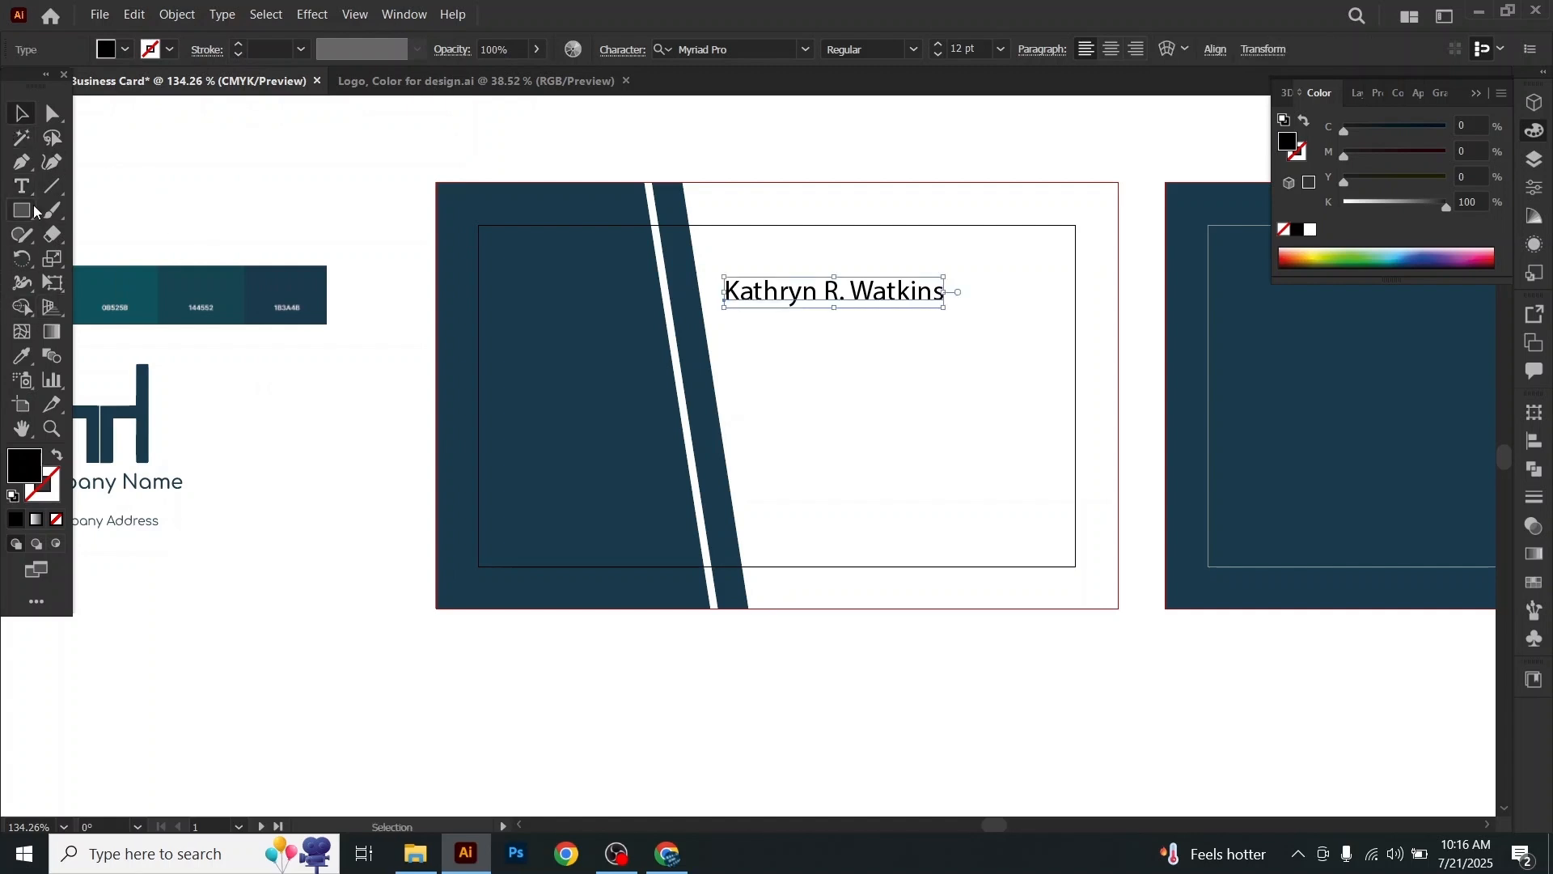
Step: Format the full name in Comfortaa Bold at 10 pt
click(939, 55)
click(939, 55)
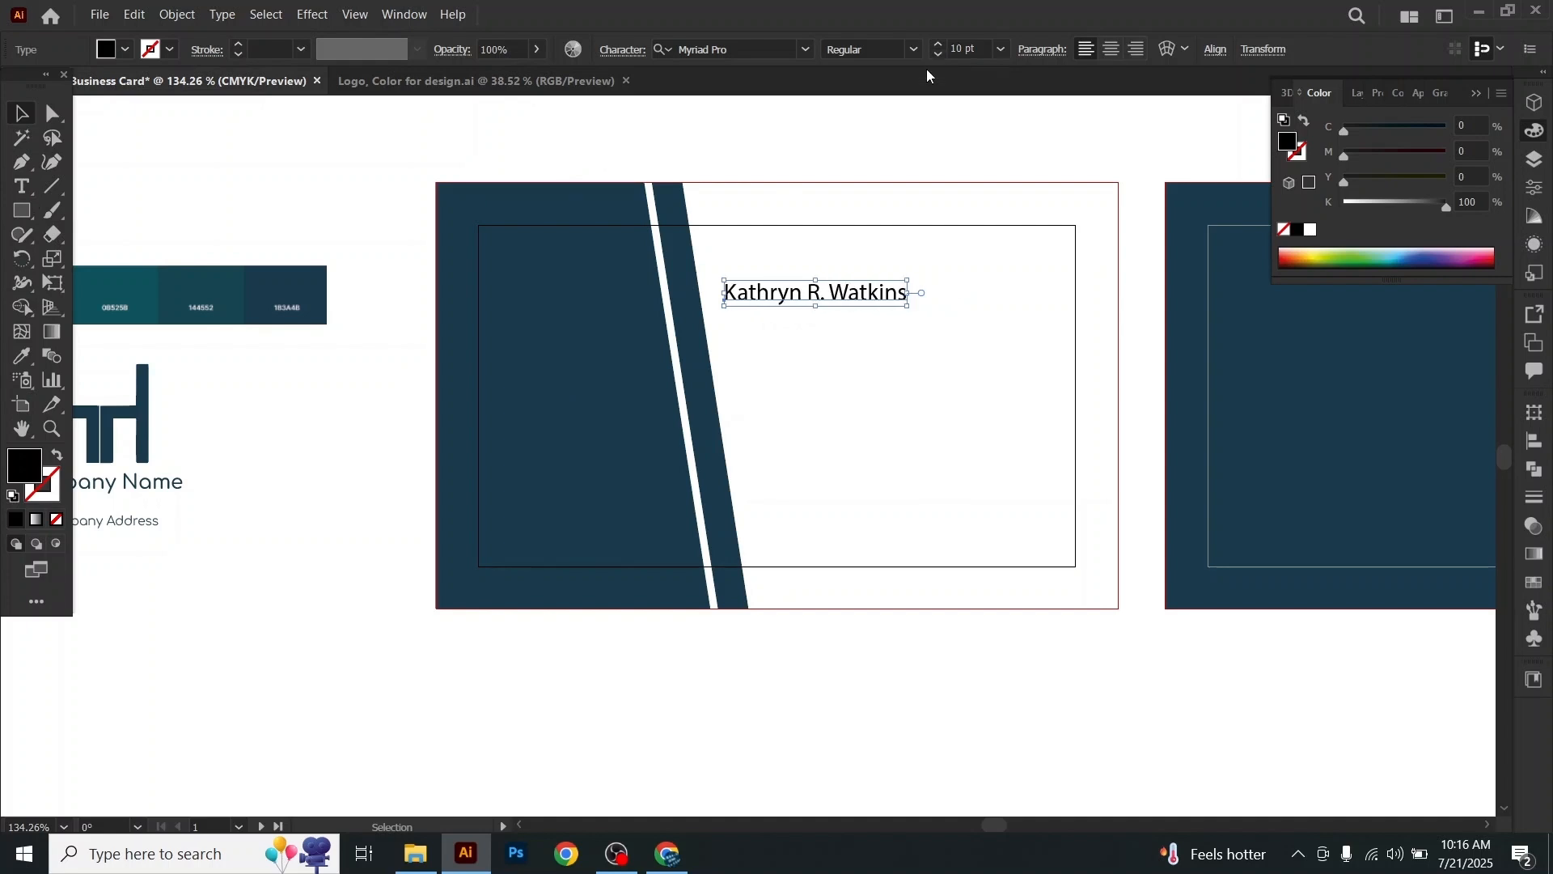
click(797, 49)
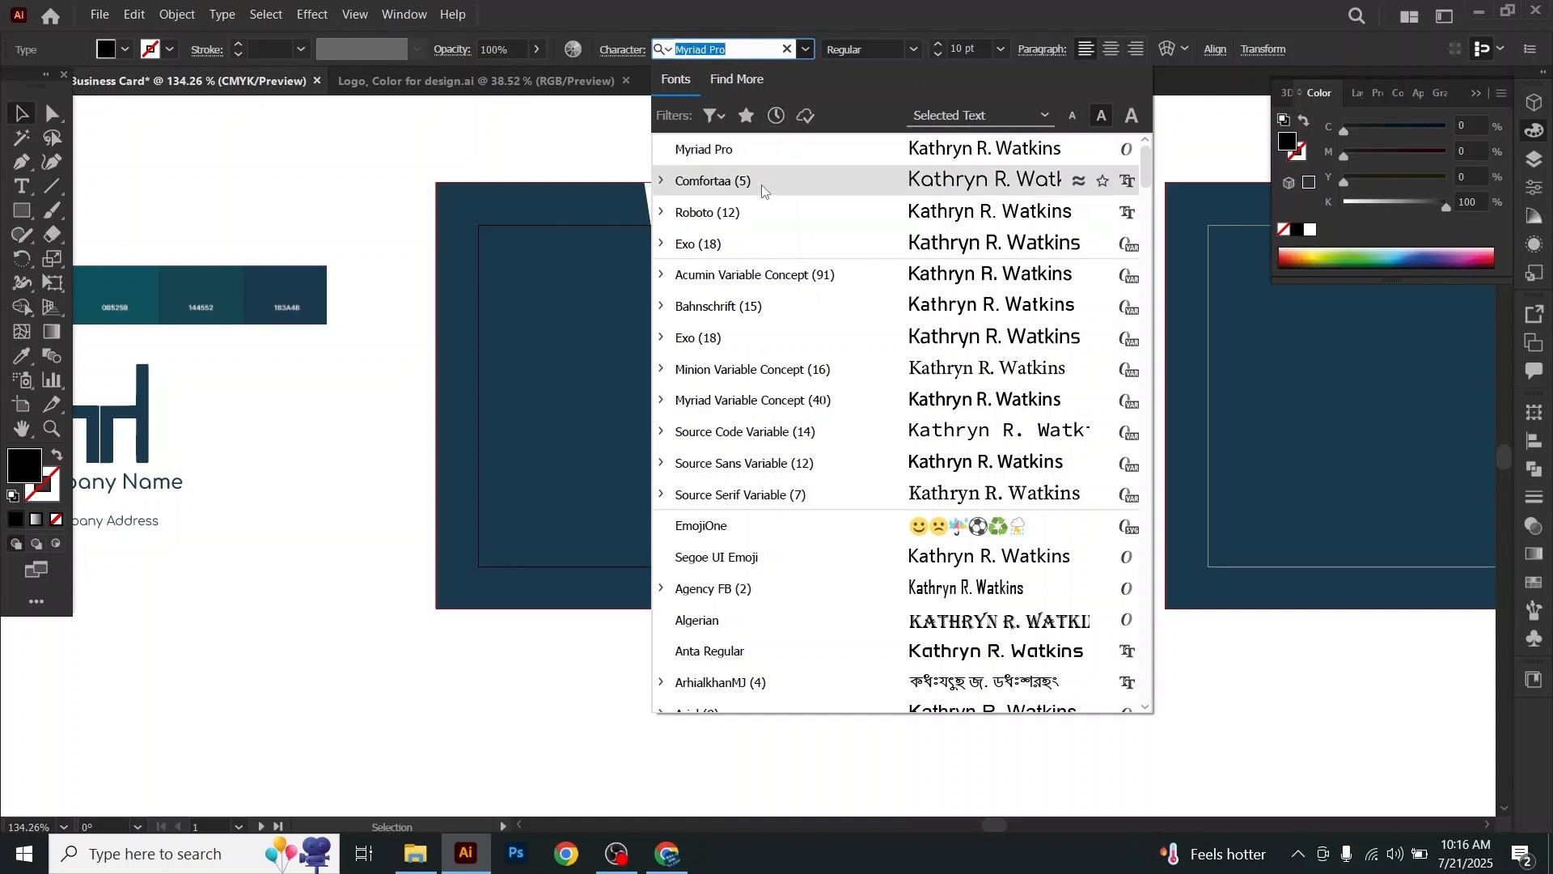
click(762, 191)
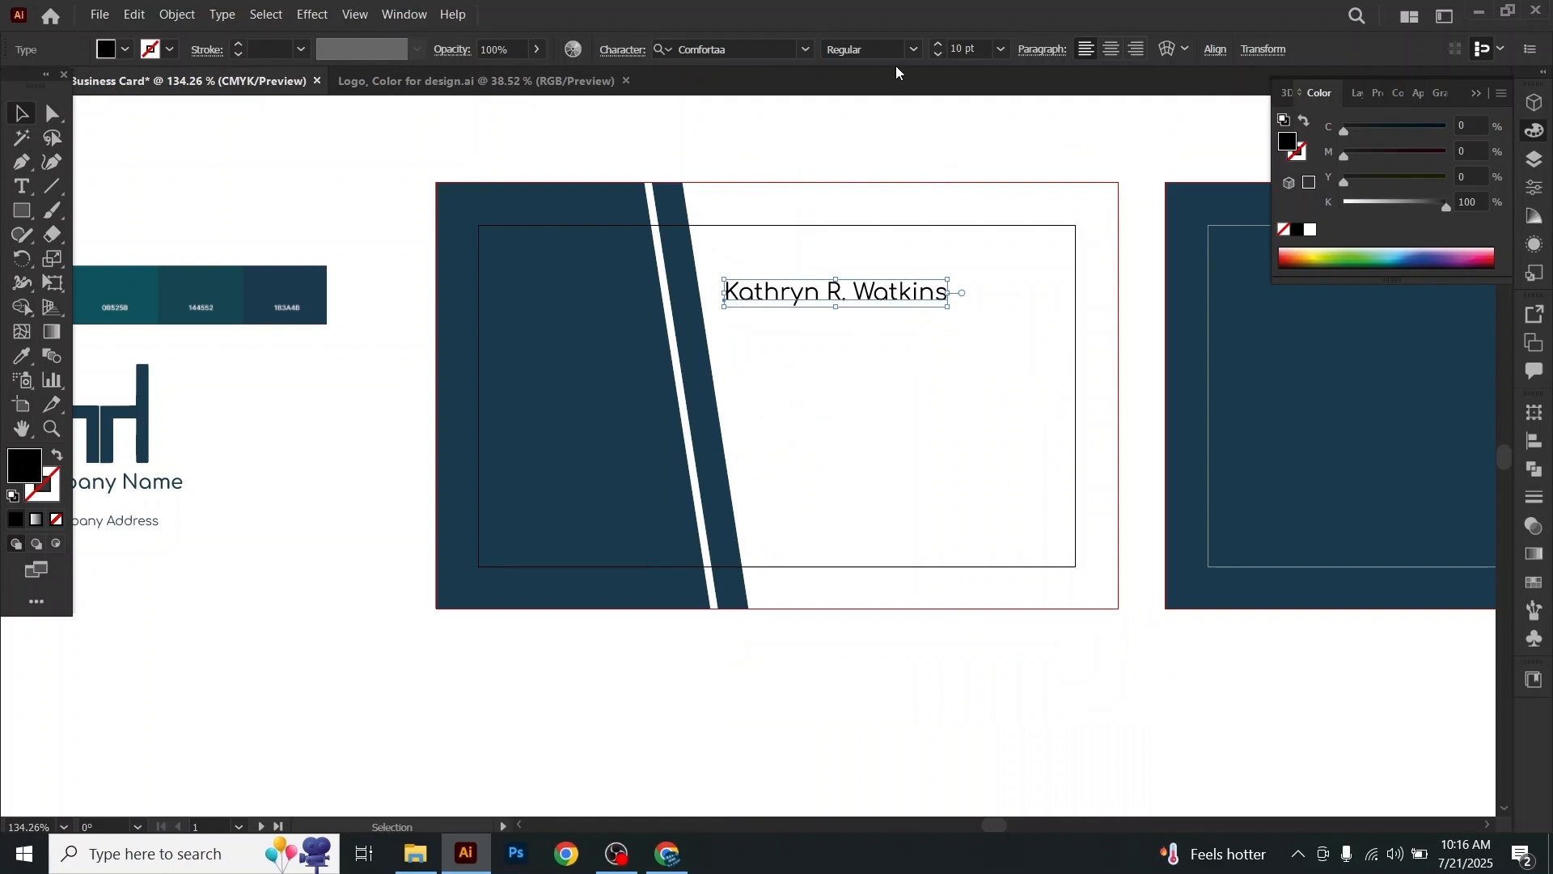
click(912, 48)
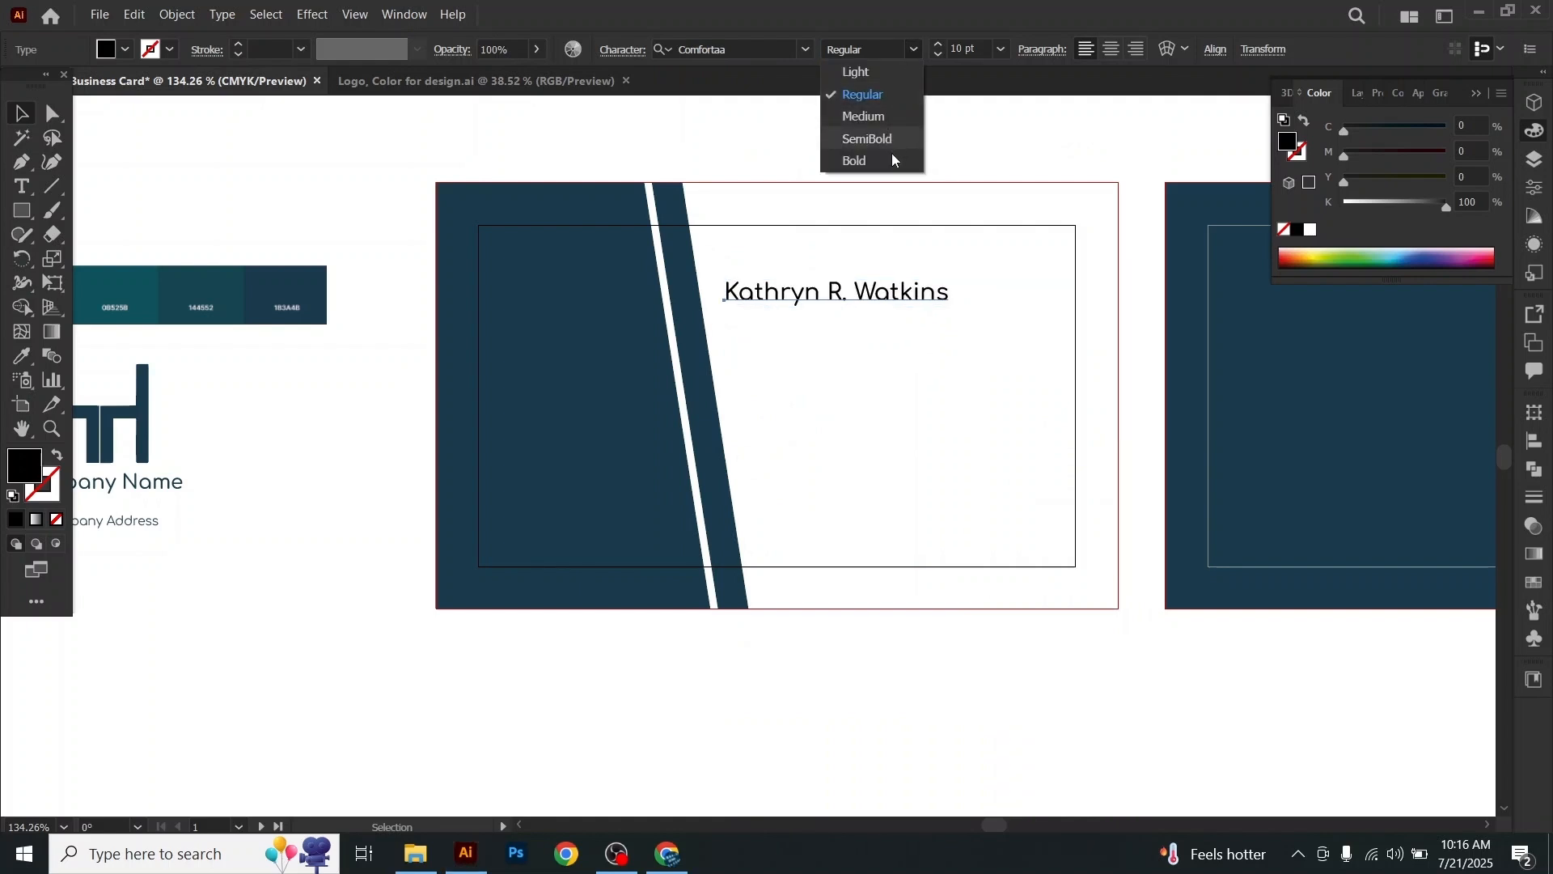
click(893, 160)
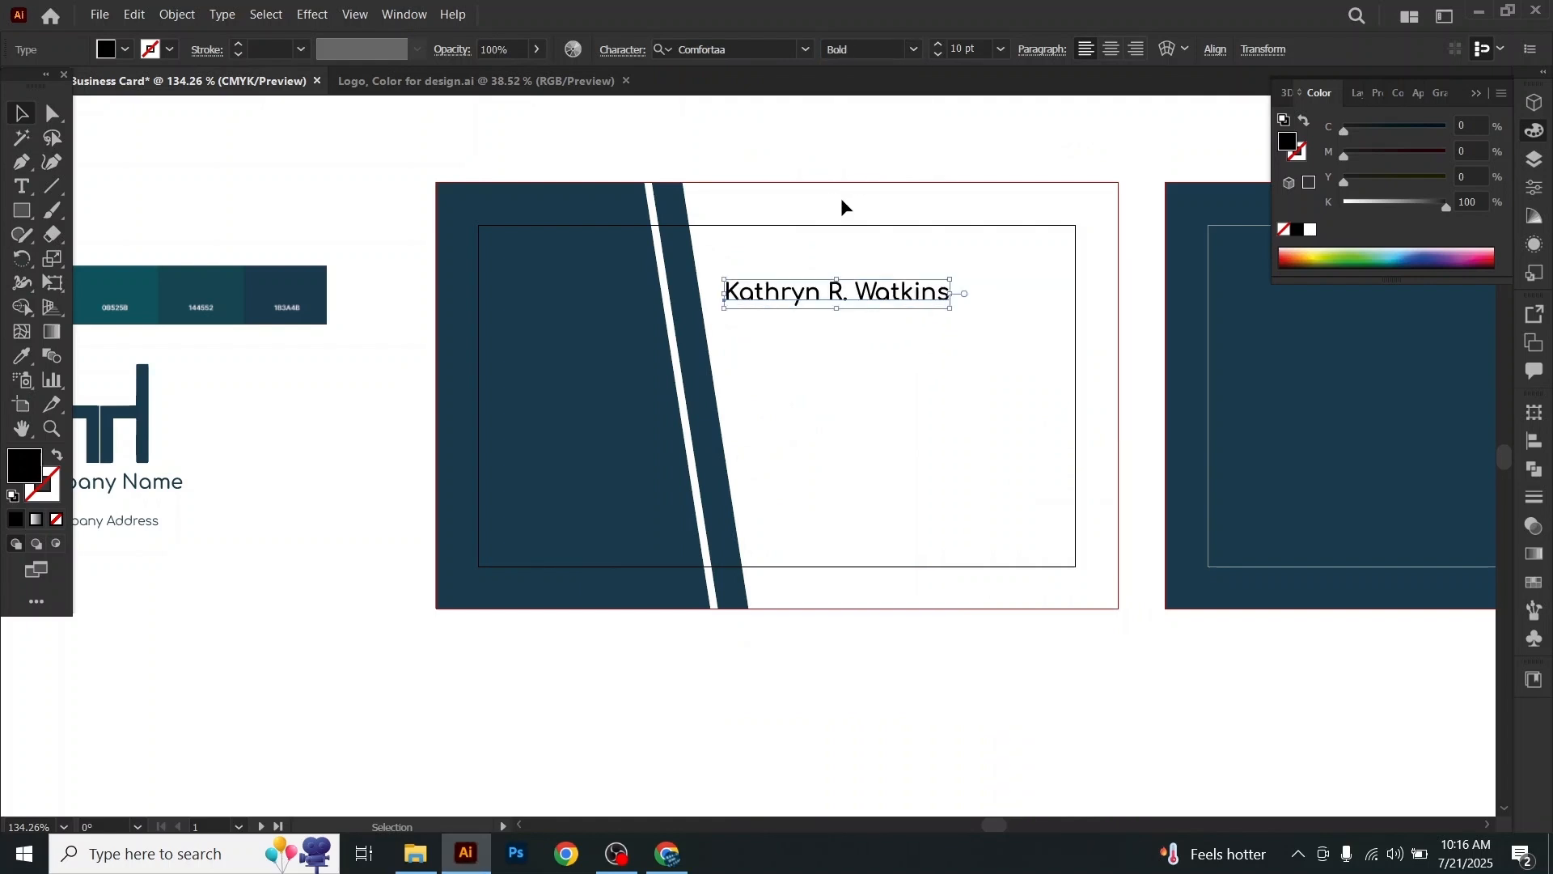
click(907, 136)
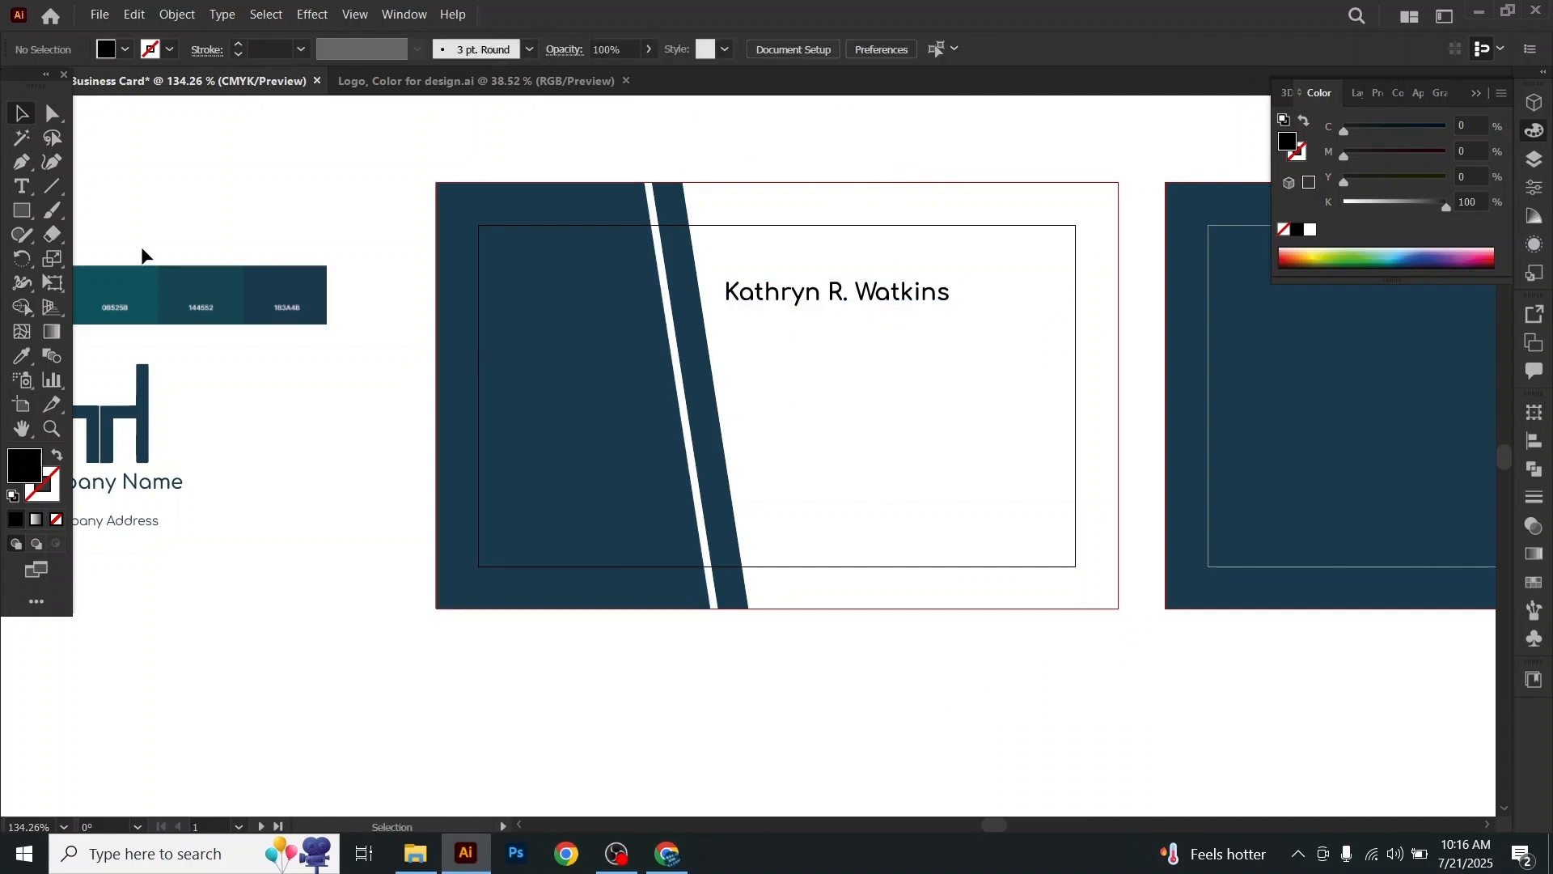
Step: Add a 7 pt text line reading "CEO" at the full name
click(21, 188)
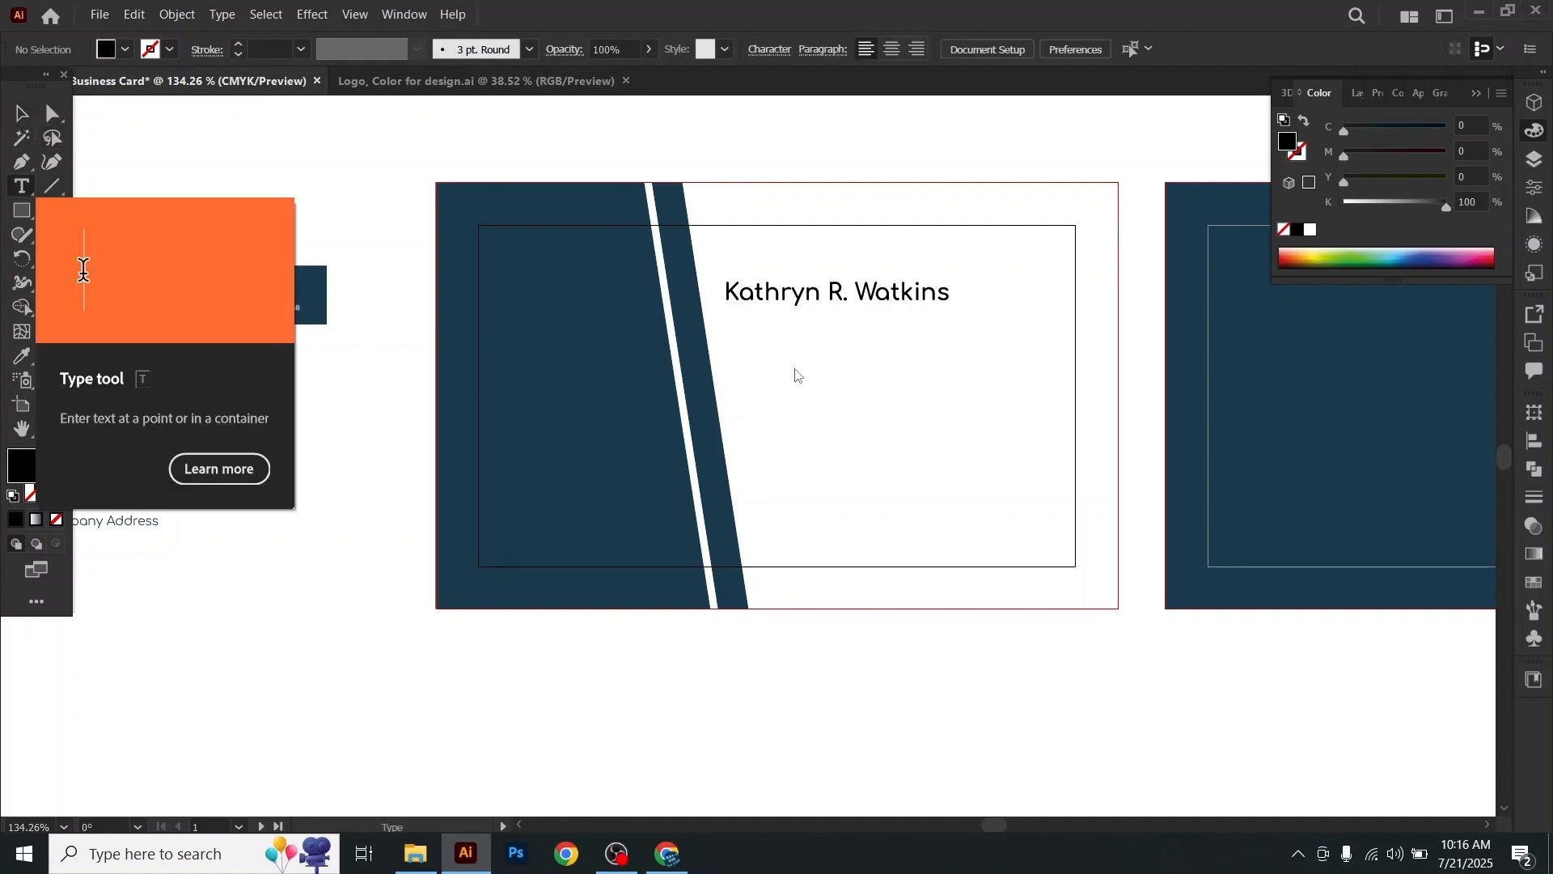
click(741, 320)
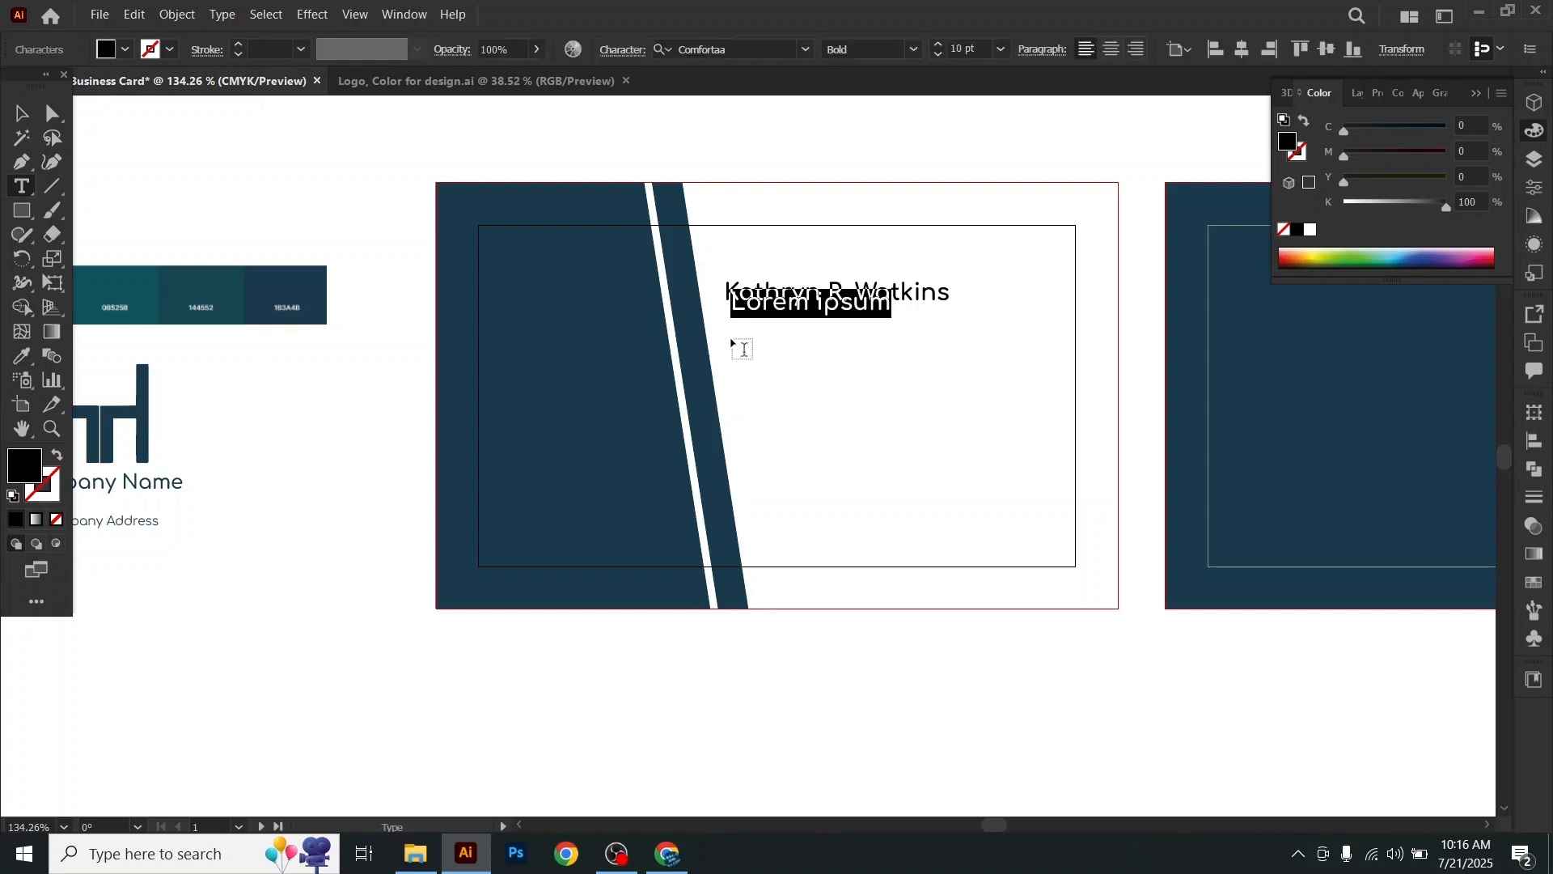
click(938, 55)
click(939, 55)
click(939, 55)
click(938, 55)
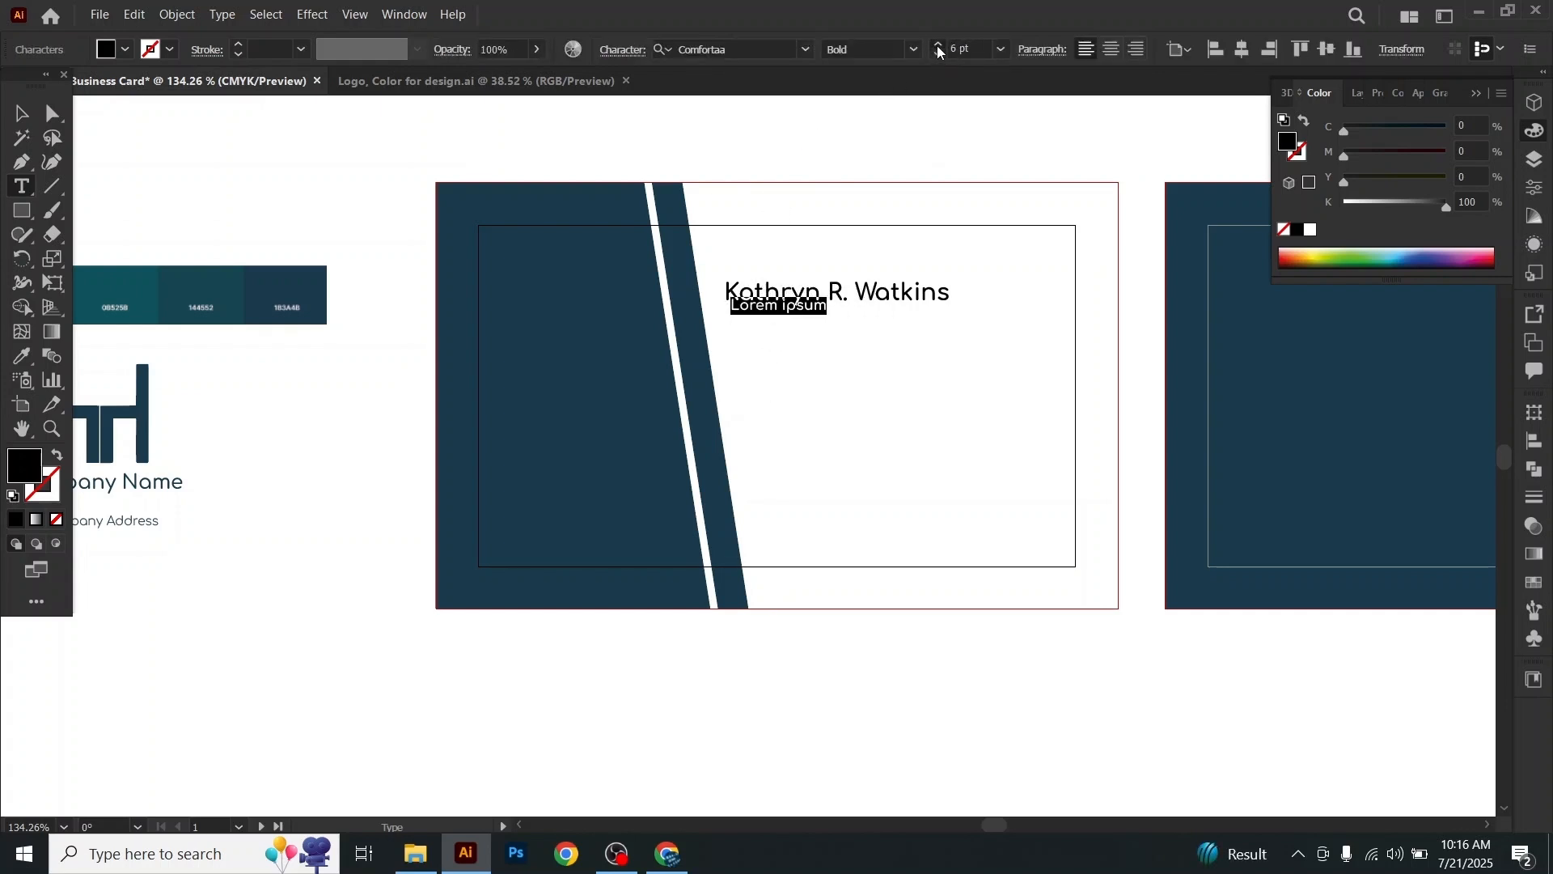
click(937, 45)
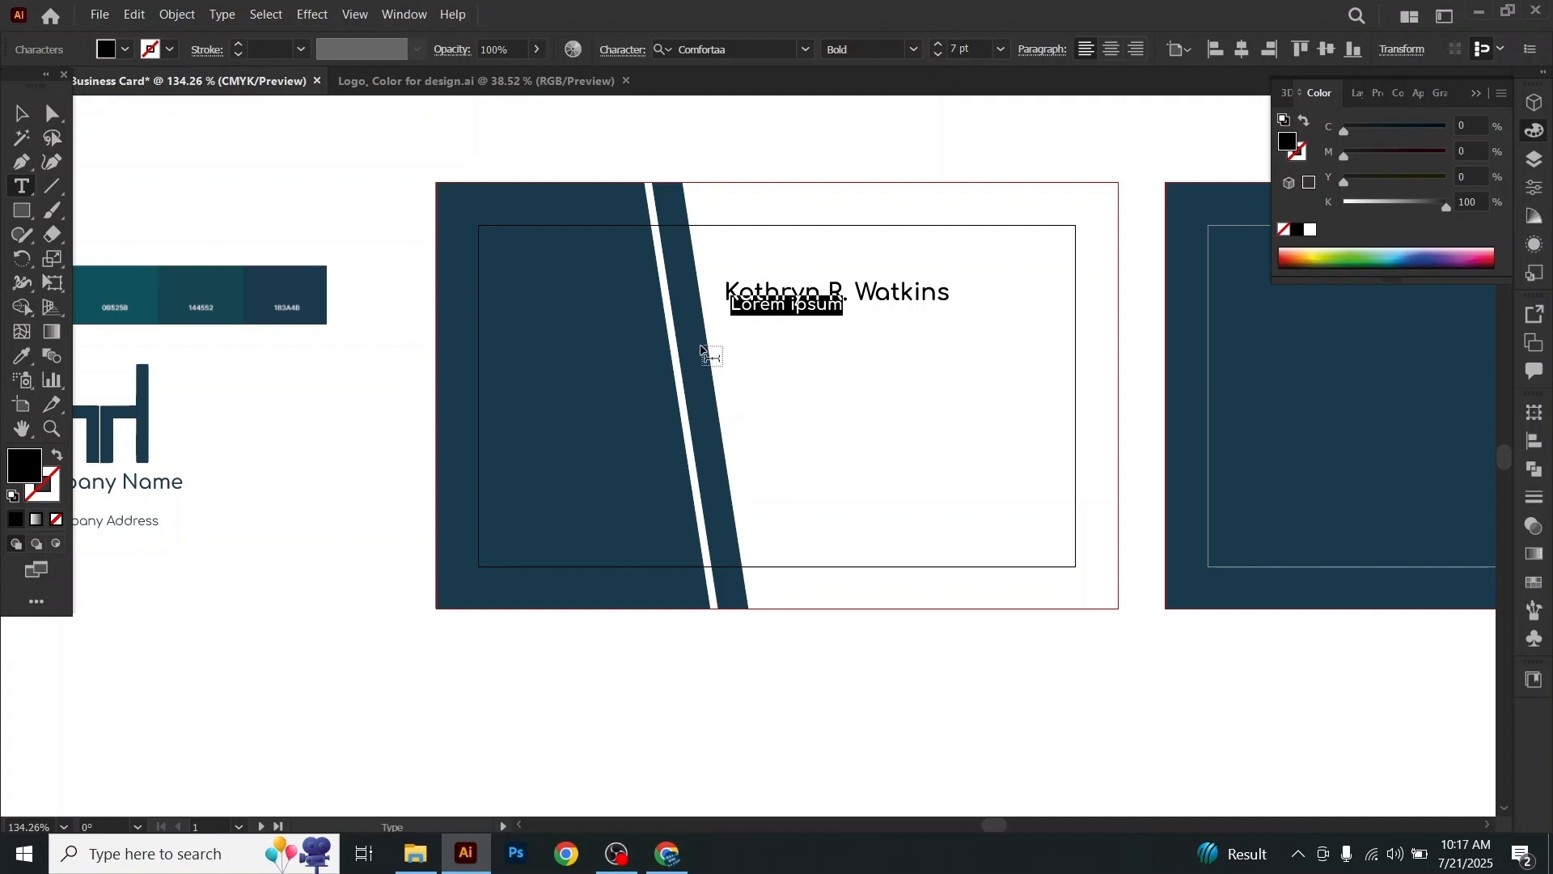
text(CEO)
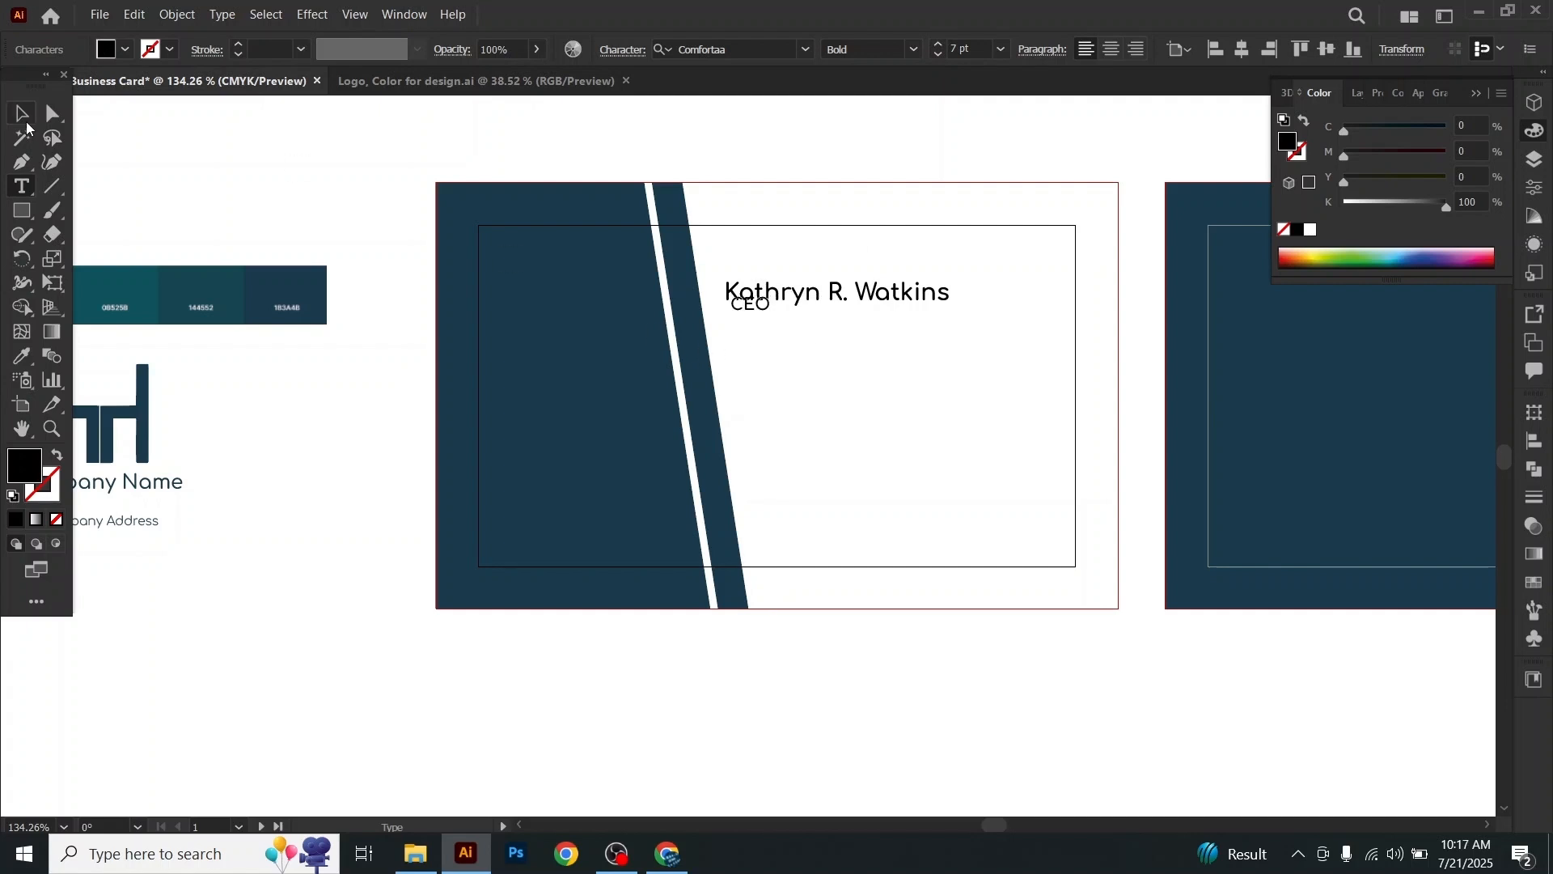
Step: Move the CEO title just beneath the full name, aligned near its left edge, and set its style to Light
click(21, 113)
drag(753, 305, 748, 321)
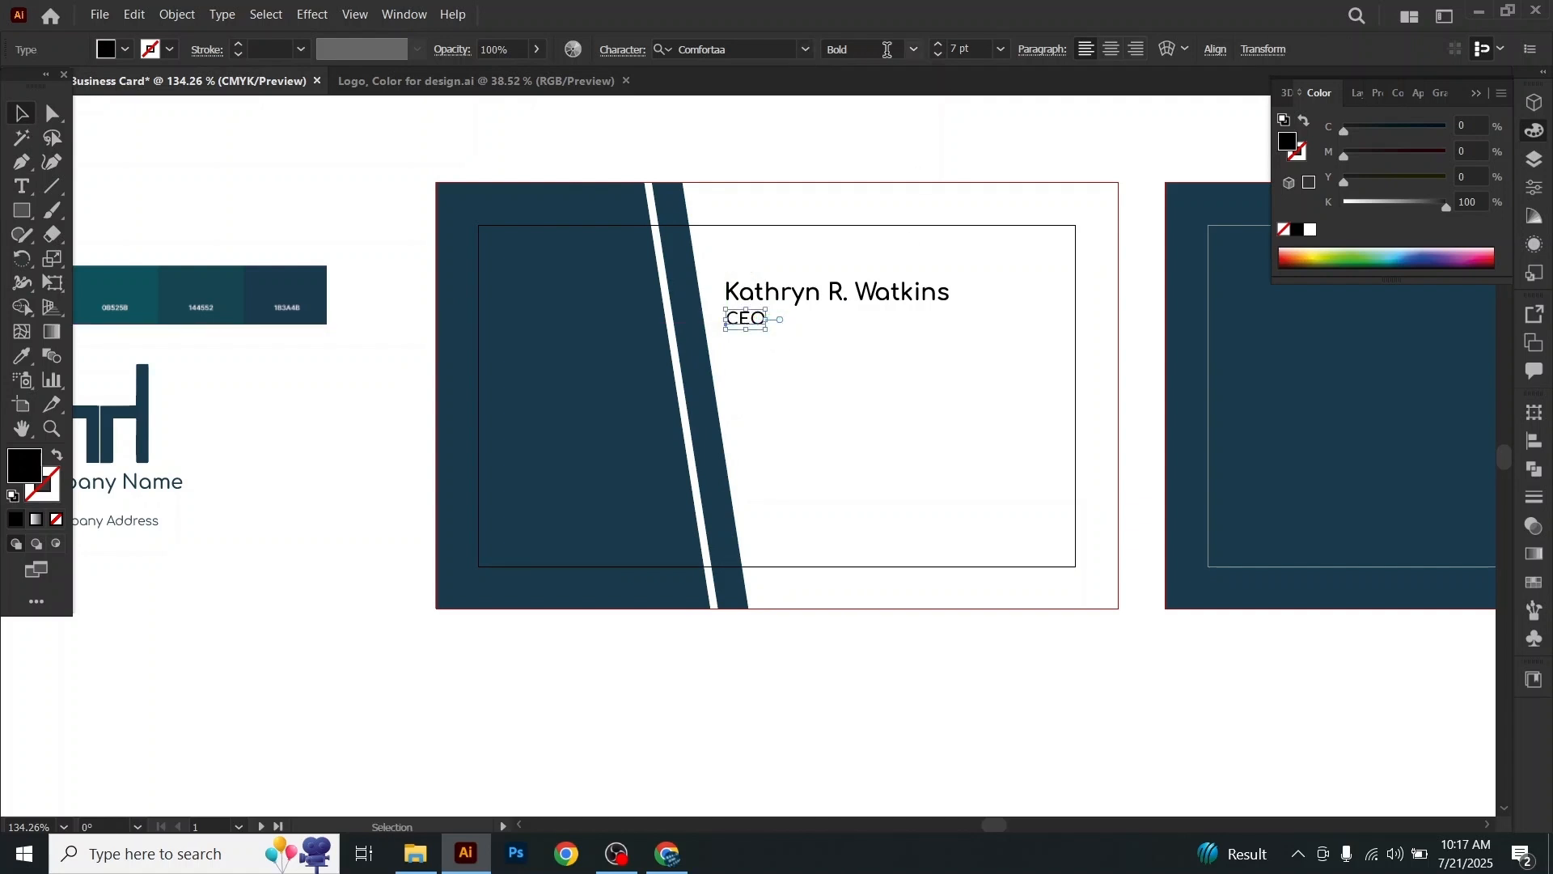
click(914, 50)
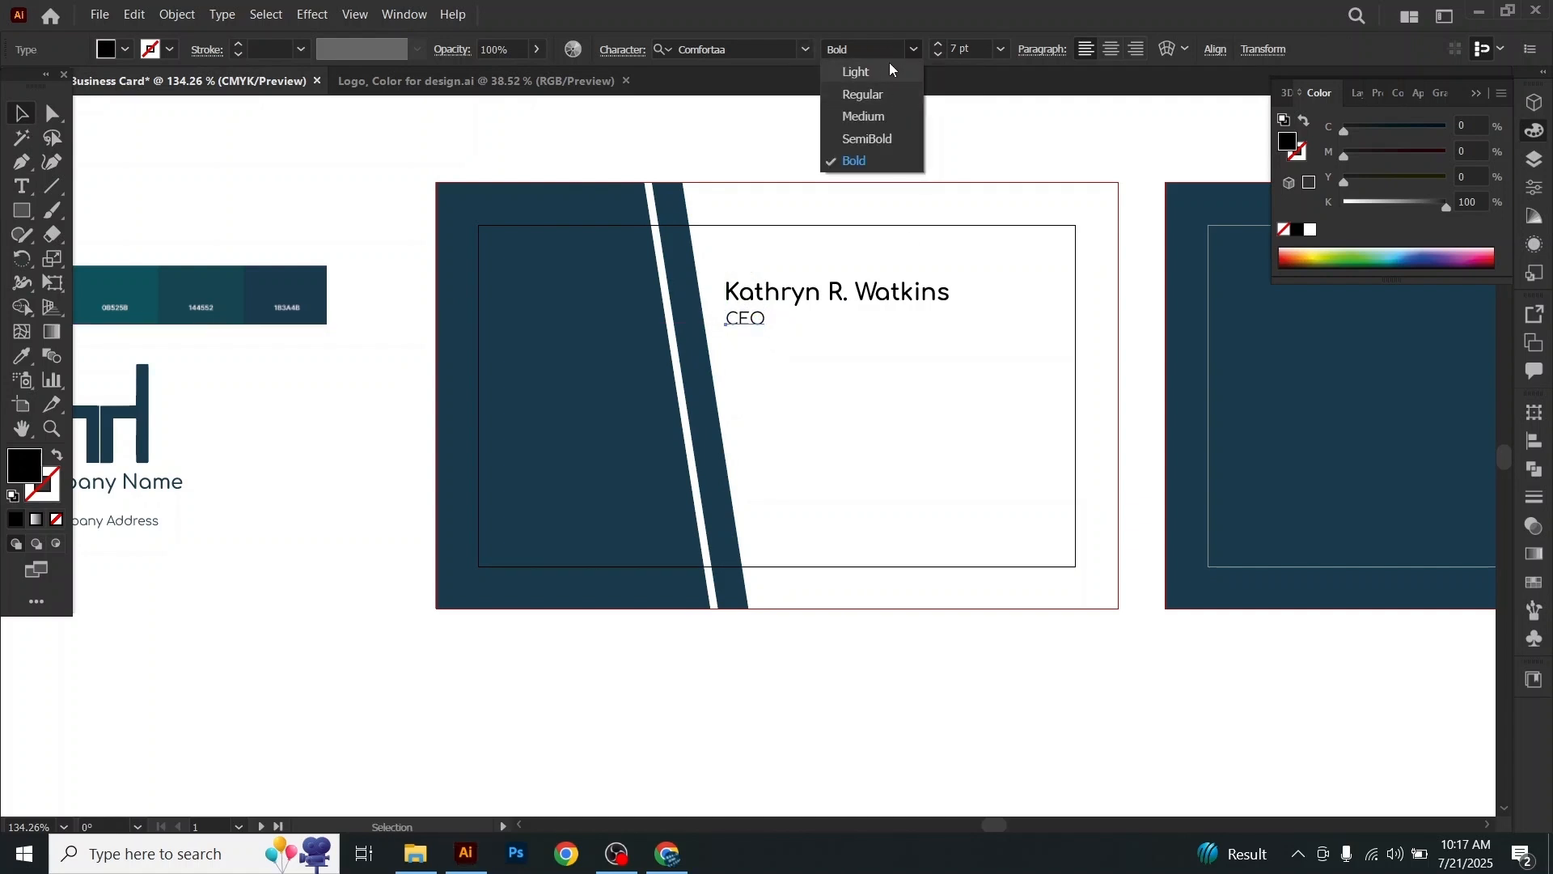
click(890, 70)
click(817, 368)
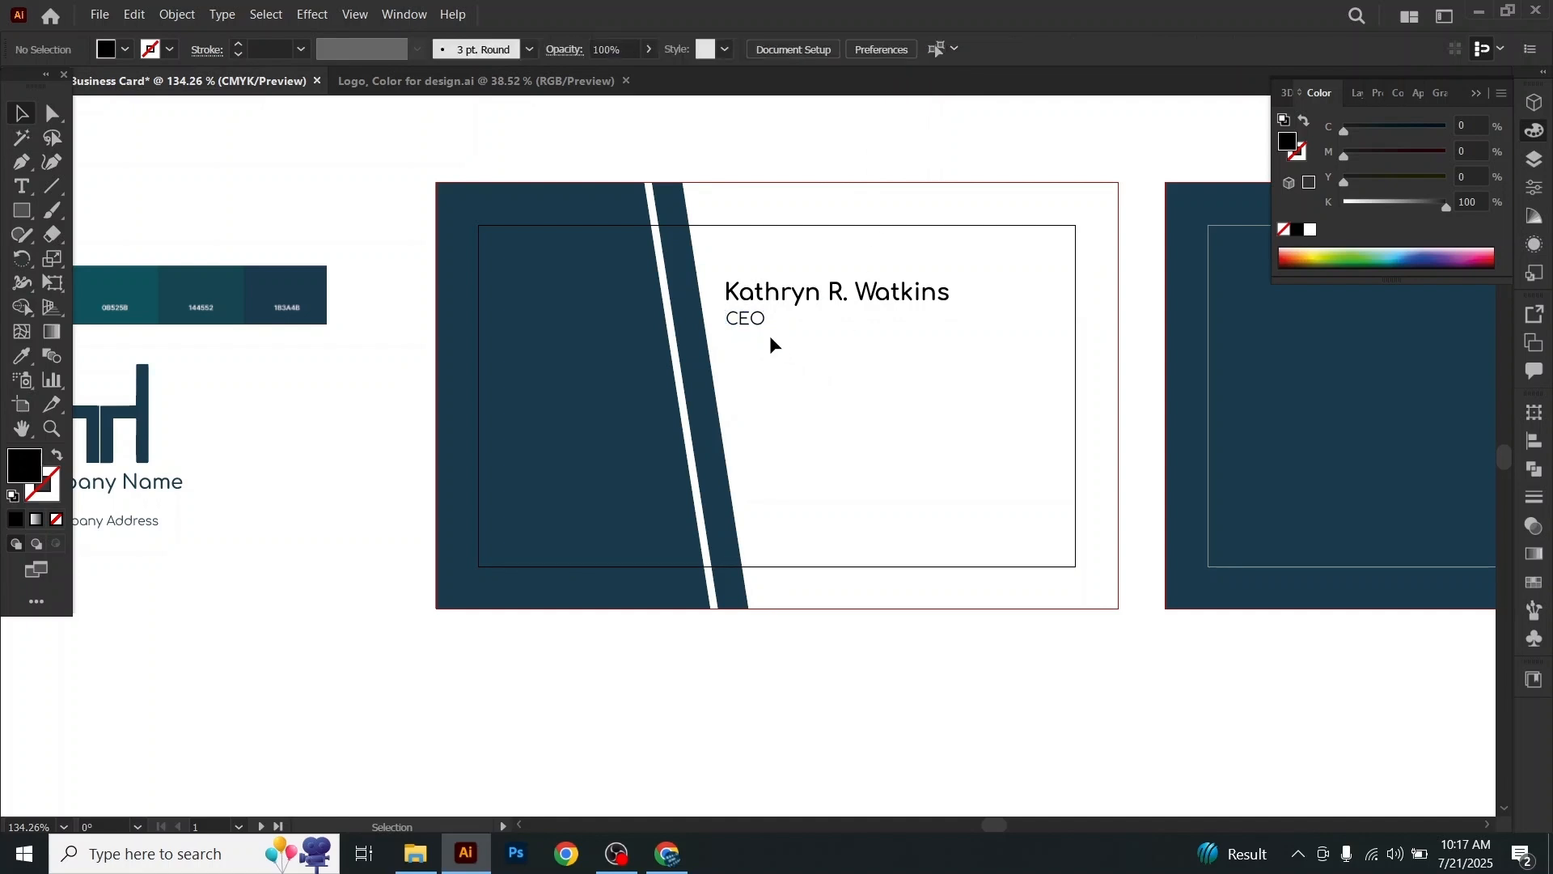
Step: Try a 6 pt font size on the CEO title
click(746, 322)
click(832, 191)
click(761, 320)
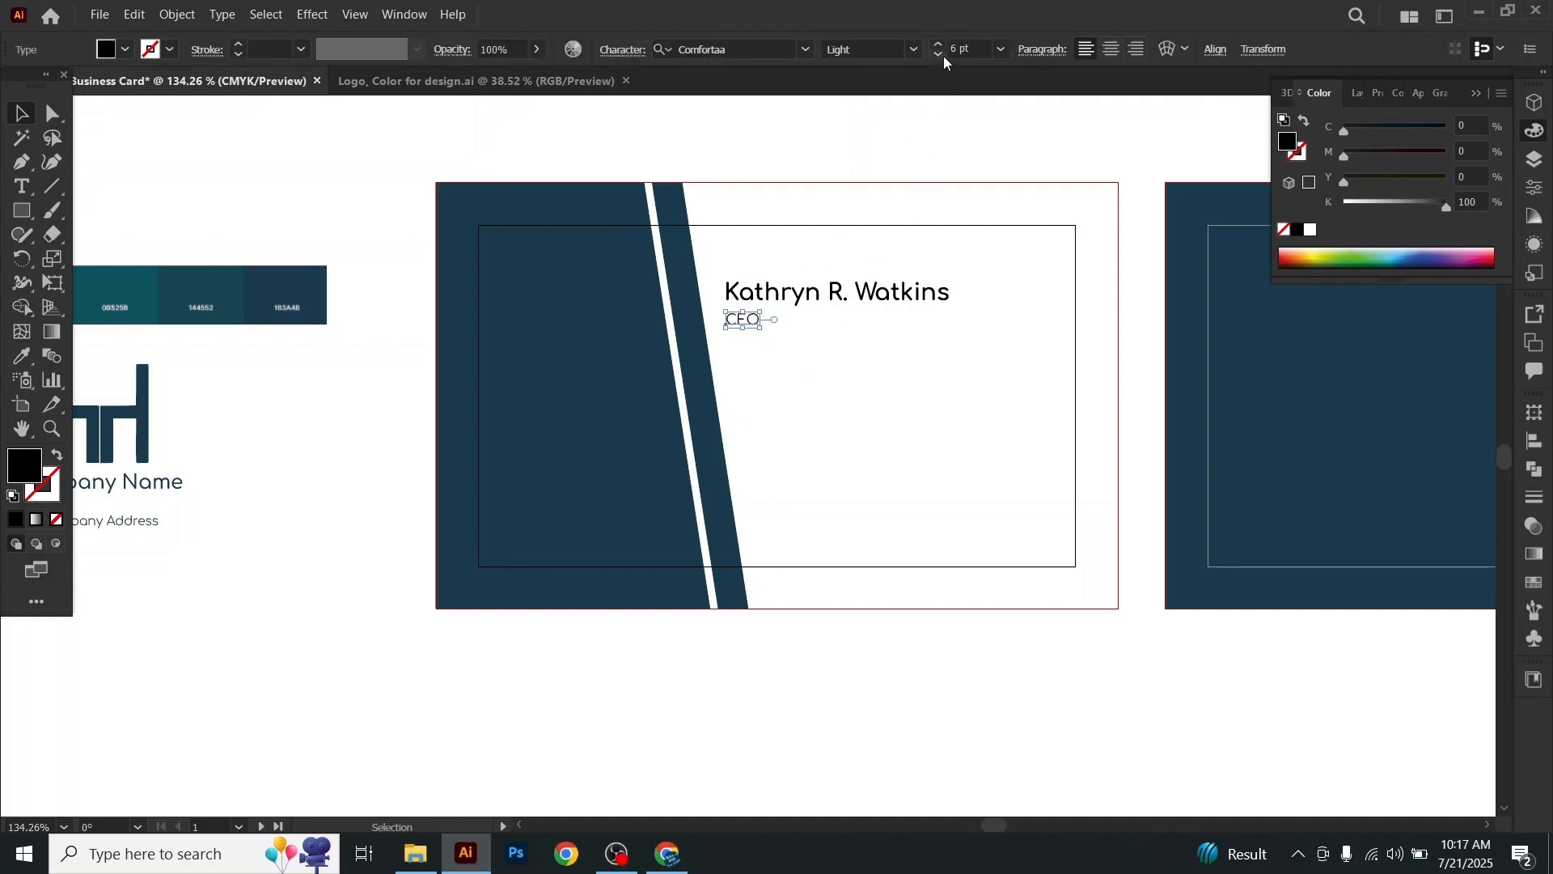
click(862, 188)
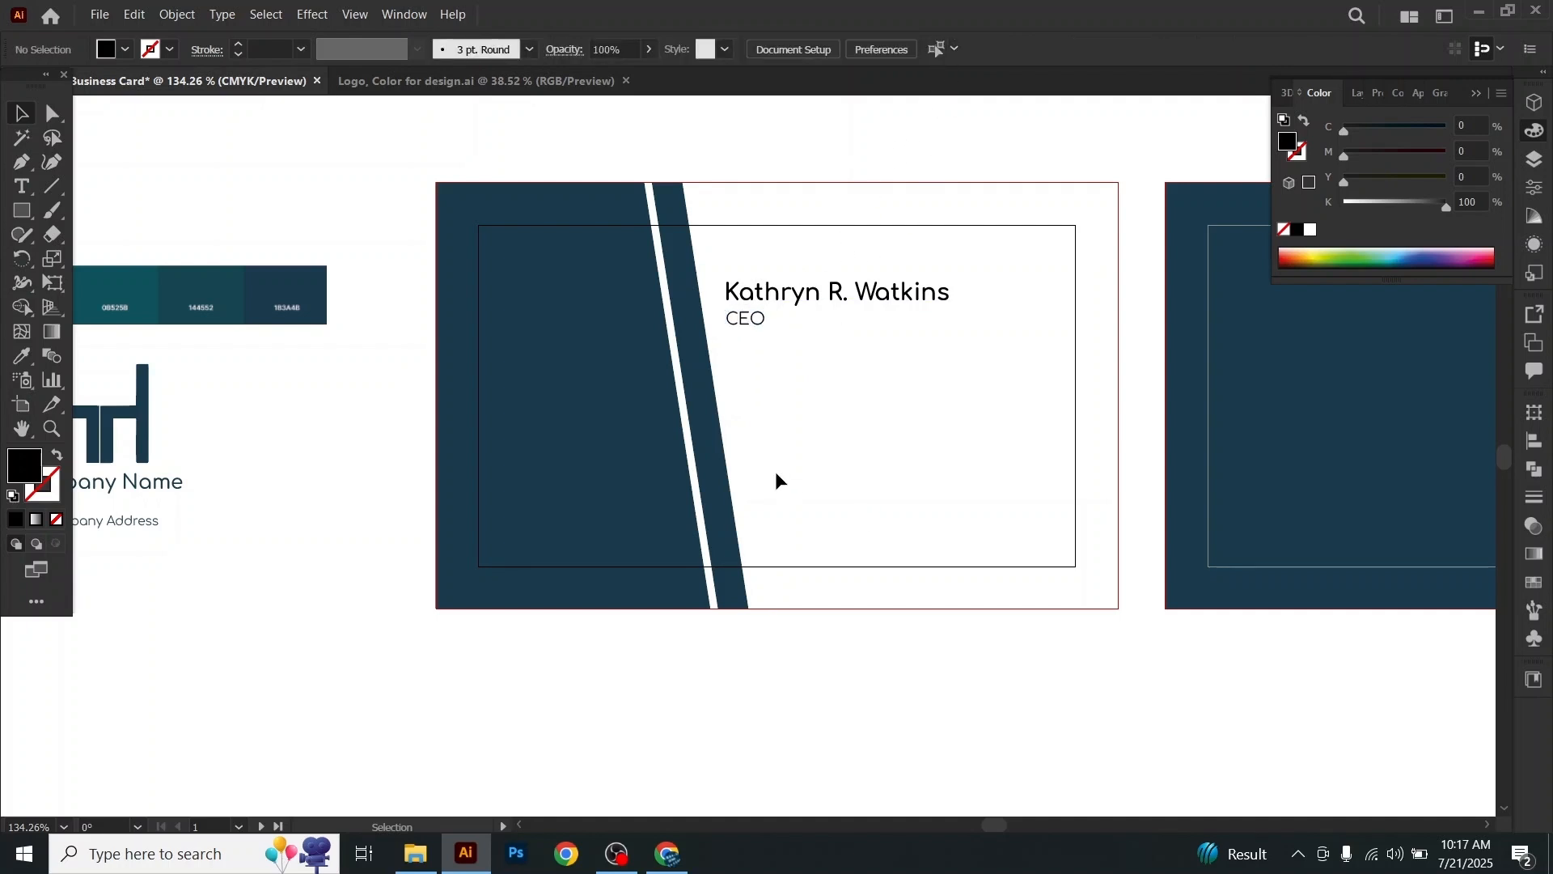
Step: Switch to Chrome and copy the generated identity's phone number
click(684, 867)
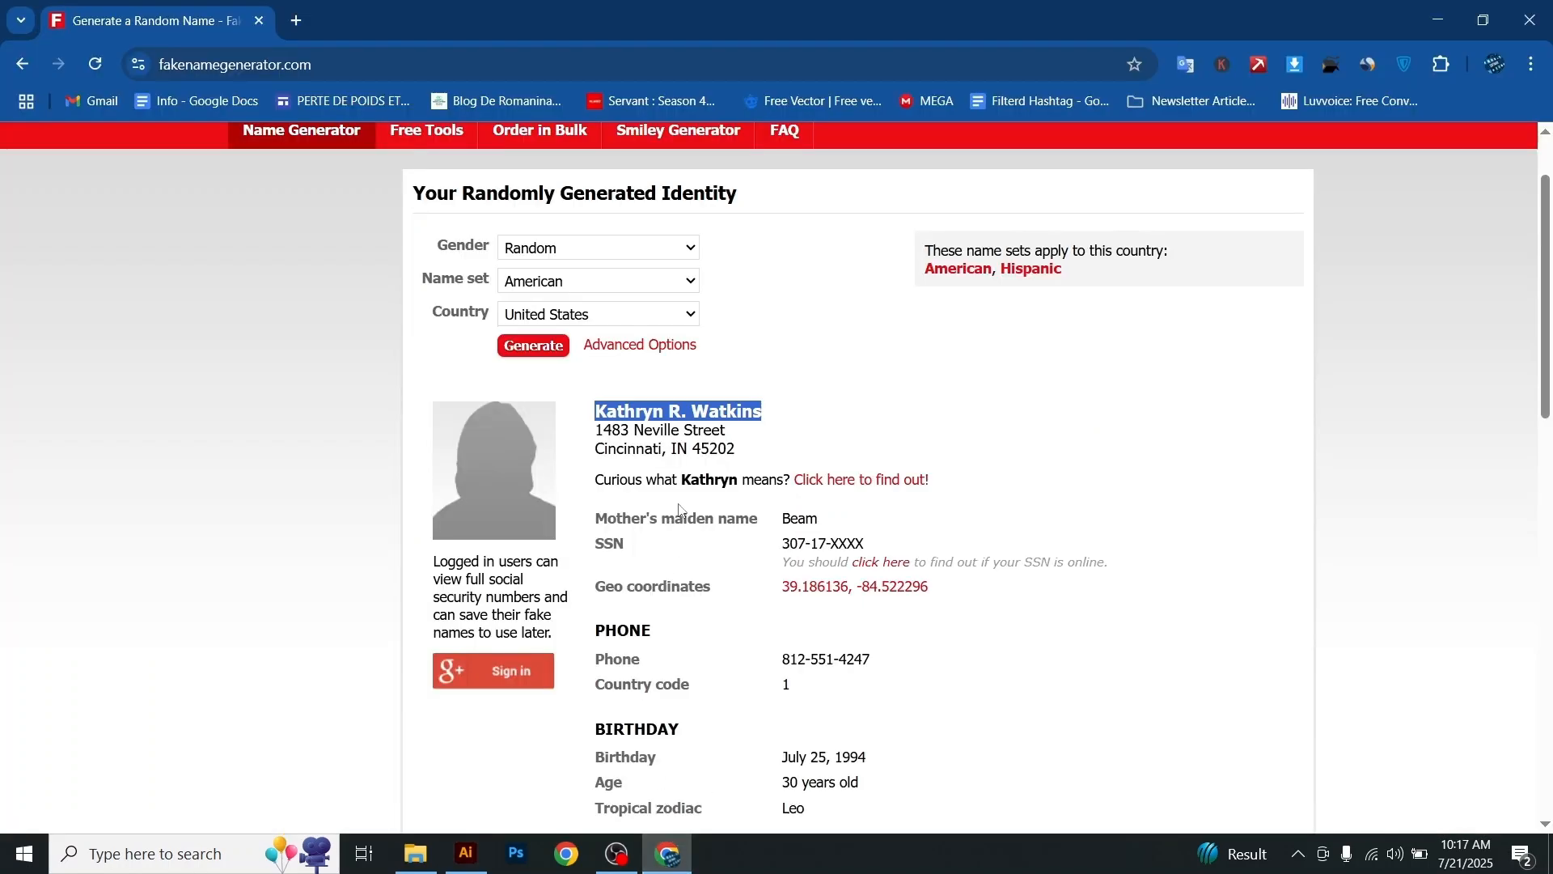
scroll(682, 509, down, 3)
drag(782, 457, 887, 457)
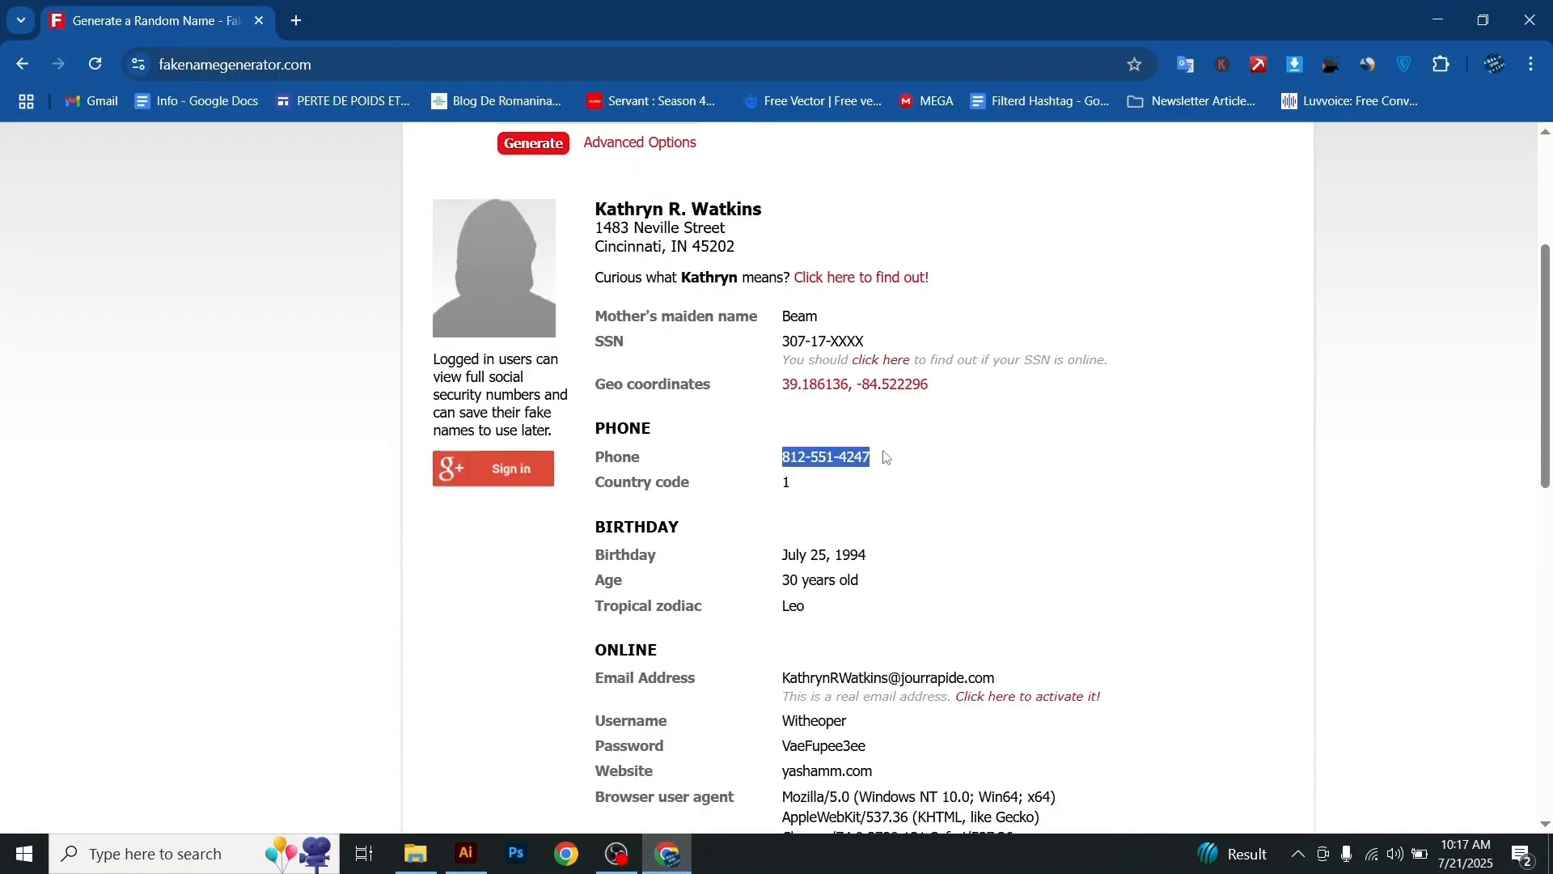
right_click(886, 457)
click(901, 482)
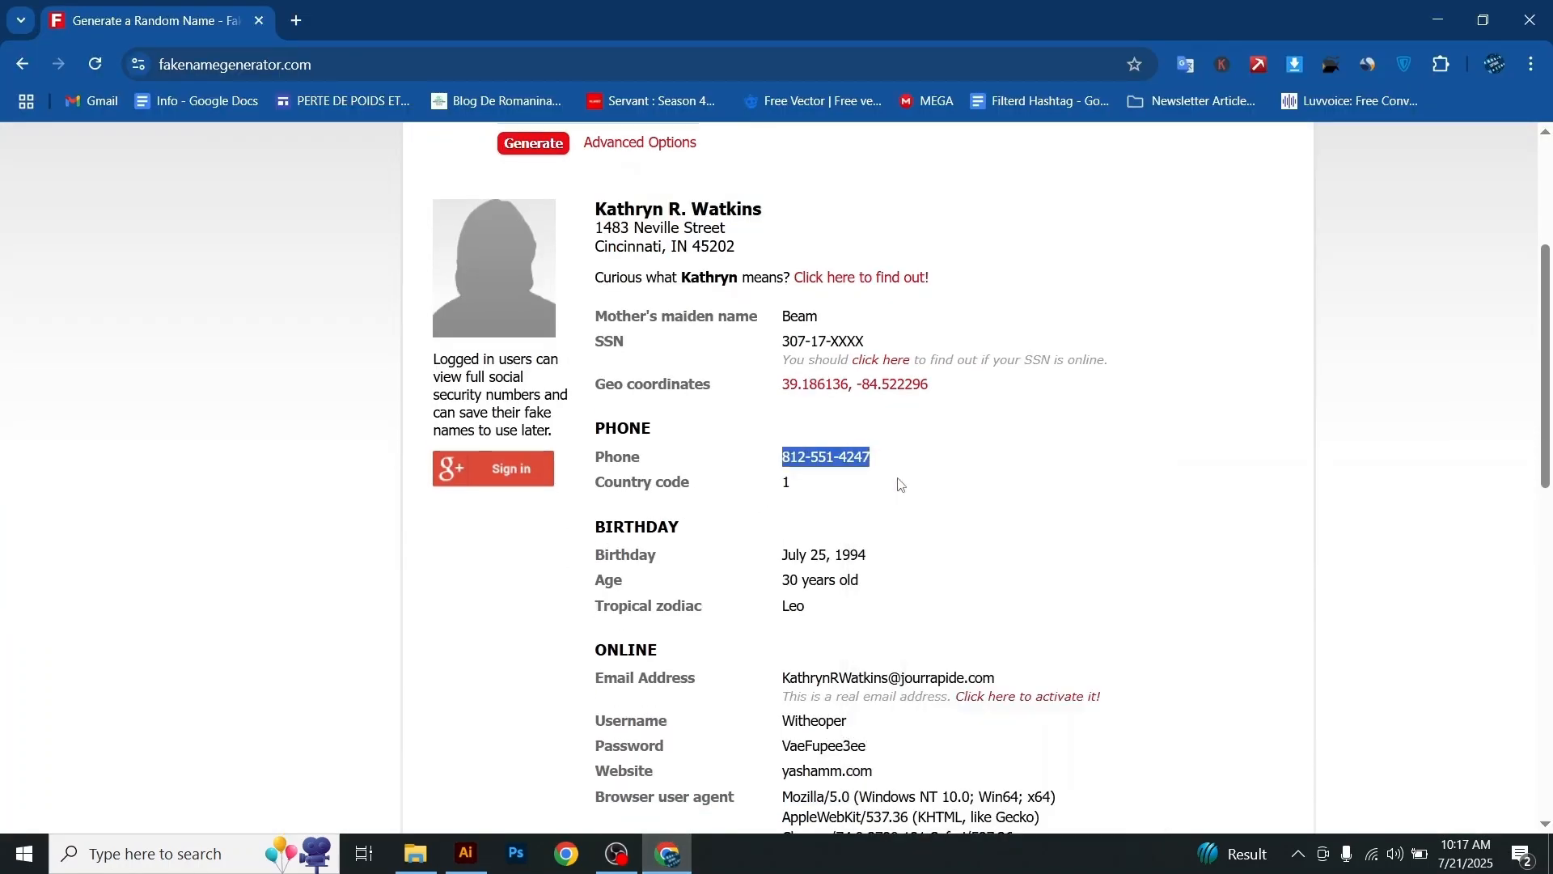
Step: Switch to Illustrator and paste the copied phone number as a new text line below the CEO title
click(466, 853)
click(23, 186)
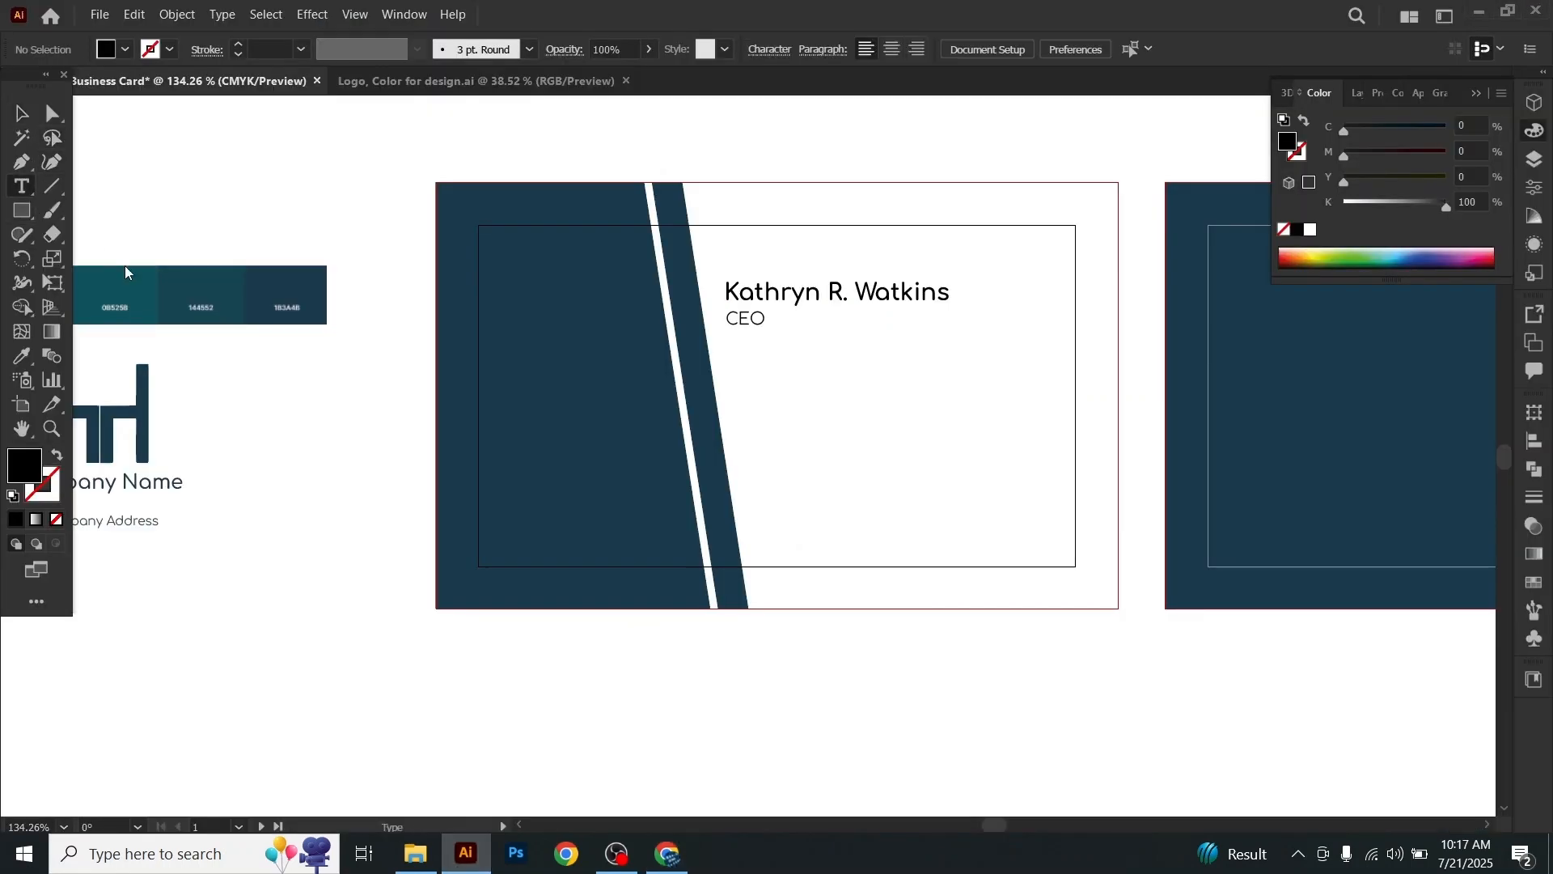
click(753, 371)
click(134, 14)
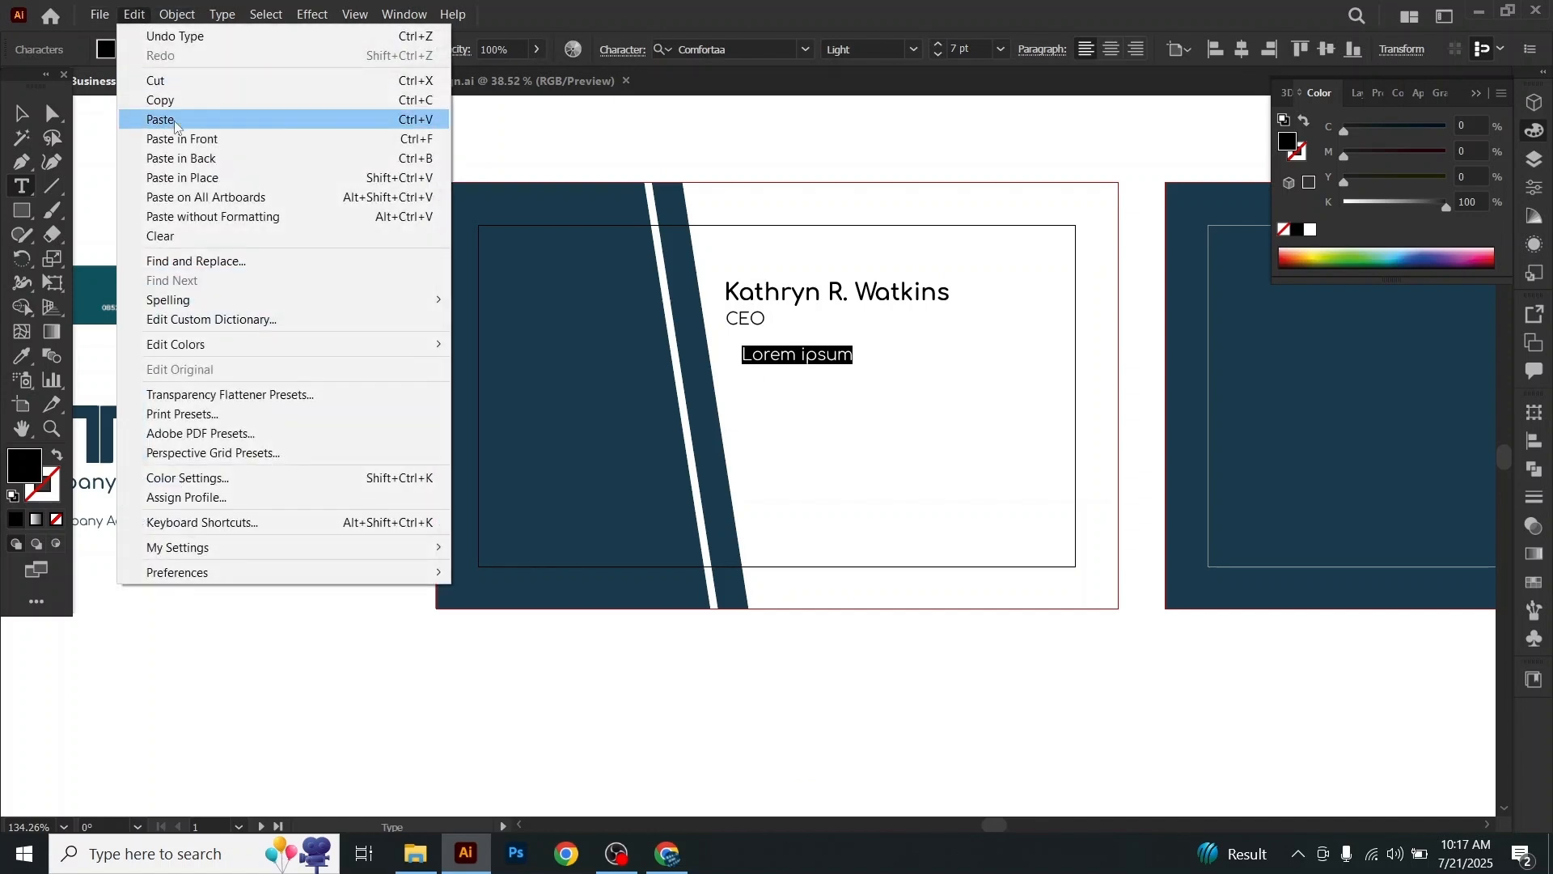
click(161, 117)
click(16, 118)
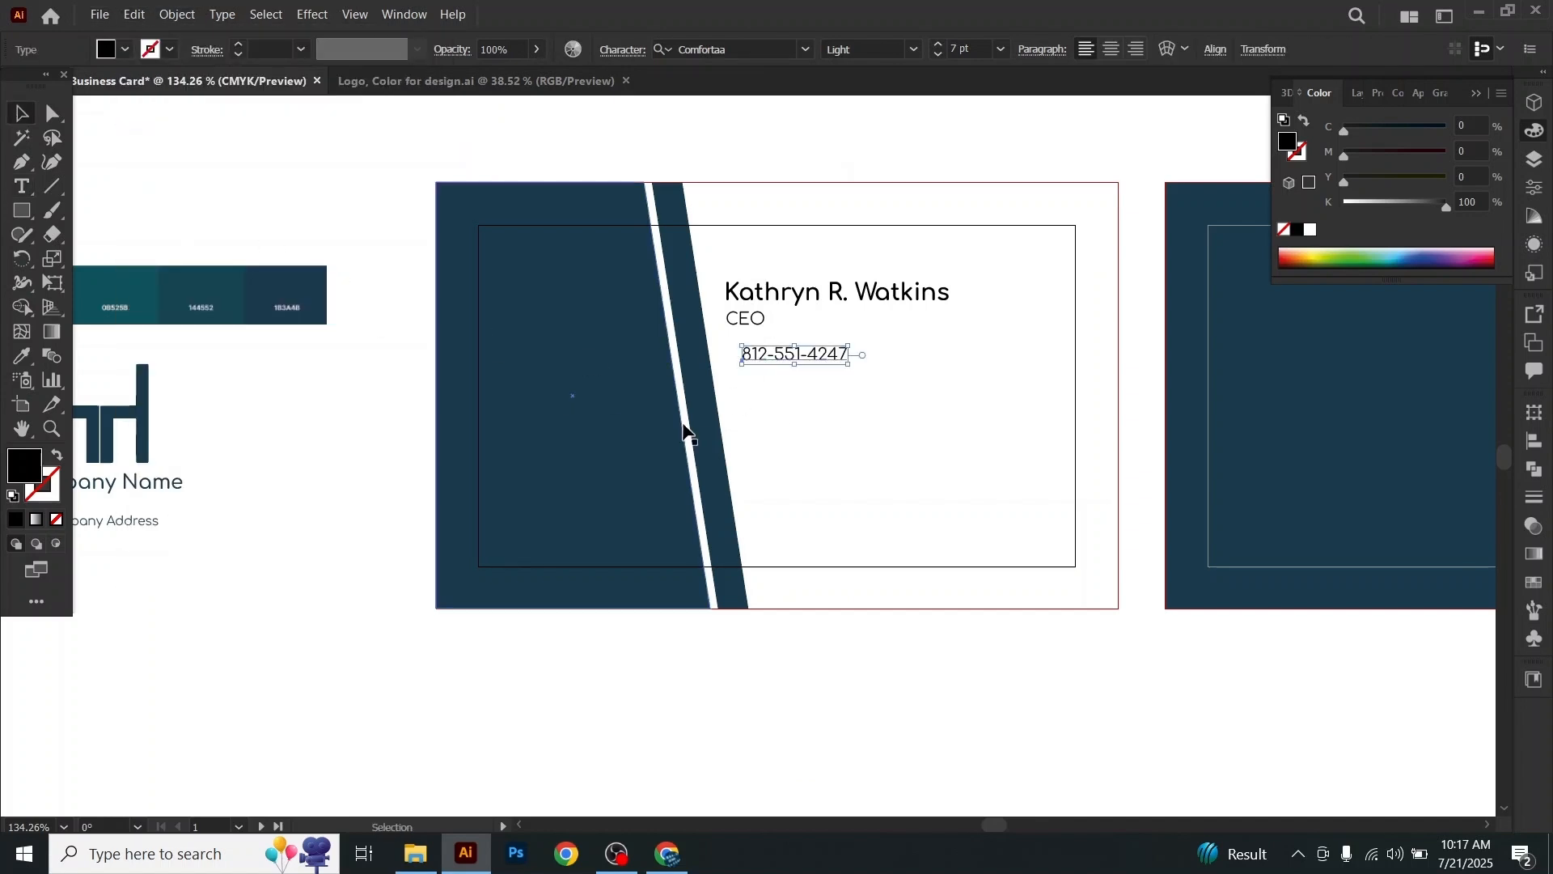
click(757, 429)
Step: Switch to Chrome and copy the generated identity's email address
click(668, 854)
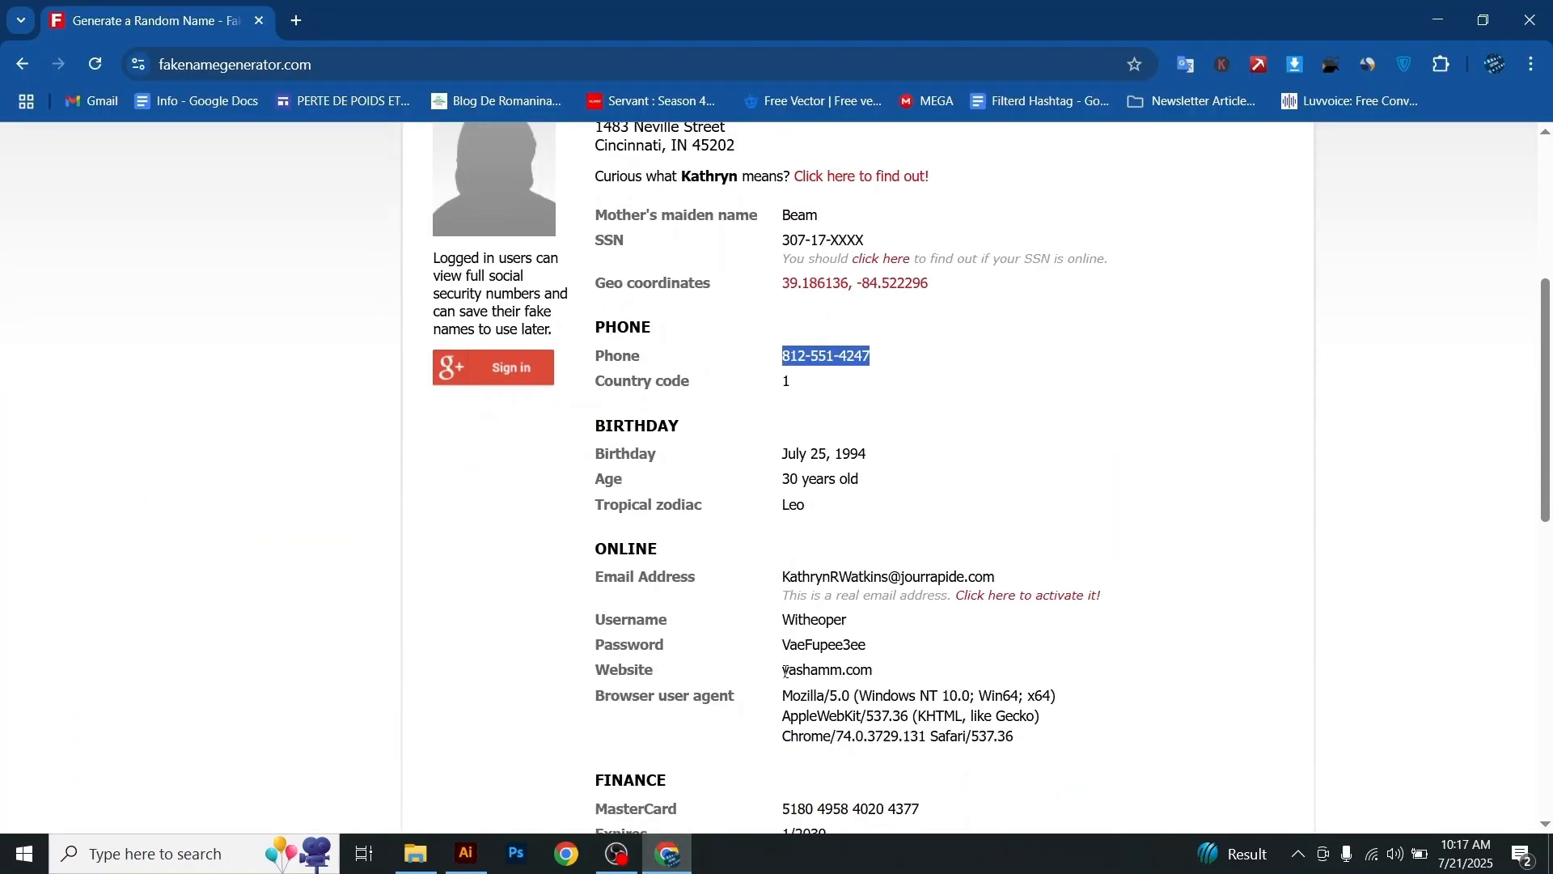
drag(783, 582, 997, 581)
right_click(925, 580)
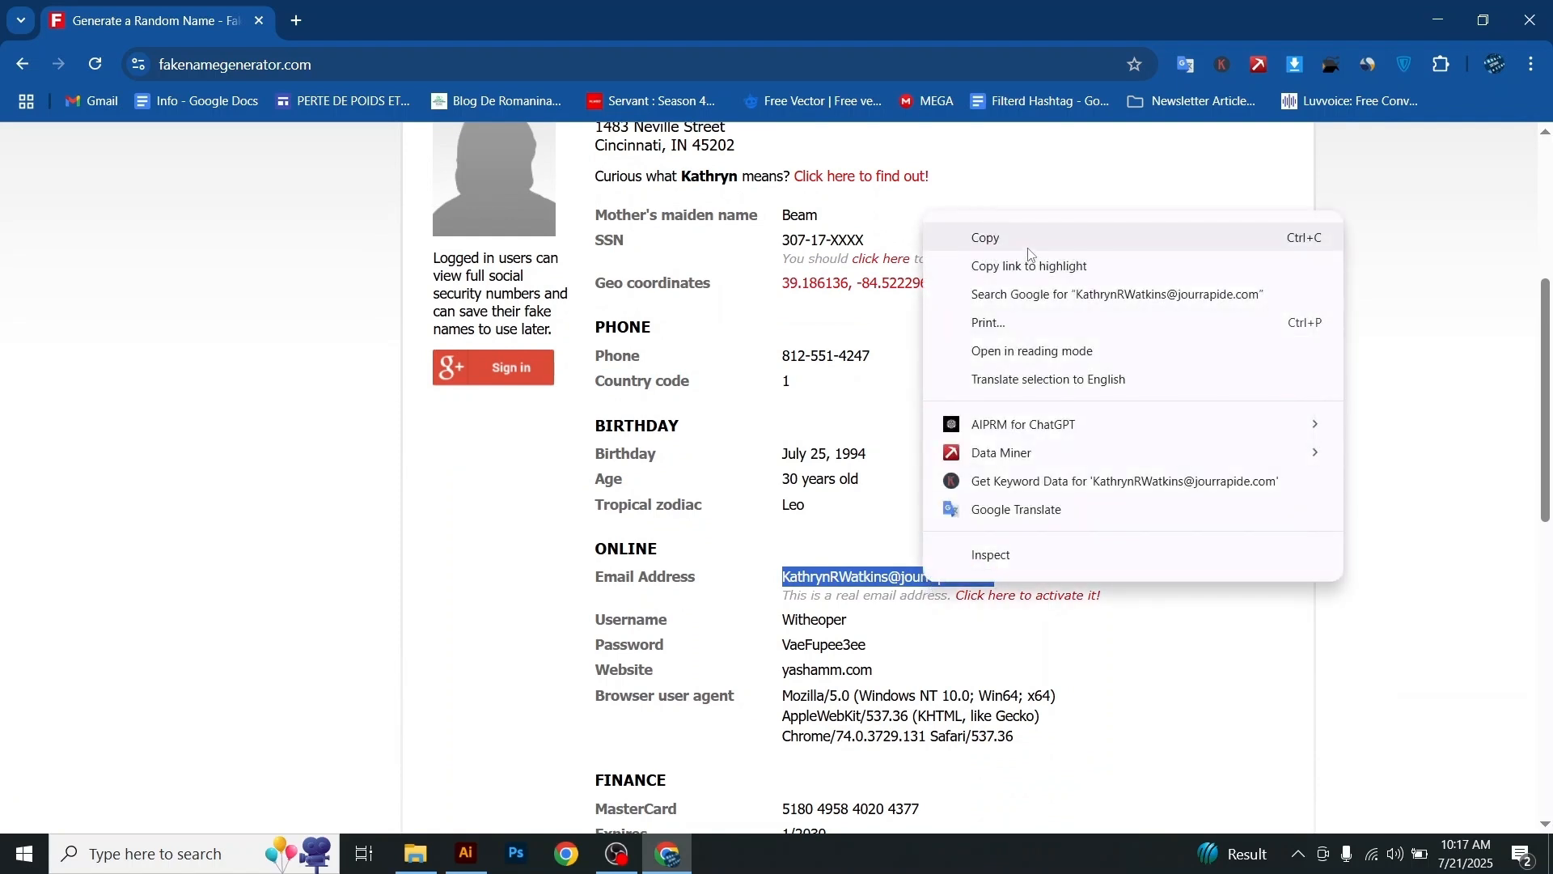
click(970, 237)
Step: Switch to Illustrator and paste the copied email address as a new text line below the phone number
click(466, 853)
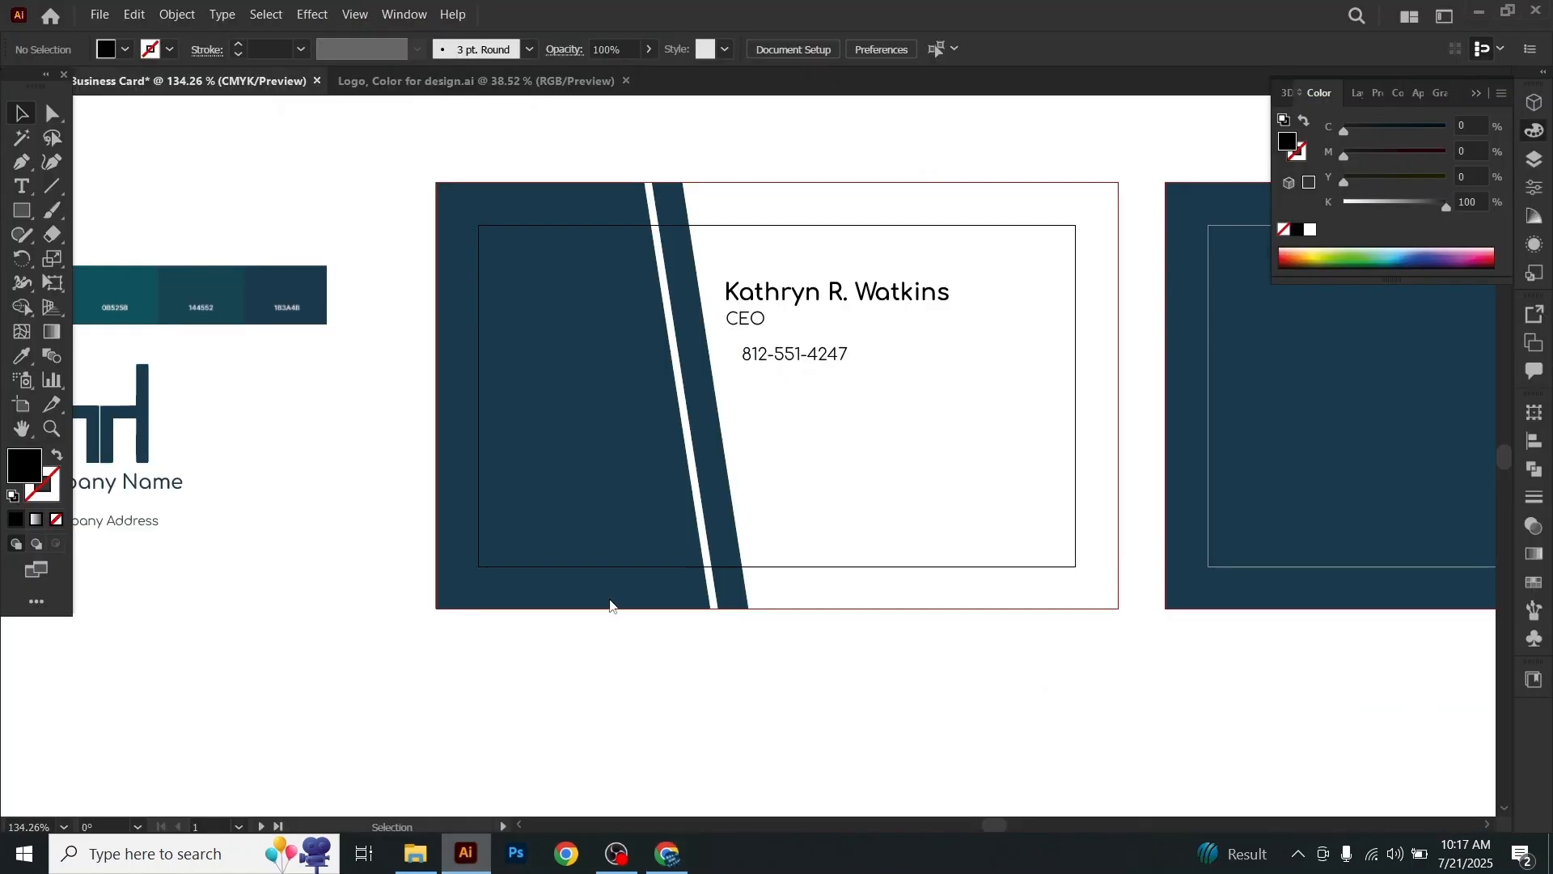
key(t)
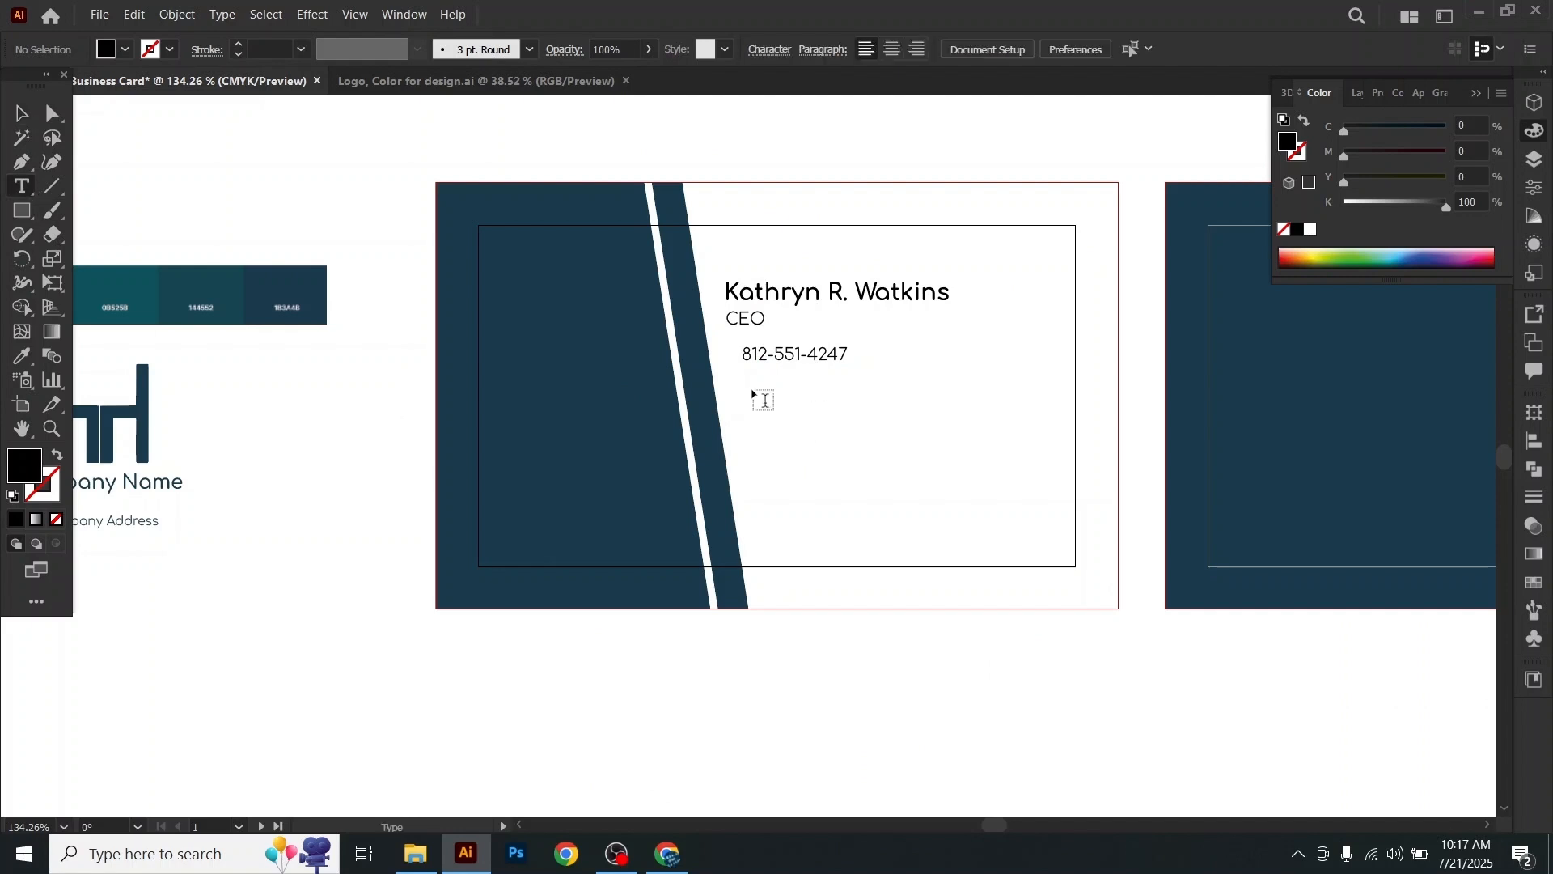
click(753, 386)
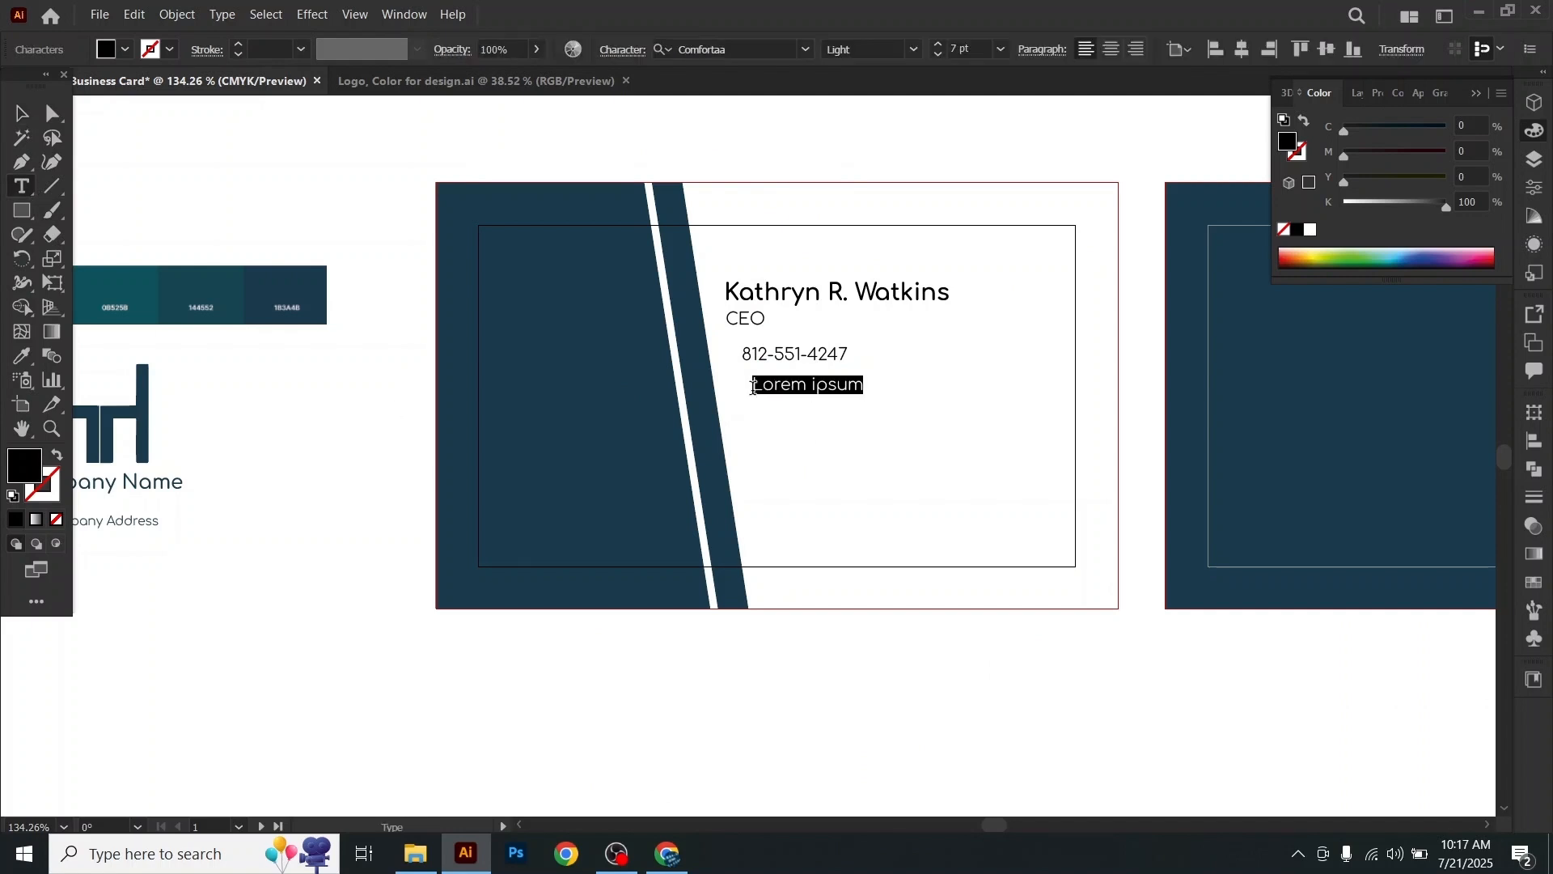
click(134, 15)
click(179, 123)
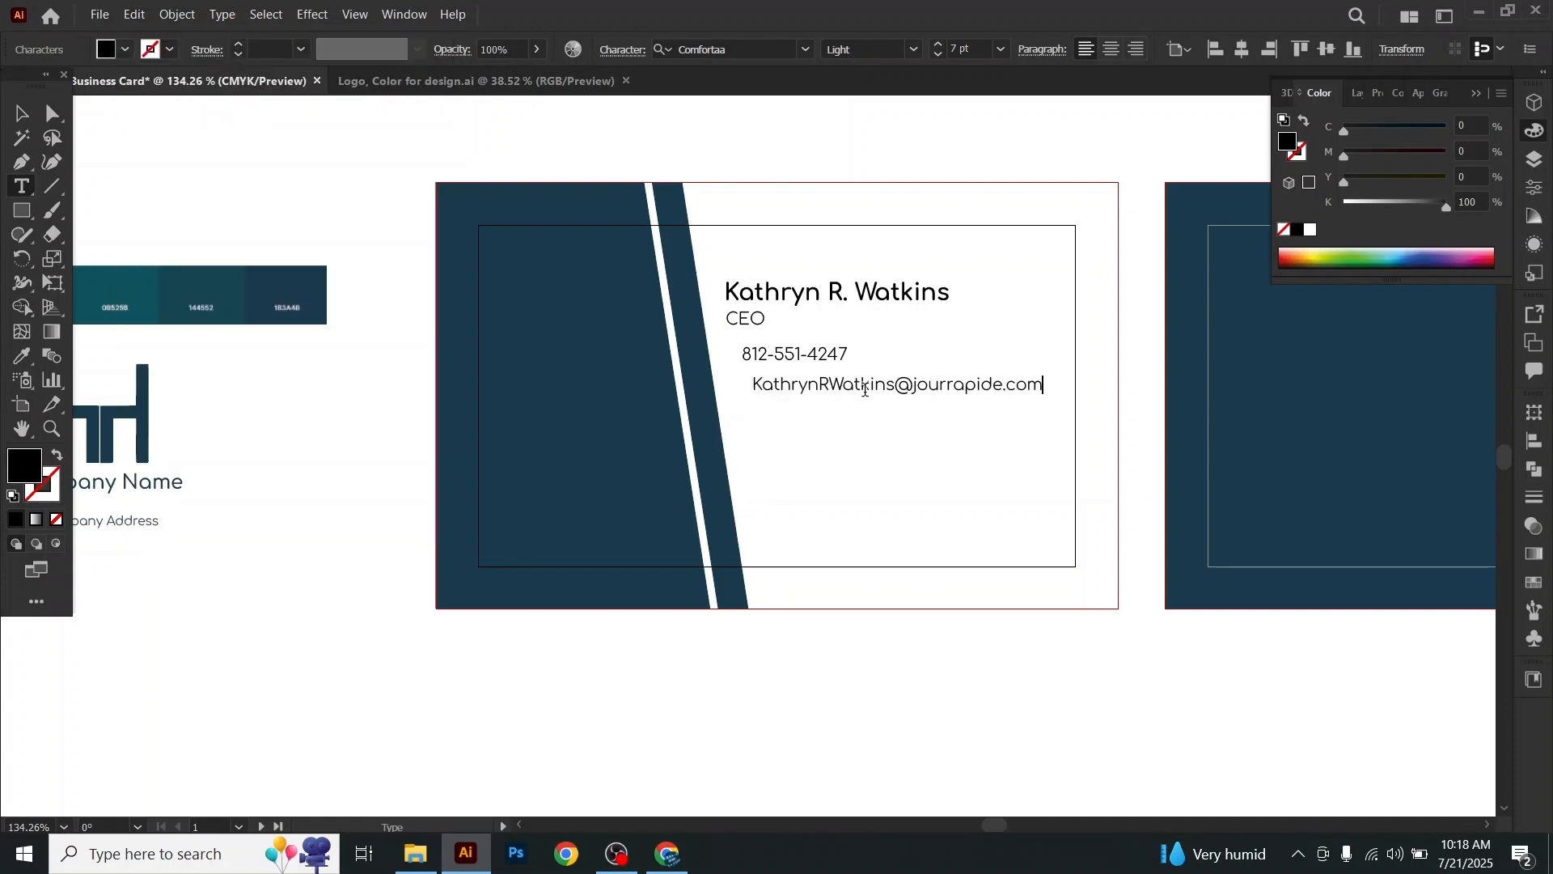
Step: Shorten the email line by reducing the first name in the address to its initial
drag(820, 385, 775, 385)
key(BackSpace)
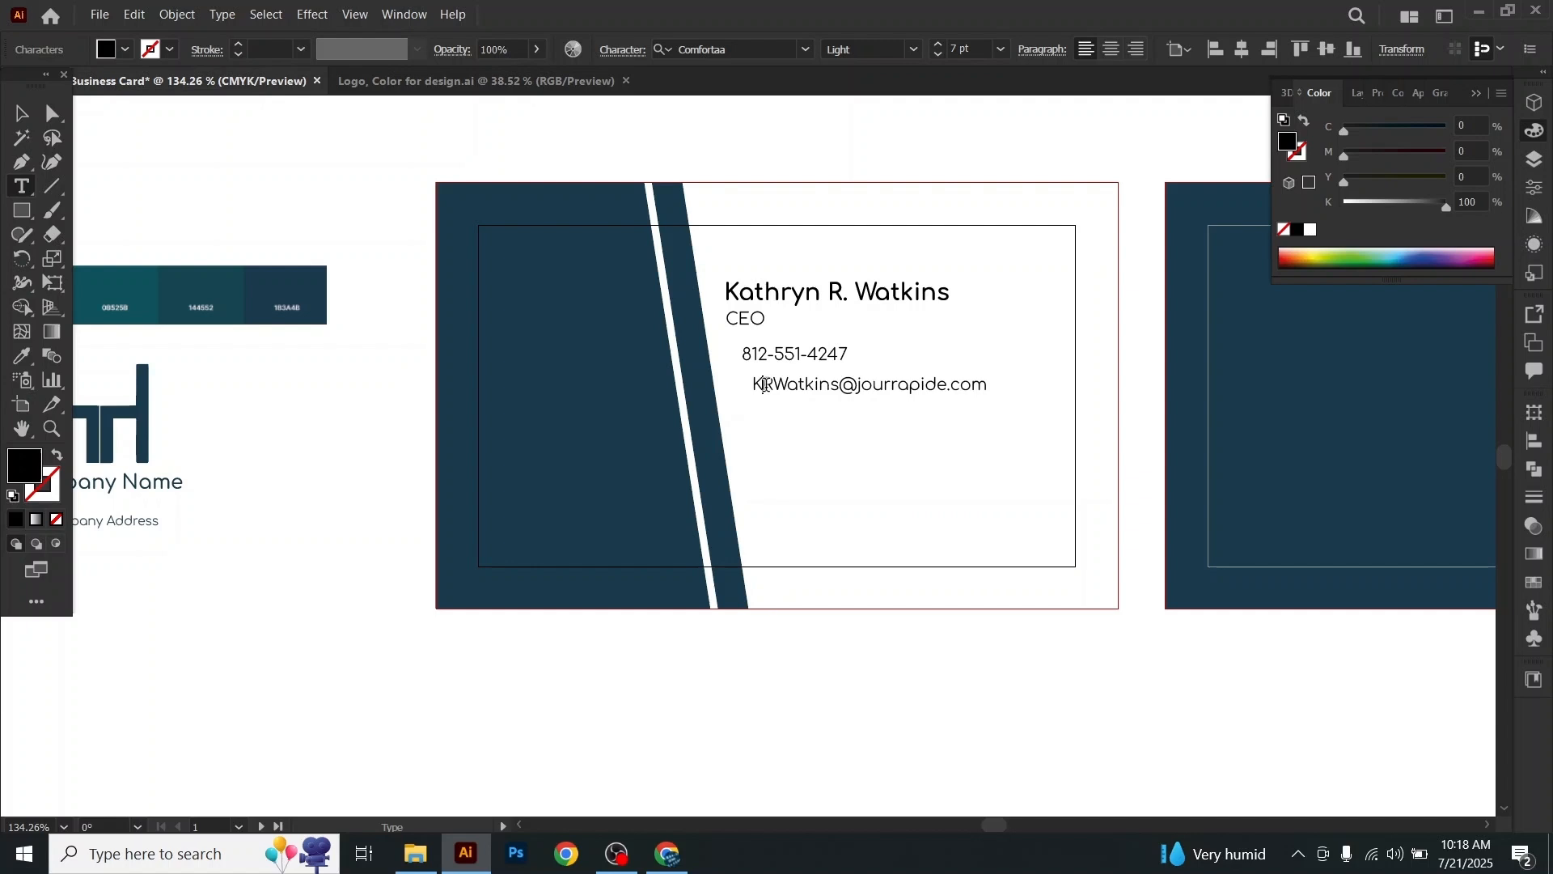
click(21, 114)
click(758, 513)
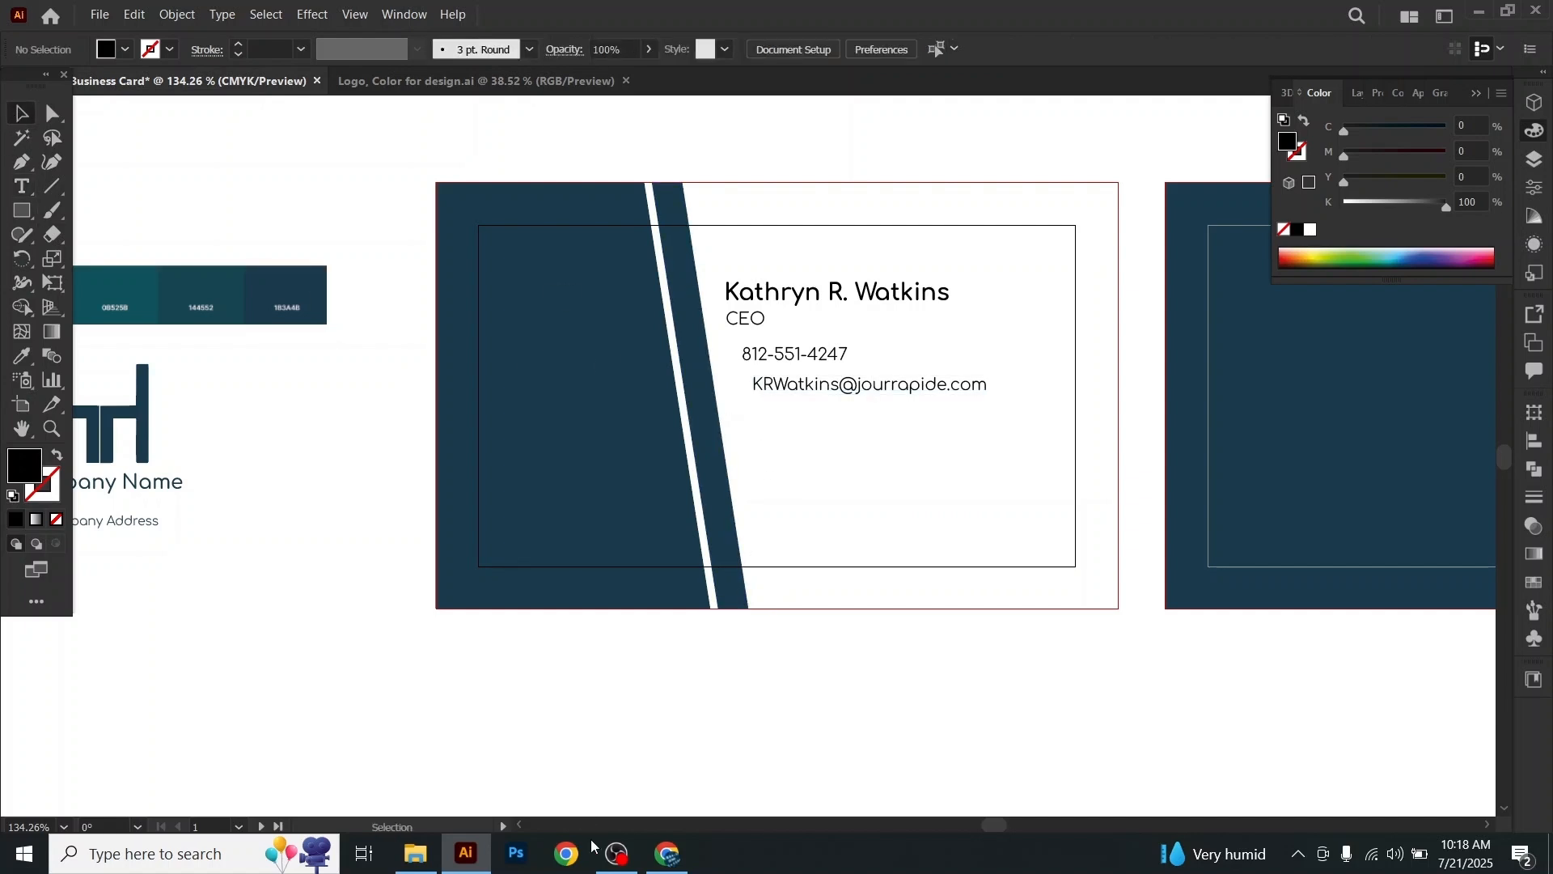
Step: Switch to Chrome and copy the generated identity's website, yashamm.com
click(667, 854)
scroll(811, 512, down, 1)
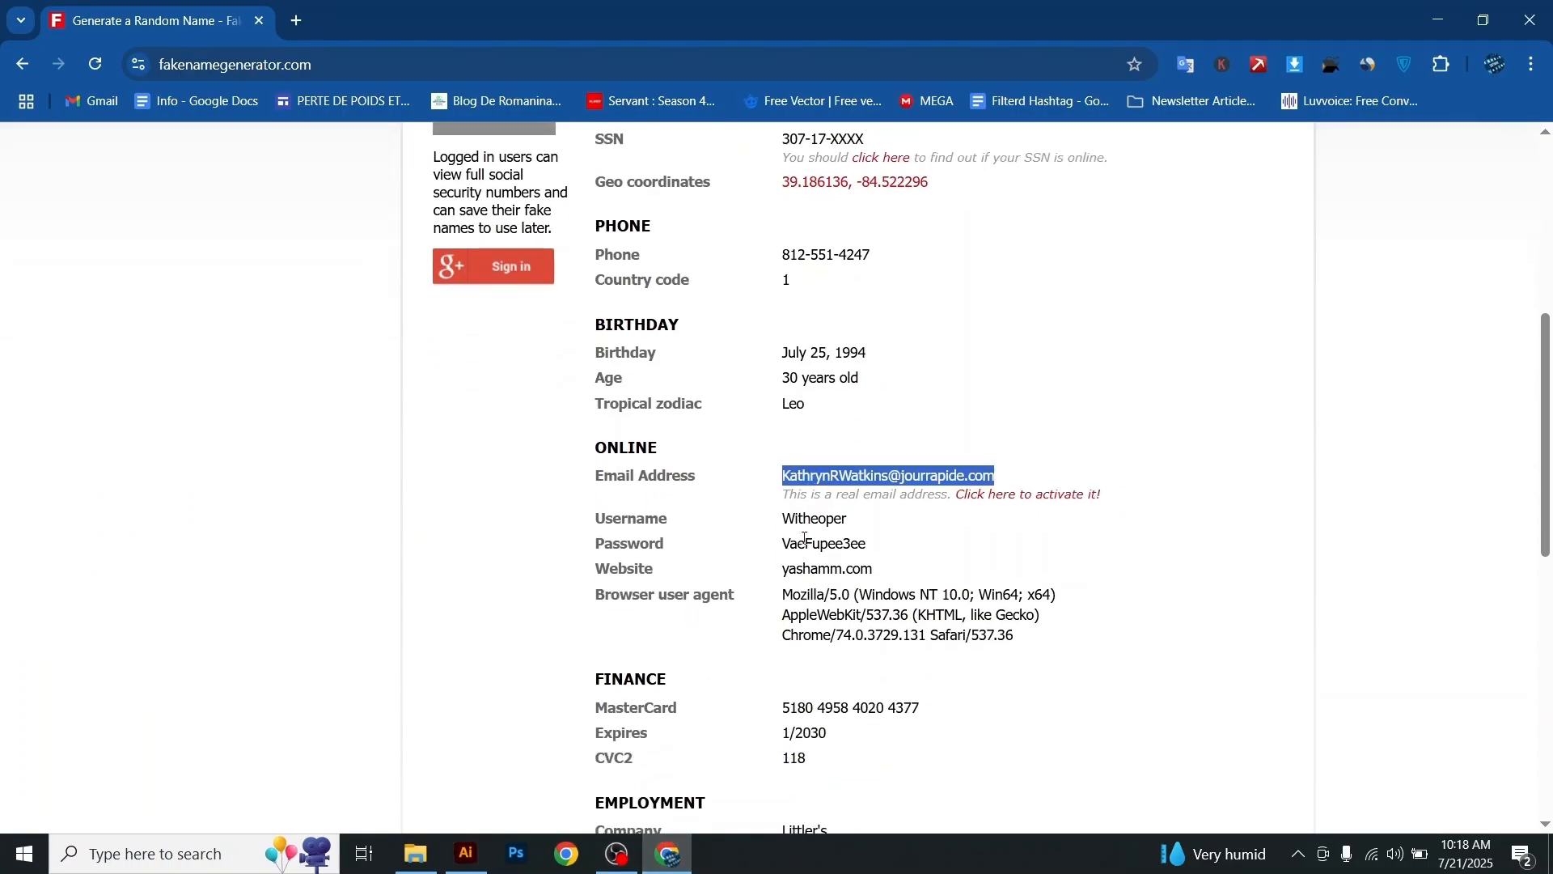
drag(783, 571, 877, 572)
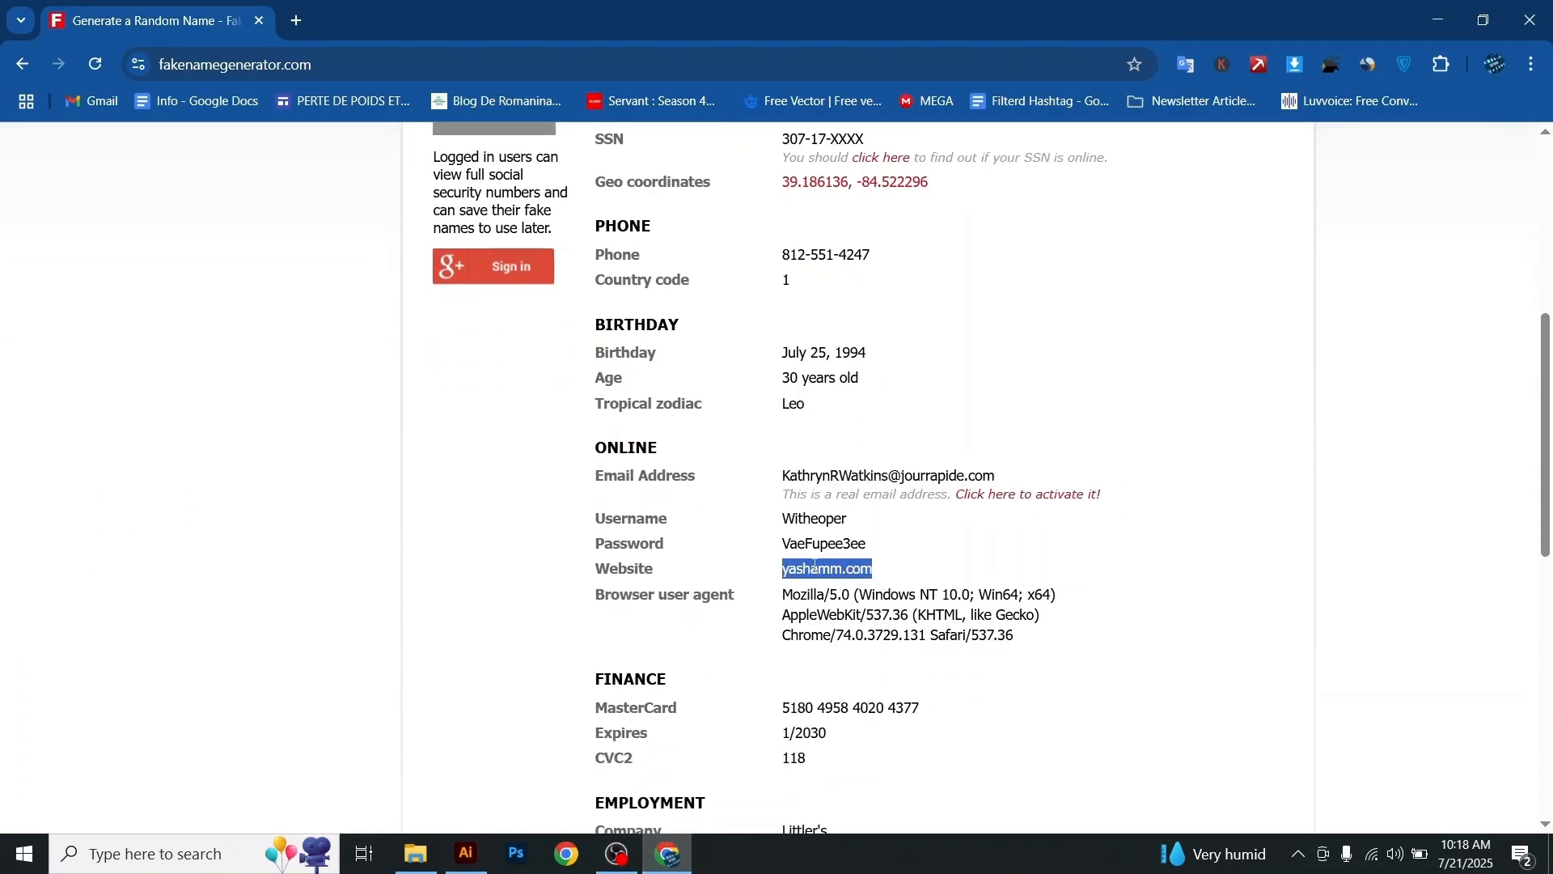
right_click(813, 568)
click(856, 228)
Step: Switch to Illustrator and paste the copied website as a new text line below the email address
click(465, 854)
click(22, 185)
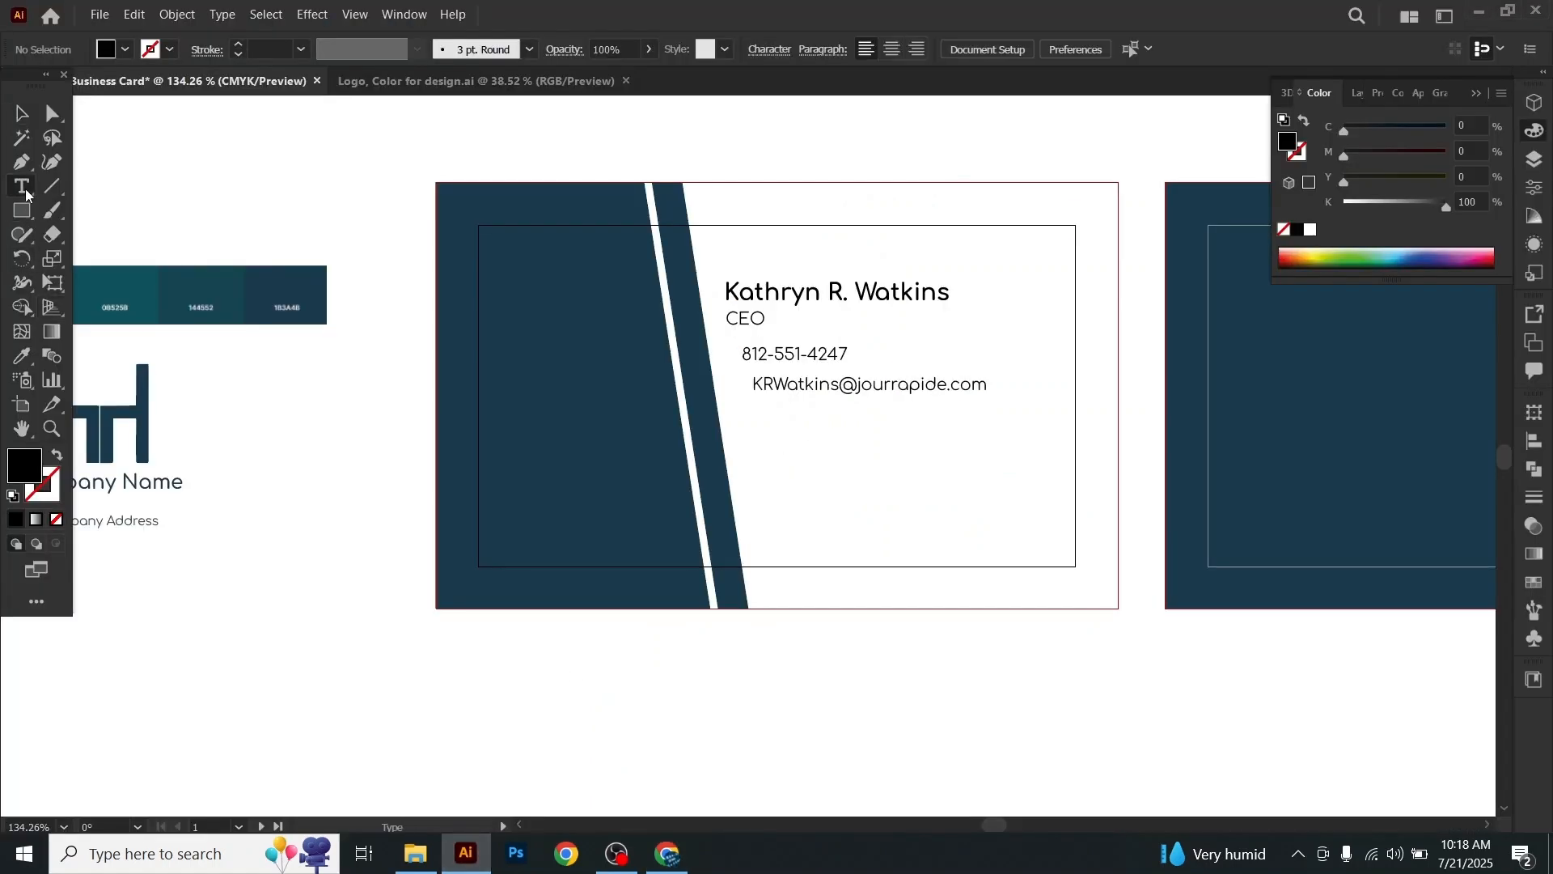
click(761, 415)
click(144, 16)
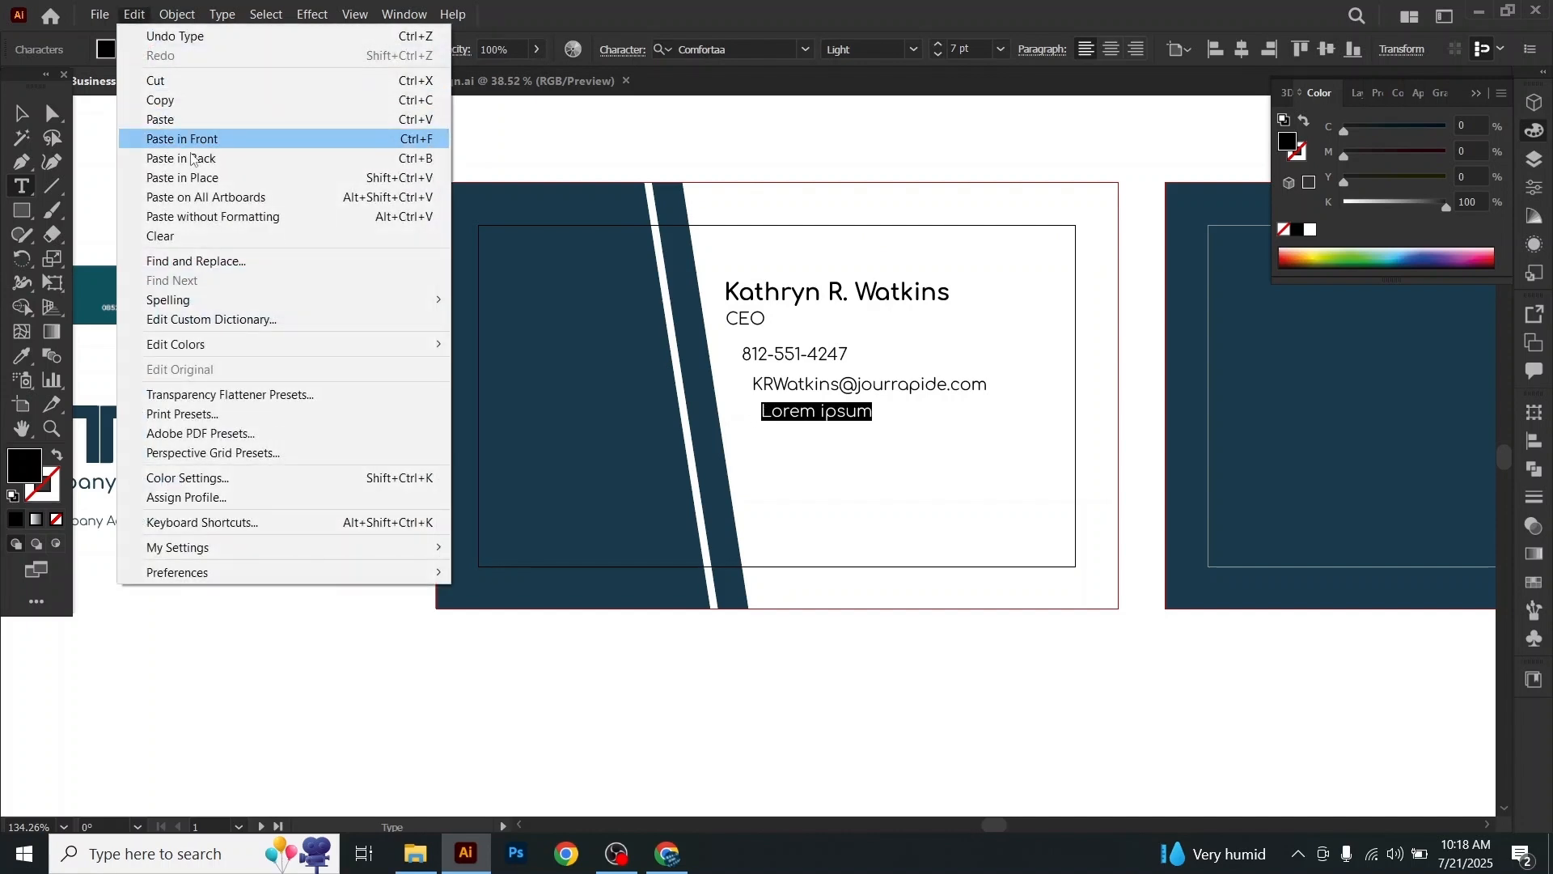
click(192, 123)
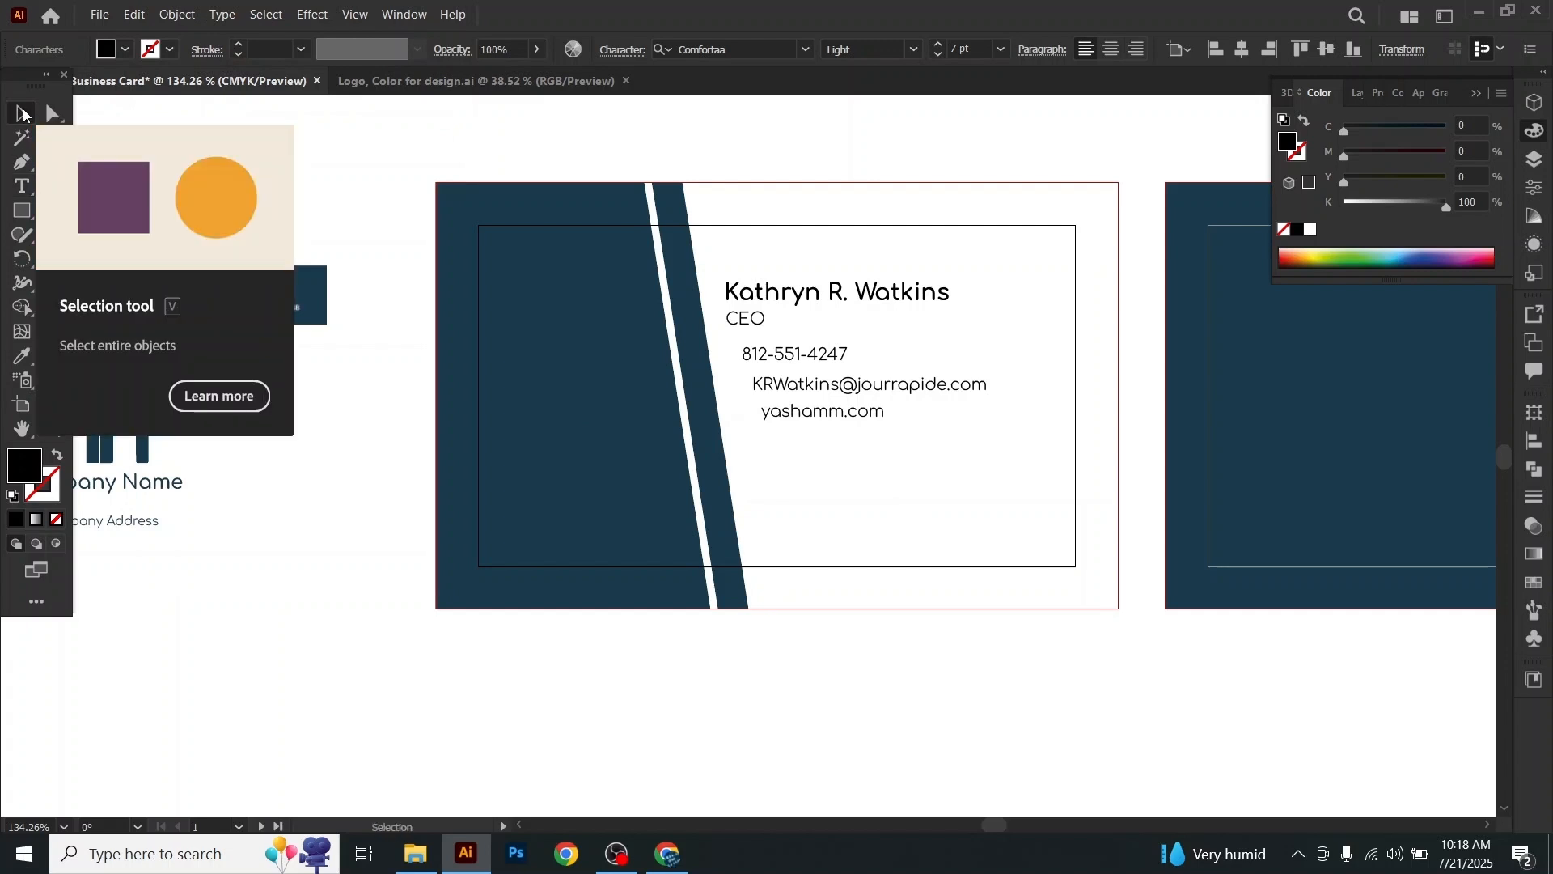
click(22, 114)
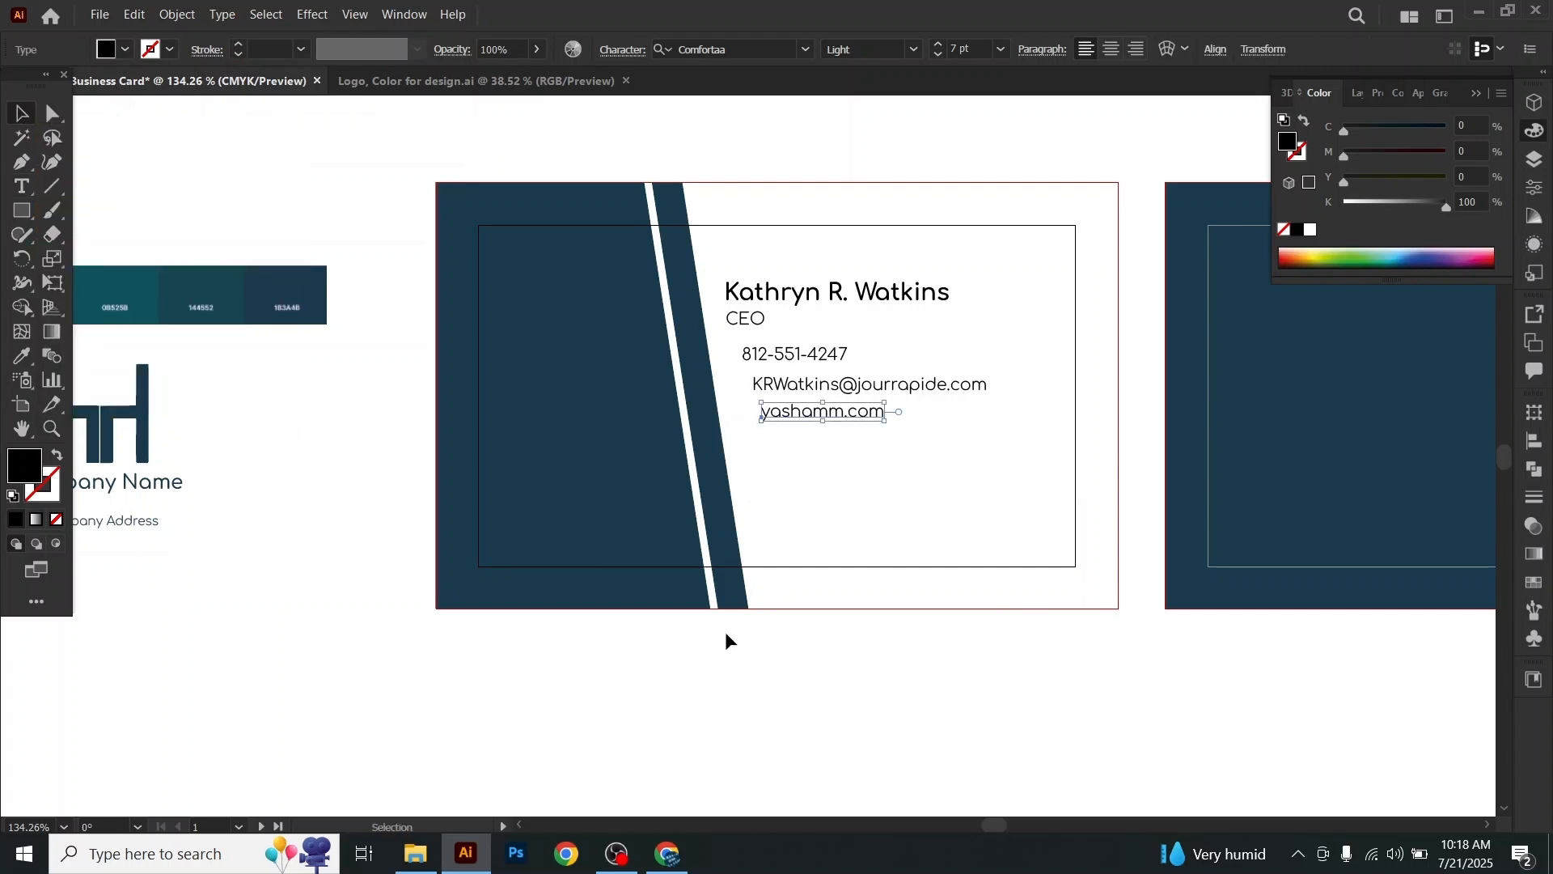
Step: Switch to Chrome and copy the generated identity's two-line postal address
click(668, 853)
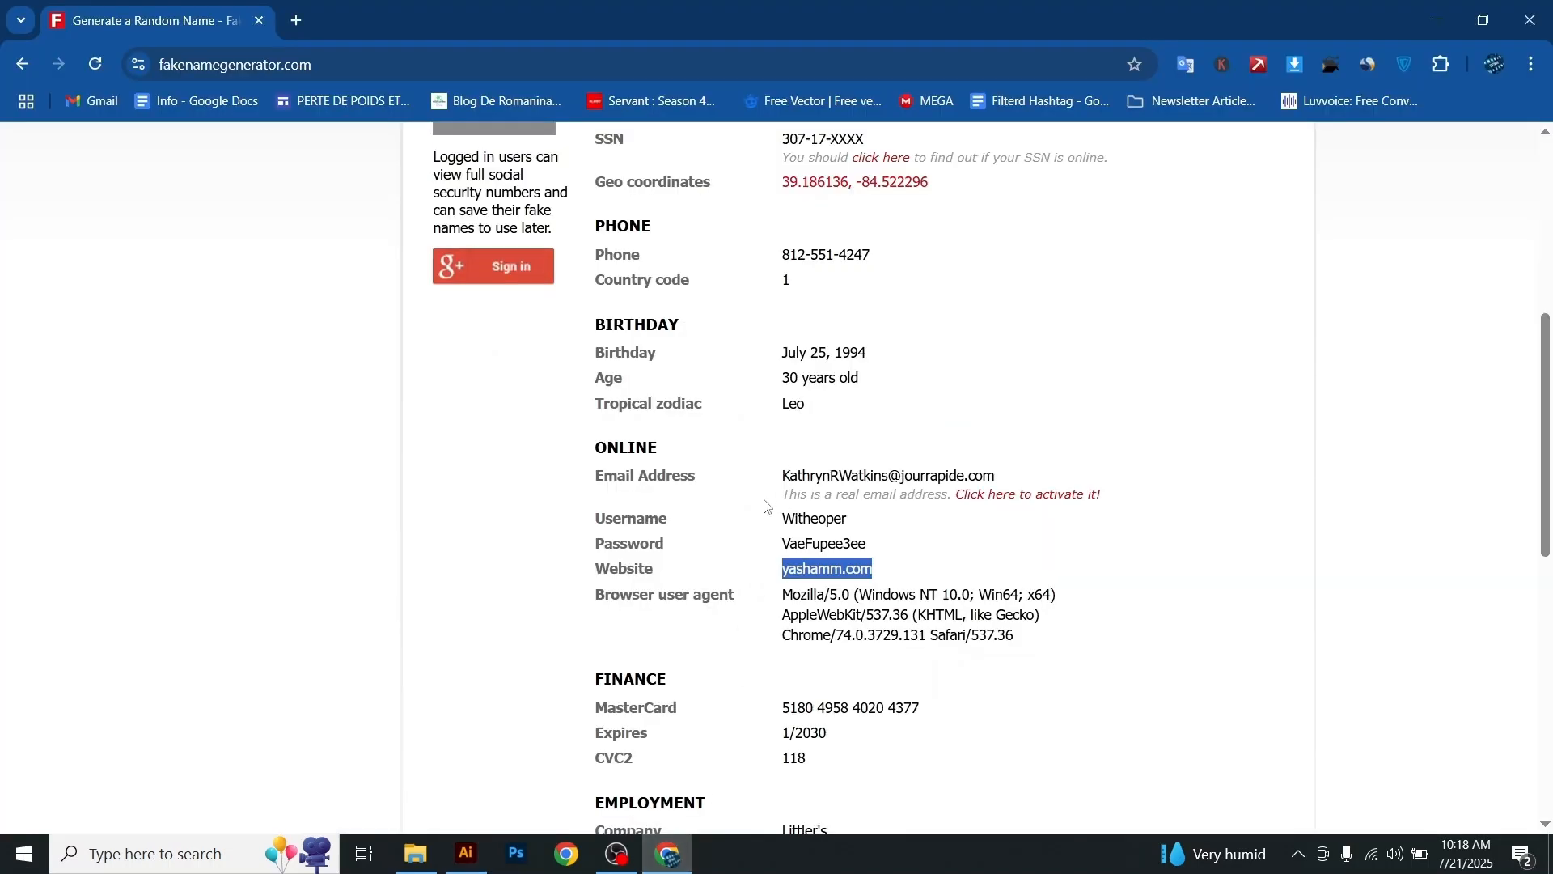
scroll(767, 505, up, 5)
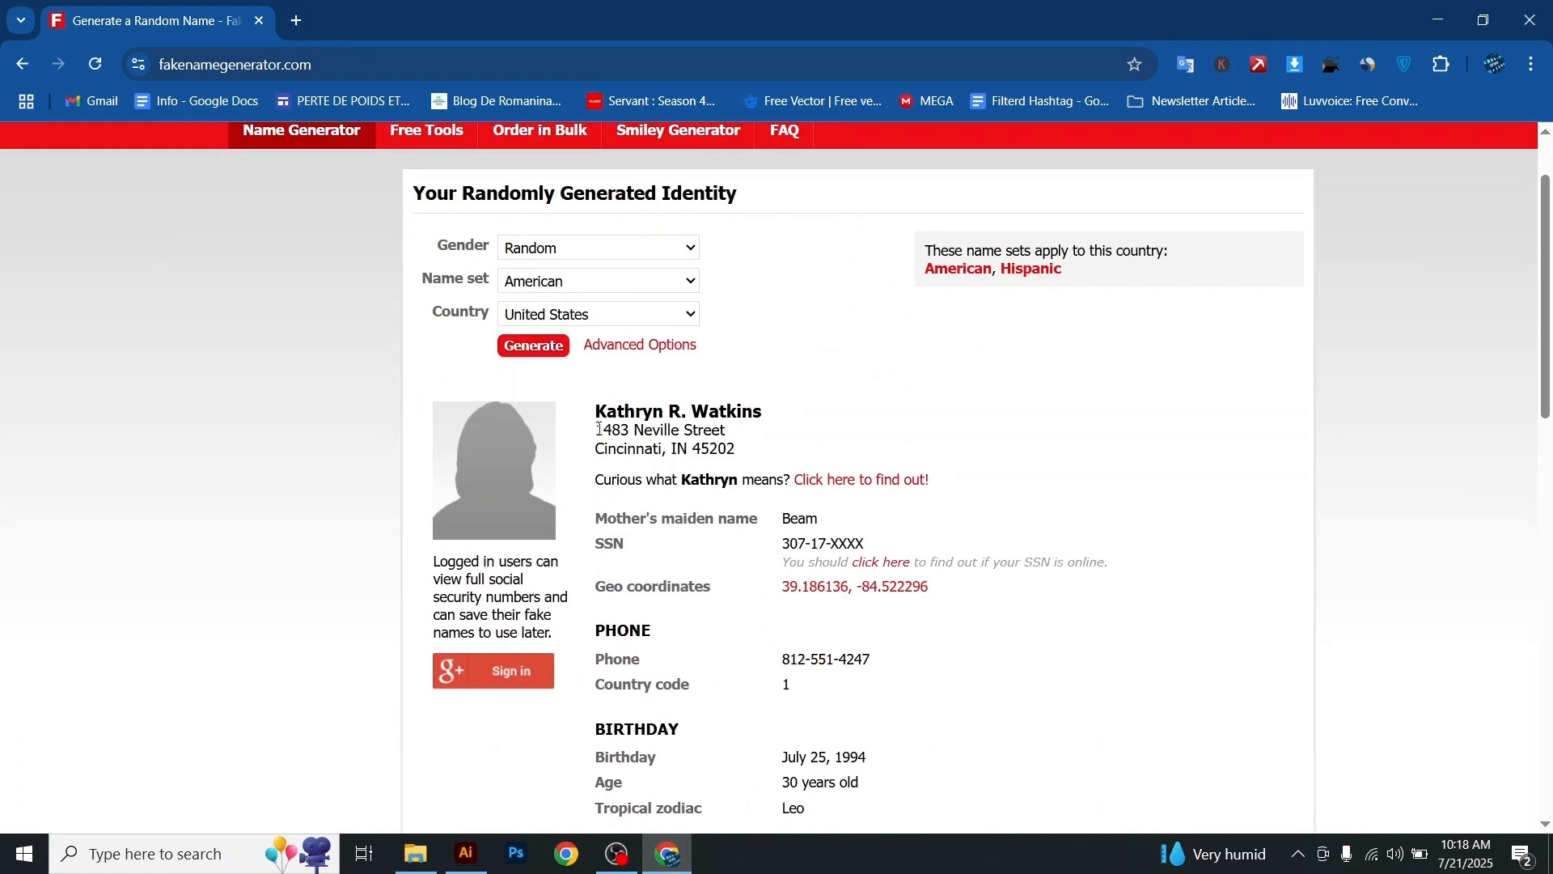
drag(600, 428, 734, 450)
right_click(711, 454)
click(727, 469)
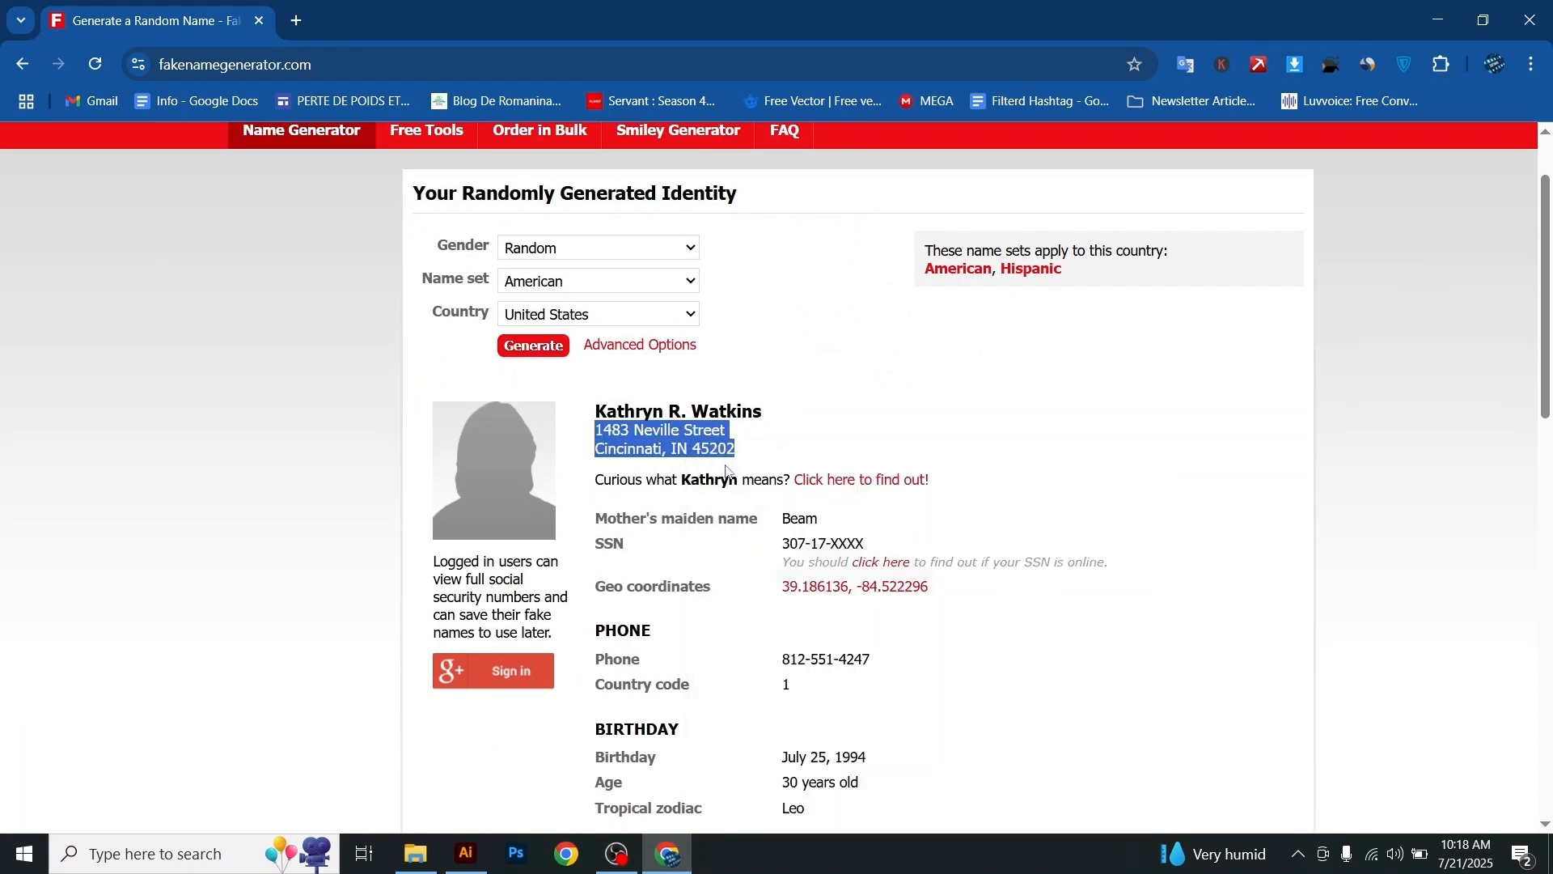
Step: Switch to Illustrator, paste the copied address as new text below the website and join its two lines into one
click(466, 853)
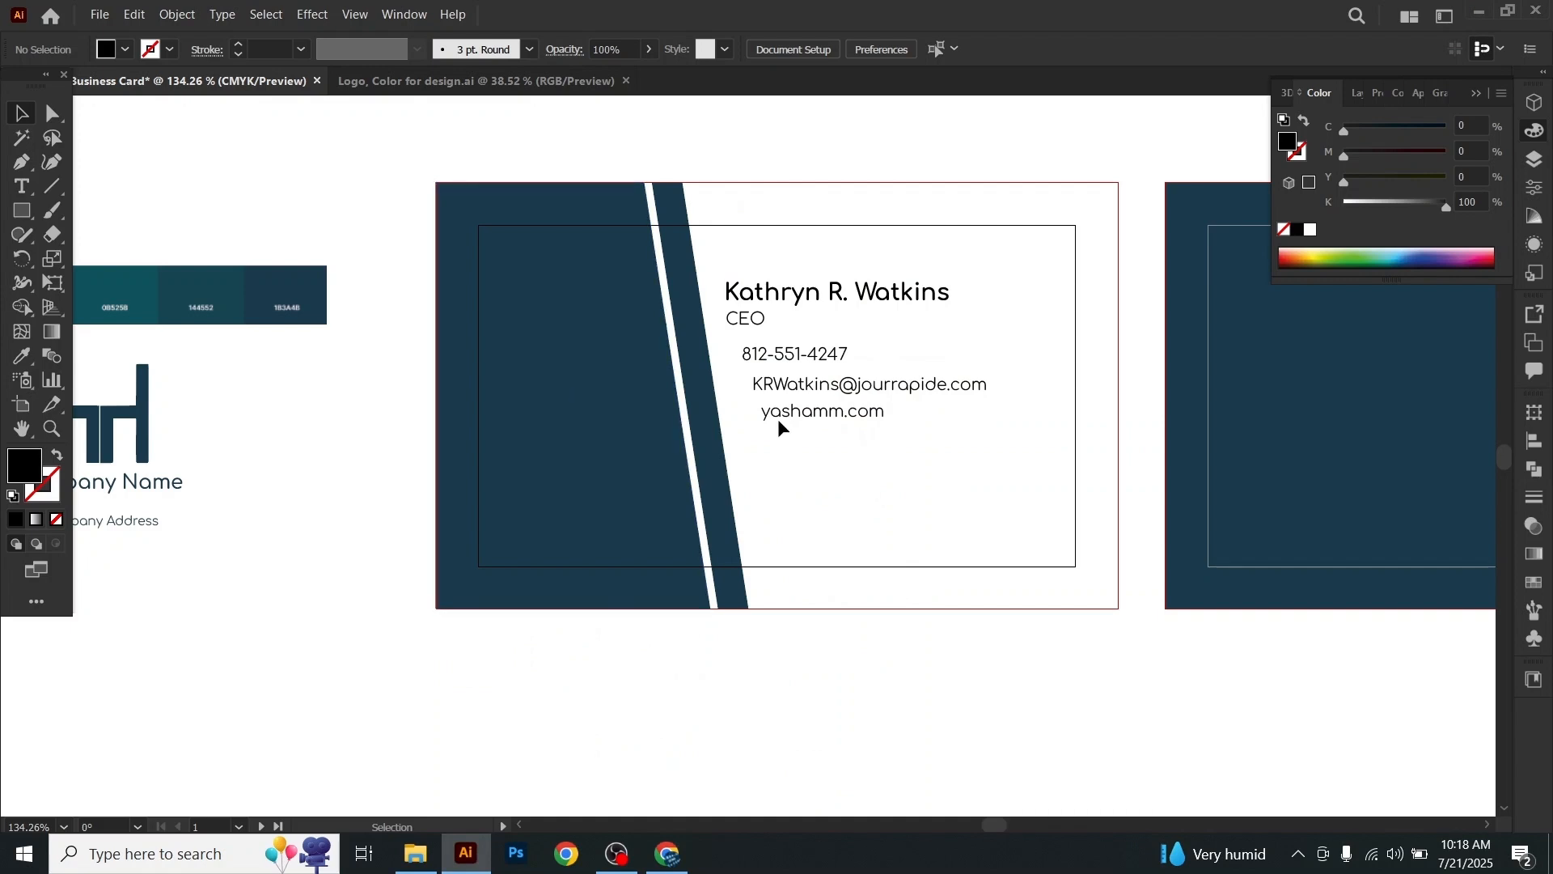
click(22, 186)
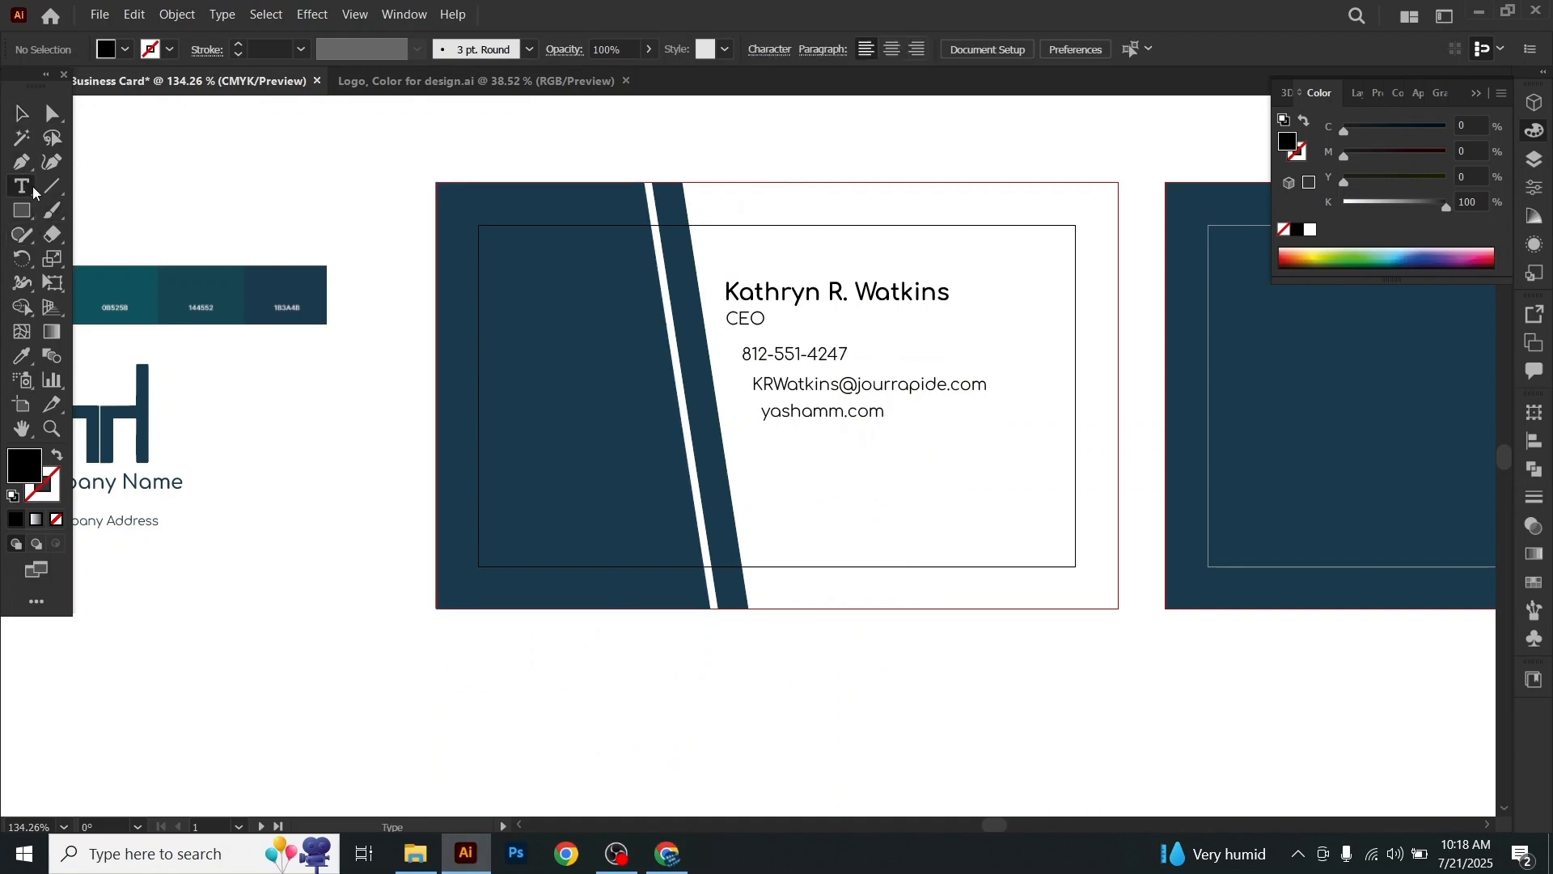
click(775, 438)
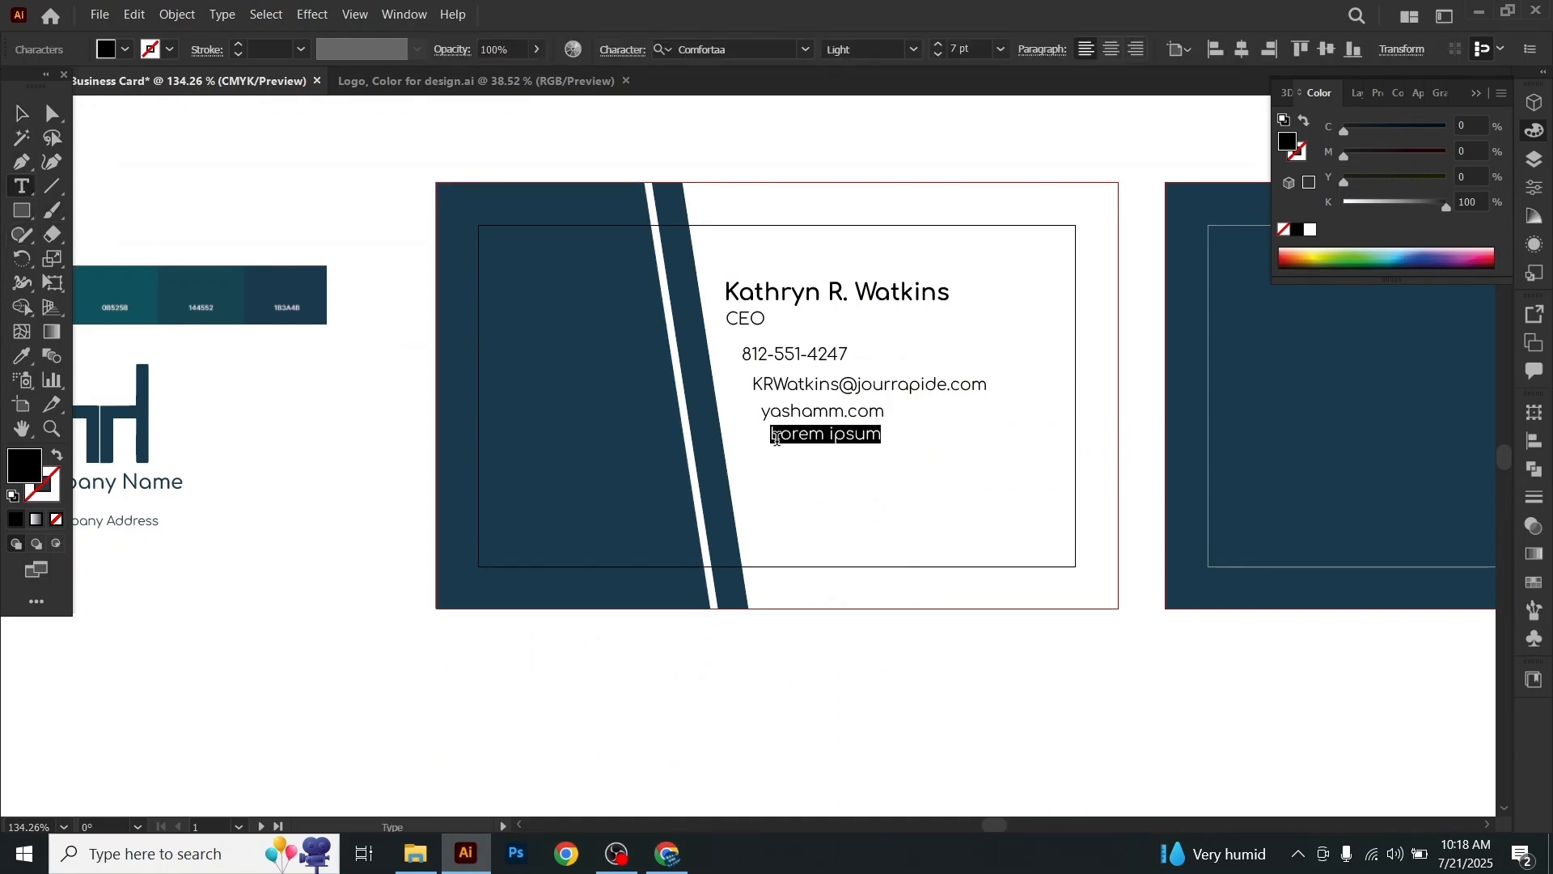
click(135, 14)
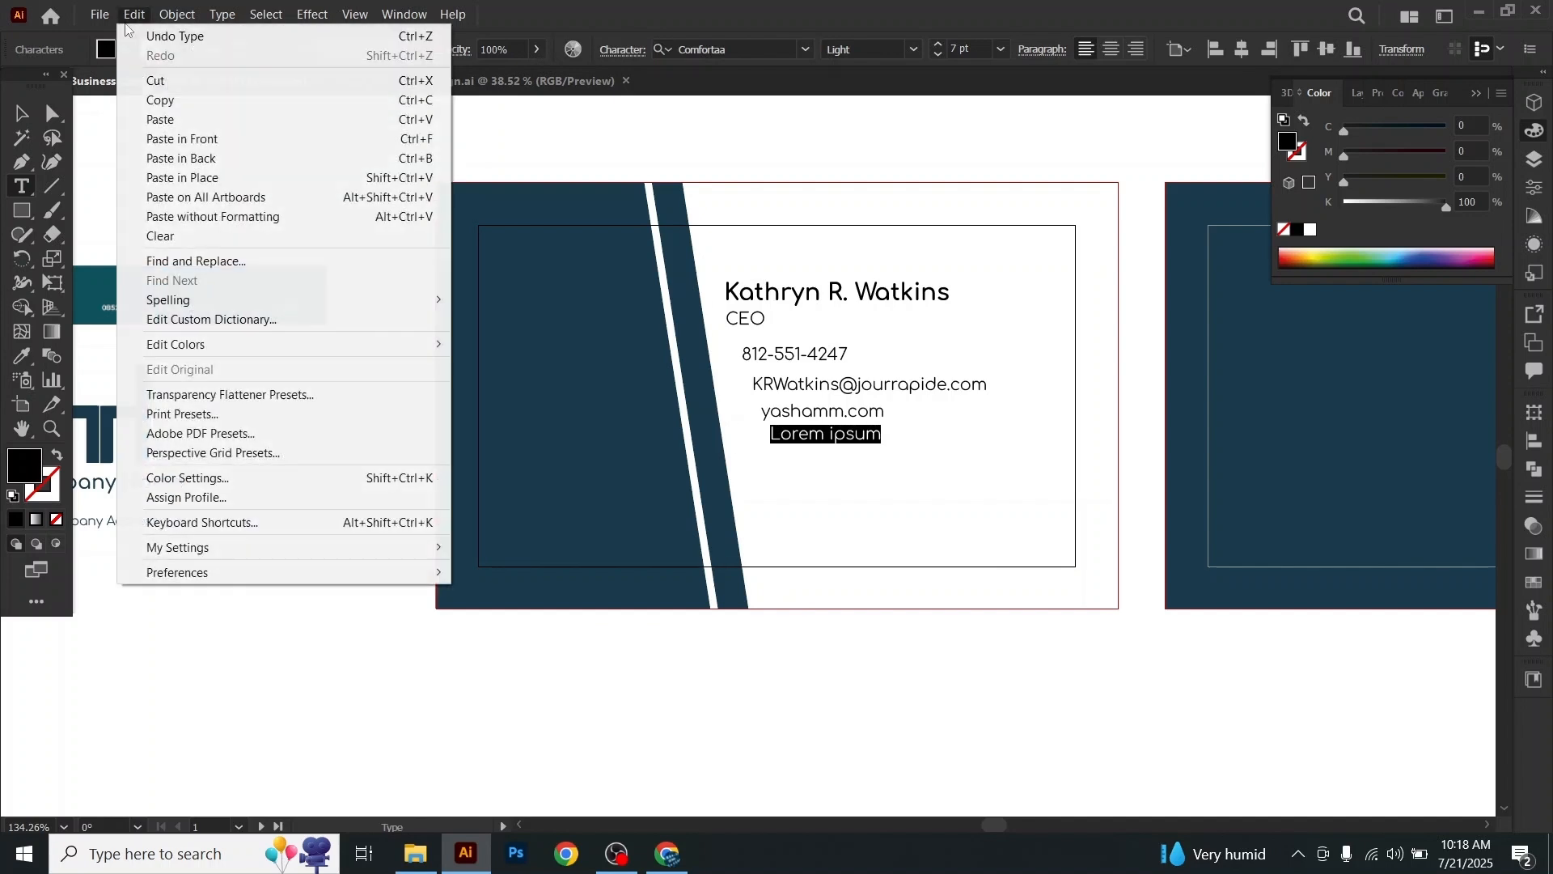
click(162, 118)
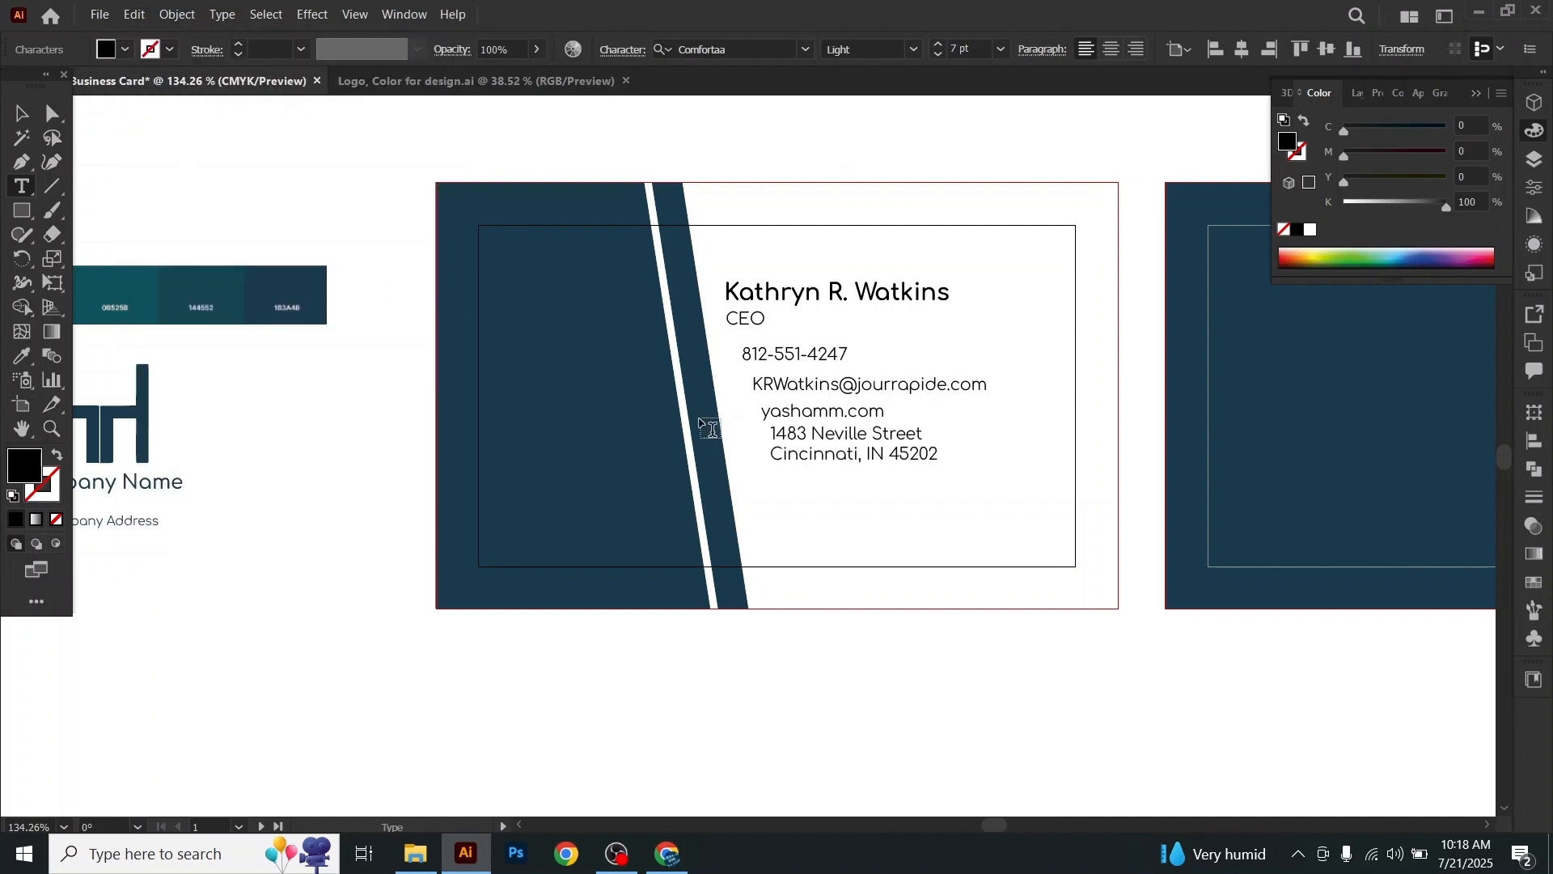
key(Delete)
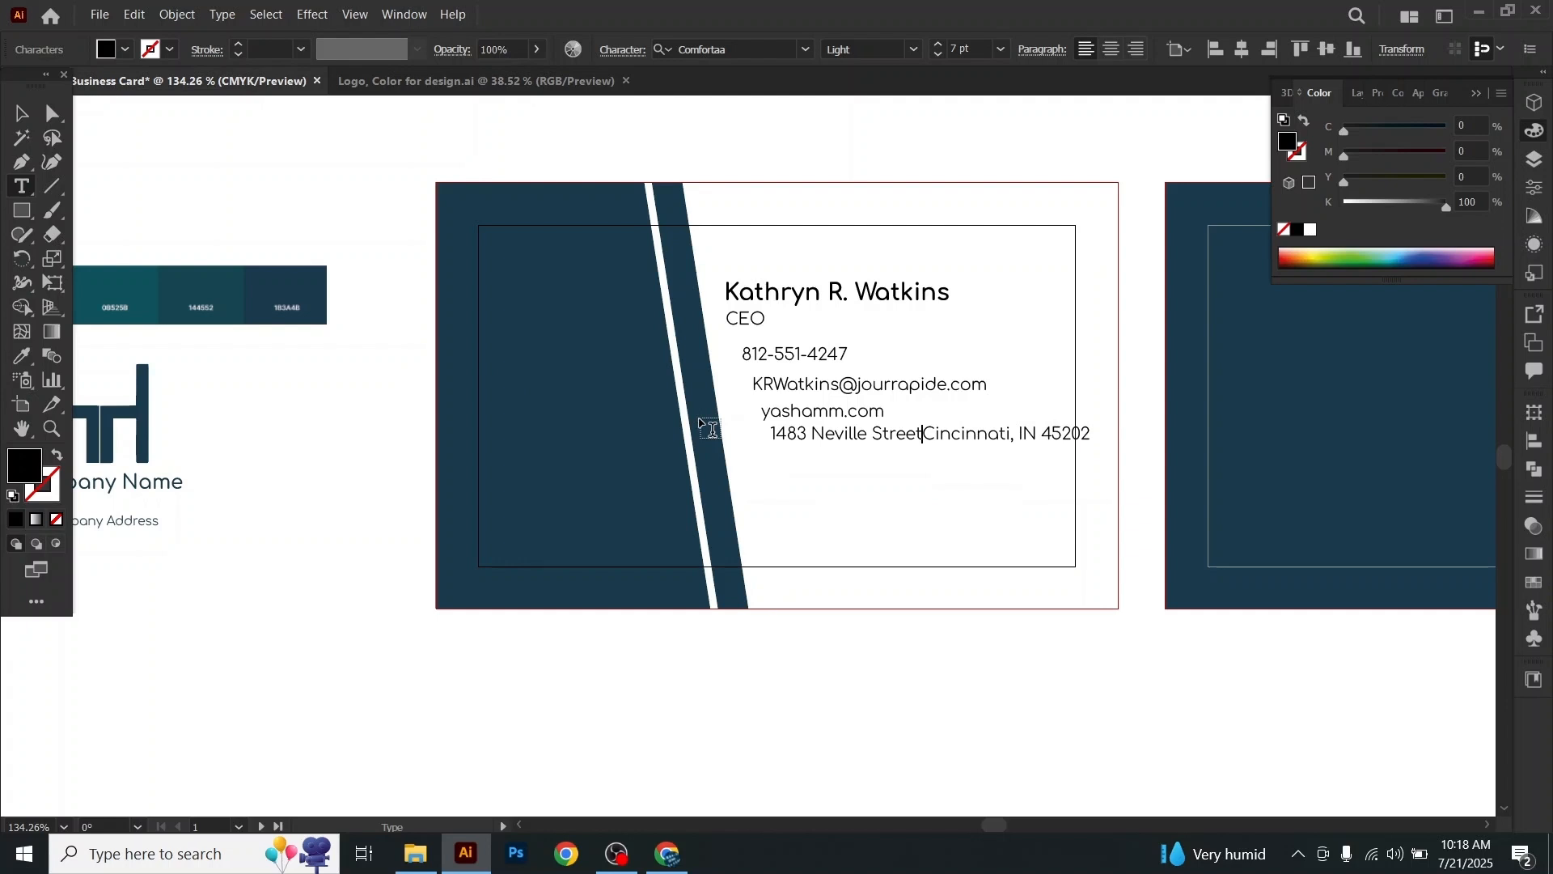
click(21, 114)
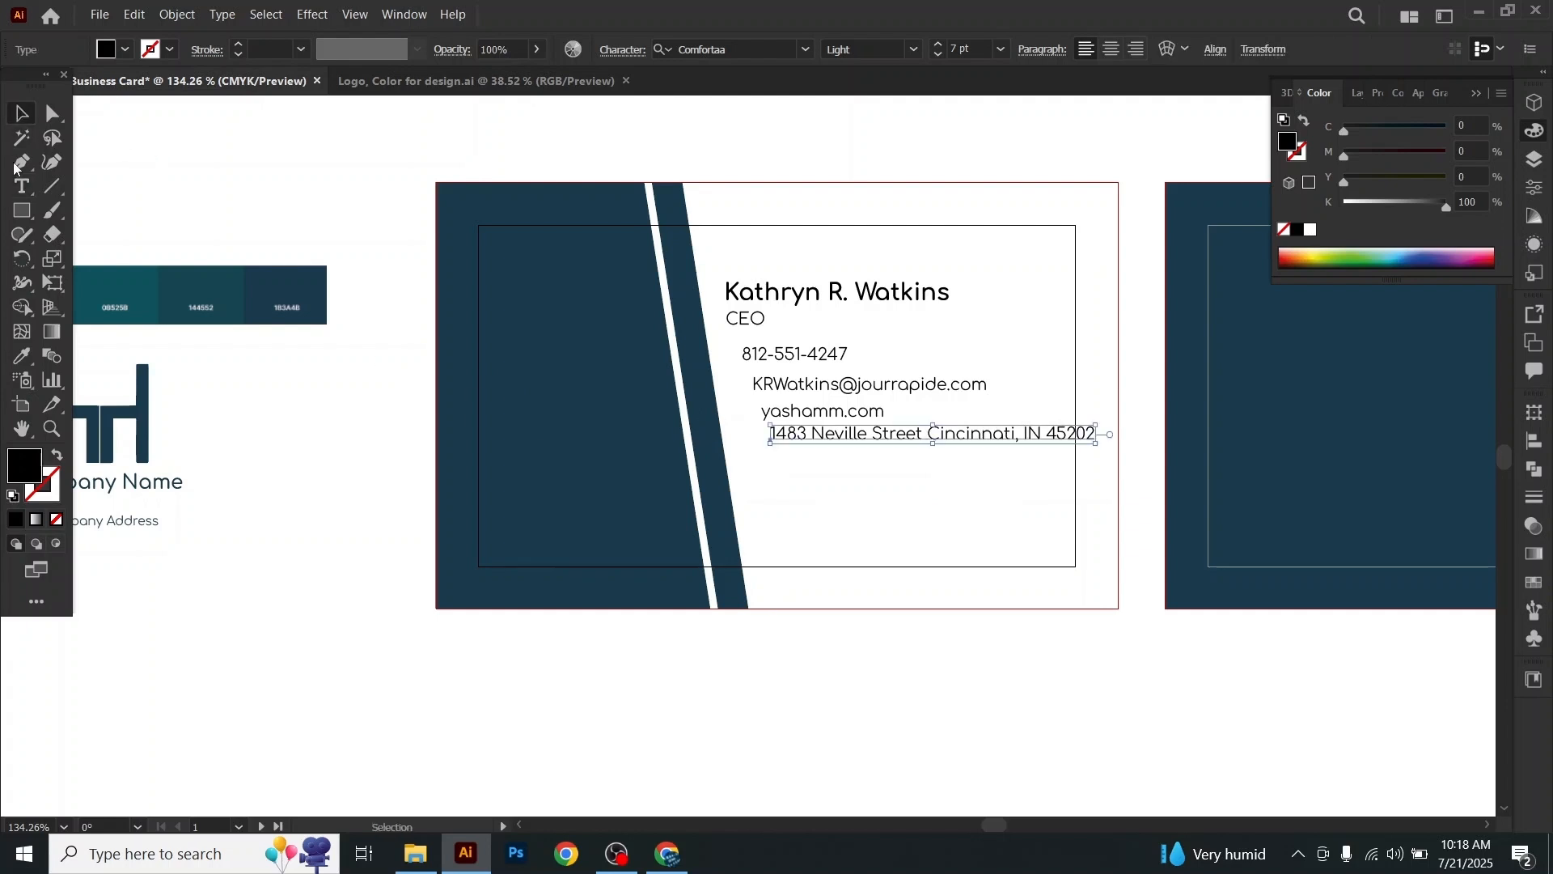
click(845, 520)
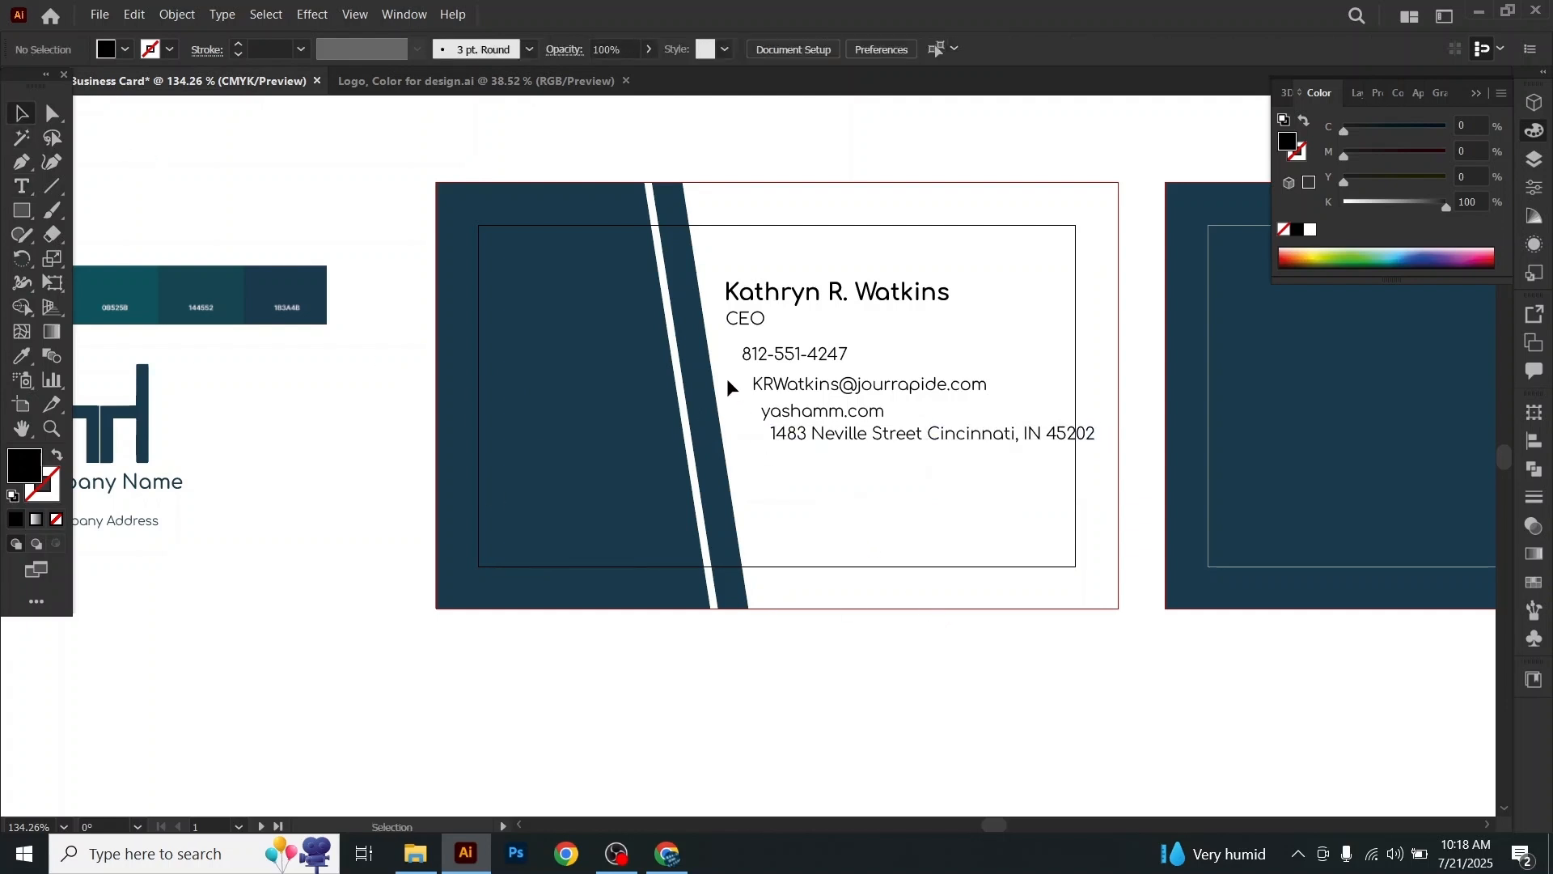
Step: Move the four contact lines down from the CEO title and lower the address line slightly to even out the spacing
drag(822, 438, 813, 467)
click(908, 542)
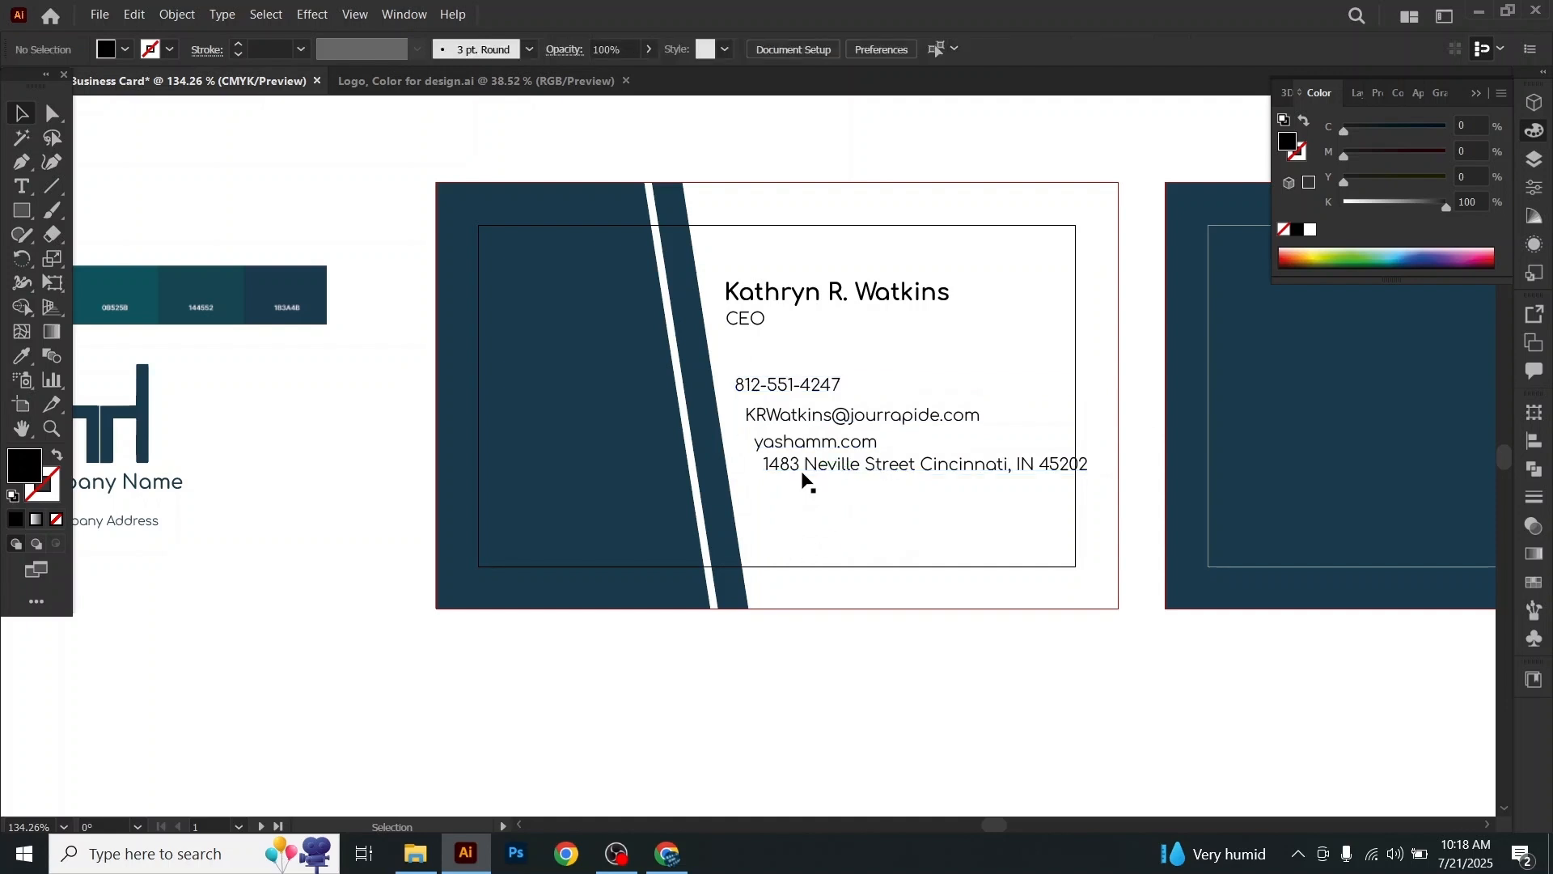
drag(797, 472, 798, 480)
click(769, 499)
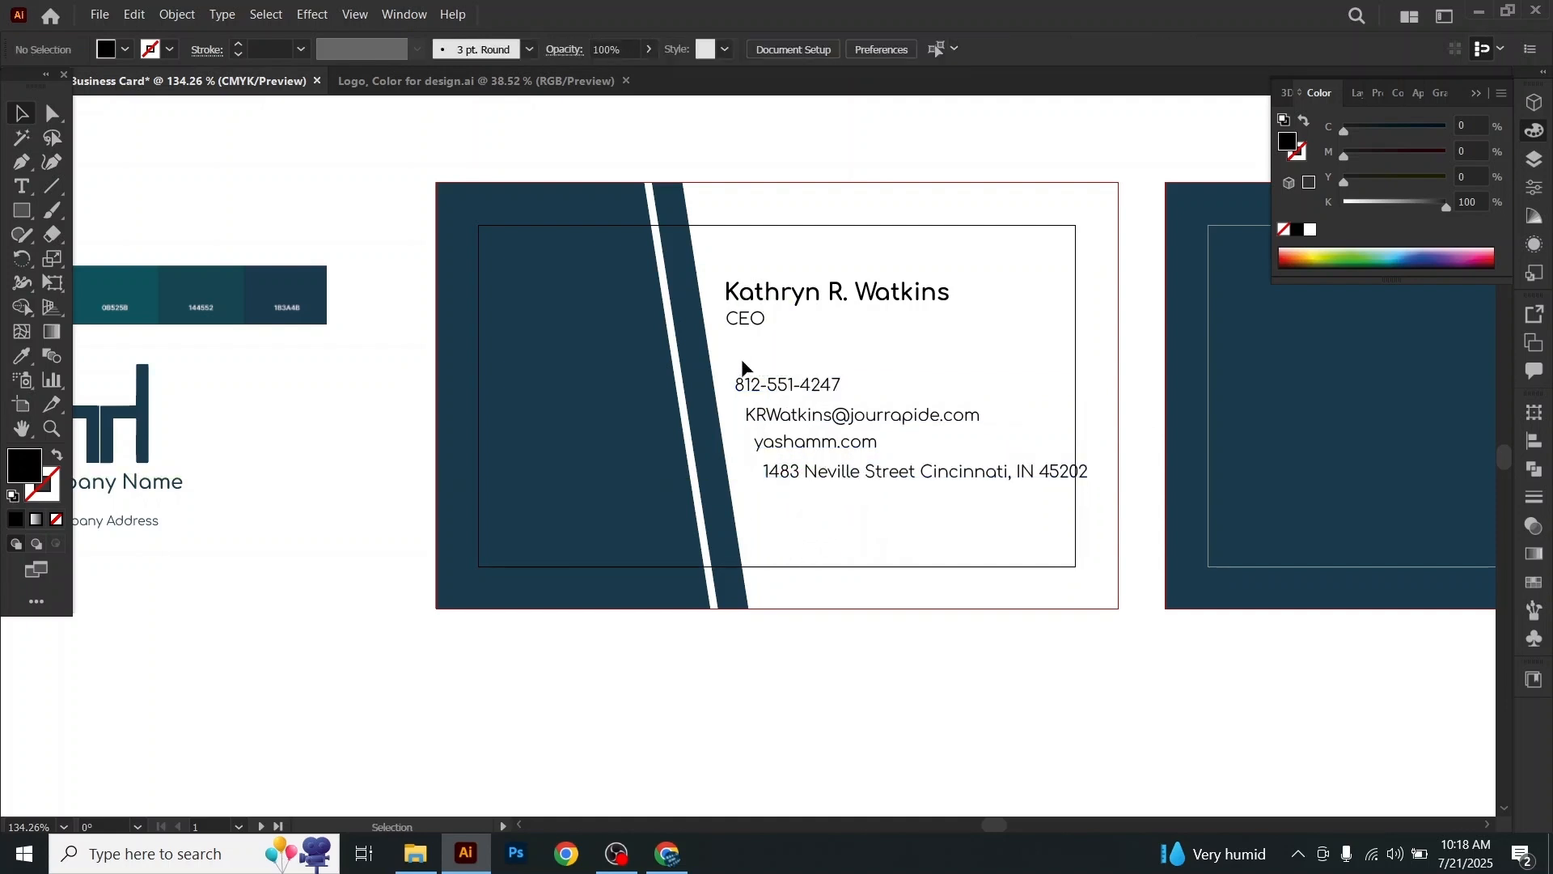
click(840, 493)
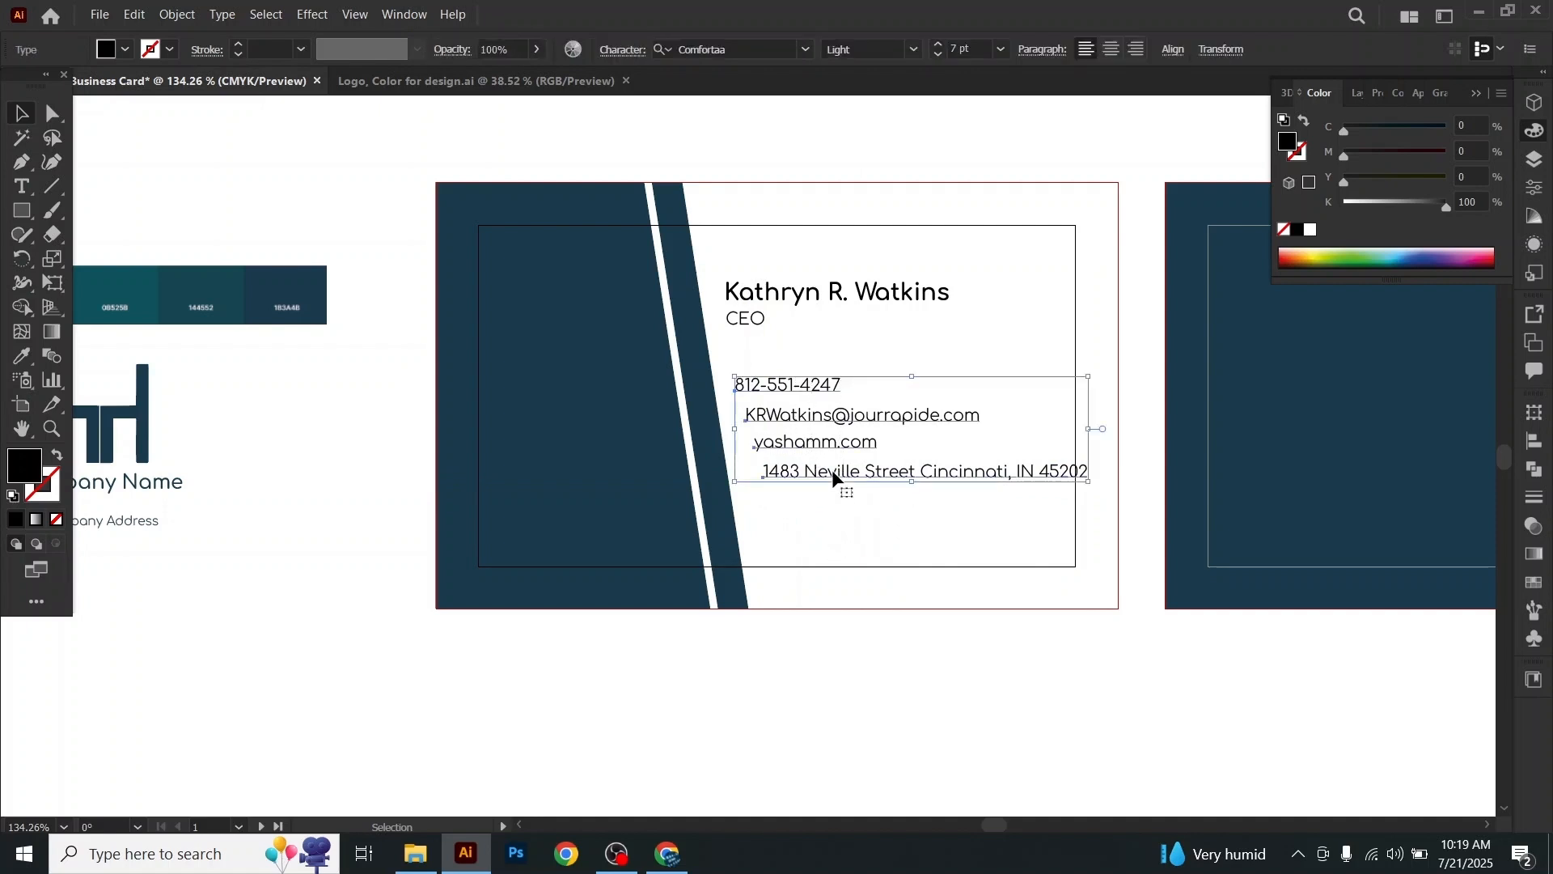
drag(833, 474, 831, 485)
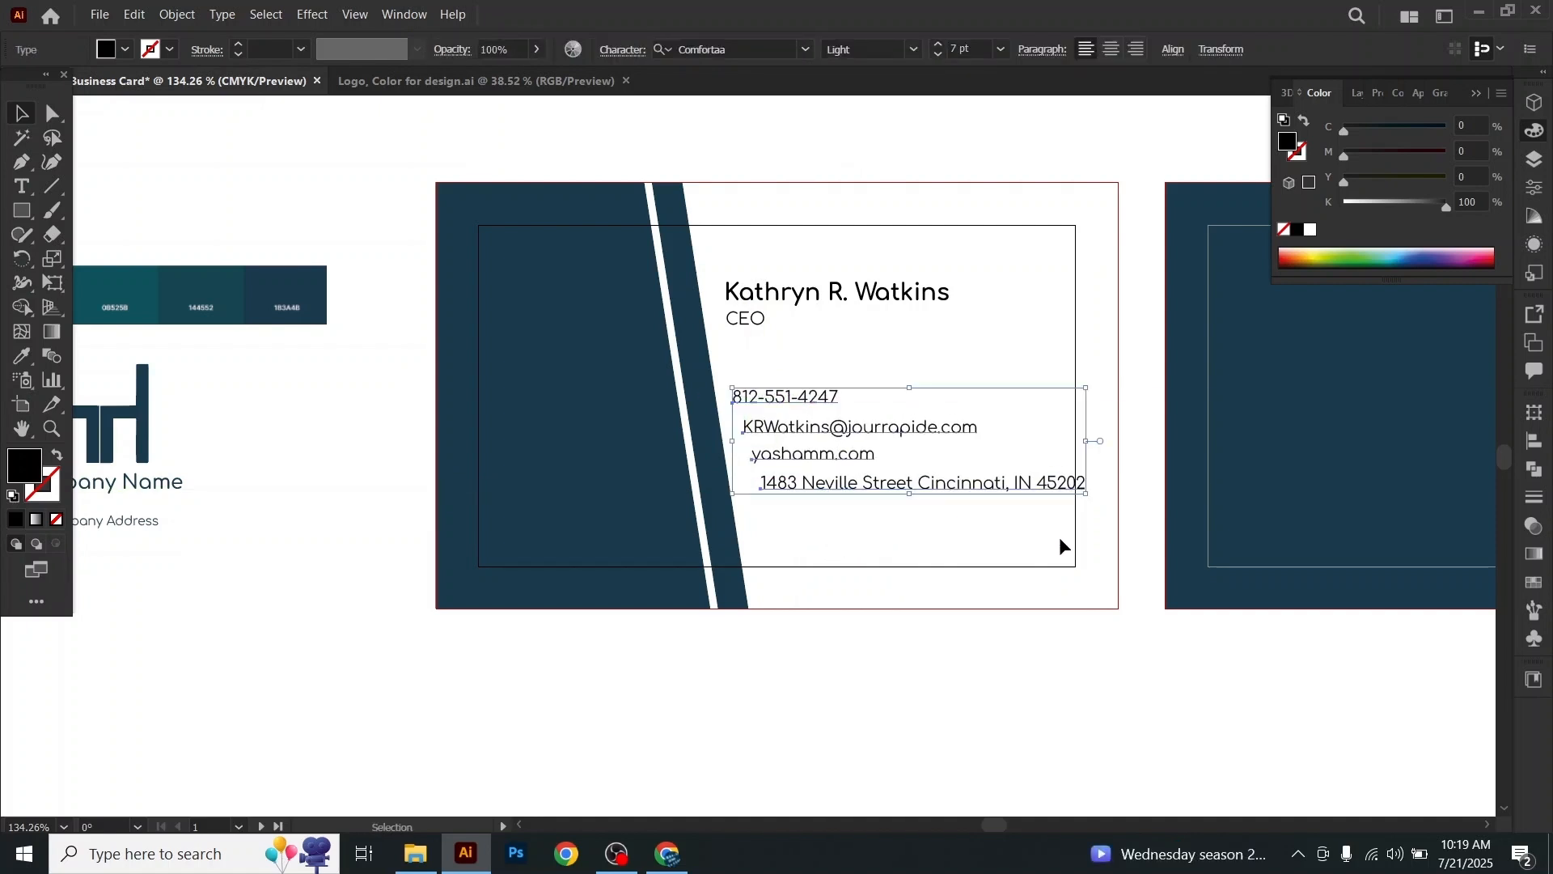
click(915, 553)
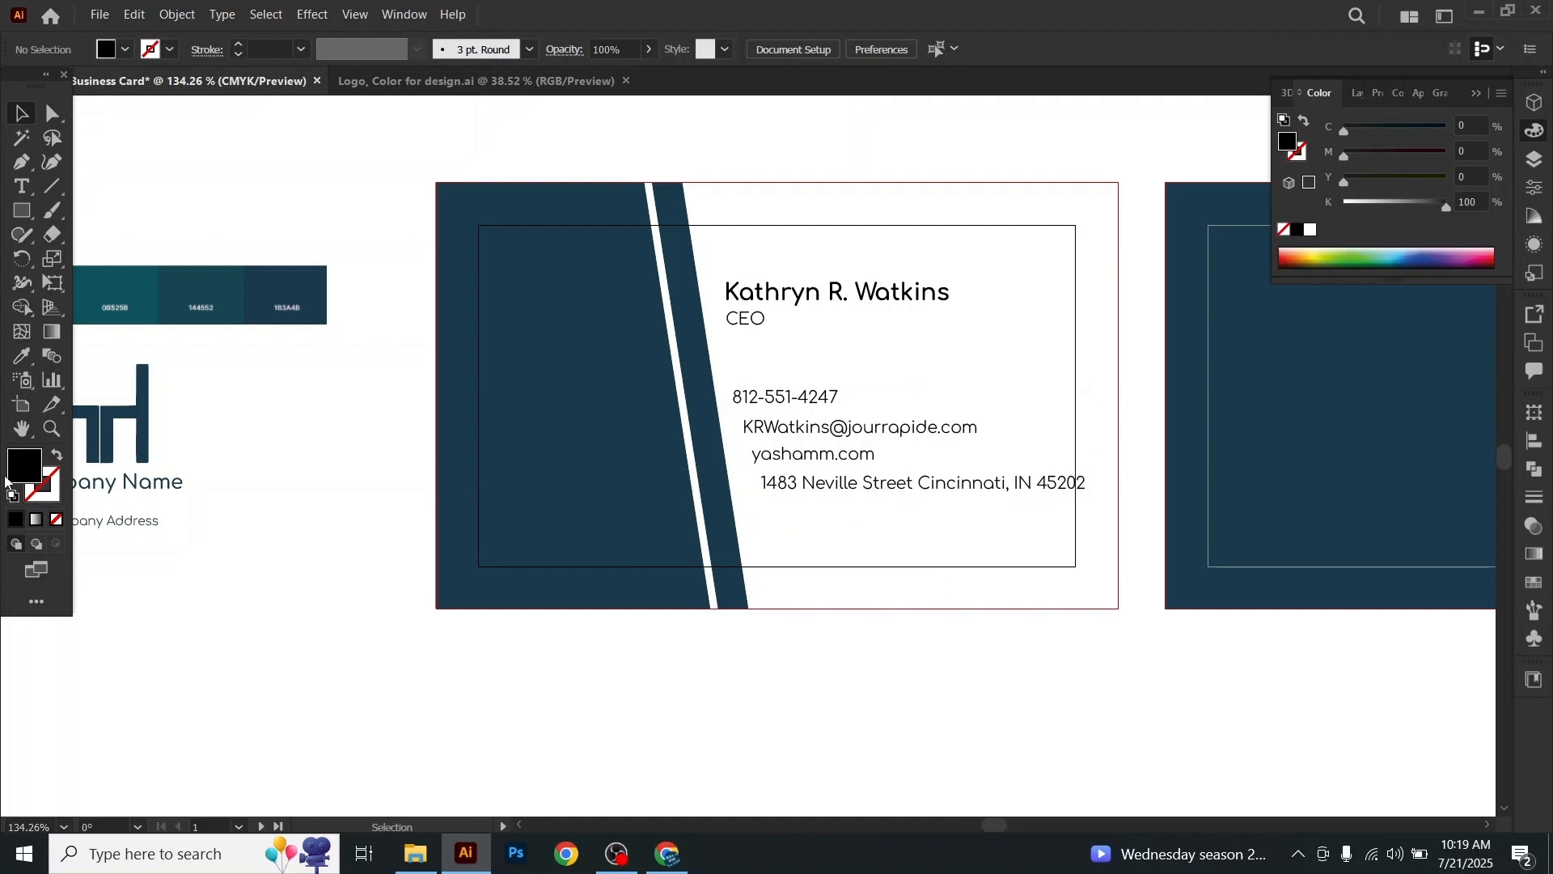
Step: Duplicate the narrow navy slanted strip in front and shift the copy slightly right, overlapping the original
click(45, 432)
drag(728, 401, 846, 456)
click(23, 426)
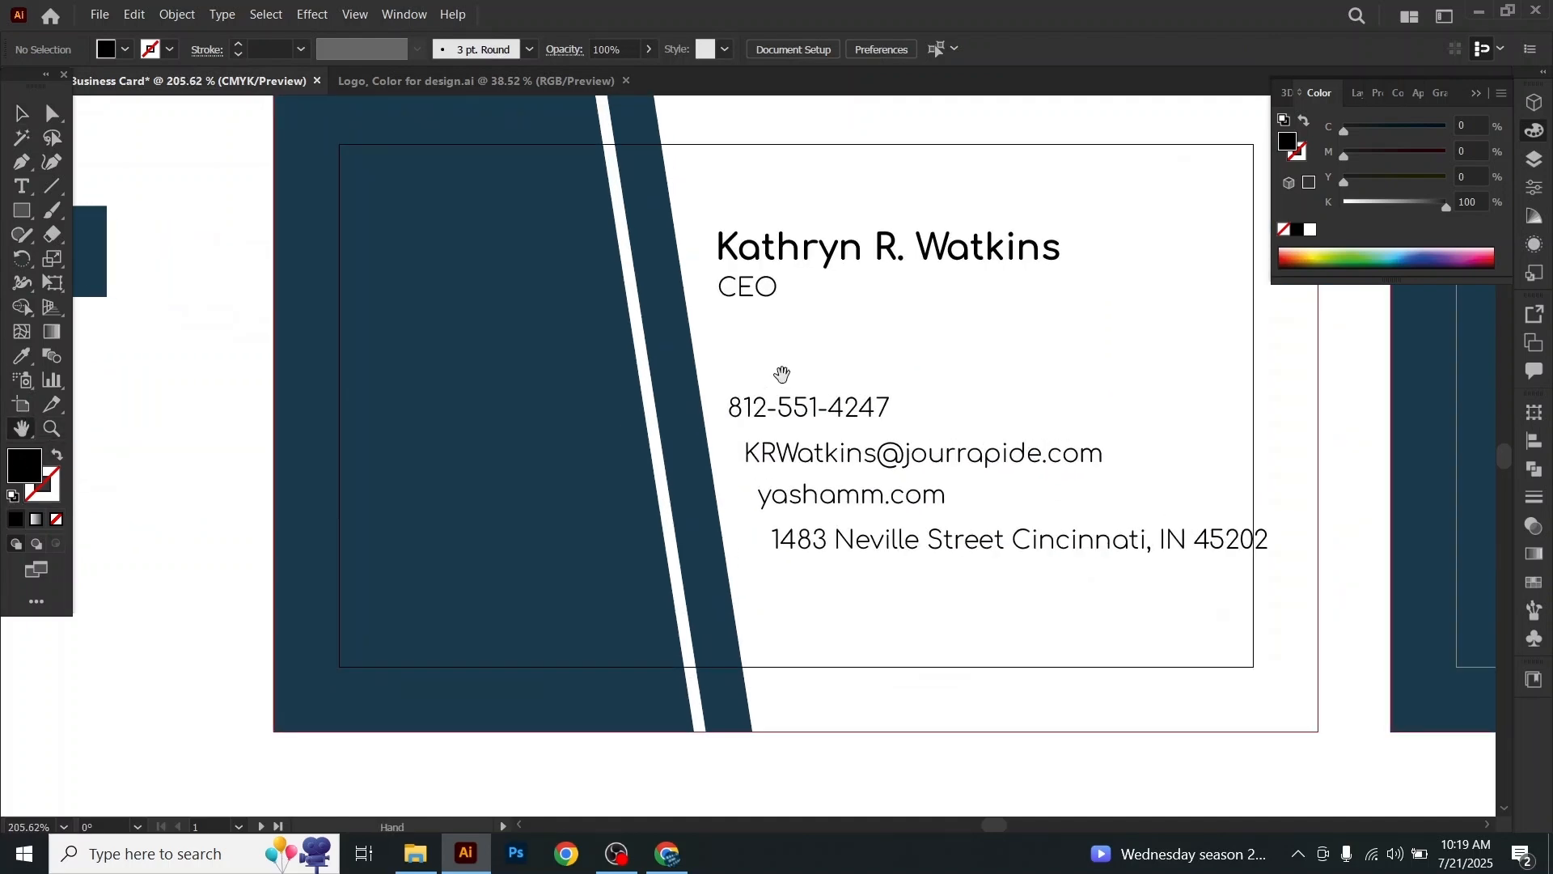
drag(808, 362, 805, 393)
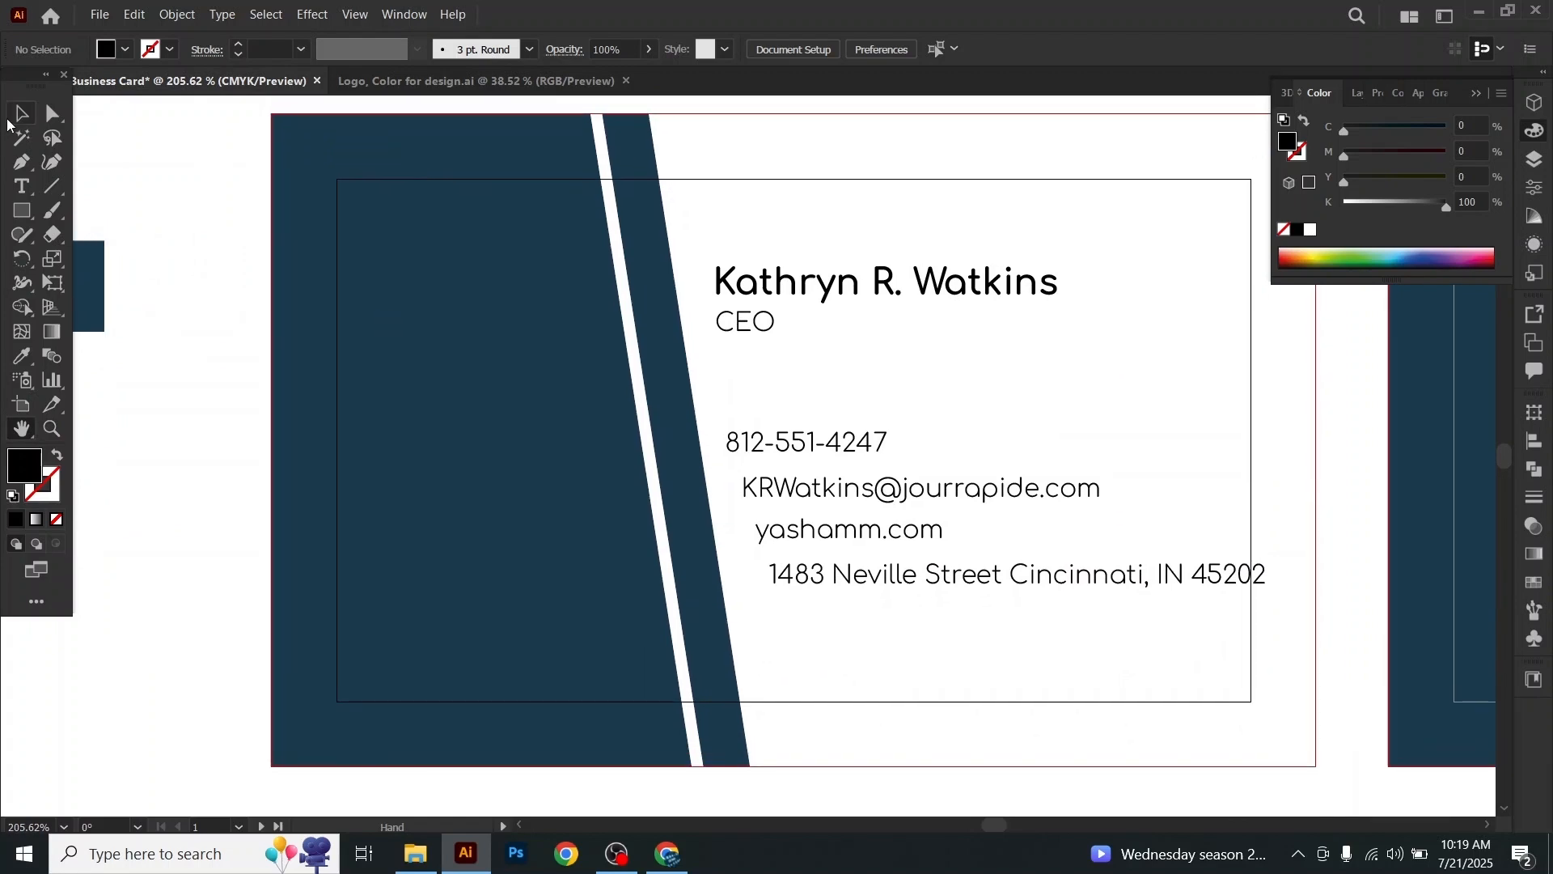
click(21, 115)
click(679, 441)
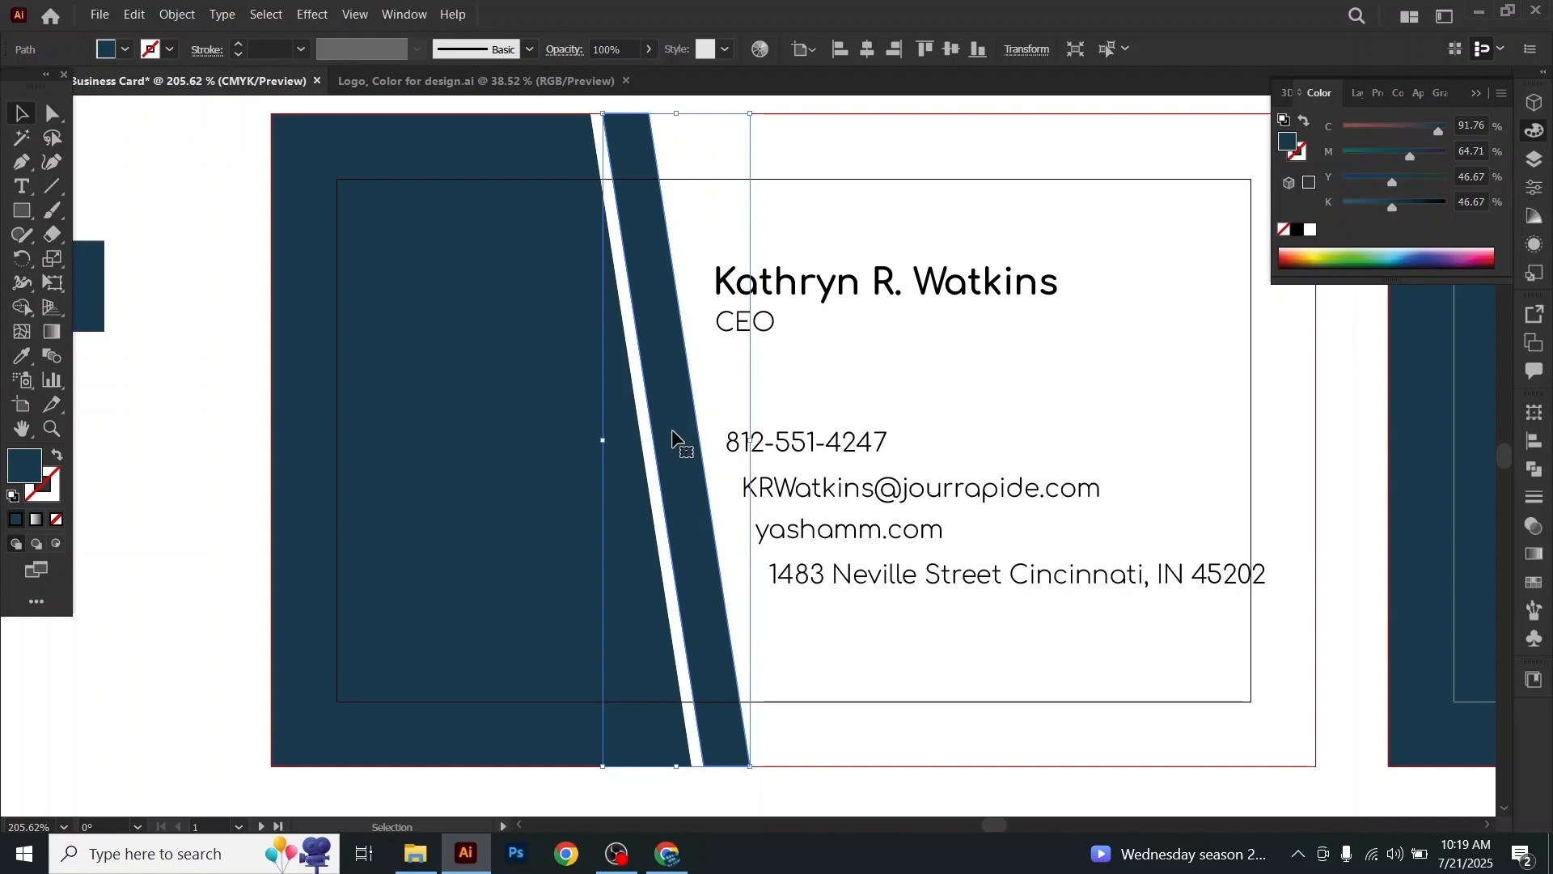
click(138, 22)
click(168, 100)
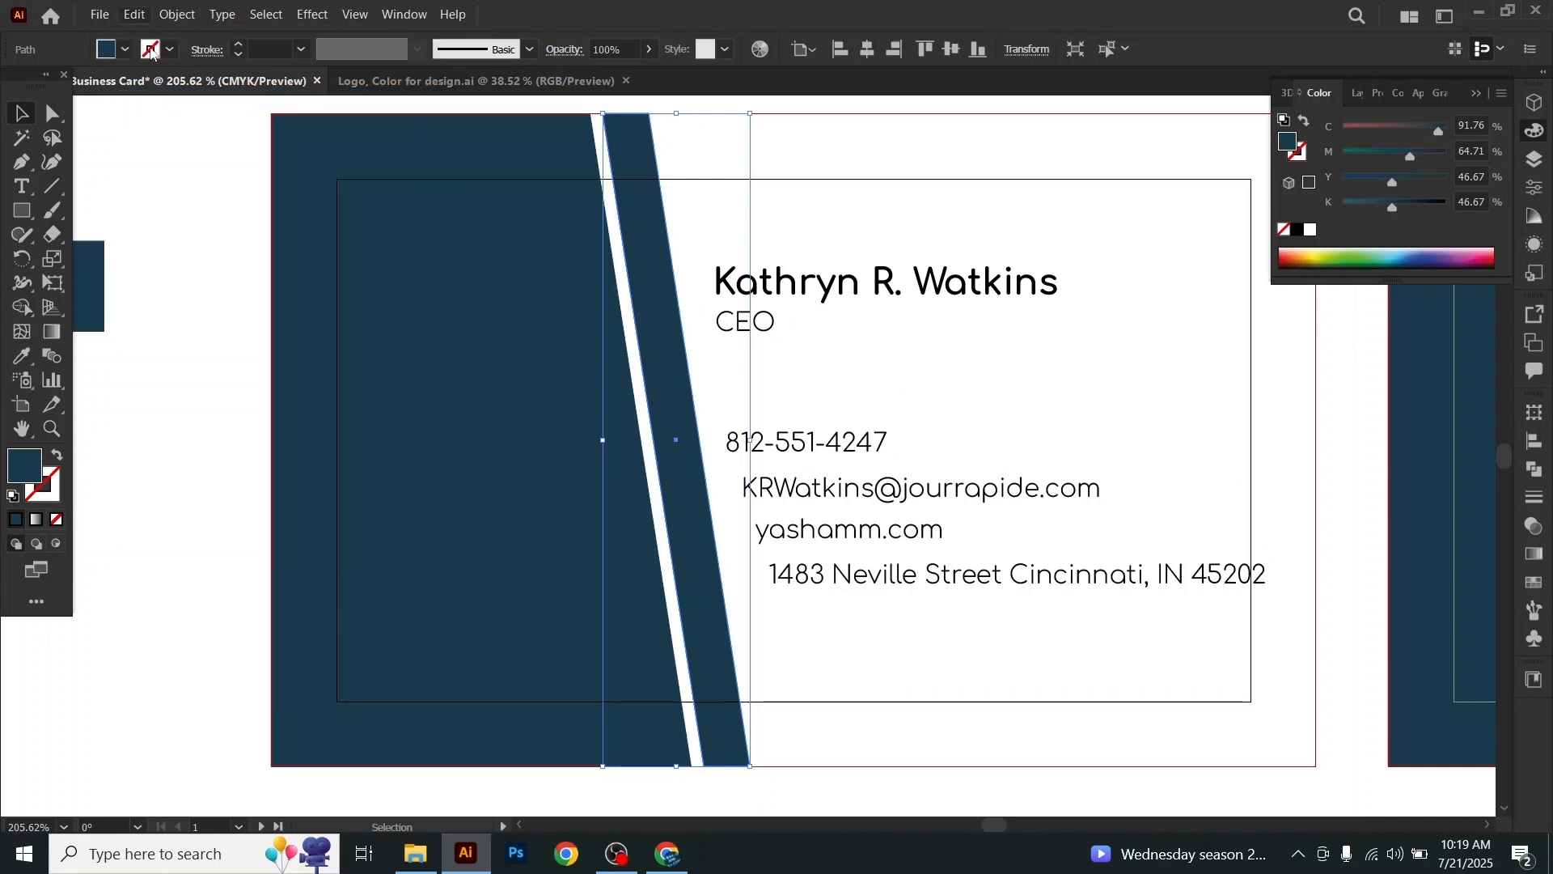
click(146, 17)
click(182, 138)
drag(696, 546, 711, 550)
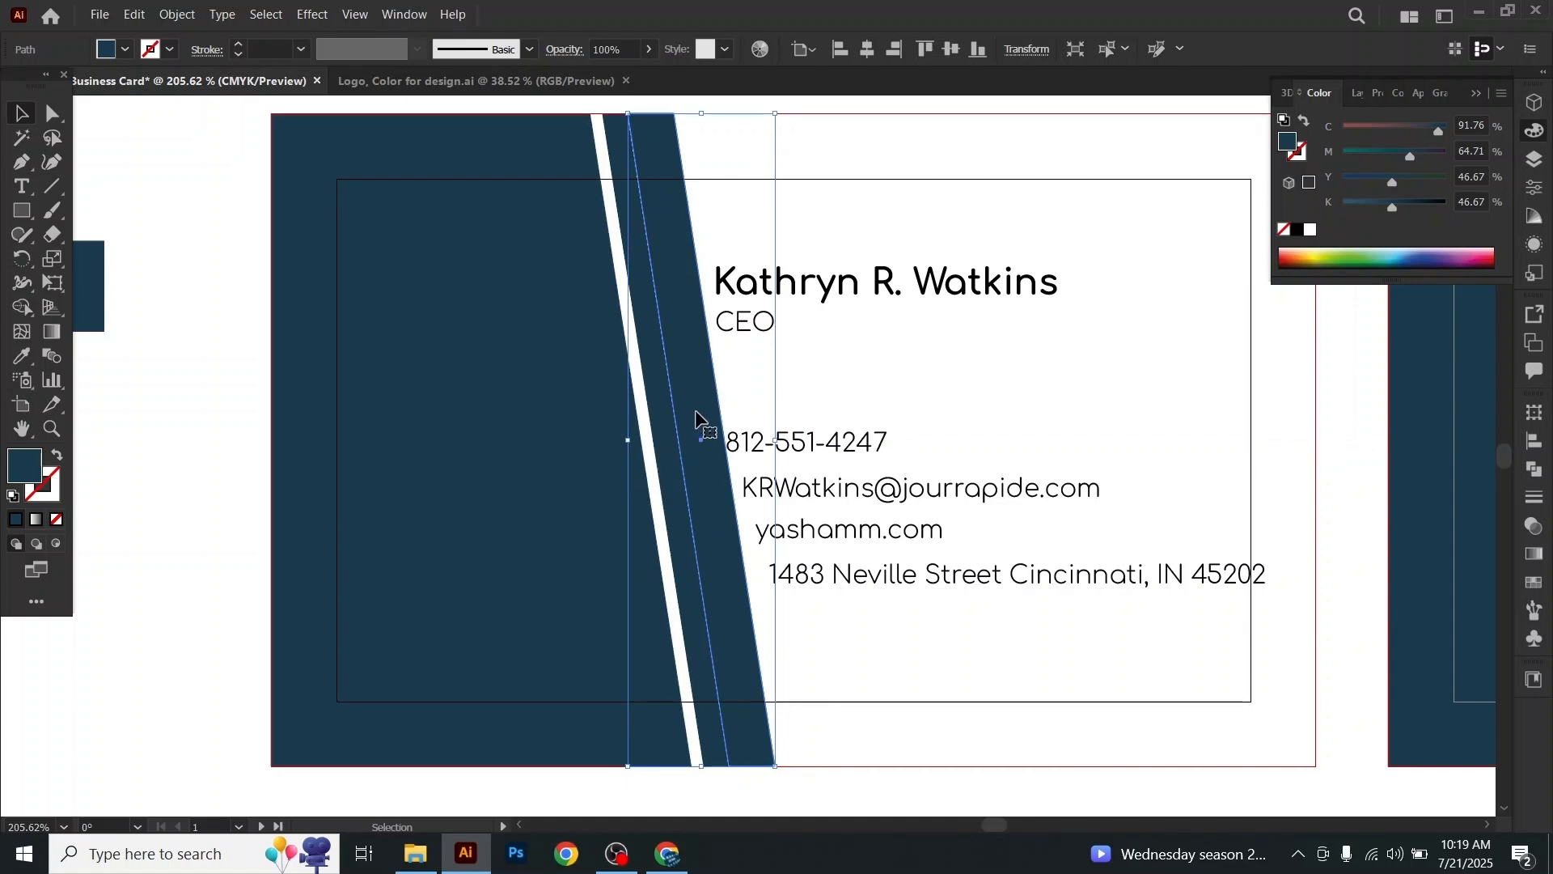
drag(698, 399, 704, 400)
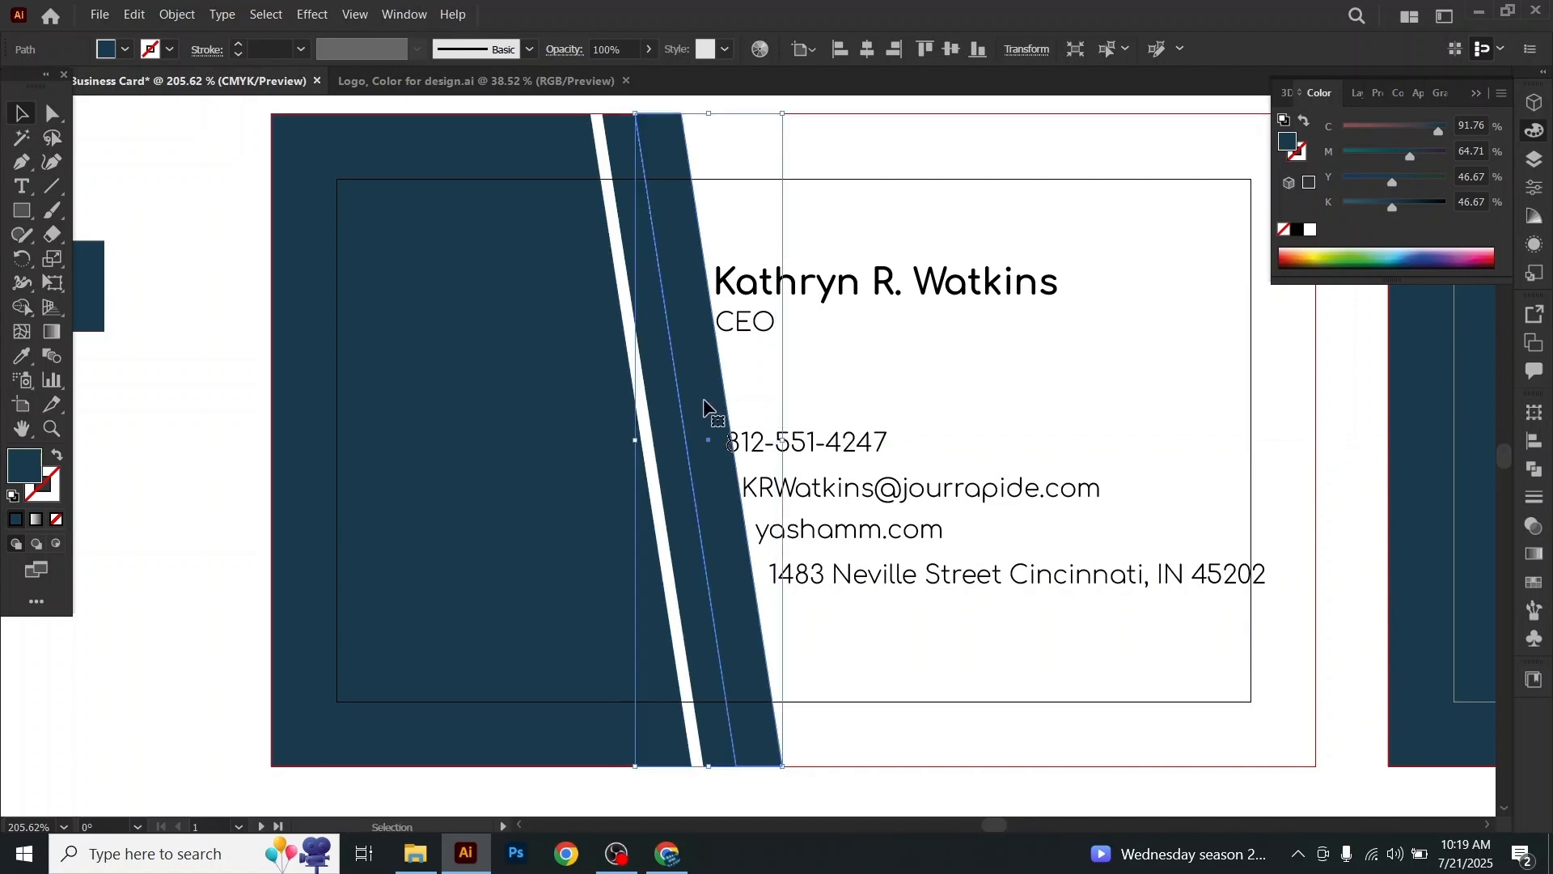
click(919, 377)
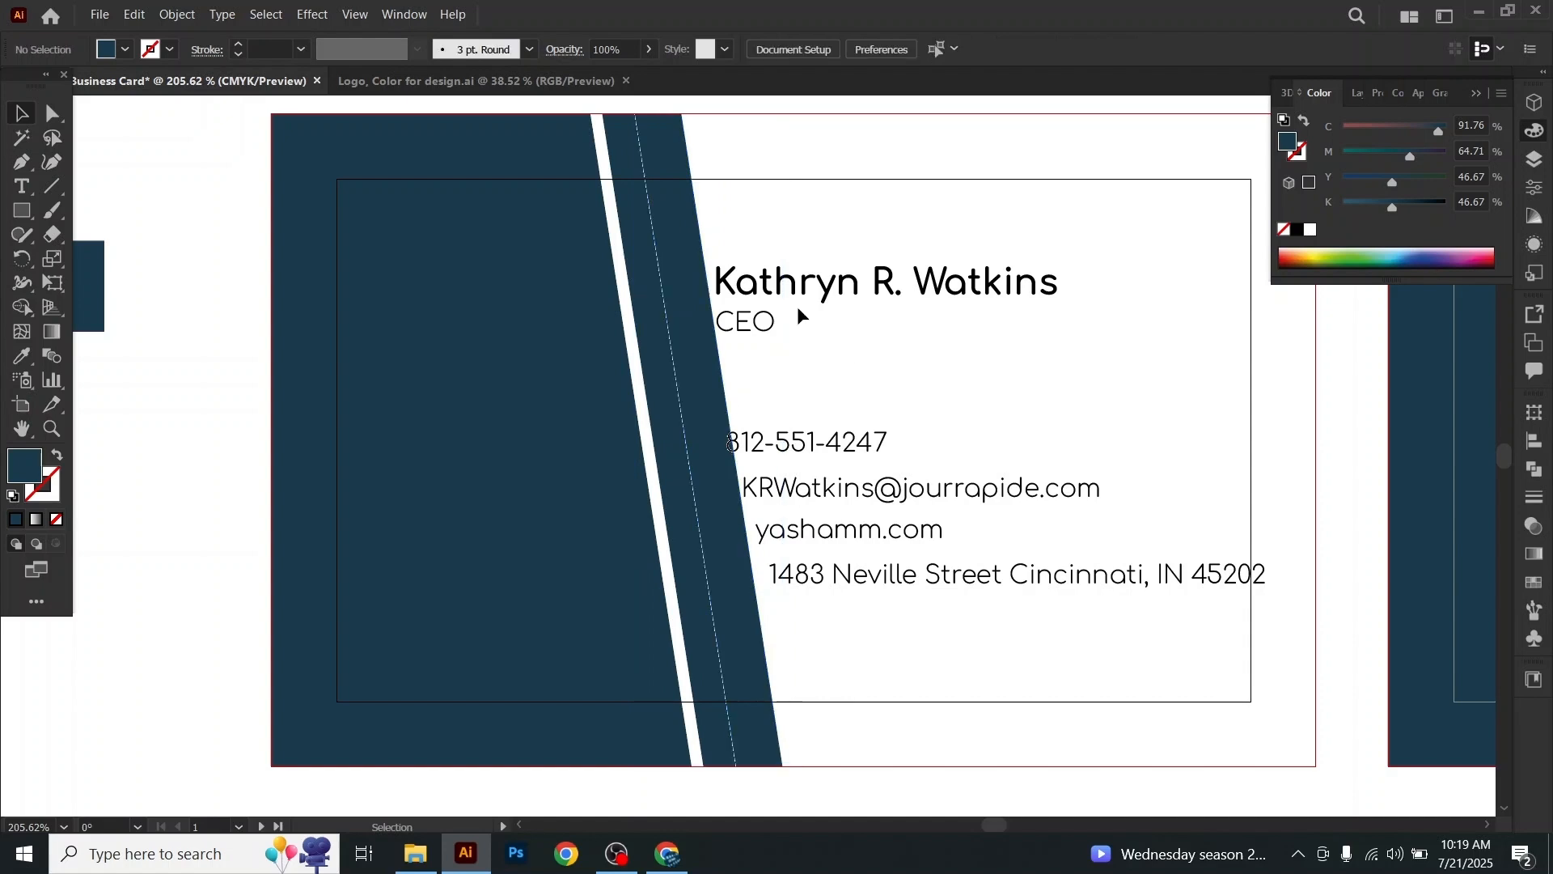
Step: Align the name and the CEO title beneath it with the slanted edge of the duplicated navy strip
drag(792, 286, 787, 286)
click(813, 346)
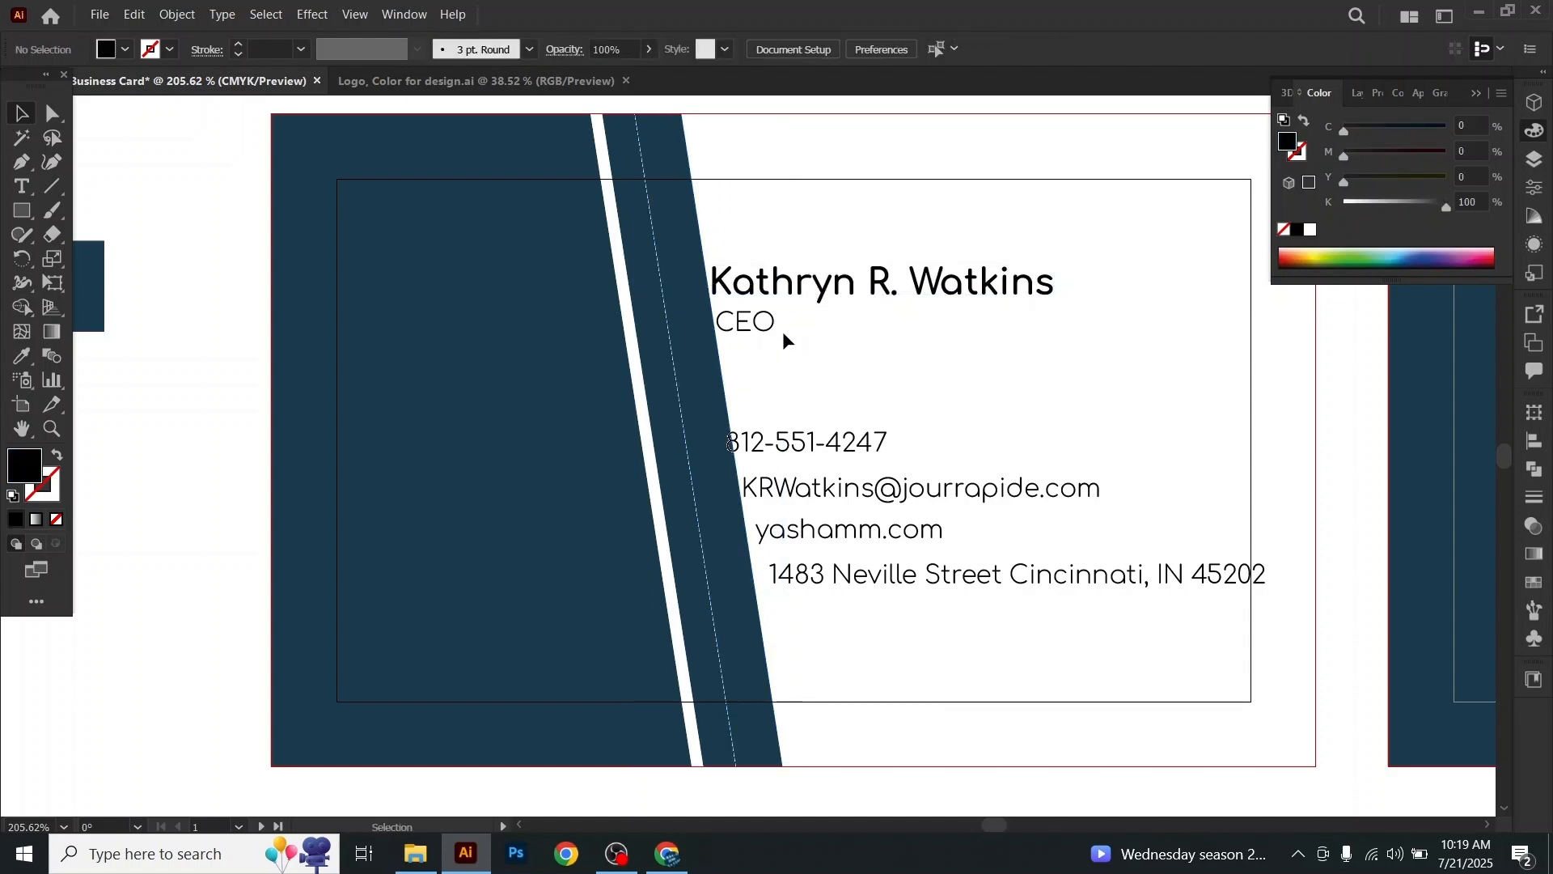
click(772, 327)
key(Left)
key(Left)
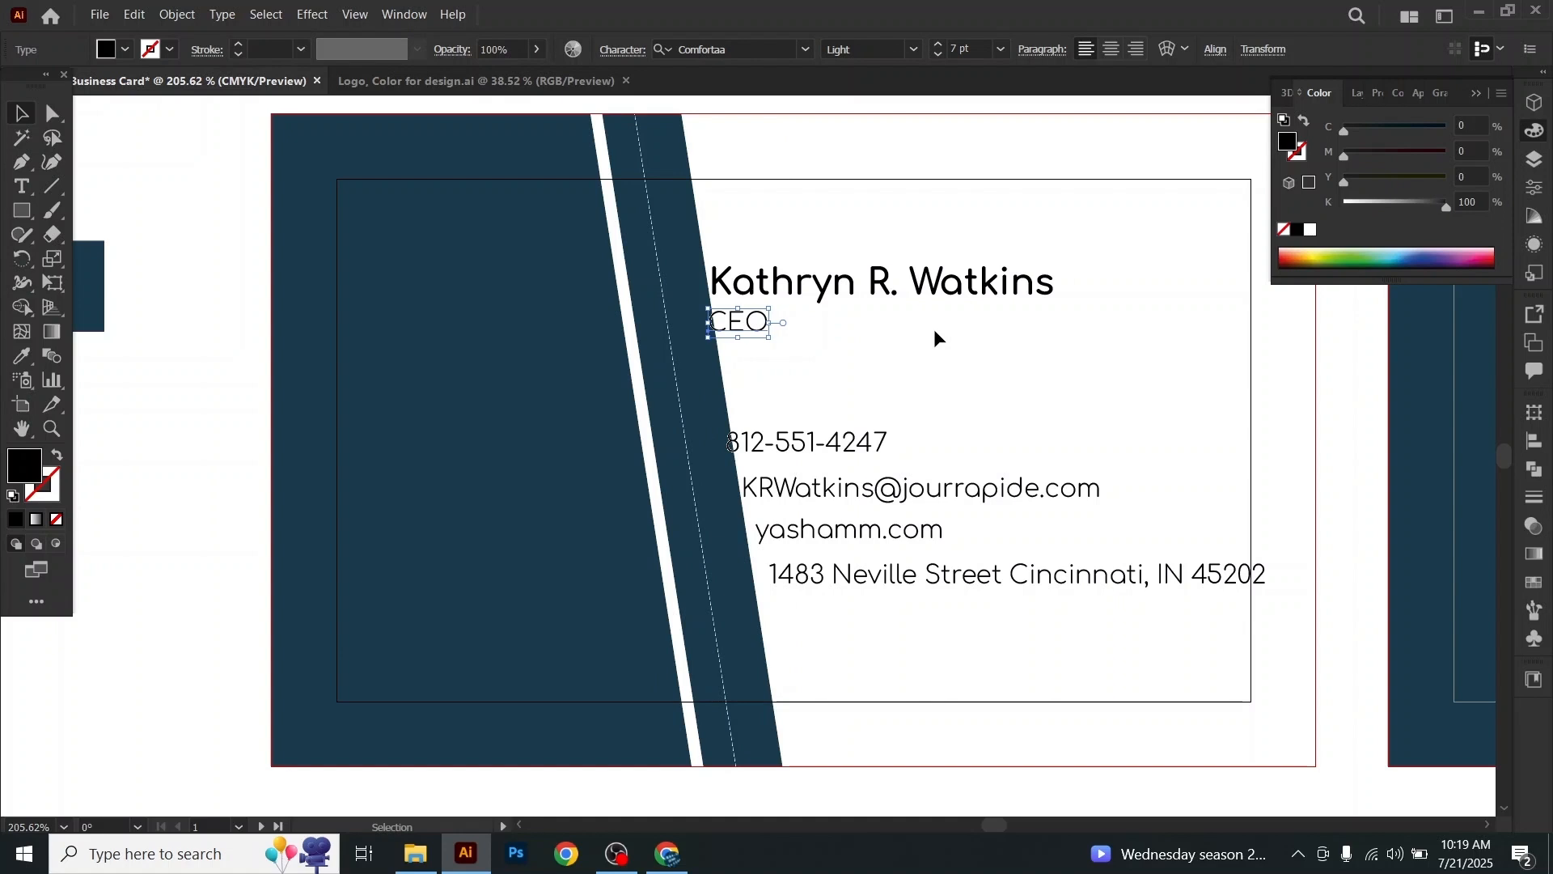
key(Right)
key(Right)
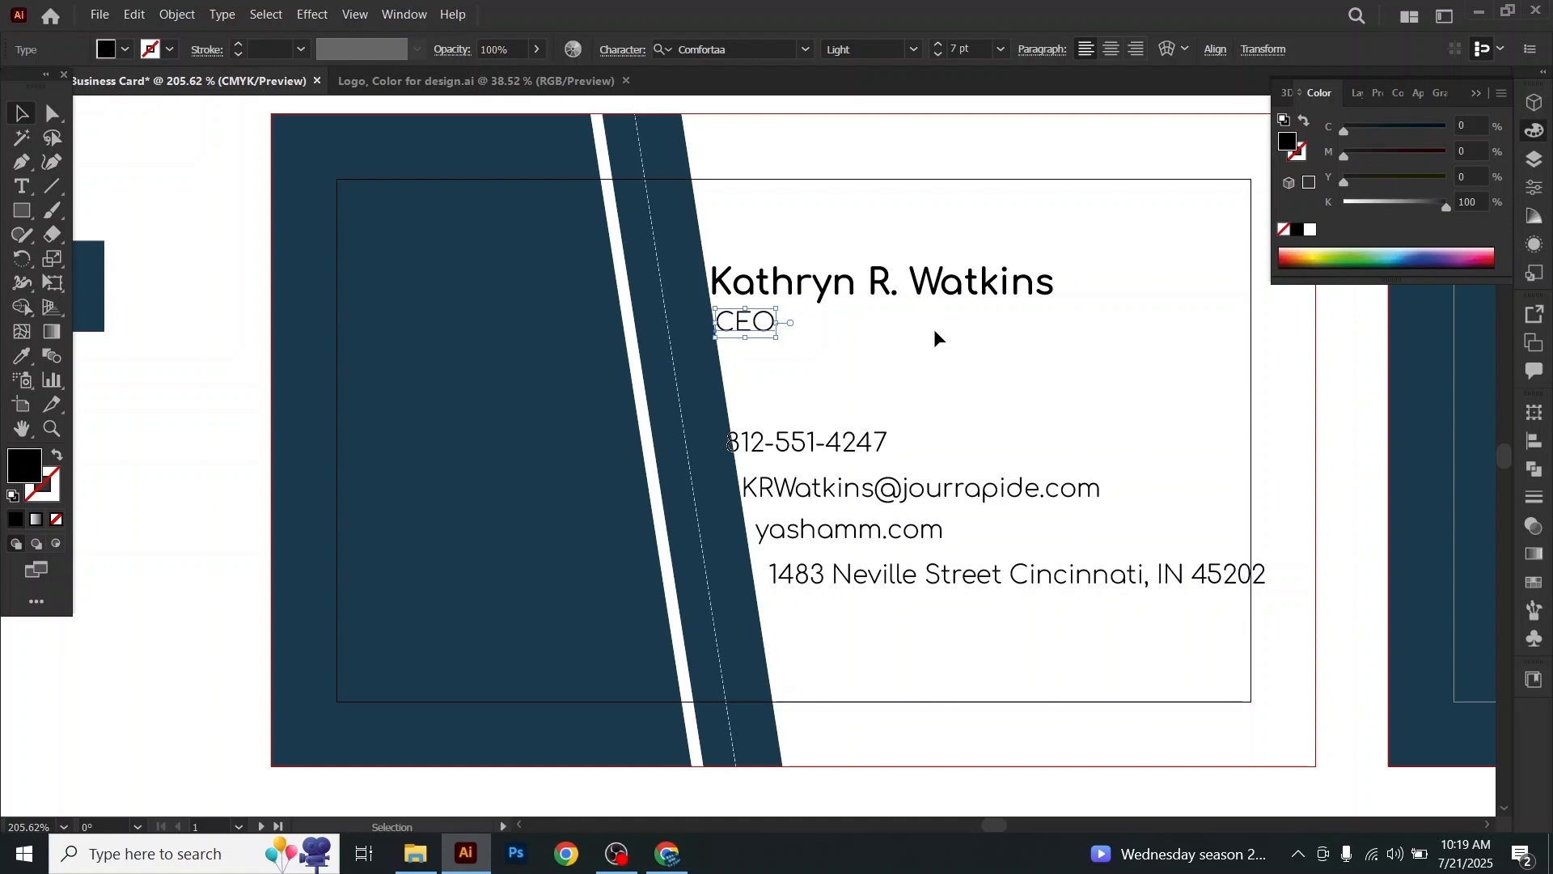
click(51, 431)
drag(722, 290, 119, 155)
click(21, 116)
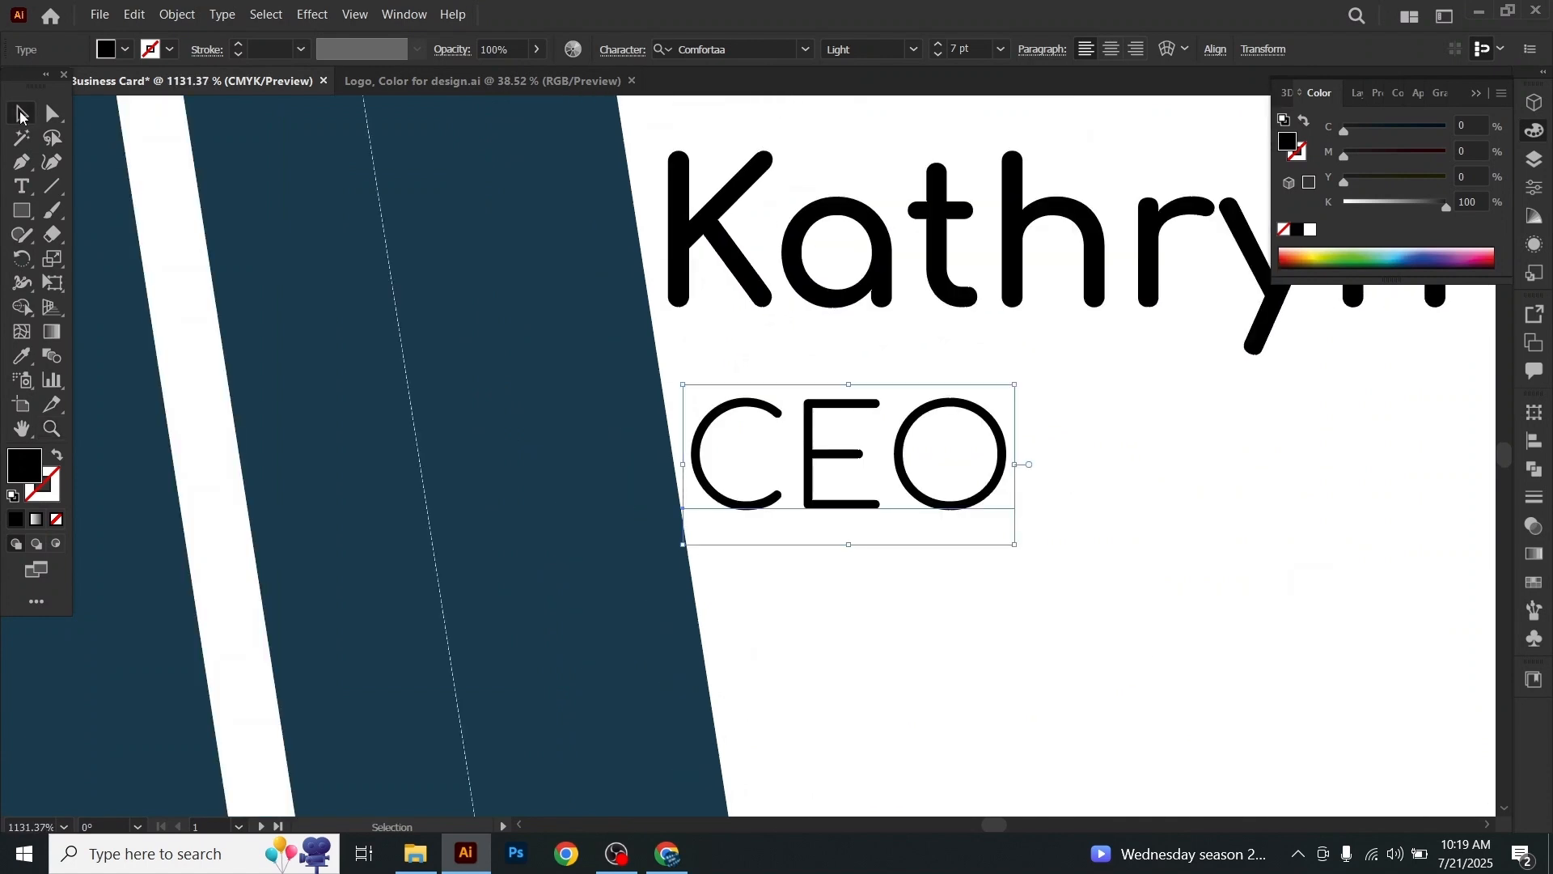
drag(901, 454, 897, 486)
Step: Shift the phone, e-mail, website and address lines sideways so each one starts at the duplicated strip's slanted edge
scroll(1017, 566, down, 8)
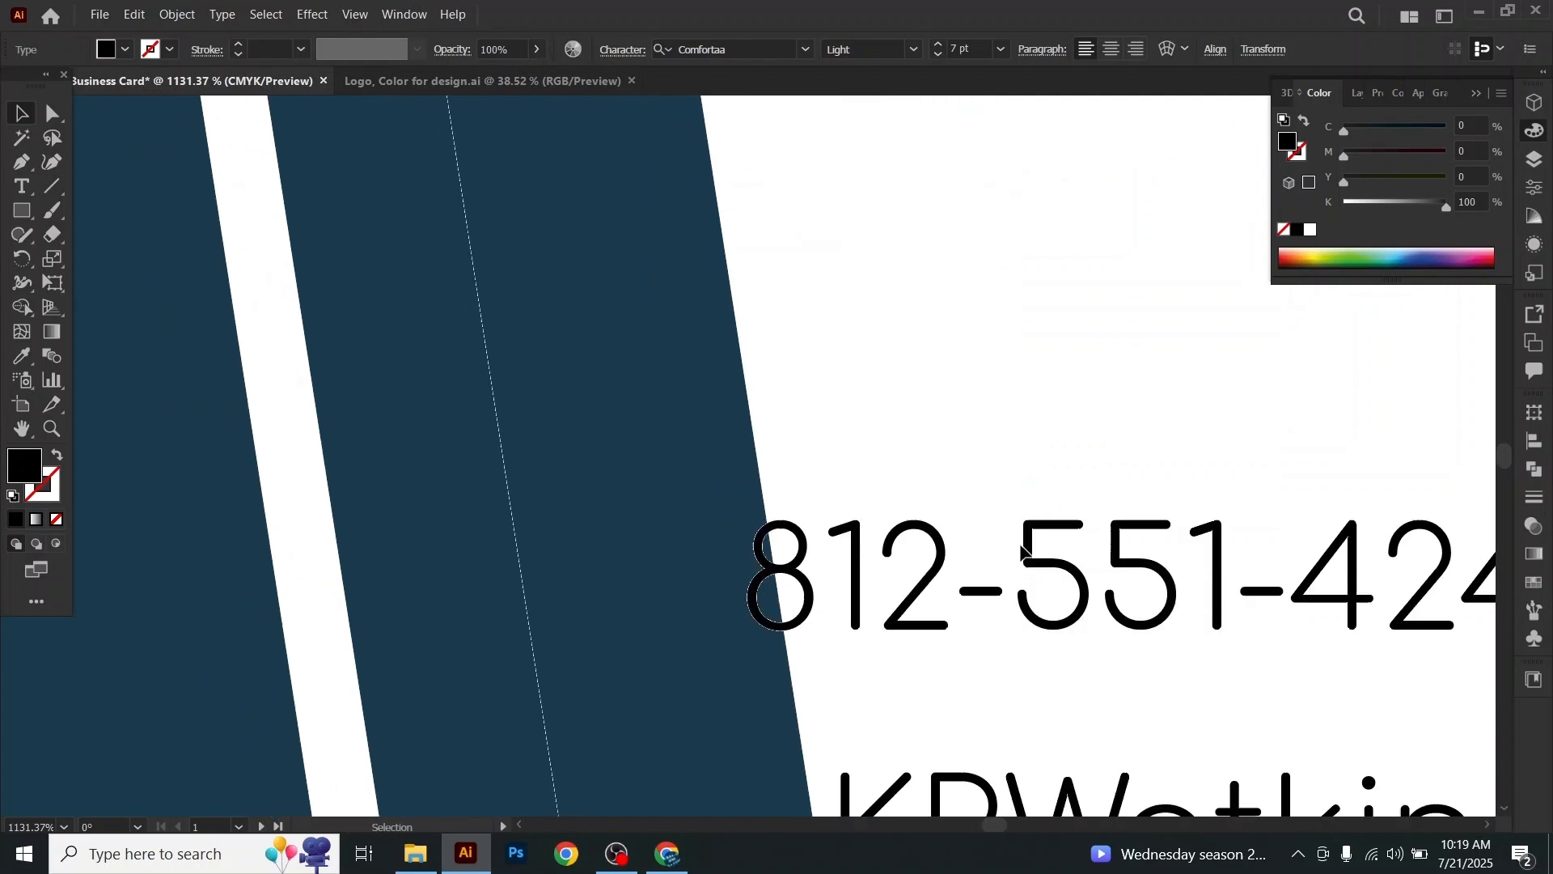
drag(921, 484, 951, 511)
click(919, 604)
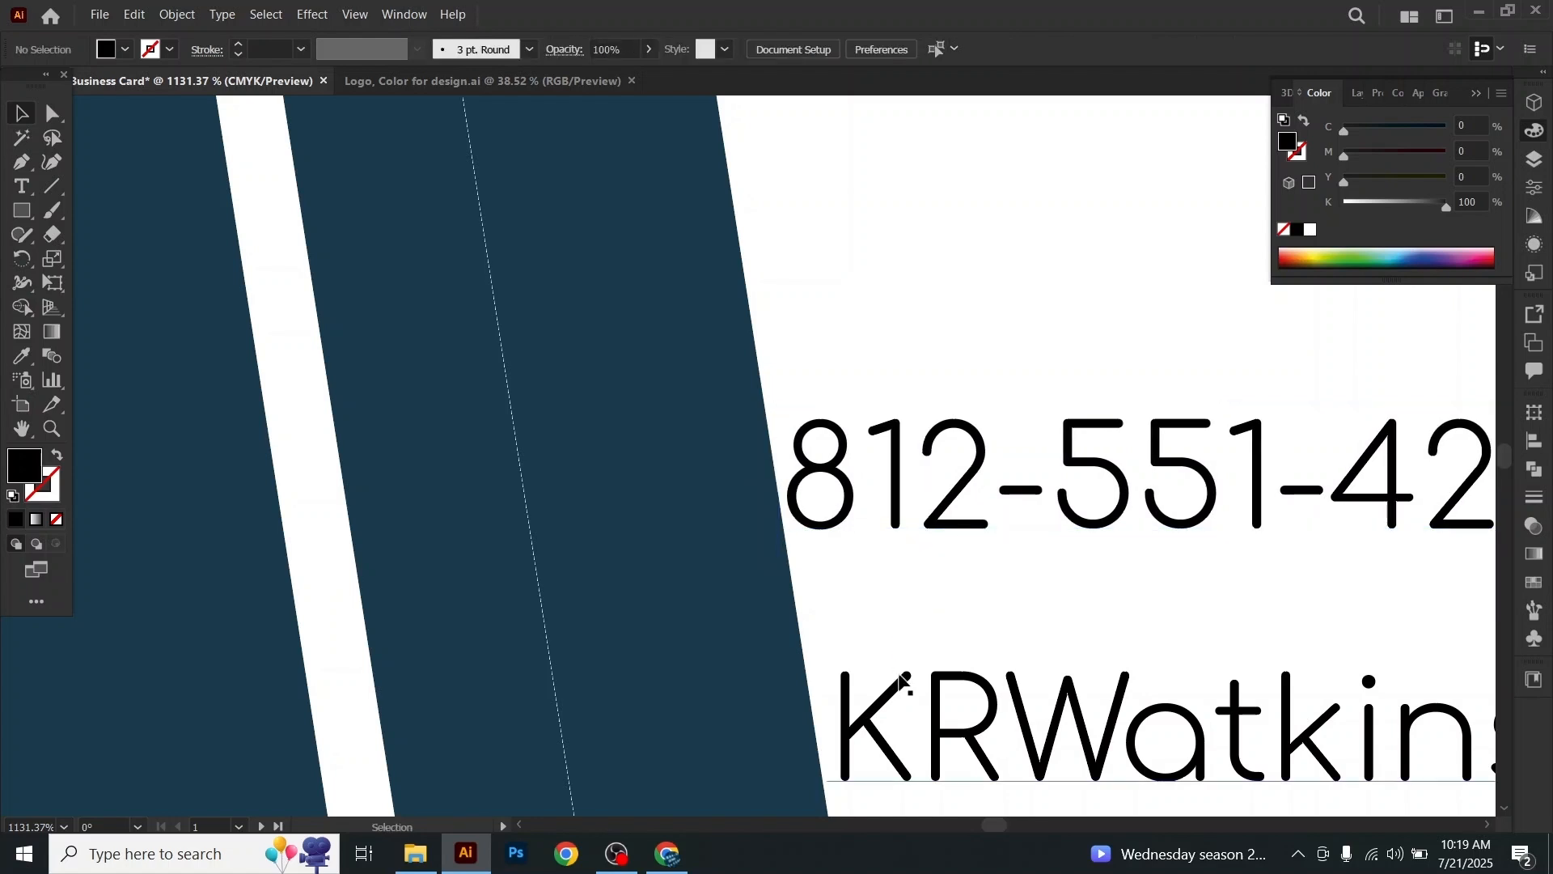
drag(953, 704, 949, 698)
scroll(949, 697, down, 5)
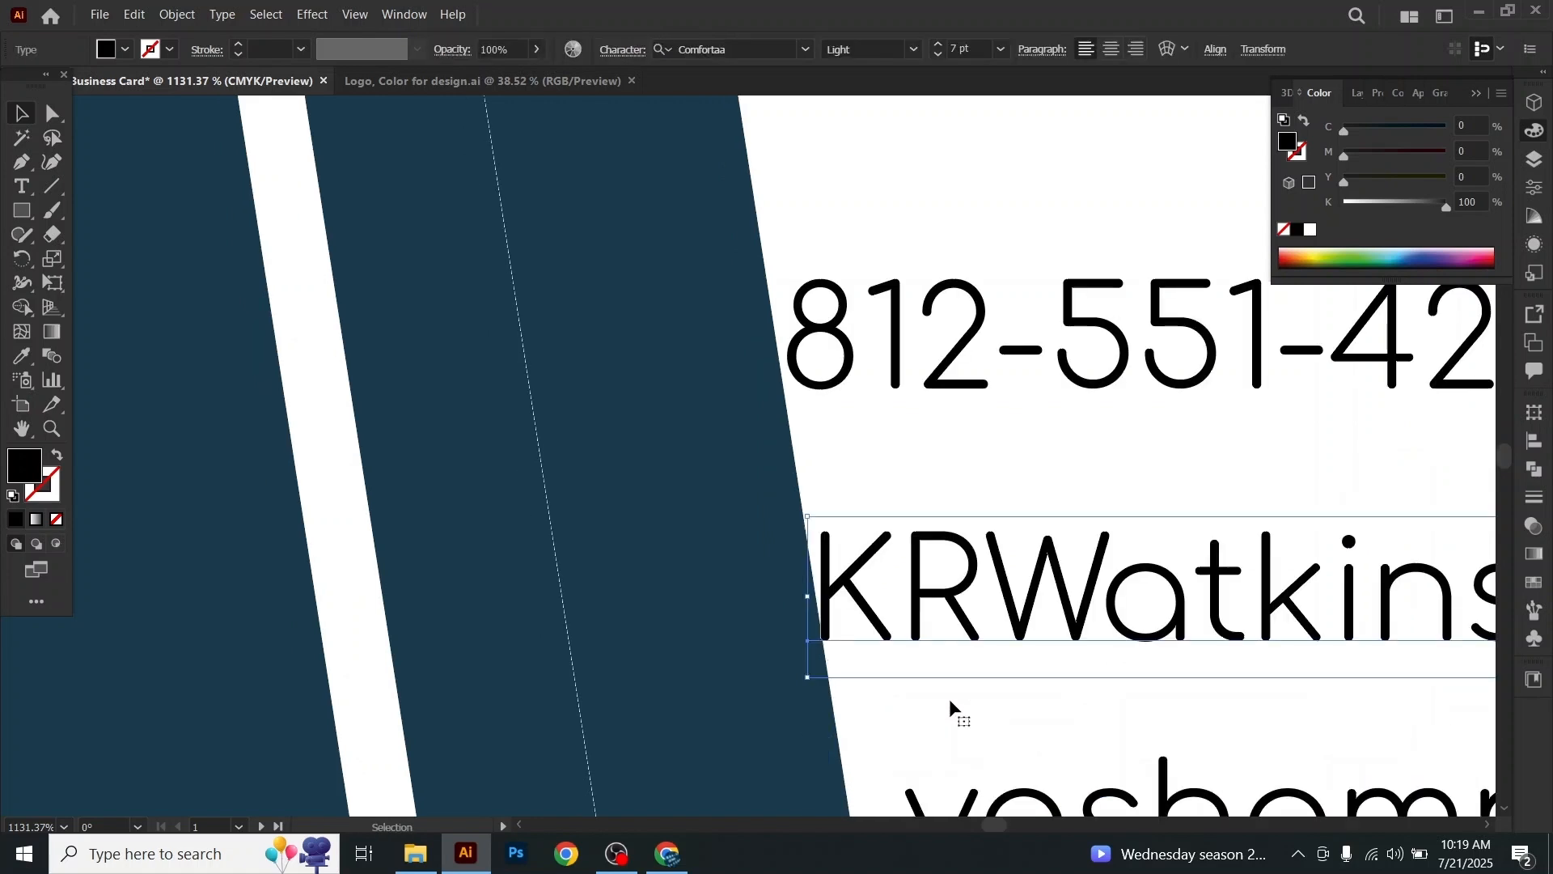
click(983, 624)
mouse_move(986, 629)
mouse_down()
mouse_move(1011, 642)
mouse_move(996, 646)
mouse_up()
scroll(1007, 721, down, 4)
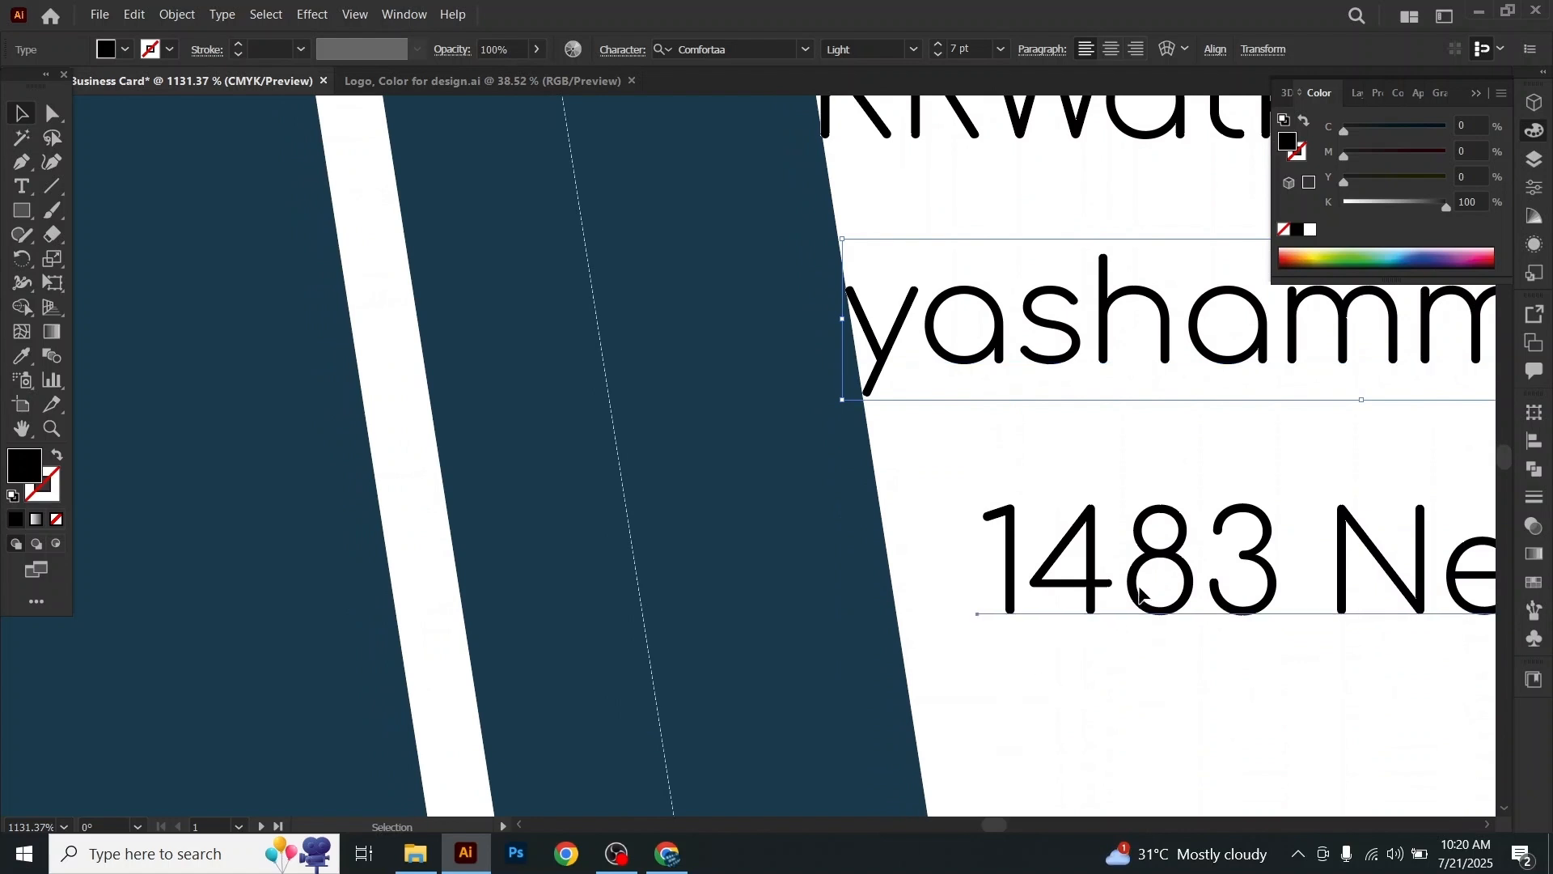
drag(1141, 598, 1051, 641)
Step: Delete the duplicated navy slanted strip that served as the text alignment guide
click(821, 724)
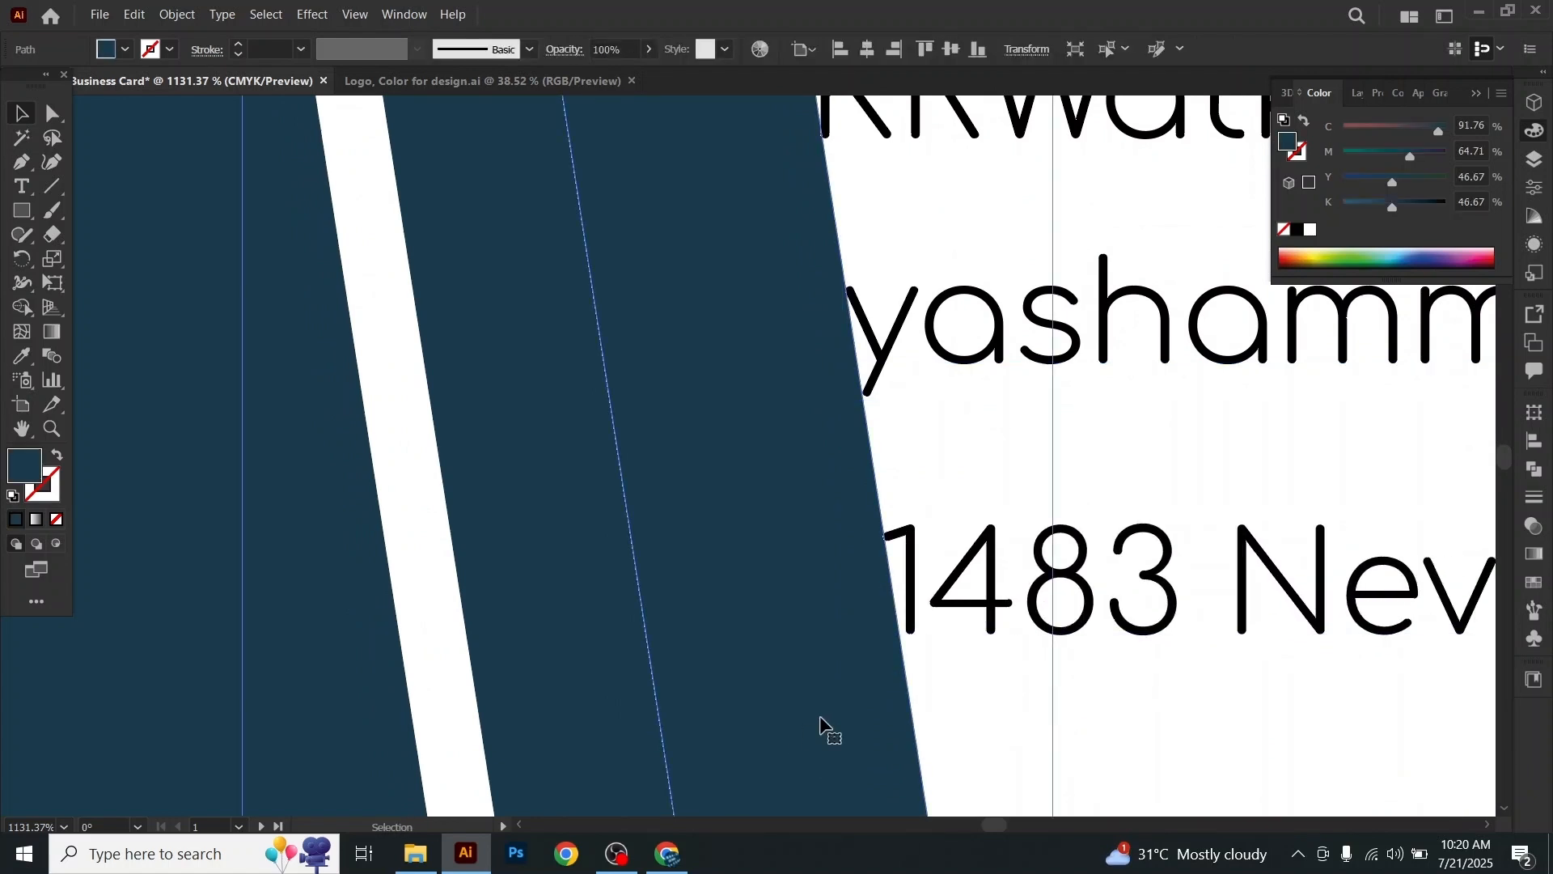
click(132, 14)
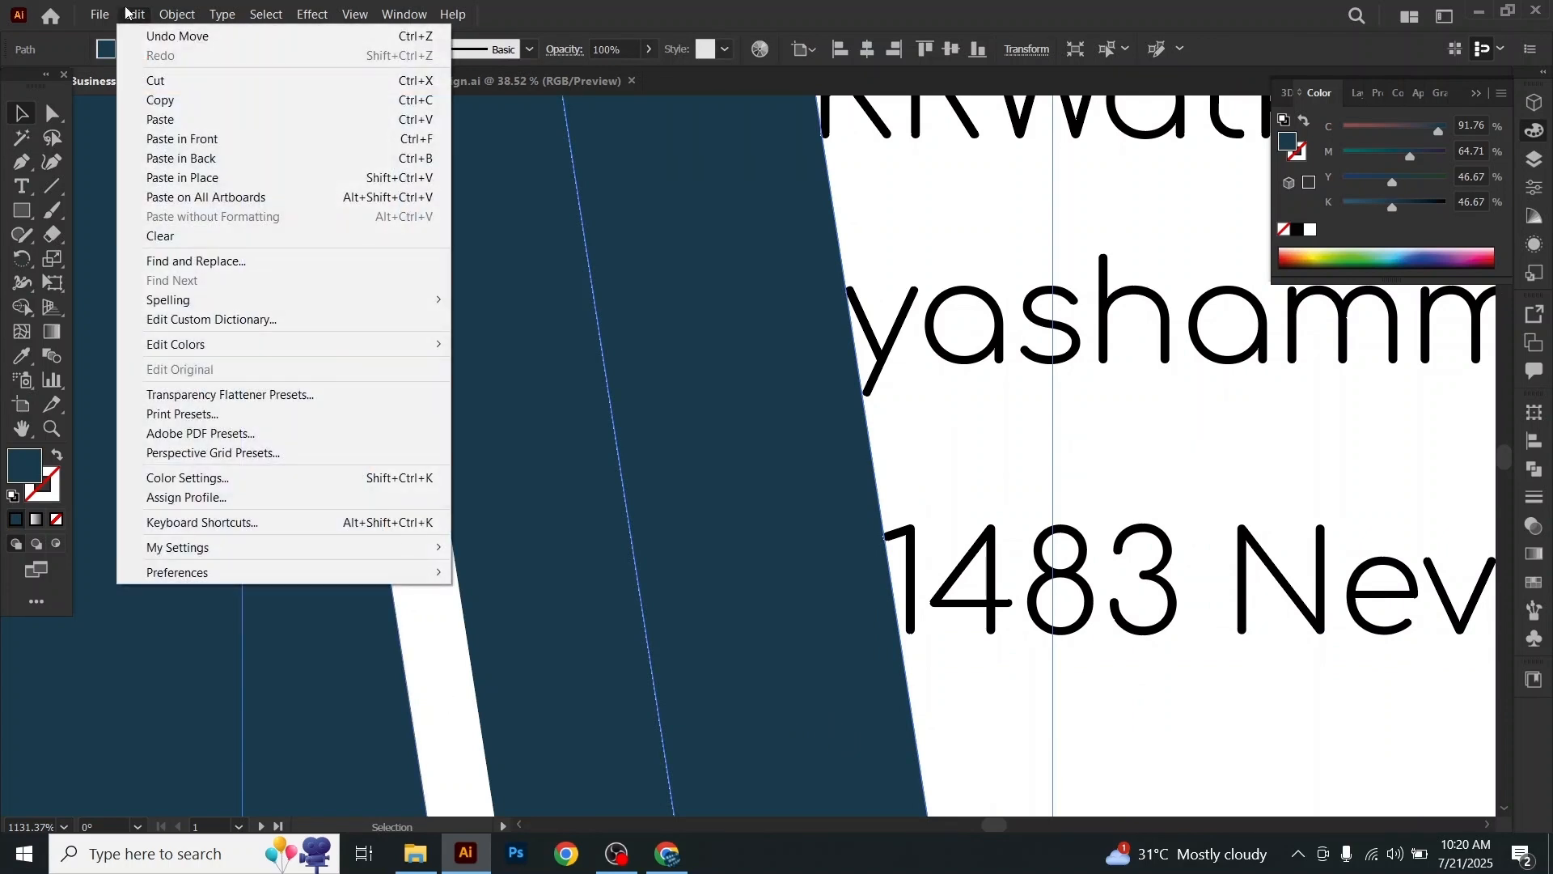
click(162, 235)
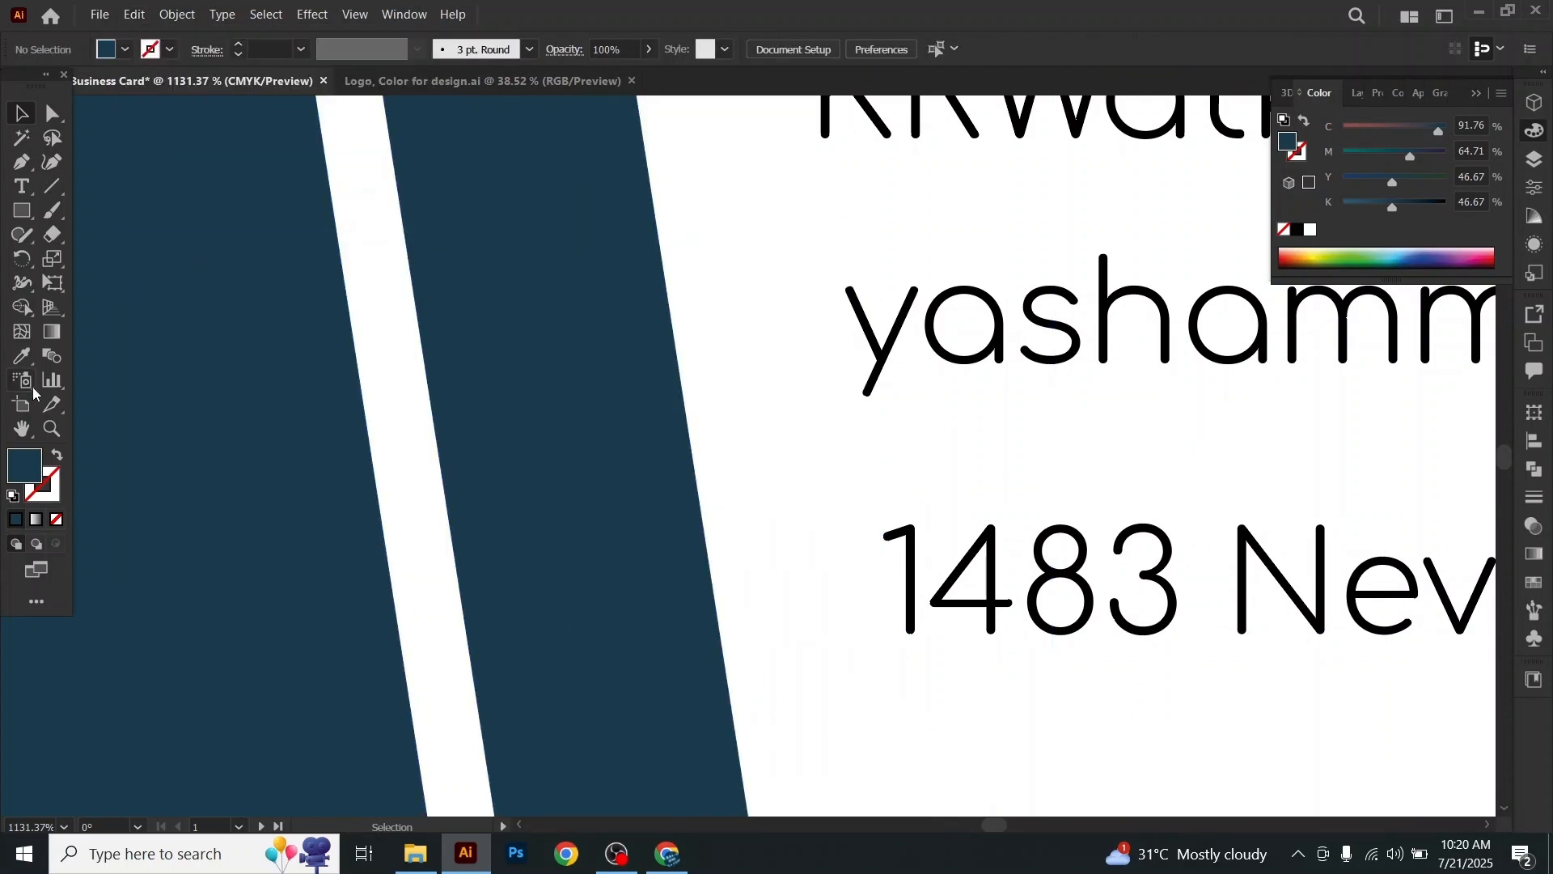
Step: Distribute the four contact lines evenly by their vertical centers
click(51, 431)
drag(1048, 669, 679, 364)
drag(1208, 597, 1415, 597)
click(1415, 597)
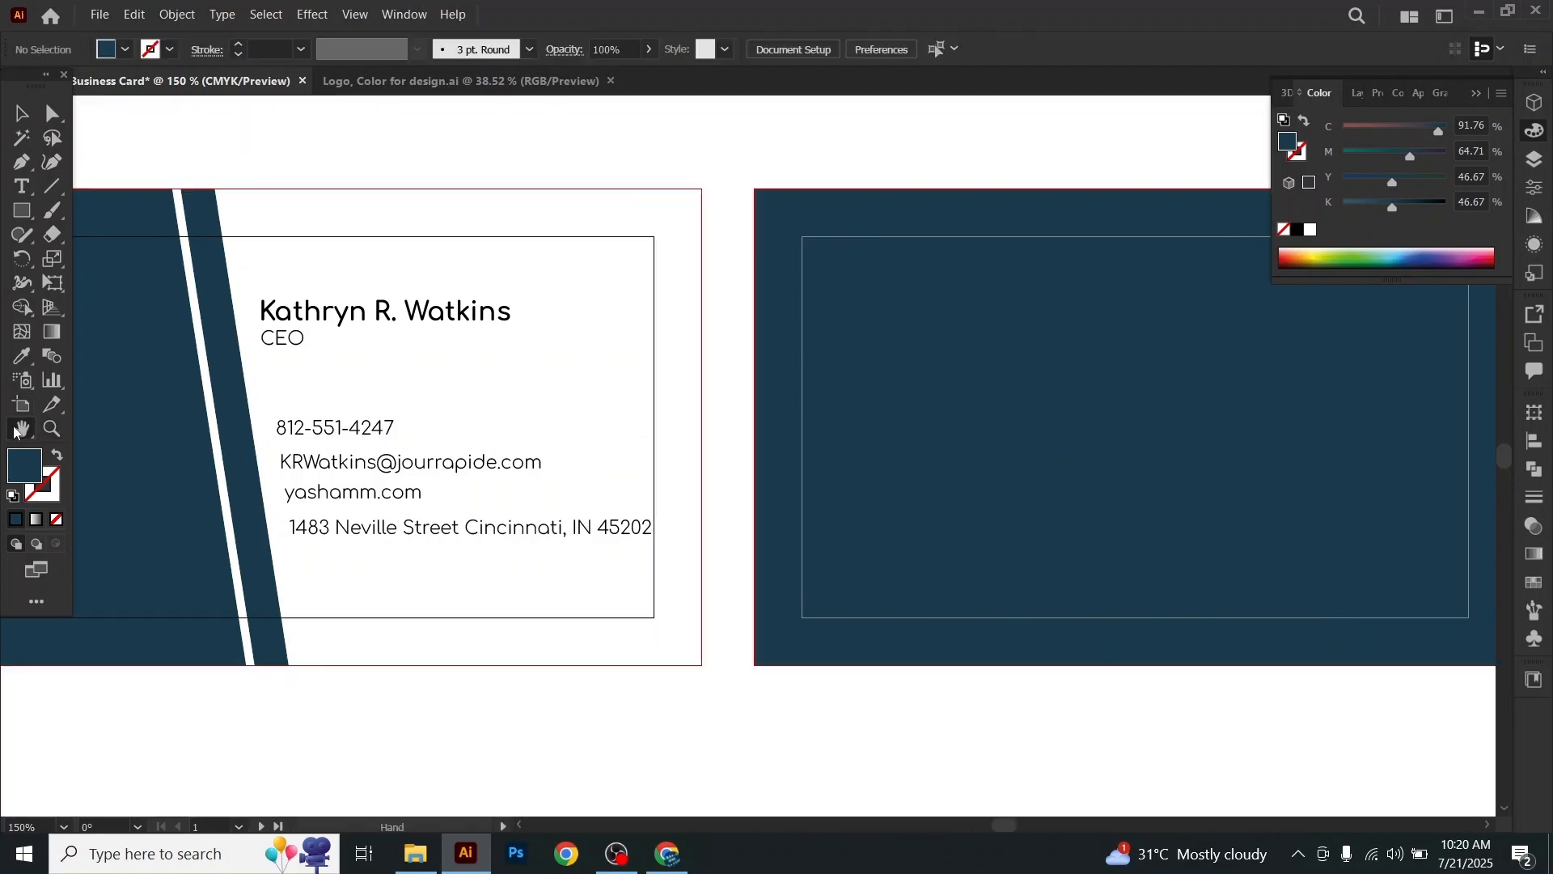
key(space)
drag(109, 434, 597, 469)
click(22, 109)
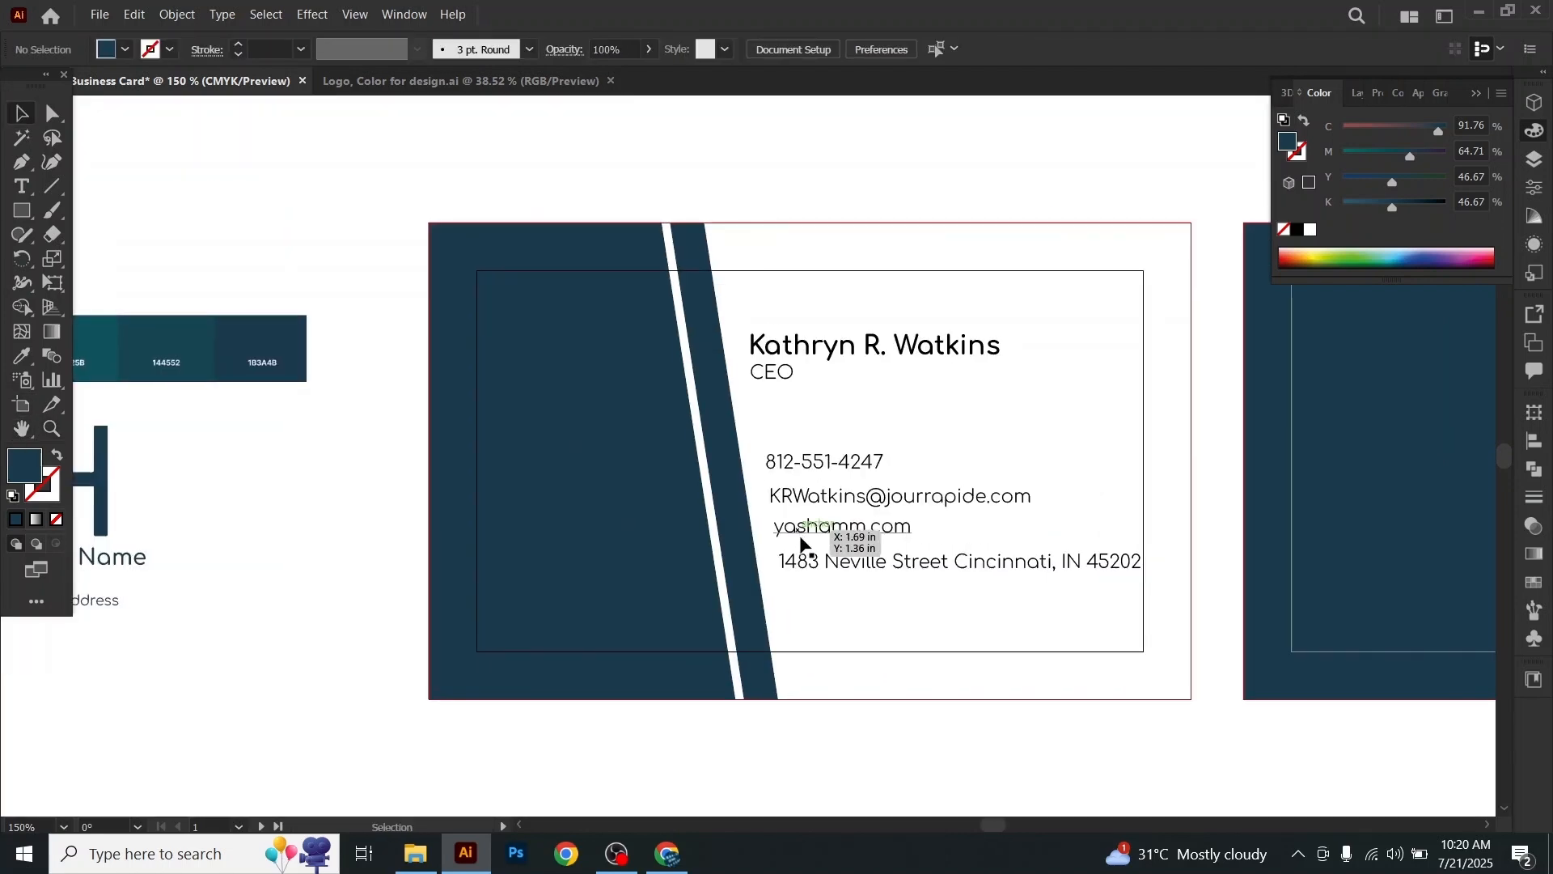
click(896, 535)
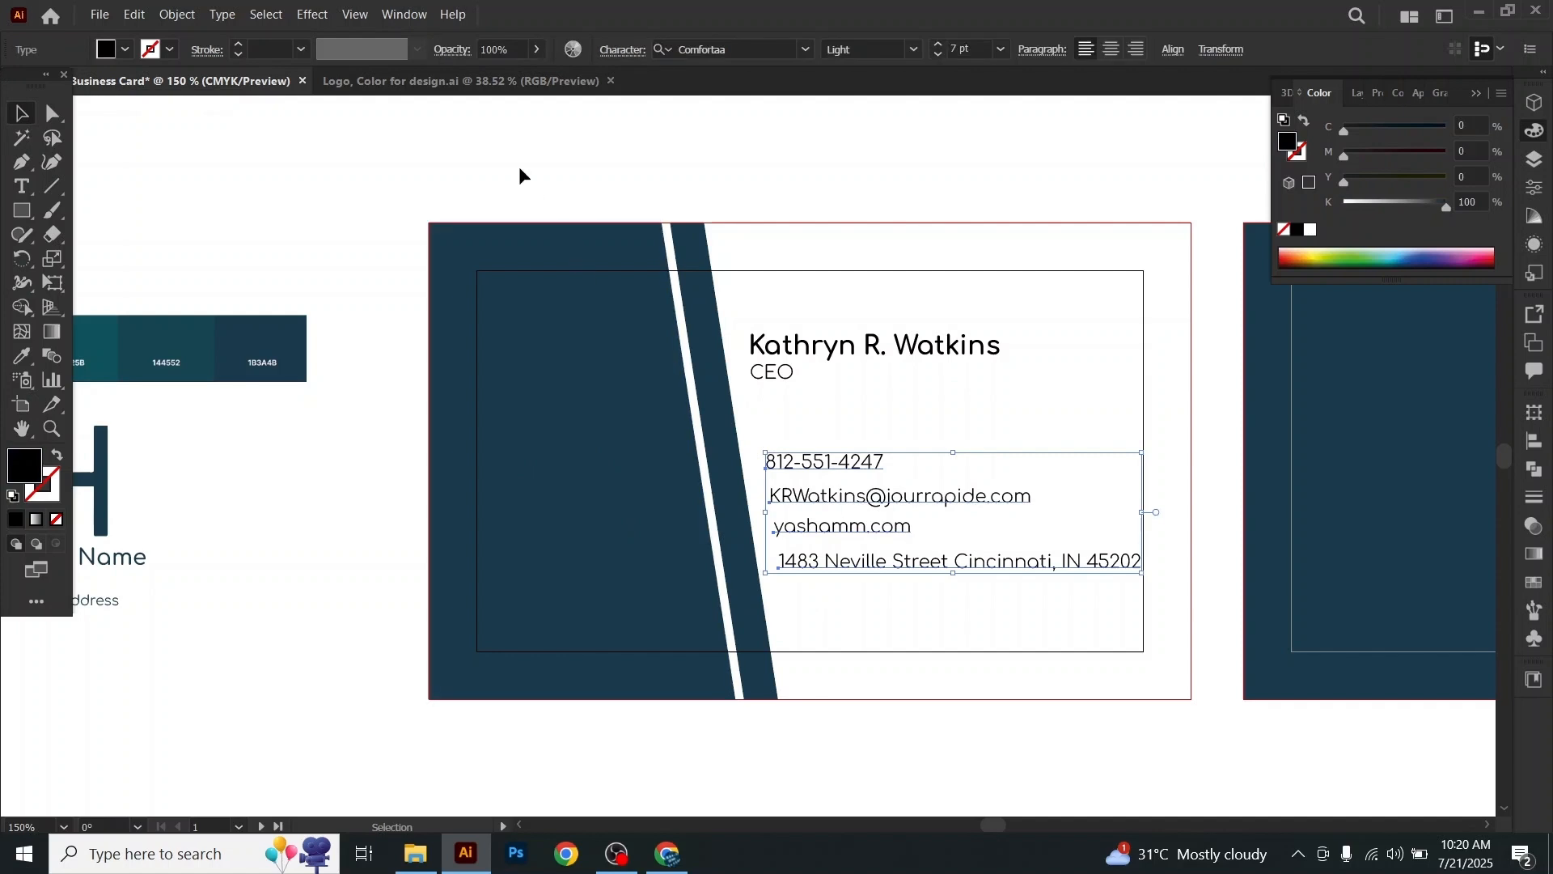
click(1174, 51)
click(999, 168)
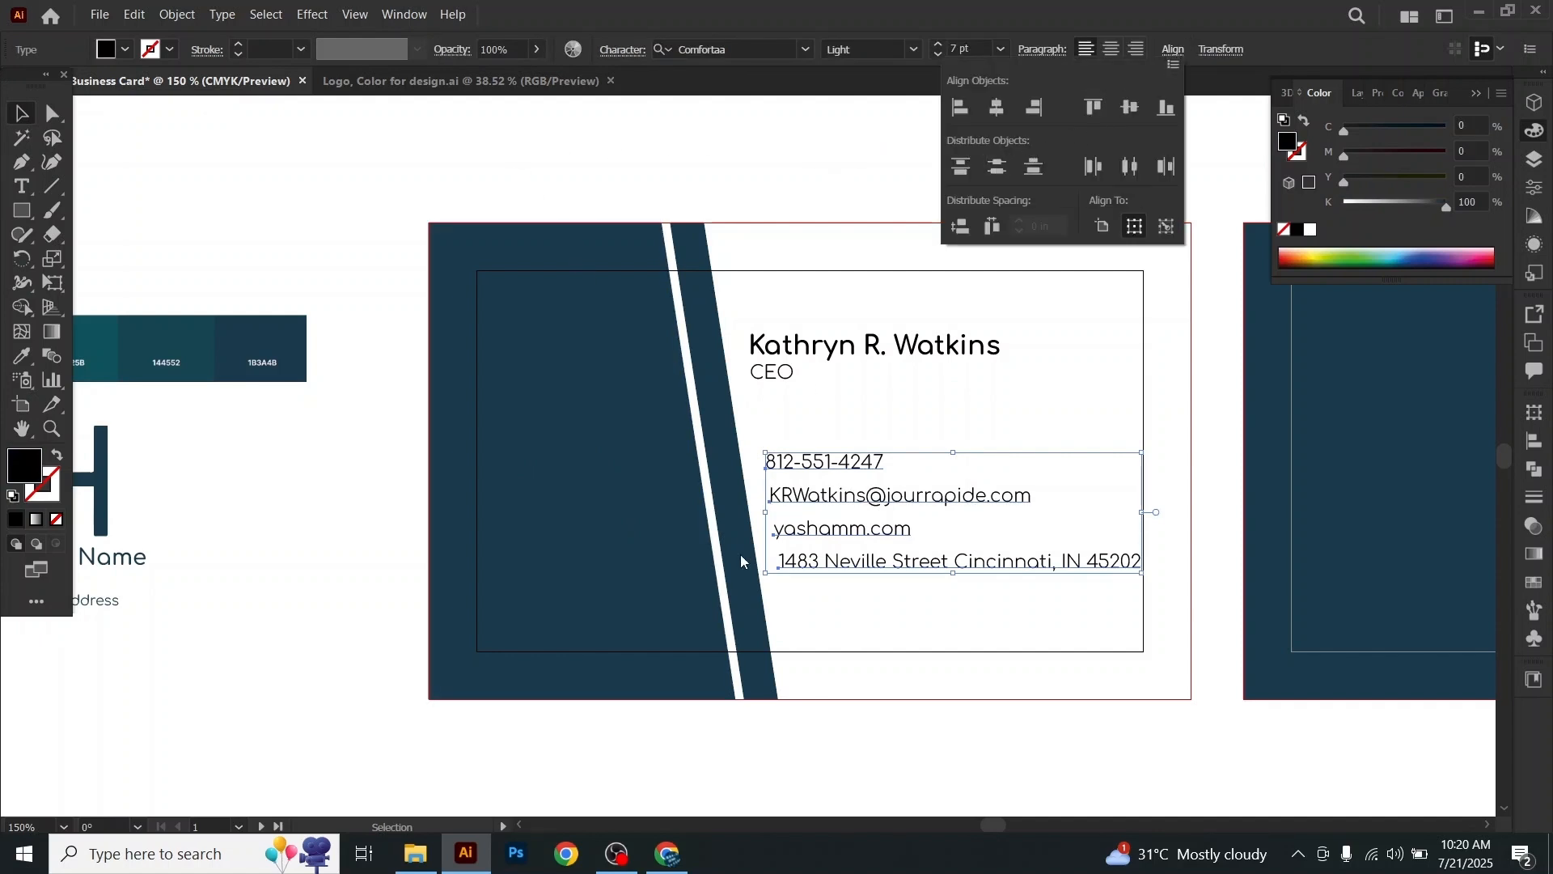
click(878, 621)
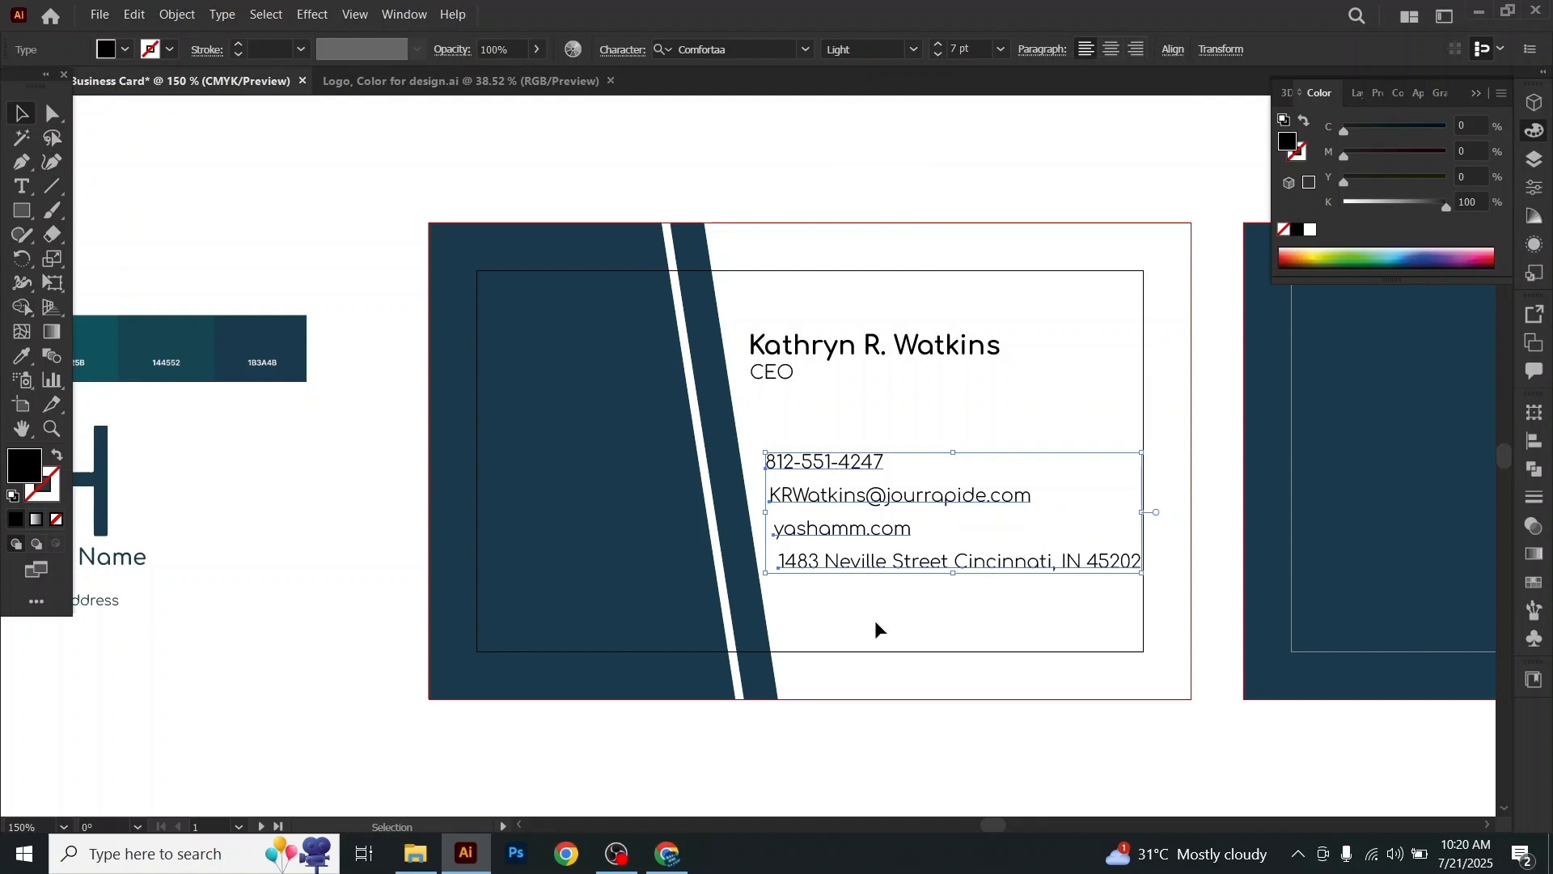
Step: Set the four contact lines to 6 pt and scale the name and CEO title down proportionally
click(936, 54)
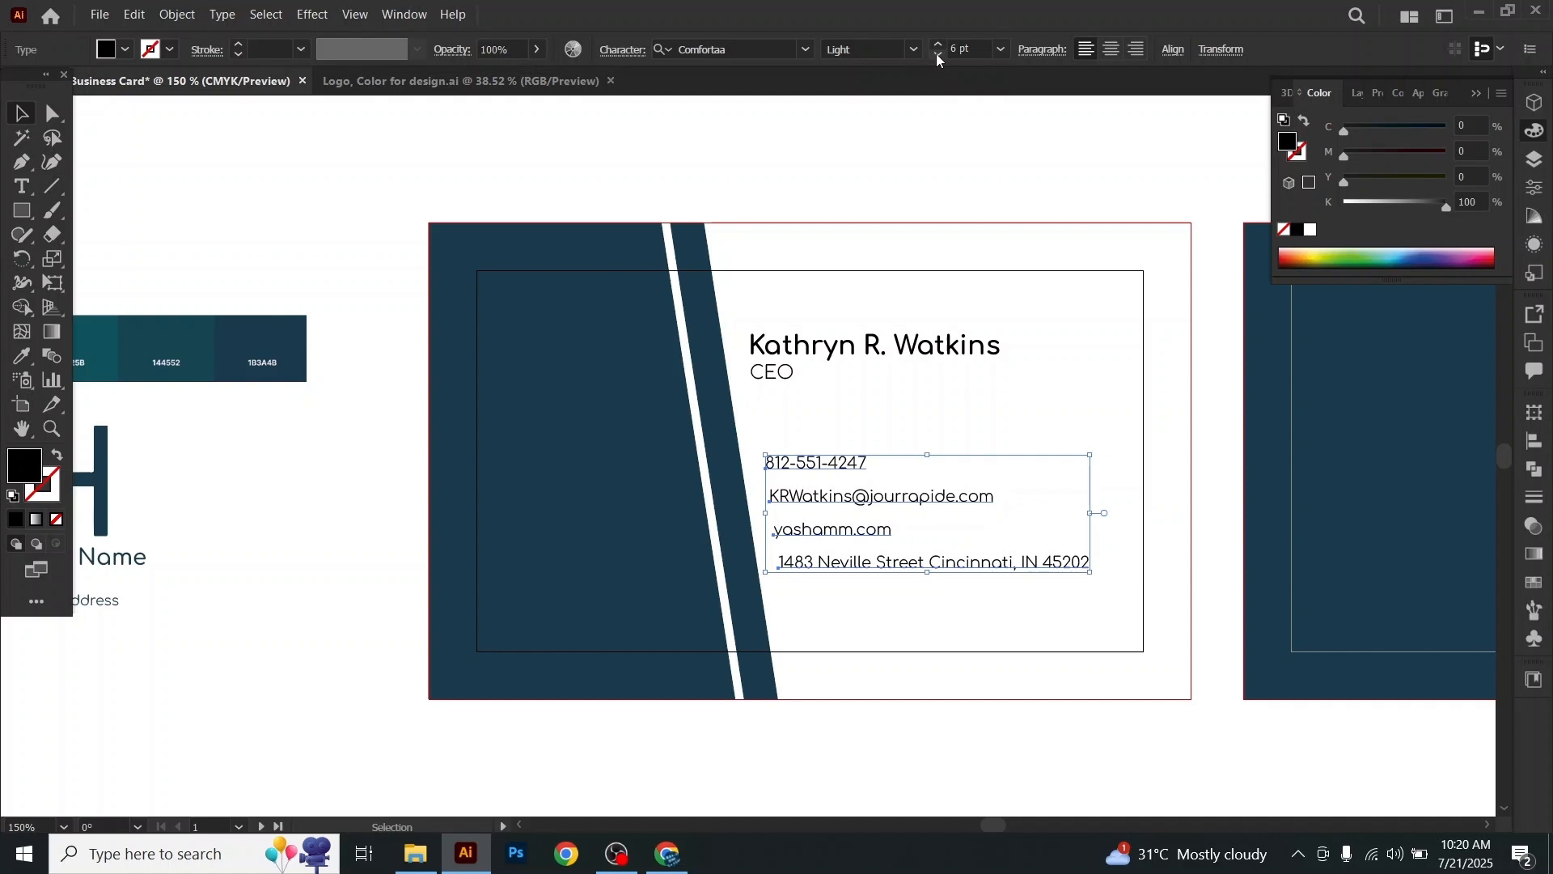
click(787, 436)
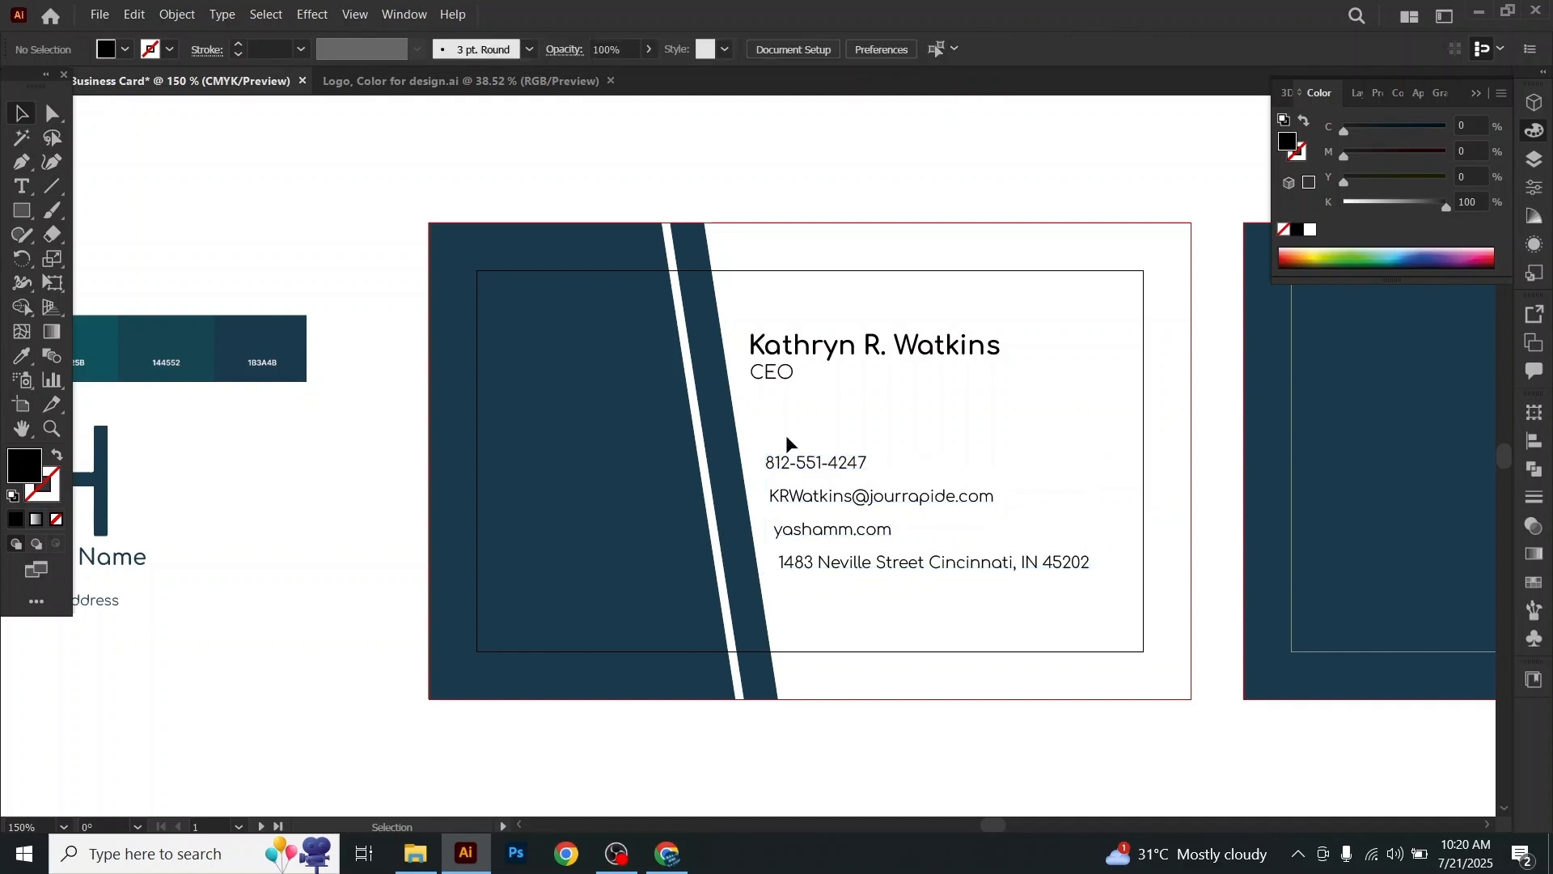
click(785, 322)
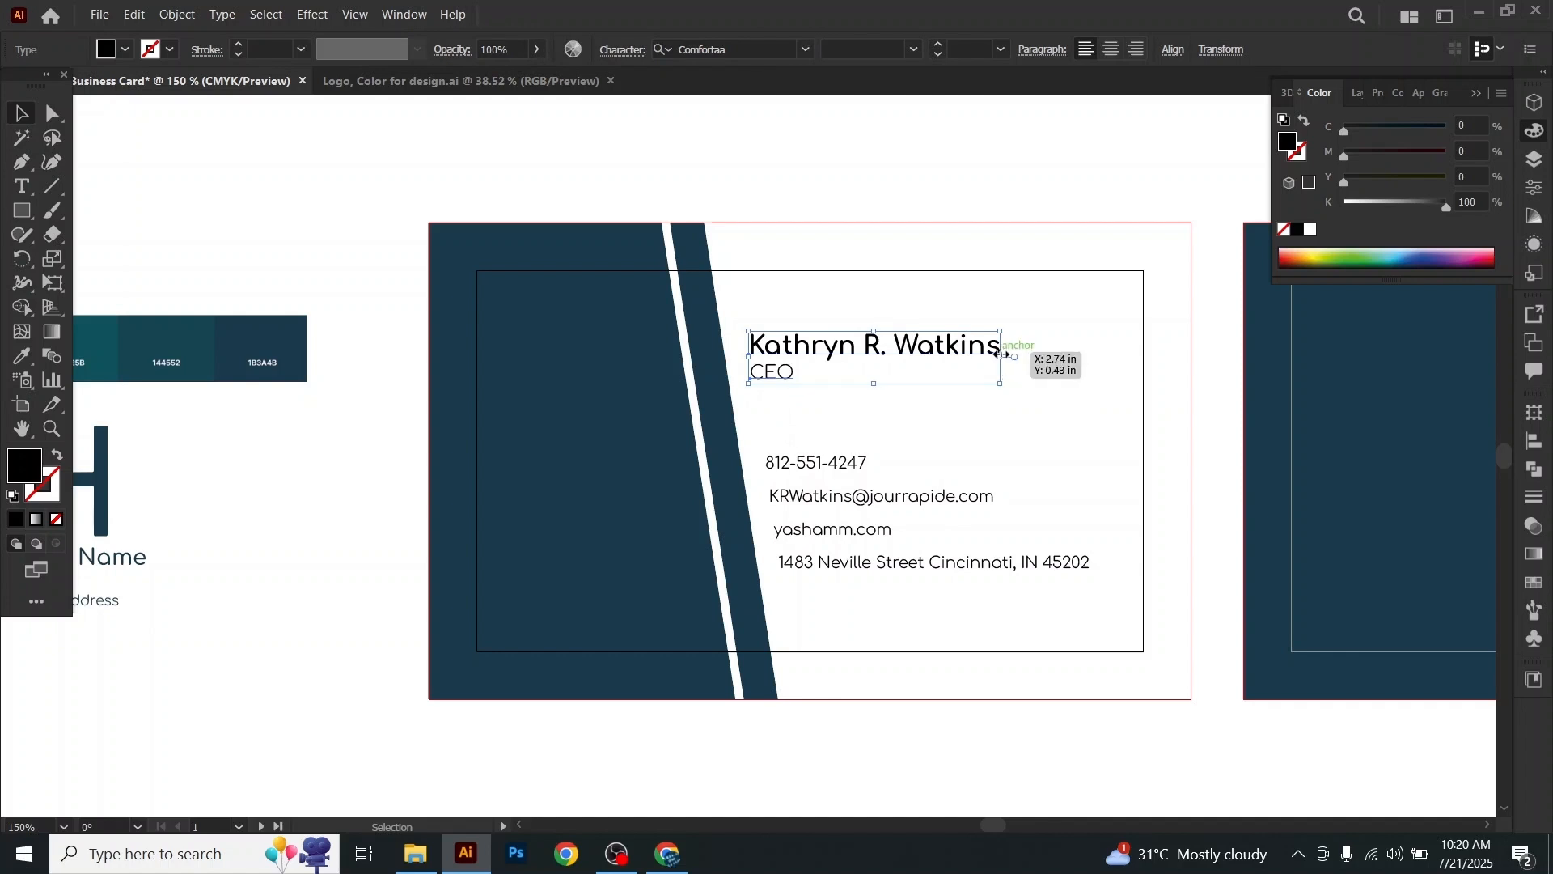
drag(1003, 354, 958, 353)
click(1066, 417)
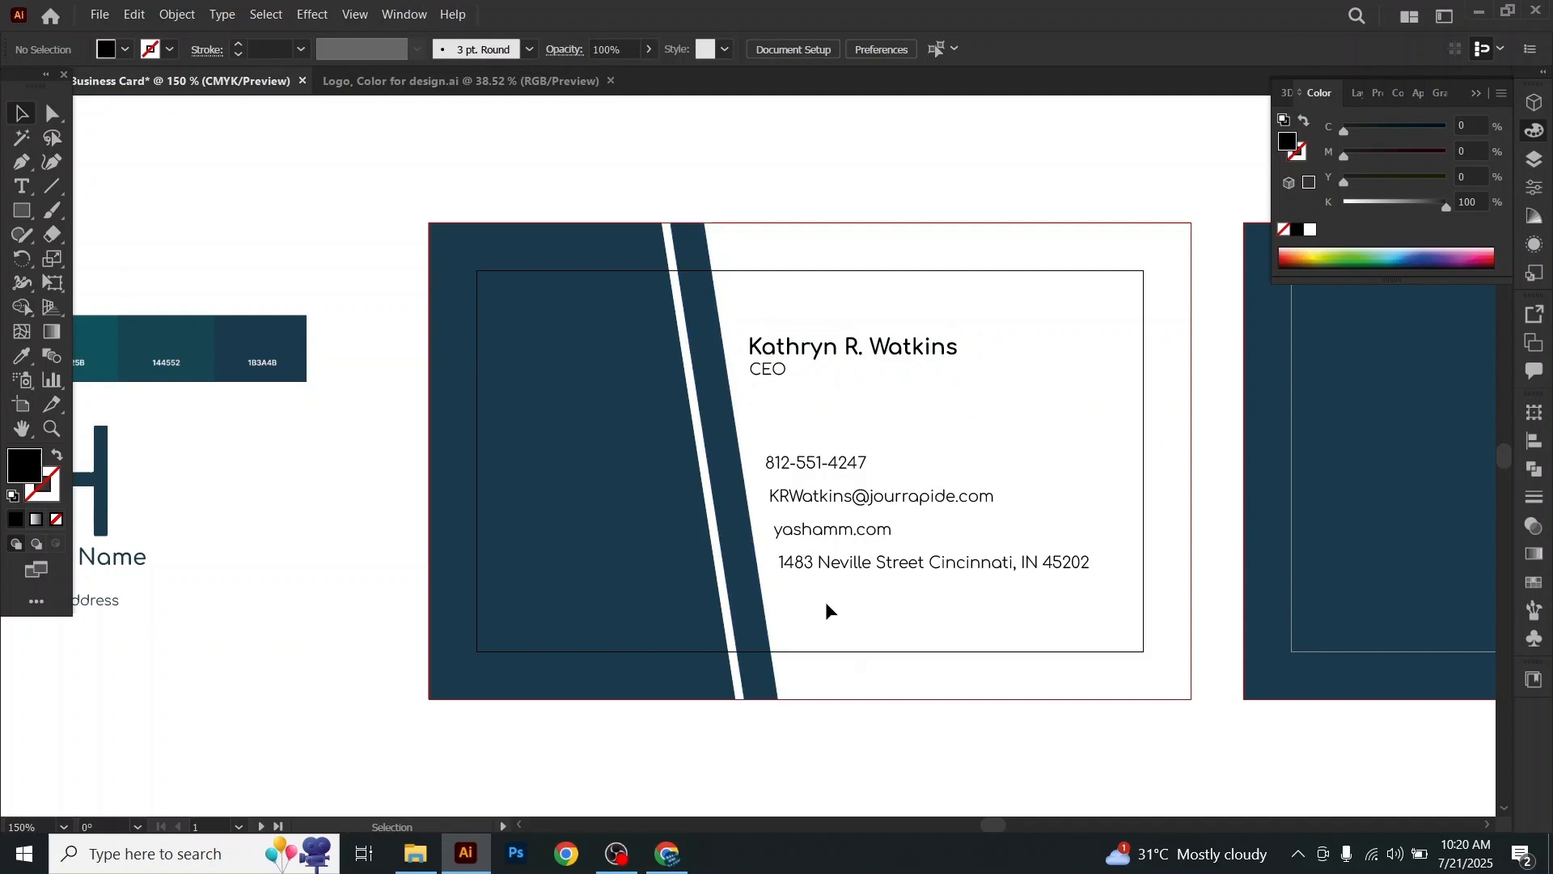
Step: Place envelope.png from the Assets > Icon folder on drive E: as a small icon on the card's large navy area
click(87, 15)
click(89, 14)
click(91, 16)
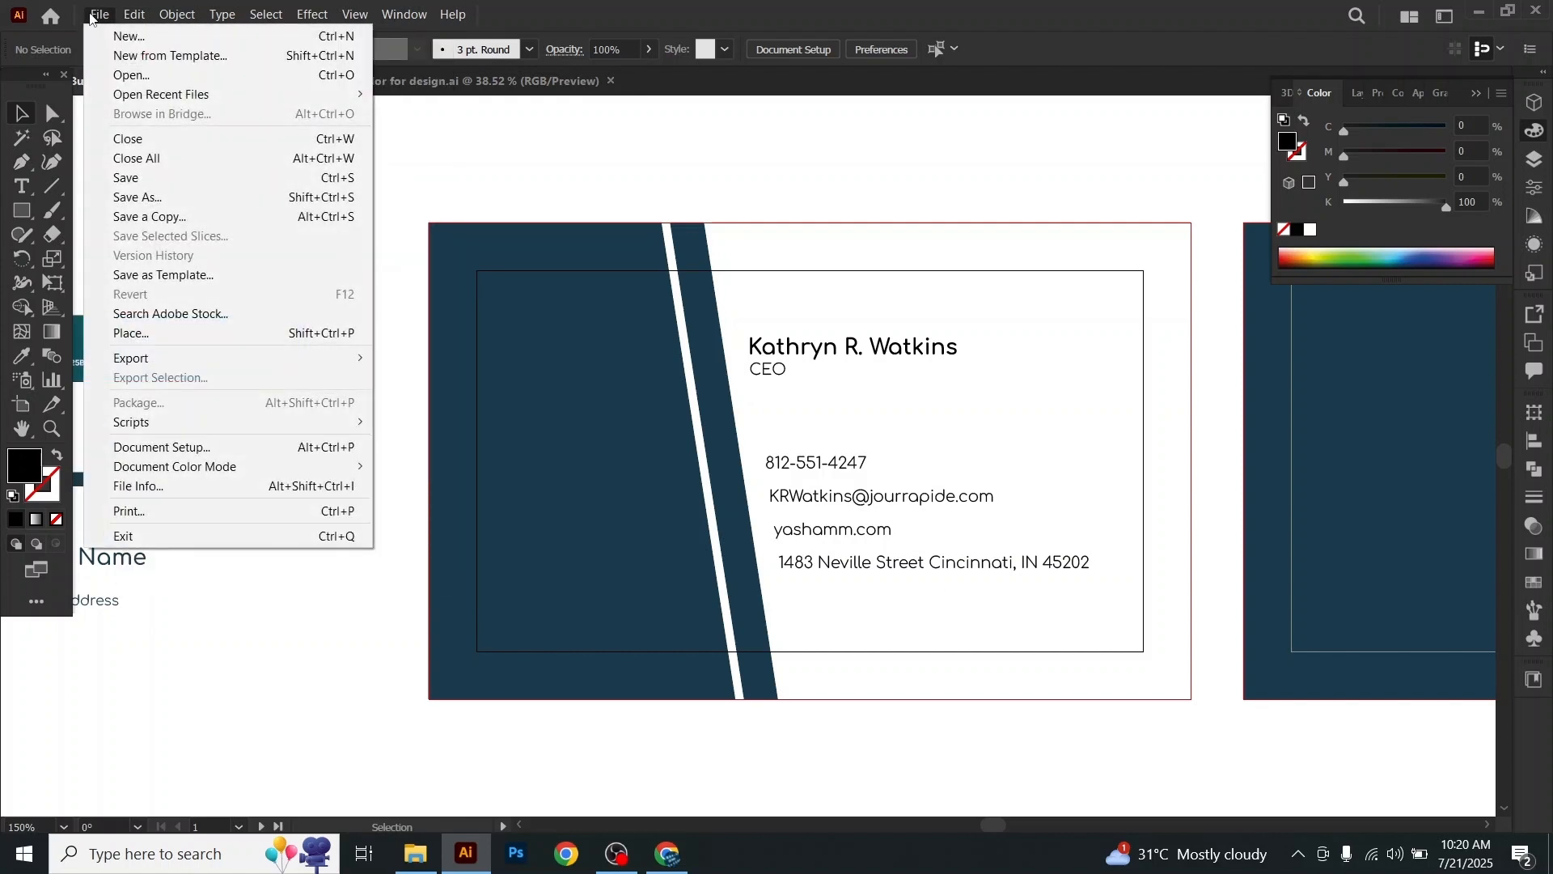
click(209, 331)
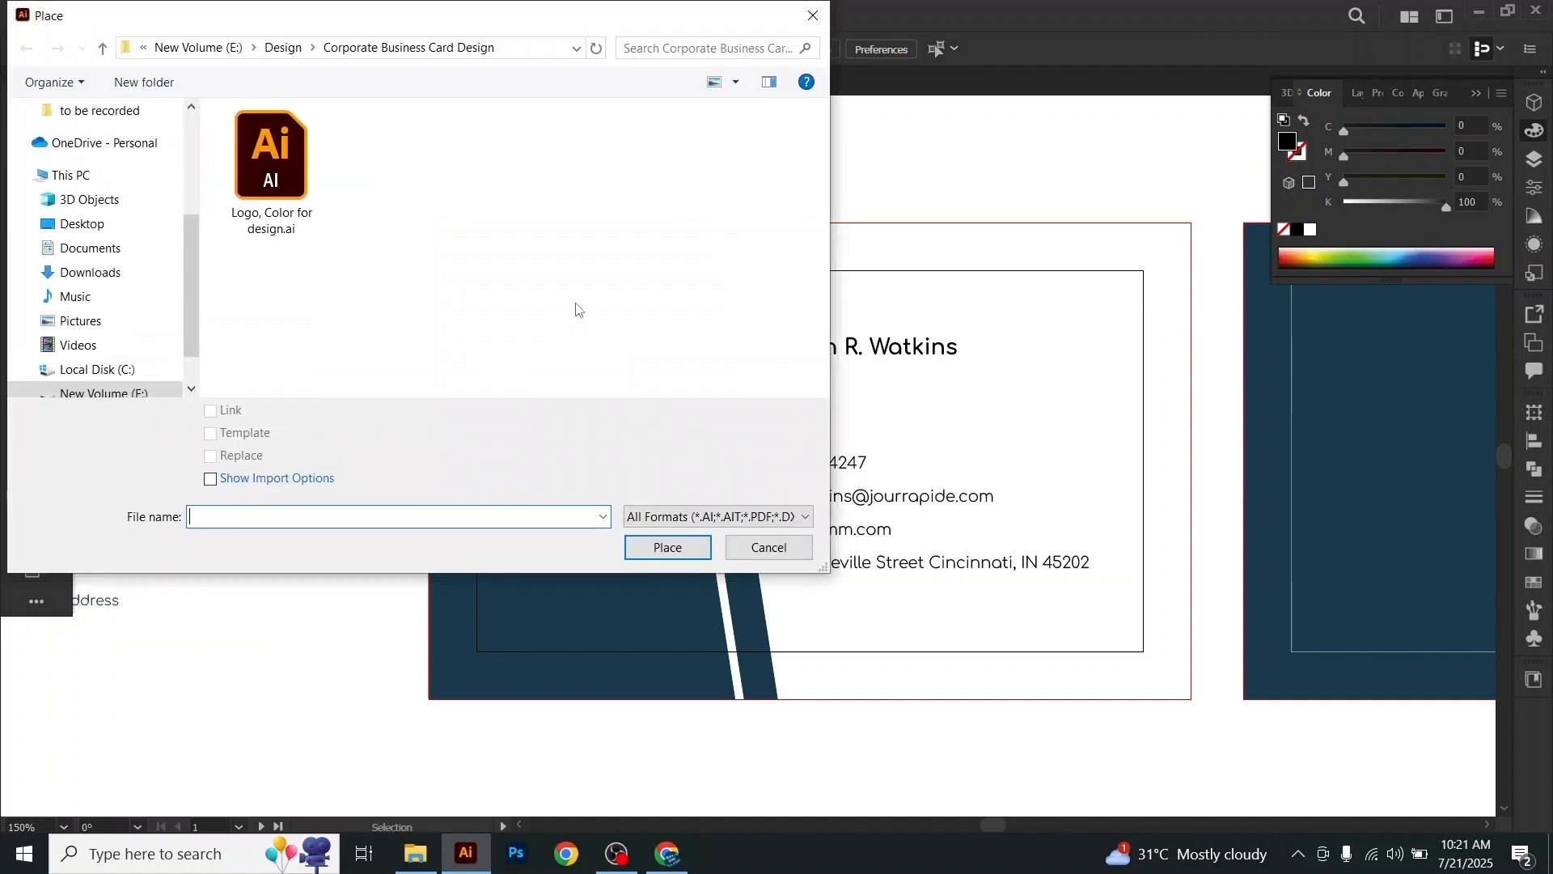
click(253, 50)
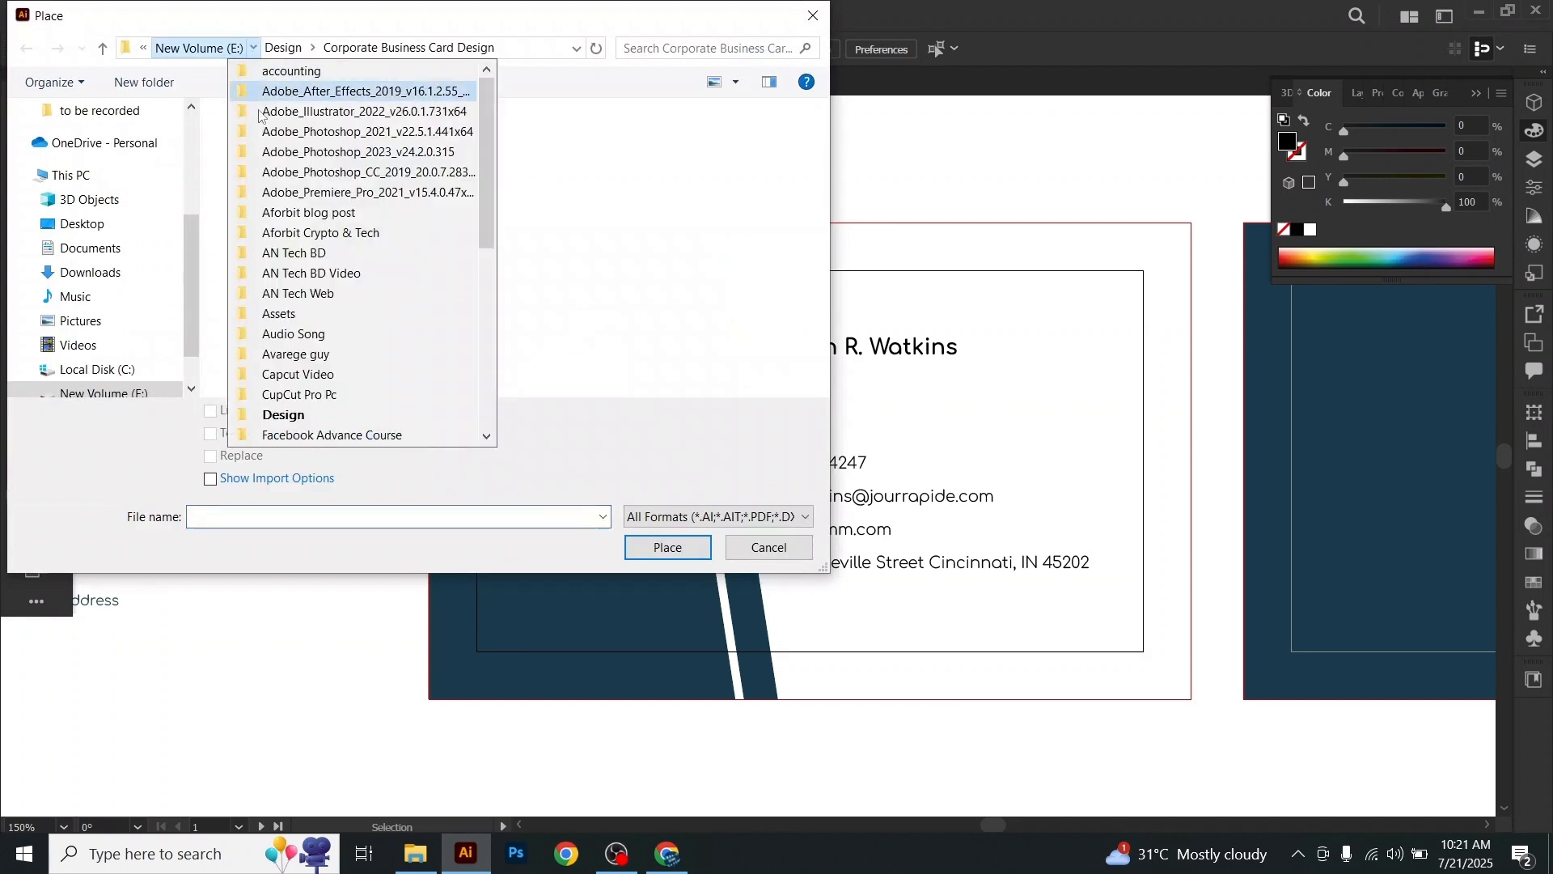
click(295, 314)
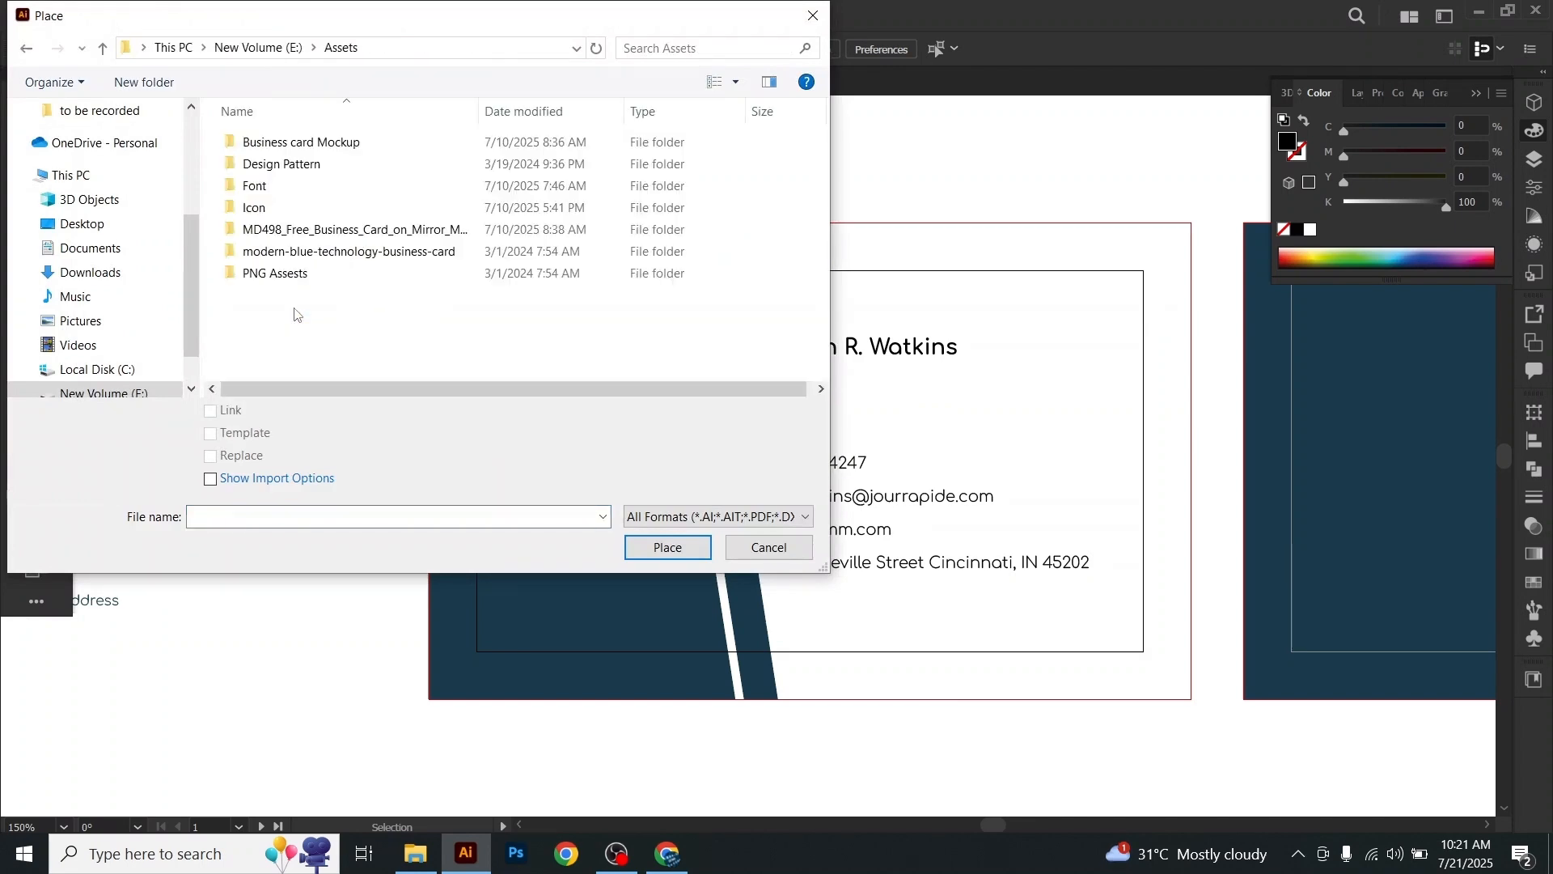
double_click(283, 214)
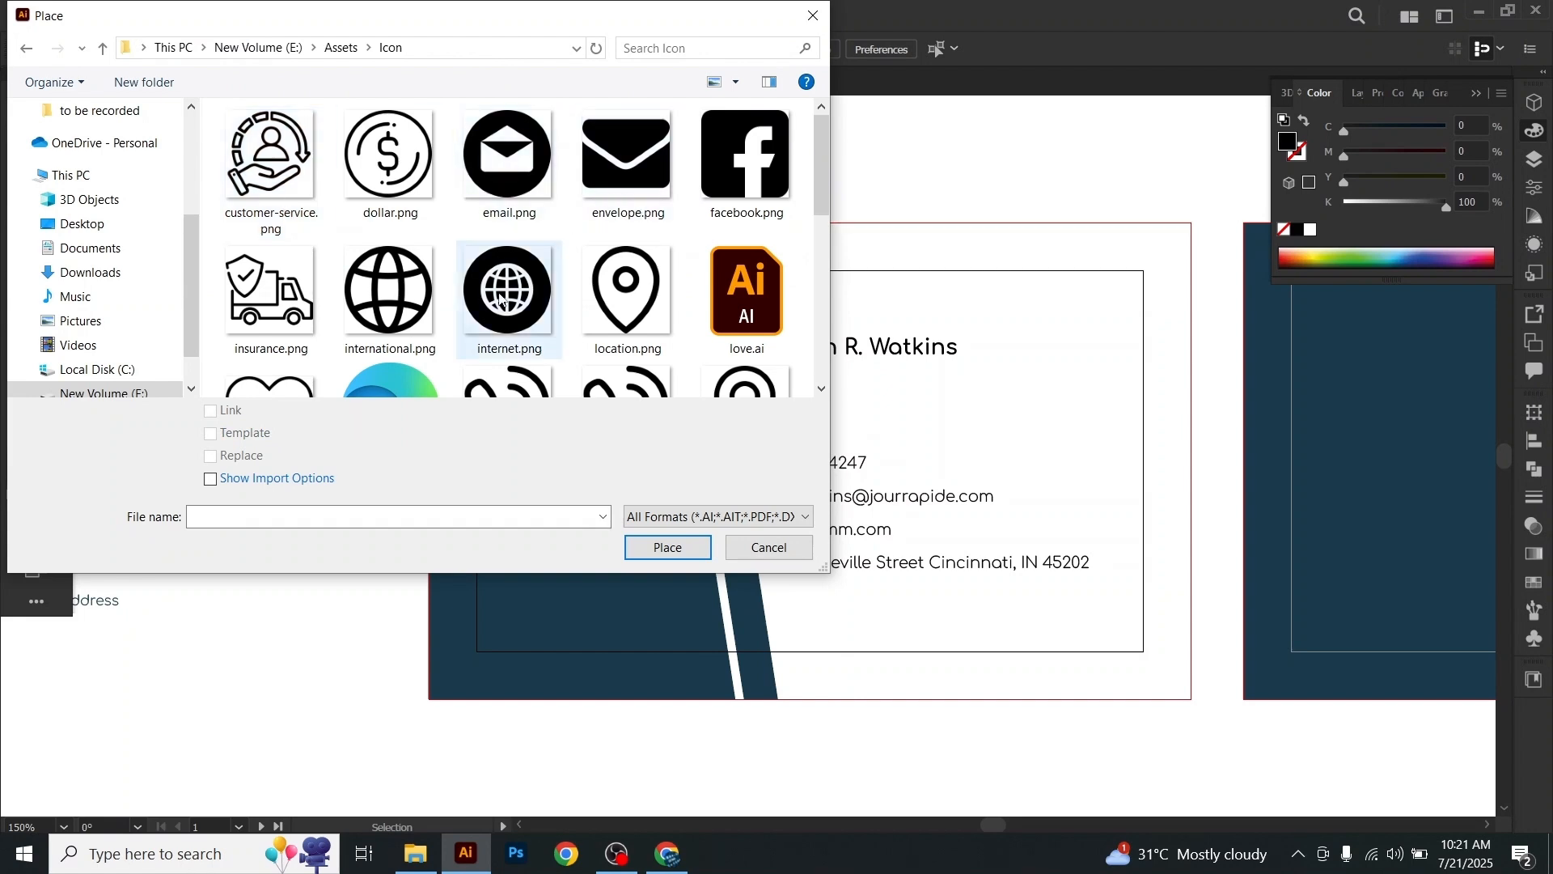
click(609, 185)
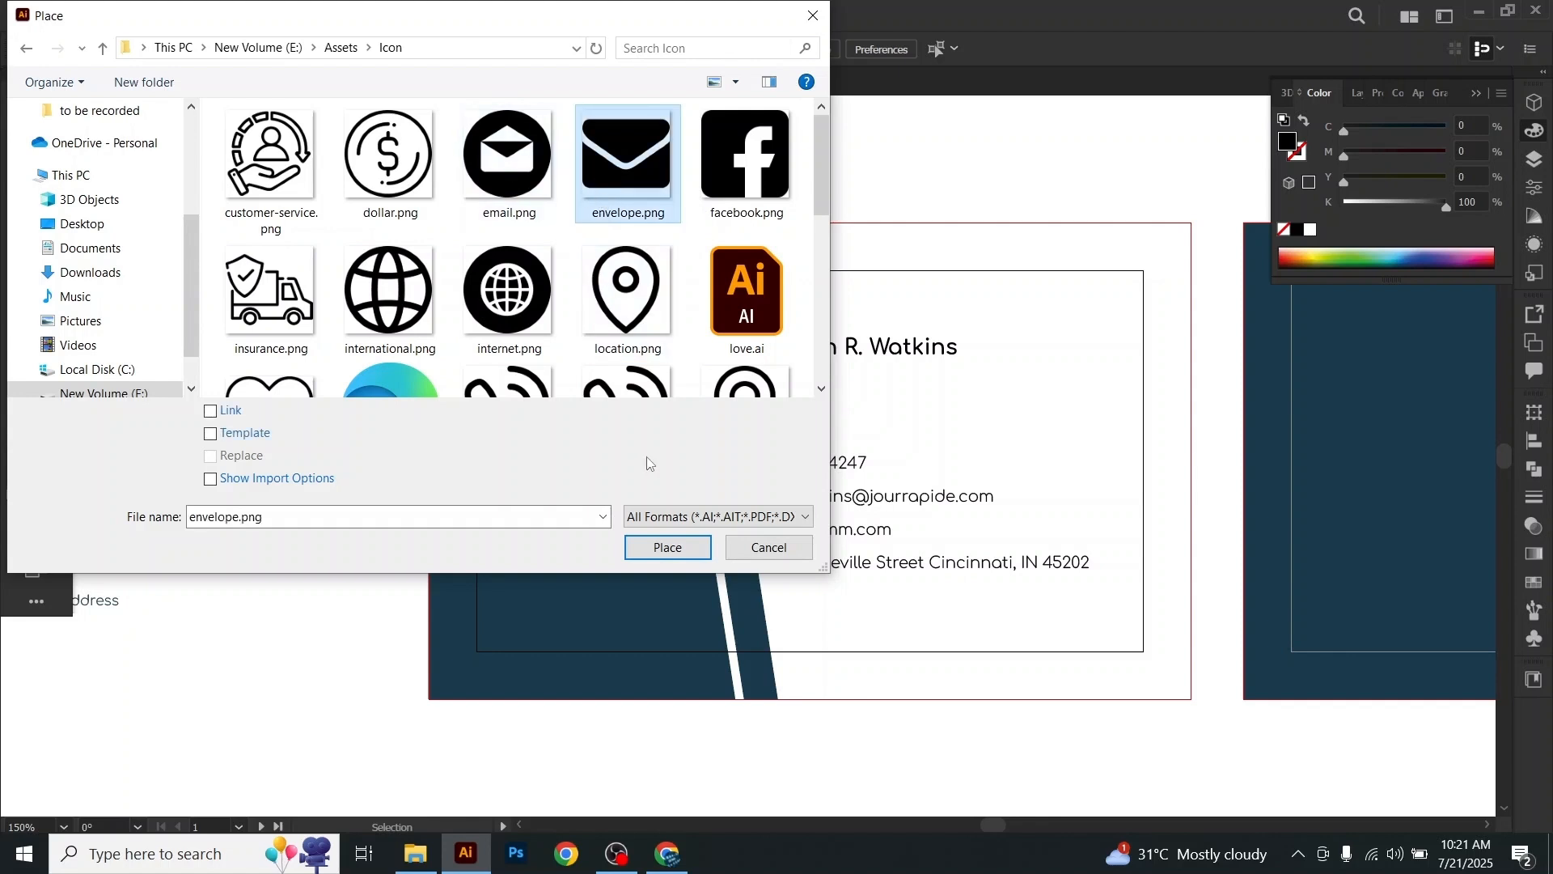
click(666, 546)
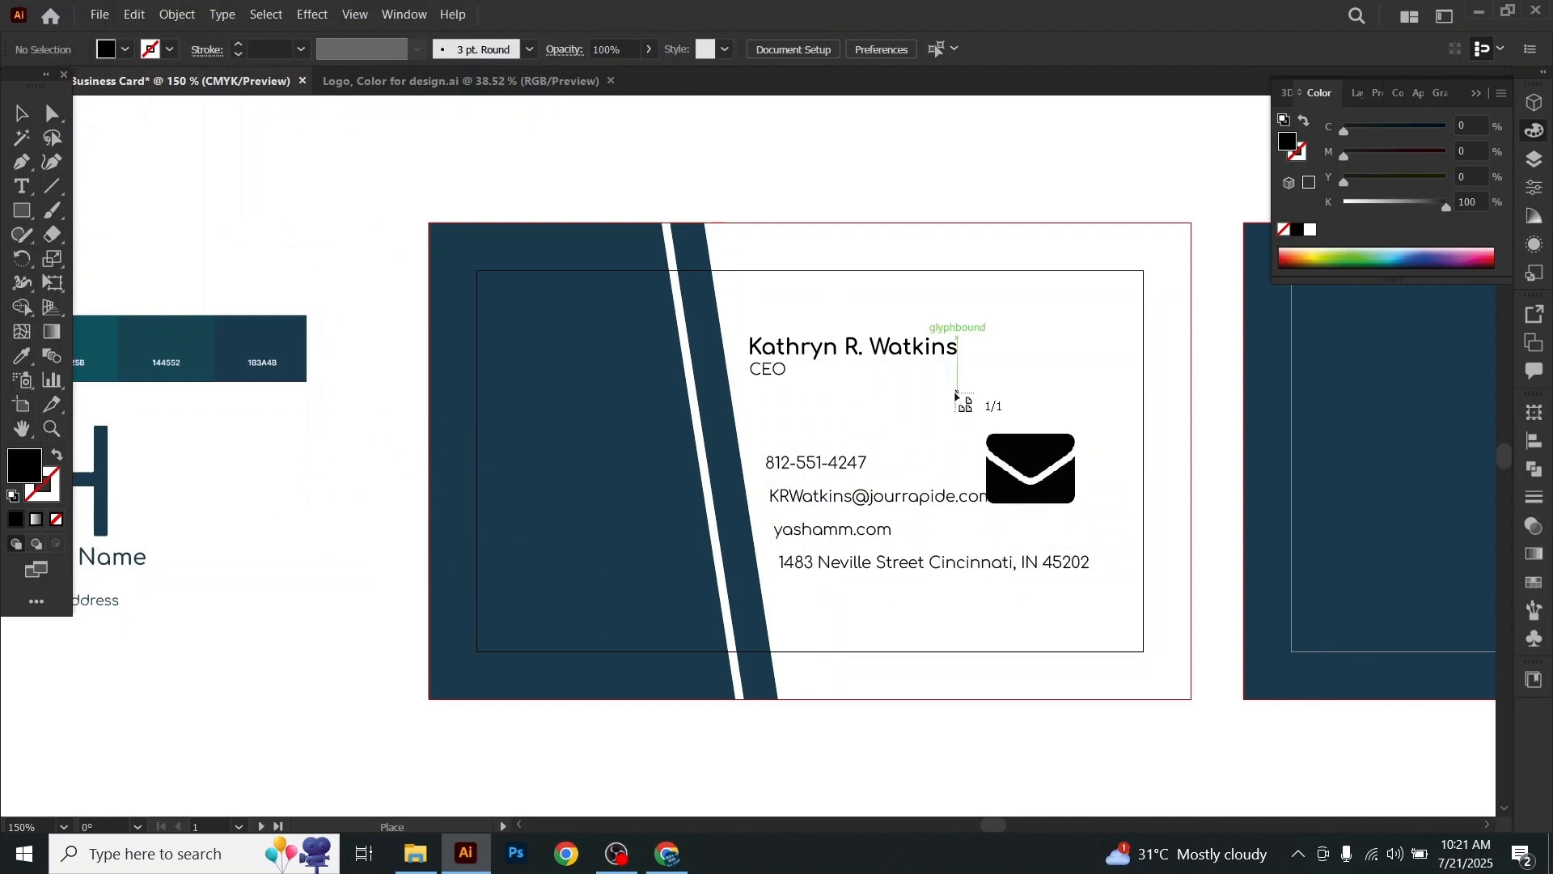
drag(957, 395, 536, 440)
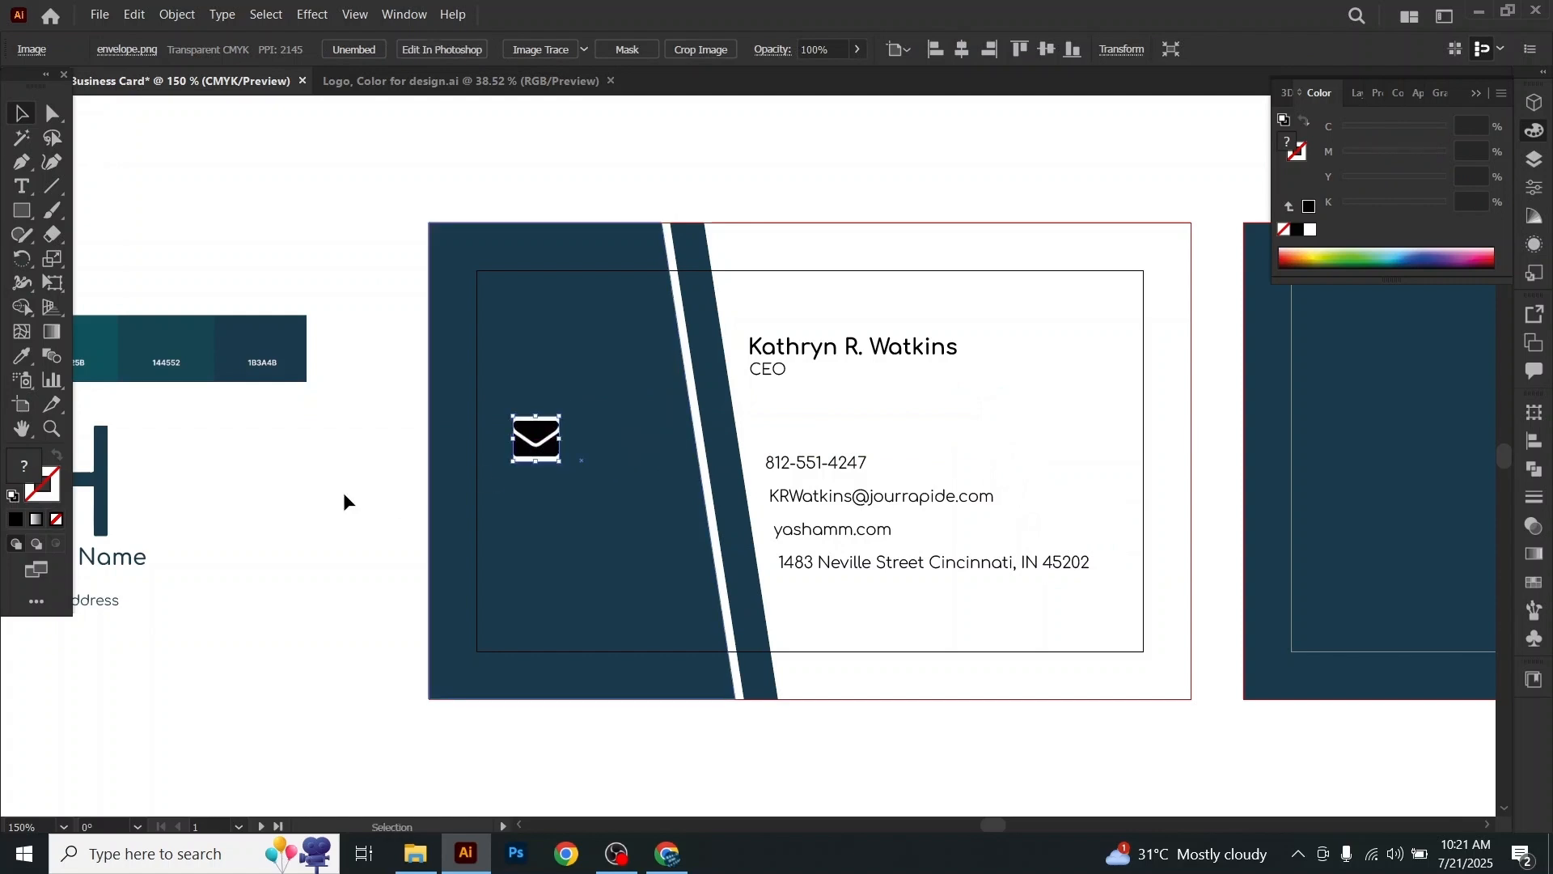
Step: Lock the large navy shape and the narrow slanted strip on the card's front
drag(396, 211, 716, 332)
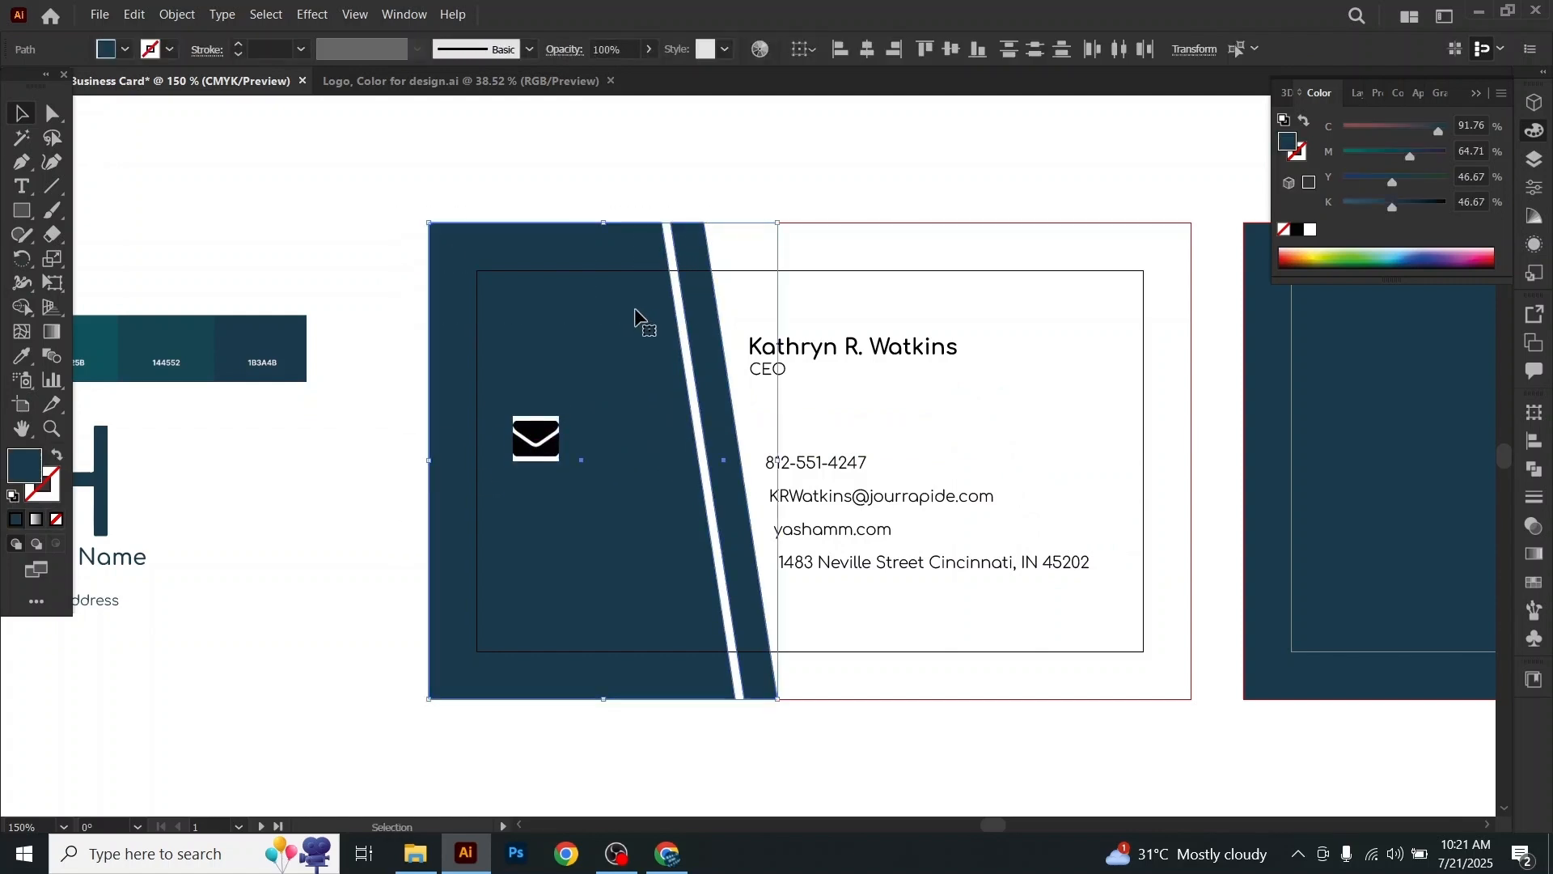
click(178, 14)
mouse_move(212, 139)
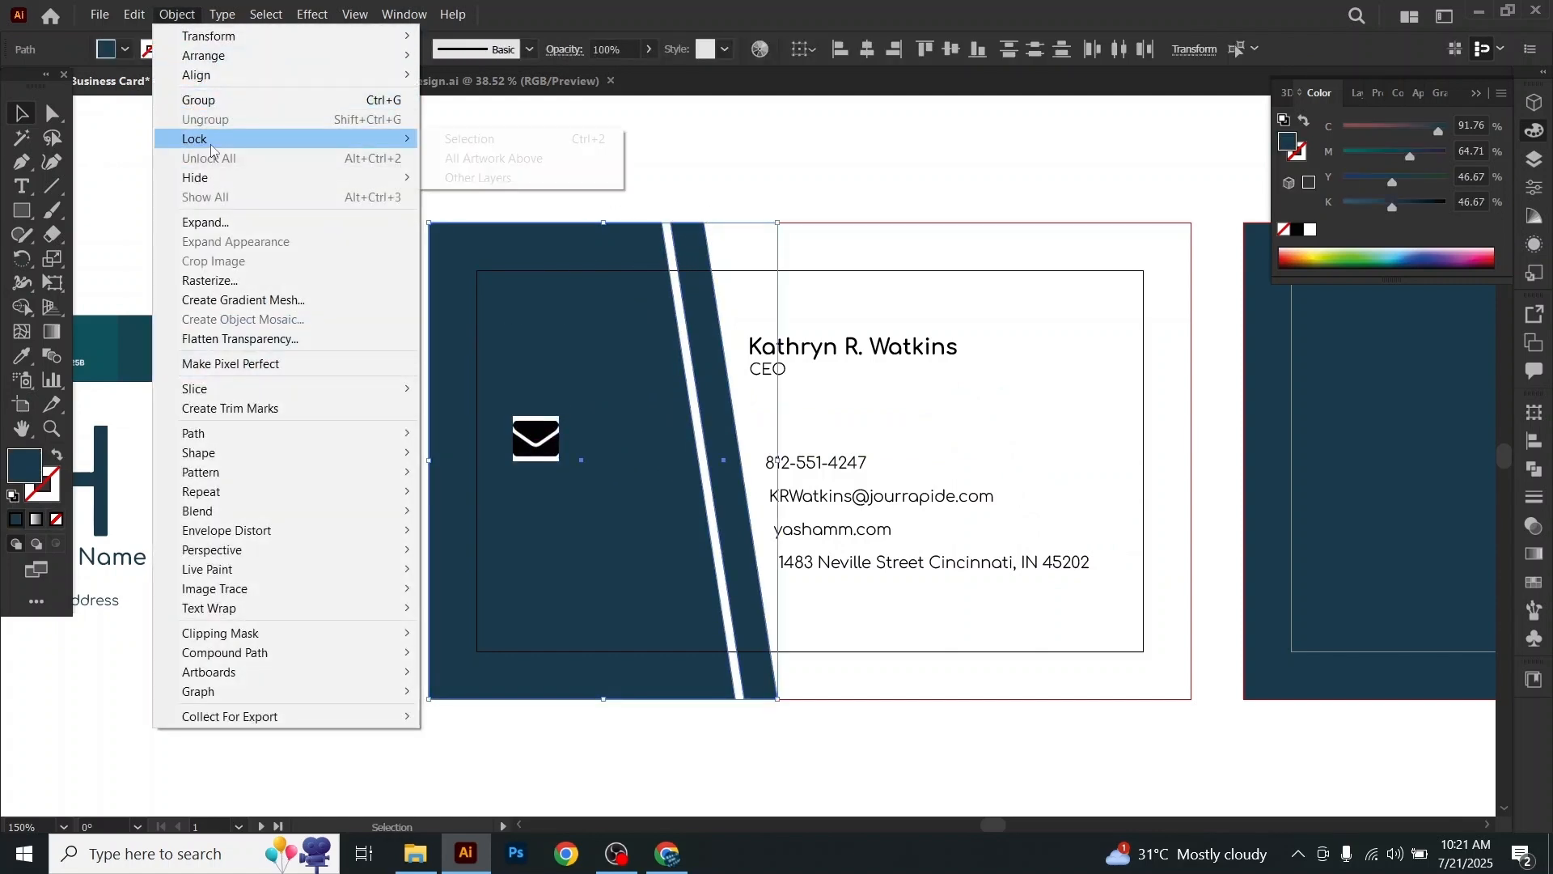
click(470, 139)
click(535, 439)
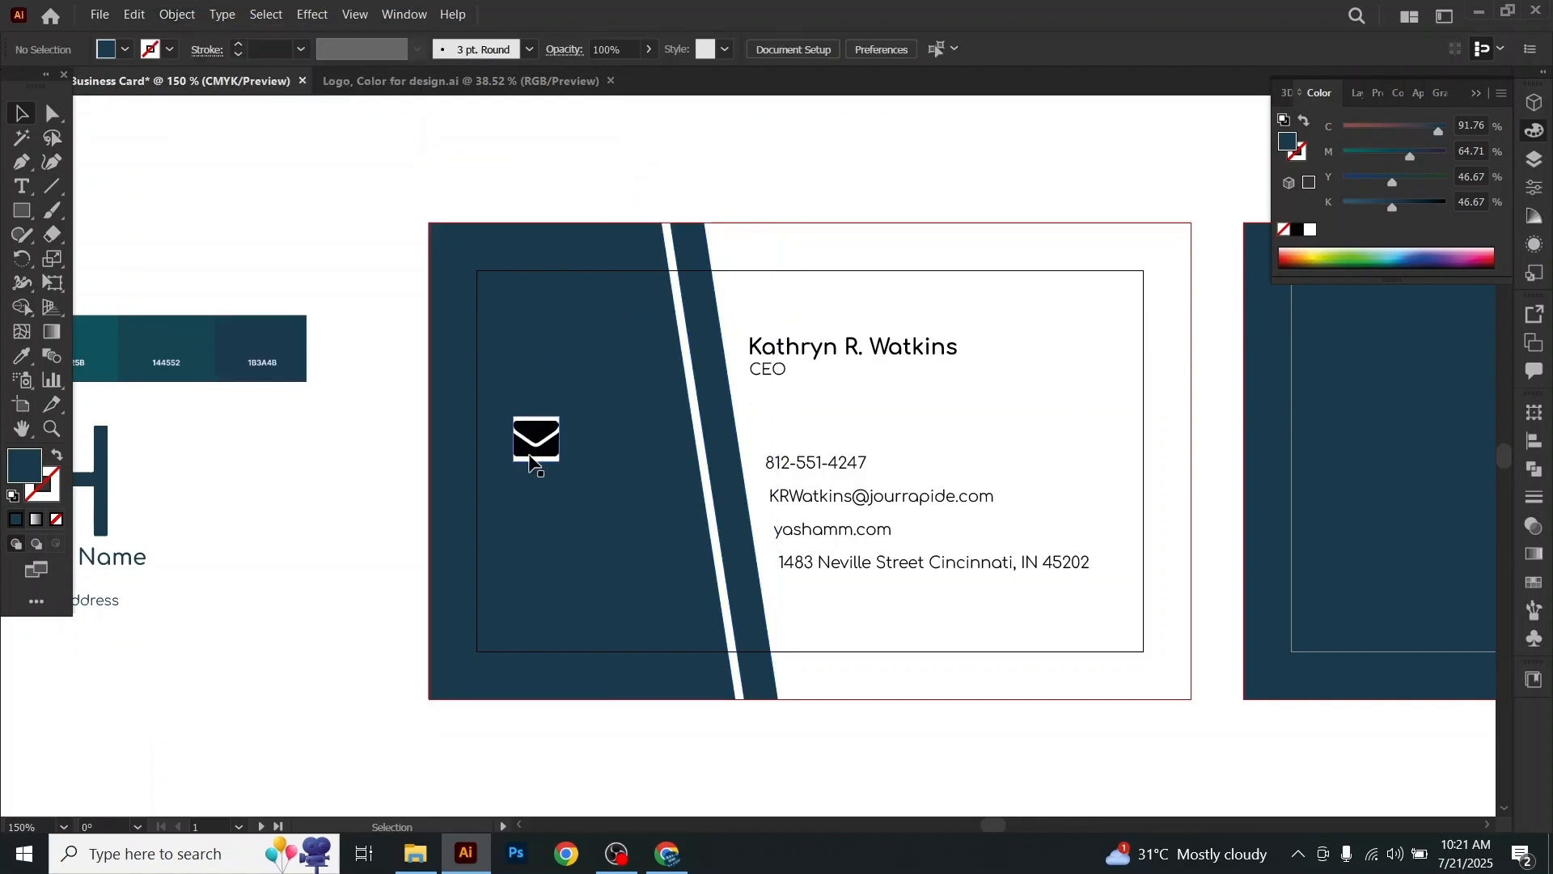
click(353, 433)
Step: Place telephone-handle-silhouette.png from the Icon folder on the navy area near the envelope icon
click(101, 14)
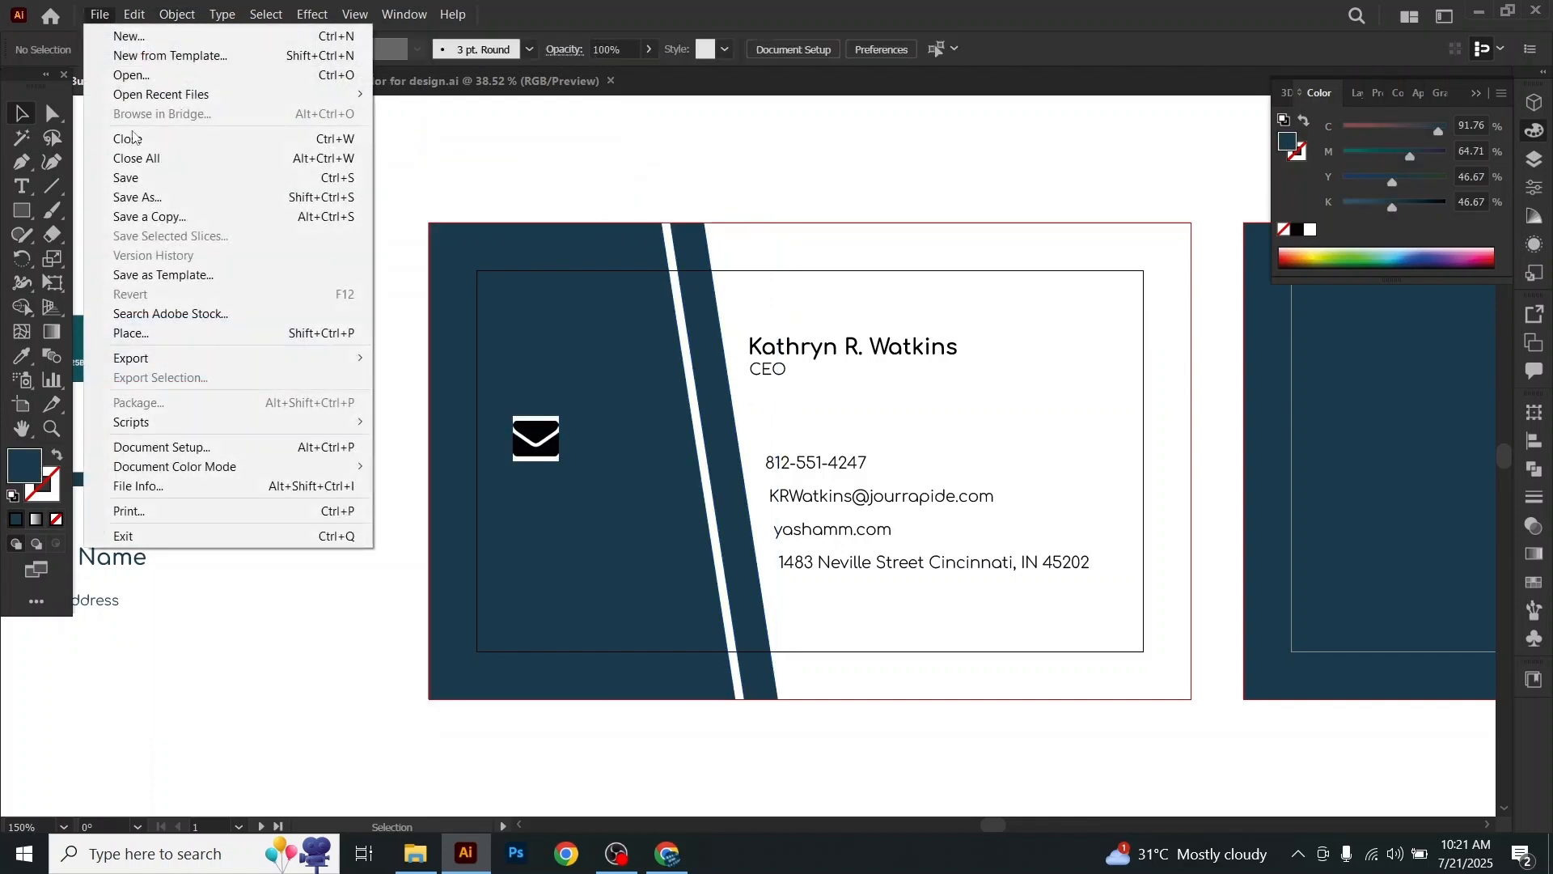
click(166, 332)
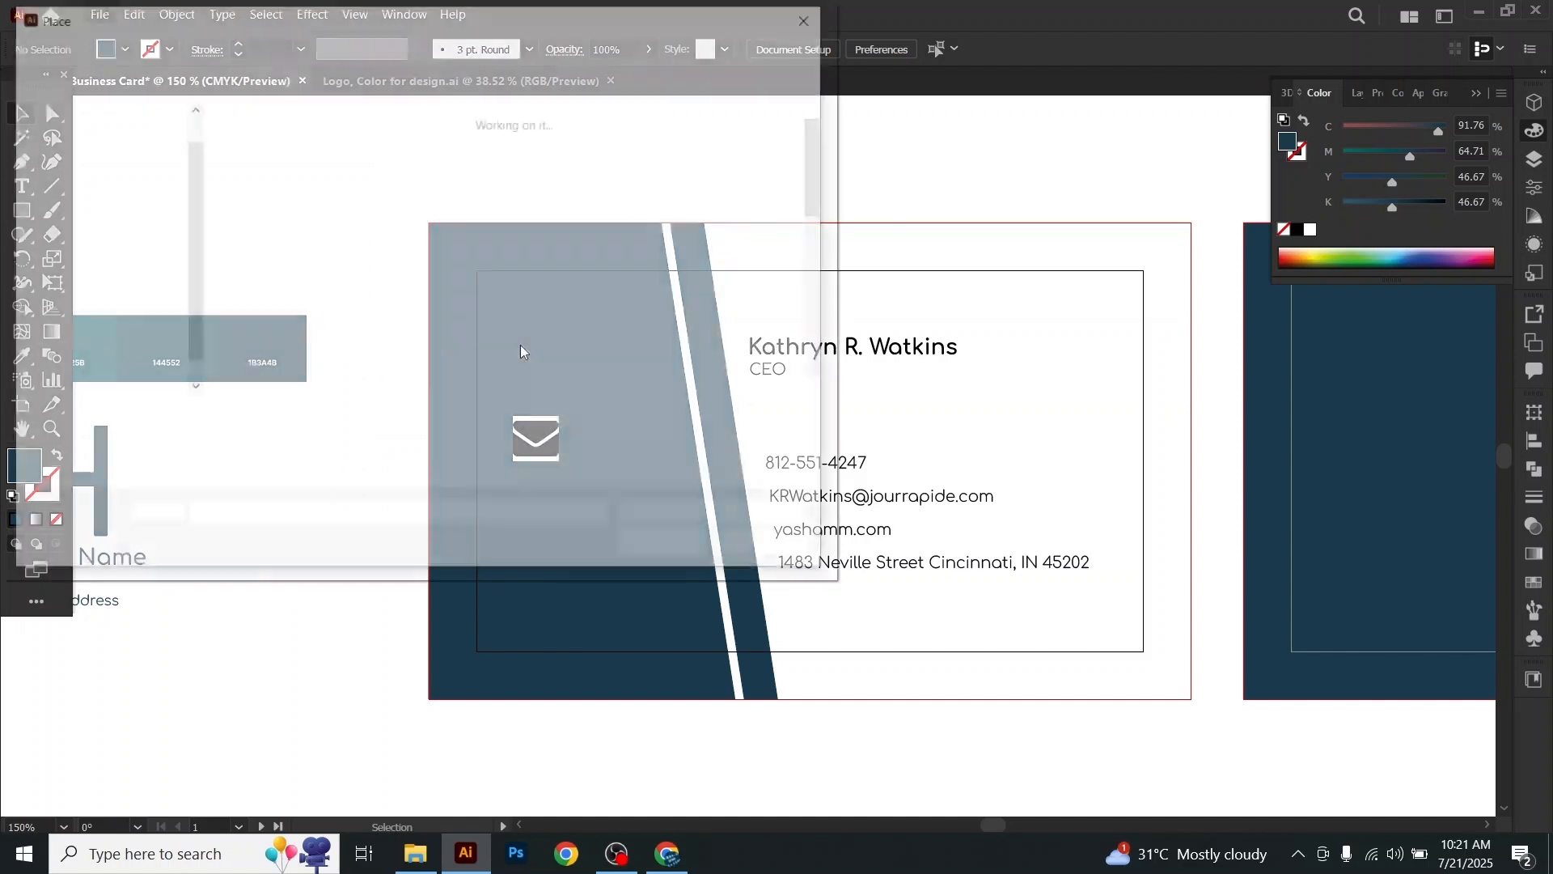
scroll(485, 324, down, 3)
double_click(389, 291)
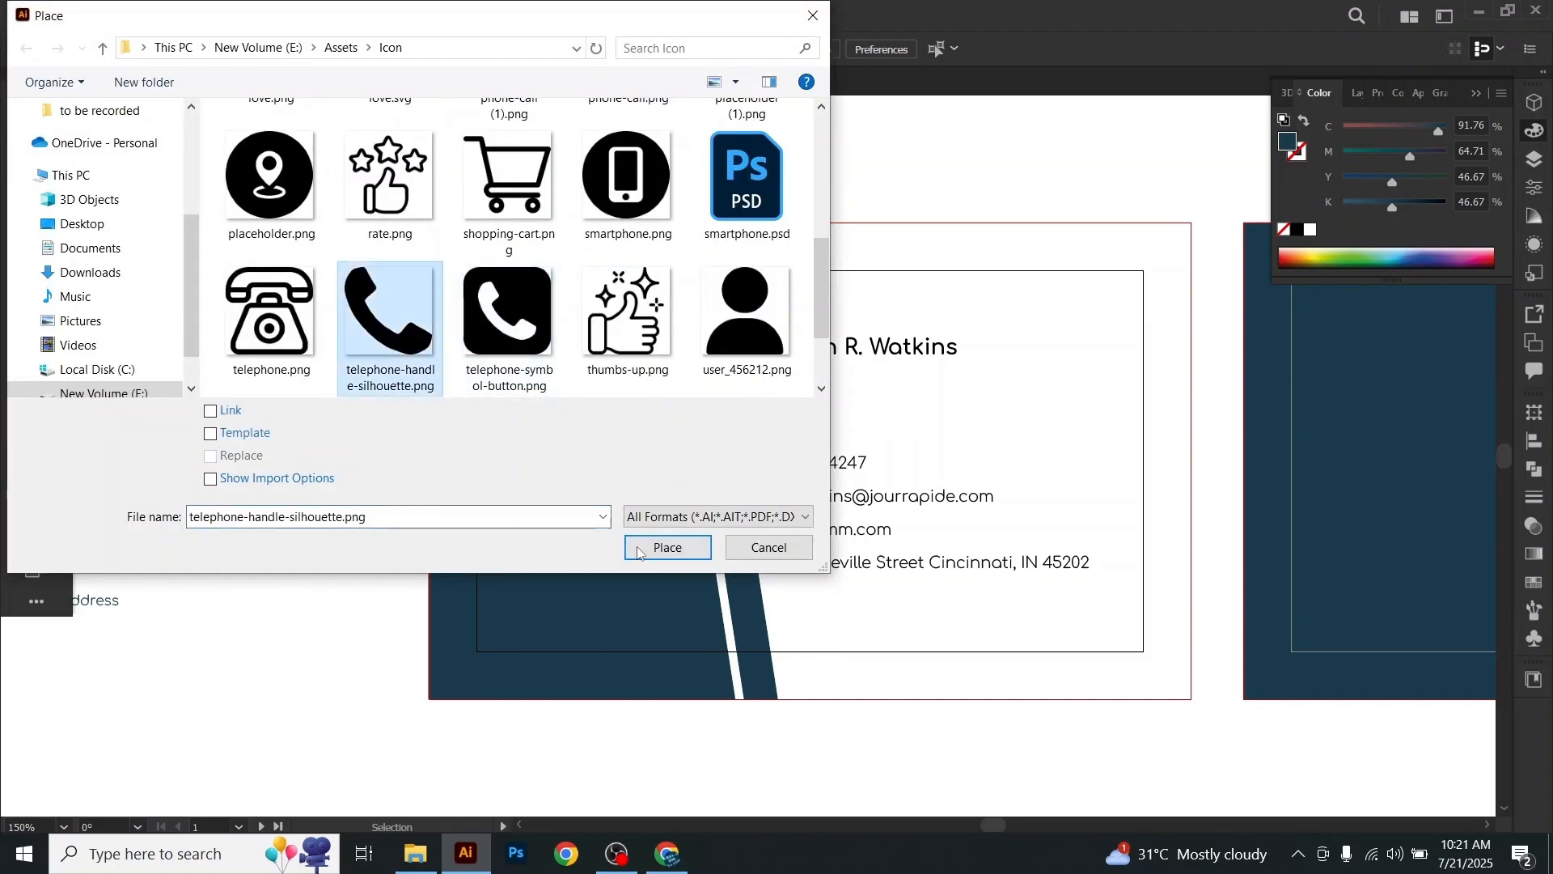
drag(571, 394, 566, 390)
Step: Place user_456212.png from the Icon folder as a small icon about 0.24 in wide on the navy area beside the phone icon
click(100, 14)
click(166, 331)
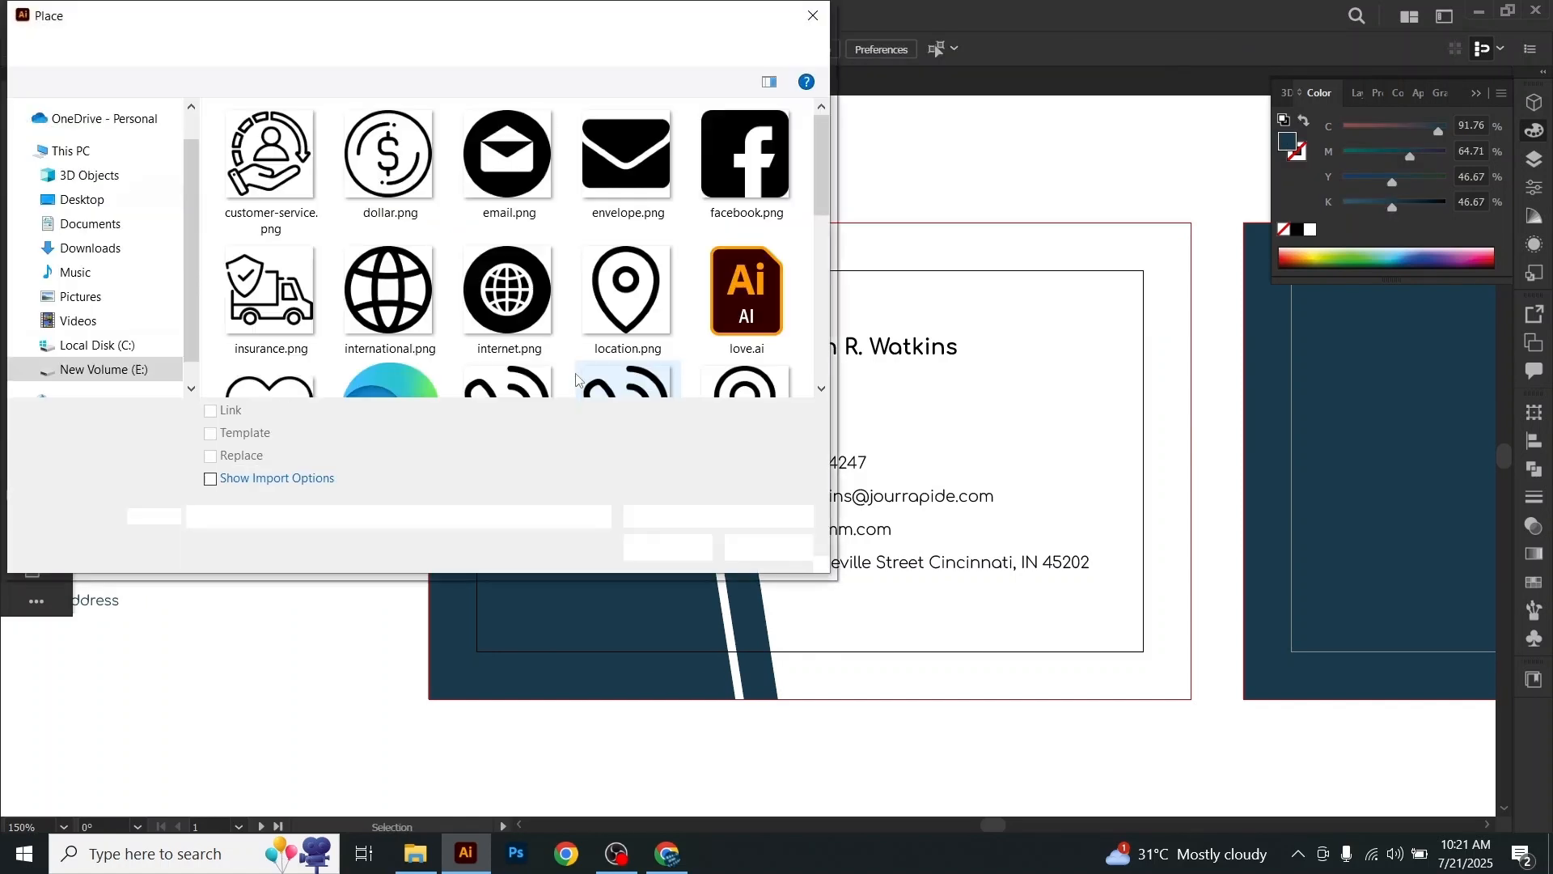
scroll(518, 243, down, 3)
click(734, 315)
double_click(733, 314)
drag(592, 300, 639, 347)
click(208, 175)
Step: Place placeholder.png from the Icon folder as a small icon on the navy area below the envelope icon
click(101, 15)
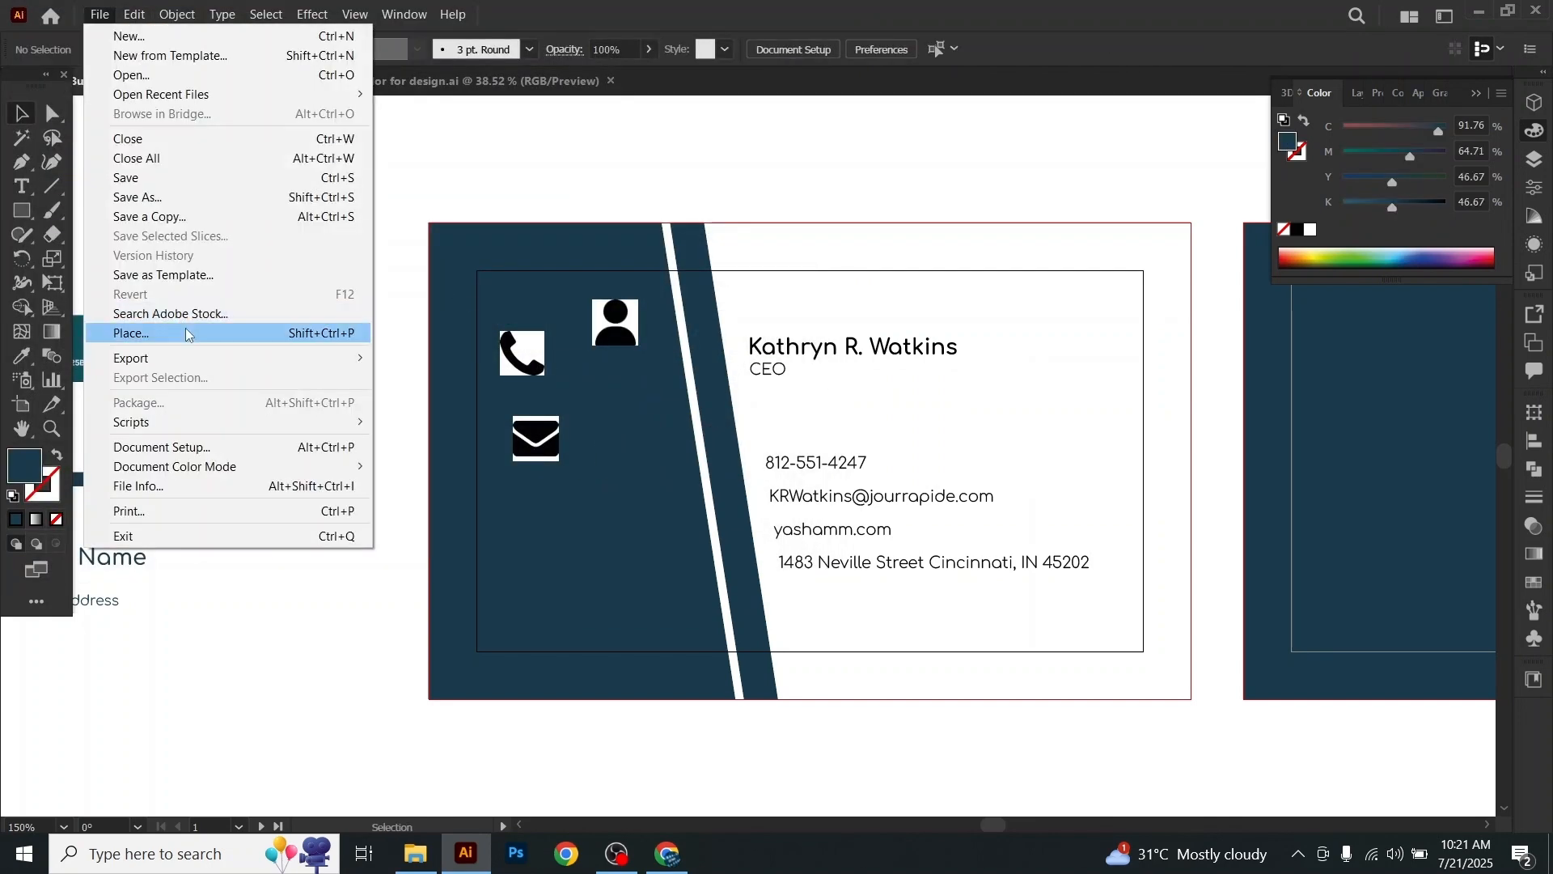
click(189, 331)
scroll(414, 251, down, 3)
scroll(437, 299, down, 2)
scroll(486, 331, up, 4)
scroll(478, 323, down, 1)
click(271, 312)
click(641, 543)
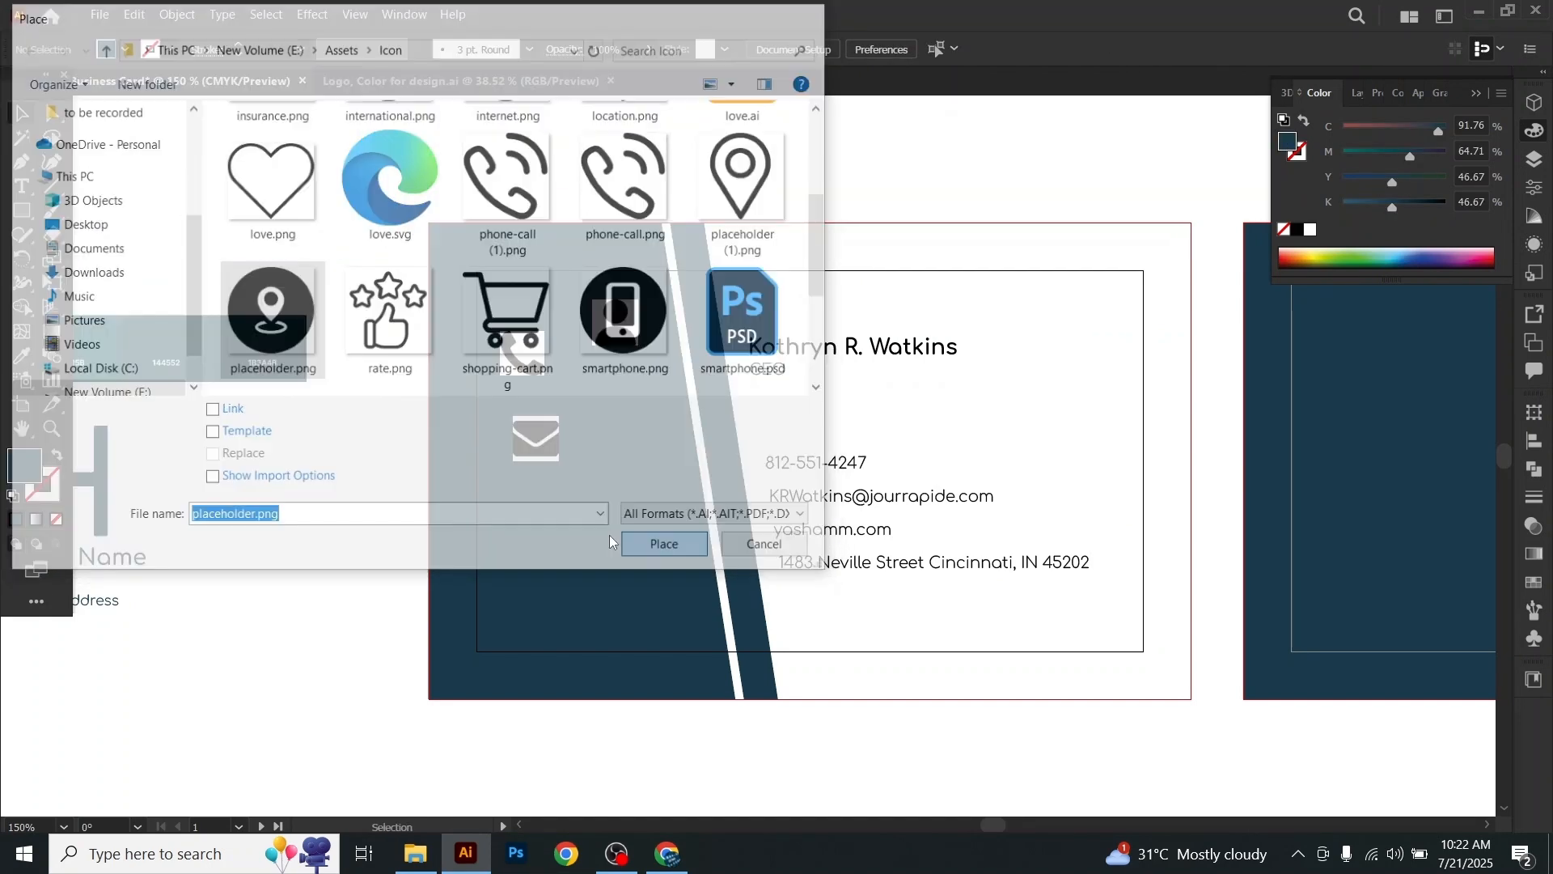
drag(520, 504, 568, 549)
Step: Place internet.png from the Icon folder as an icon about 0.24 in wide on the navy area, between the person and location icons
click(100, 15)
click(166, 331)
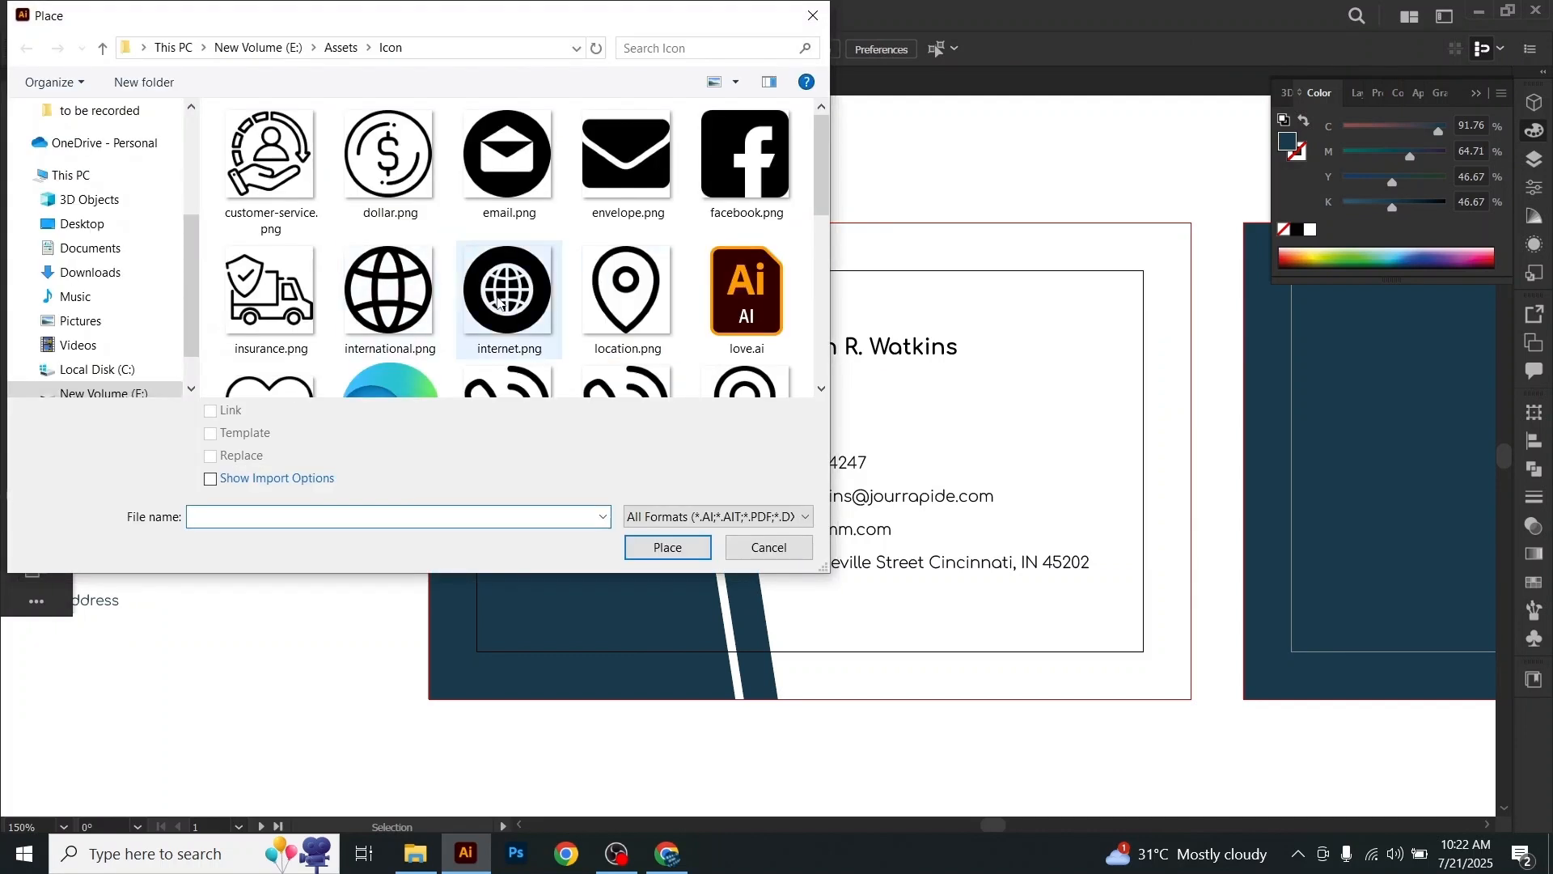
double_click(502, 312)
drag(591, 453, 639, 500)
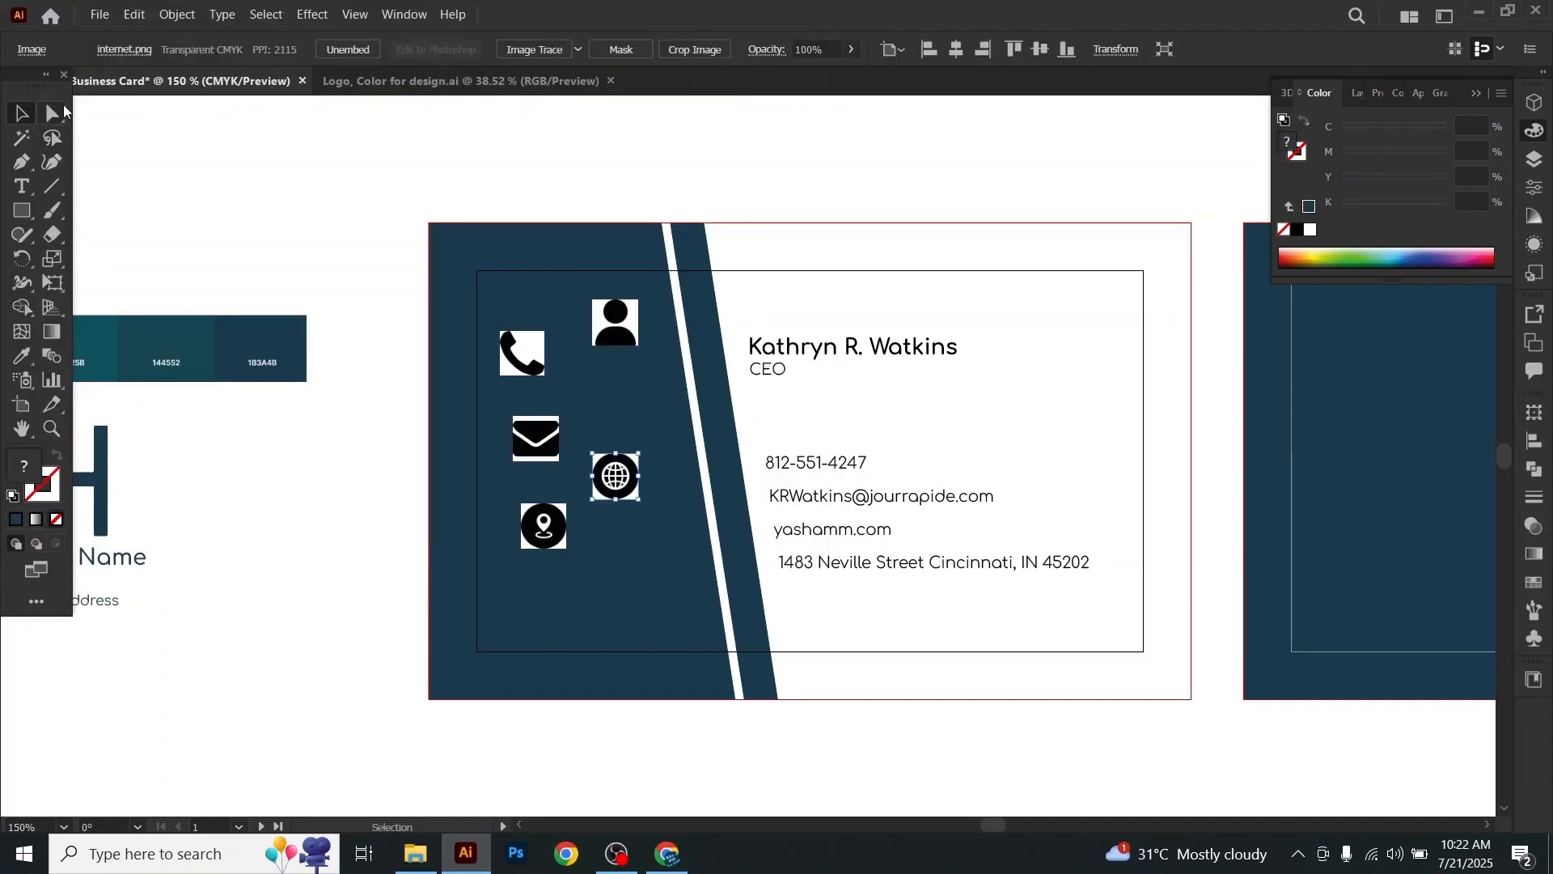
click(241, 217)
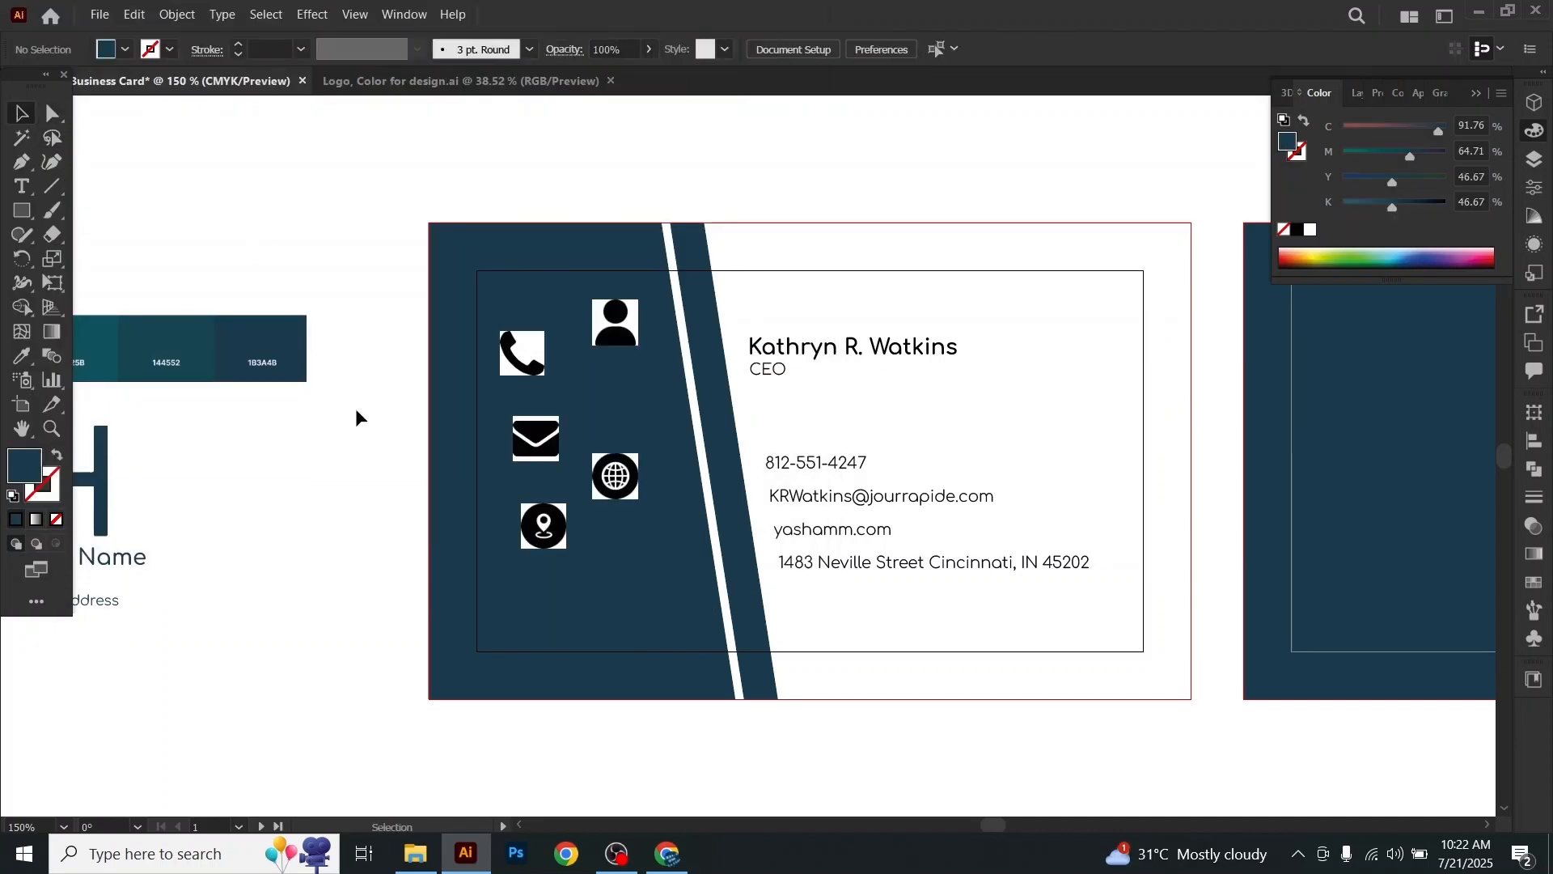
Step: Image-trace the person icon with the default preset, expand the tracing and ungroup it
click(46, 436)
drag(608, 439, 774, 569)
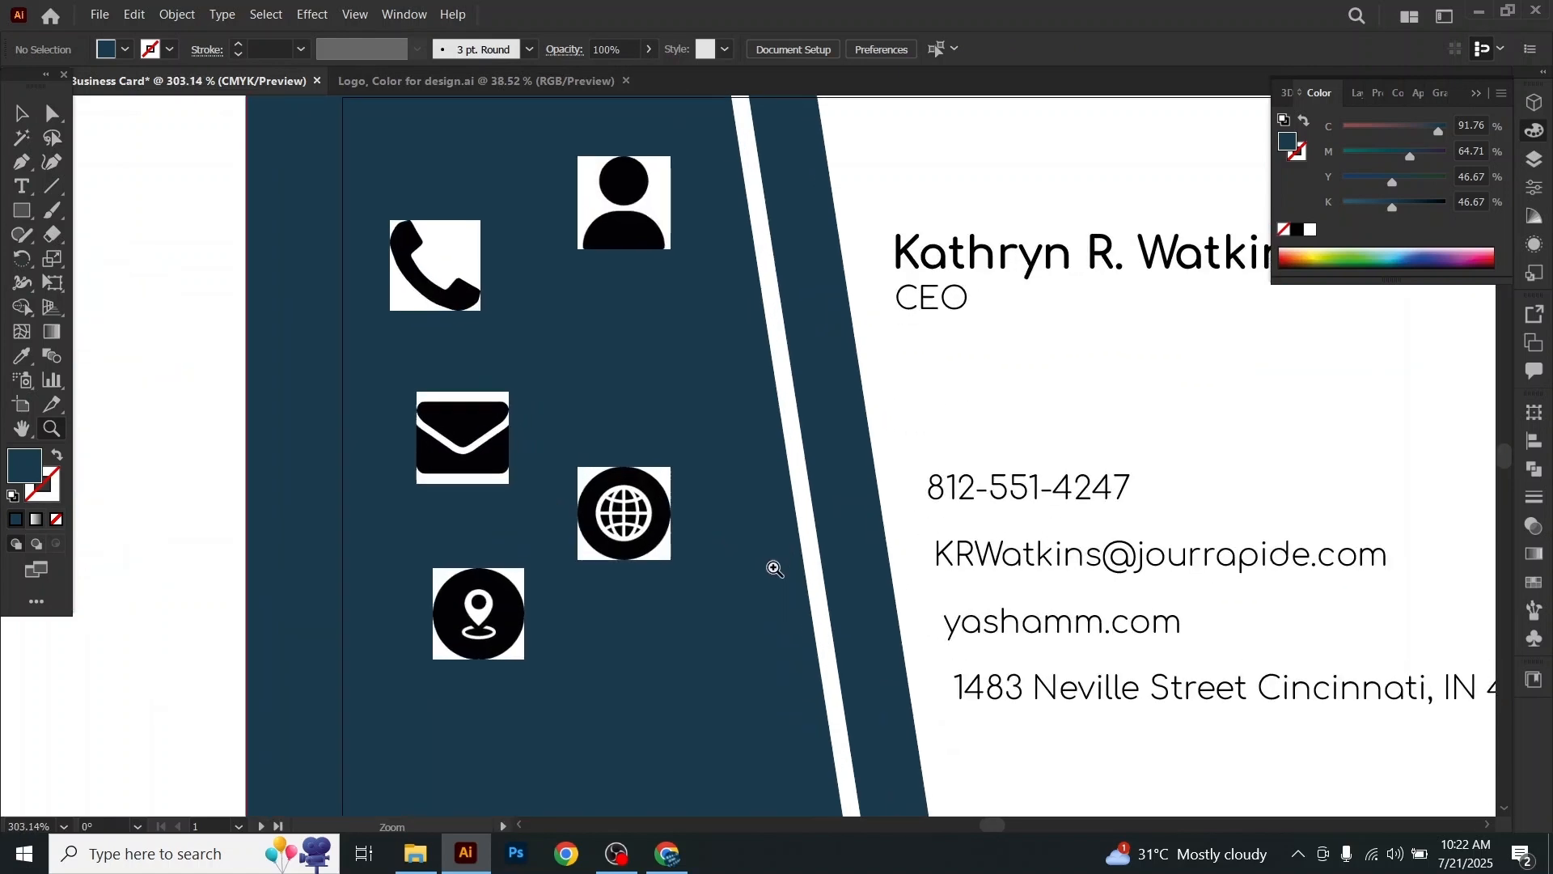
click(22, 429)
mouse_move(585, 371)
mouse_down()
mouse_move(596, 405)
mouse_move(578, 401)
mouse_up()
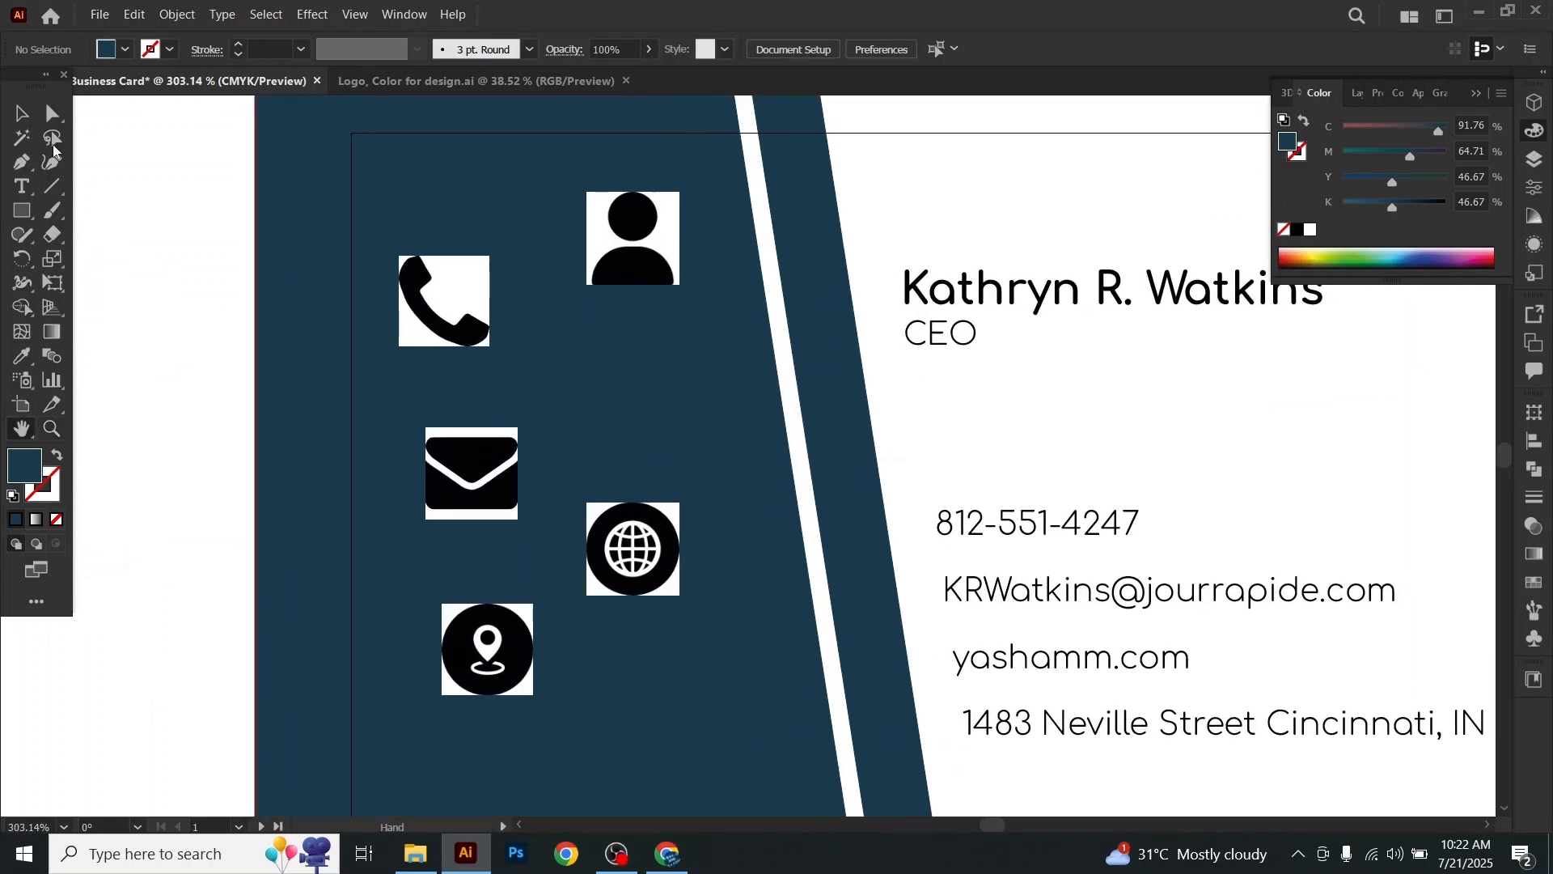
click(21, 113)
click(602, 237)
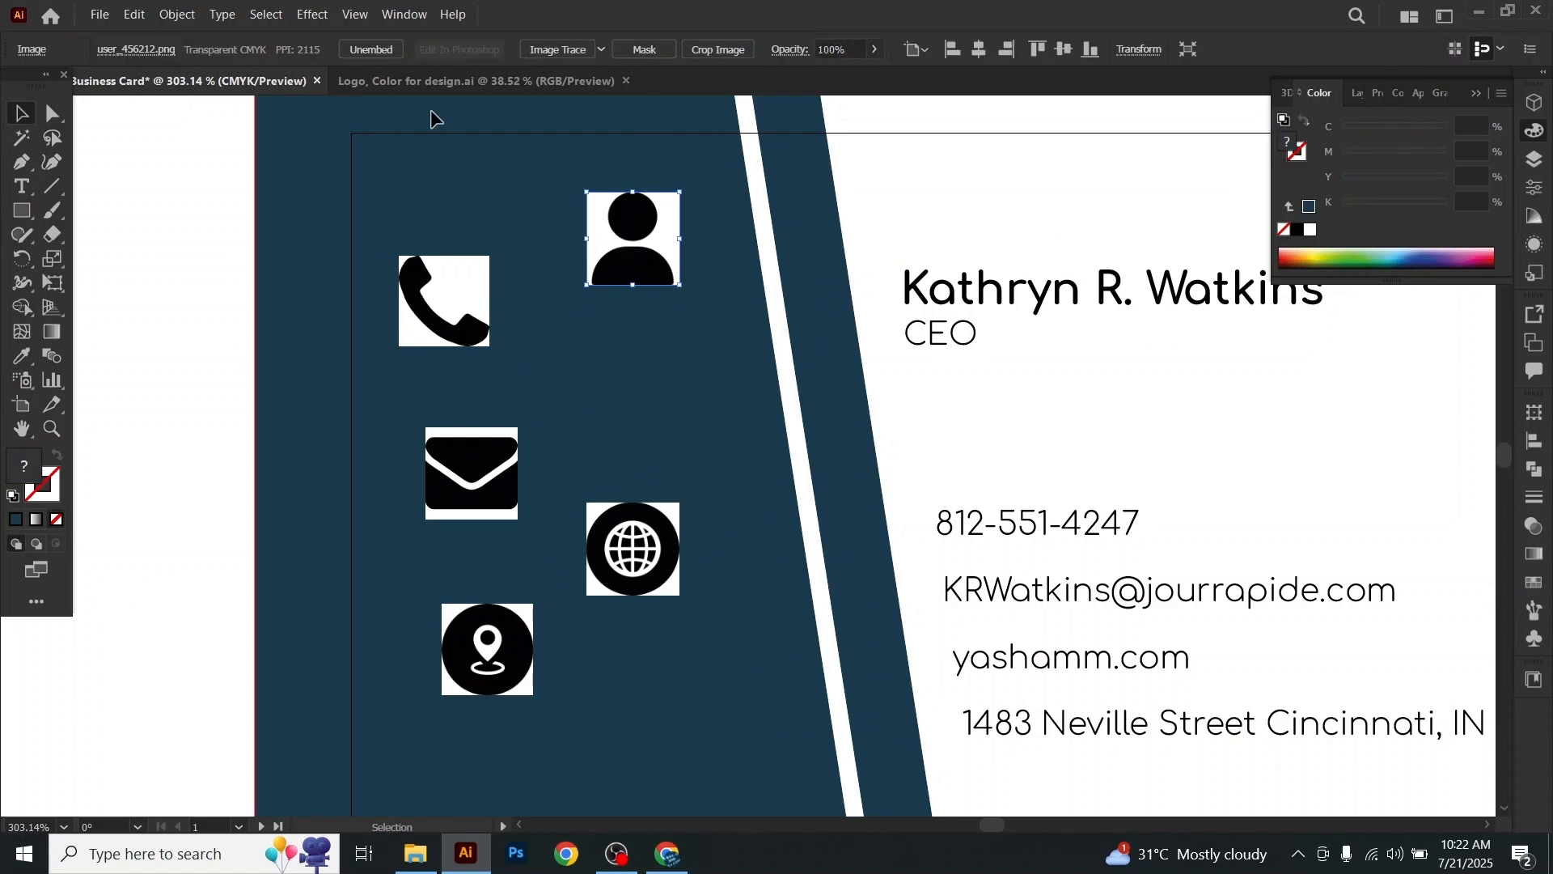
click(543, 50)
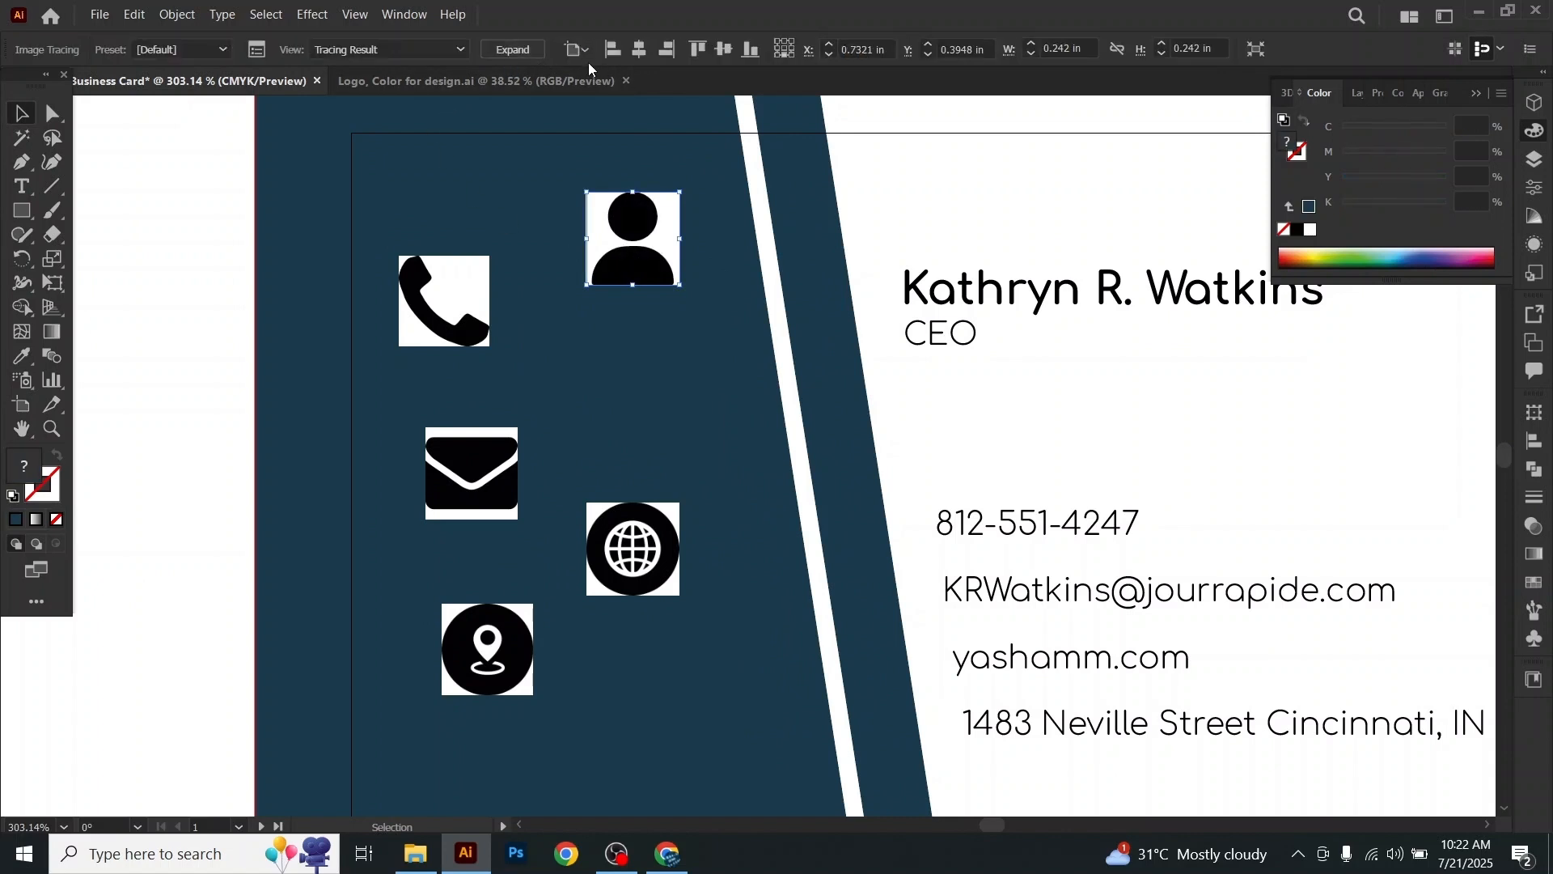
click(522, 50)
right_click(614, 217)
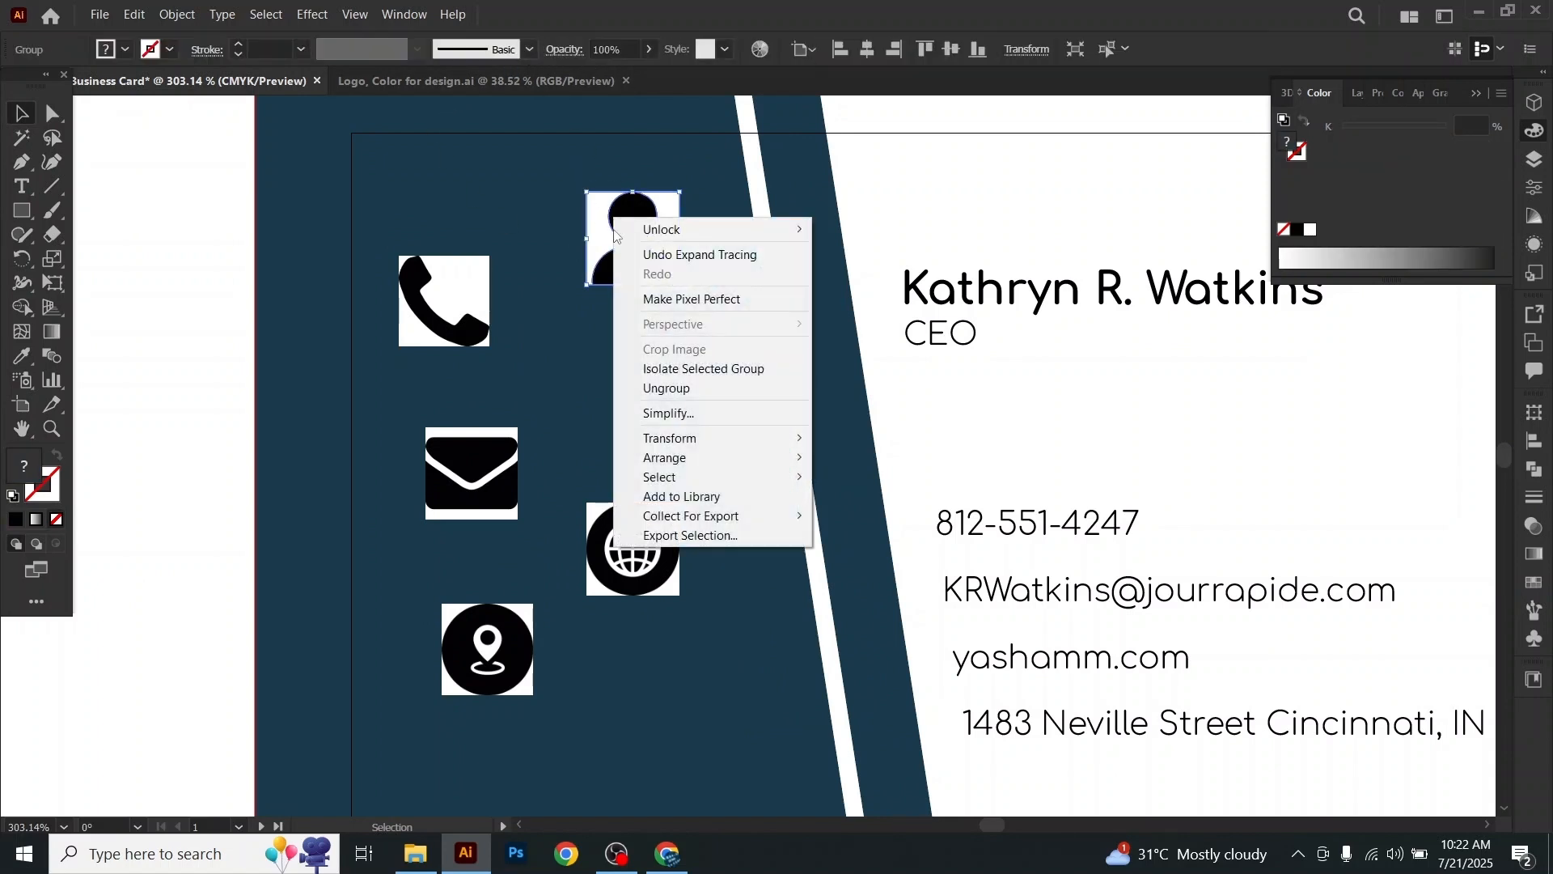
click(665, 389)
click(358, 299)
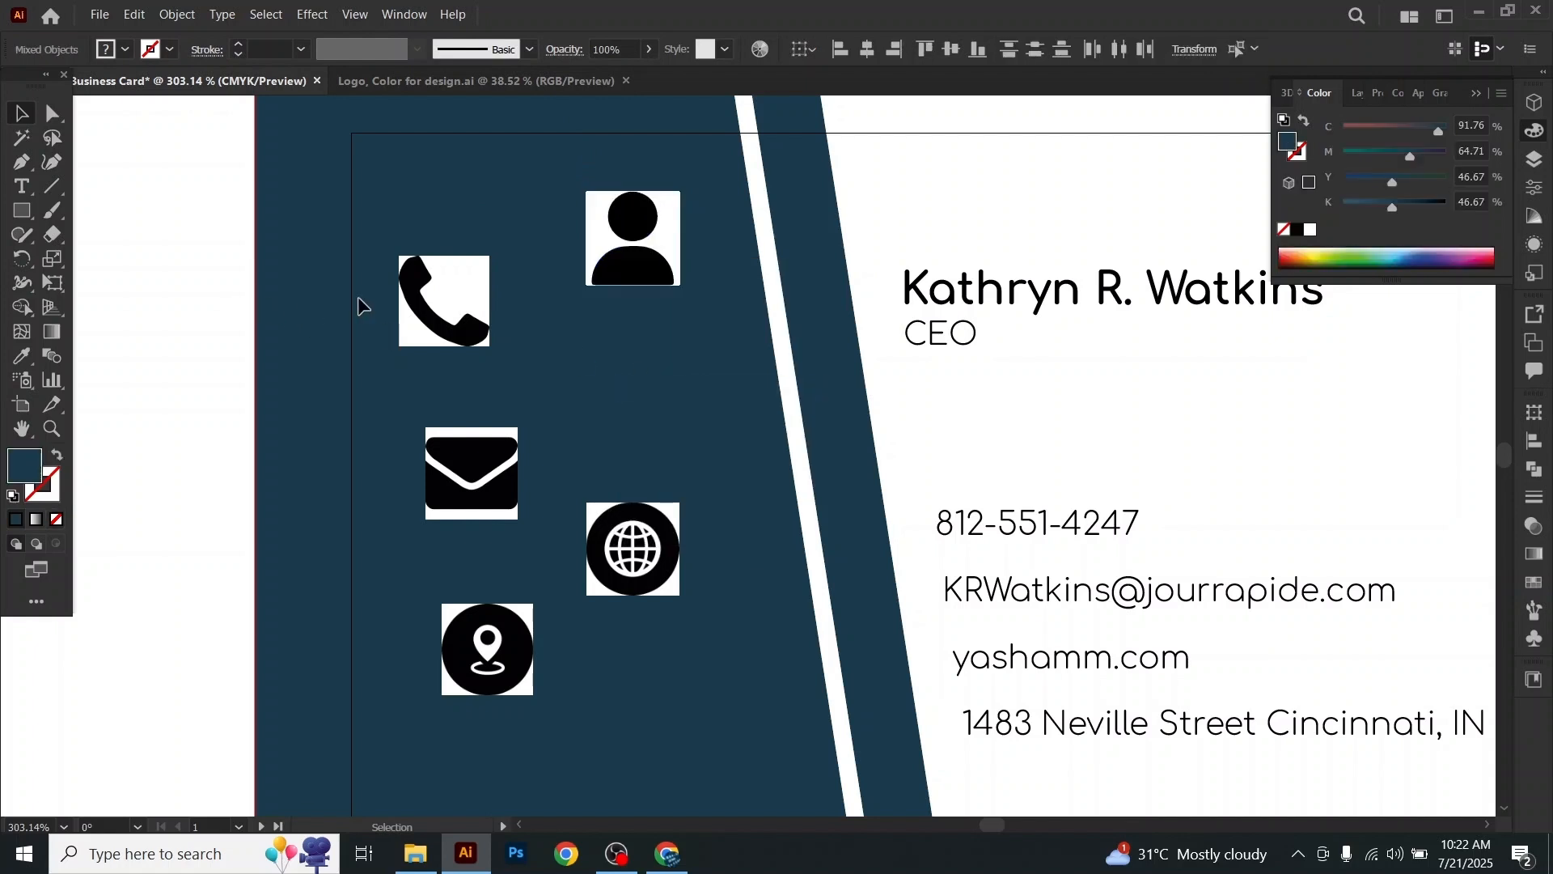
Step: Delete the white background behind the traced person icon
click(664, 248)
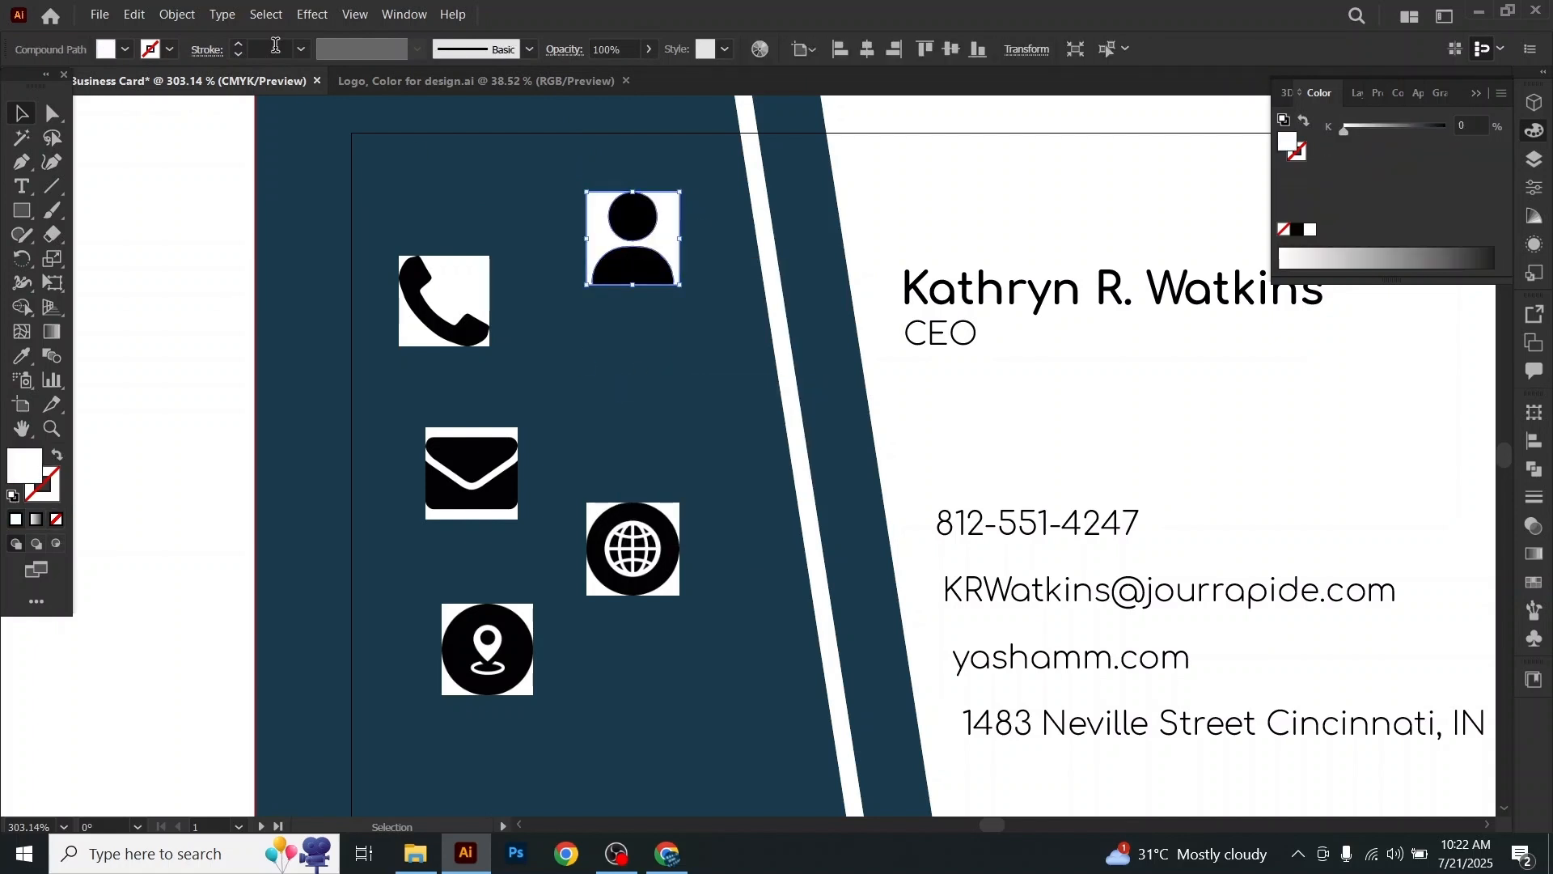
click(146, 16)
click(167, 231)
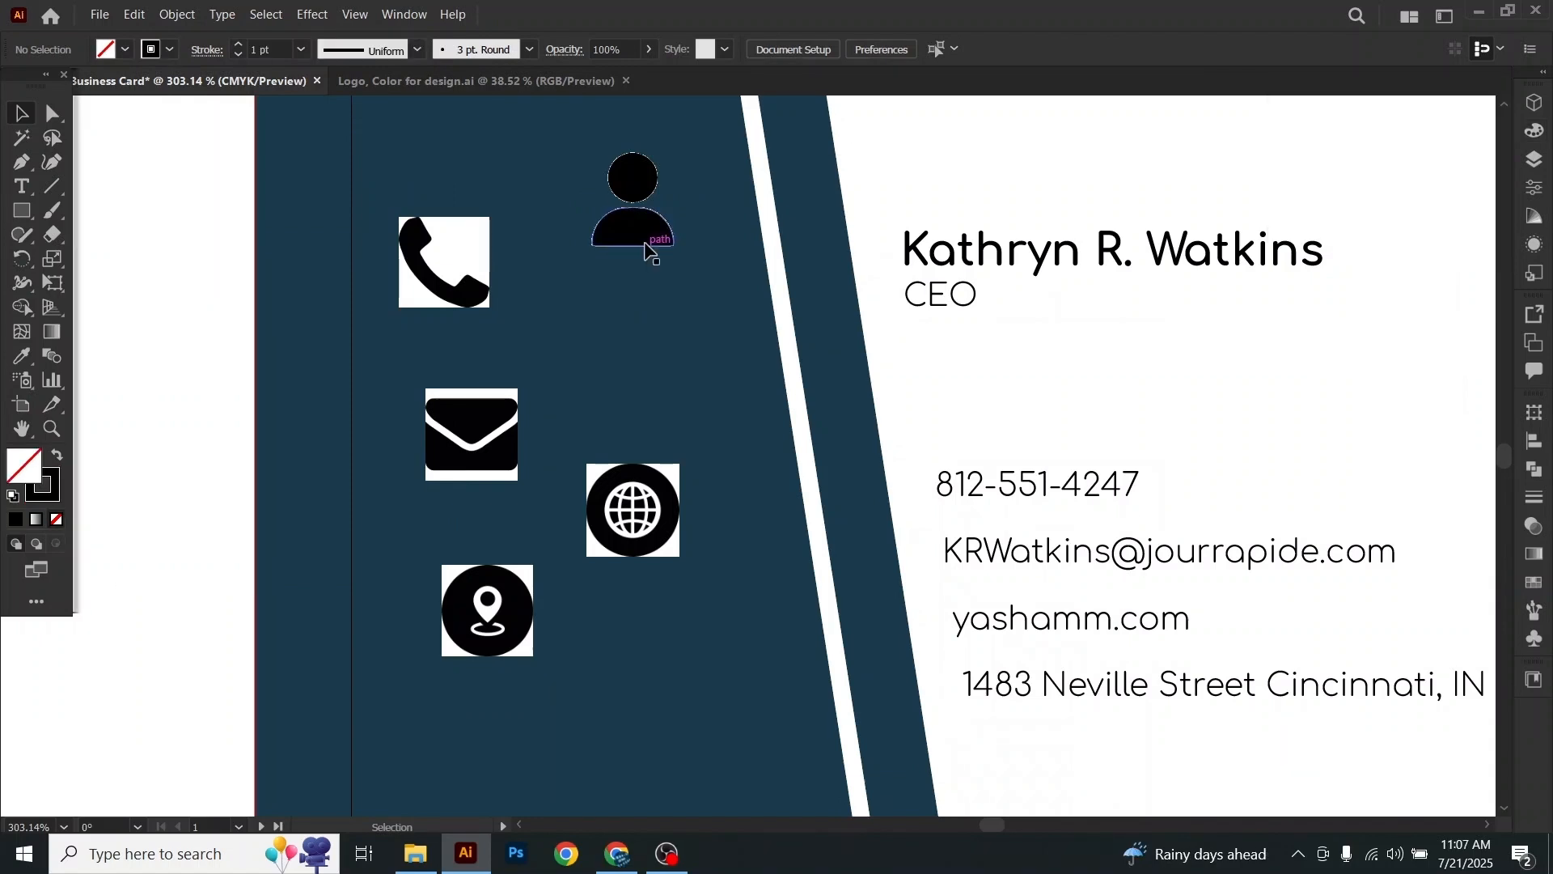
Step: Group the person icon's head and body and fill the group with white sampled from the card's background
click(647, 251)
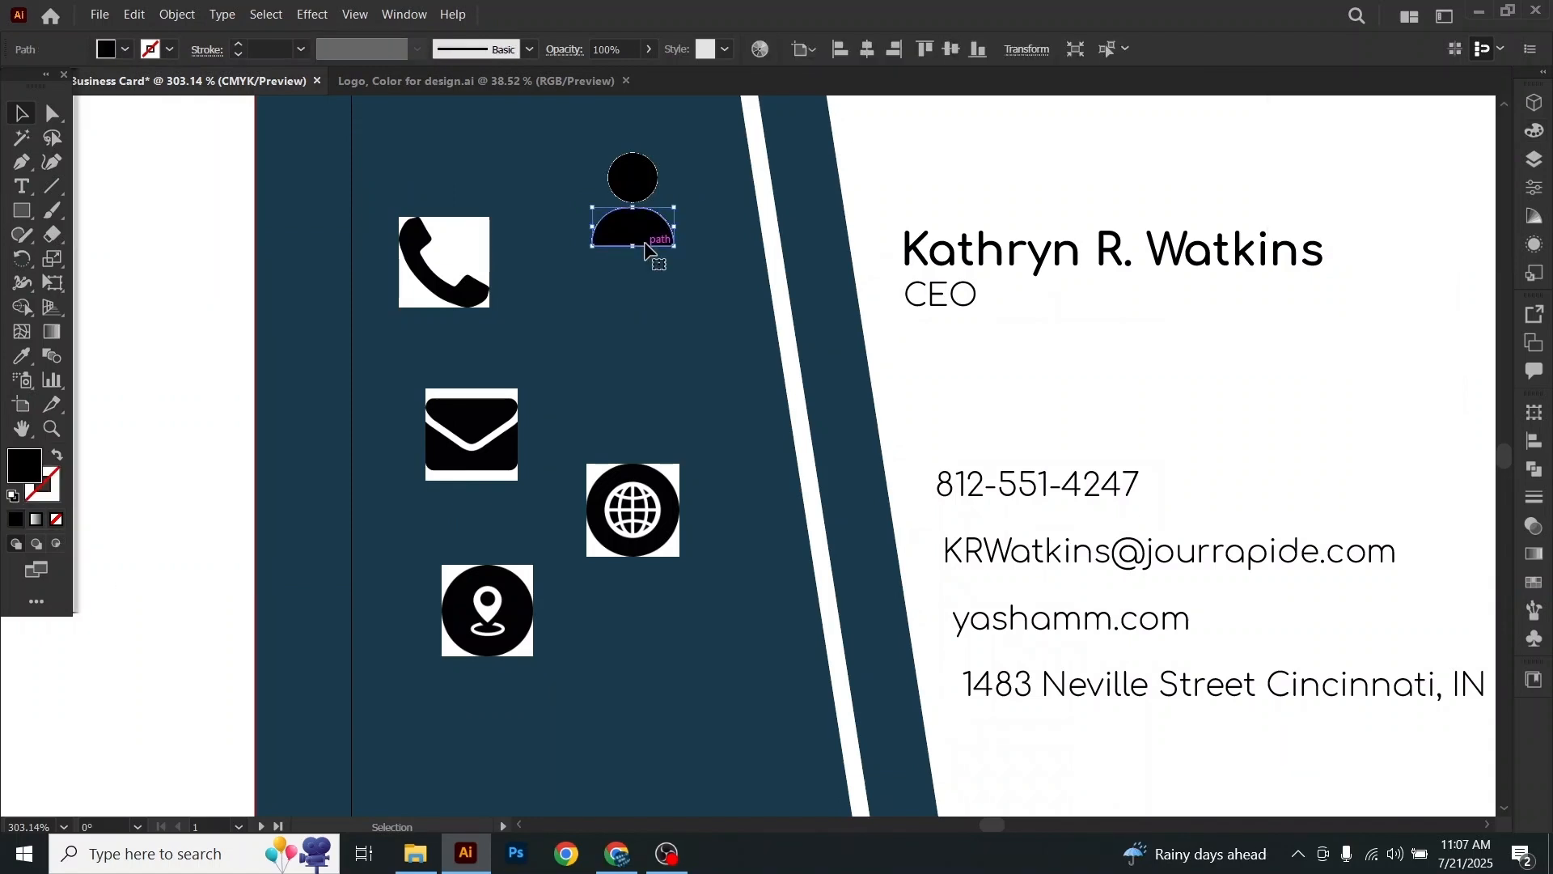
shift+click(631, 192)
right_click(631, 188)
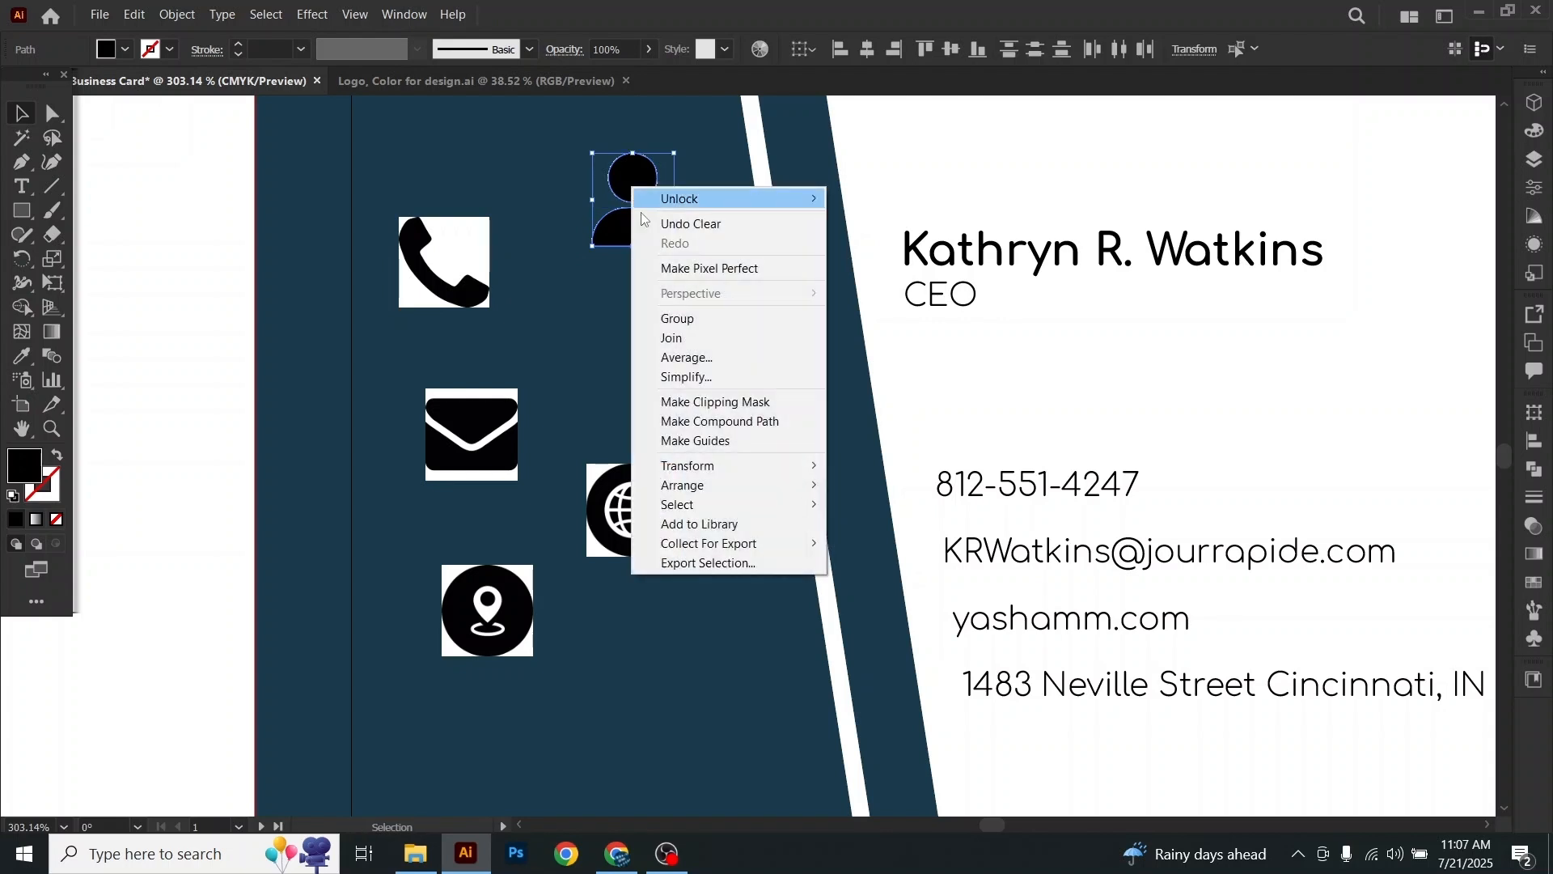
click(660, 318)
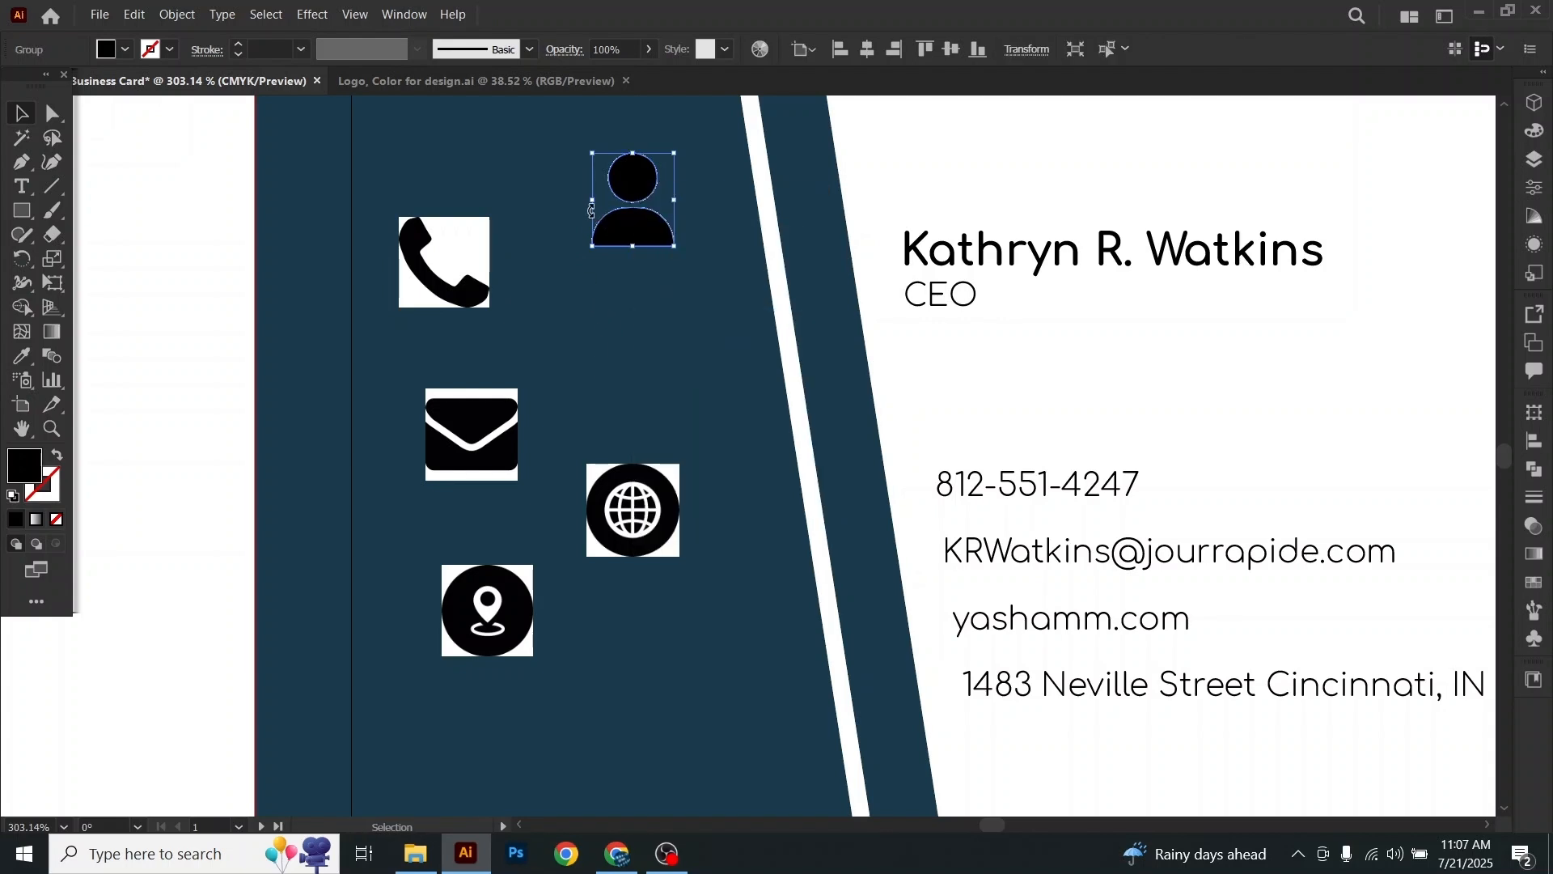
click(22, 356)
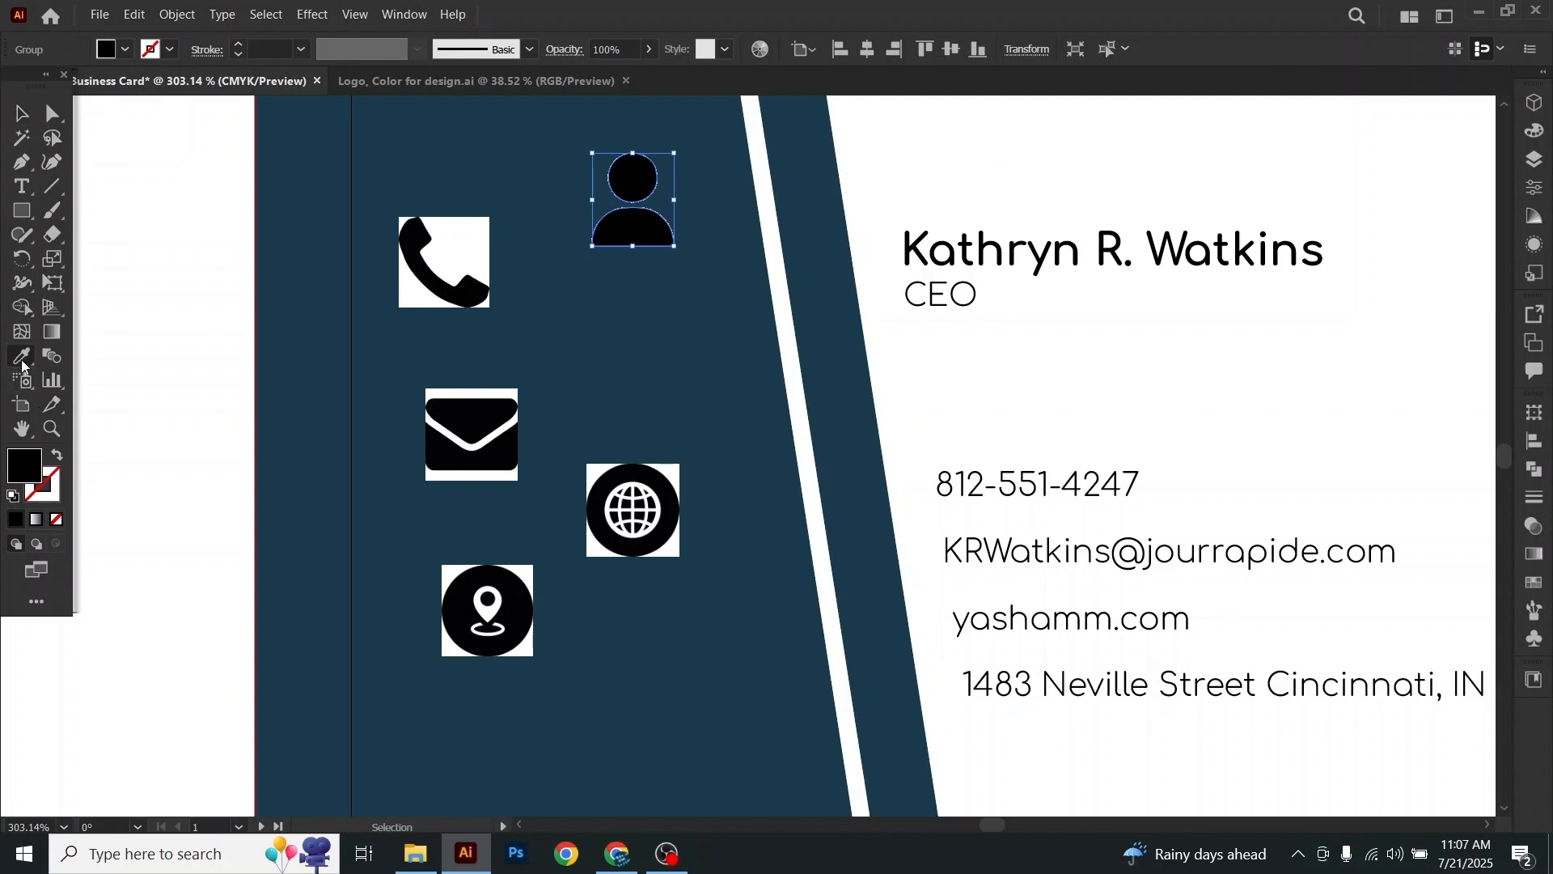
click(919, 191)
click(30, 121)
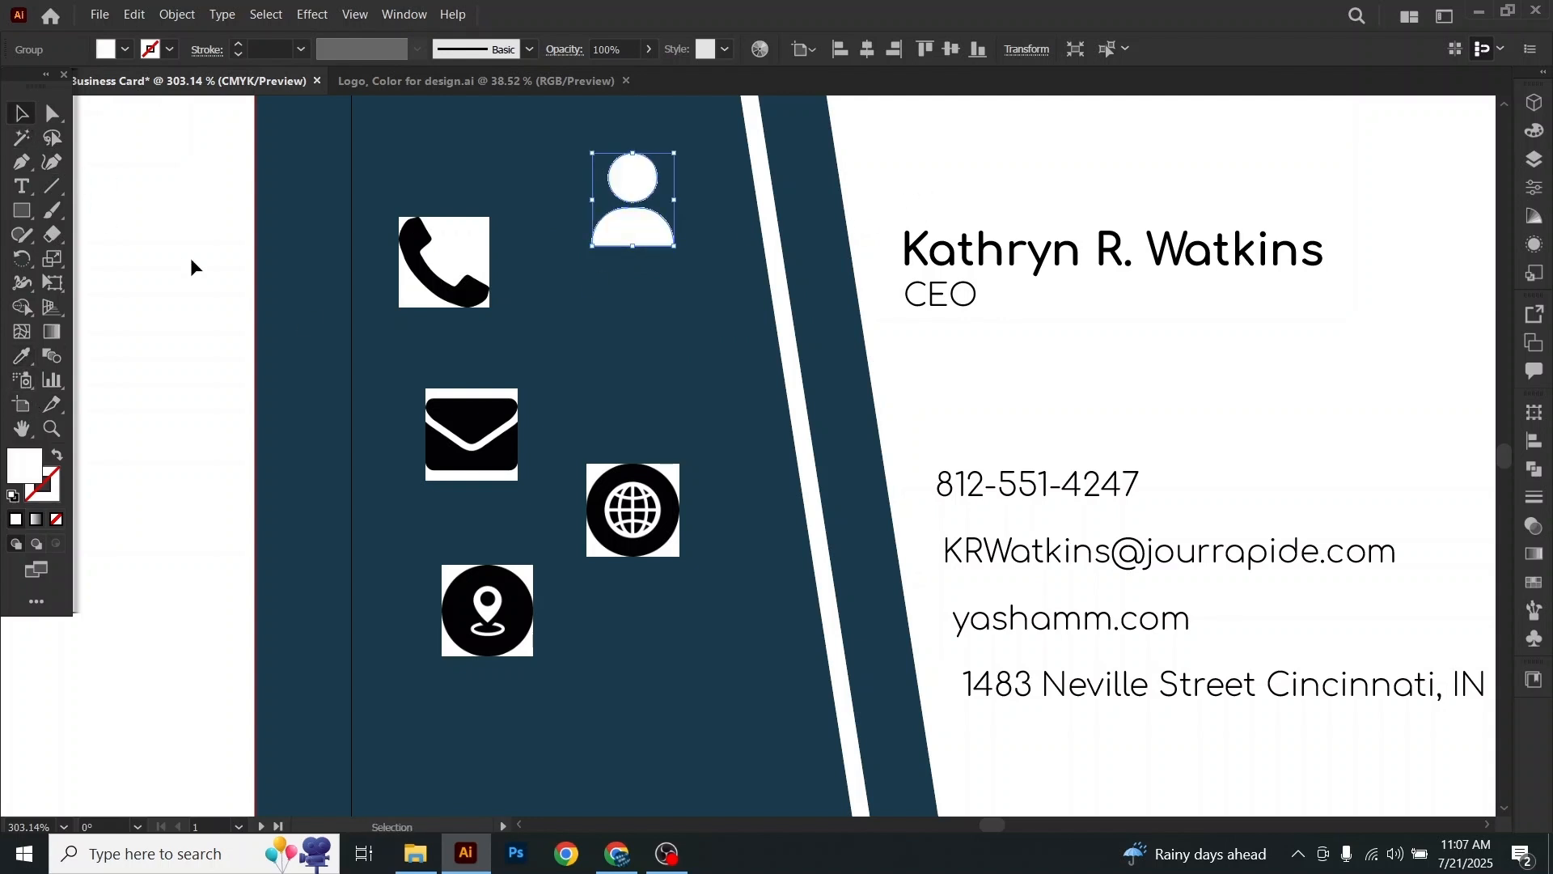
Step: Image-trace the phone handset icon, expand the tracing and ungroup it
click(461, 269)
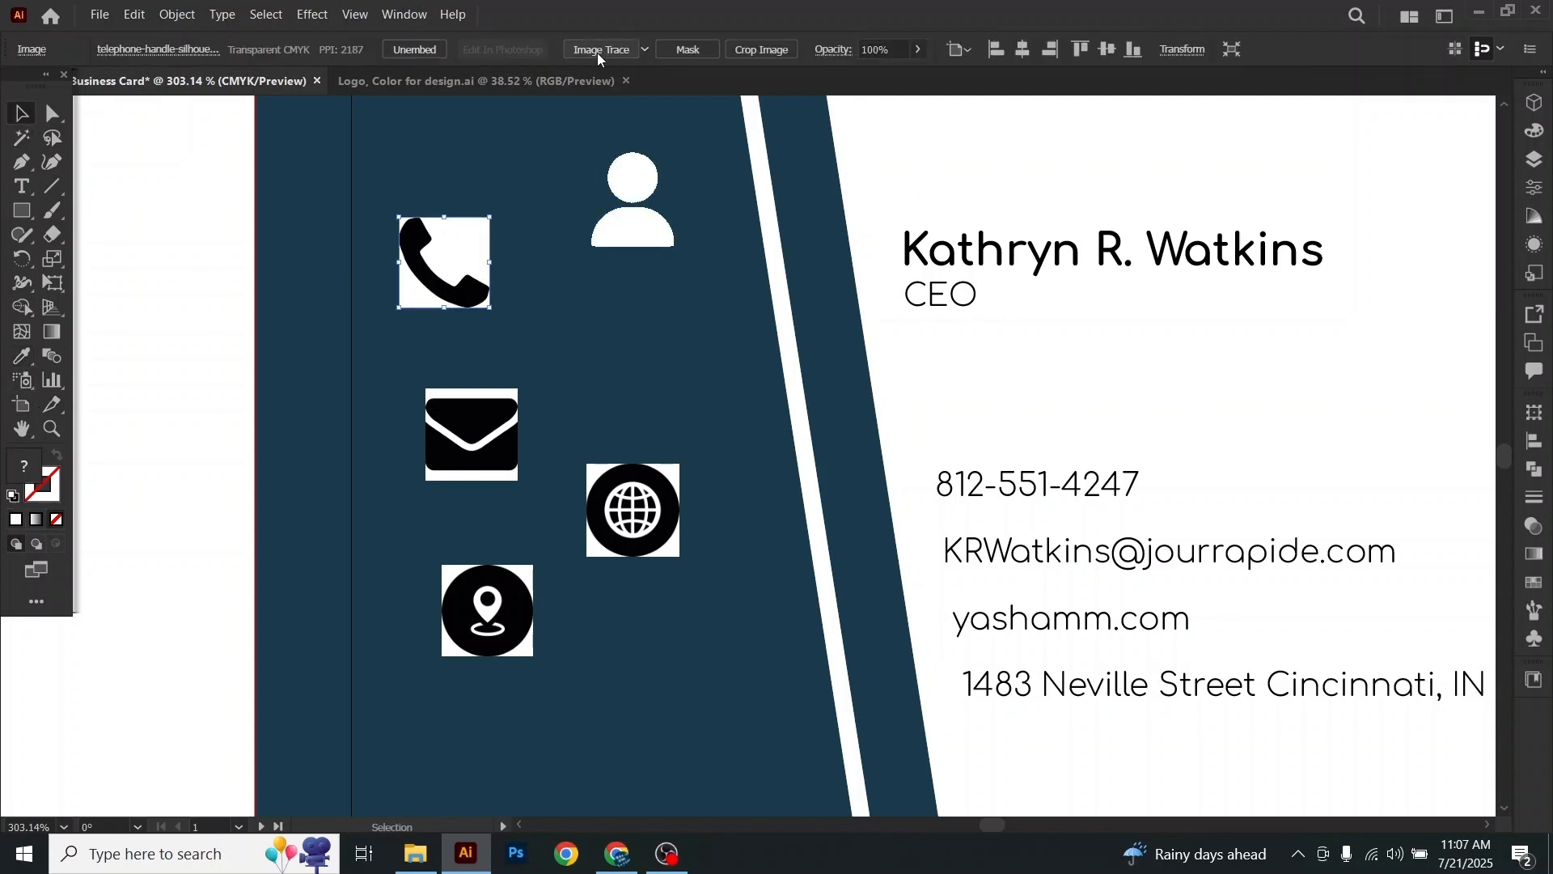
click(598, 52)
click(535, 55)
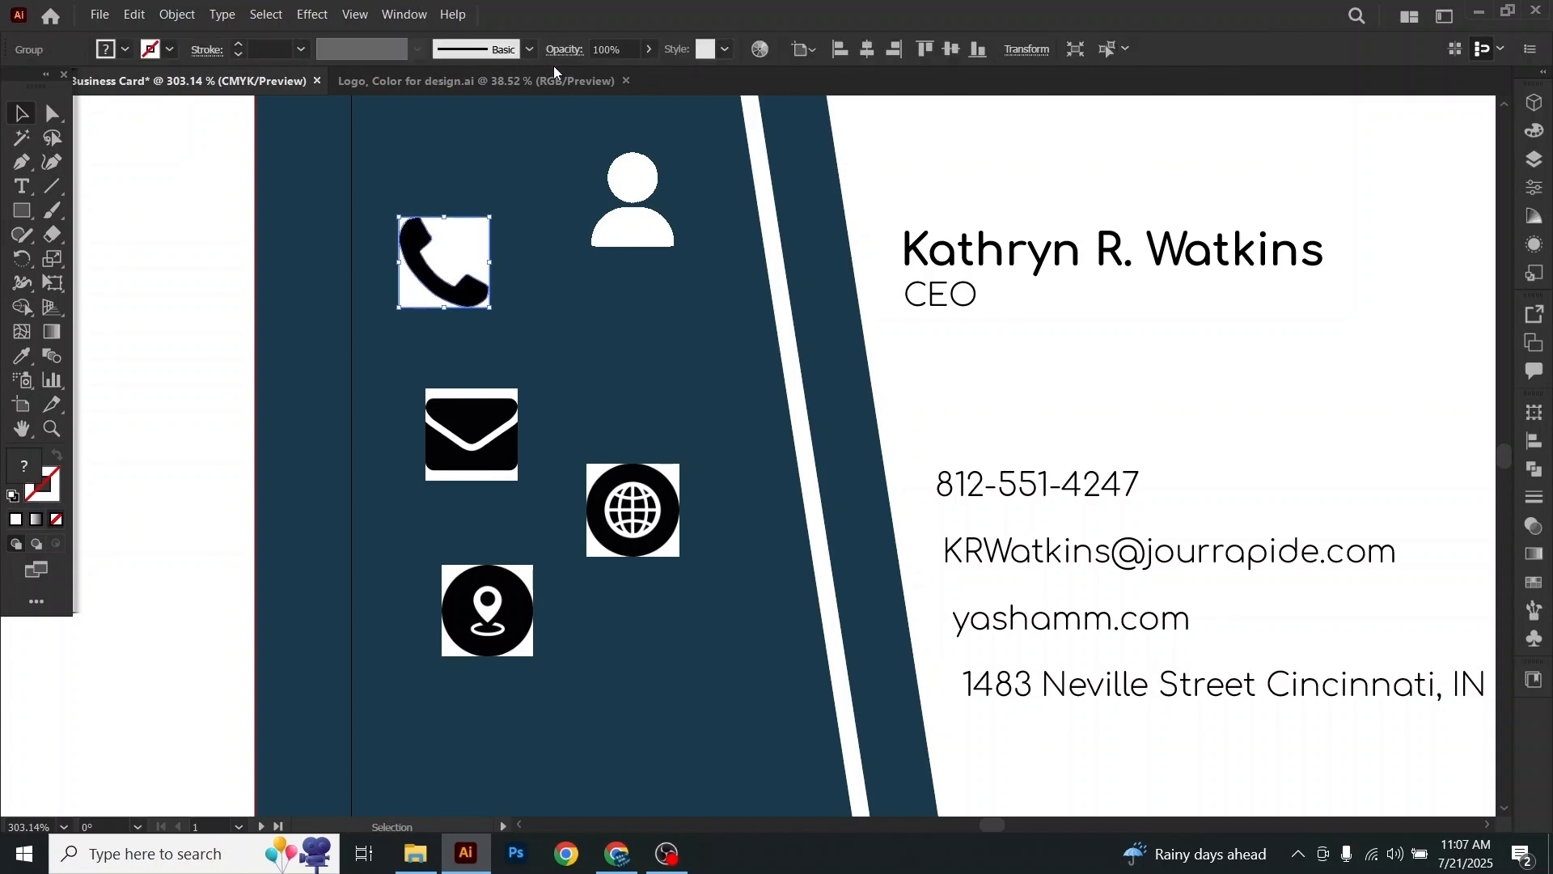
right_click(471, 233)
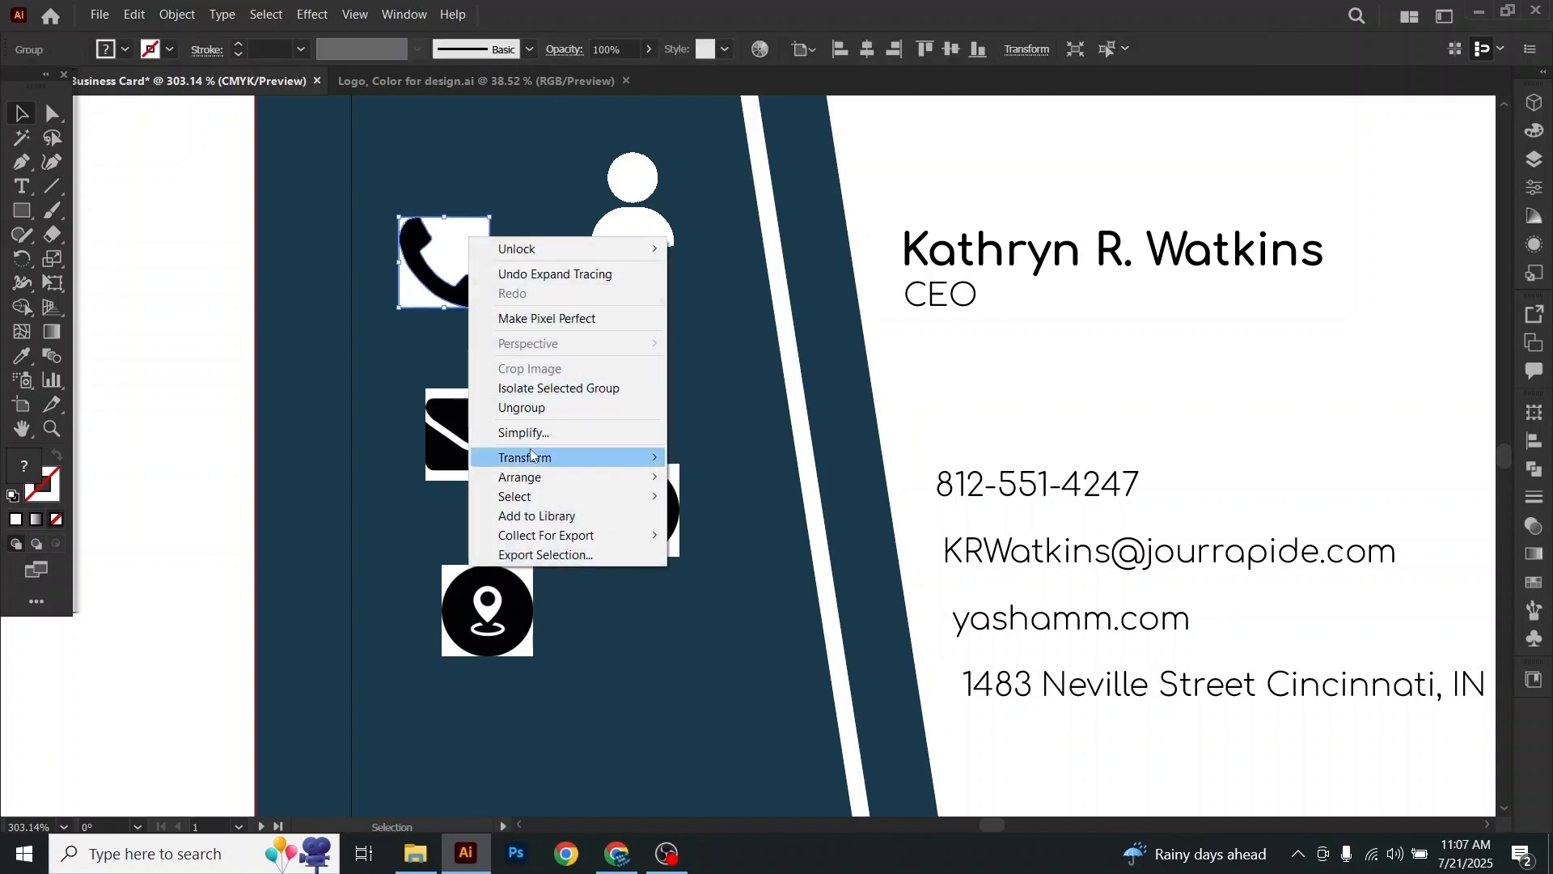
click(522, 408)
click(181, 240)
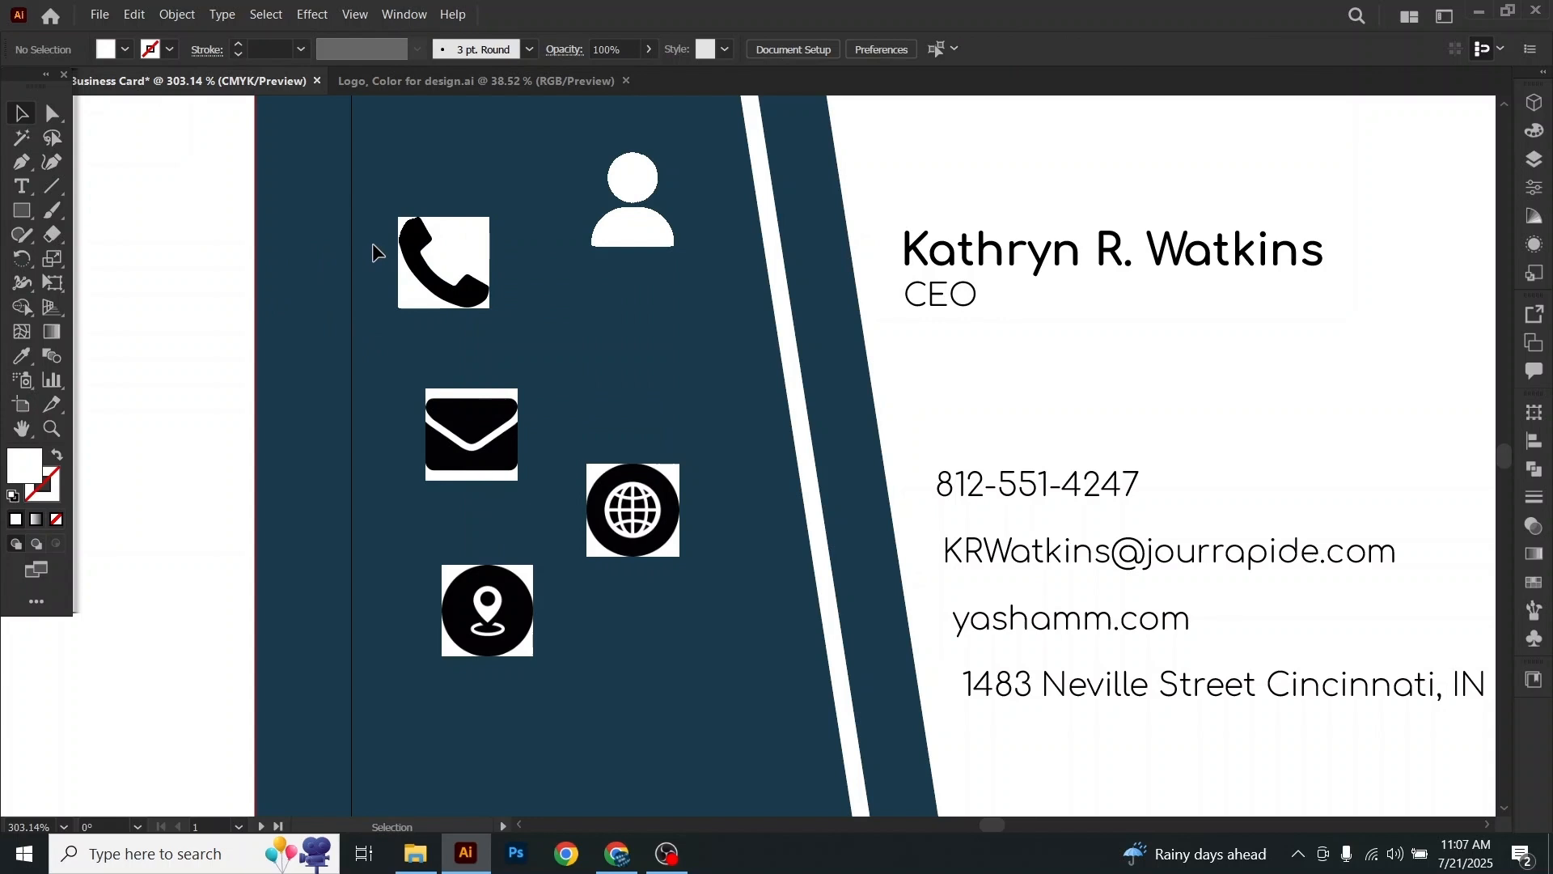
Step: Delete the large white background piece and the small white corner remnant around the phone handset
click(451, 249)
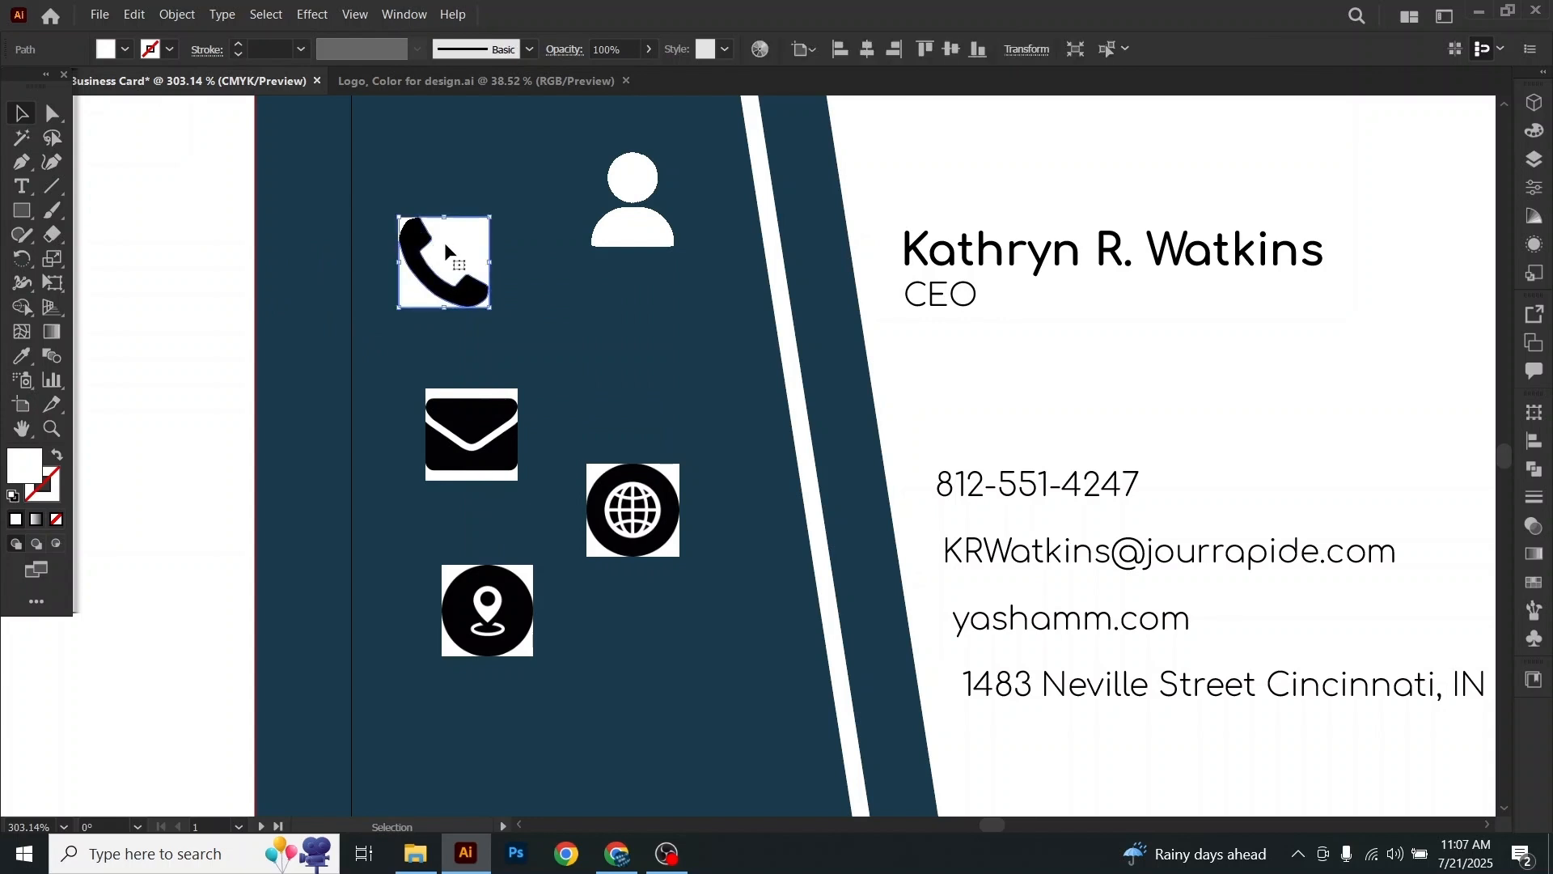
click(134, 15)
click(158, 234)
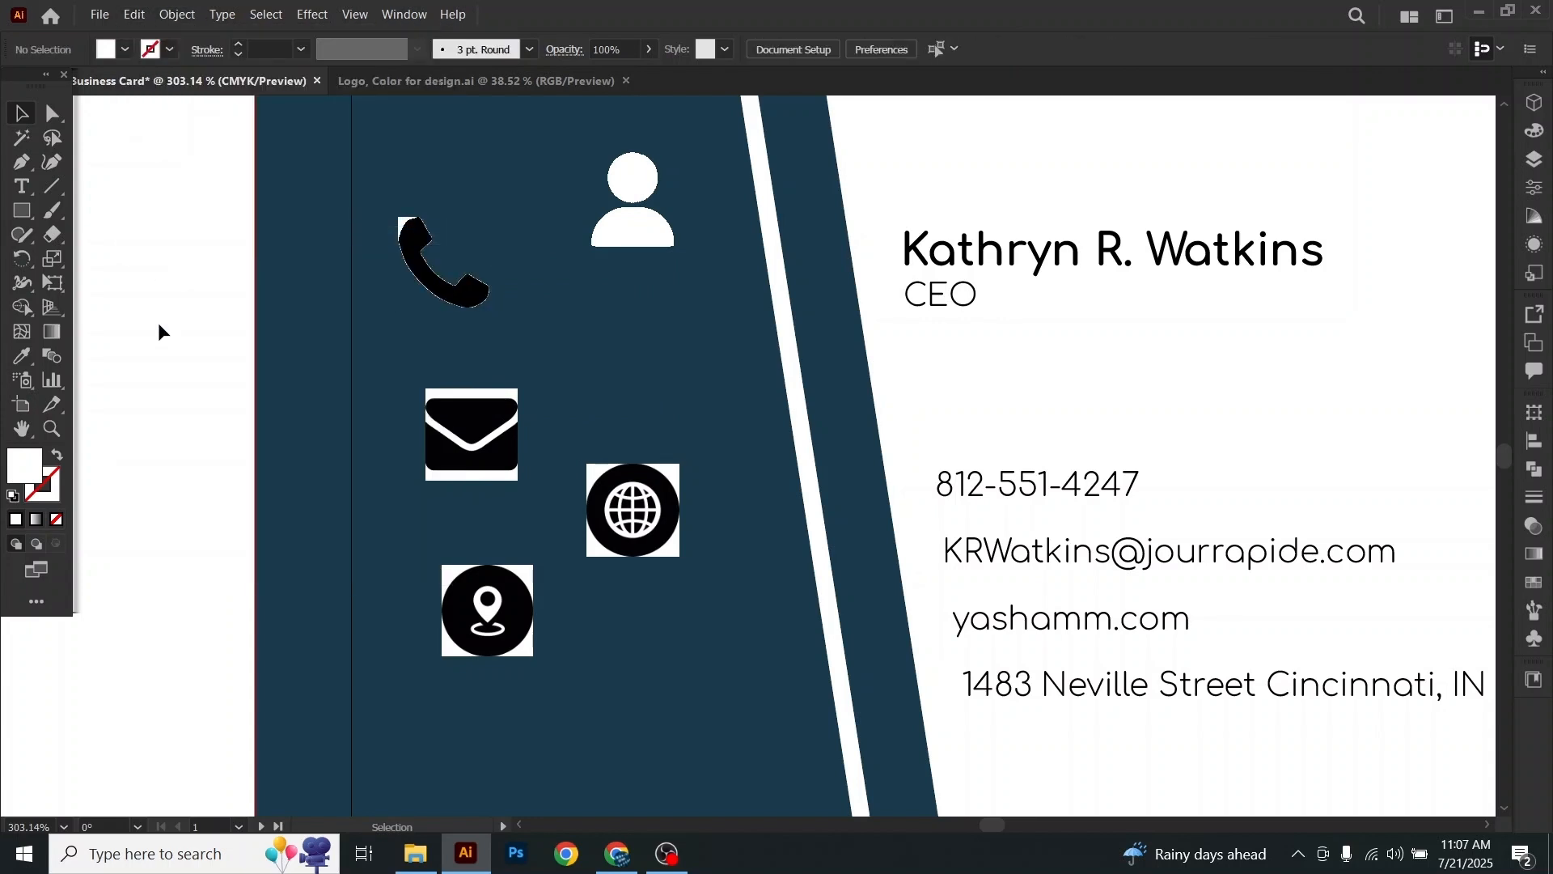
click(414, 251)
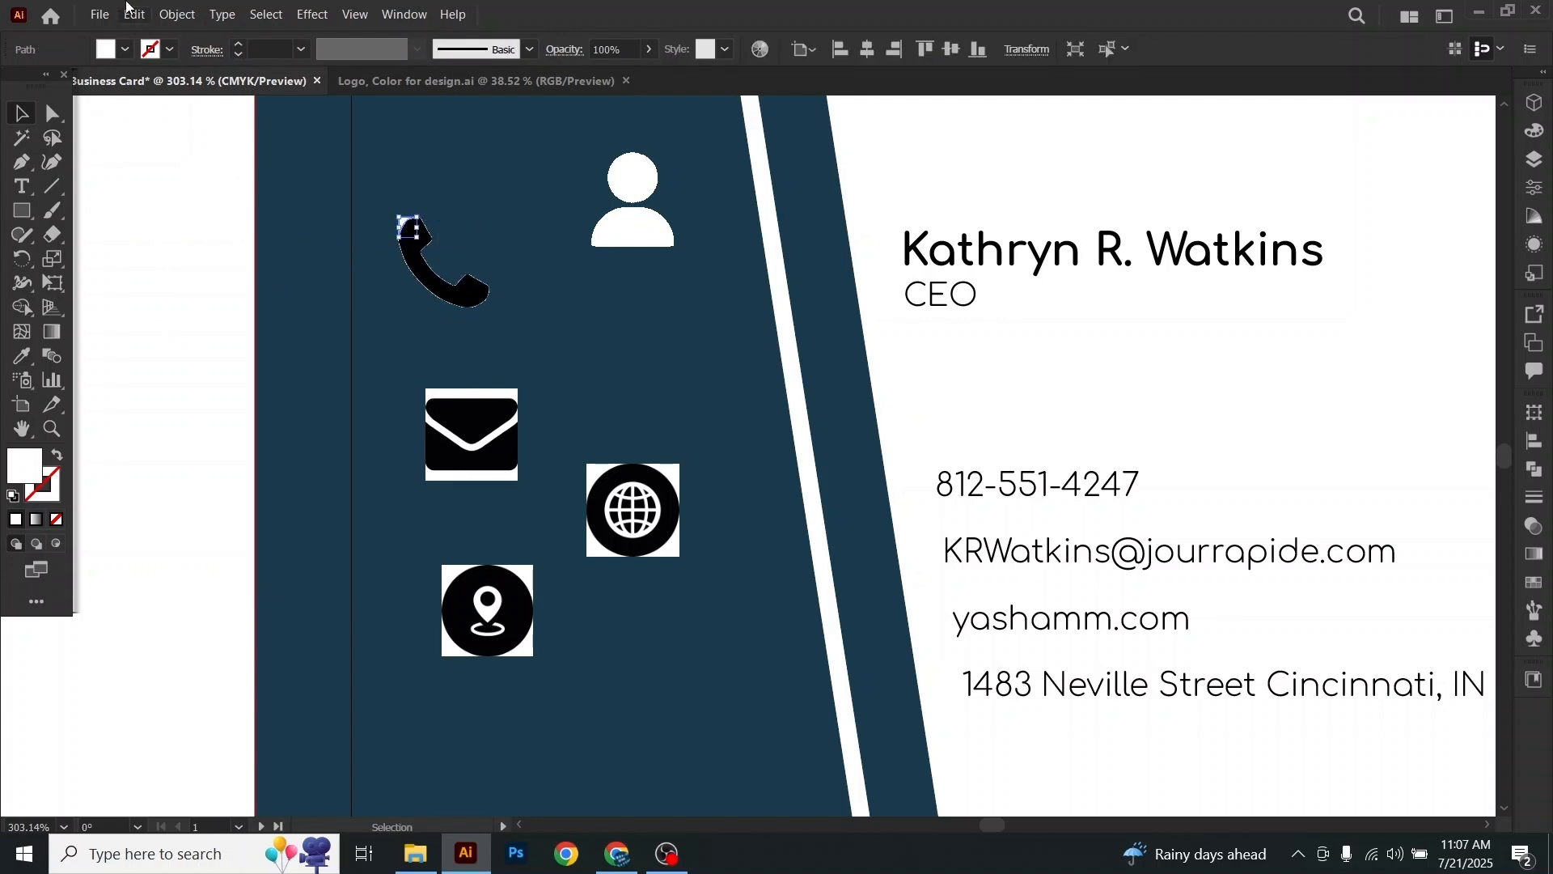
click(134, 14)
click(160, 235)
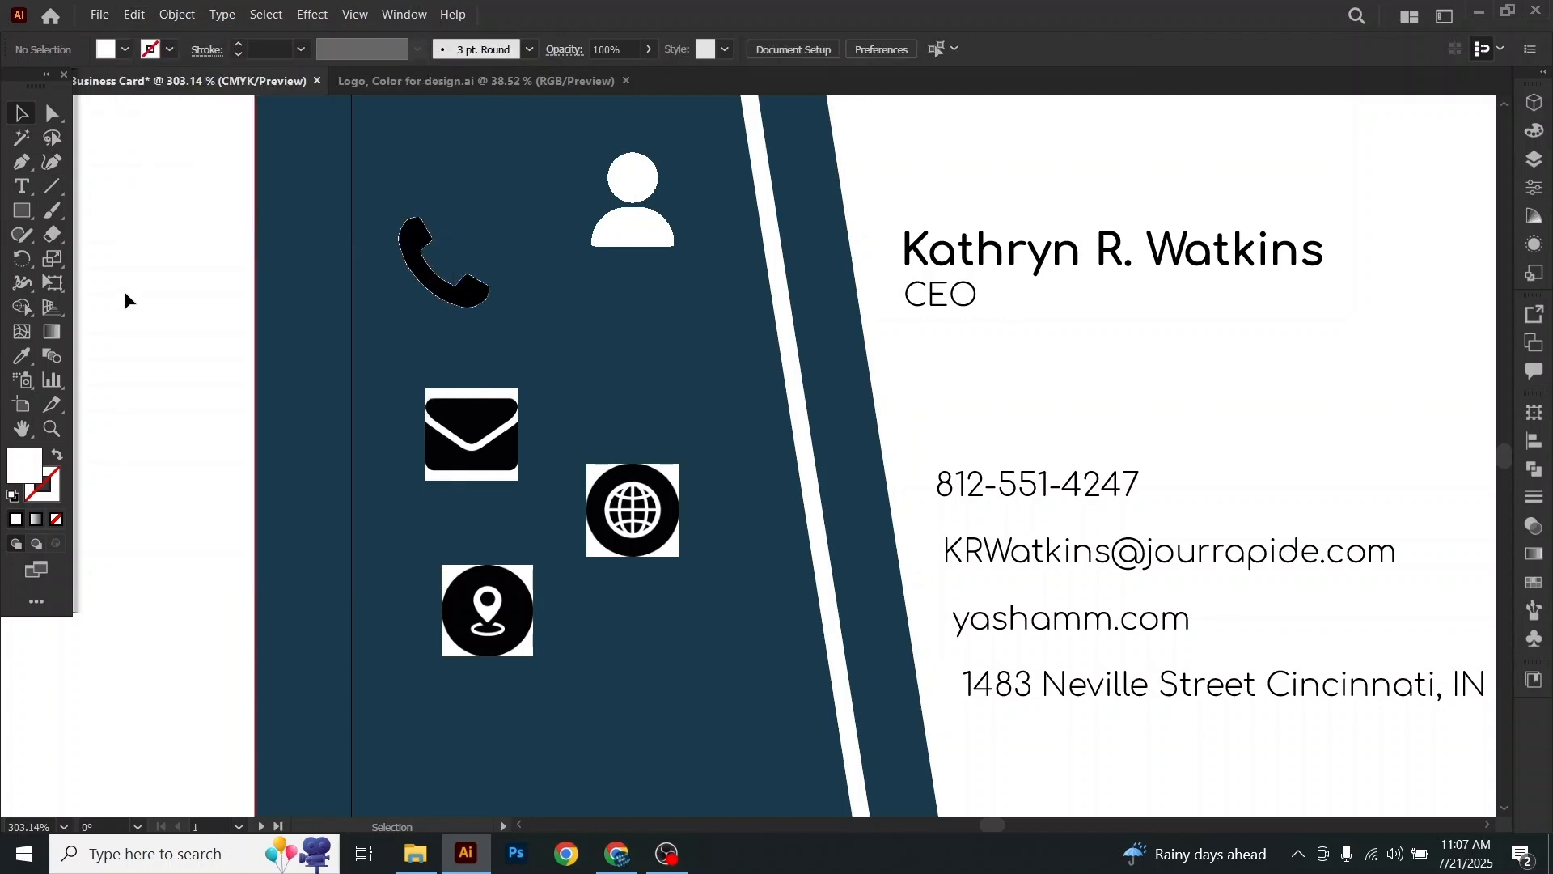
Step: Recolor the phone handset white by sampling the white area outside the card
click(413, 259)
click(21, 356)
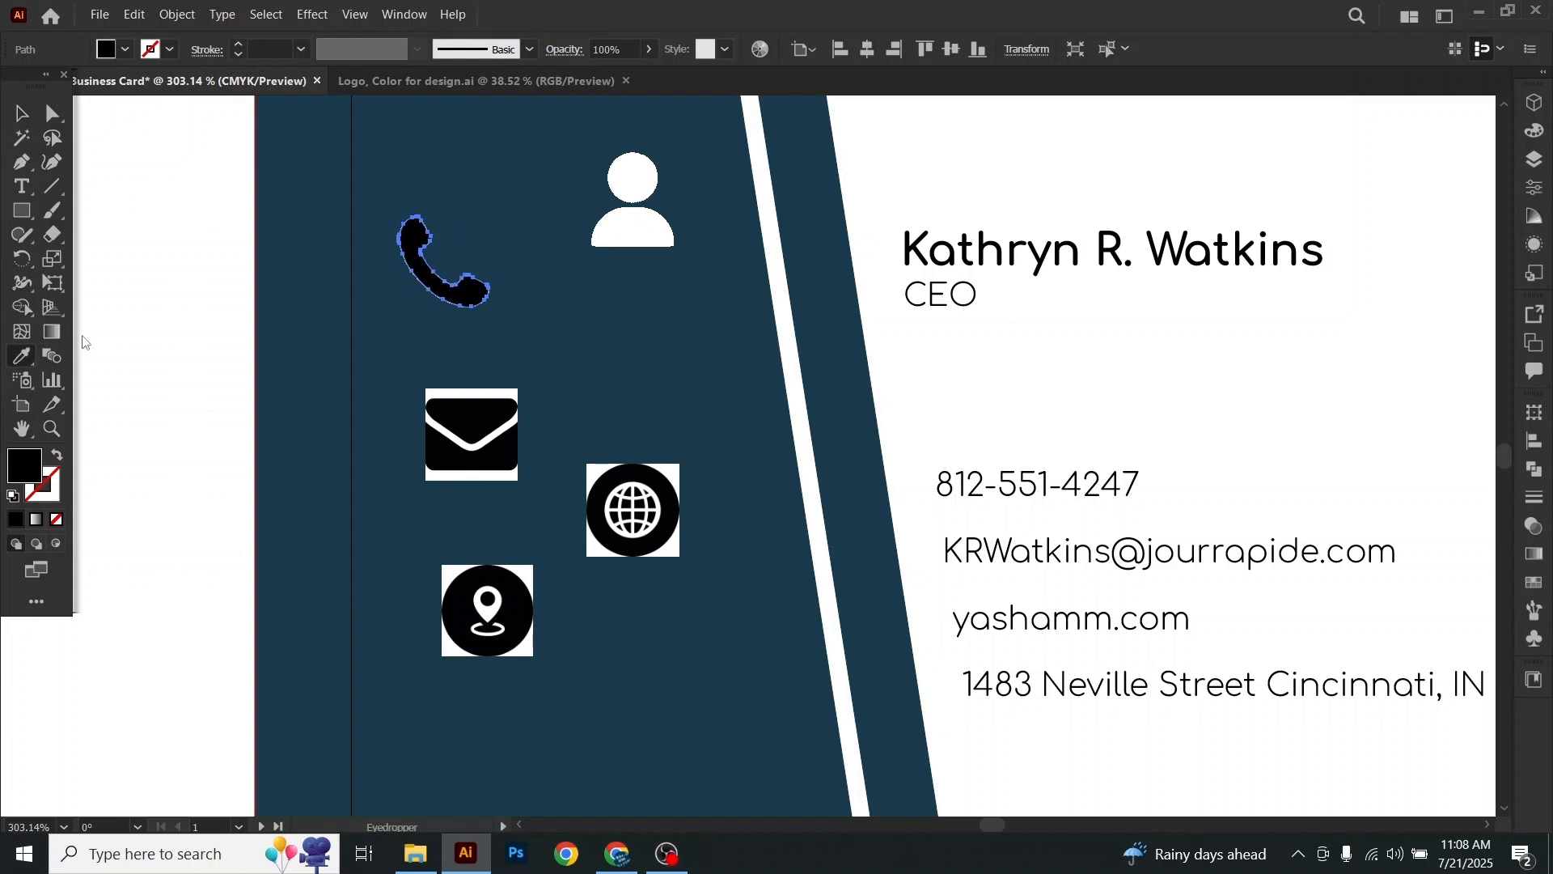
click(147, 294)
click(38, 123)
click(168, 246)
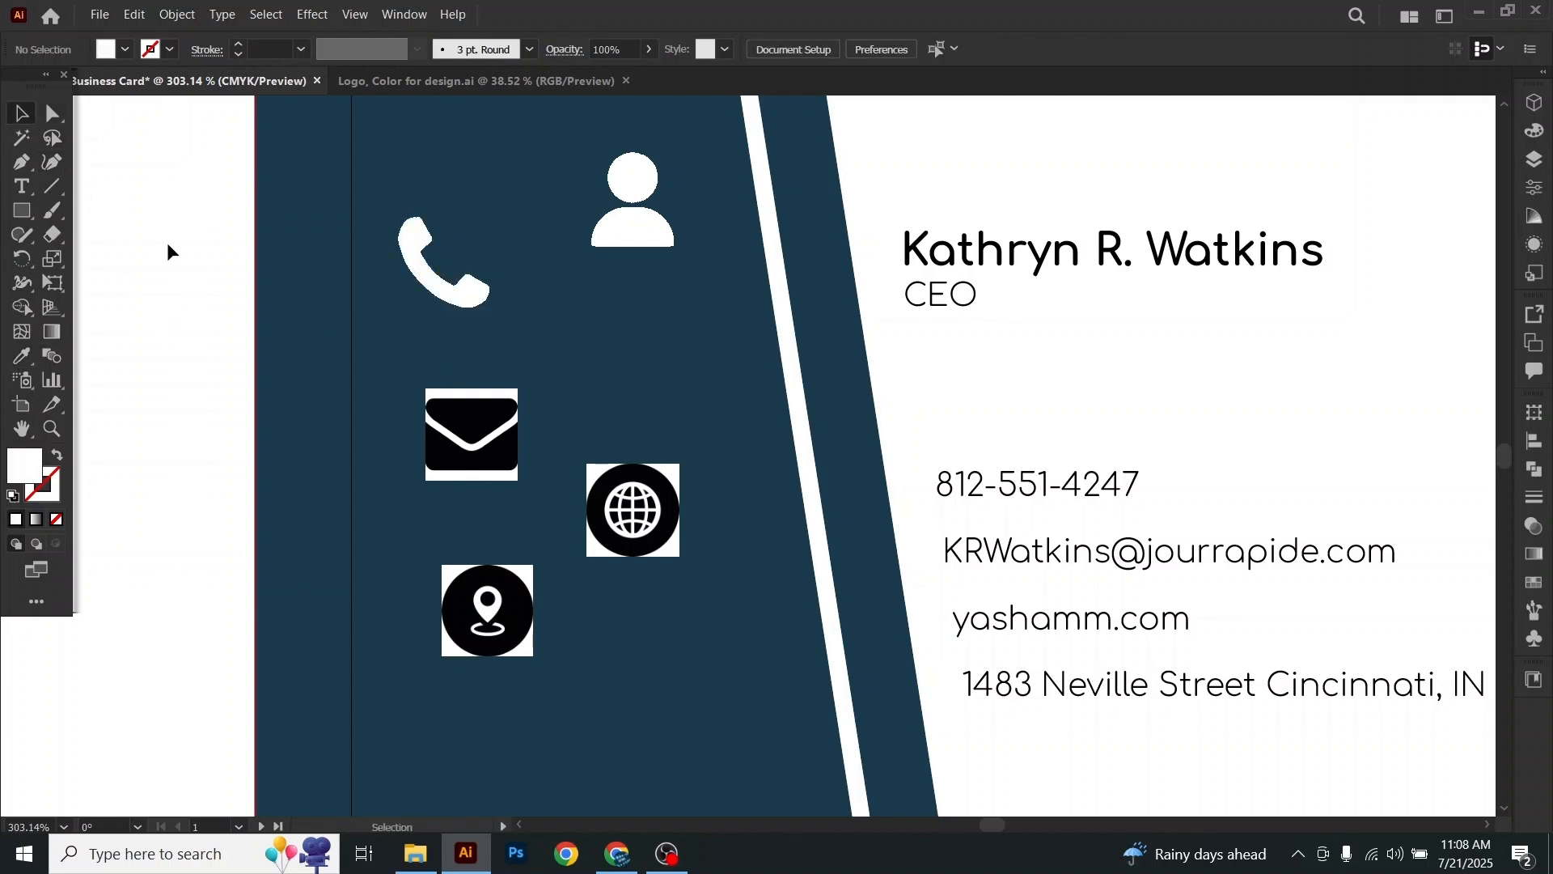
Step: Trace and expand the envelope icon, ungroup its paths and deselect them
click(433, 441)
right_click(454, 437)
click(503, 573)
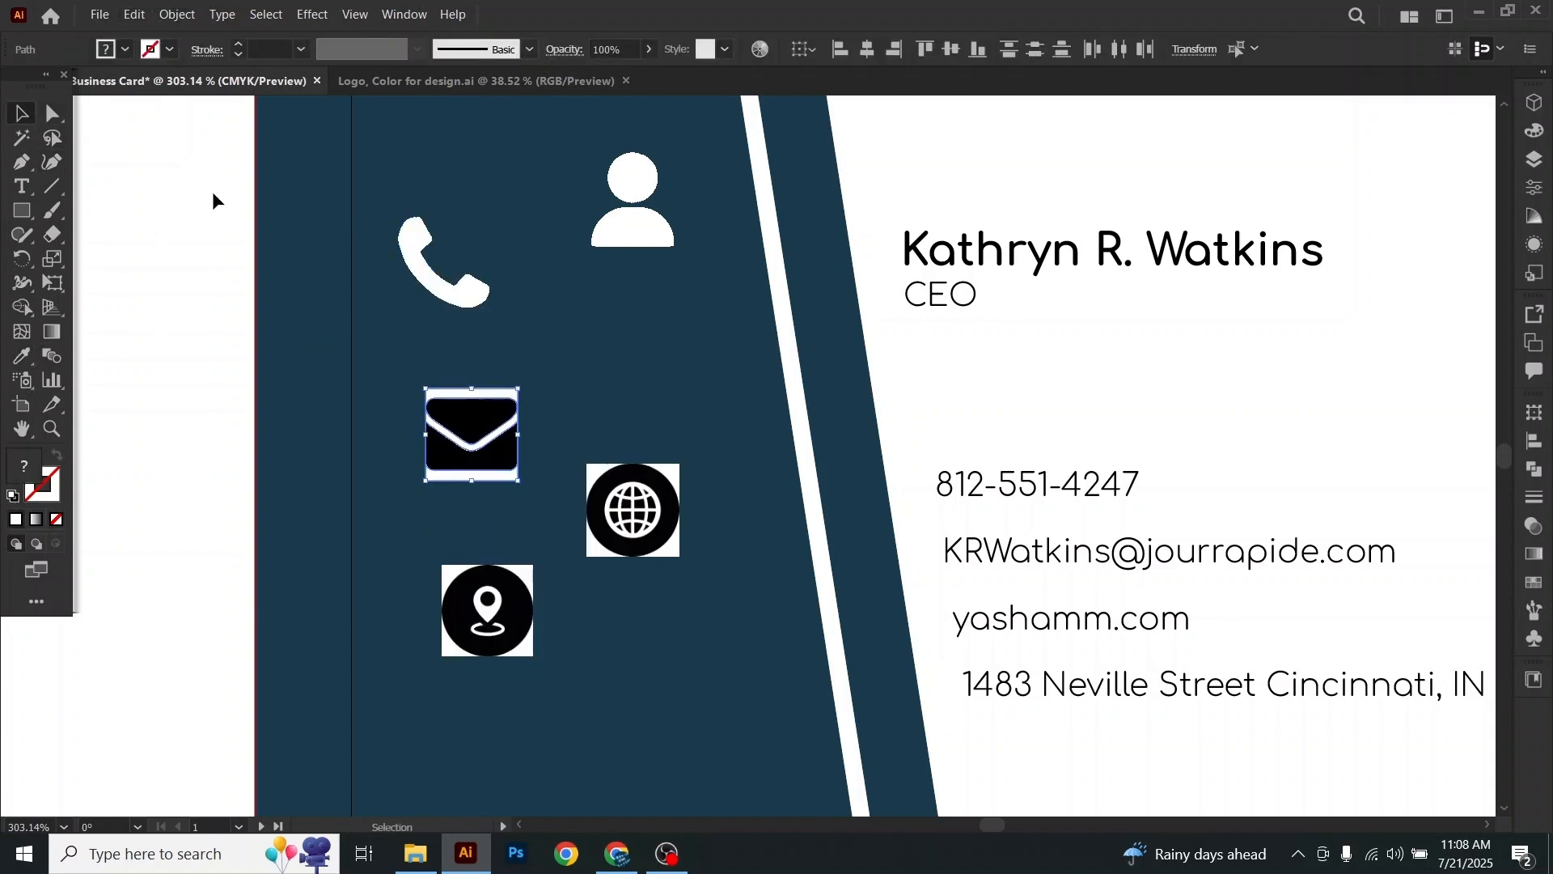
click(214, 196)
Step: Delete the remaining white background around the envelope icon
click(480, 476)
click(498, 486)
click(499, 476)
click(134, 15)
click(160, 236)
Step: Group the envelope's flap and body and fill the group with white sampled from outside the card
click(471, 418)
shift+click(463, 459)
right_click(460, 461)
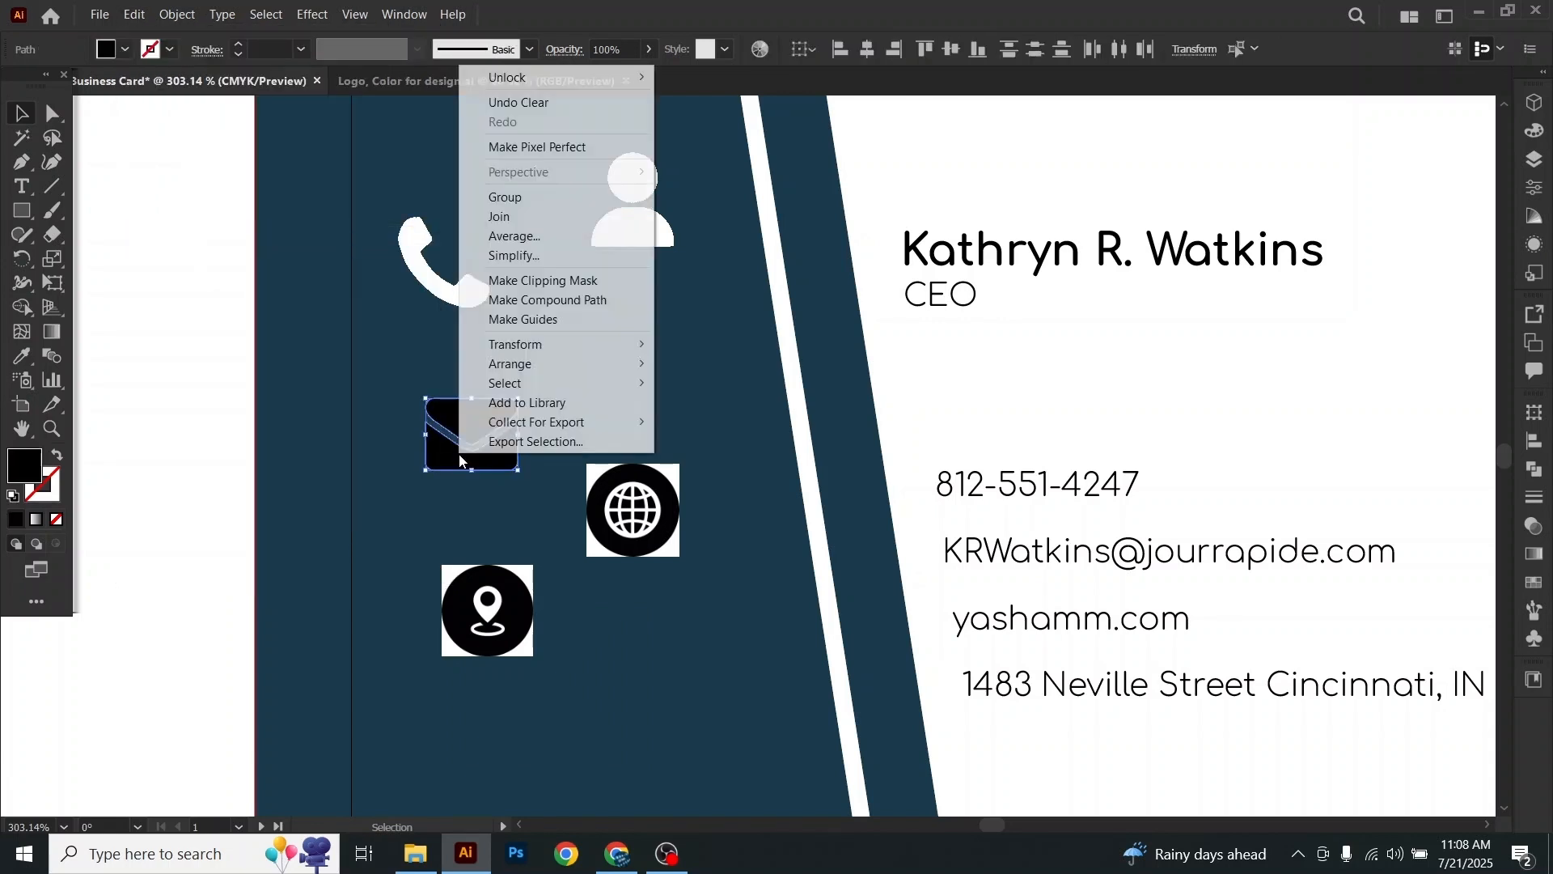
click(517, 199)
click(22, 356)
click(154, 323)
click(22, 114)
click(168, 324)
Step: Image-trace the globe icon with the default preset, expand the tracing and ungroup it
click(623, 517)
click(445, 51)
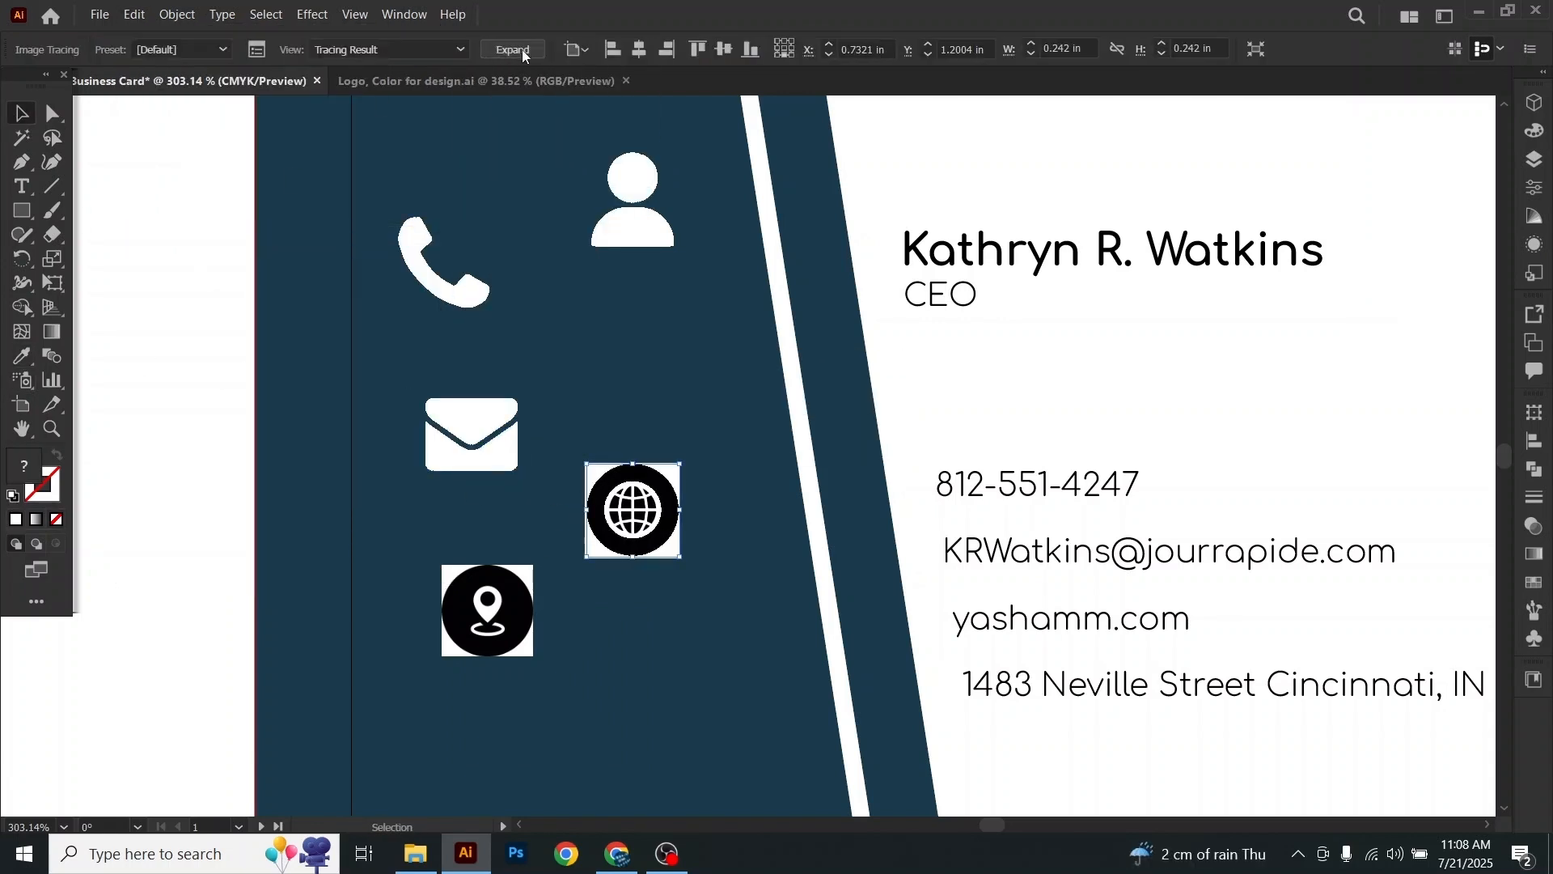
click(522, 50)
right_click(653, 531)
click(702, 332)
click(851, 471)
Step: Delete the white background corner pieces surrounding the globe icon's black circle
click(50, 428)
click(639, 516)
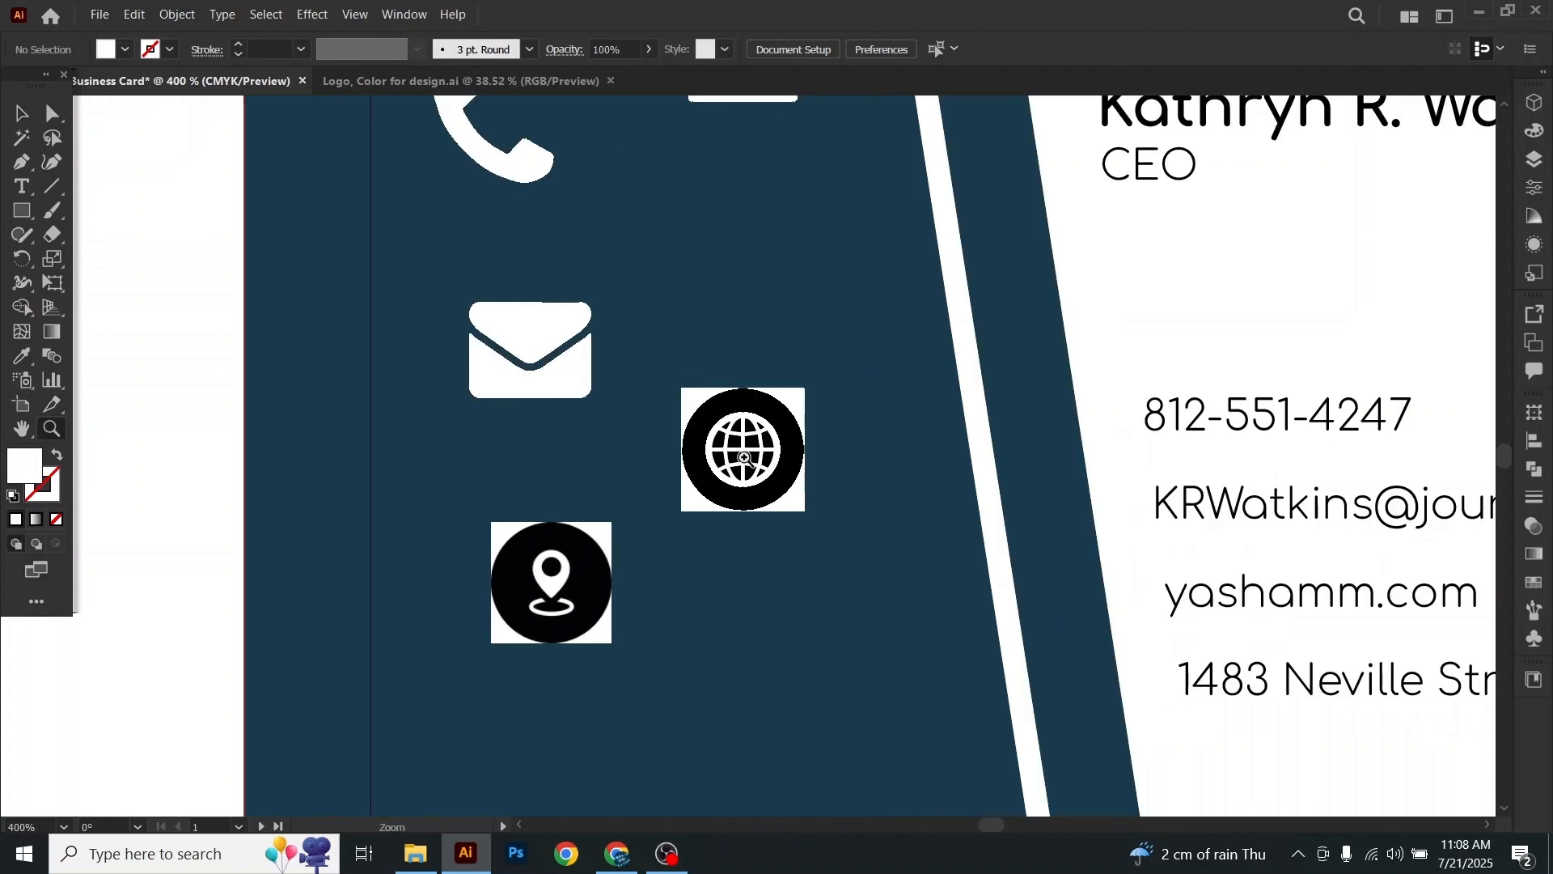
double_click(744, 452)
click(740, 462)
click(734, 477)
click(22, 114)
click(884, 231)
click(134, 15)
click(179, 241)
click(526, 234)
click(134, 14)
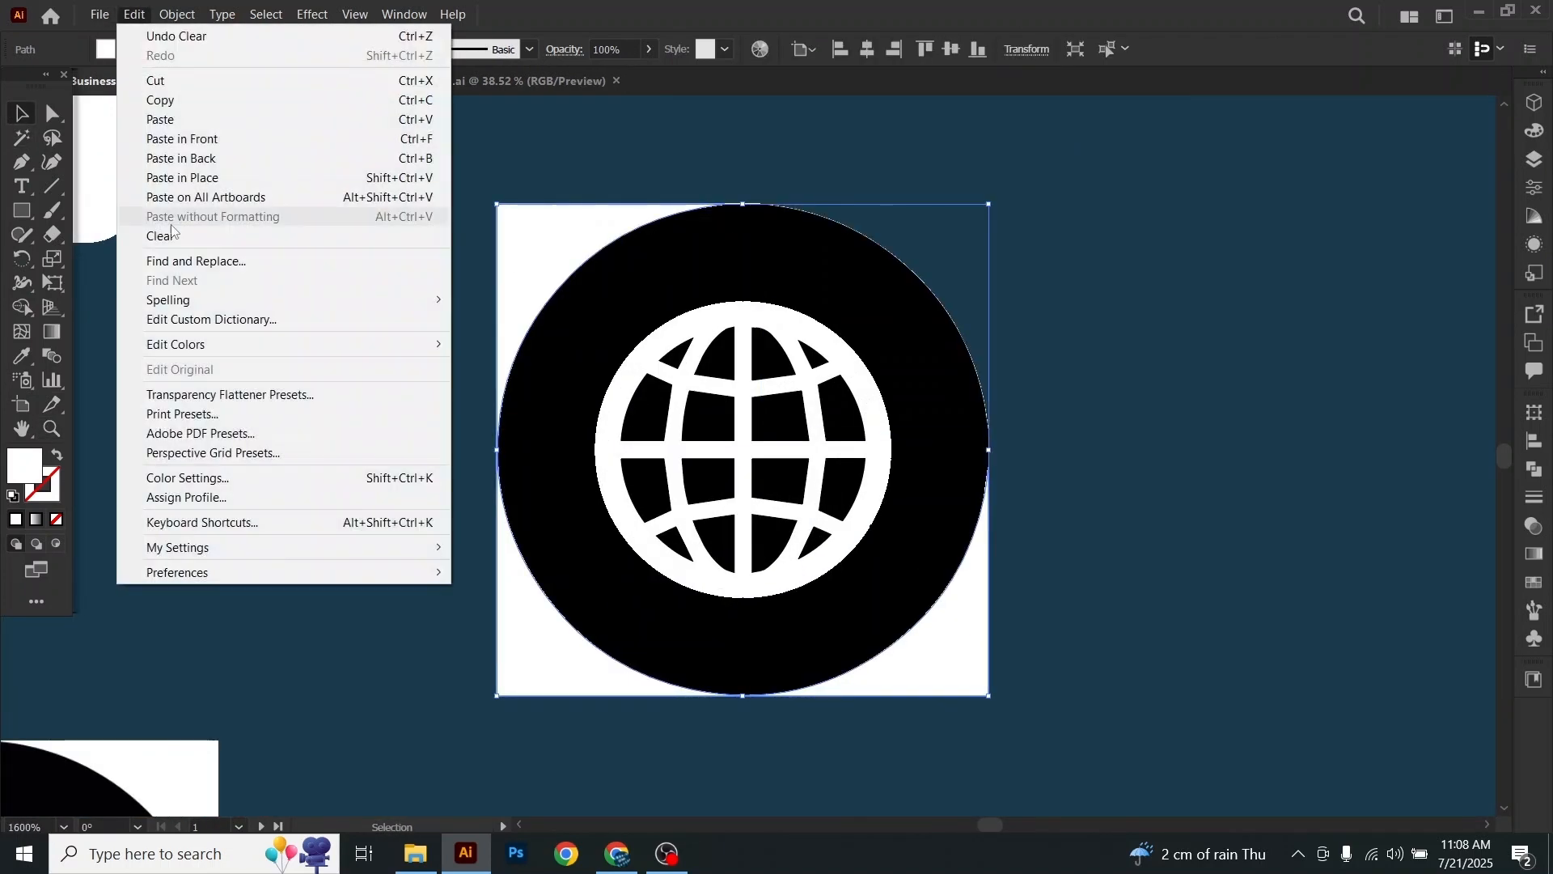
click(173, 237)
Step: Delete the black outer ring around the white globe
click(570, 429)
click(135, 16)
click(171, 243)
Step: Delete the black pieces between the white grid lines inside the globe icon
click(833, 414)
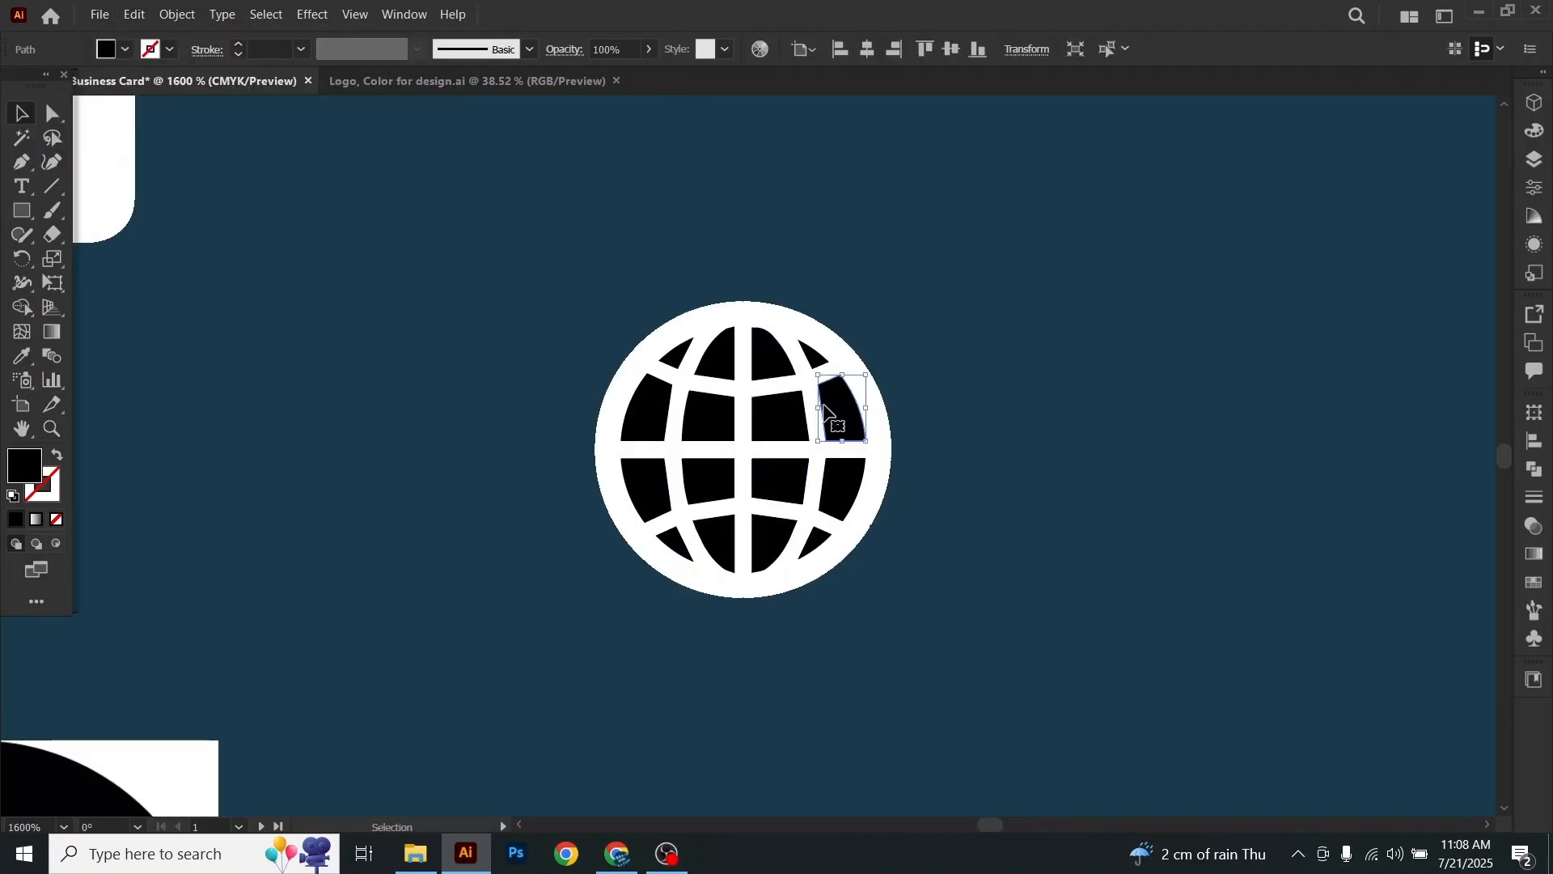
key(Delete)
click(781, 417)
key(Delete)
click(773, 360)
key(Delete)
click(720, 360)
click(702, 411)
key(Delete)
click(647, 412)
key(Delete)
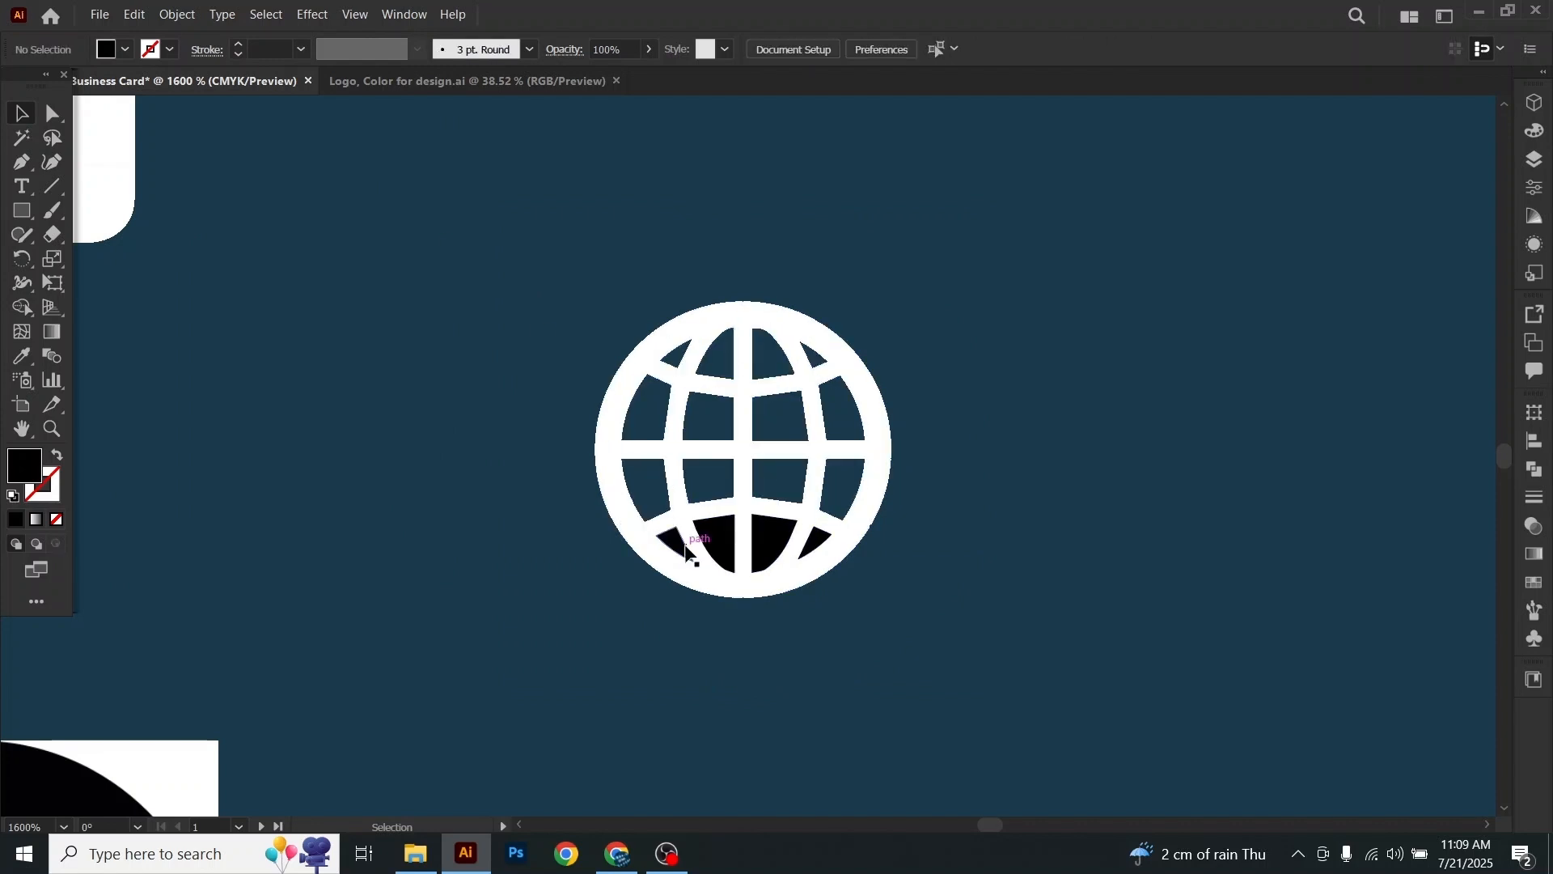
click(716, 540)
key(Delete)
click(602, 396)
right_click(866, 465)
click(183, 16)
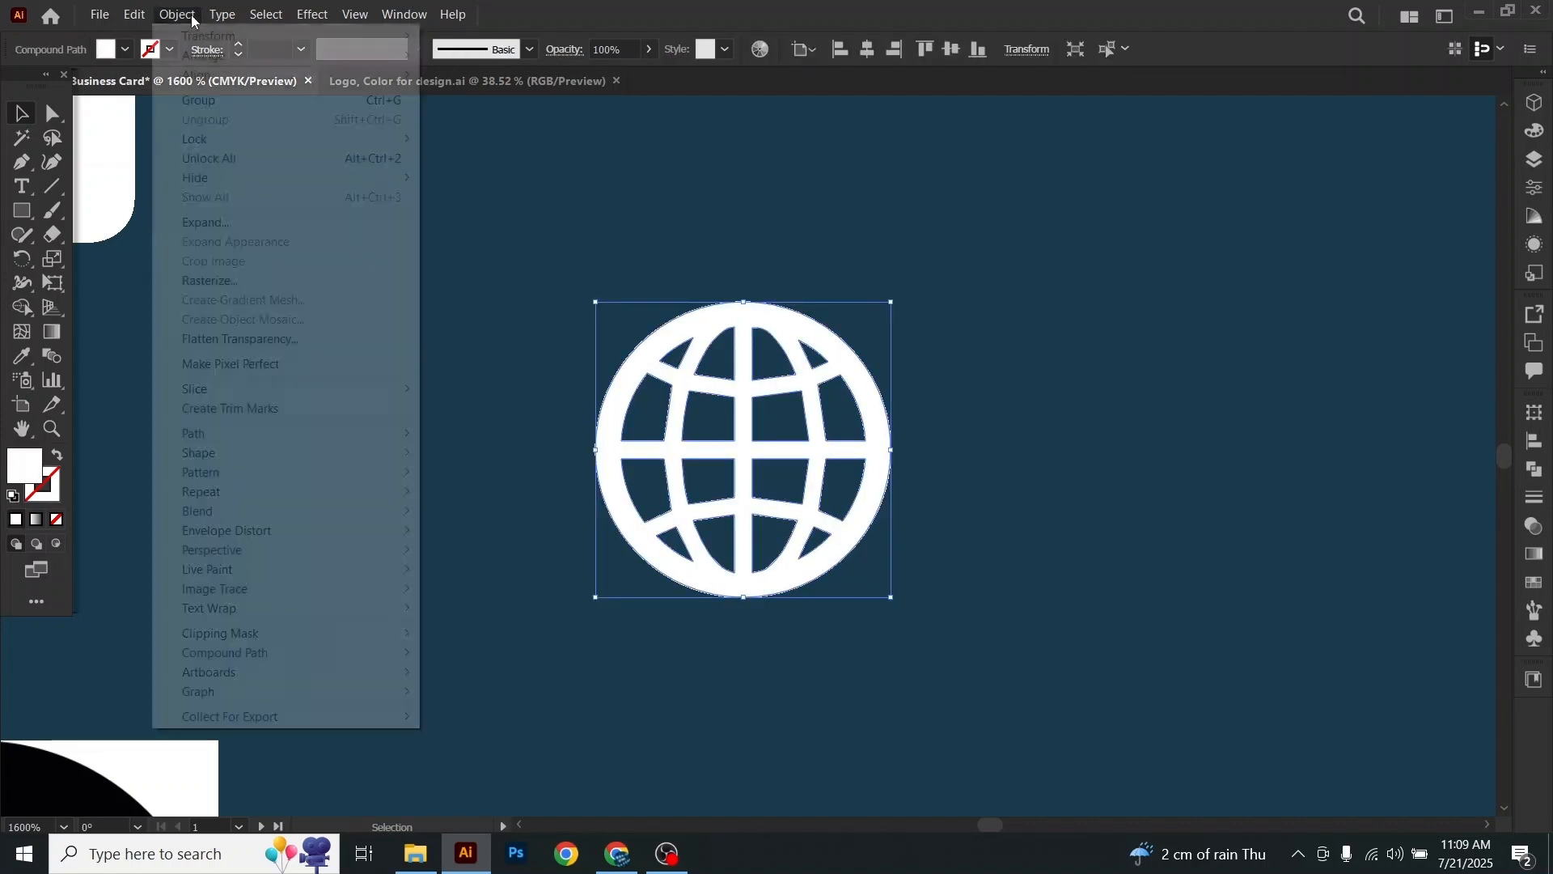
click(647, 213)
Step: Image-trace the location pin icon below the envelope and expand the tracing
click(51, 427)
drag(997, 601, 850, 602)
click(22, 428)
drag(550, 606, 504, 415)
click(22, 113)
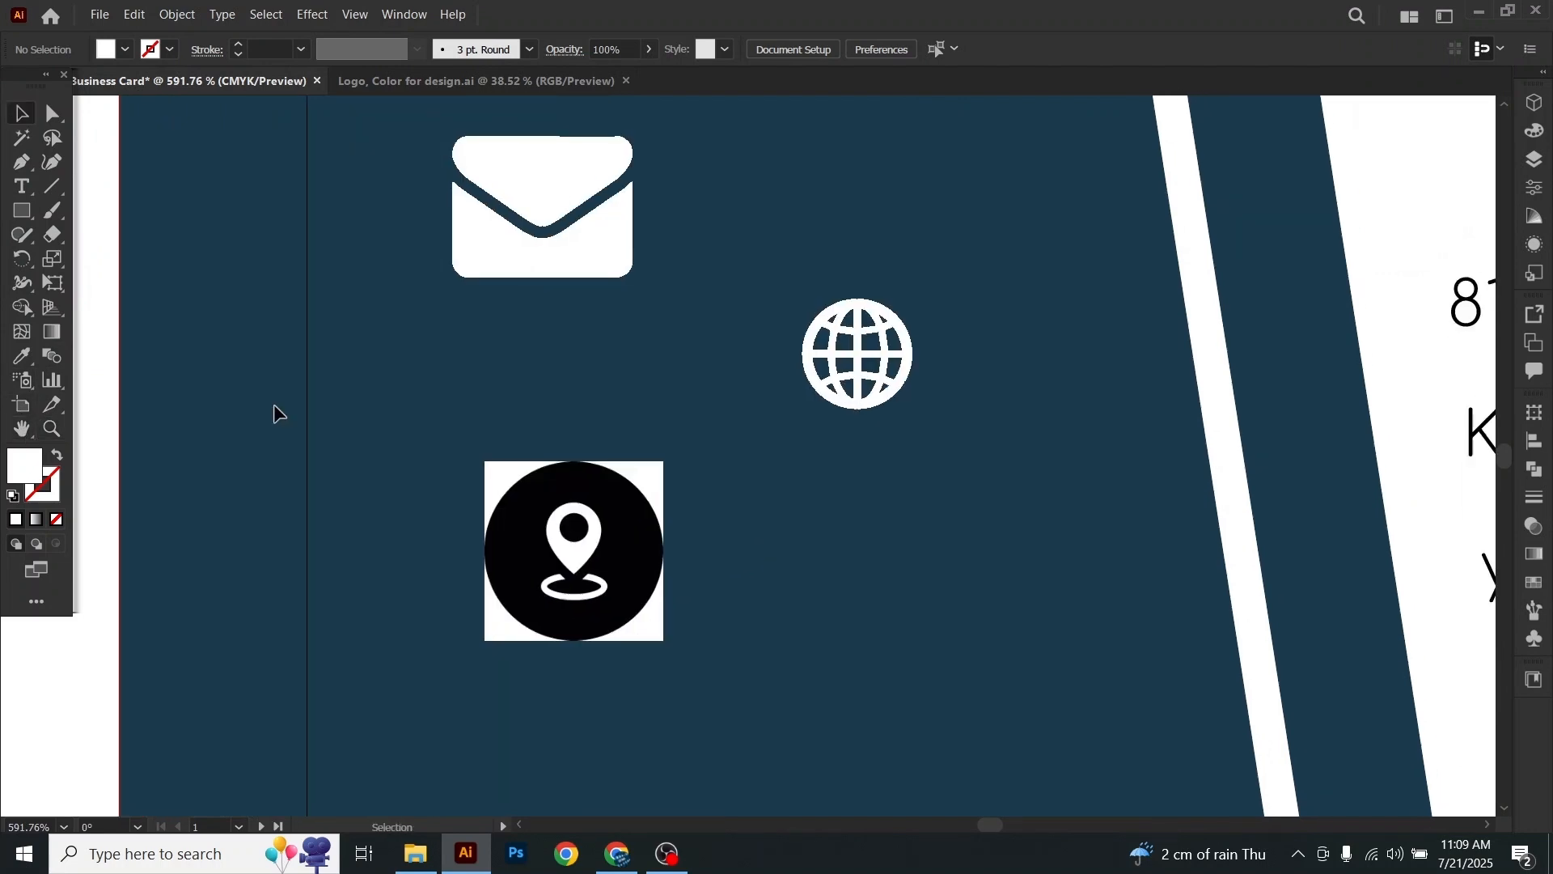
click(550, 542)
click(533, 51)
click(514, 493)
click(134, 15)
click(162, 236)
key(ctrl+z)
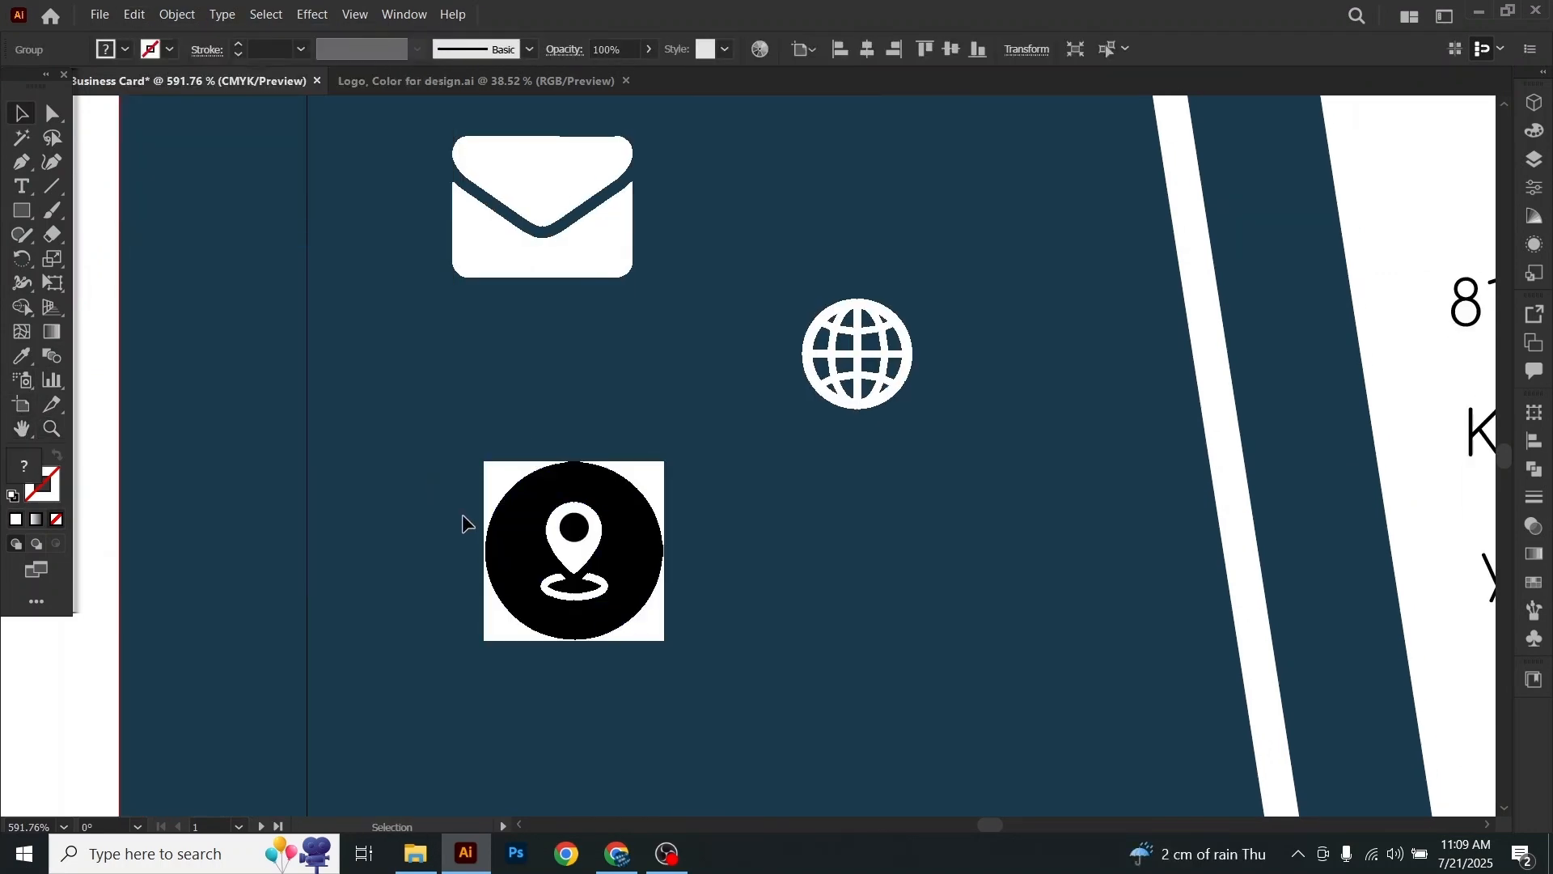
right_click(530, 527)
click(587, 255)
key(ctrl+z)
Step: Ungroup the traced location pin icon and delete the white background corner pieces around its black circle
right_click(506, 526)
click(567, 366)
click(495, 474)
click(143, 15)
click(164, 236)
click(652, 472)
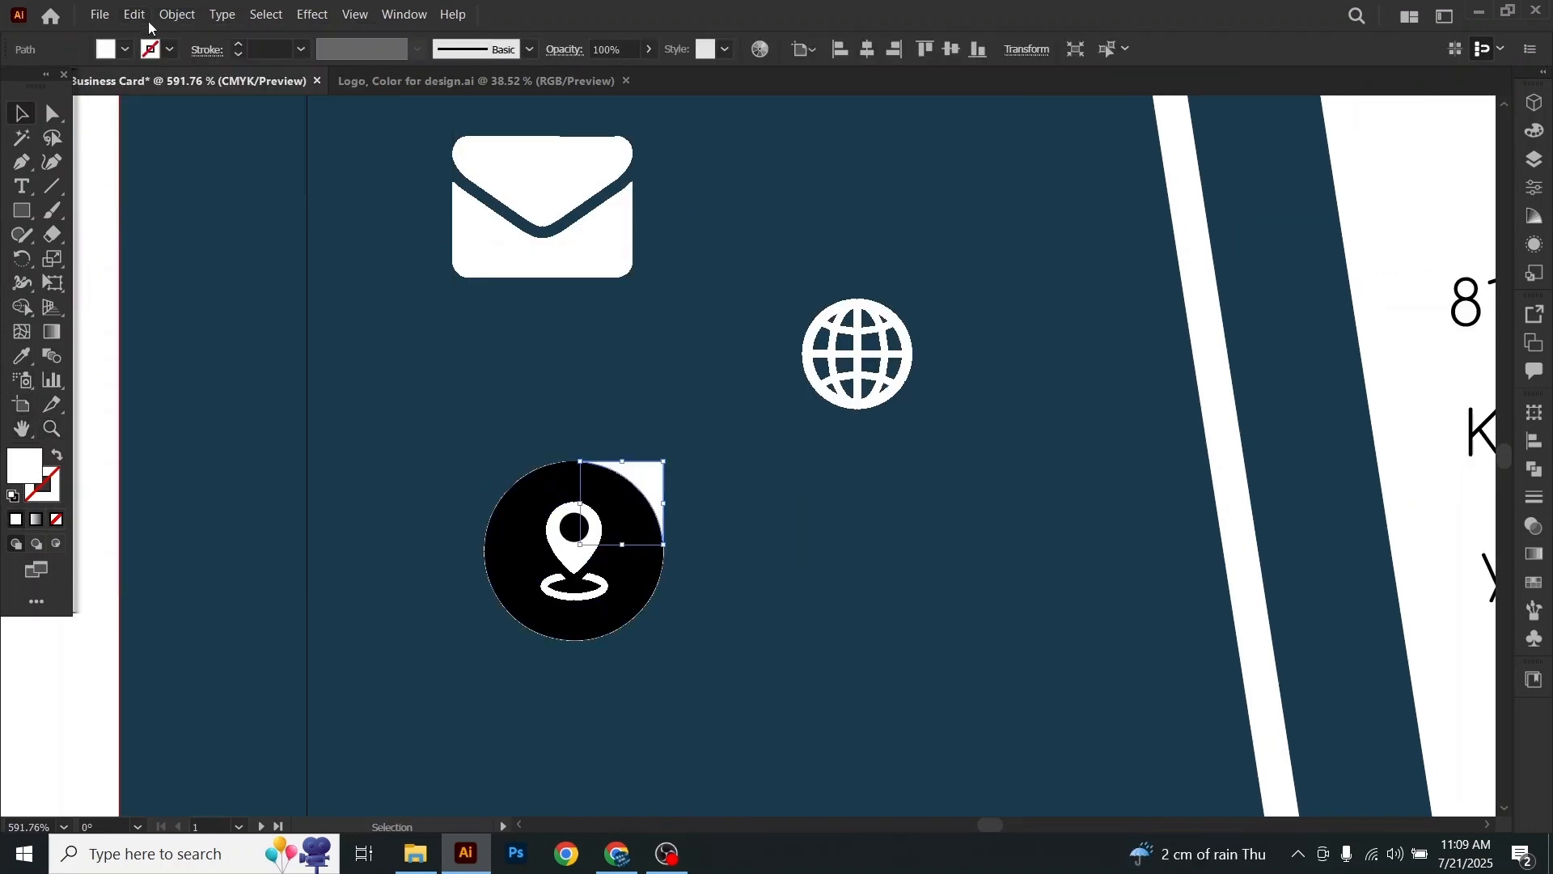
click(147, 16)
click(165, 237)
Step: Delete the black circle behind the location pin and the black dot inside the pin
click(517, 518)
click(144, 16)
click(165, 236)
click(574, 528)
click(165, 236)
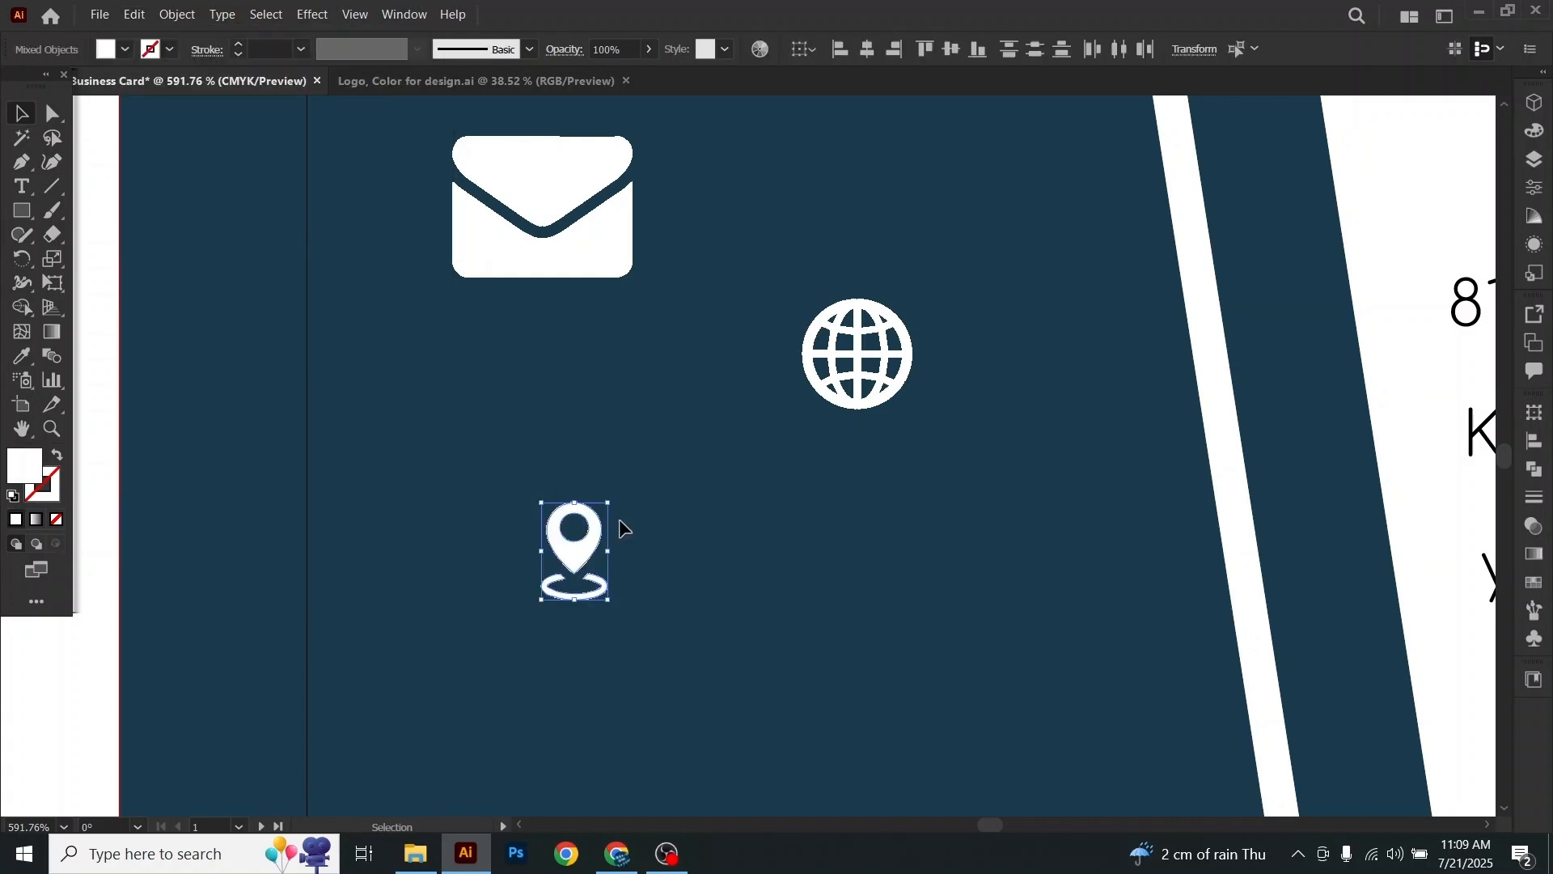
scroll(764, 627, down, 2)
scroll(764, 628, down, 2)
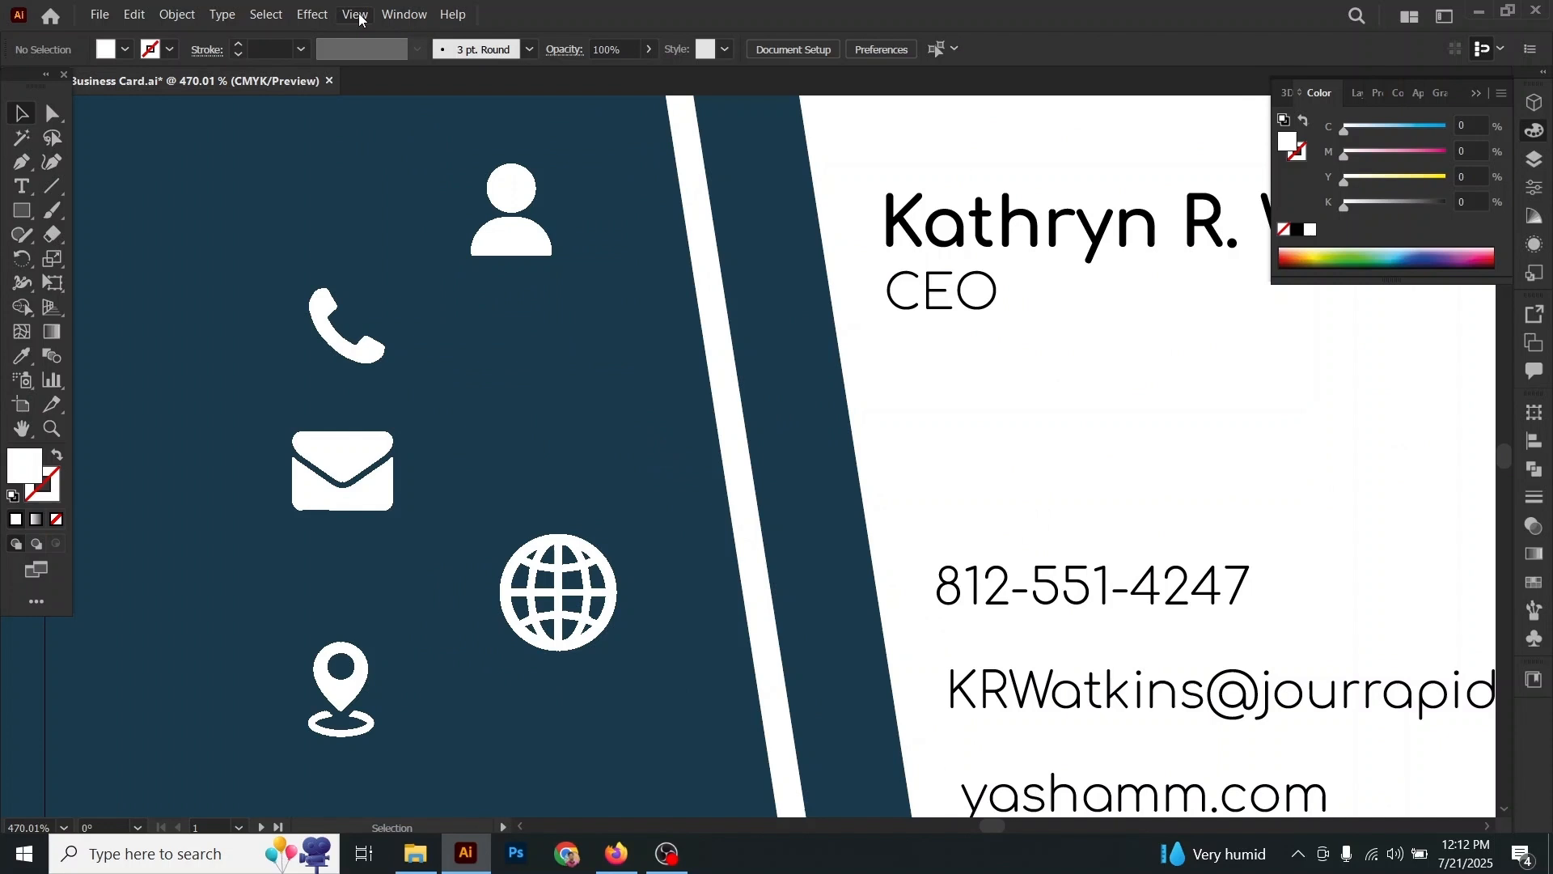
Step: Show the rulers and place two horizontal guides at the top and baseline of the name's letters
click(356, 15)
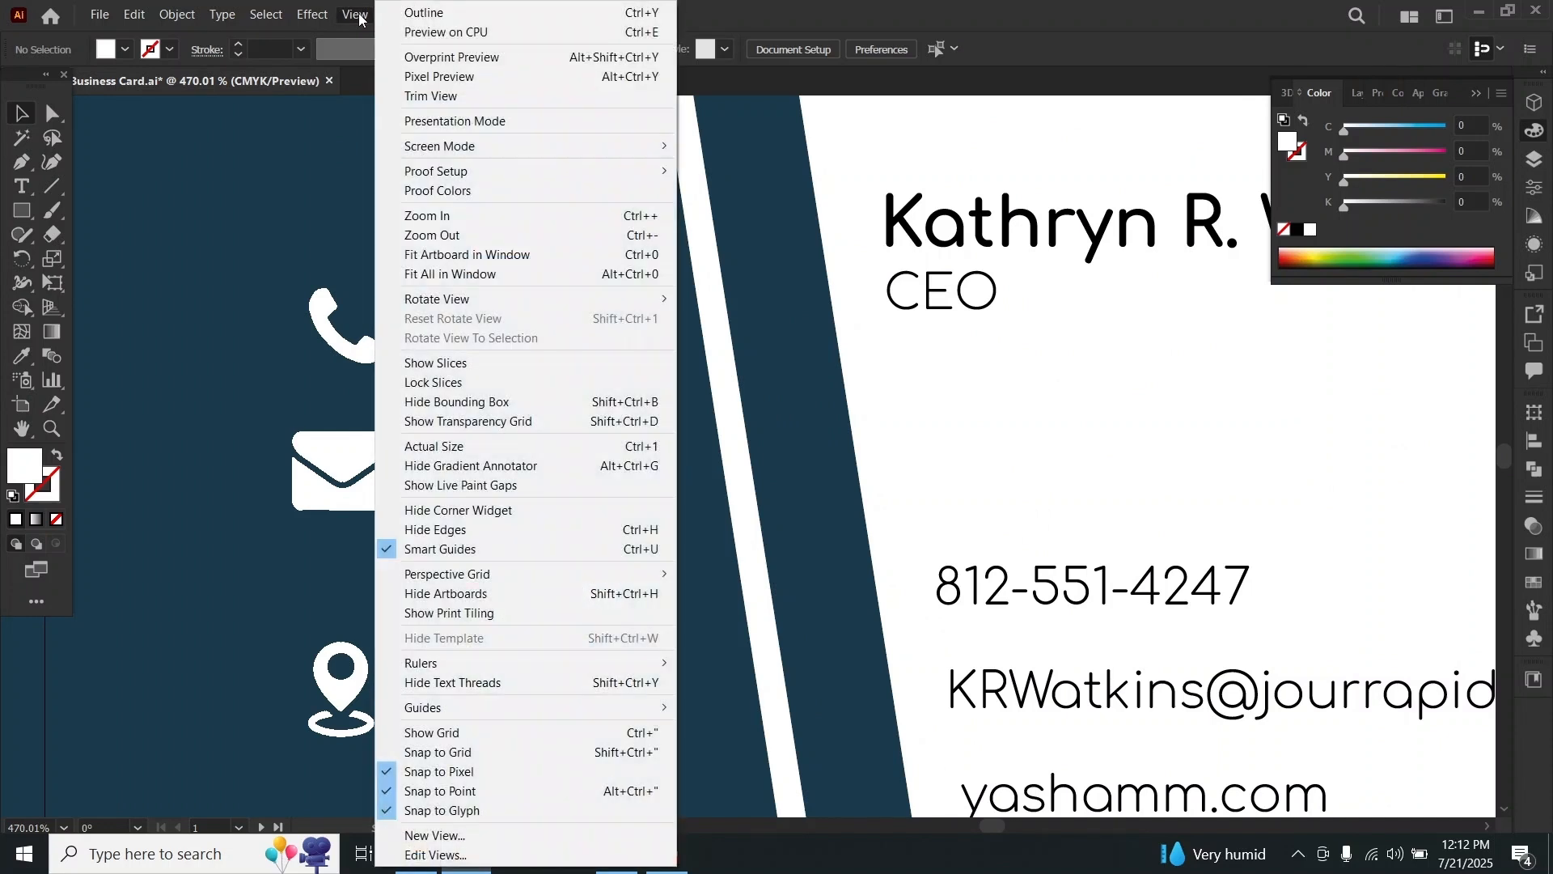
mouse_move(453, 665)
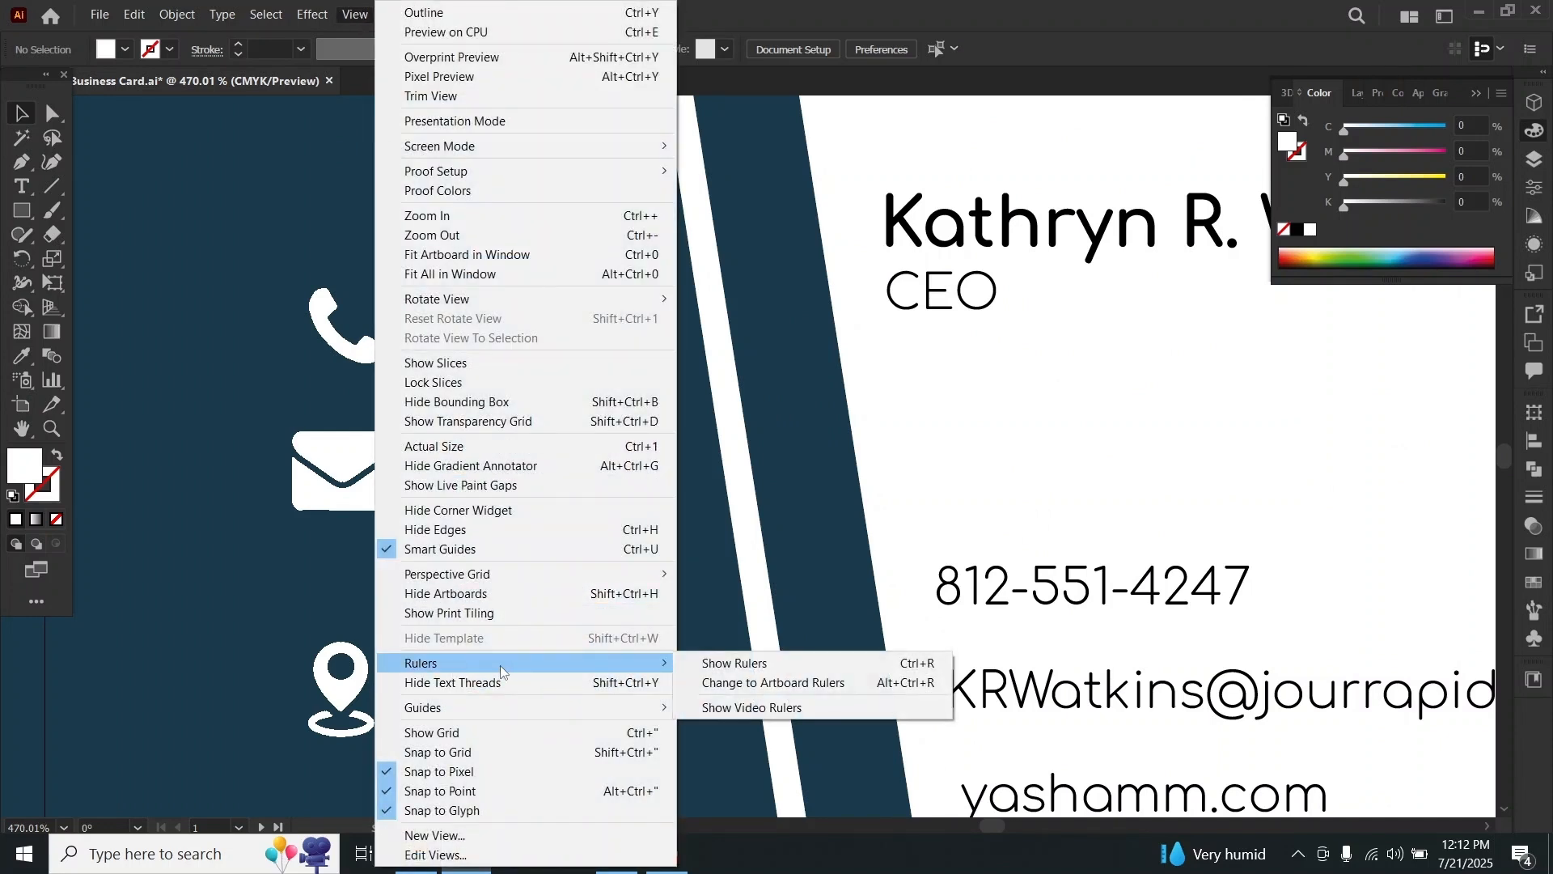
click(754, 666)
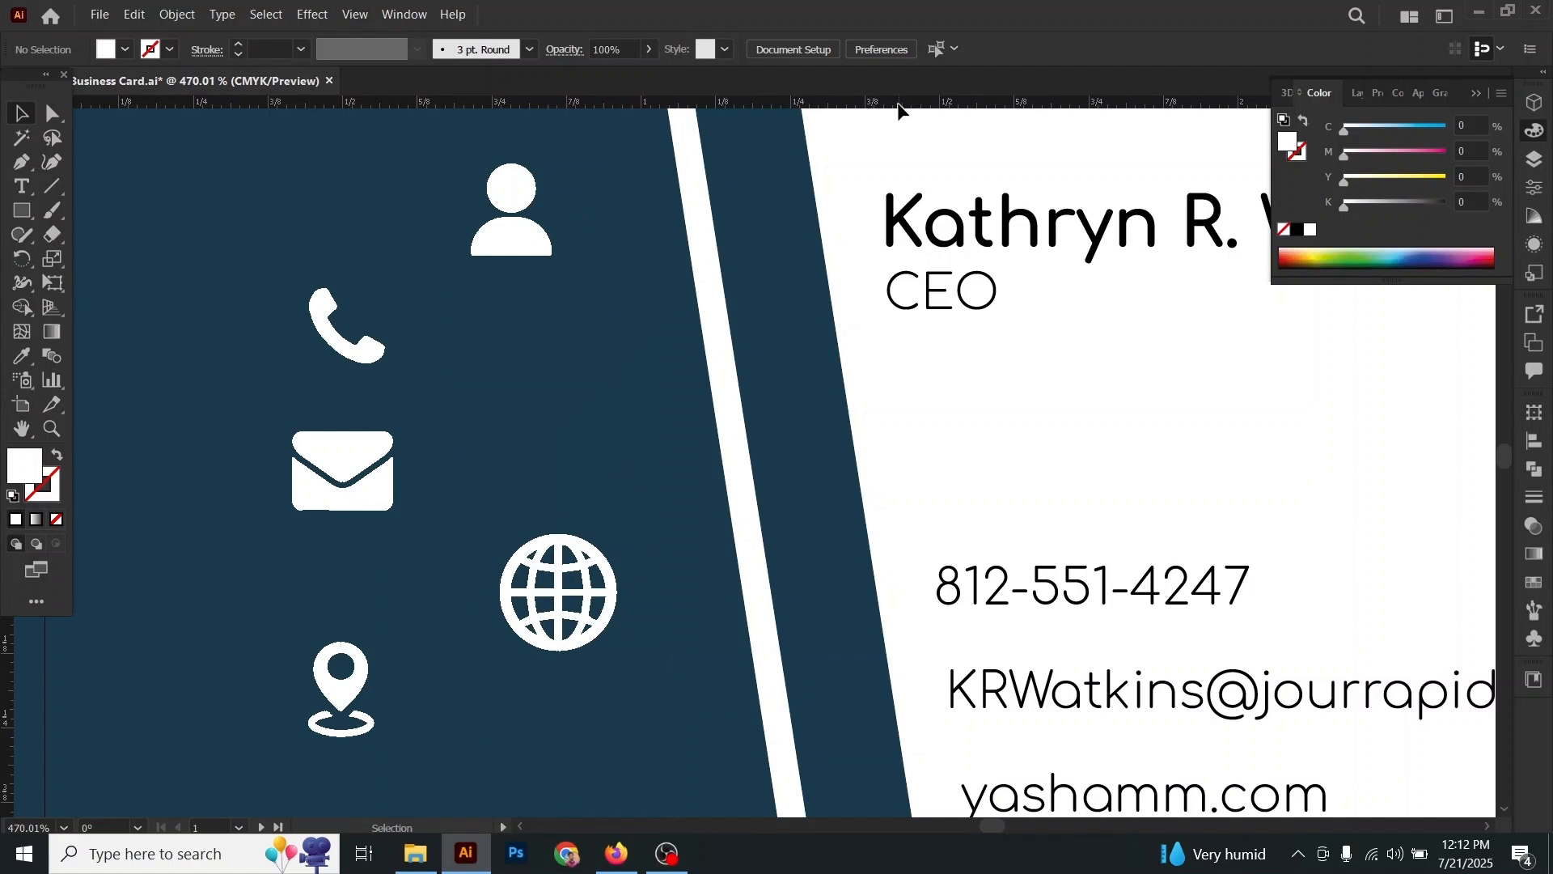
drag(899, 108, 909, 244)
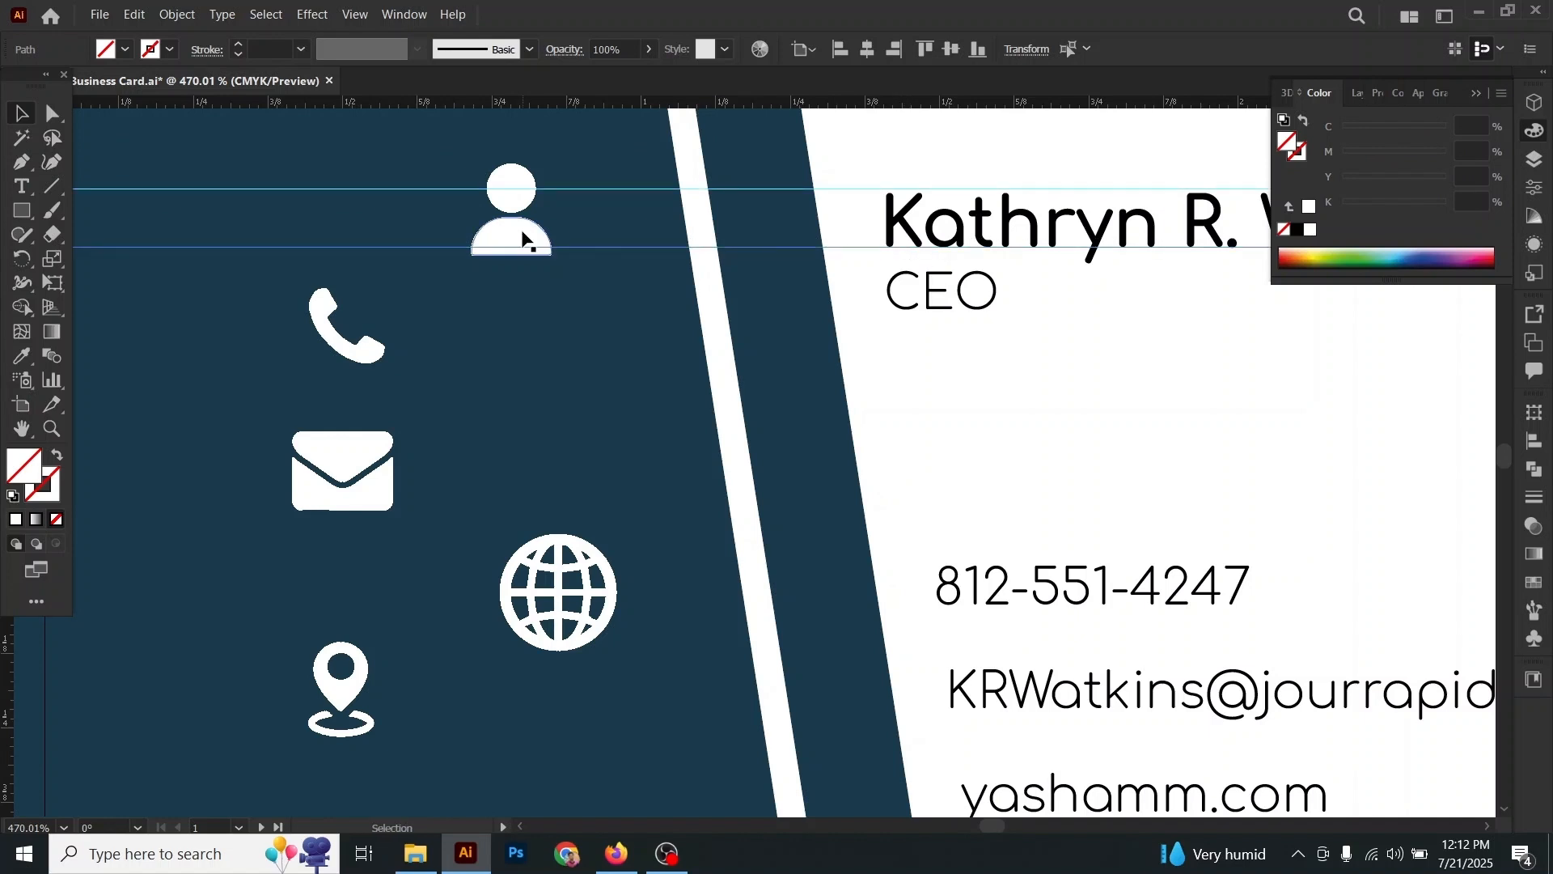
Step: Move the person icon onto the slanted navy stripe beside the name and scale it to fit between the two guides
drag(522, 232, 780, 236)
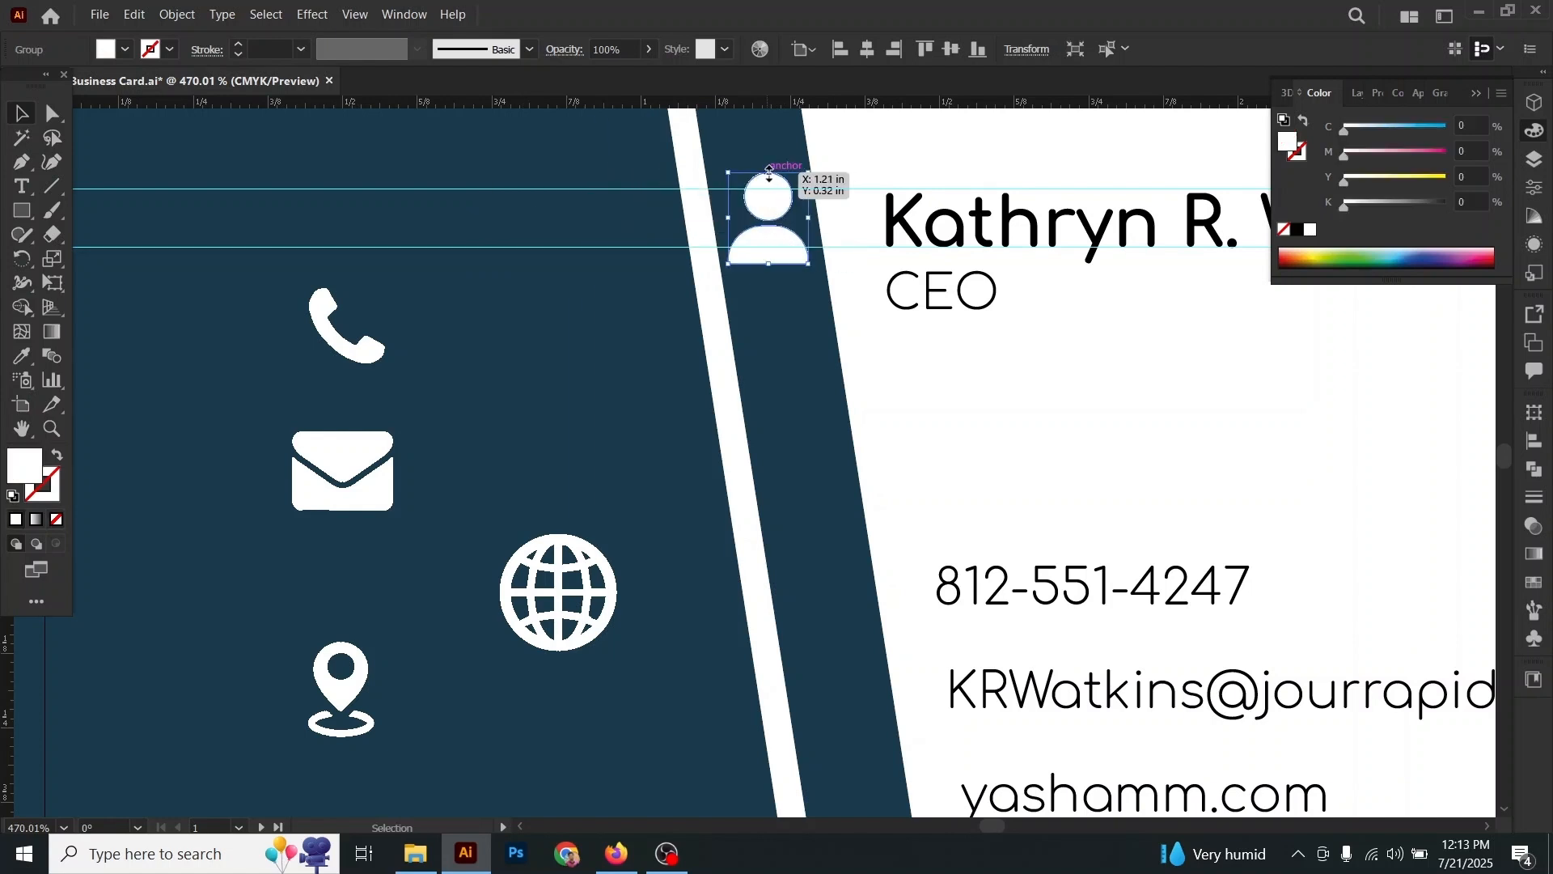
drag(769, 171, 769, 191)
drag(769, 263, 769, 247)
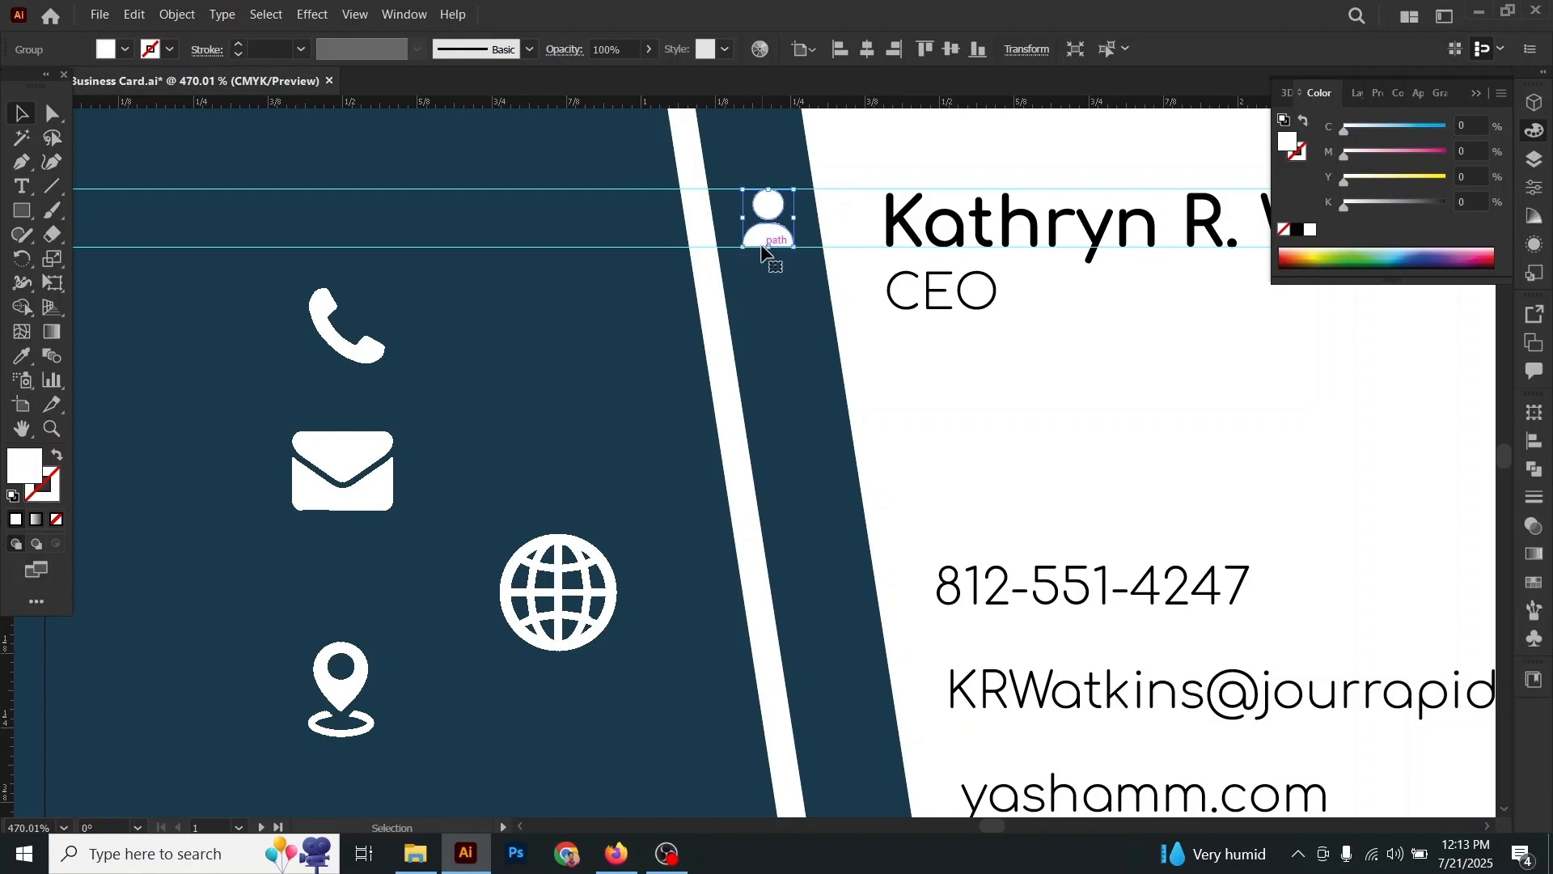
click(893, 318)
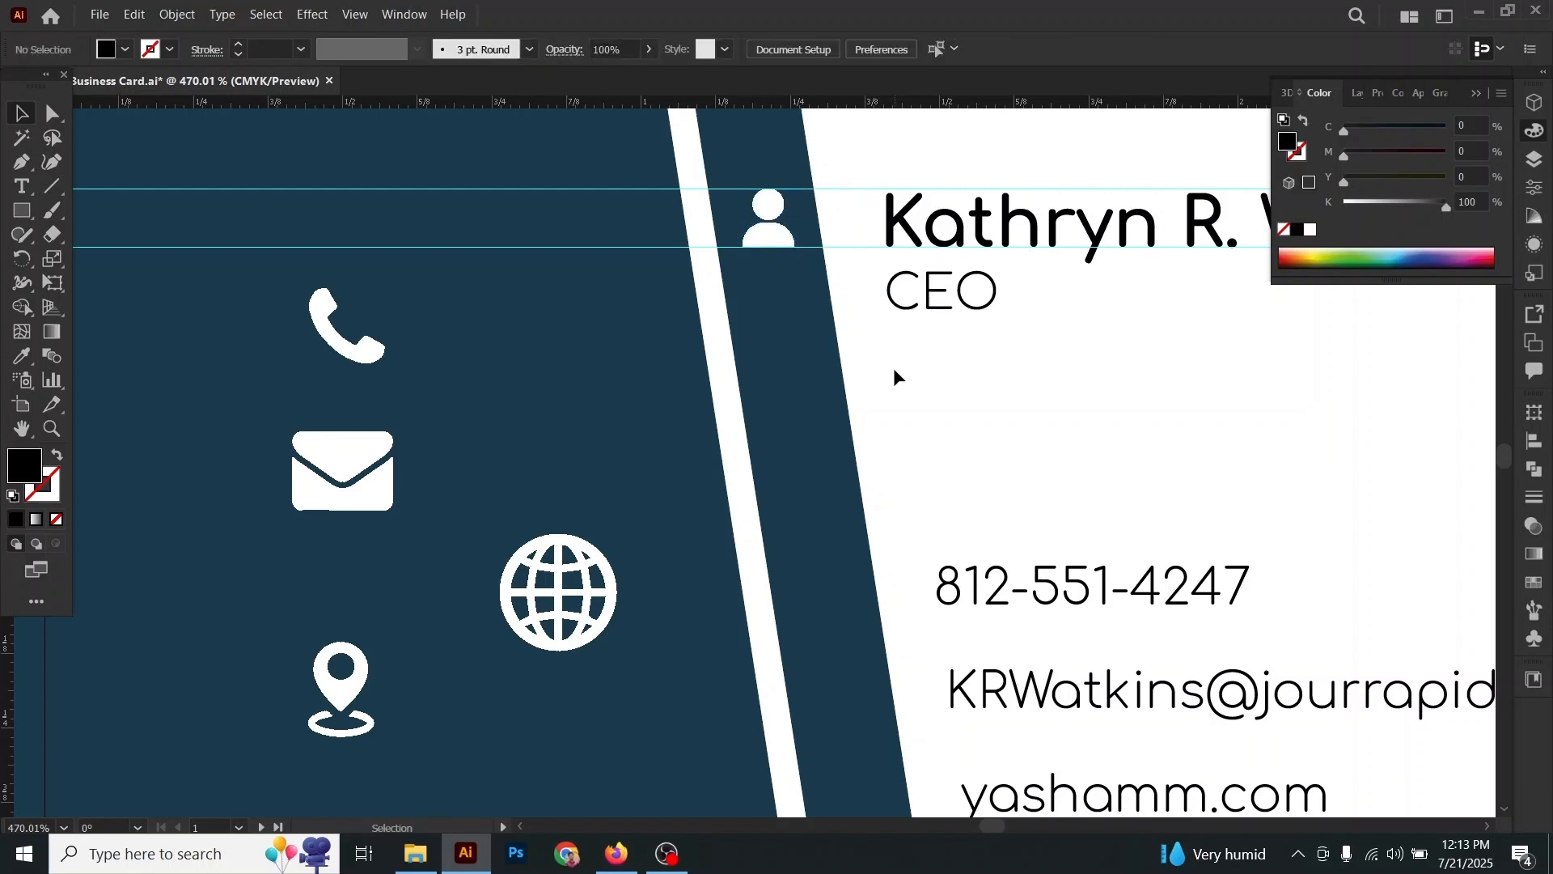
Step: Move the phone icon onto the slanted navy stripe beside the phone number and shrink it to suit the text height
scroll(907, 361, down, 2)
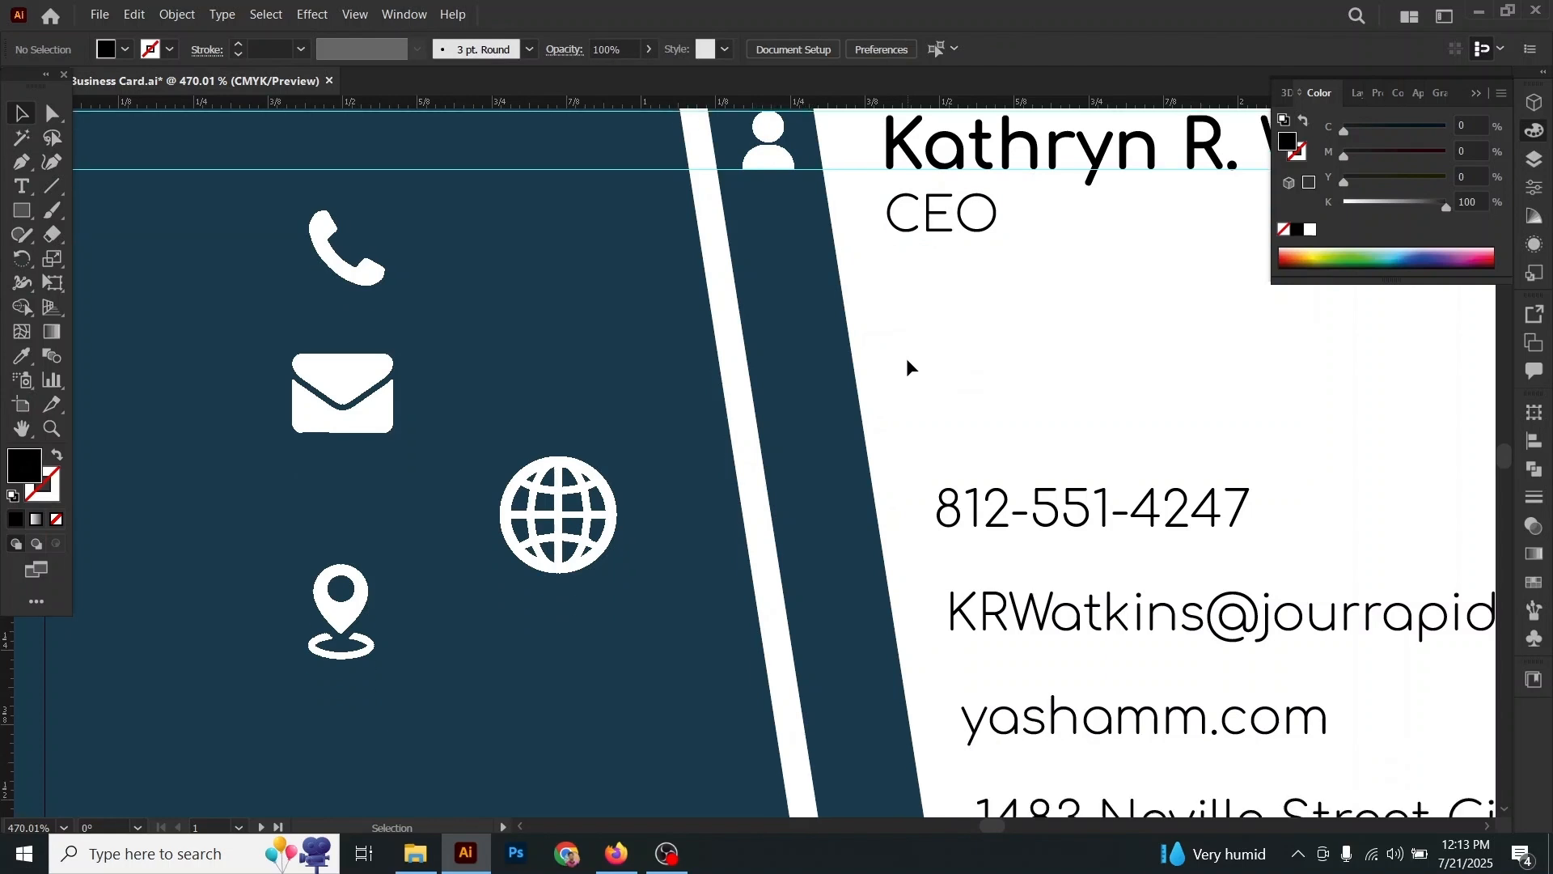
click(358, 283)
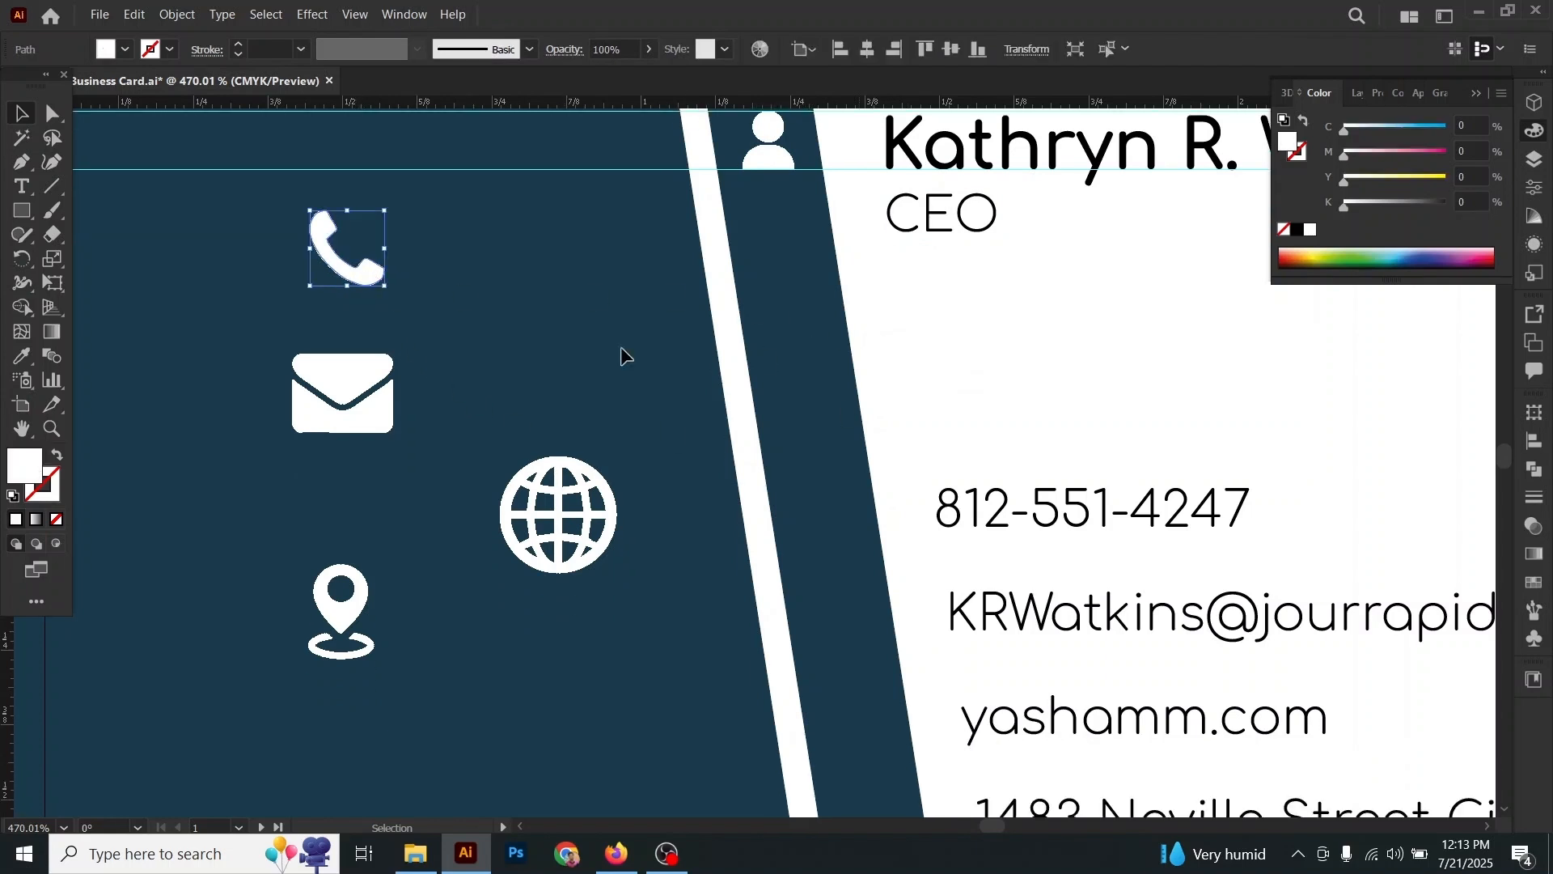
drag(345, 279, 828, 534)
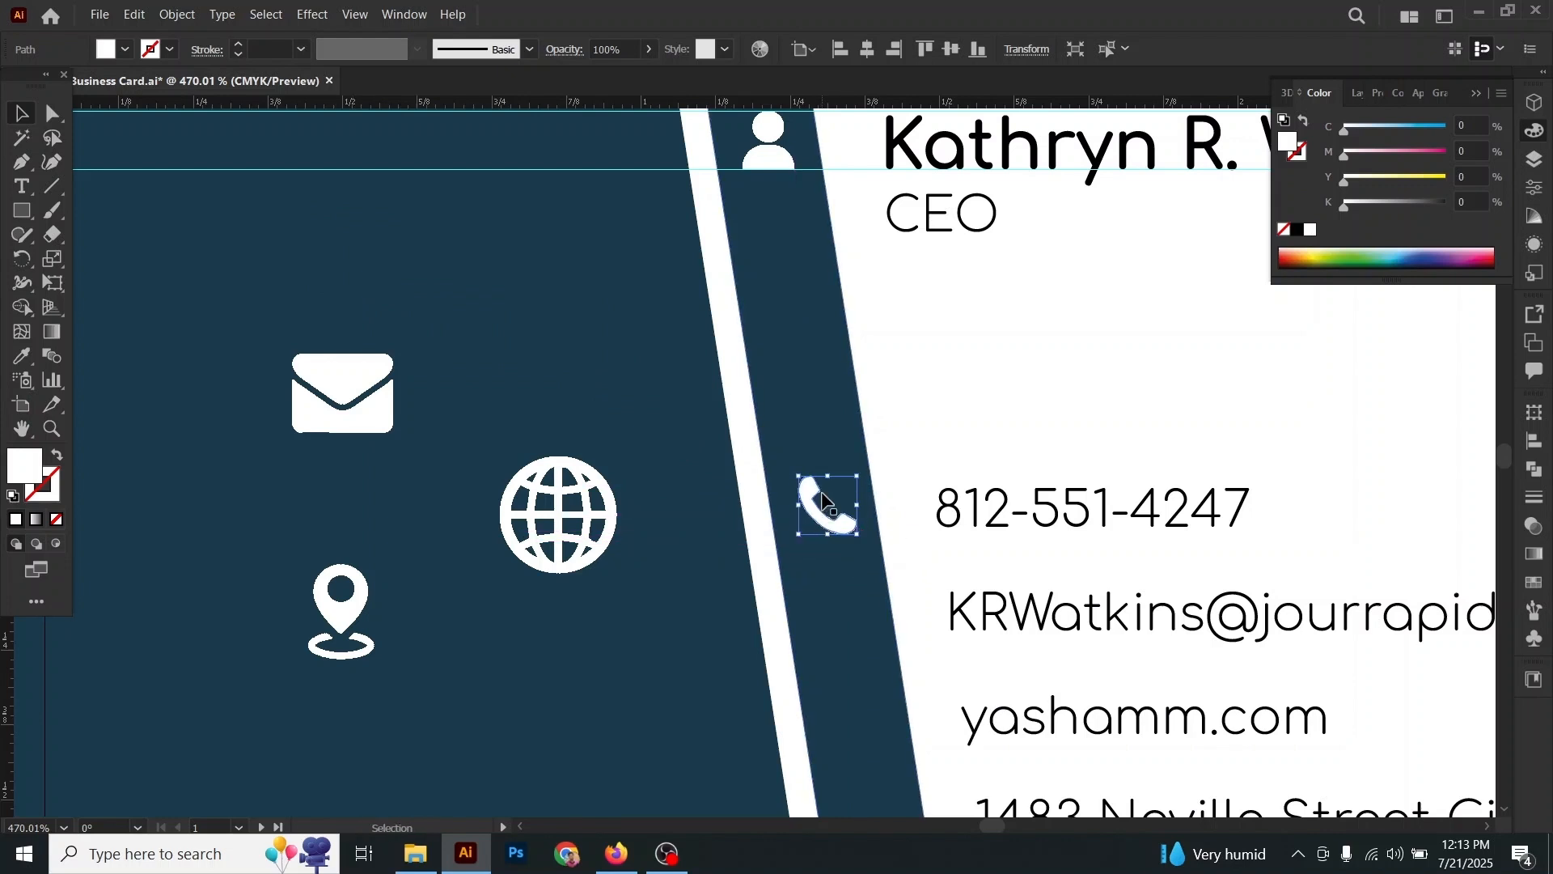
drag(827, 476, 828, 484)
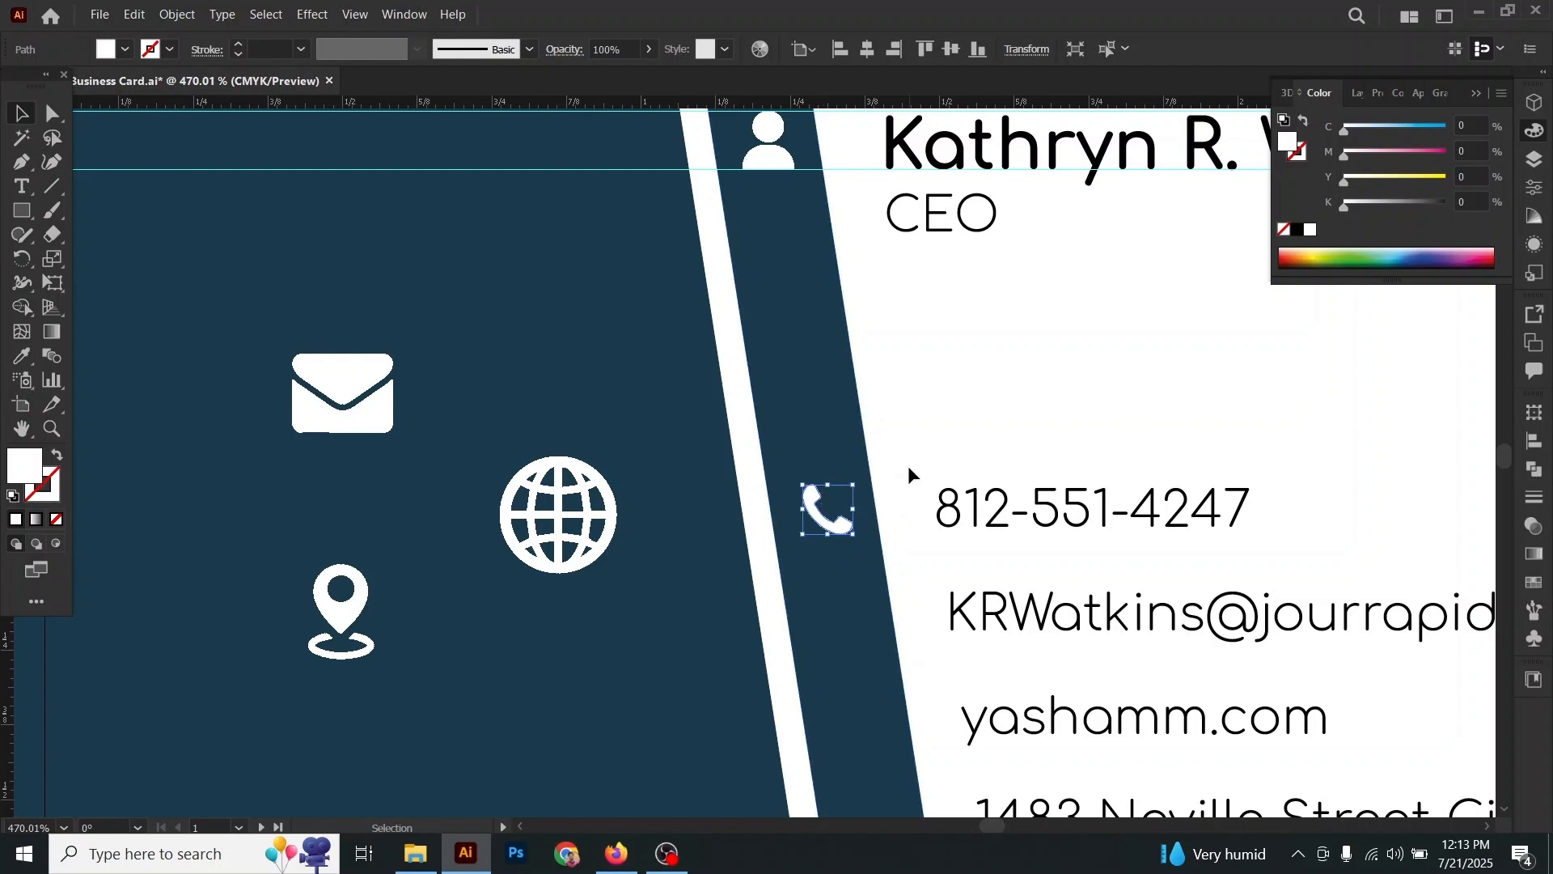
click(908, 470)
Step: Move the envelope icon onto the slanted navy stripe beside the e-mail address and scale it down to the text height
drag(342, 407, 841, 633)
drag(841, 566, 844, 590)
click(926, 614)
Step: Move the globe icon onto the slanted navy stripe beside the website address and shrink it to the text height
scroll(901, 607, down, 5)
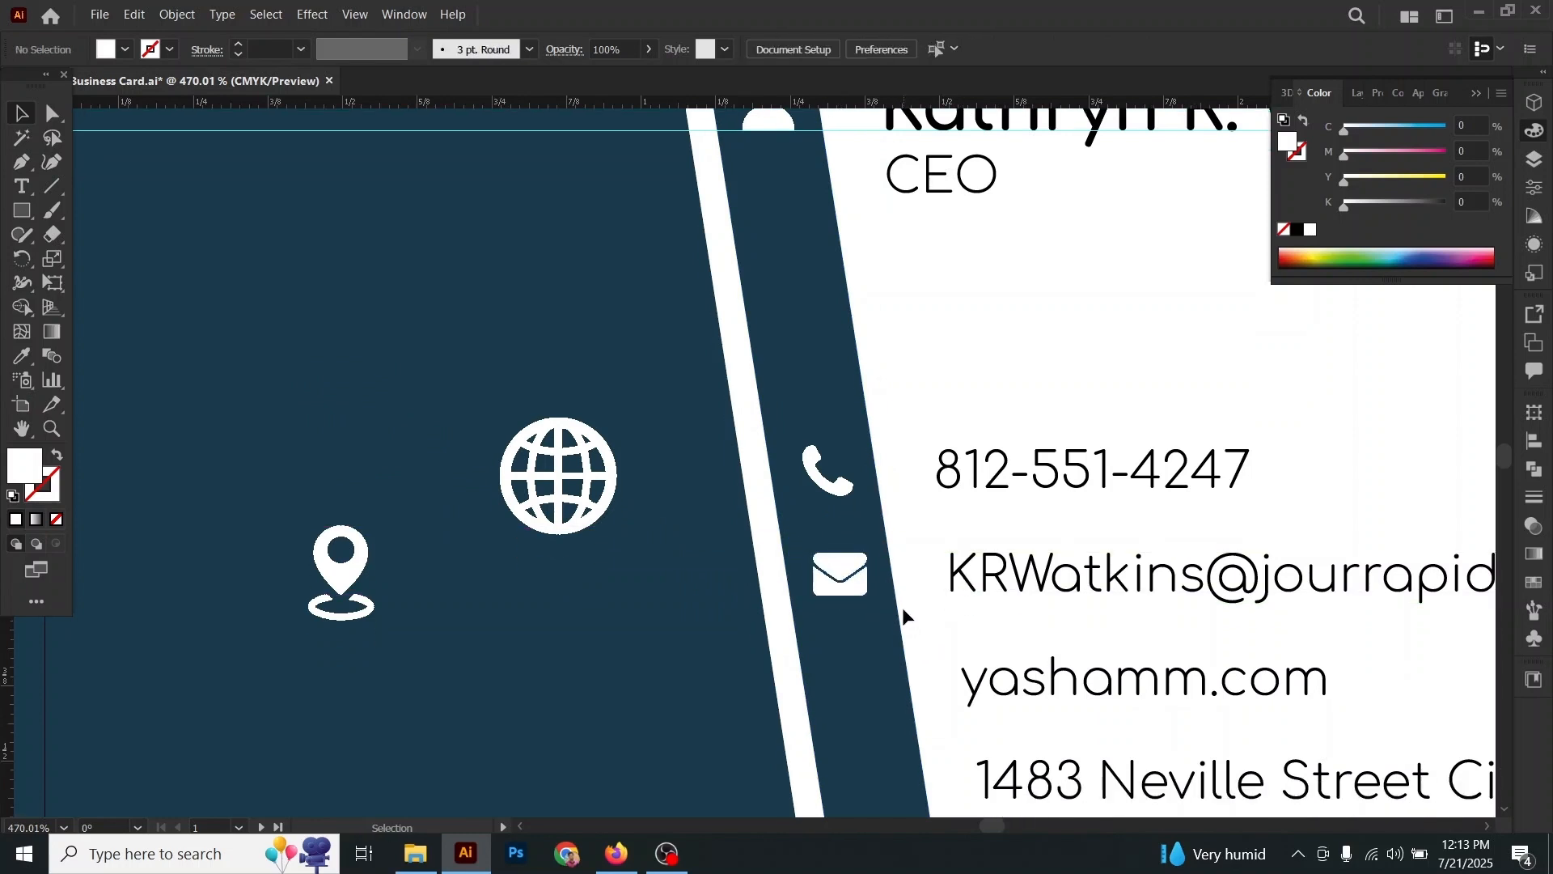
drag(599, 364, 863, 531)
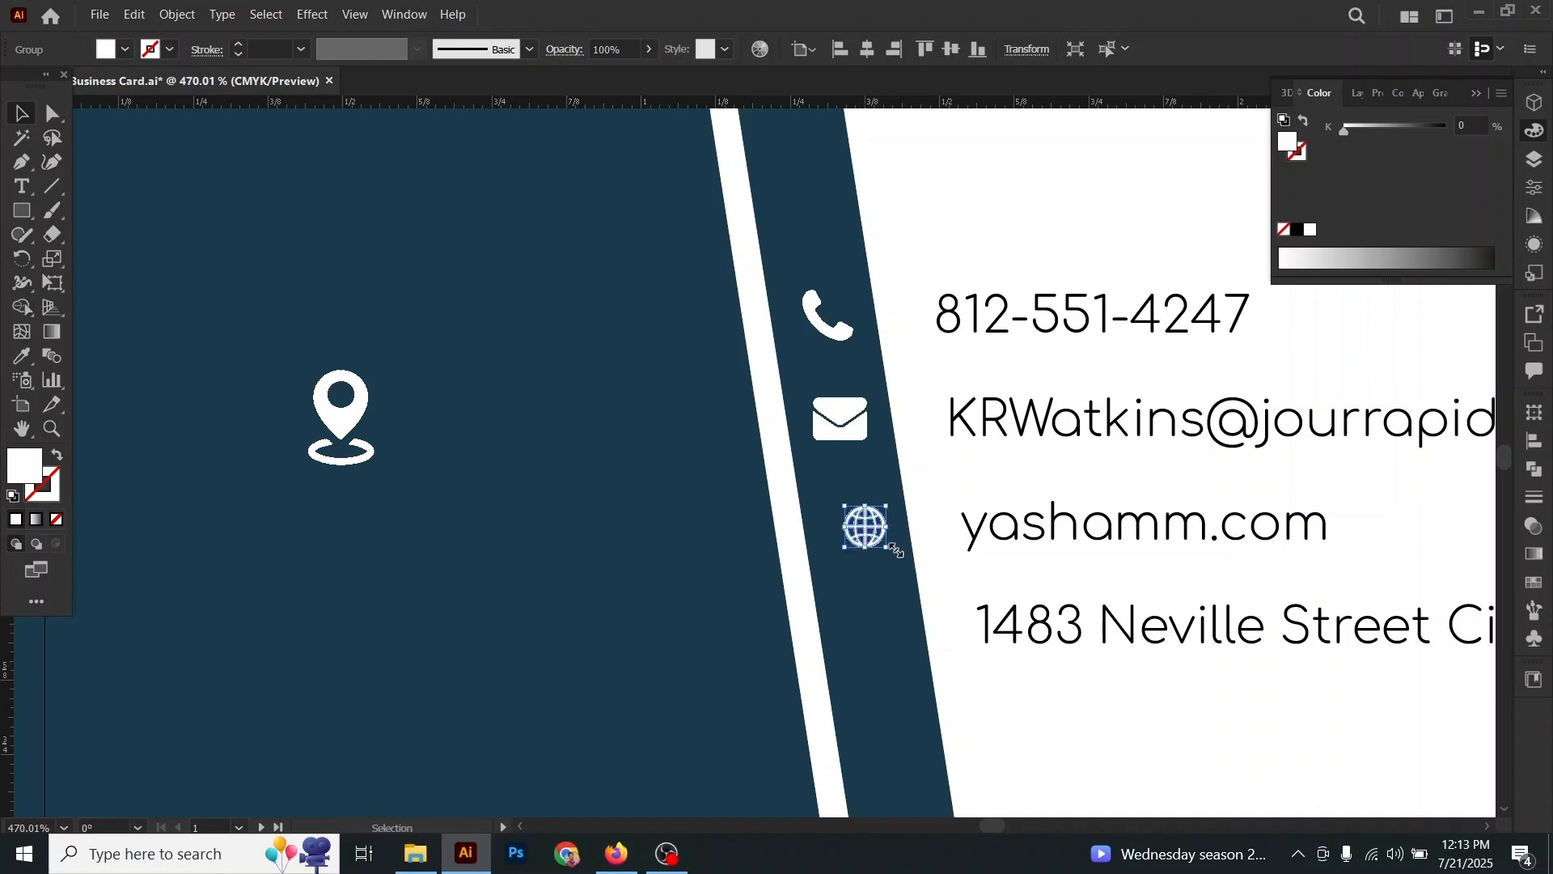
click(920, 579)
Step: Move the location pin icon onto the slanted navy stripe beside the street address and scale it down to match the other icons
scroll(922, 564, down, 3)
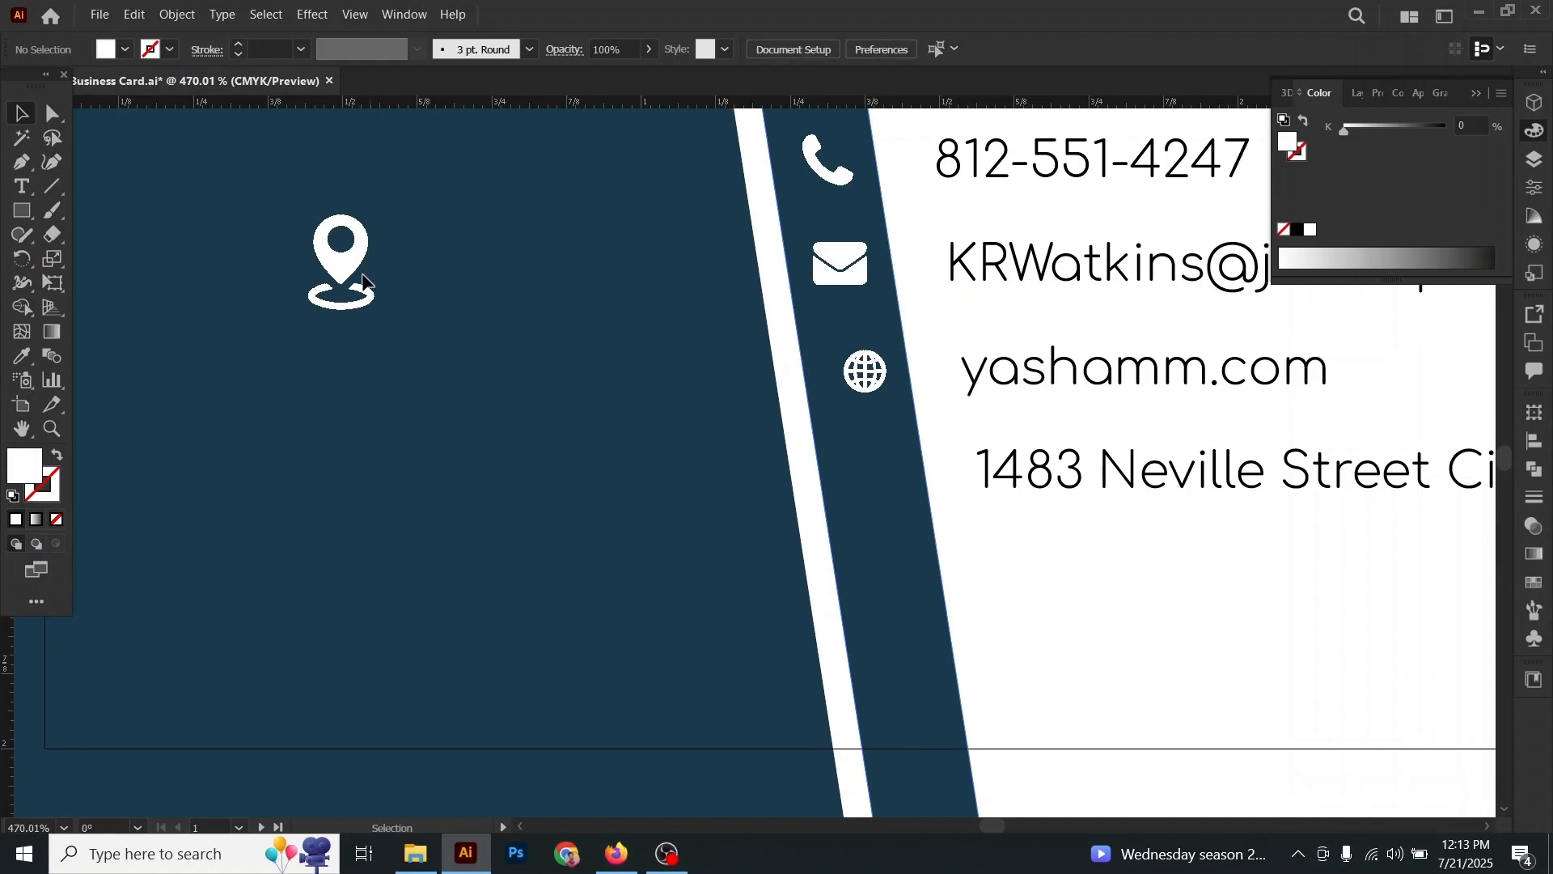
drag(340, 267, 879, 474)
drag(879, 531, 879, 494)
drag(872, 431, 872, 452)
click(954, 482)
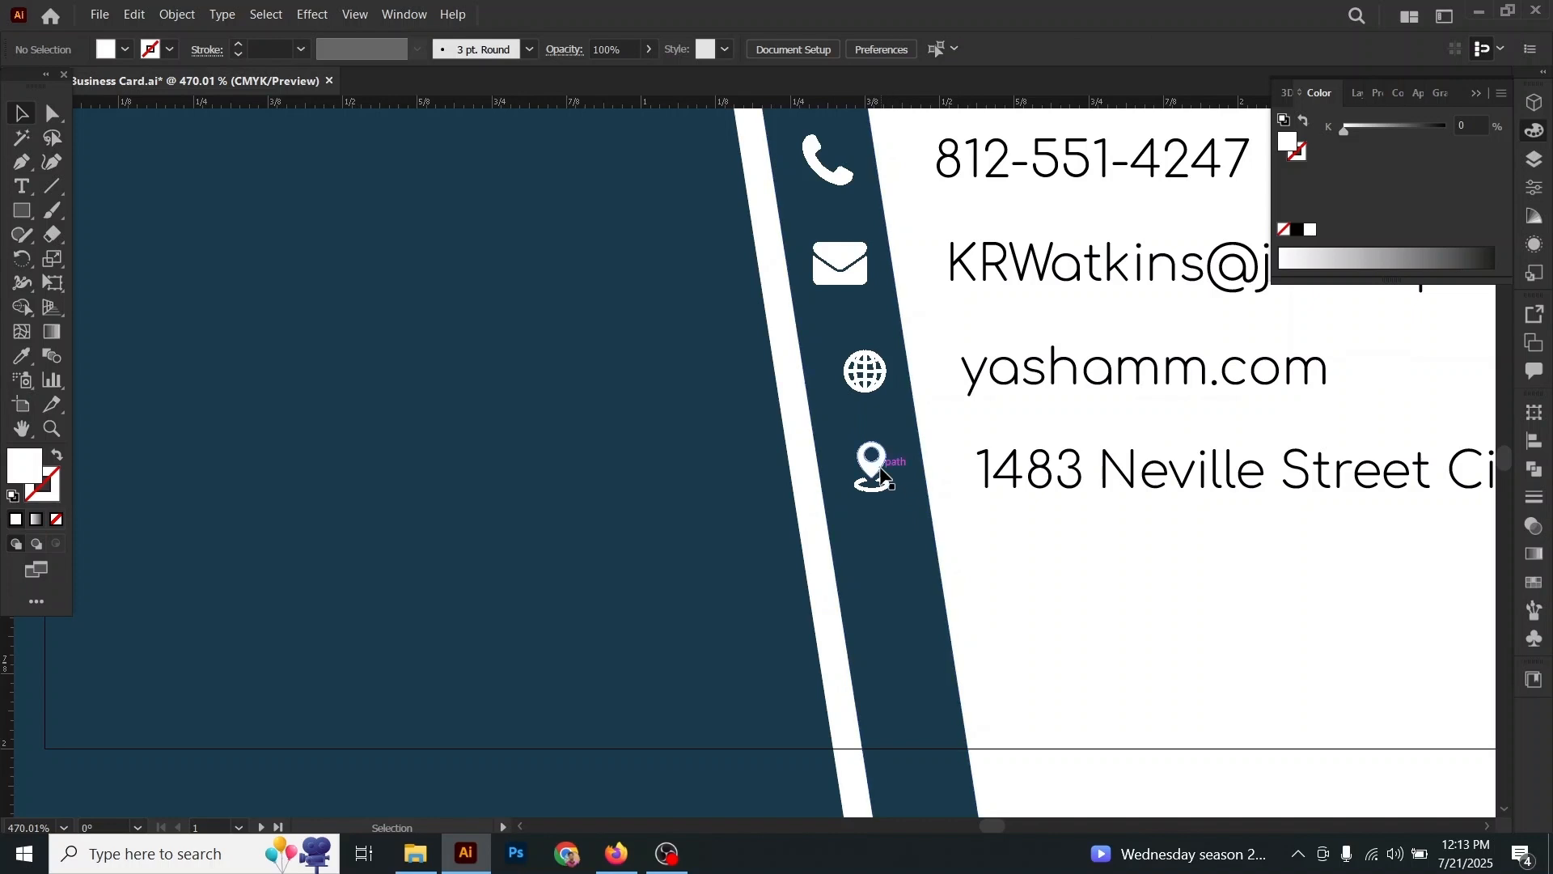
Step: Shift the globe icon slightly left so it follows the slant between the envelope and pin icons
drag(870, 392, 861, 392)
click(993, 433)
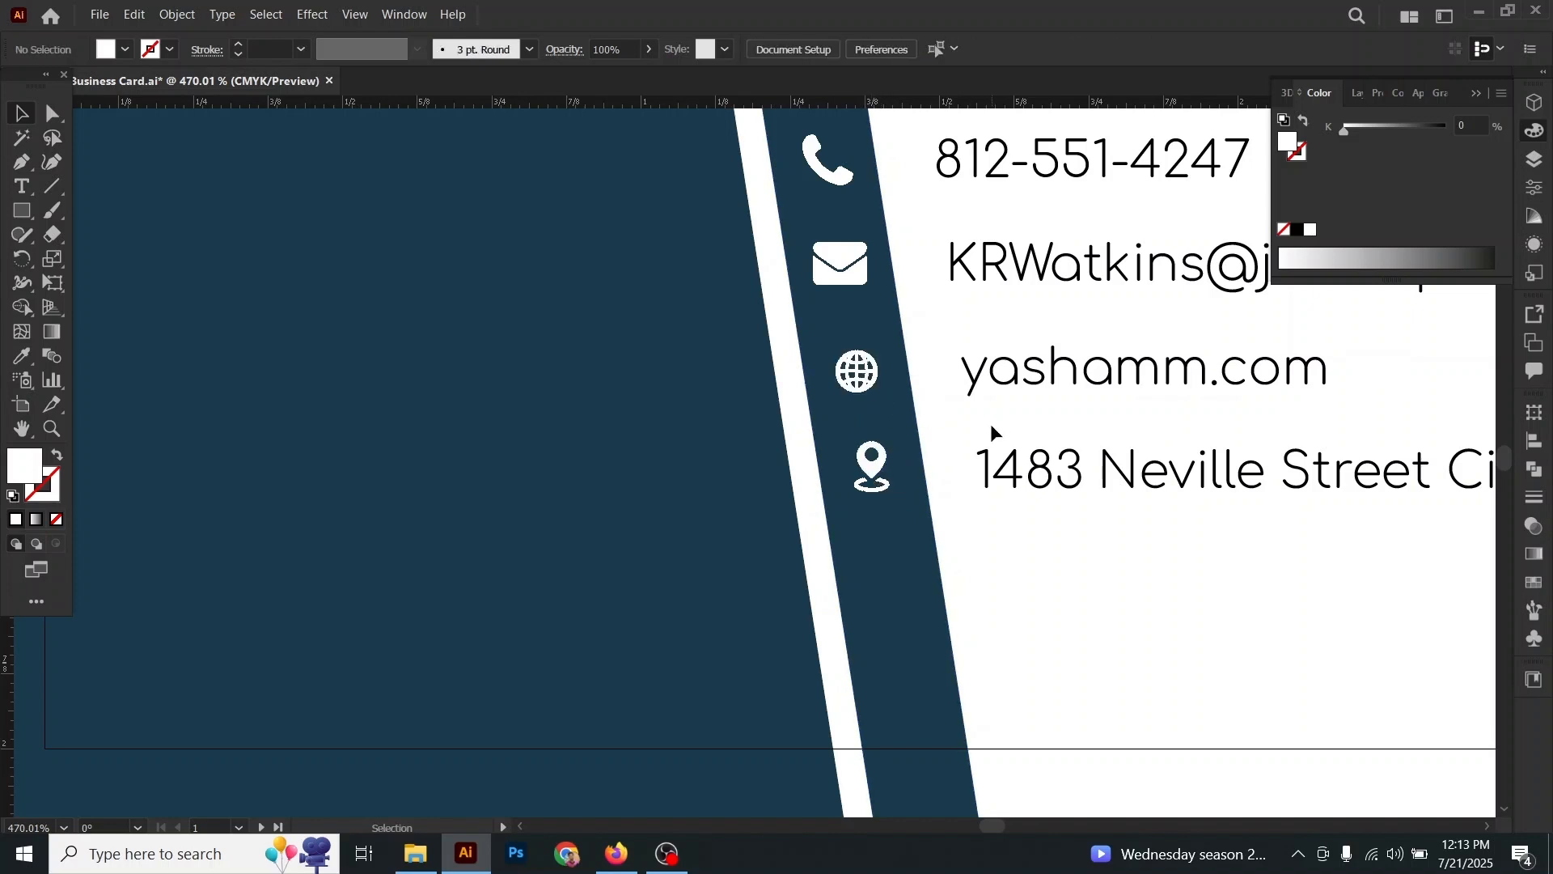
drag(872, 468, 880, 469)
click(968, 462)
scroll(964, 518, up, 3)
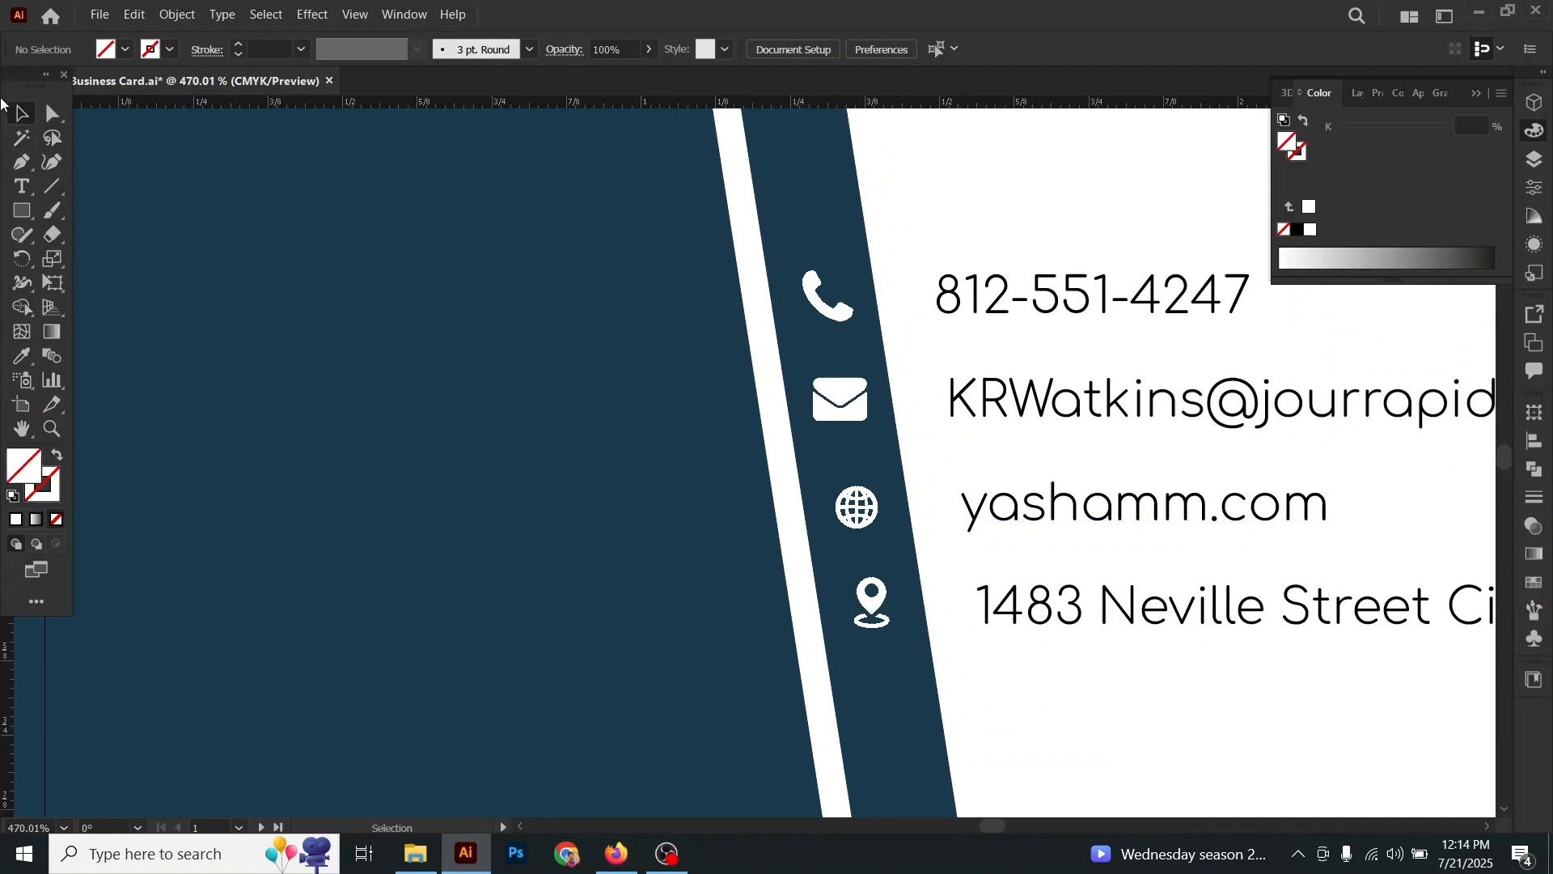
Step: Draw an unfilled rectangle about 0.38 × 0.67 in around the four contact icons with a 1 pt black stroke
click(22, 215)
mouse_move(749, 245)
mouse_down()
mouse_move(958, 652)
mouse_move(974, 652)
mouse_move(963, 644)
mouse_up()
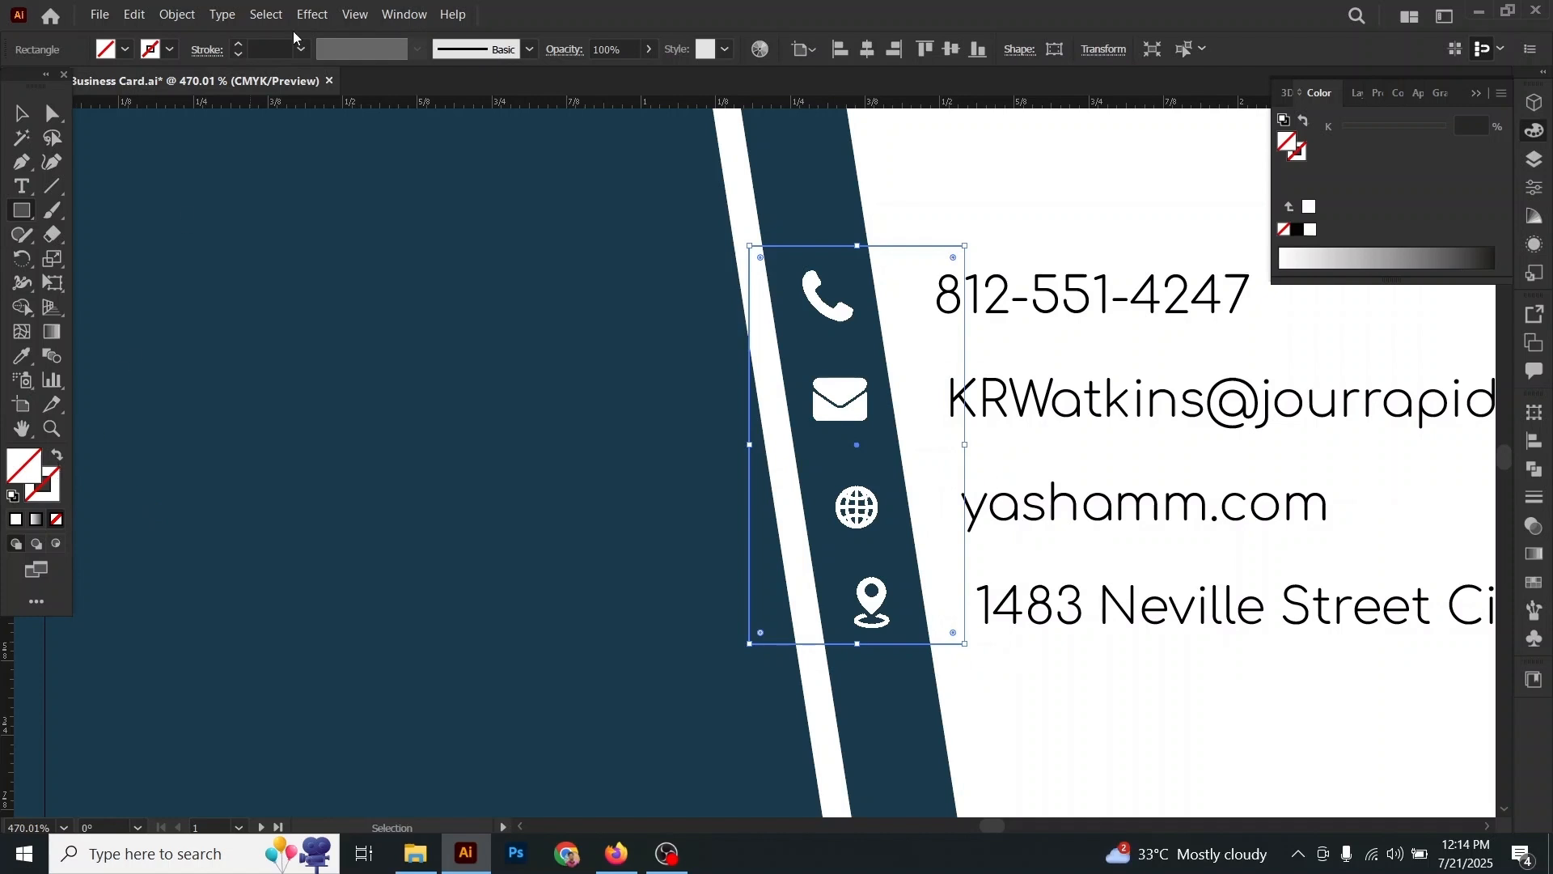
click(237, 45)
click(237, 45)
click(237, 46)
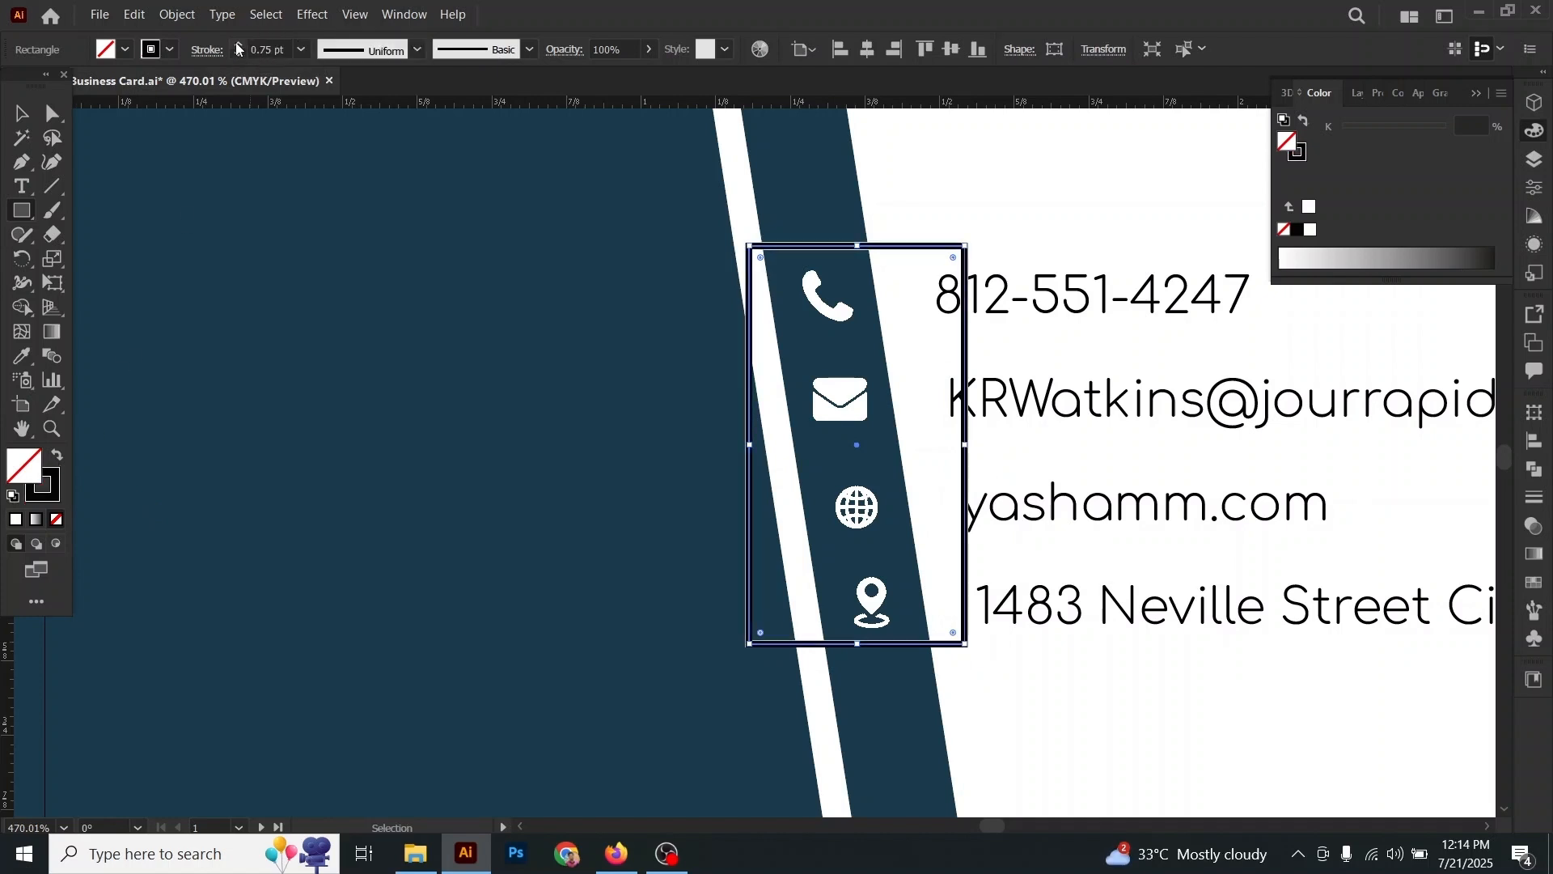
click(237, 45)
click(237, 46)
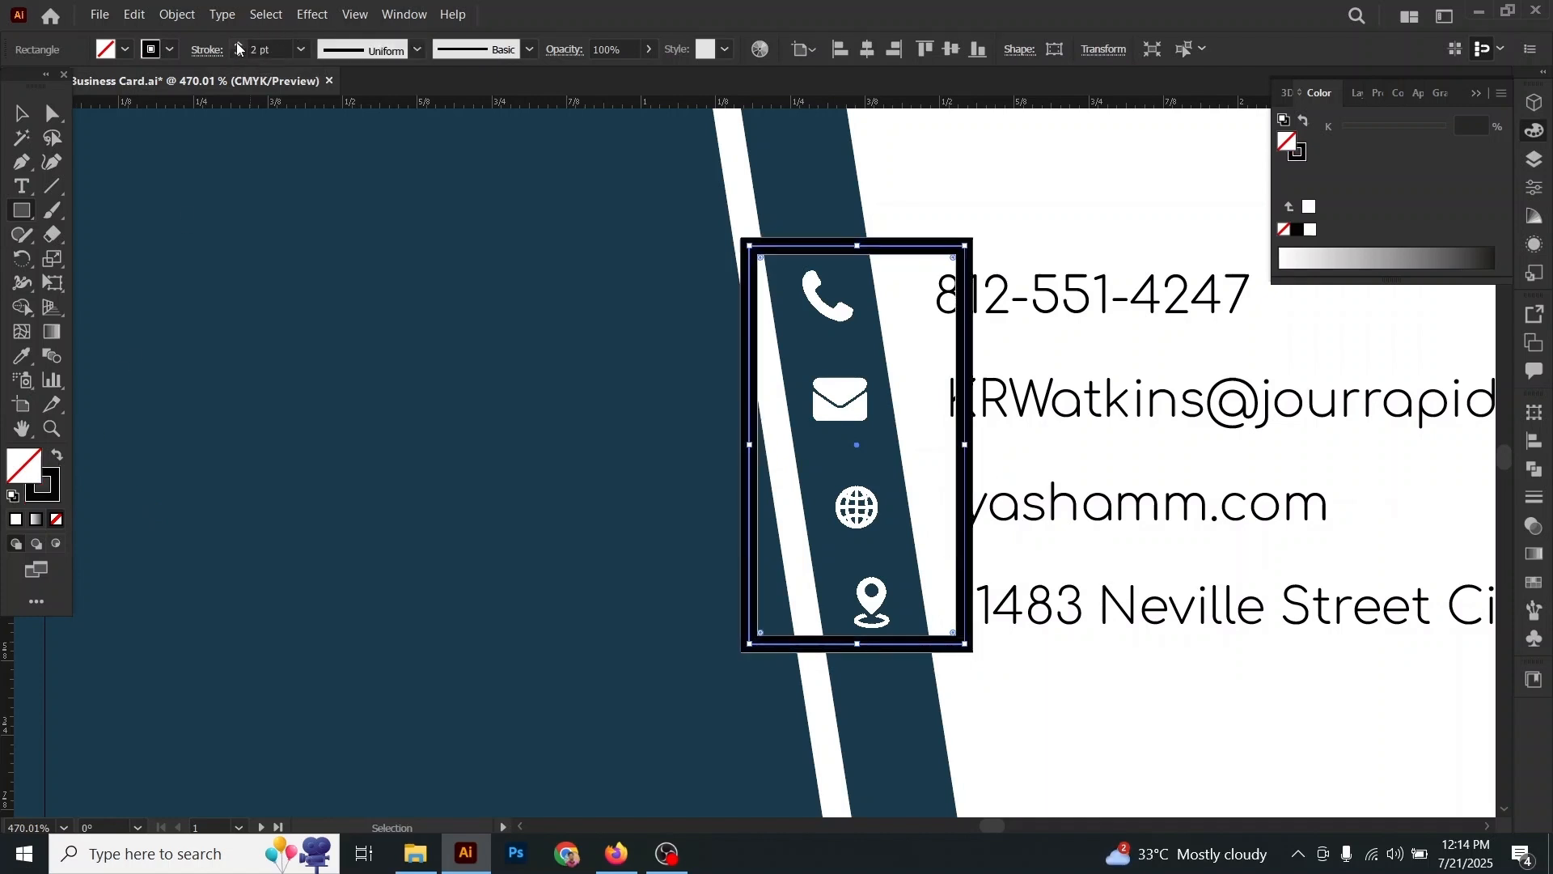
click(237, 55)
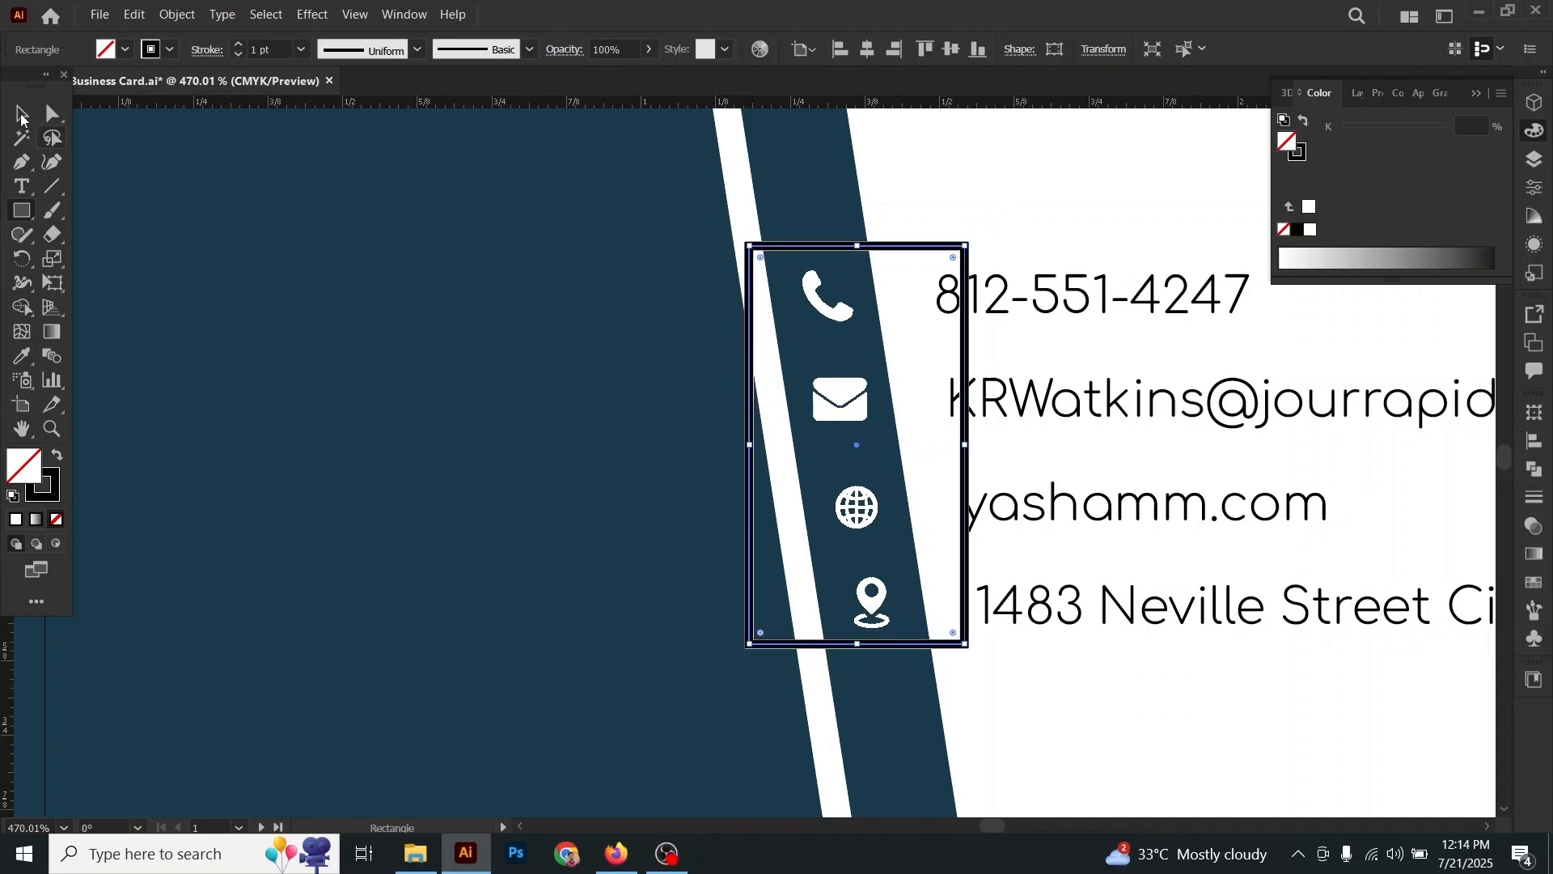
click(21, 115)
drag(749, 445, 736, 447)
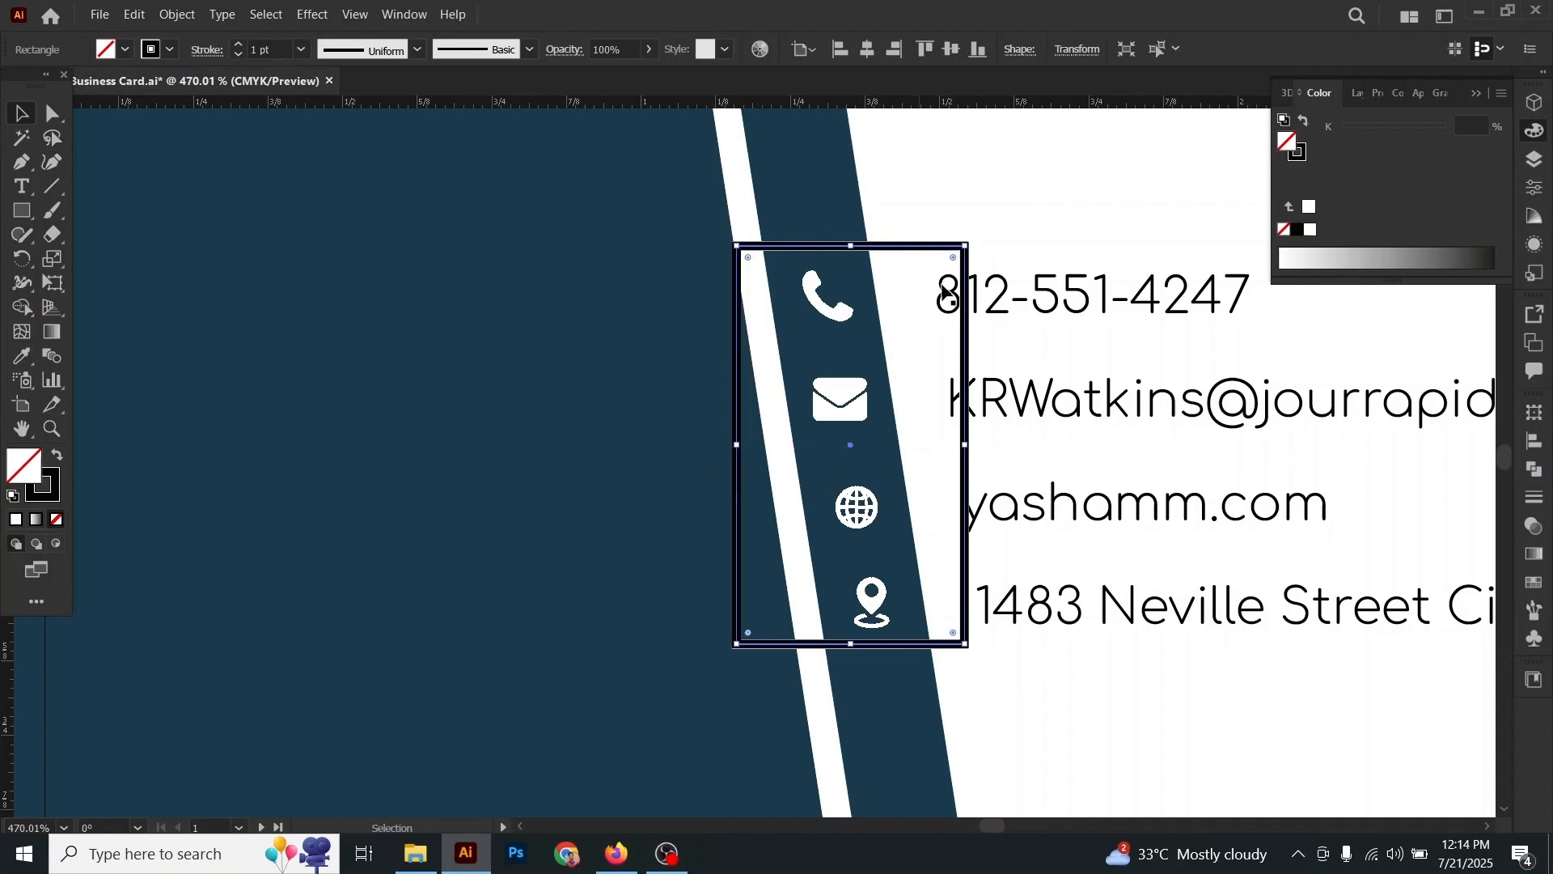
Step: Try splitting the rectangle around the contact icons into a grid of 4 rows with a 0 in gutter
click(175, 16)
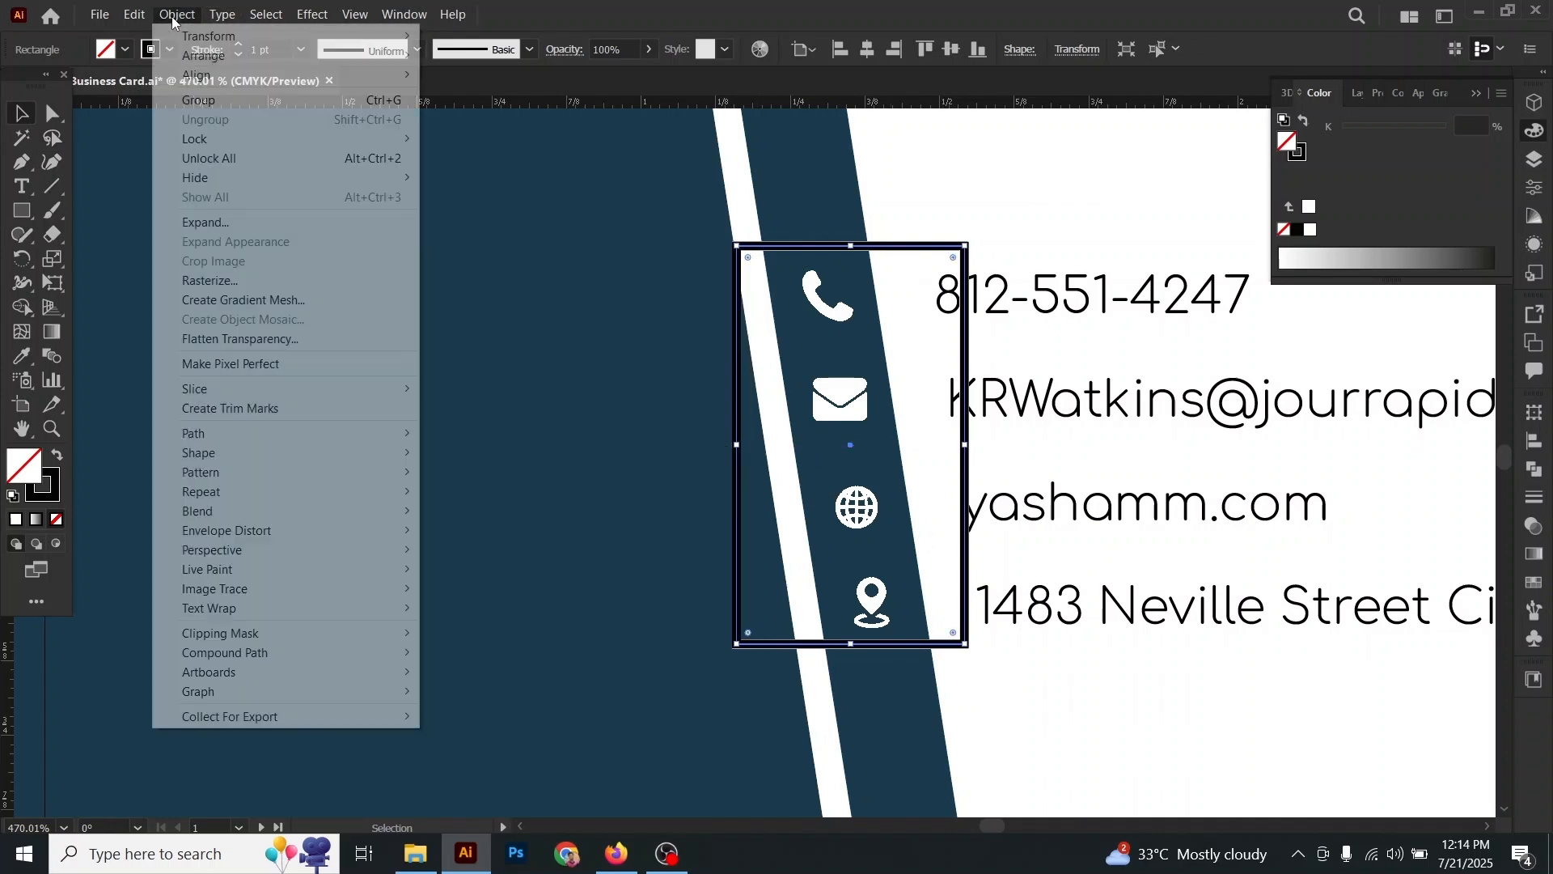
mouse_move(308, 433)
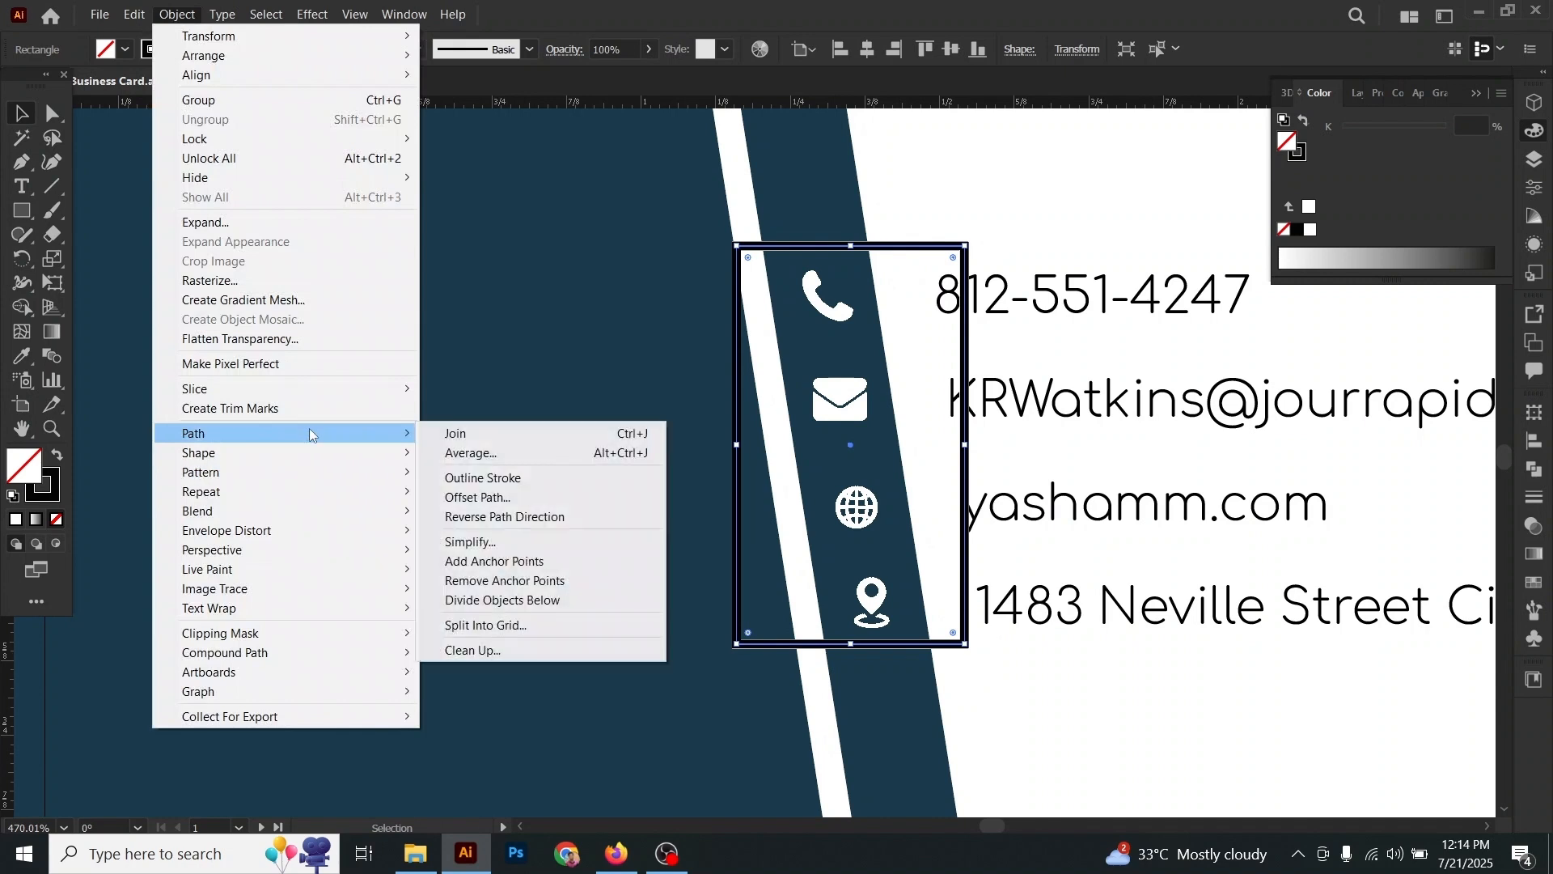
click(497, 625)
click(143, 516)
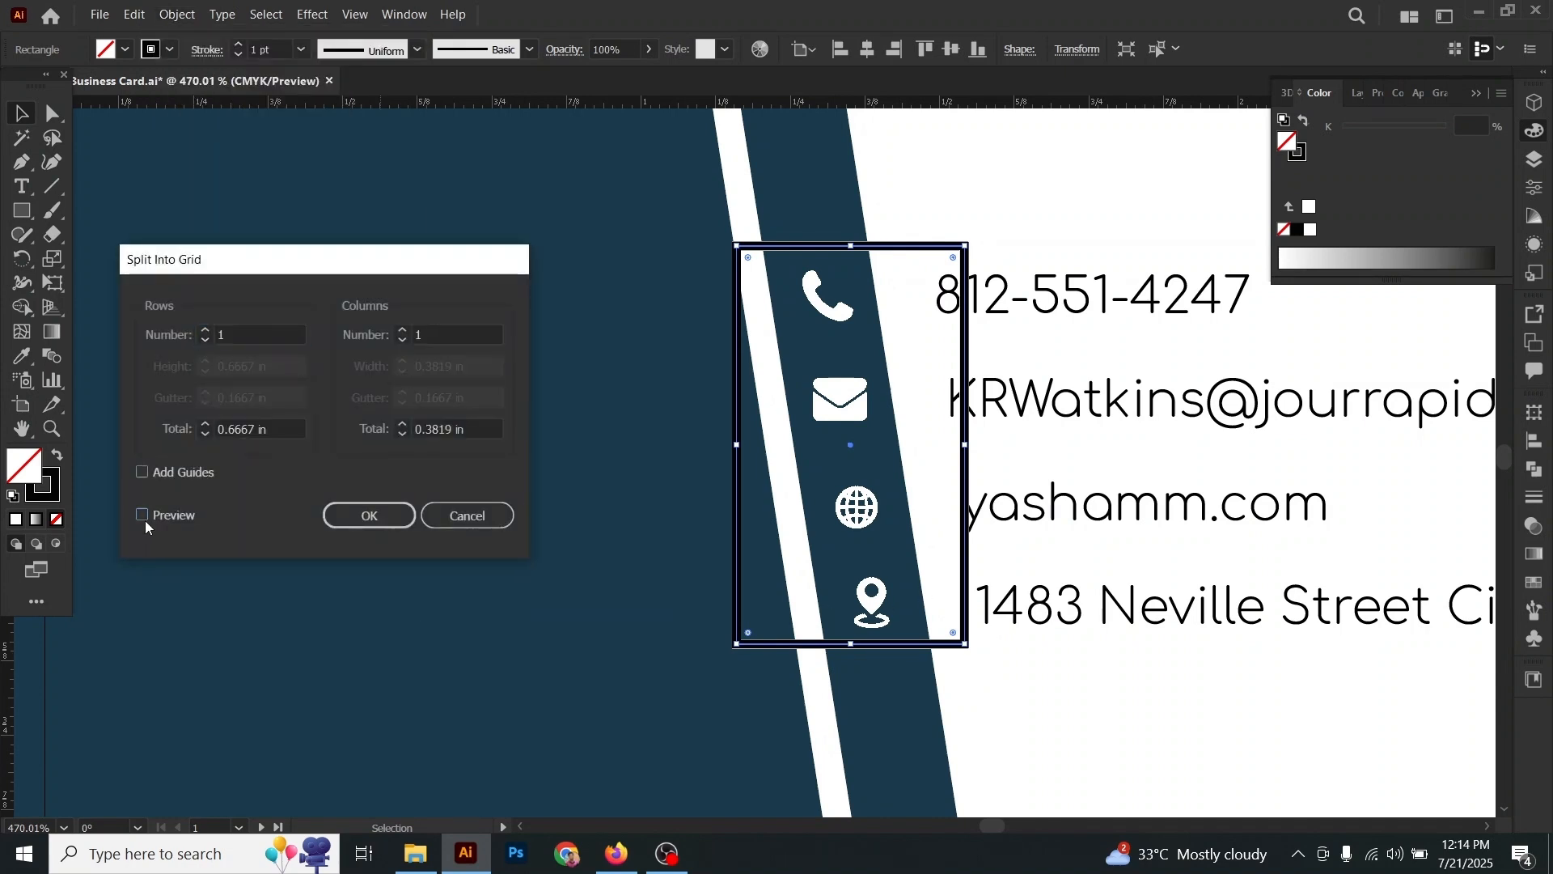
click(205, 330)
click(206, 330)
click(206, 330)
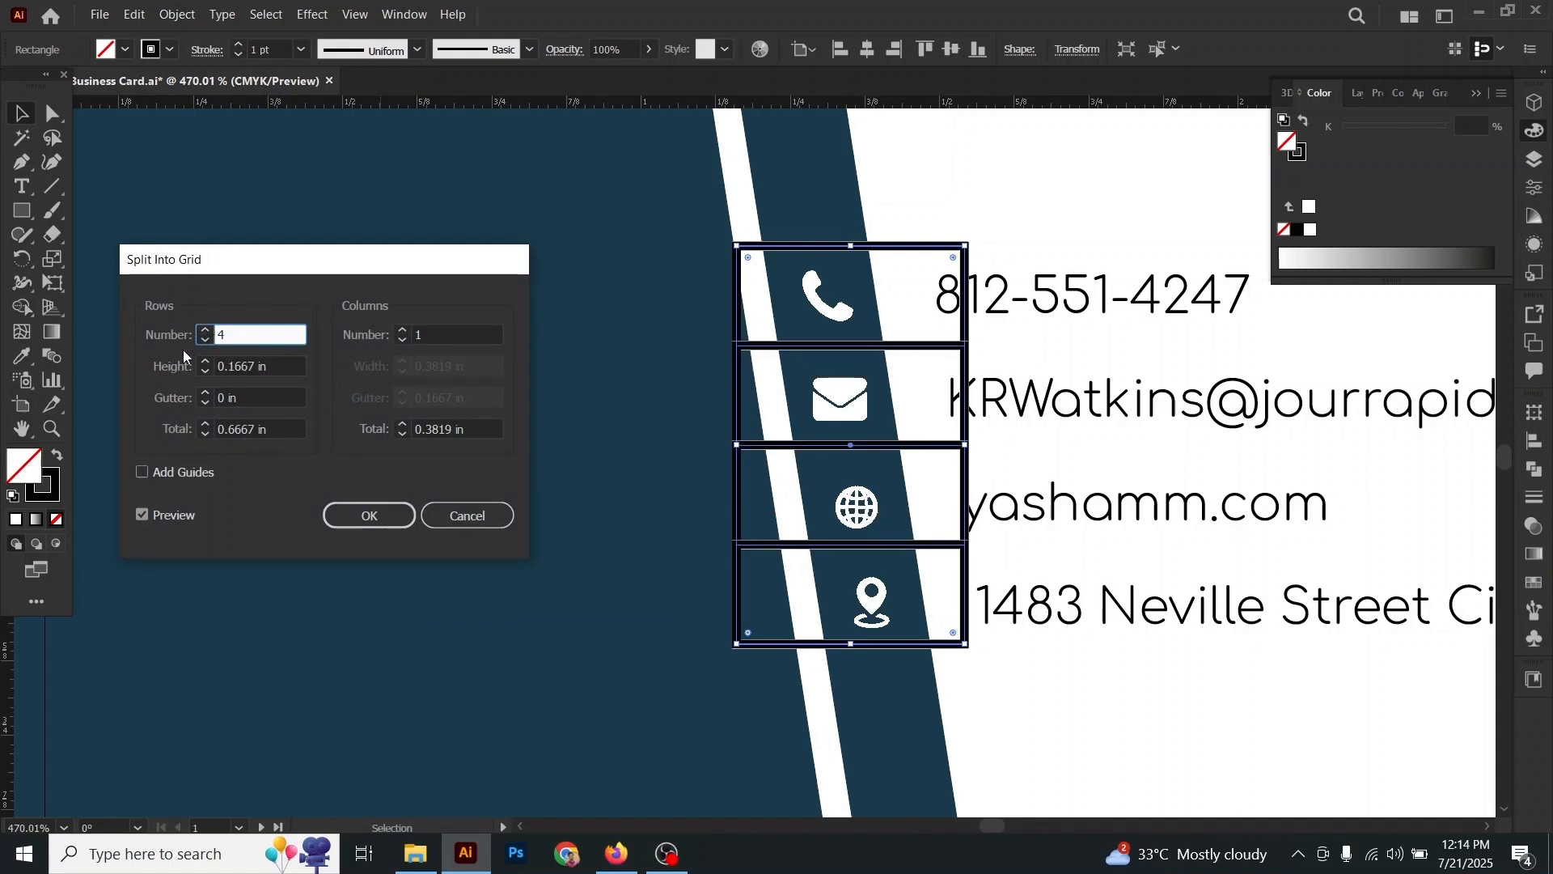
click(429, 515)
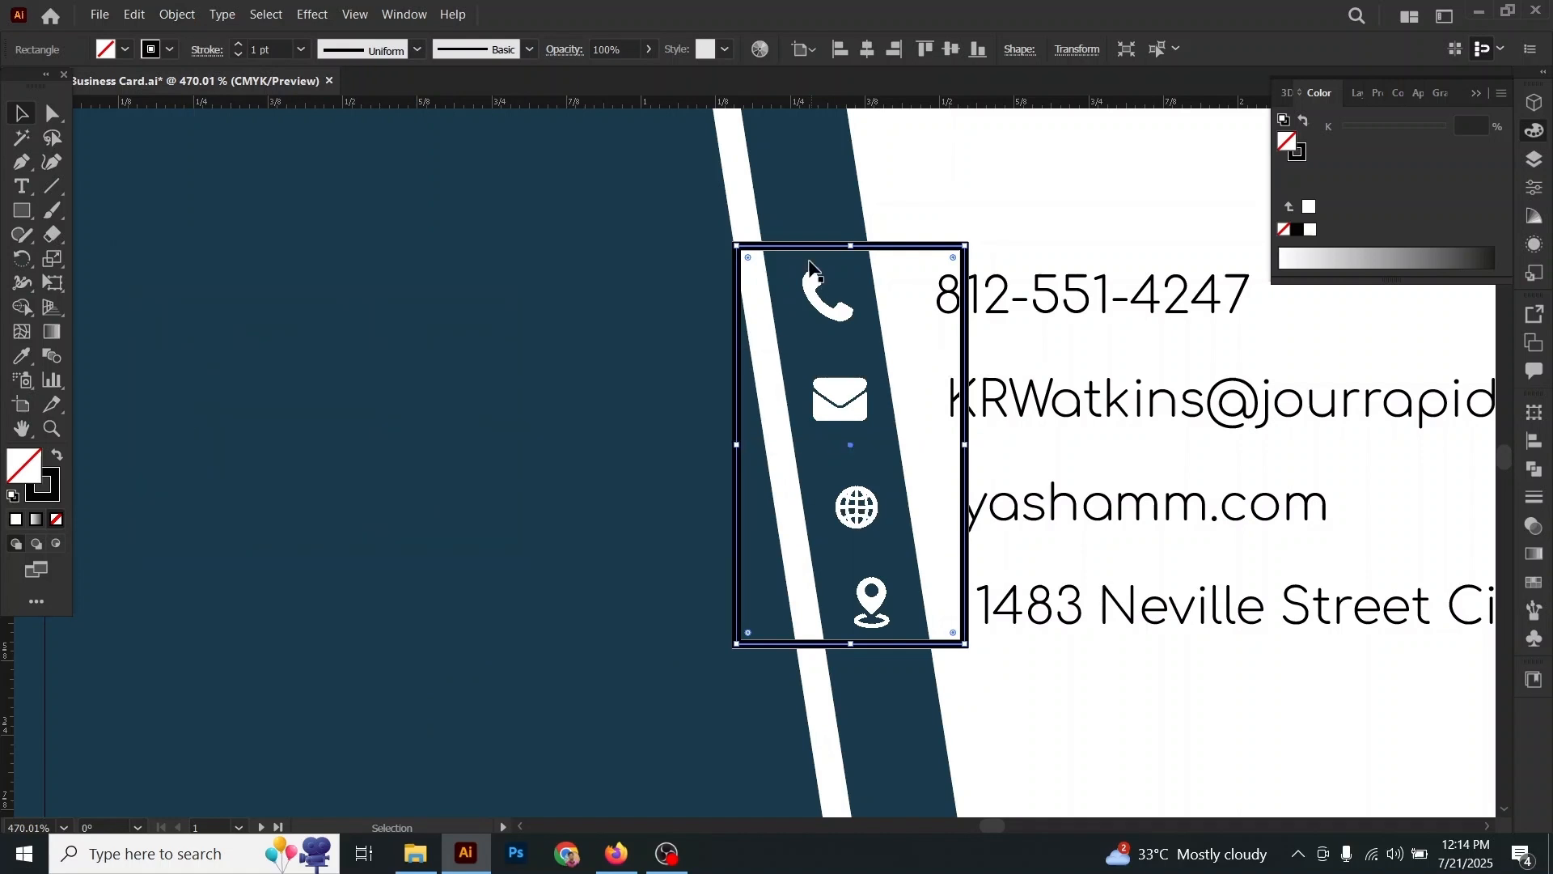
Step: Lower the upper edge of the rectangle around the contact icons slightly and split it into 4 rows with a 0 in gutter
drag(855, 245, 855, 259)
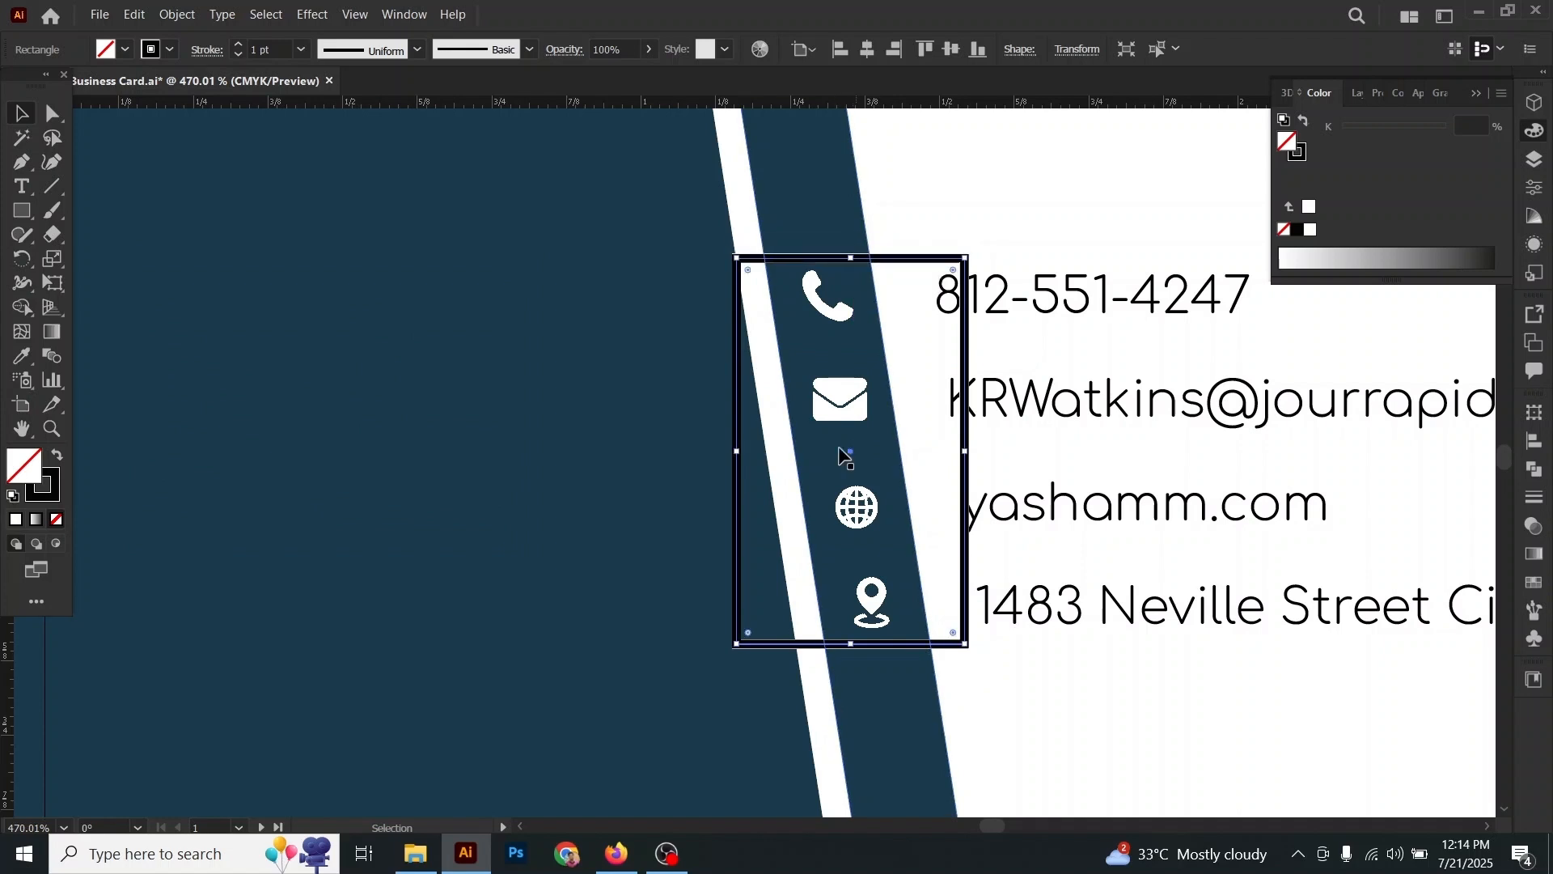
click(173, 16)
mouse_move(272, 434)
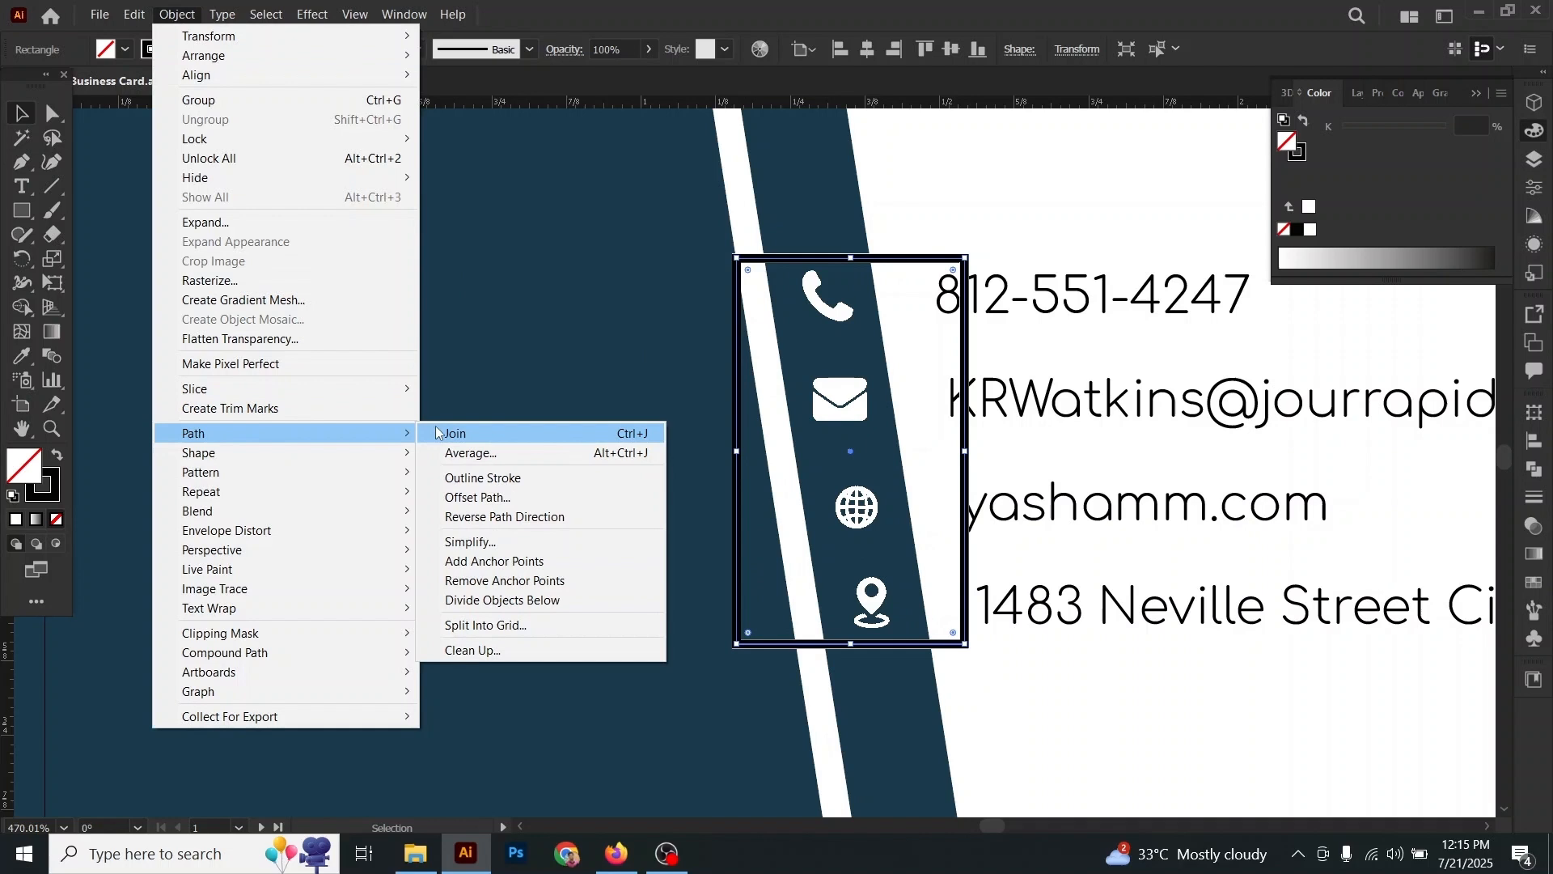
click(485, 627)
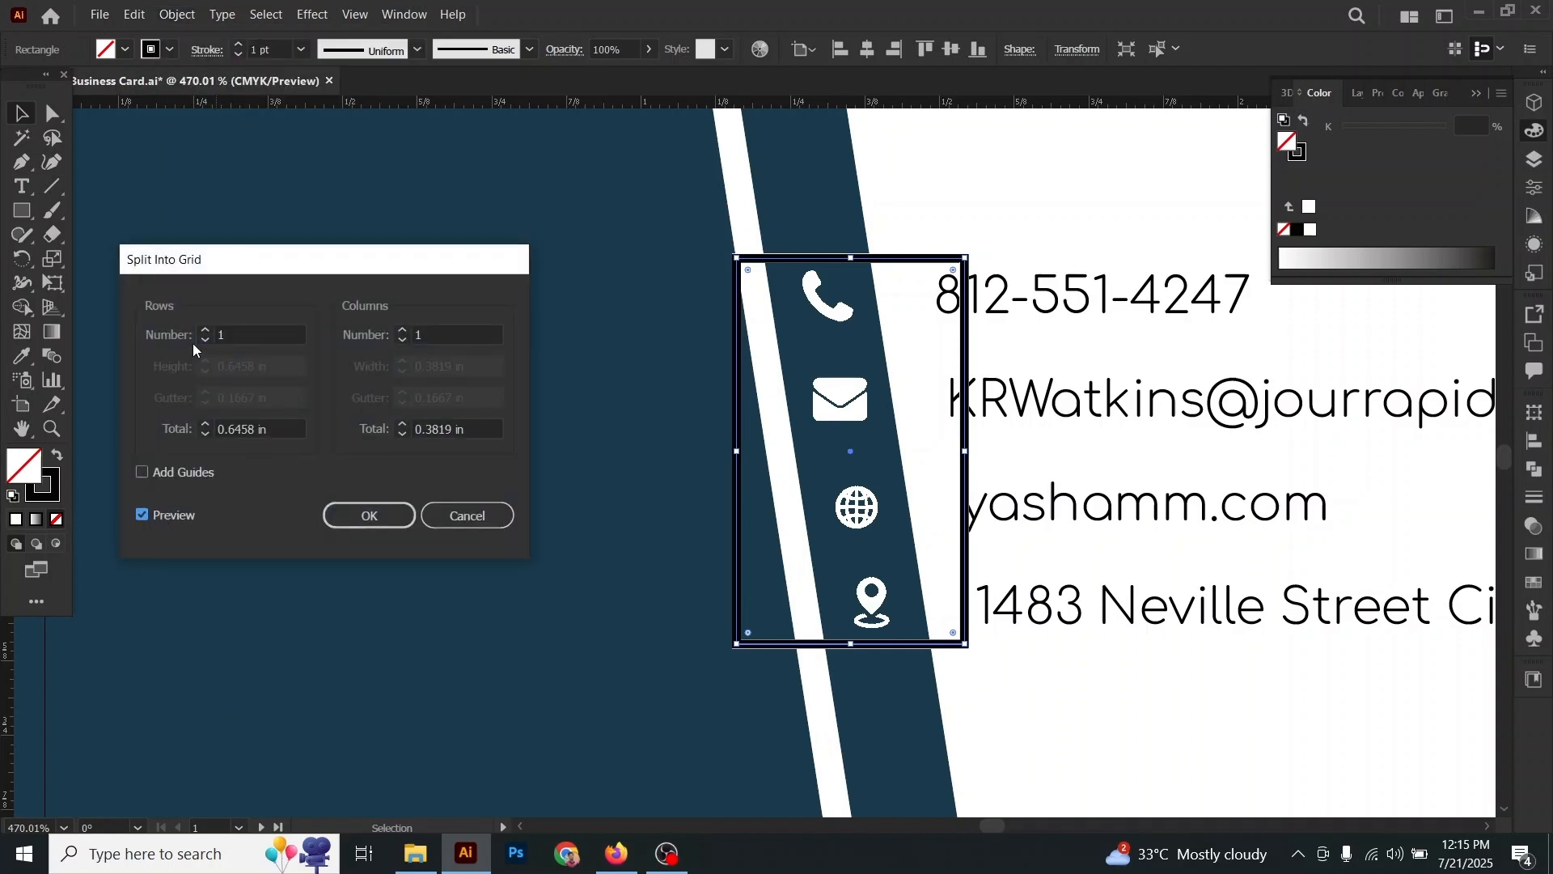
click(203, 331)
click(203, 330)
click(203, 331)
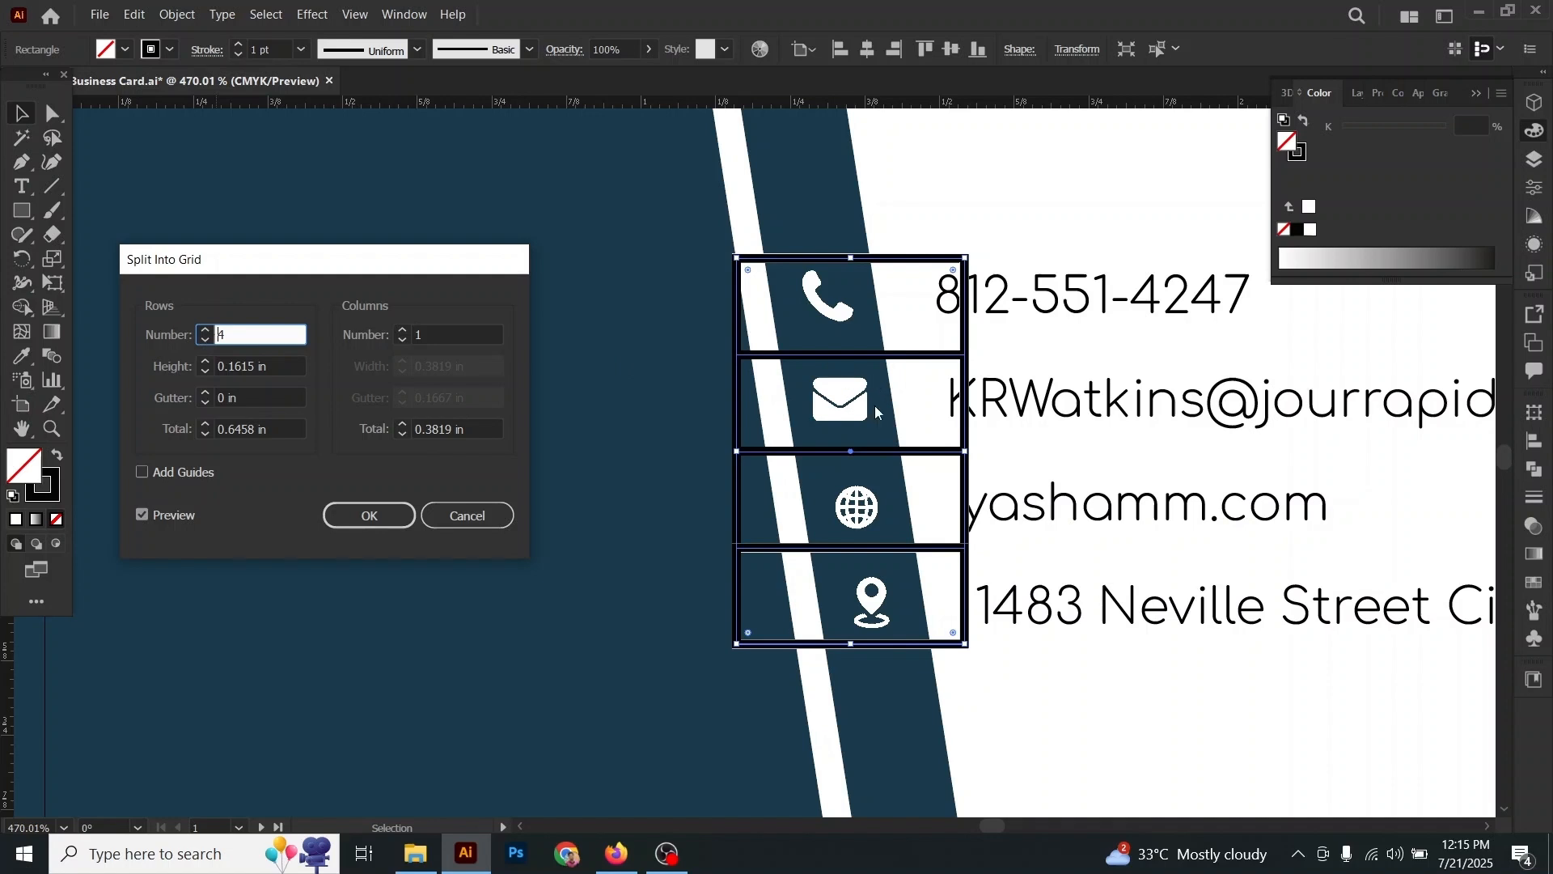
click(369, 515)
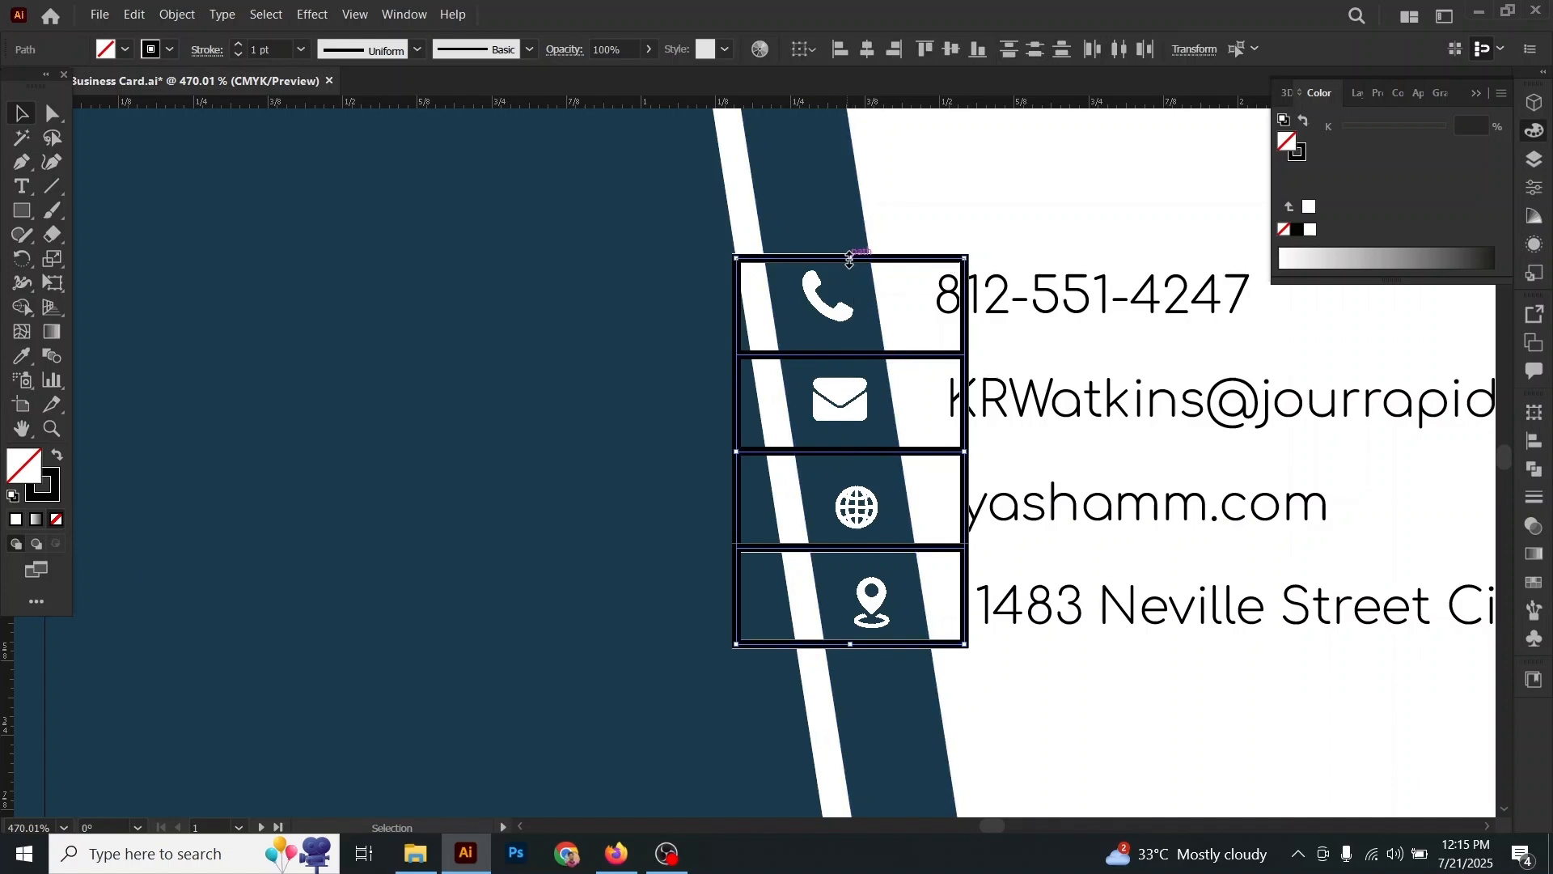
Step: Stretch the four-row grid slightly taller and nudge it down so each contact icon sits centred in its cell
drag(850, 258, 848, 247)
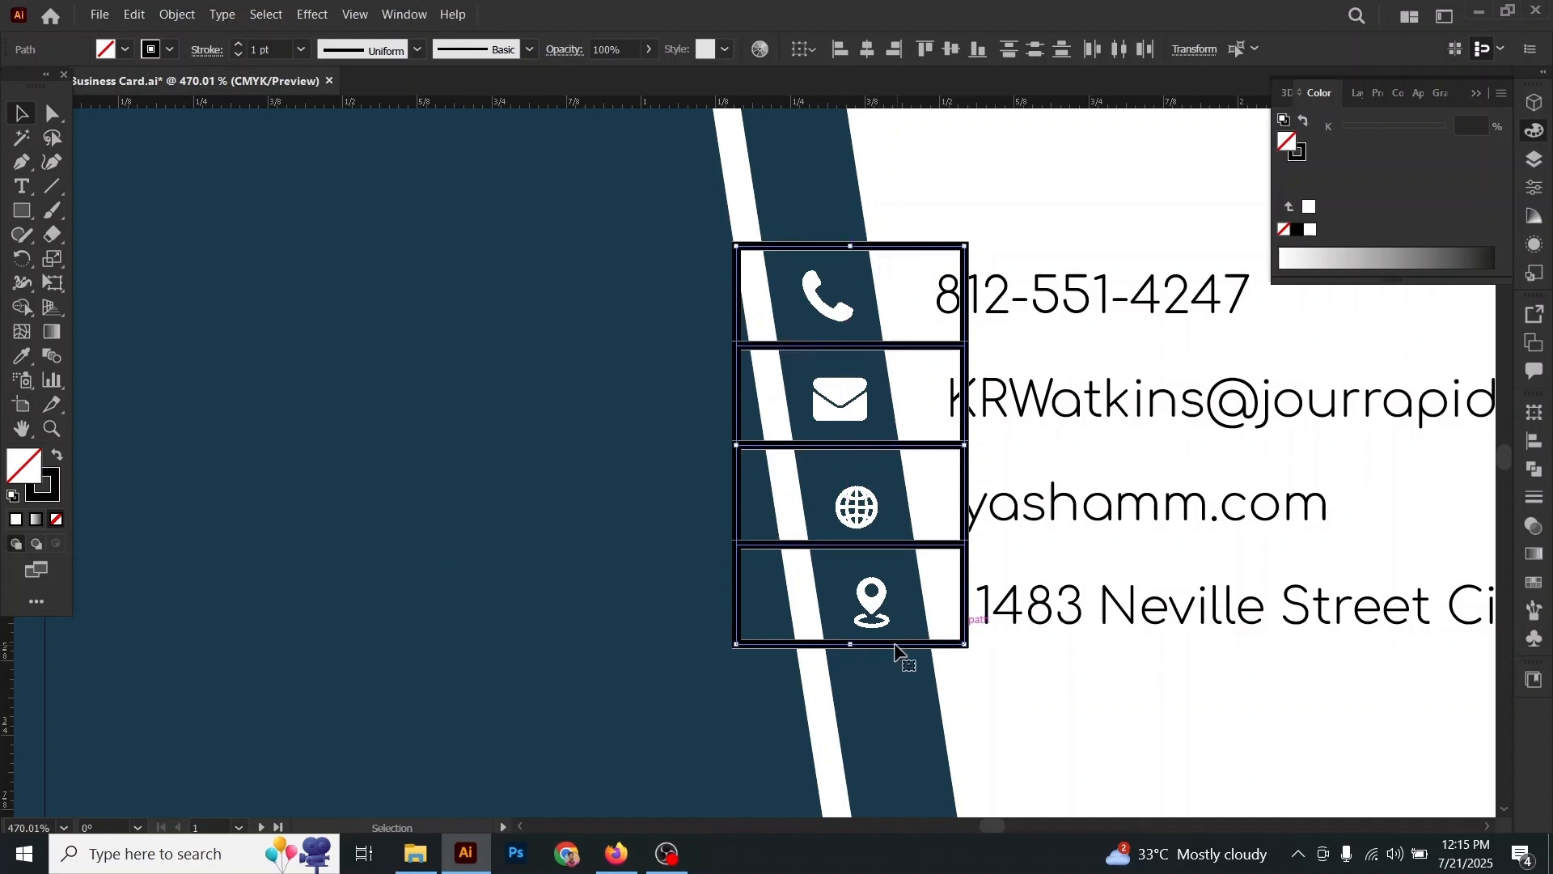
key(Down)
key(Down)
key(Down)
key(Up)
key(Up)
drag(914, 554, 908, 553)
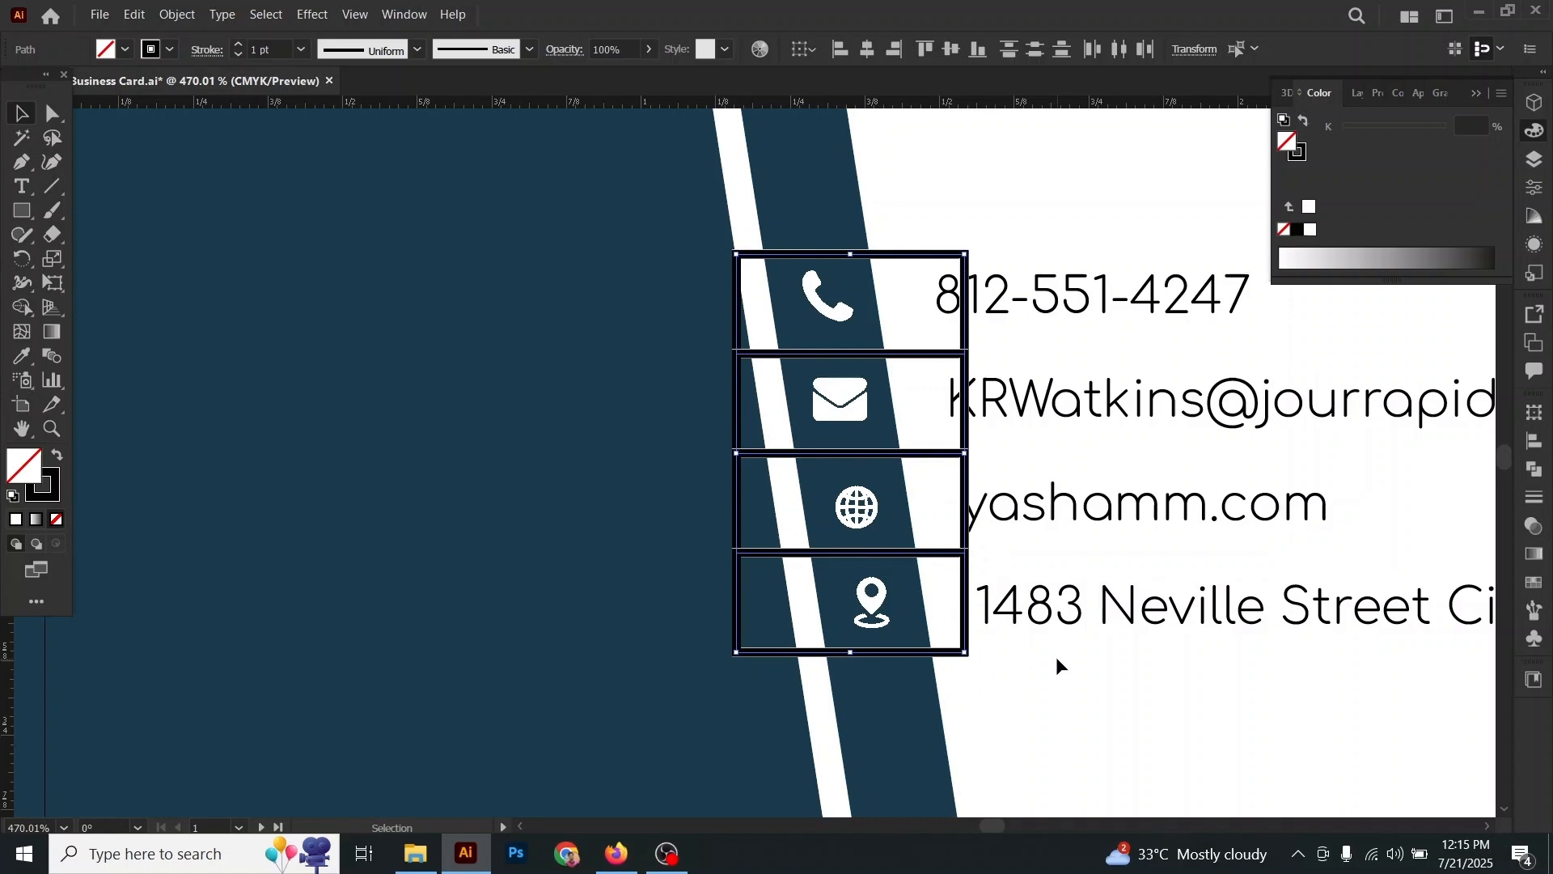
click(1051, 651)
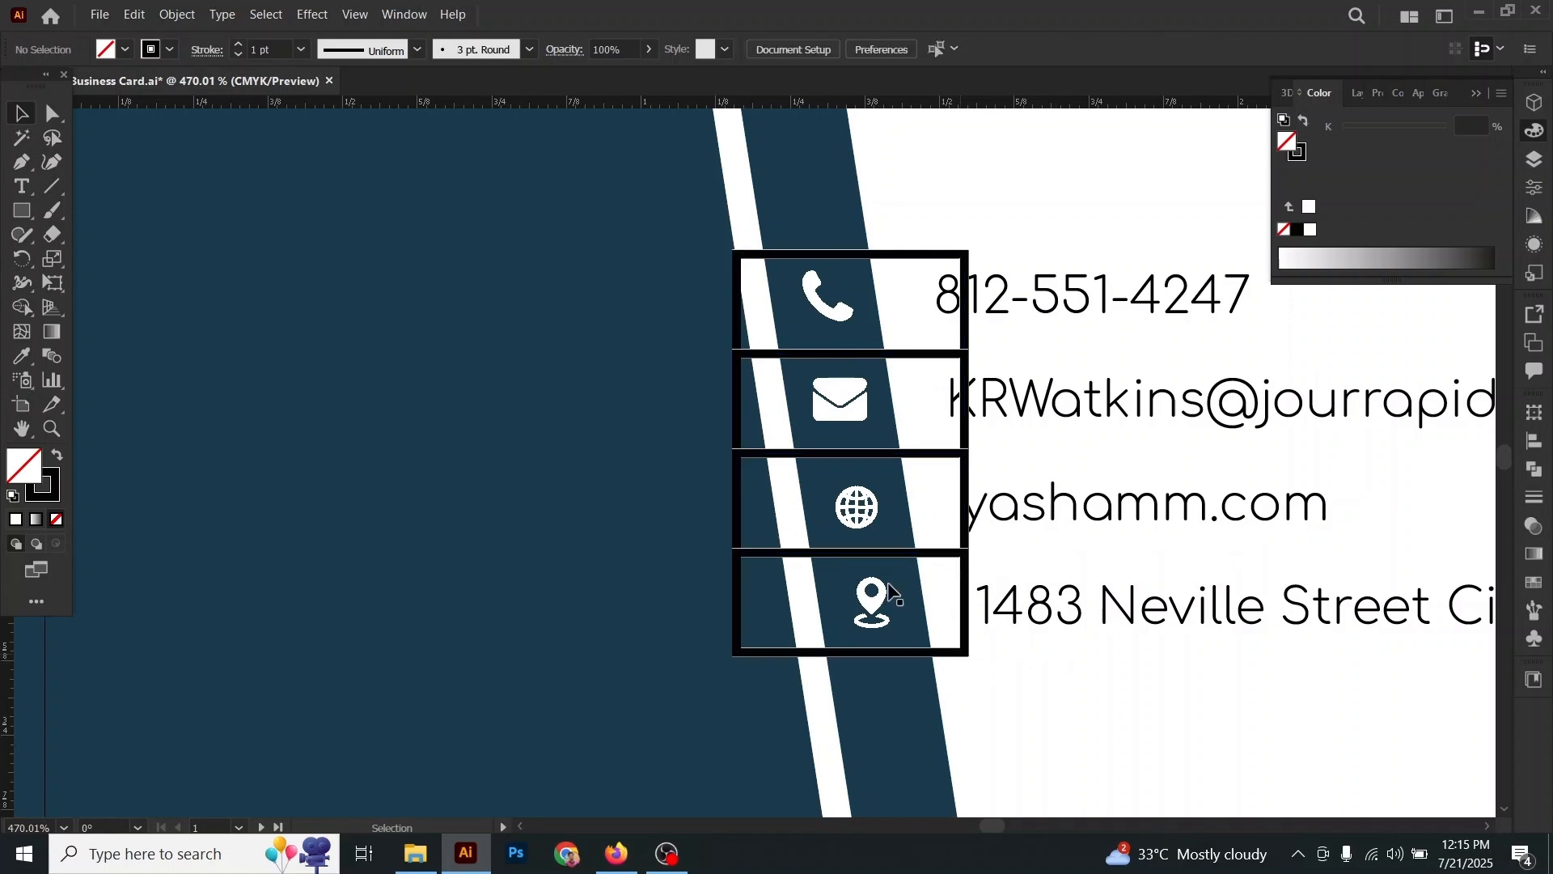
Step: Raise the upper edge of the grid cell around the phone icon slightly to make that cell taller
click(866, 263)
click(856, 255)
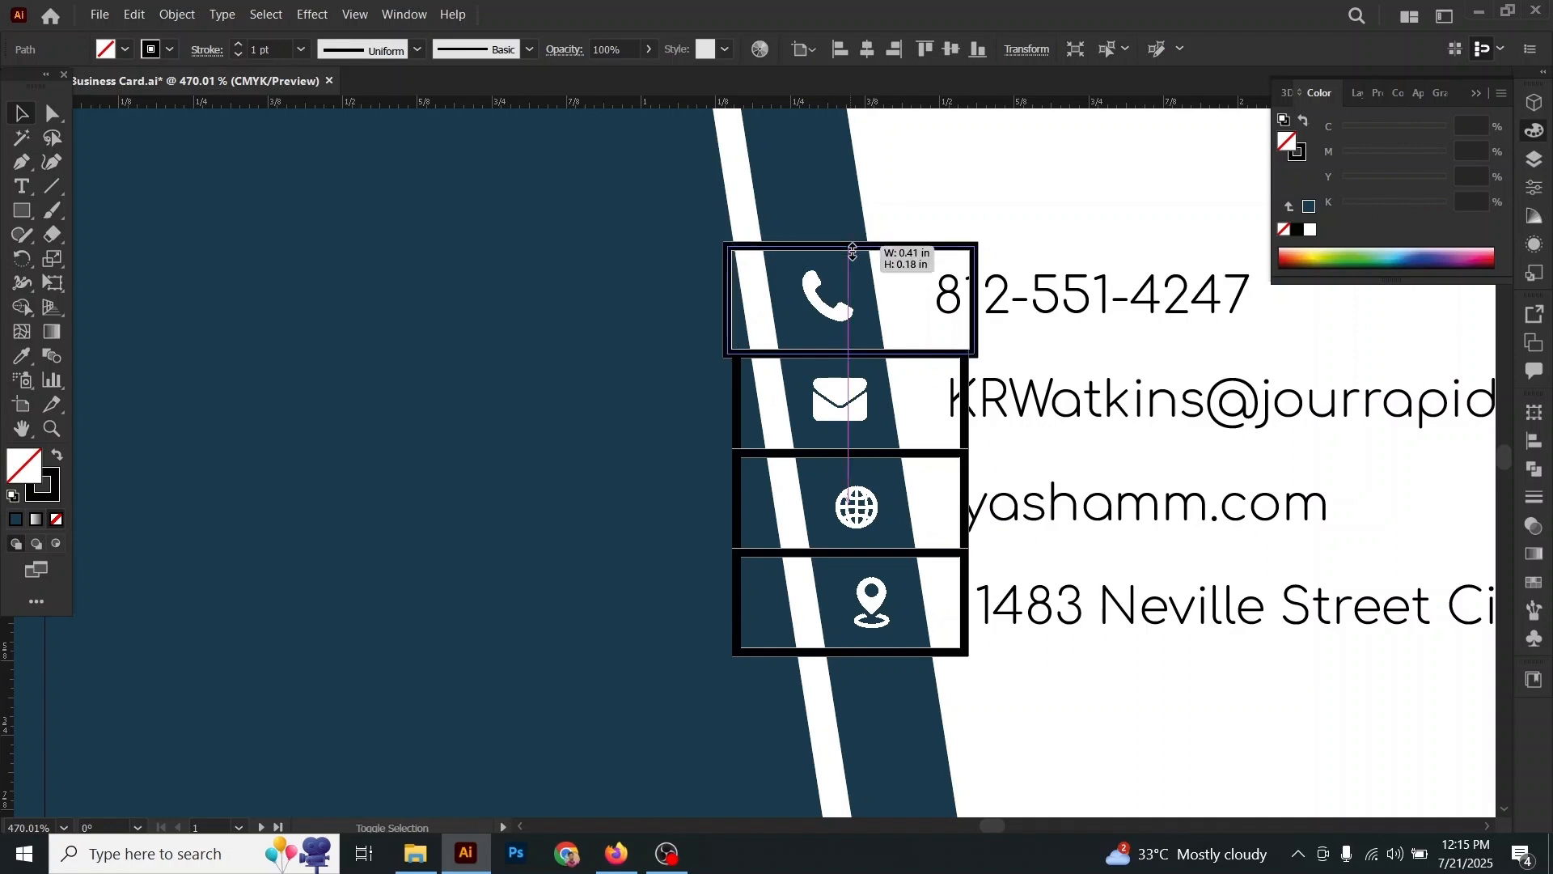
drag(853, 254, 853, 245)
click(1001, 707)
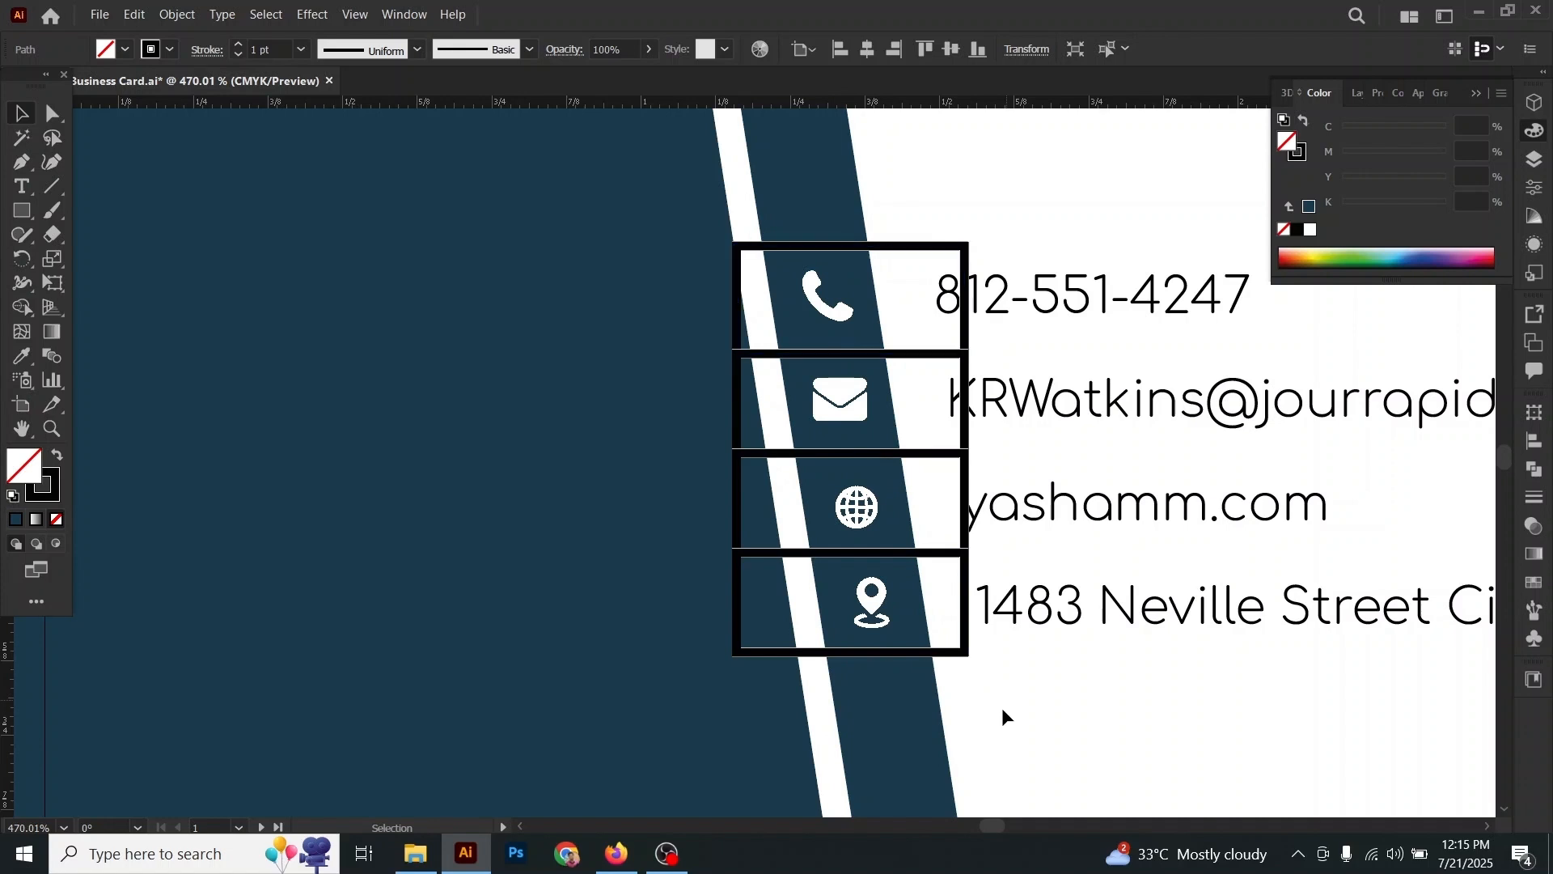
Step: Lock the slanted navy stripe behind the contact icons
click(868, 244)
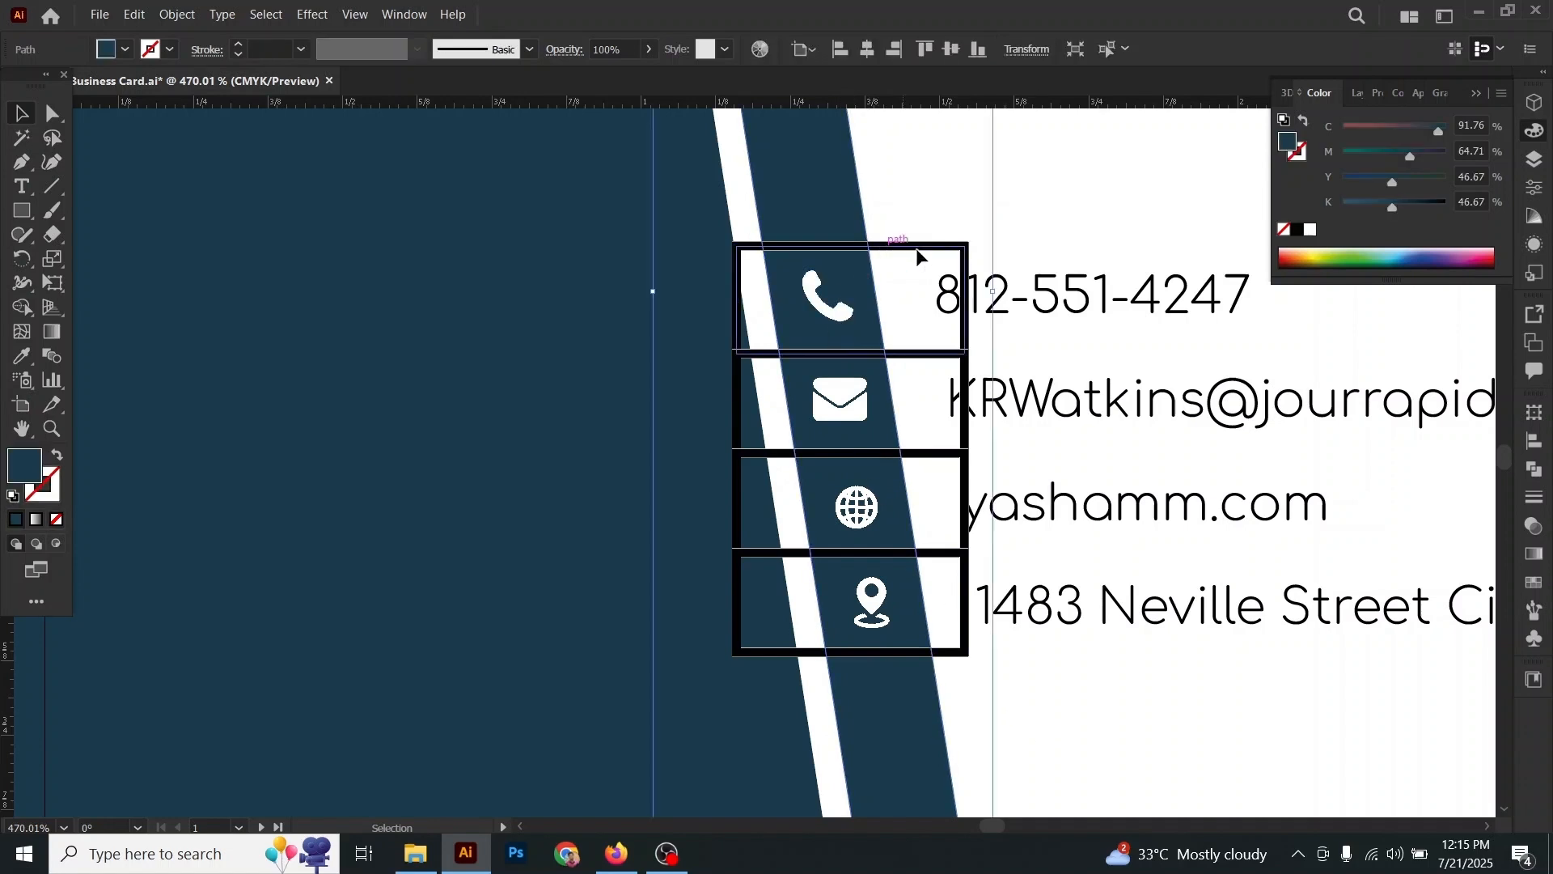
click(991, 246)
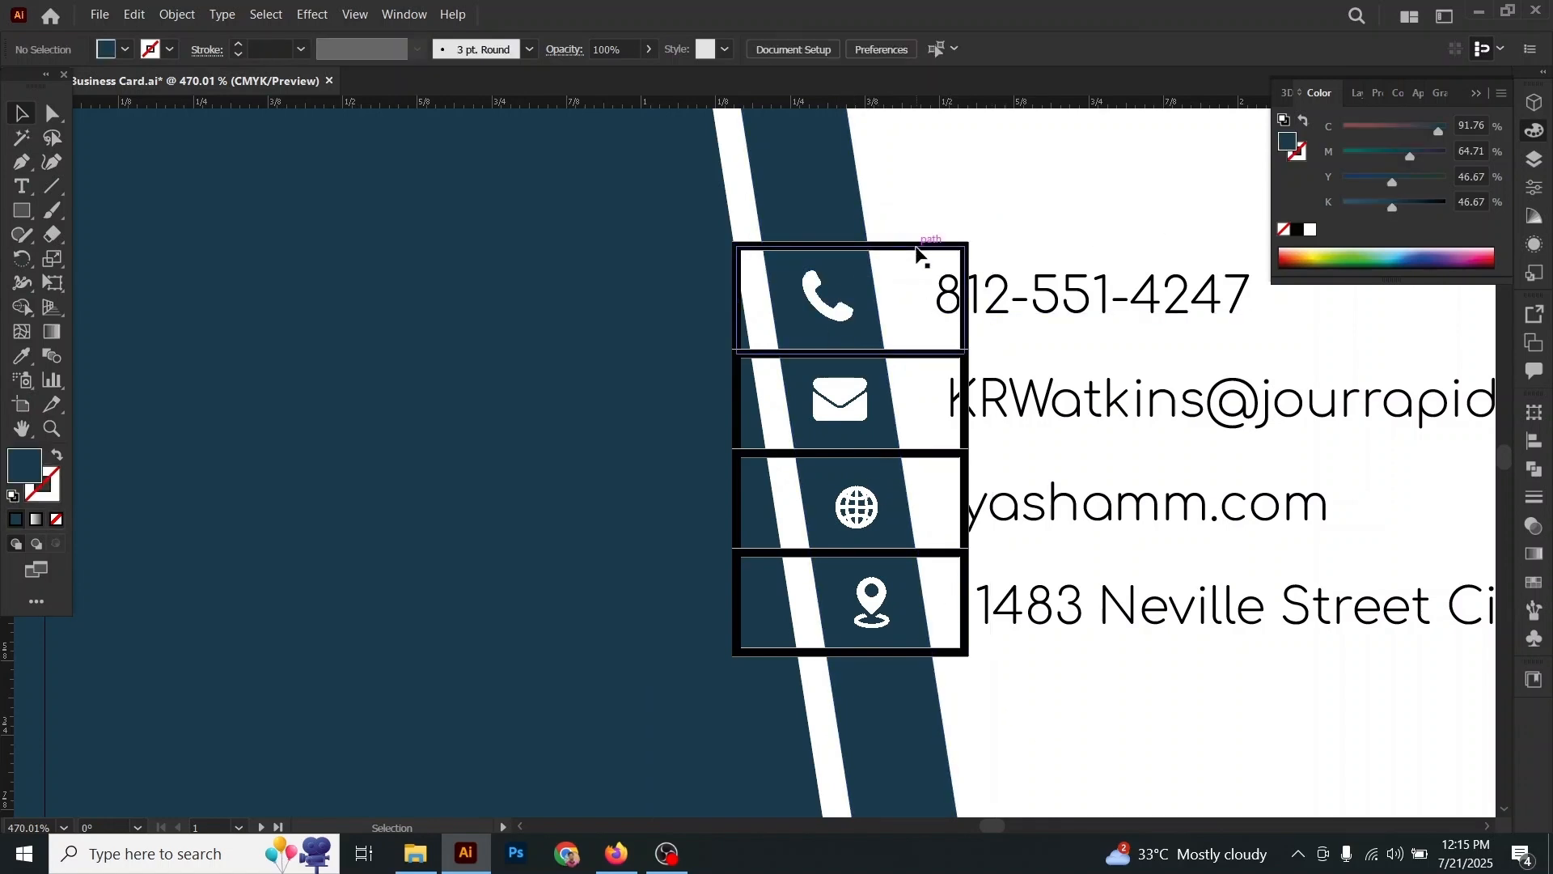
click(824, 217)
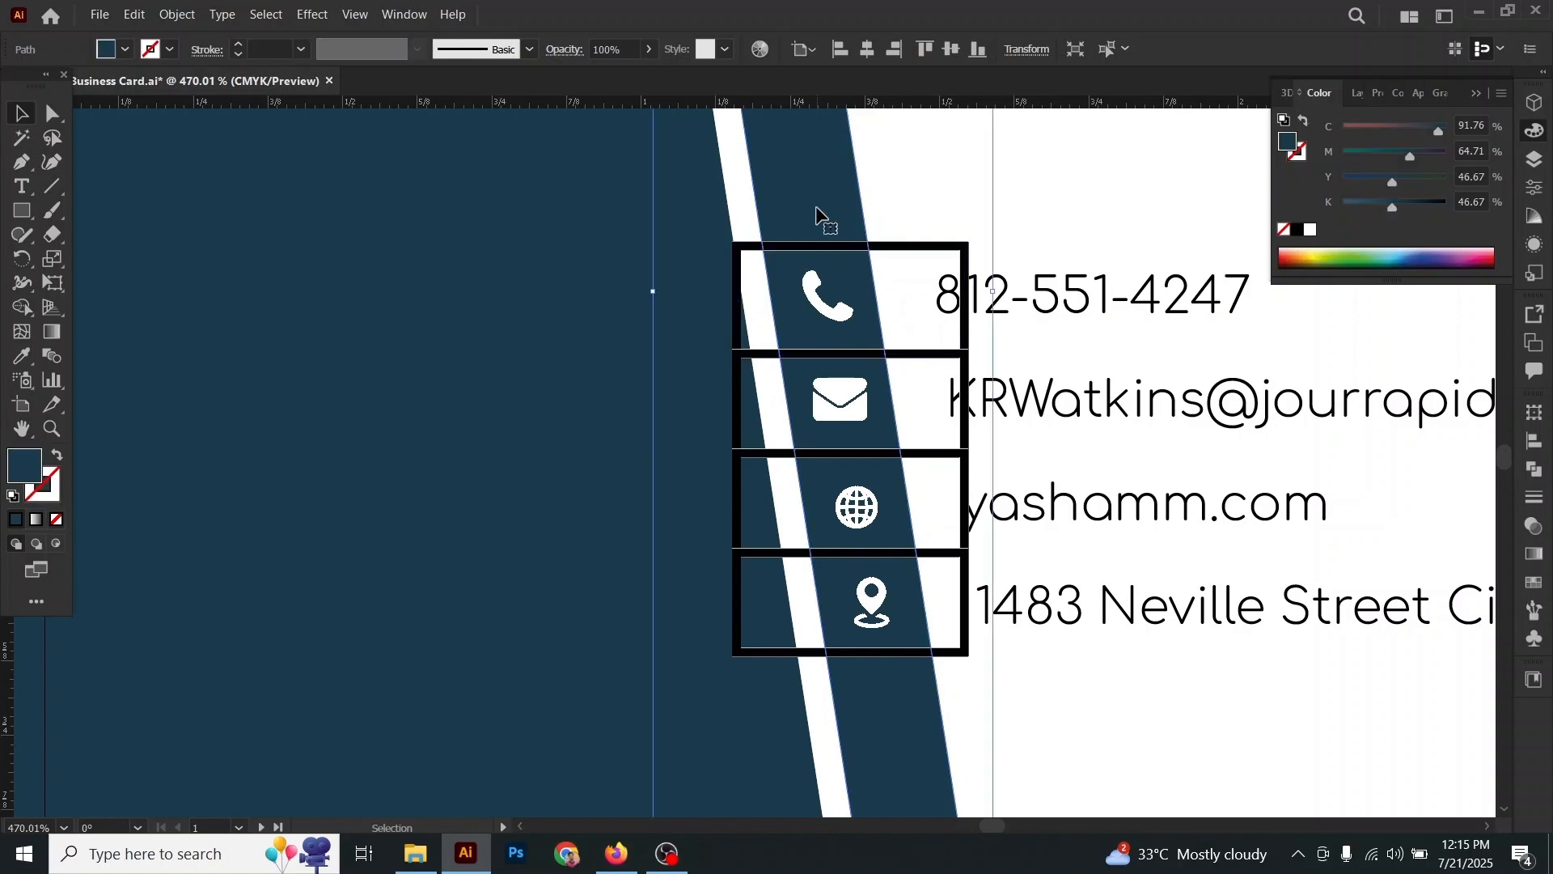
click(168, 17)
mouse_move(235, 139)
click(510, 139)
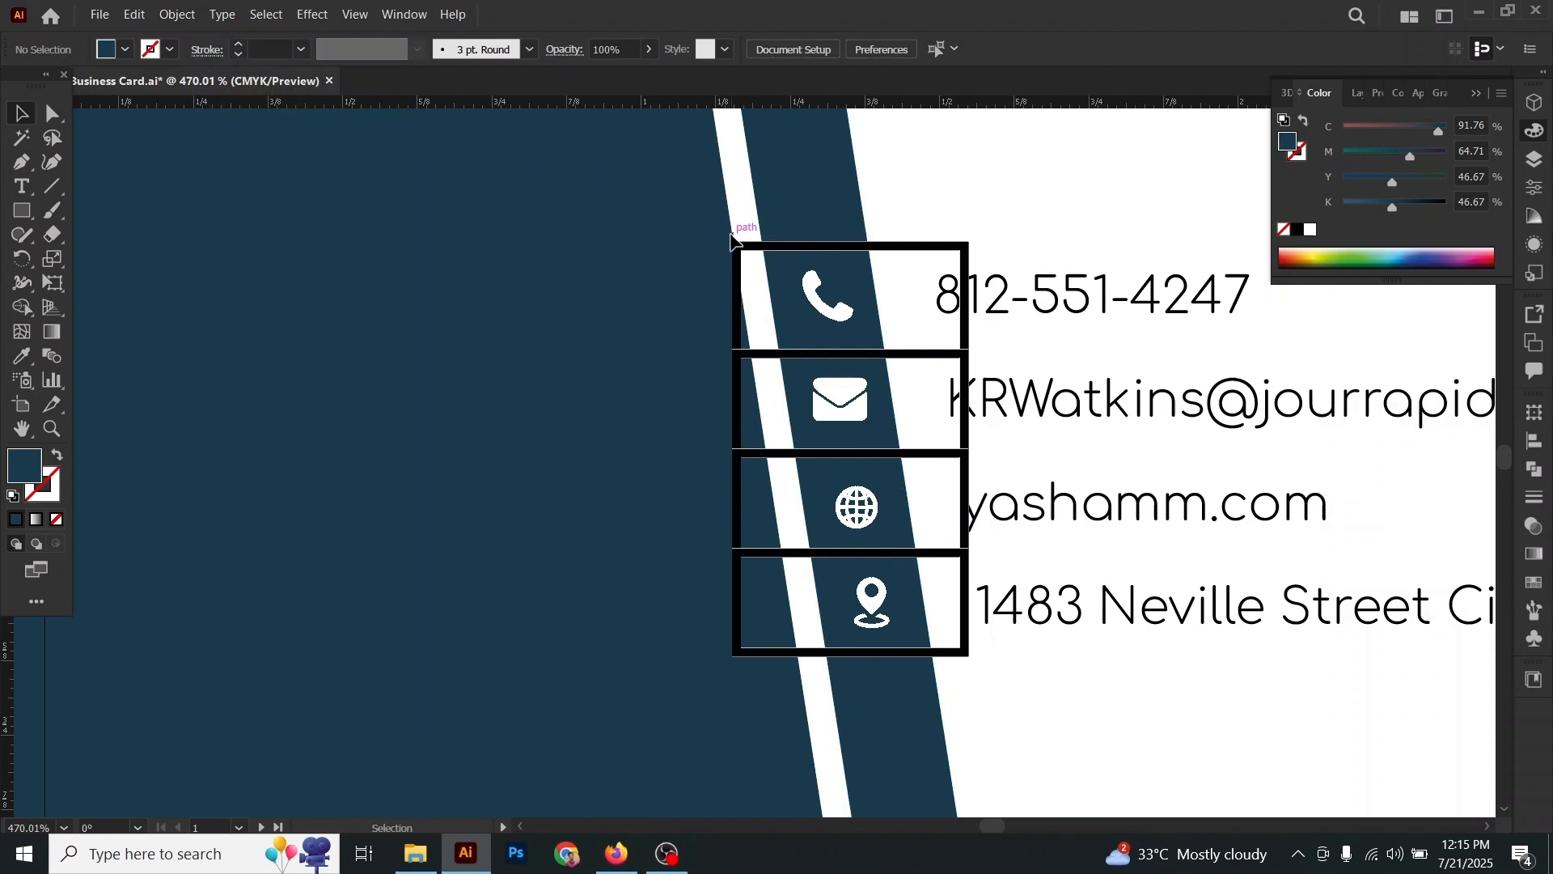
Step: Group the four grid cells around the icons and expand their strokes into filled shapes
drag(742, 230, 751, 674)
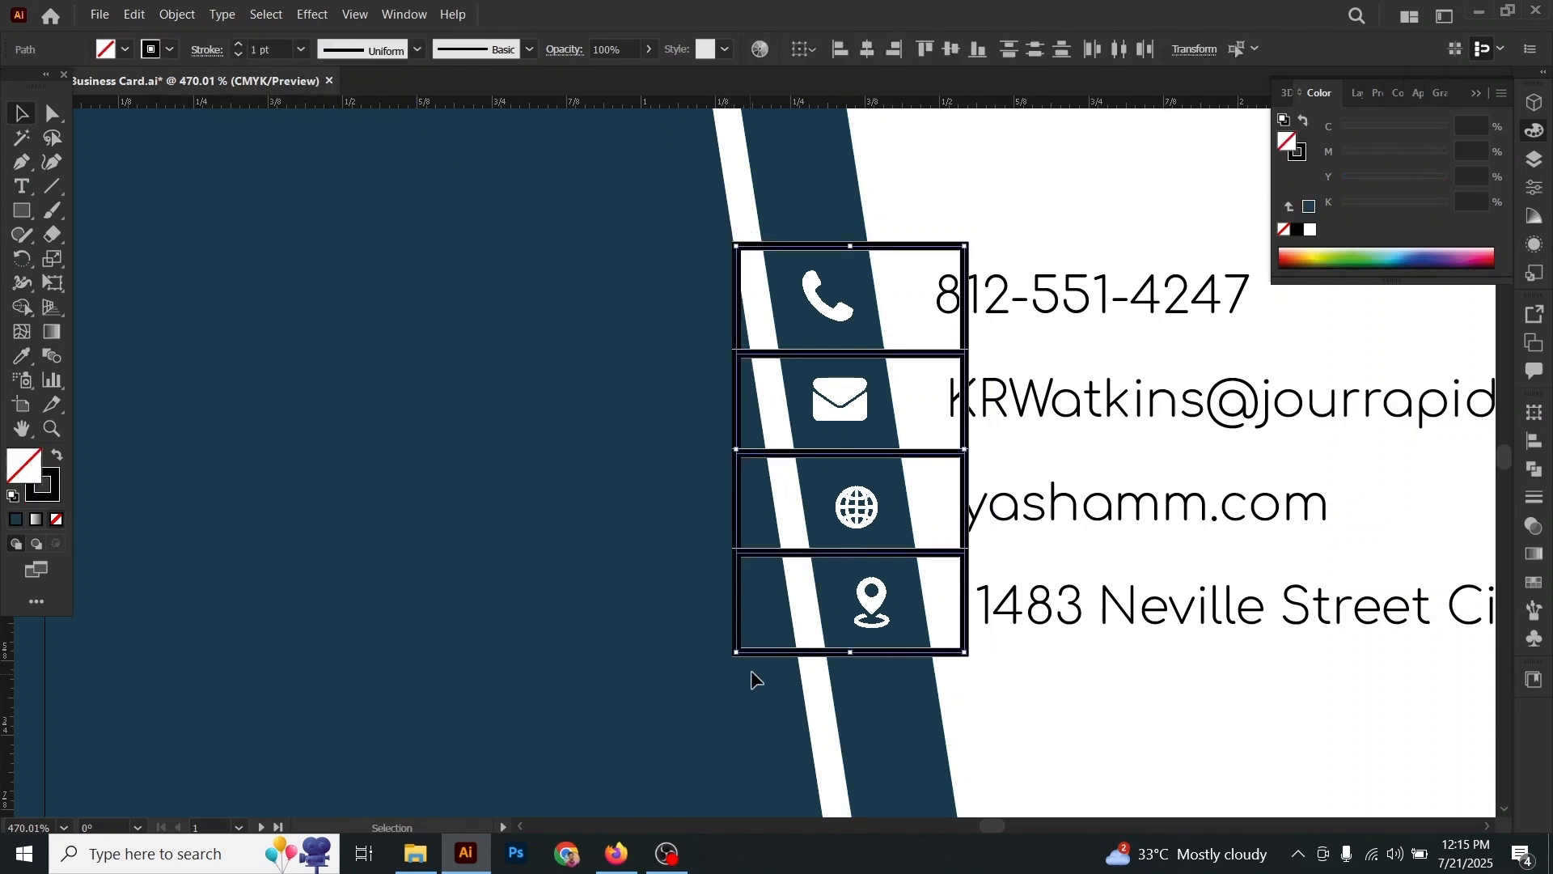
click(177, 13)
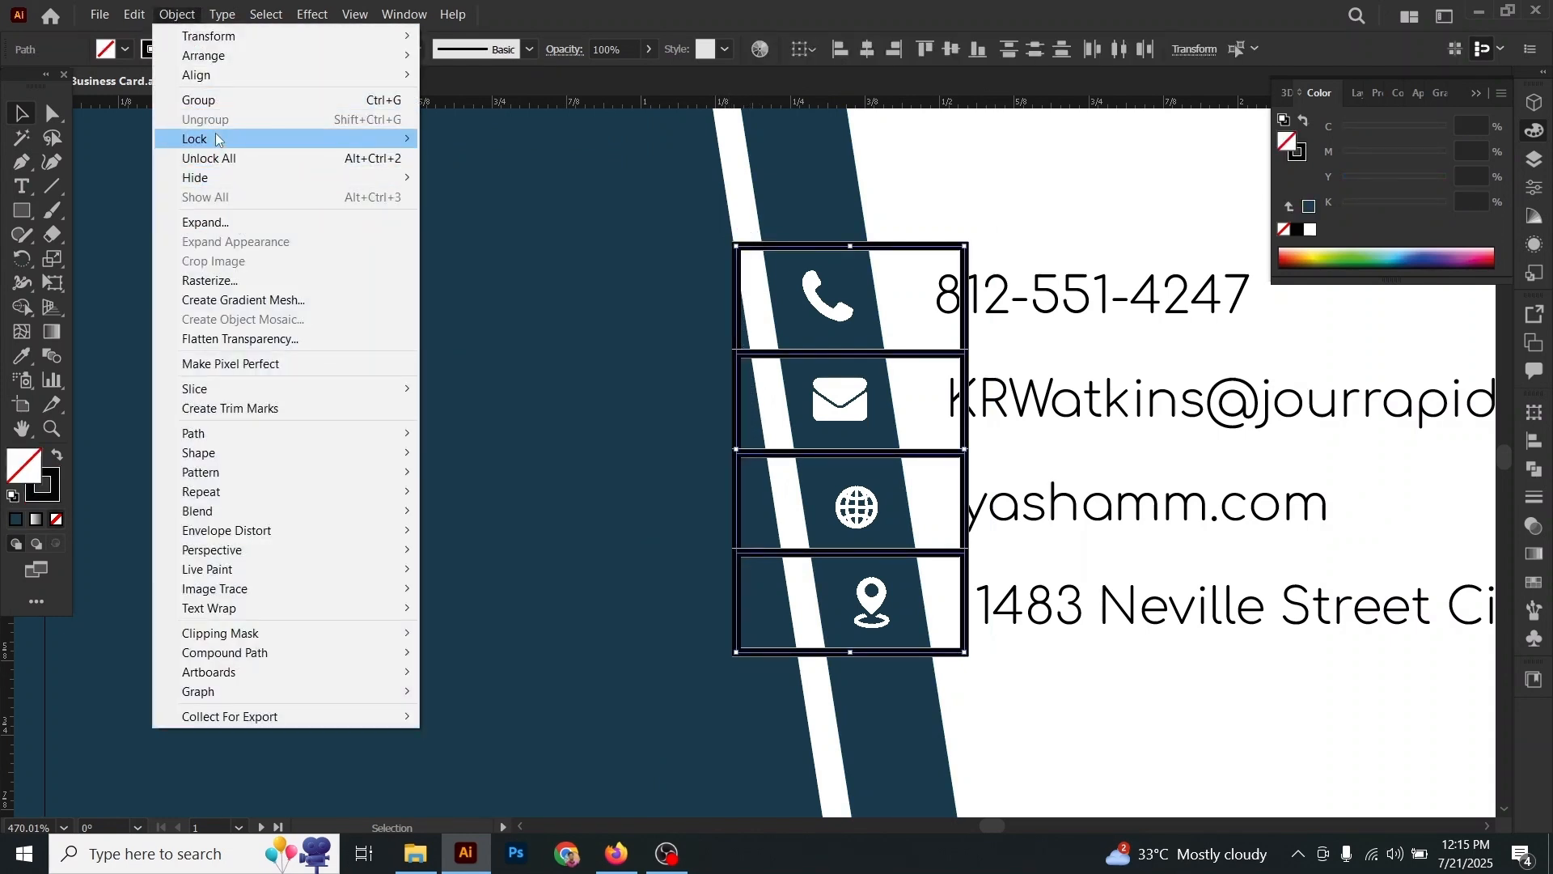
click(208, 102)
click(175, 14)
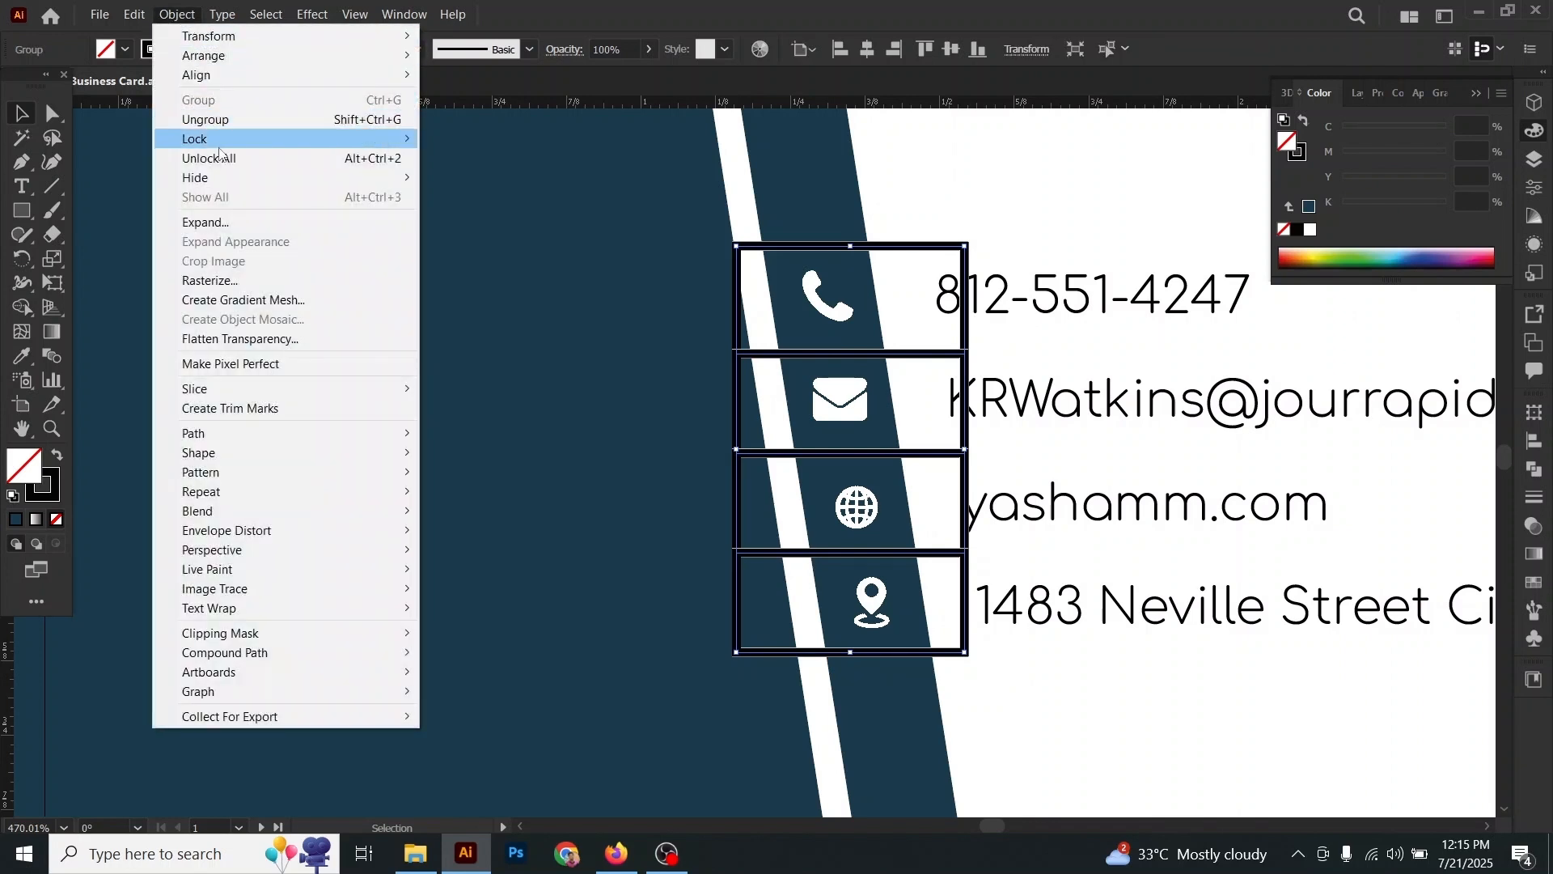
click(216, 218)
click(699, 502)
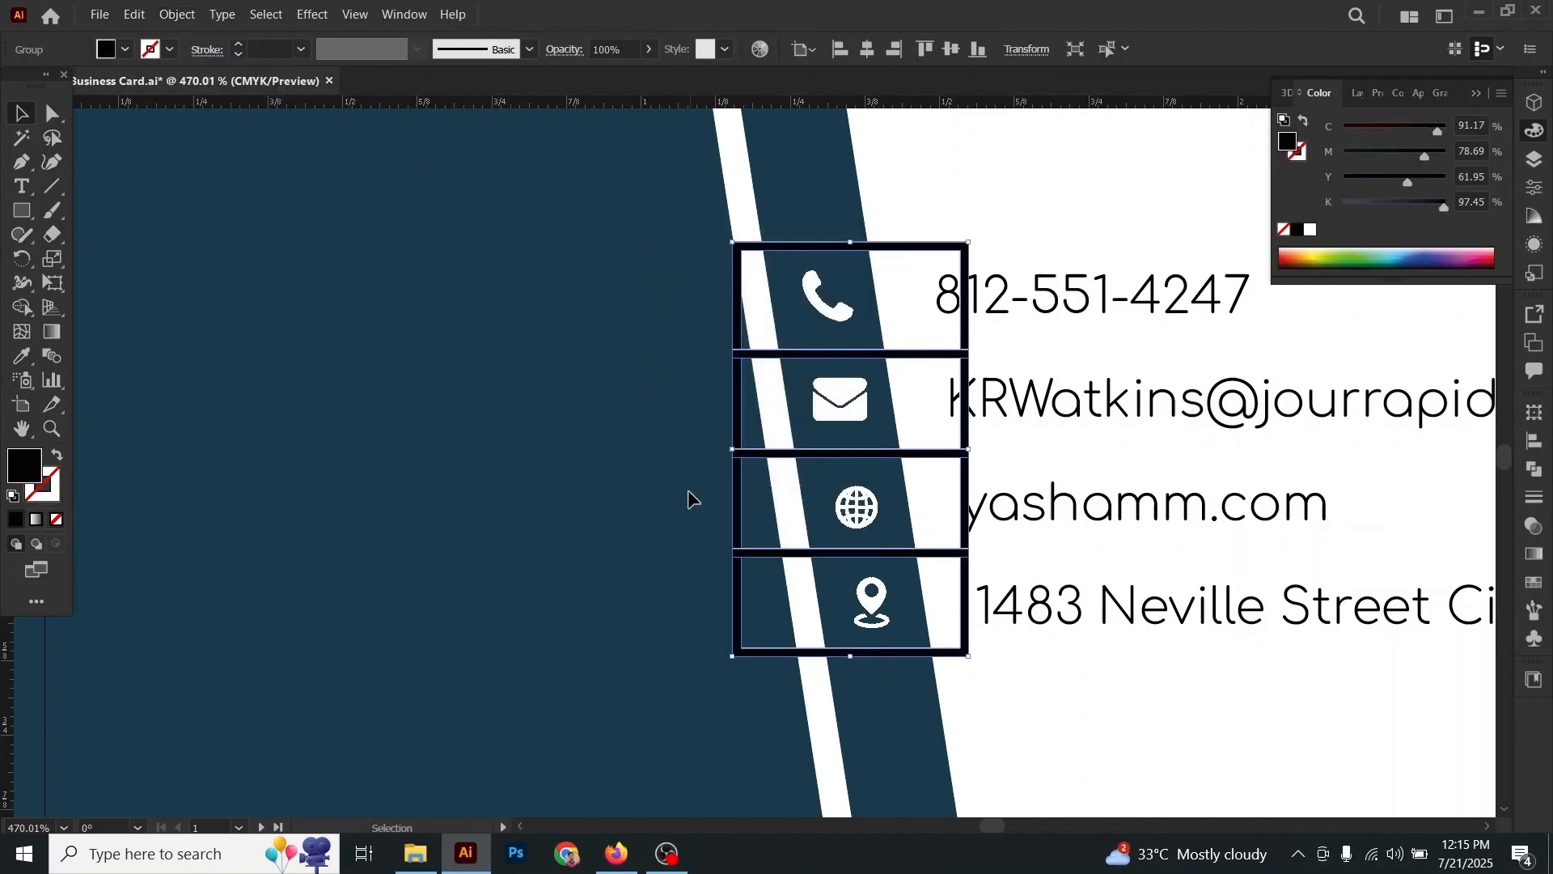
Step: Unlock the navy stripe and cut the grid line above the phone icon out of it with the Shape Builder tool
right_click(798, 214)
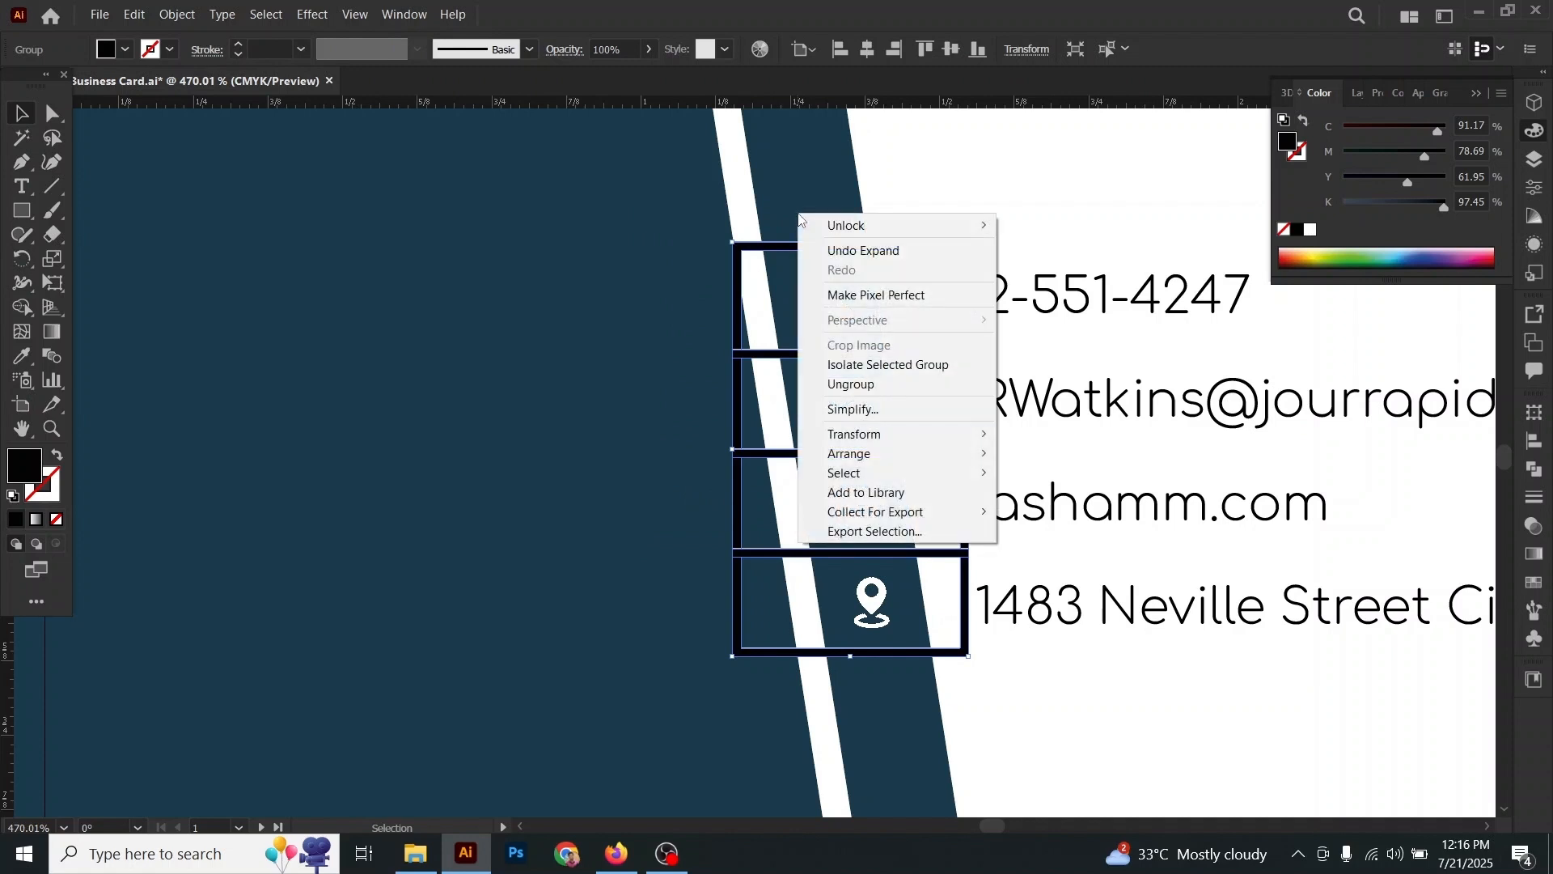
mouse_move(930, 226)
click(1040, 227)
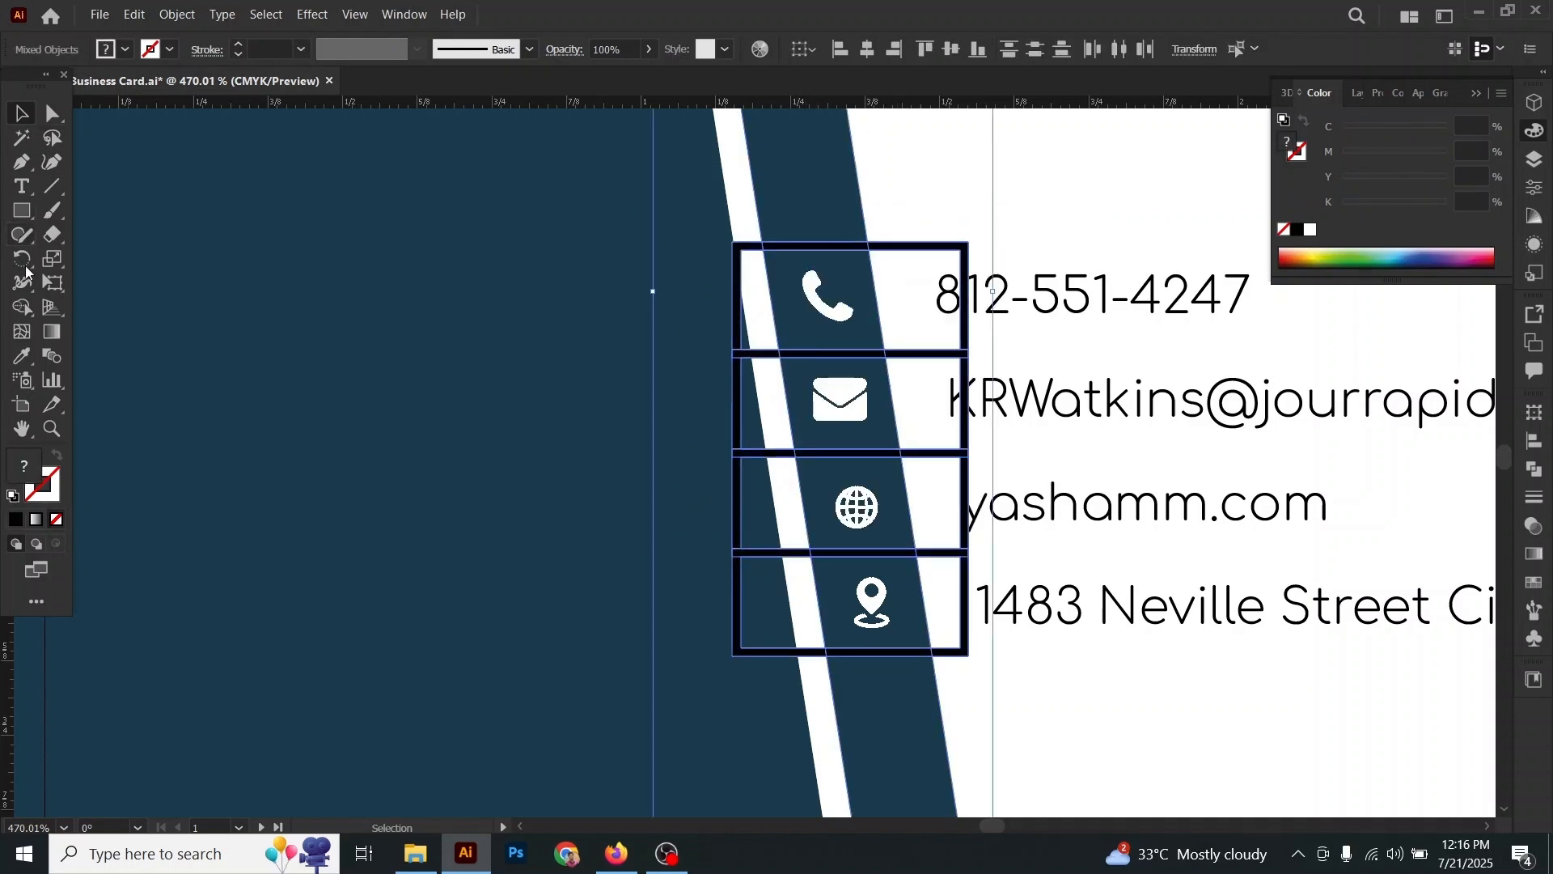
click(18, 312)
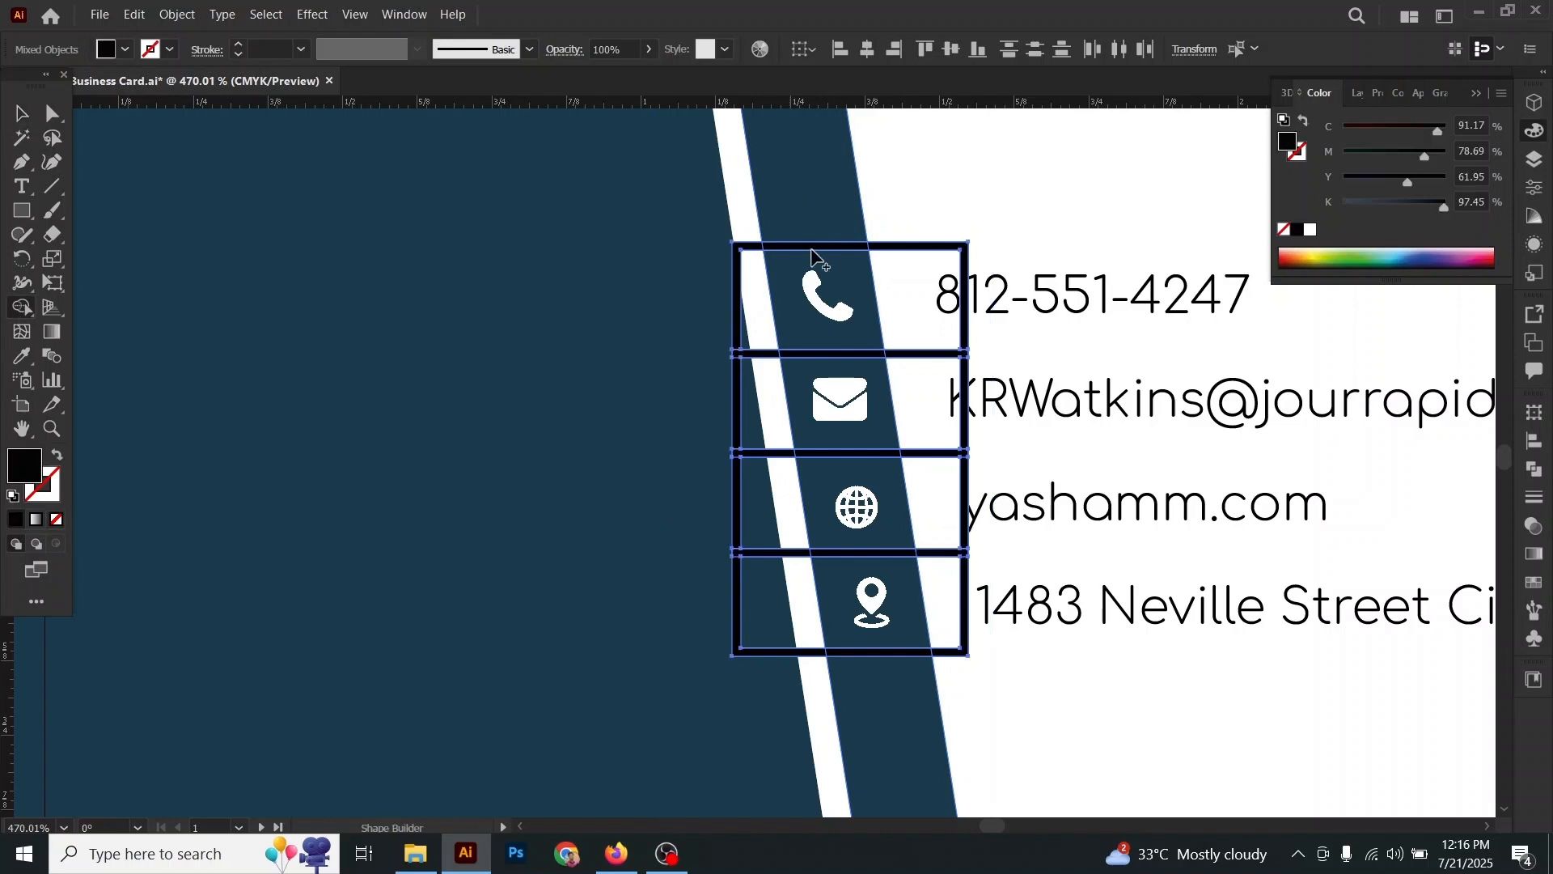
alt+click(751, 247)
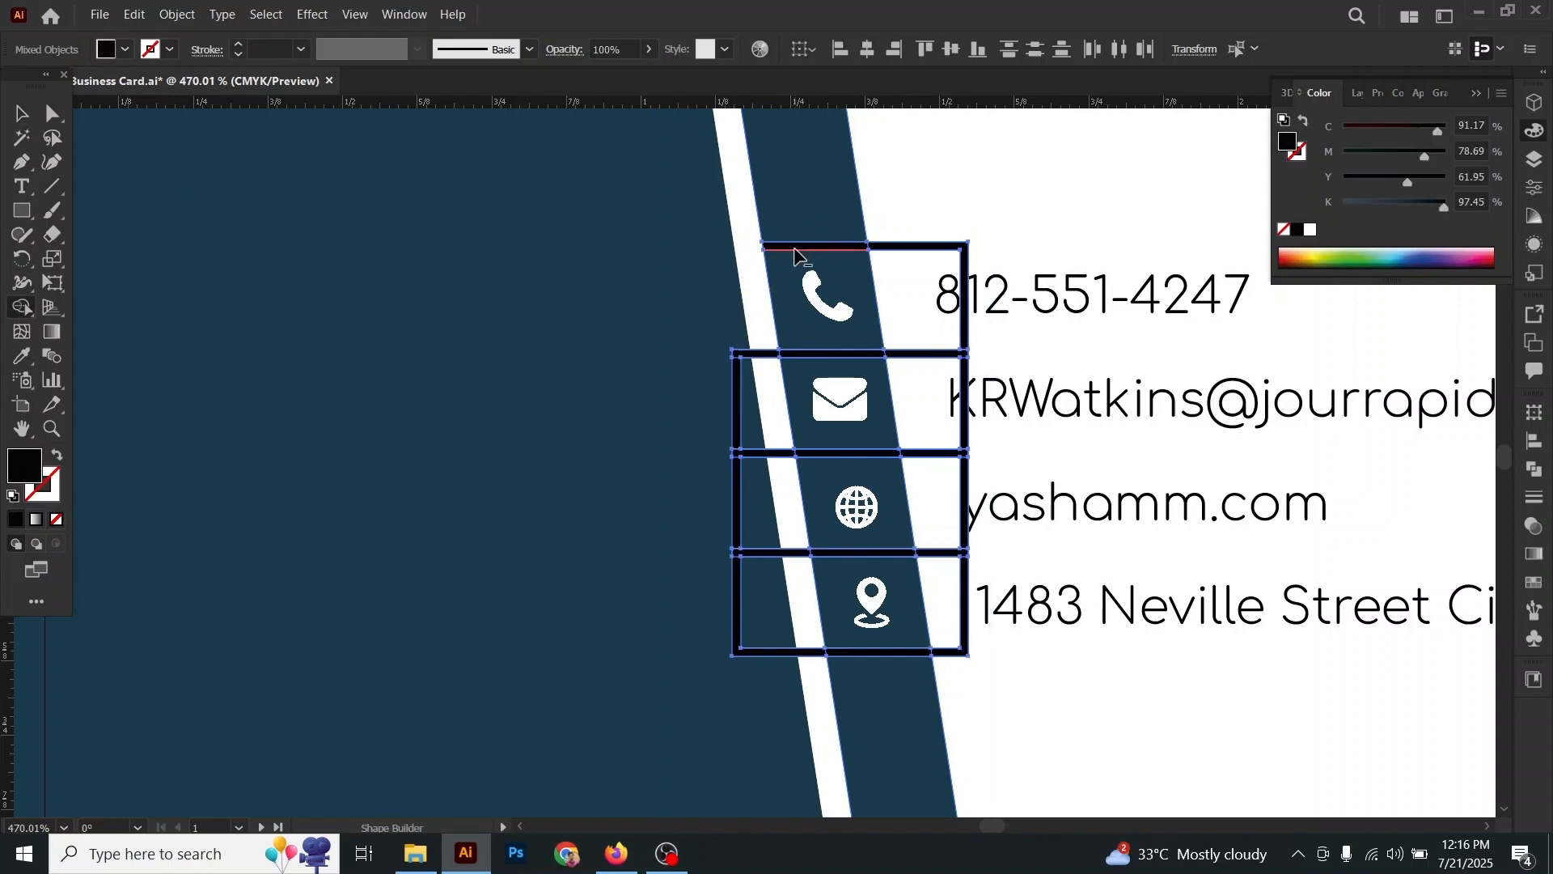
alt+click(800, 246)
alt+click(894, 247)
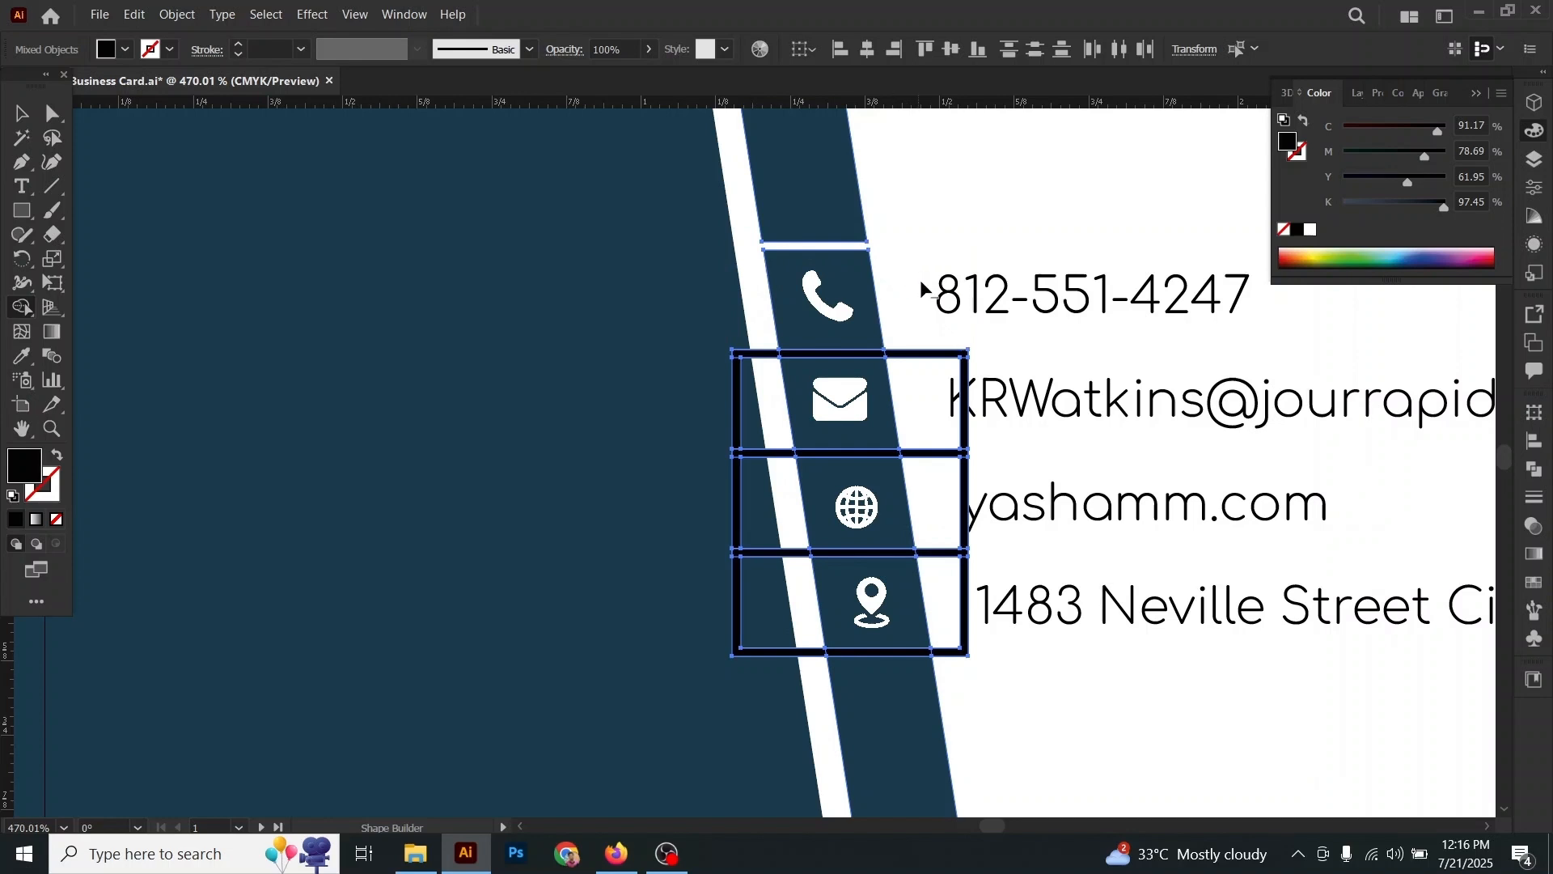
Step: Cut the grid lines above and below the envelope icon out of the stripe and remove the outline on that cell's left side
alt+click(938, 355)
alt+click(860, 356)
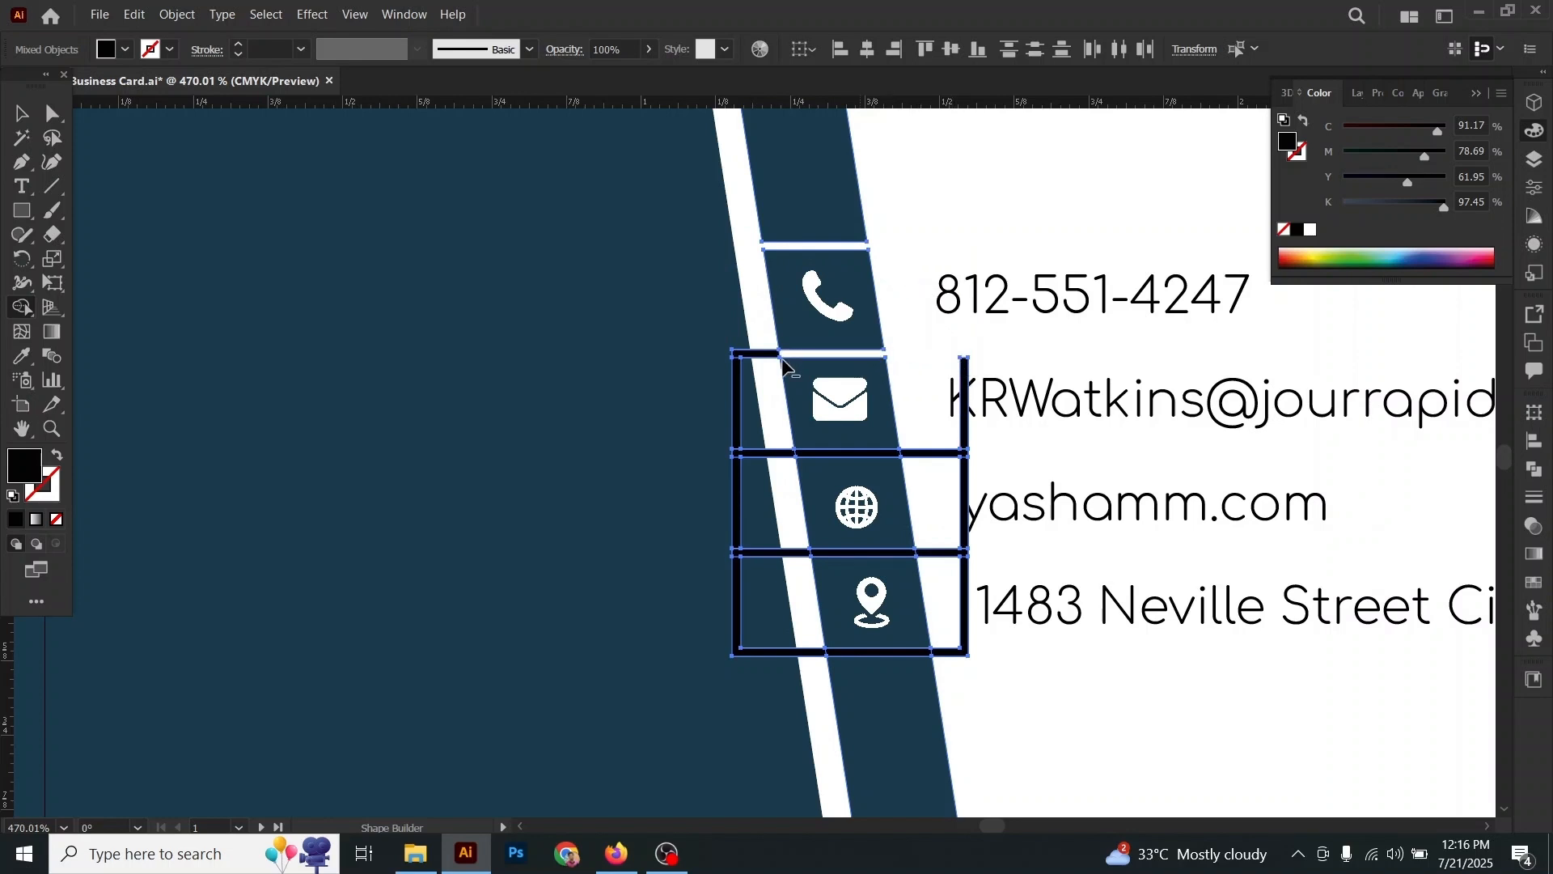
alt+click(764, 355)
alt+click(742, 384)
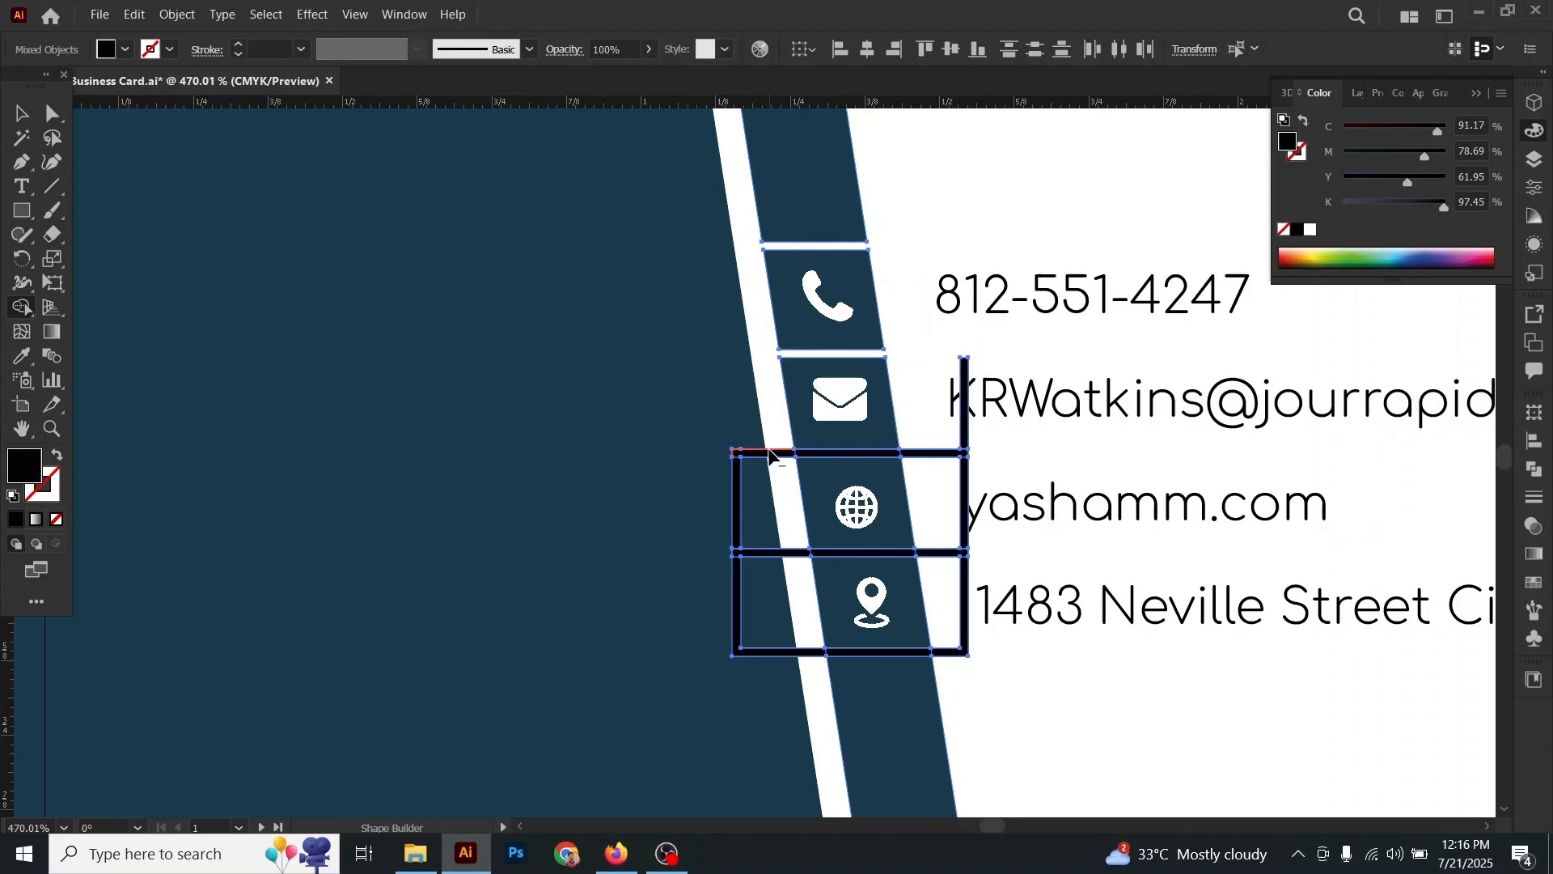
alt+click(842, 455)
alt+click(934, 453)
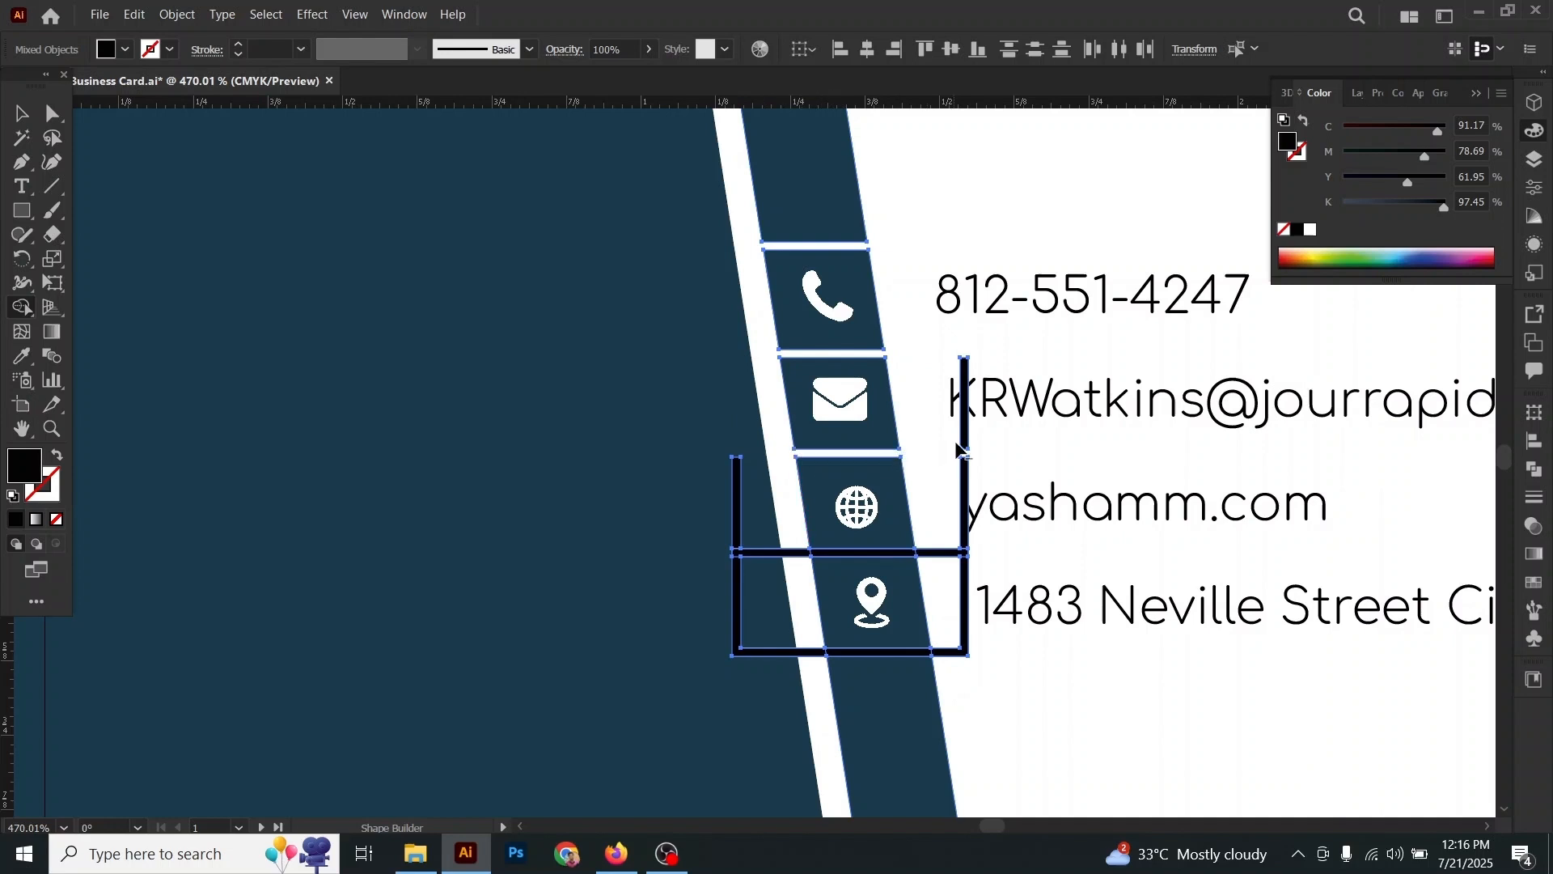
Step: Cut the grid lines above and below the location pin out of the stripe, remove the remaining side outlines and deselect everything
alt+click(963, 441)
alt+click(964, 501)
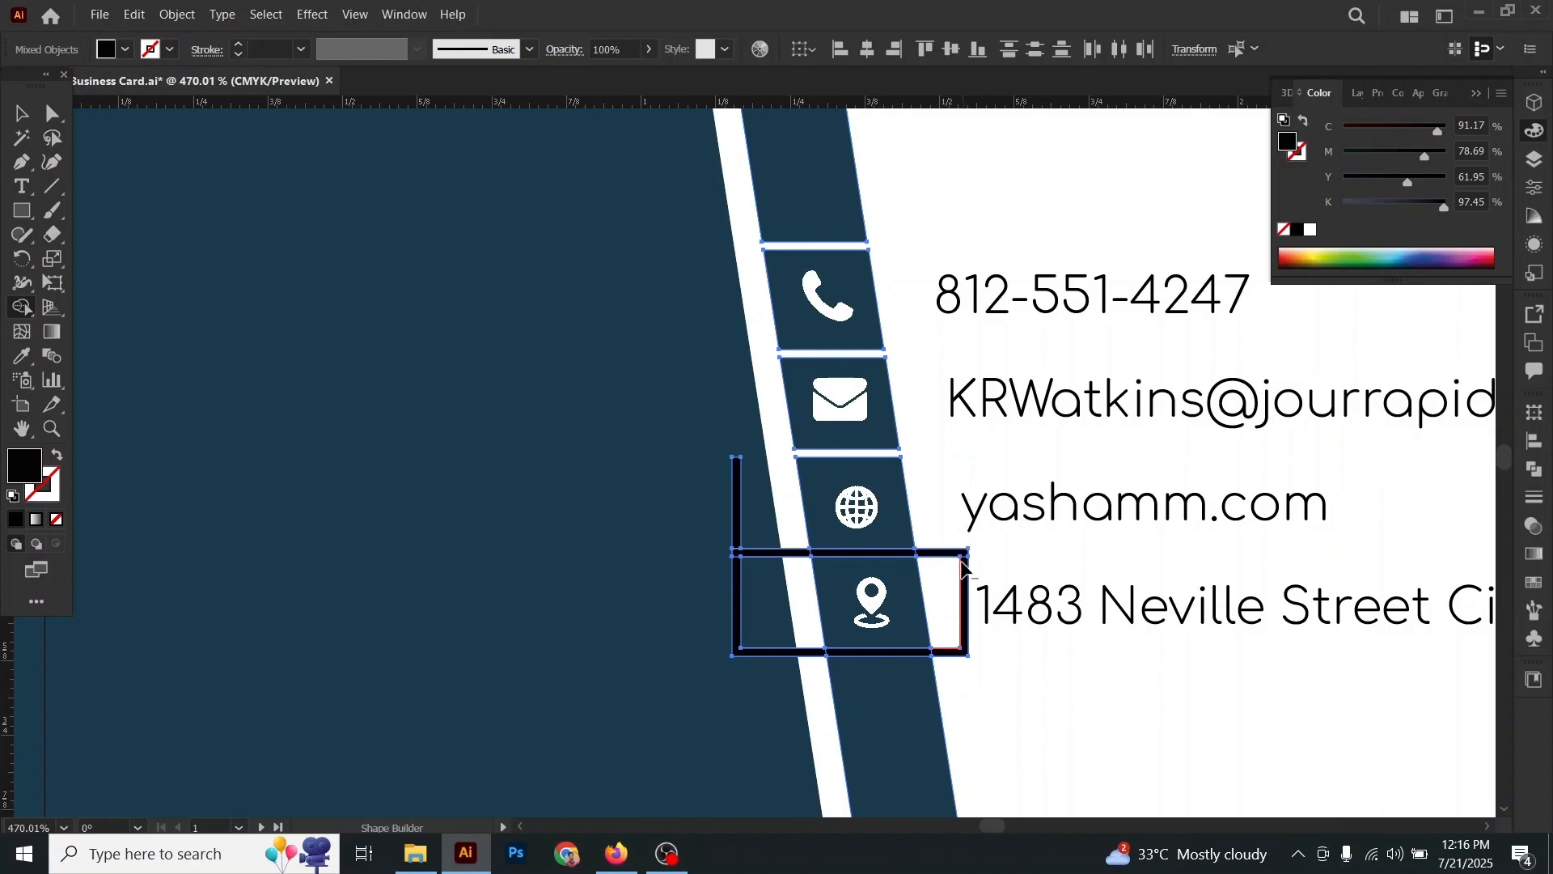
alt+click(955, 556)
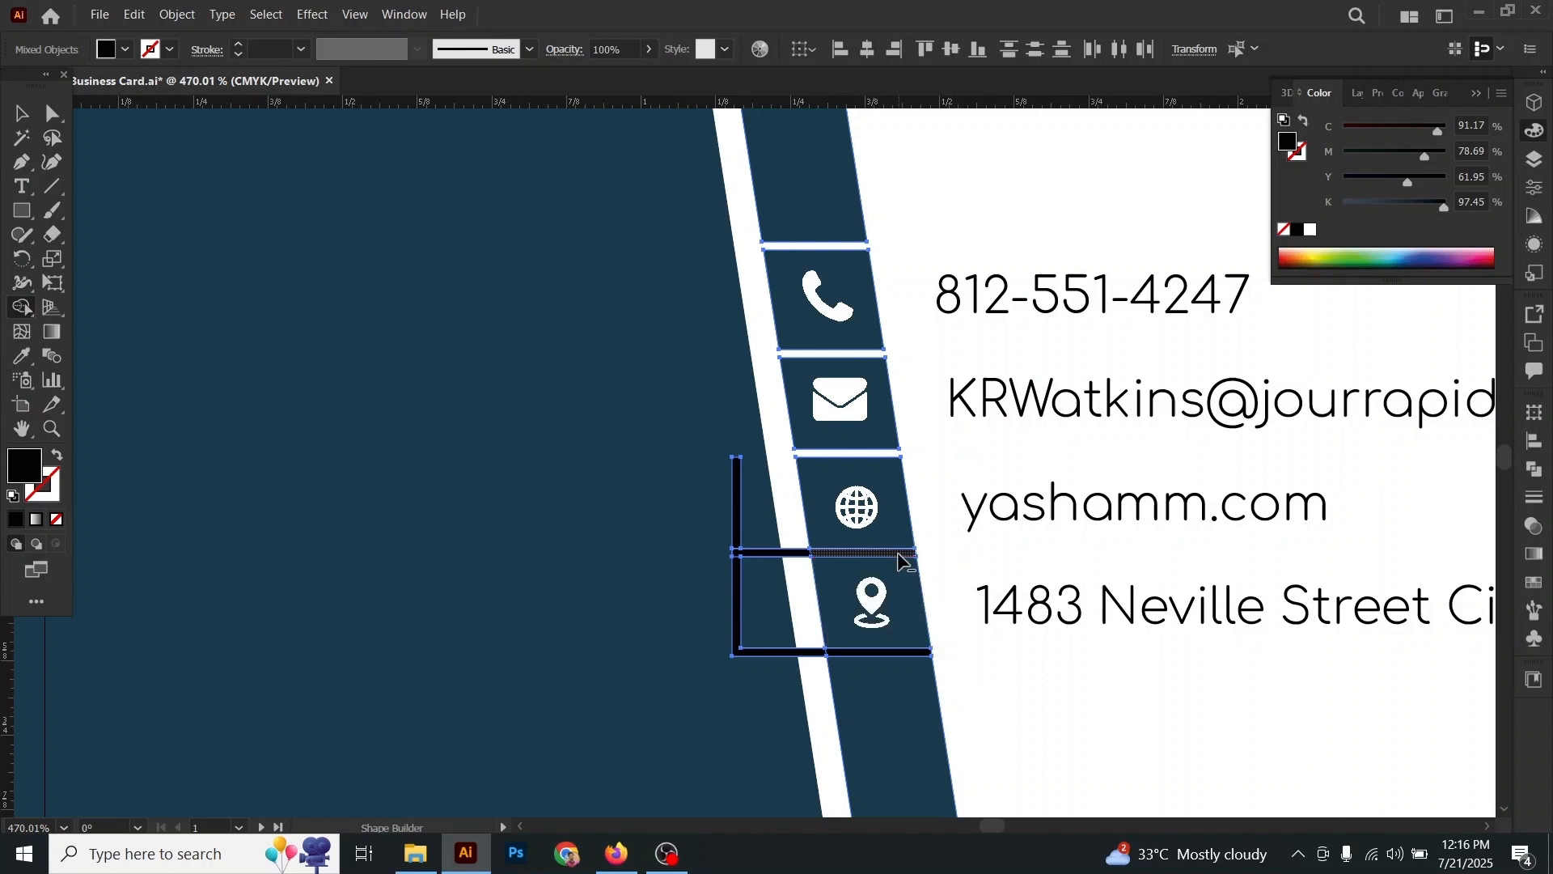
alt+click(862, 554)
alt+click(780, 553)
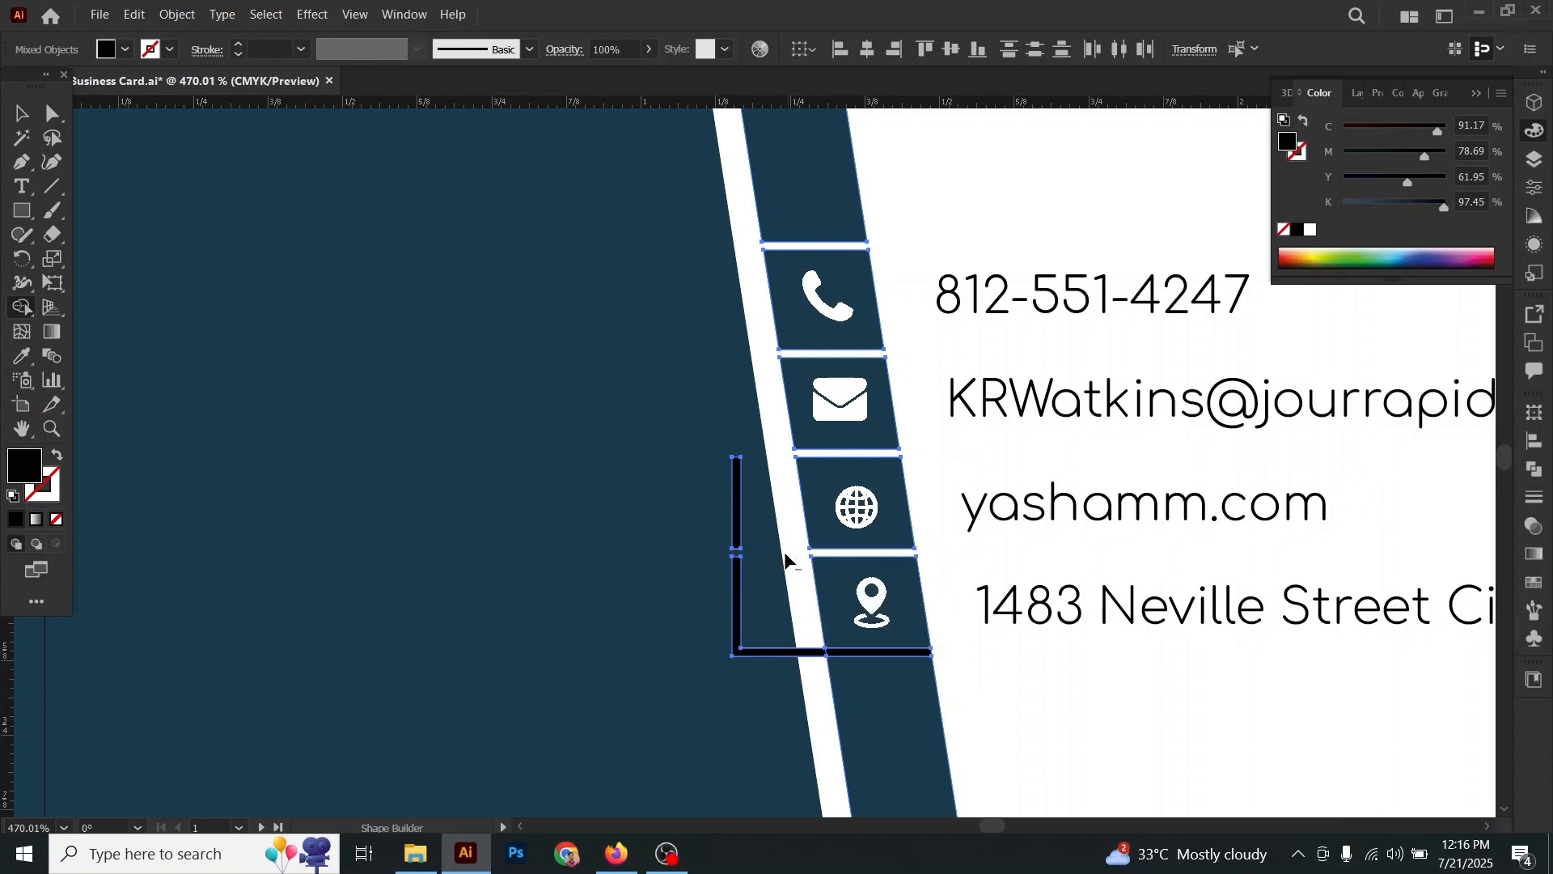
alt+click(737, 517)
alt+click(737, 603)
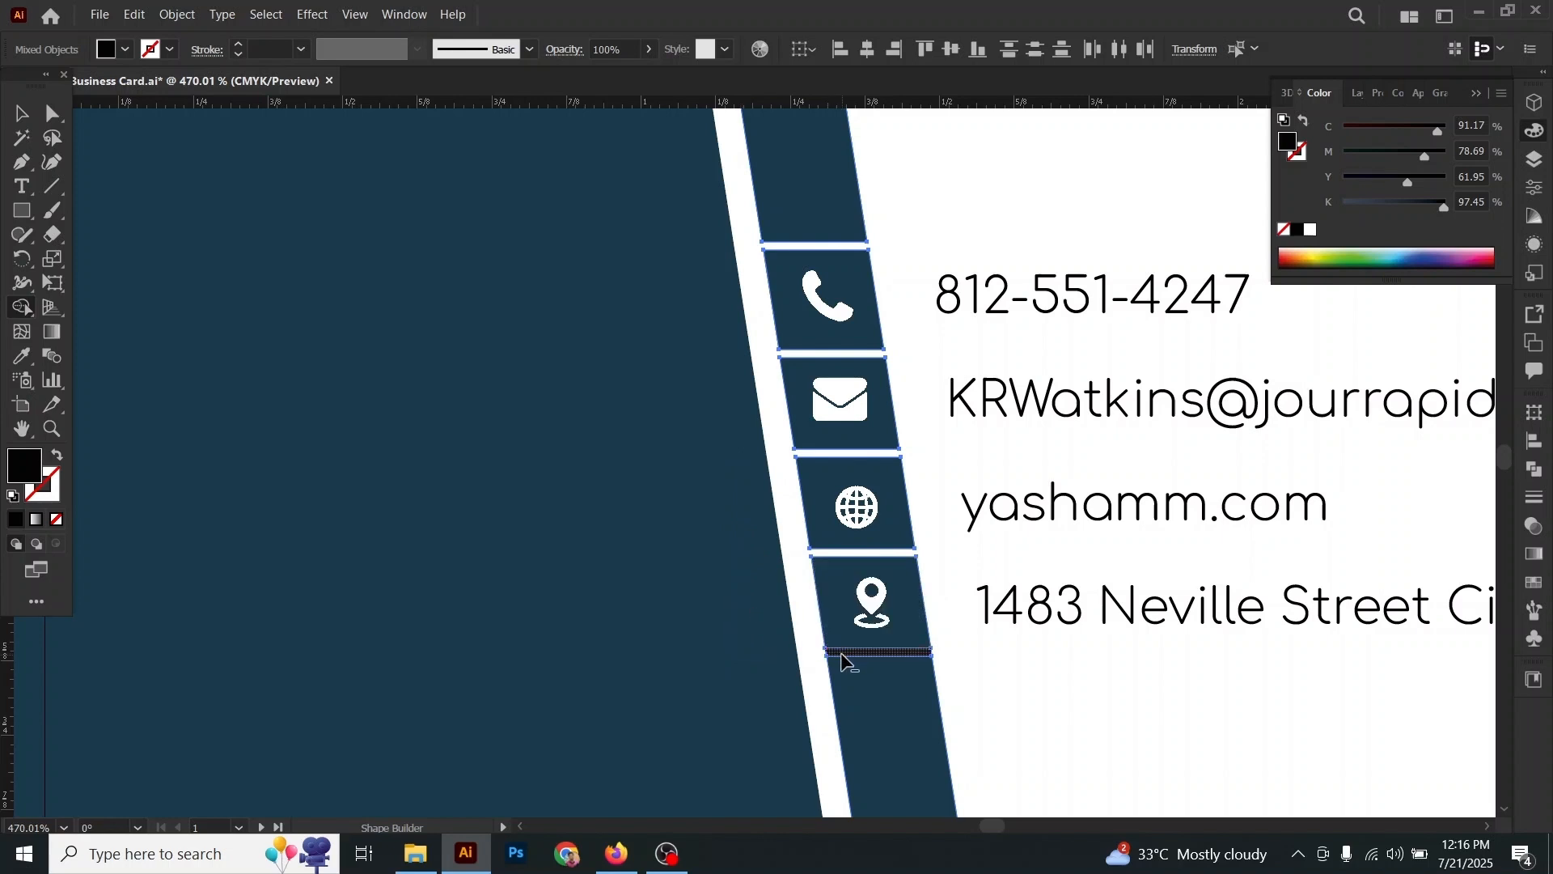
alt+click(843, 652)
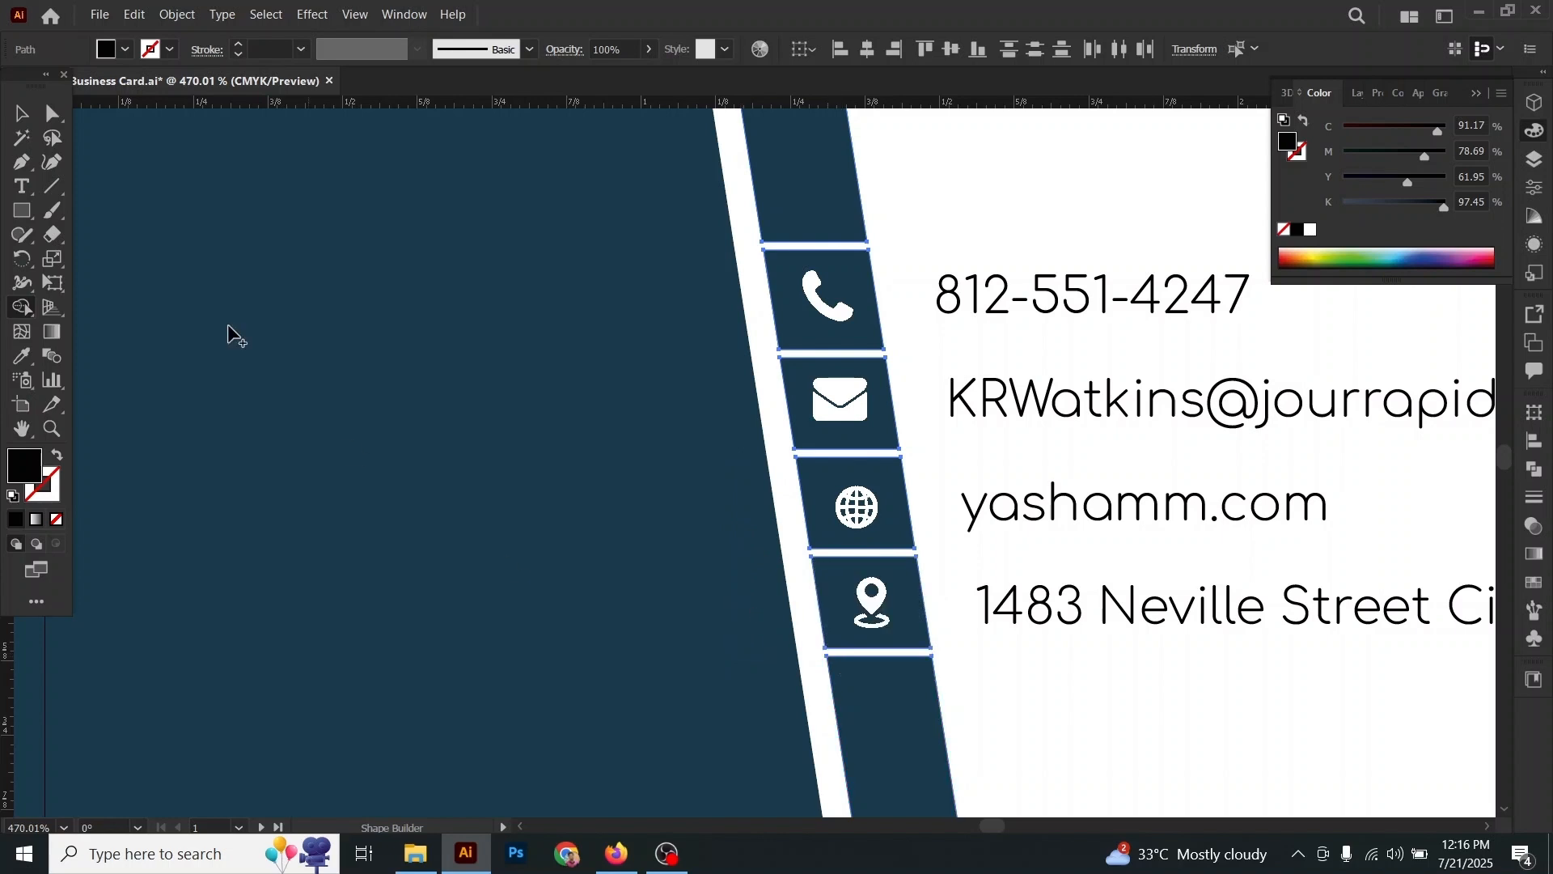
click(20, 120)
click(1063, 202)
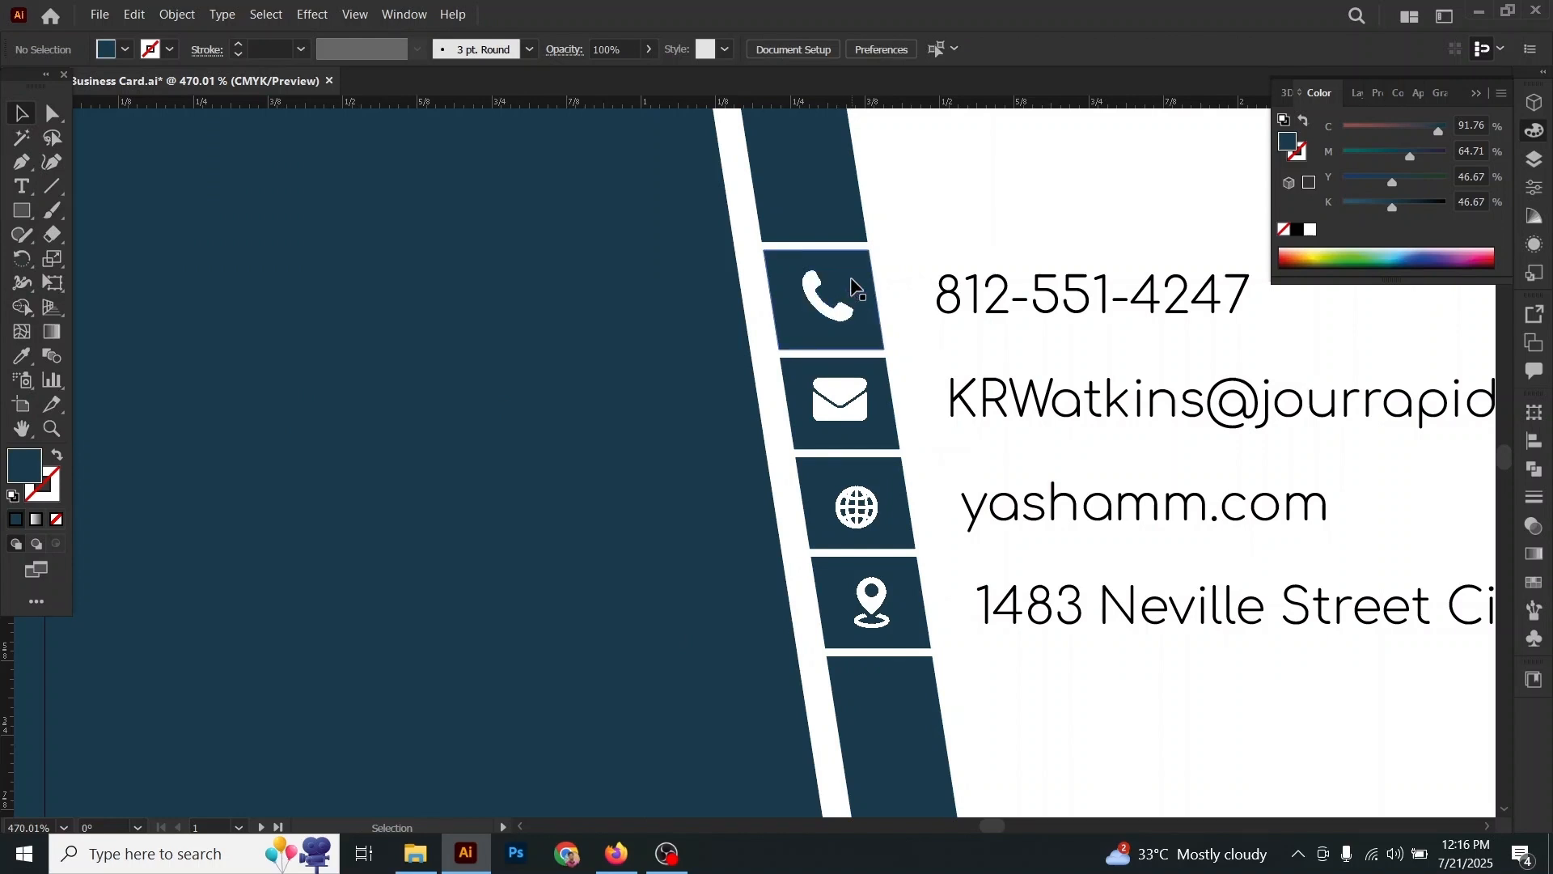
Step: Recolour the four stripe cells behind the phone, envelope, globe and location pin icons with the 006466 teal sampled from the palette
click(53, 428)
drag(917, 644, 878, 568)
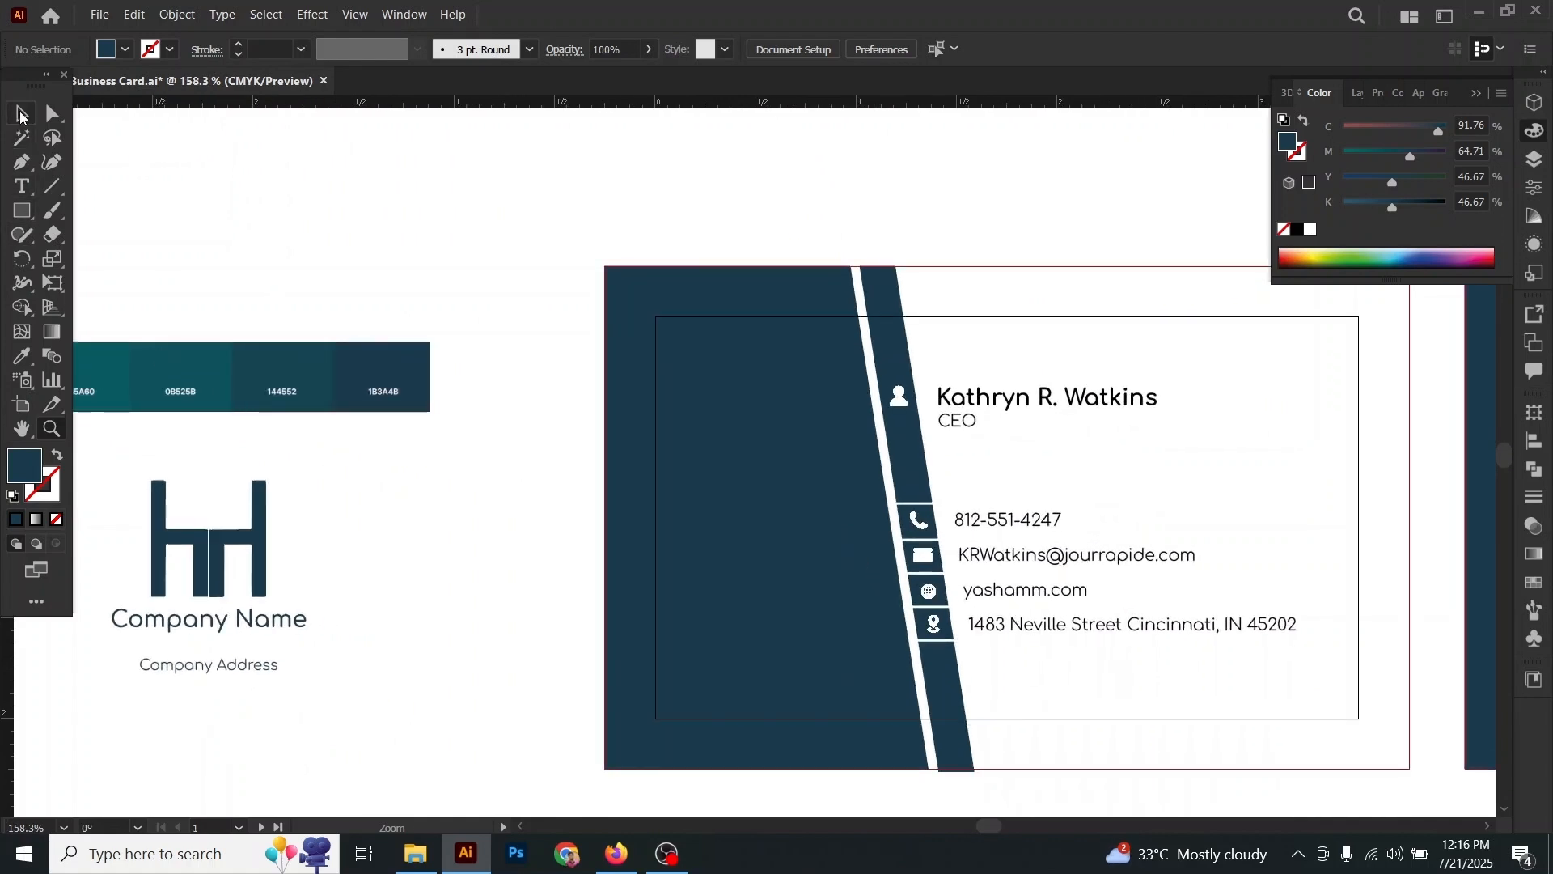
key(v)
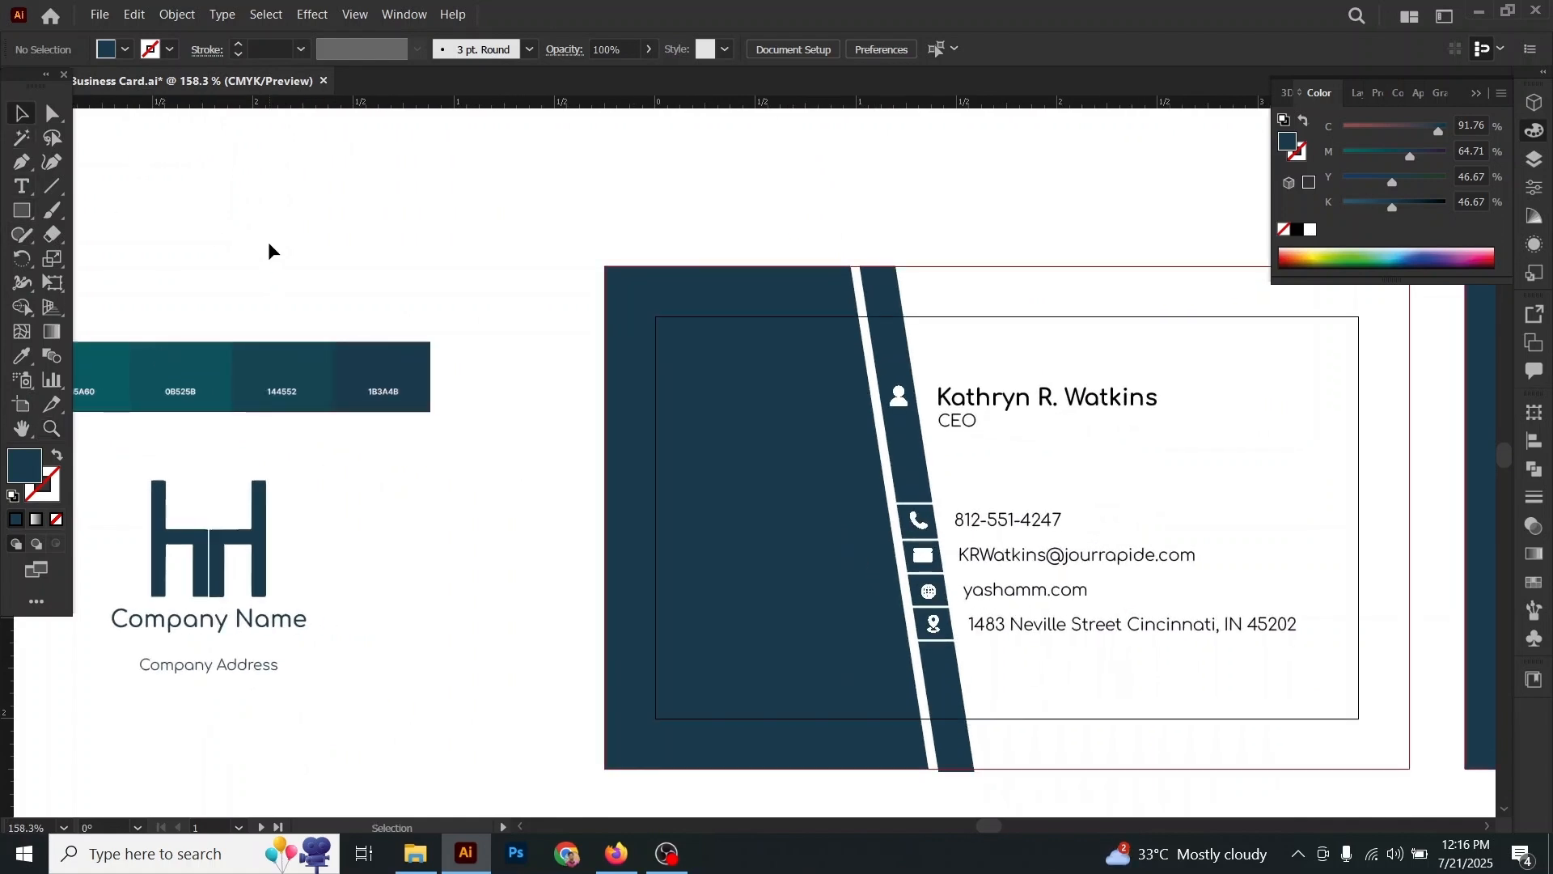
click(928, 524)
shift+click(938, 566)
shift+click(930, 591)
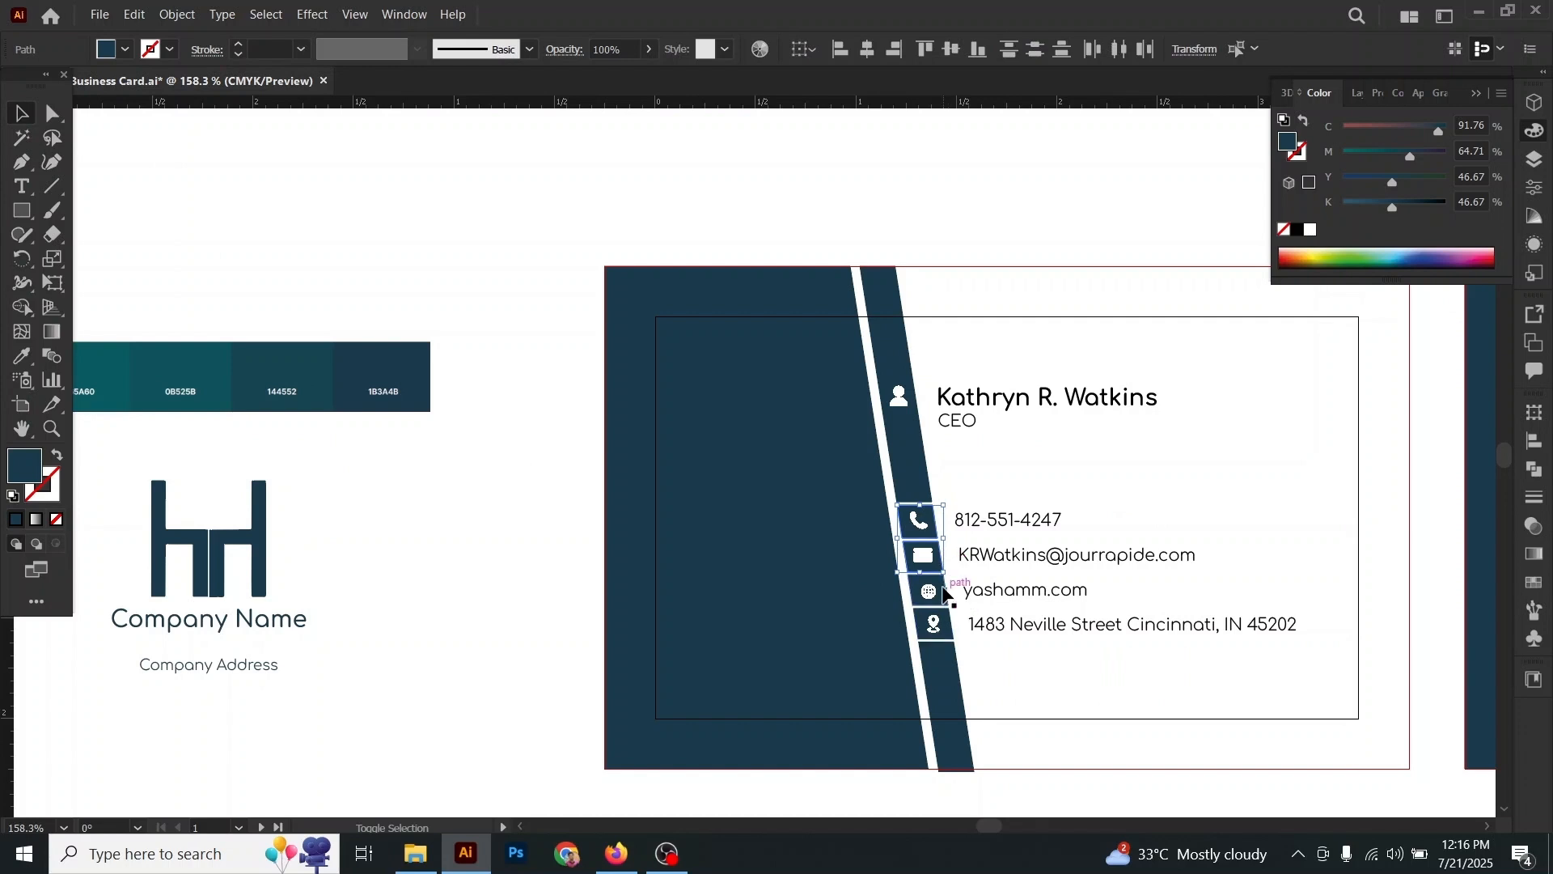
shift+click(936, 625)
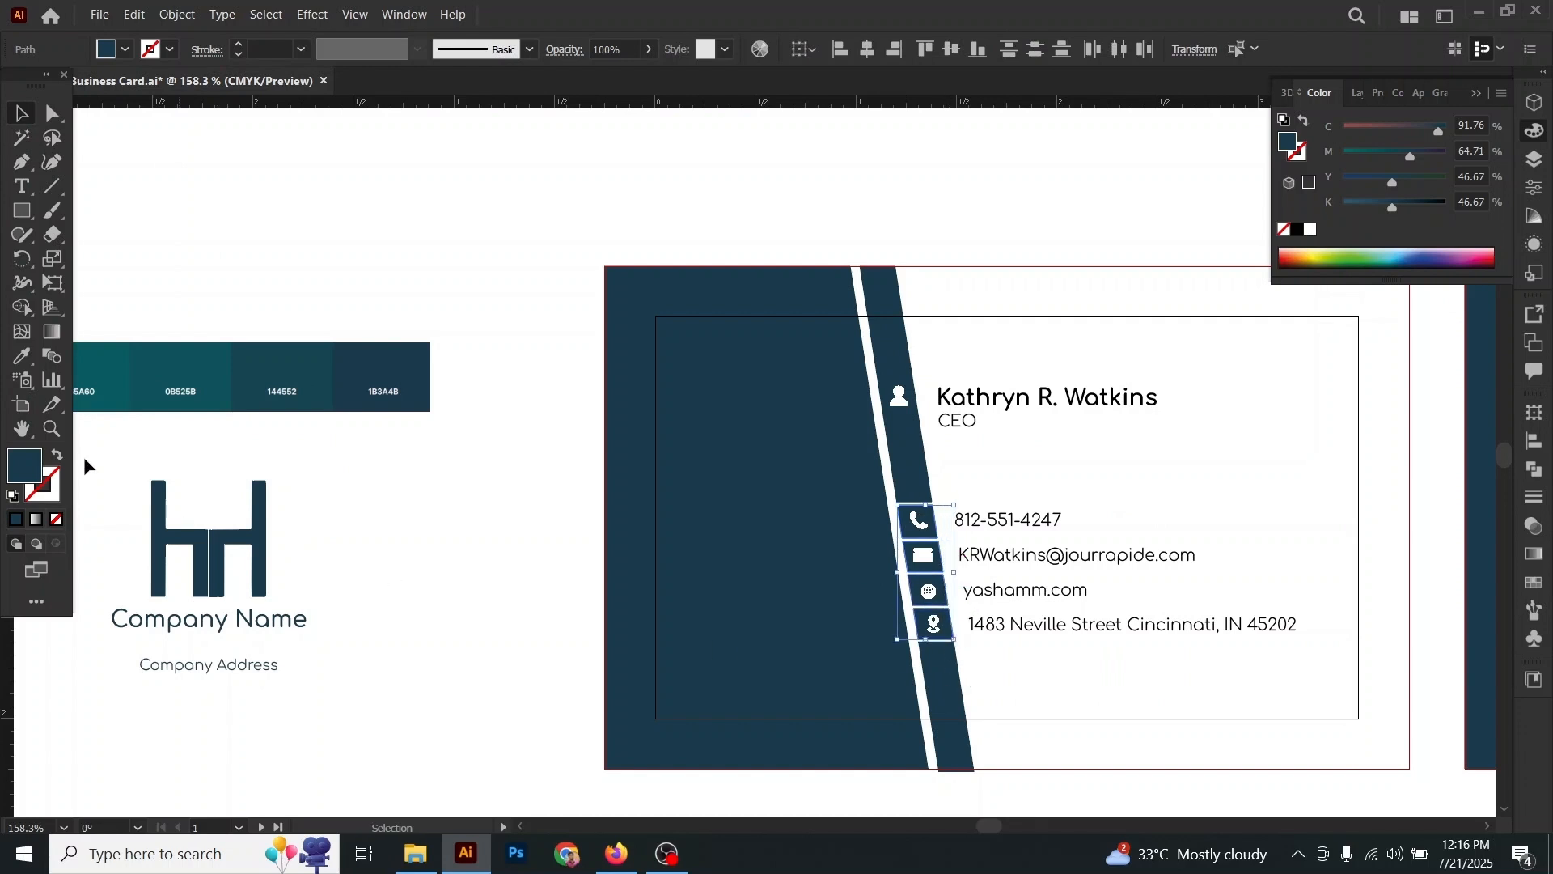
click(21, 356)
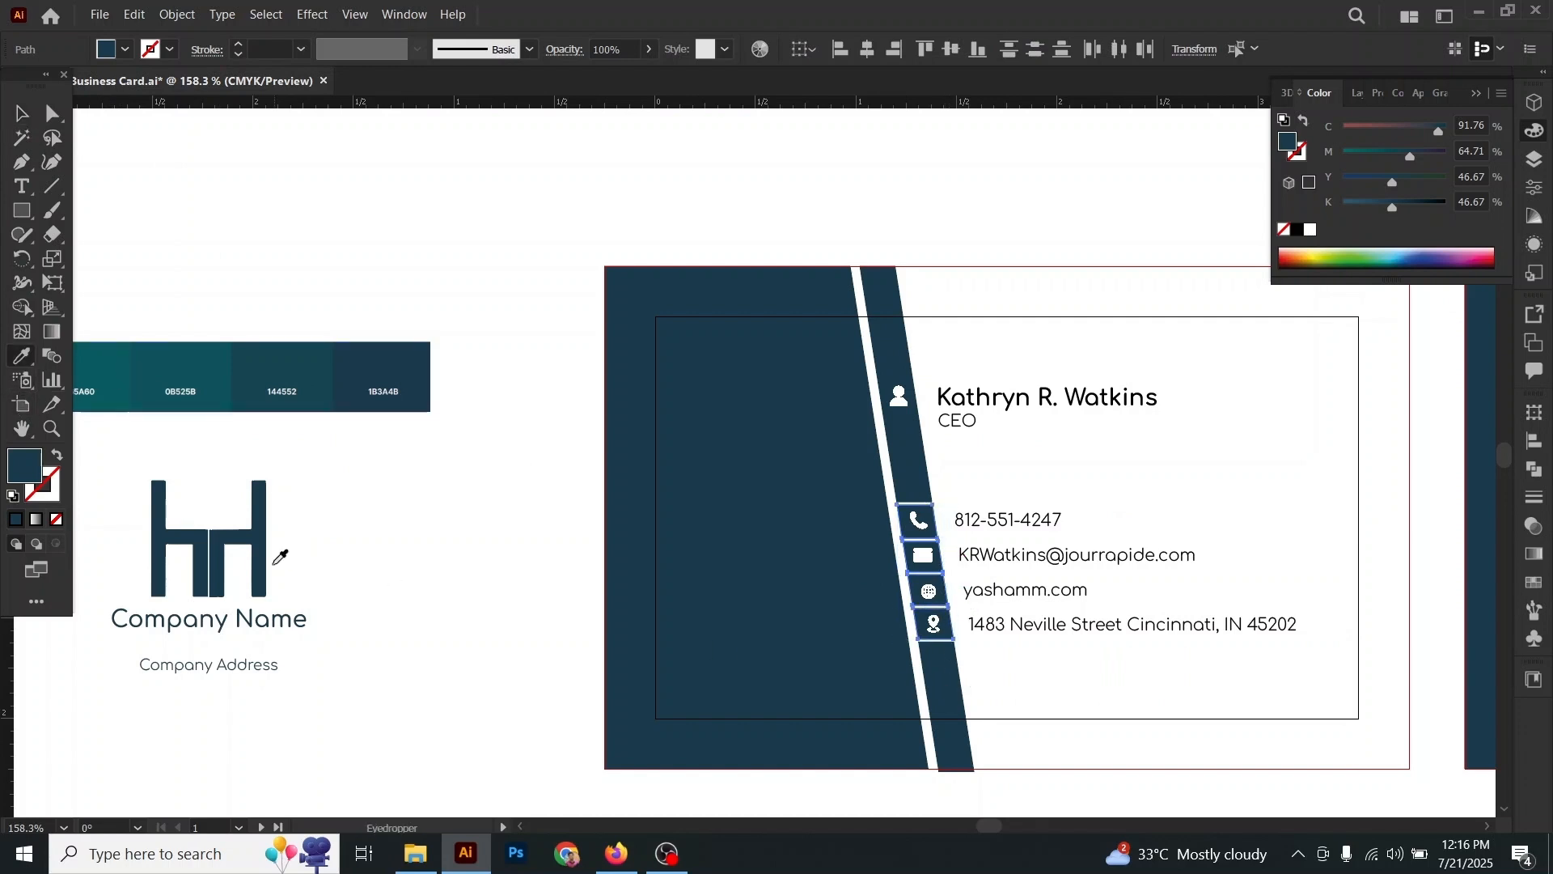
click(228, 409)
scroll(232, 403, left, 3)
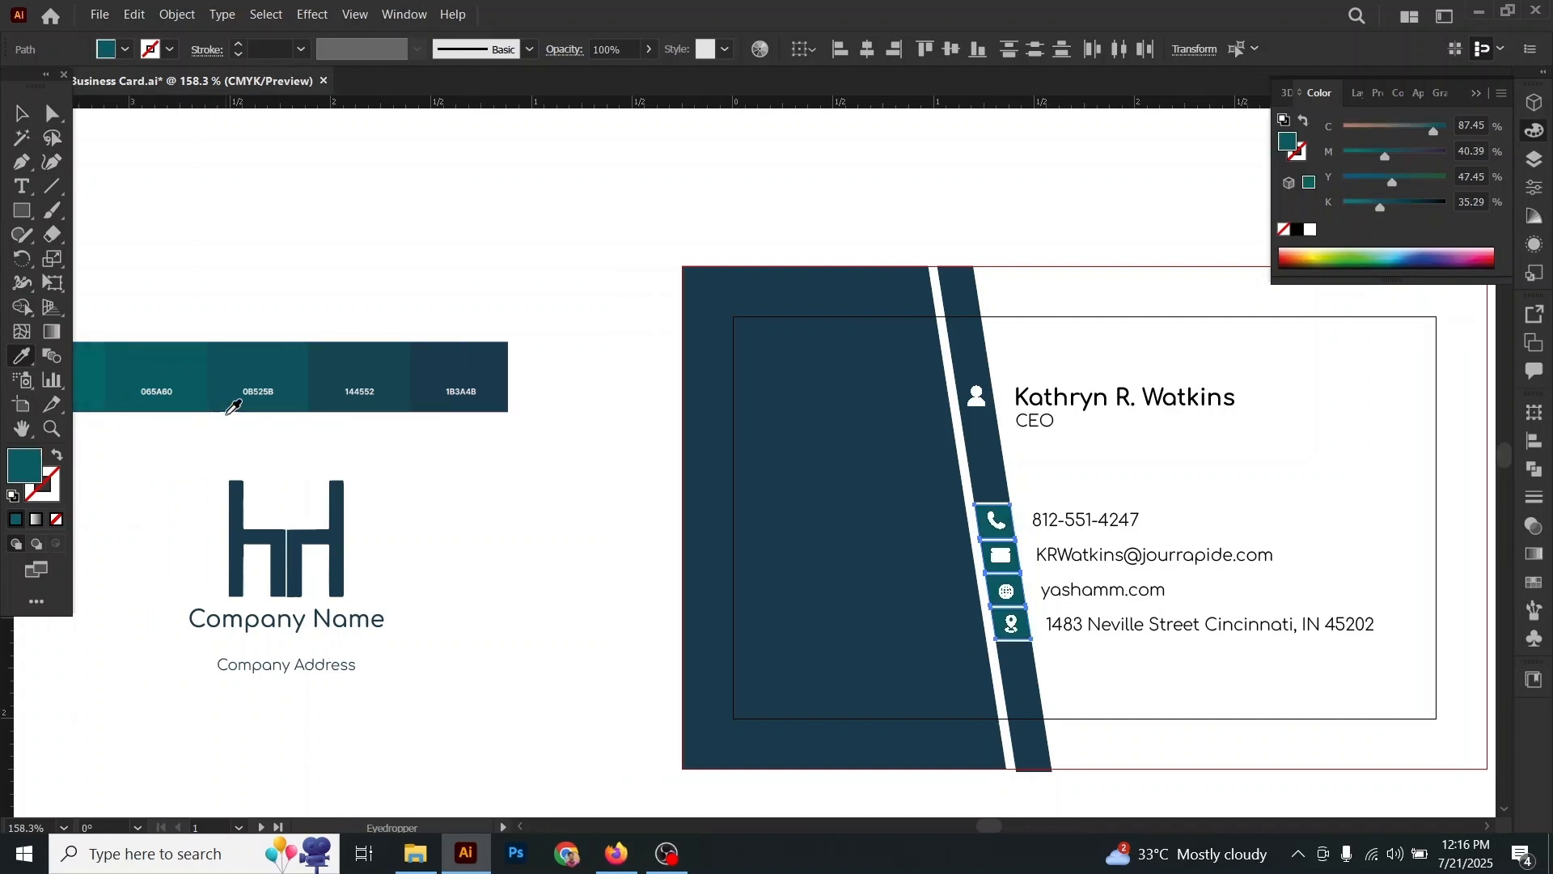
click(146, 359)
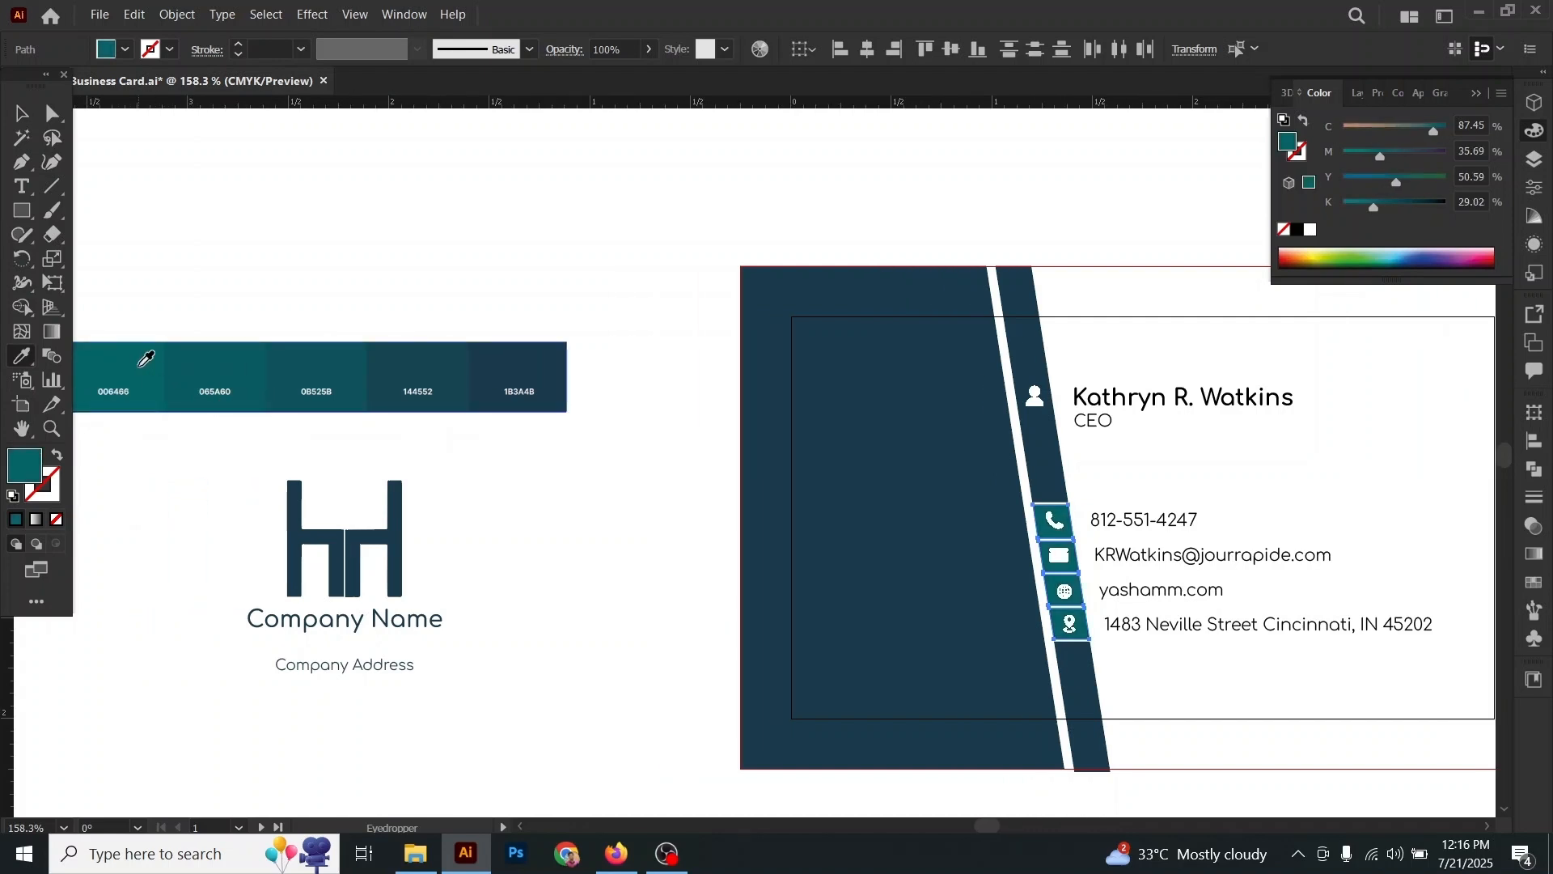
click(21, 114)
click(269, 236)
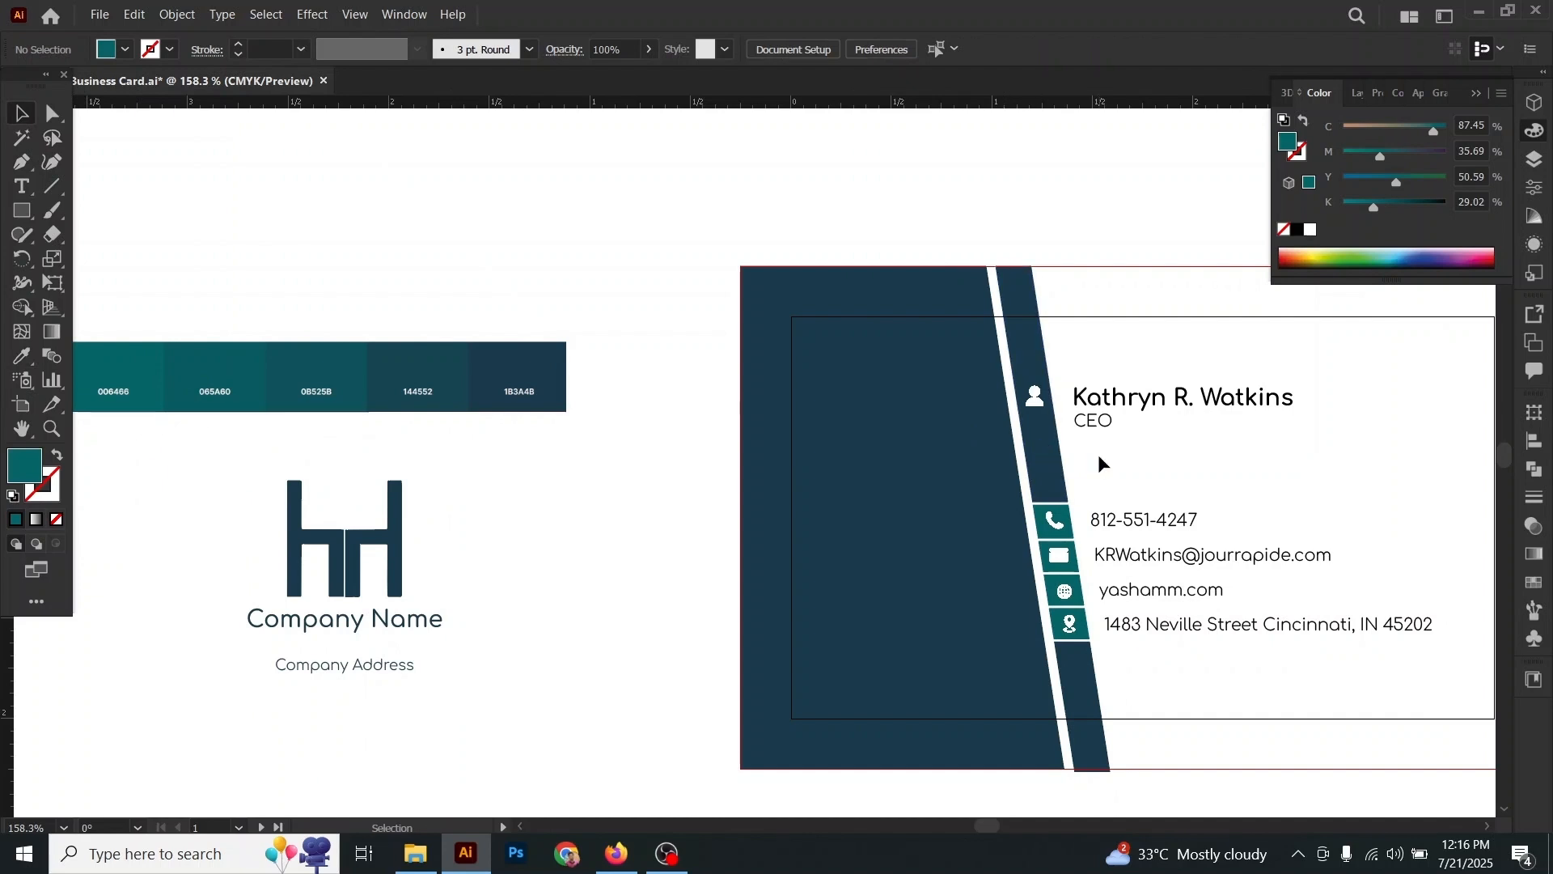
Step: Copy the teal cell behind the phone icon and paste a duplicate of it
key(z)
drag(1063, 434, 1182, 582)
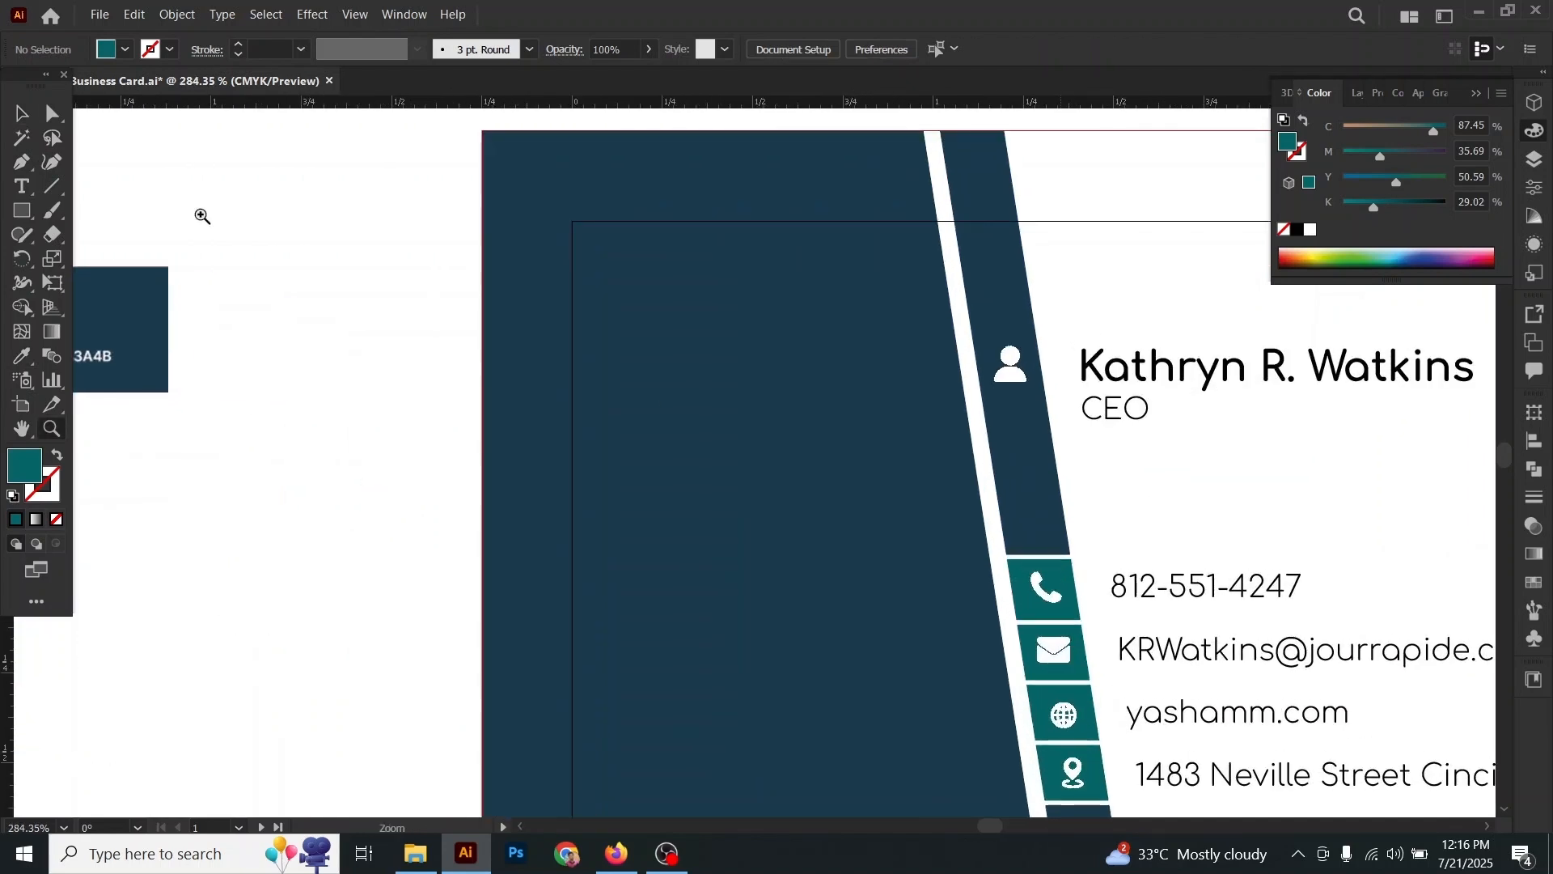
click(20, 111)
click(1067, 583)
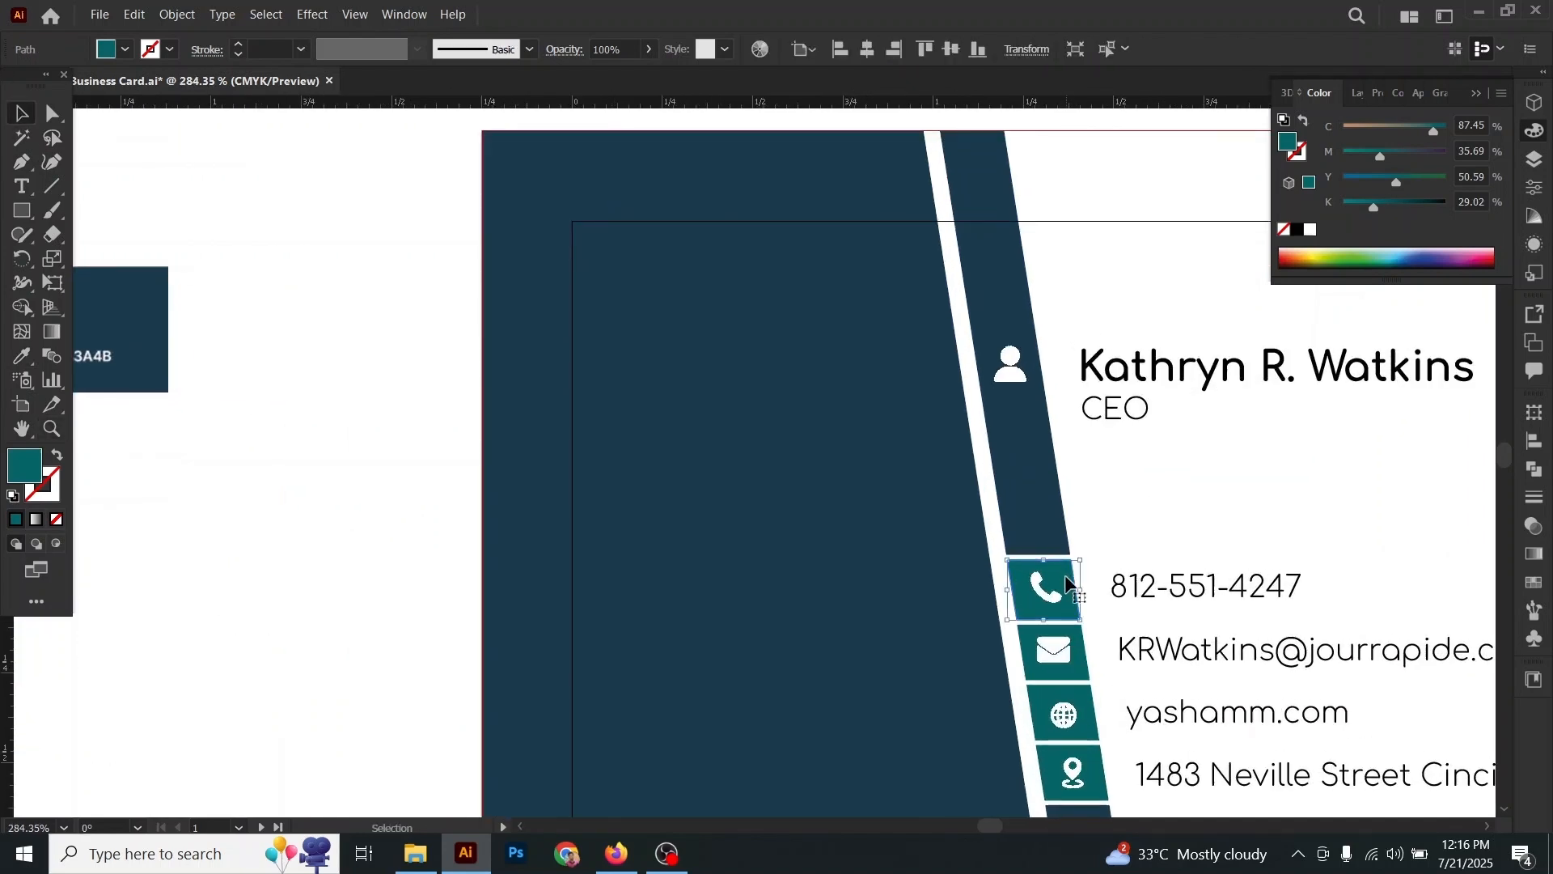
right_click(1068, 583)
key(Escape)
click(170, 20)
click(139, 19)
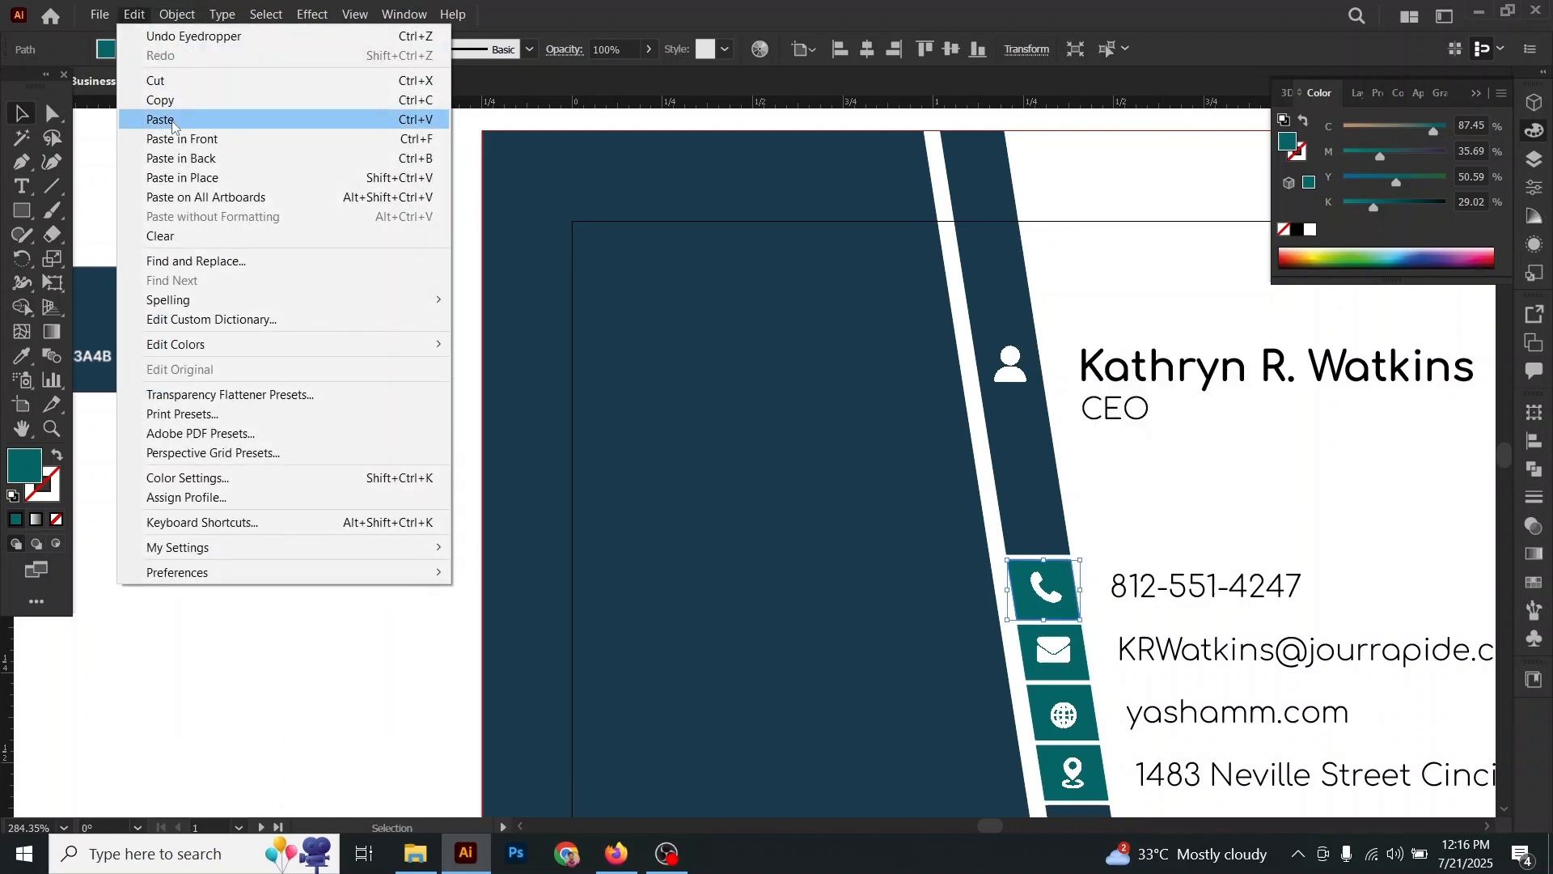
click(174, 101)
click(1015, 443)
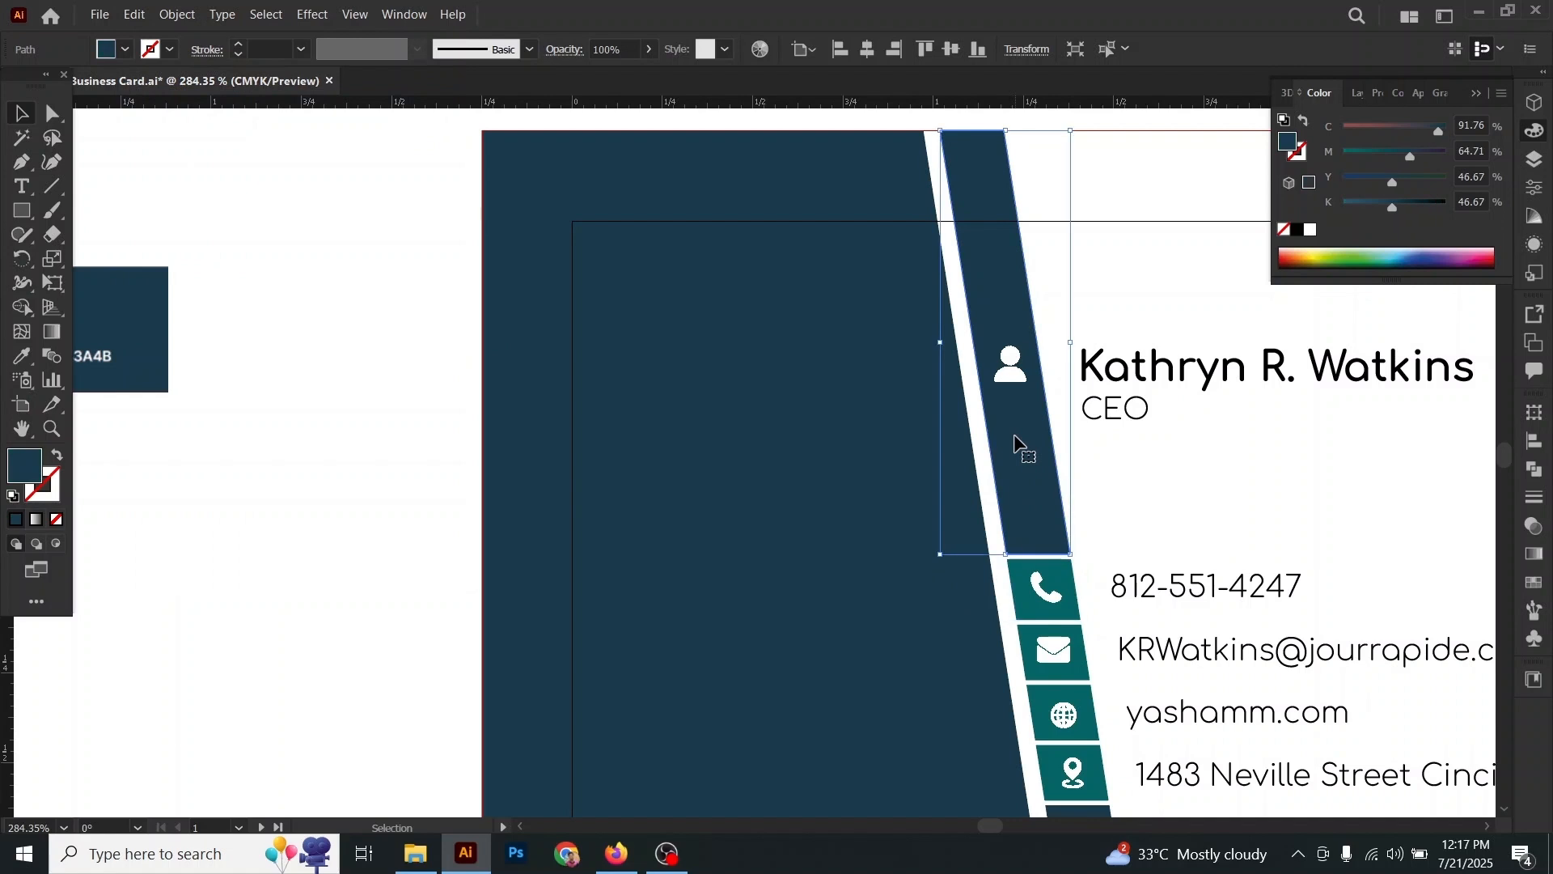
click(134, 14)
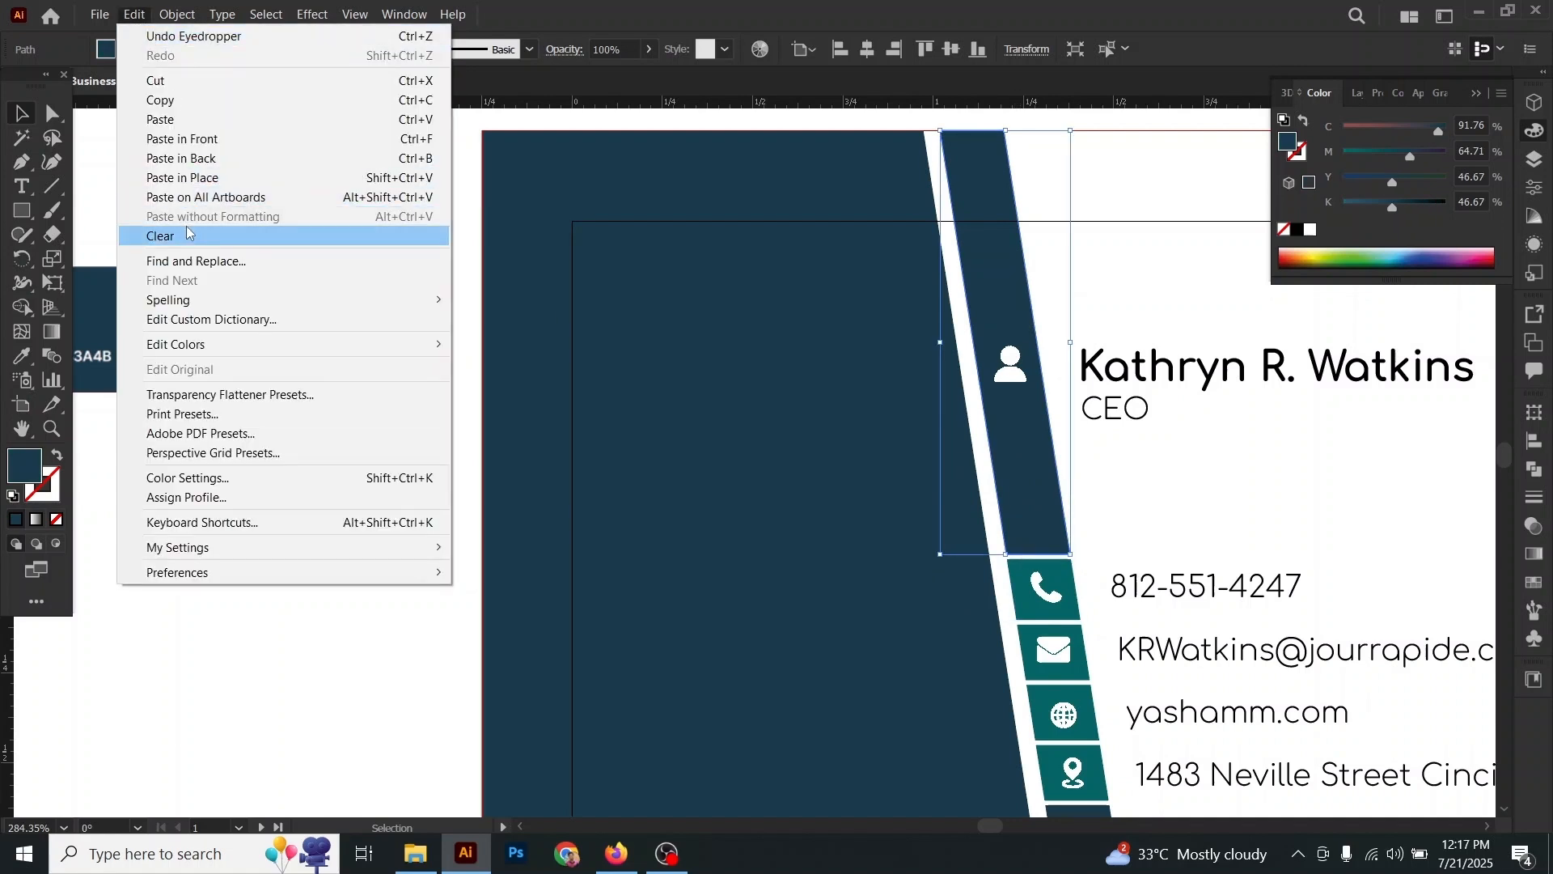
click(161, 119)
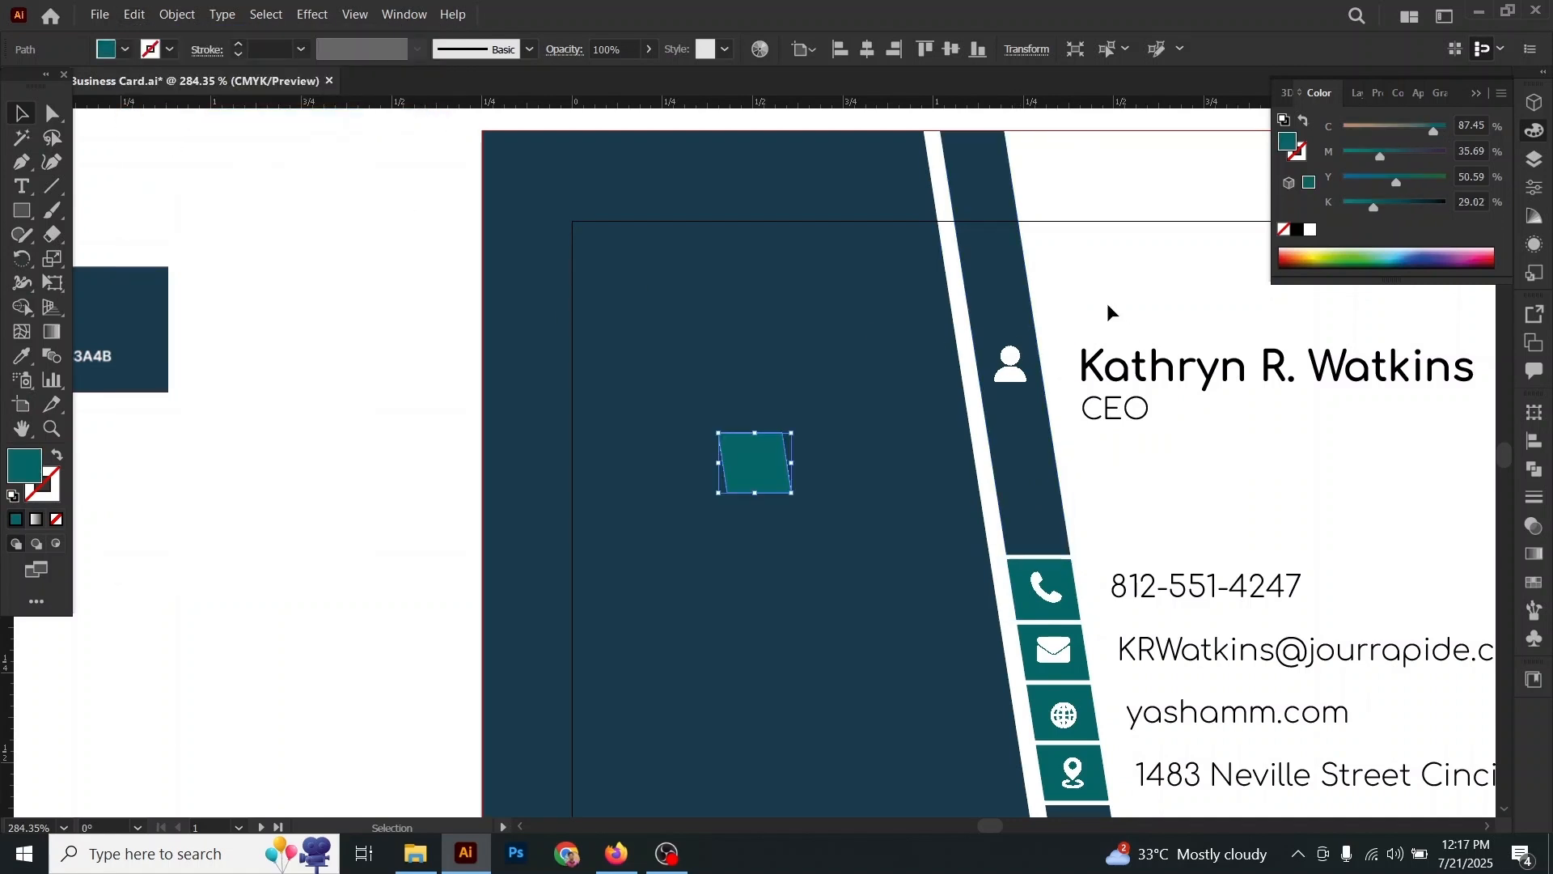
Step: Place the duplicated teal cell over the person icon in the slanted stripe and deselect it
click(945, 410)
drag(756, 473, 1007, 364)
click(1058, 324)
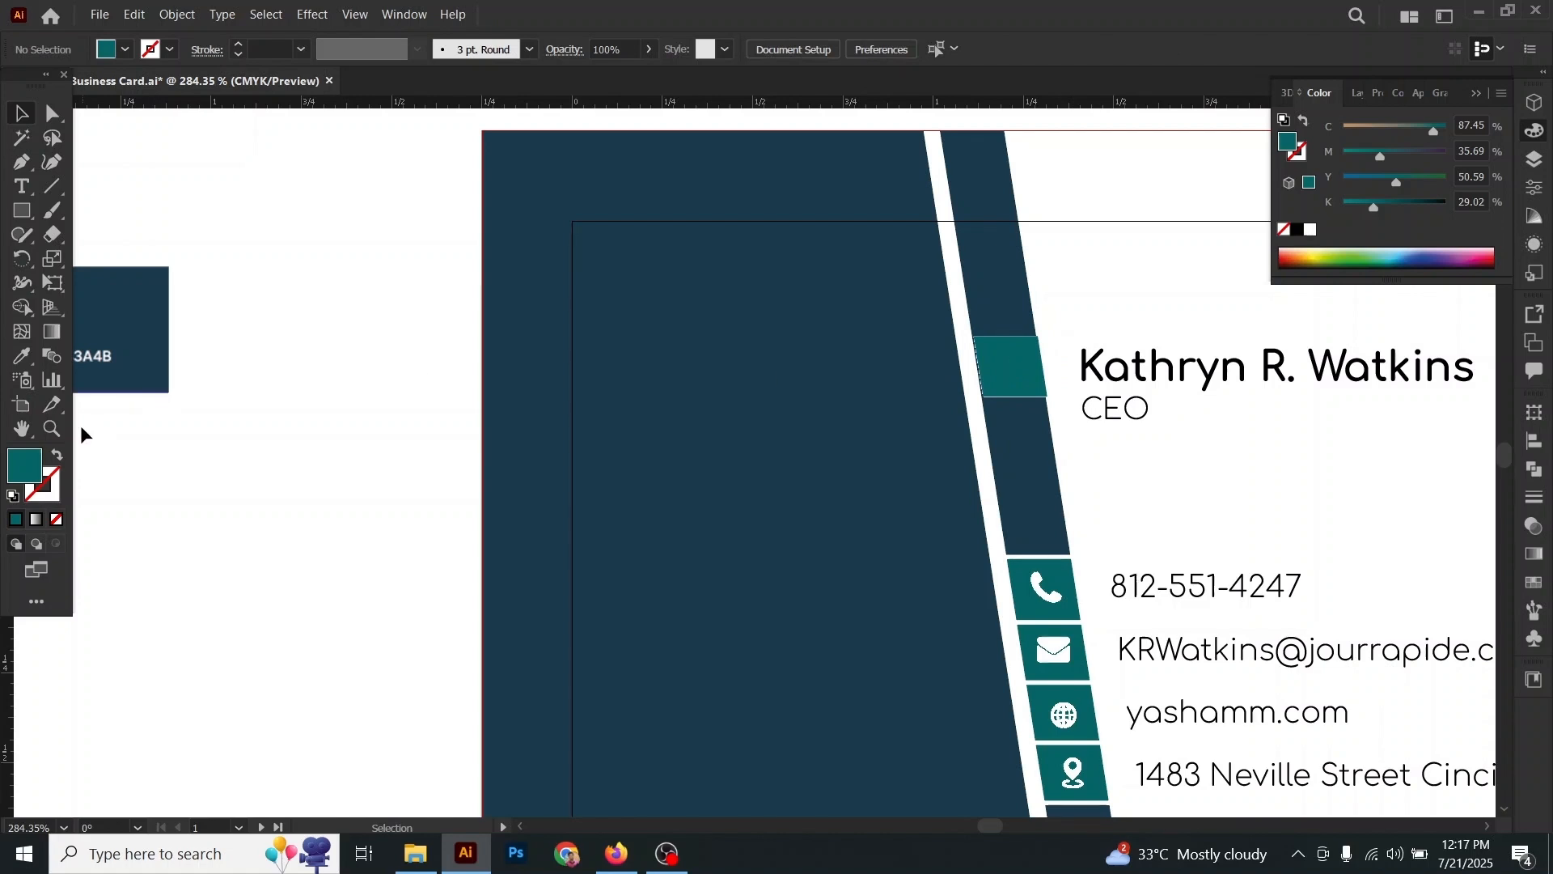
click(52, 429)
drag(1033, 354, 1411, 622)
click(28, 117)
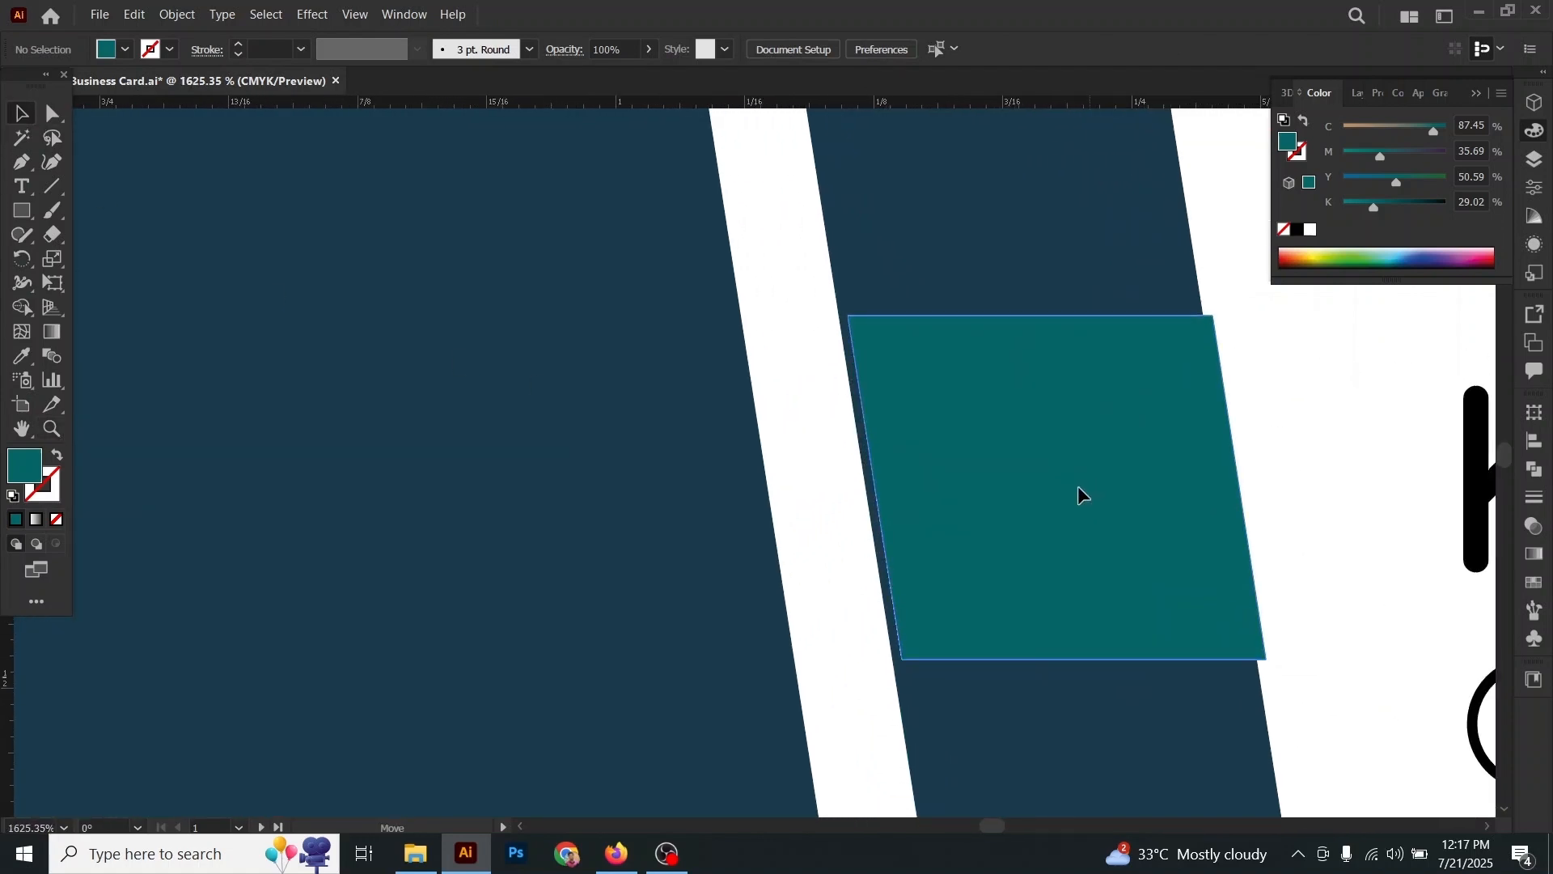
drag(1076, 486, 1112, 484)
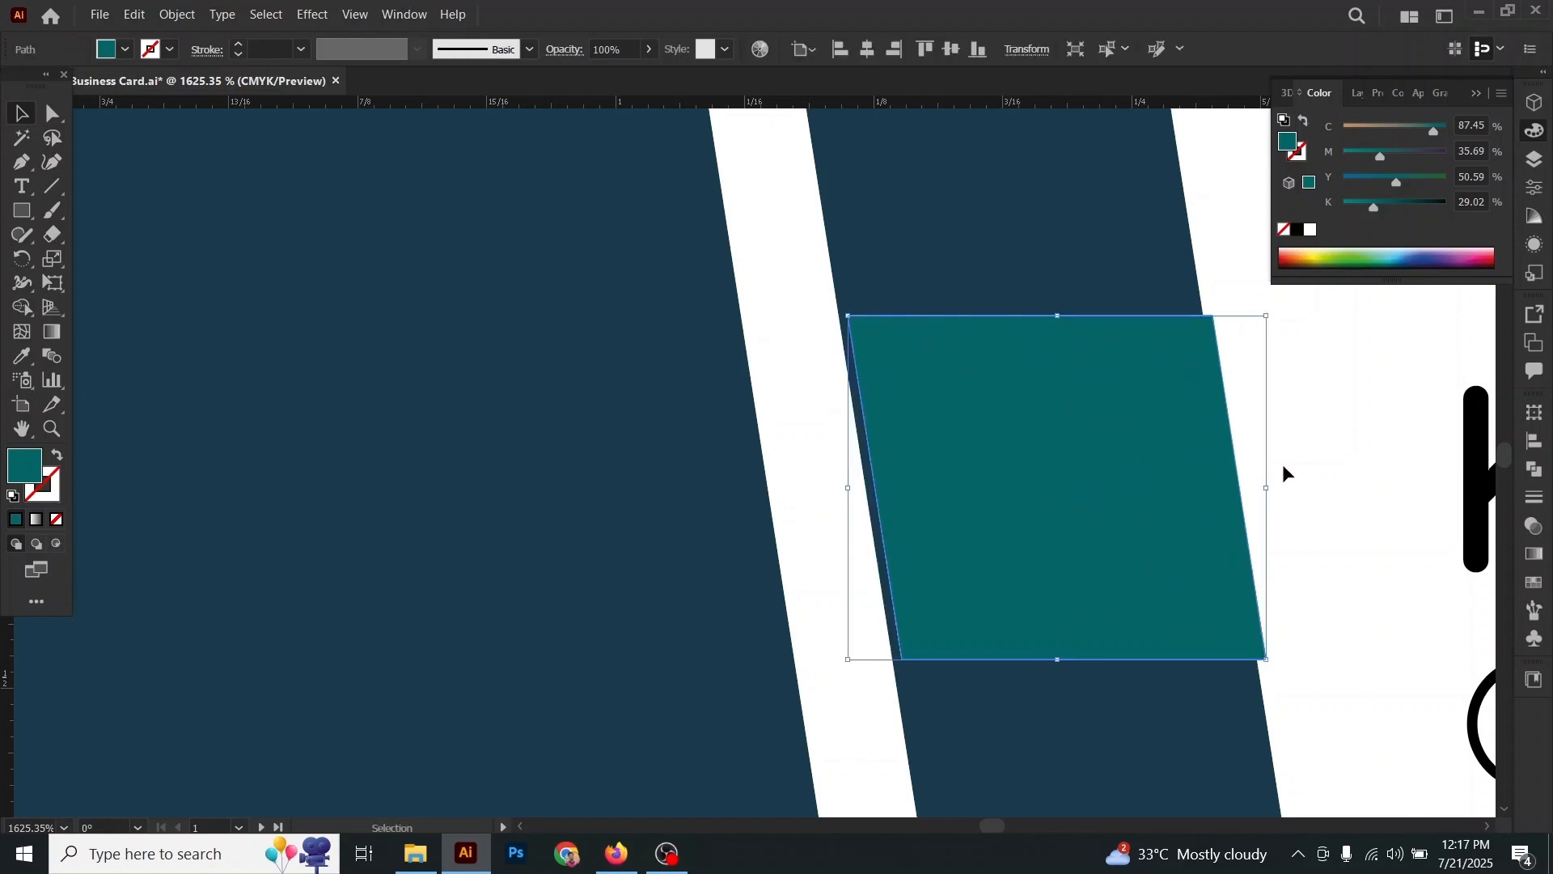
click(1283, 464)
Step: Give the duplicated cell a 1 pt black stroke and remove its fill to leave a frame around the person icon
click(962, 494)
click(236, 52)
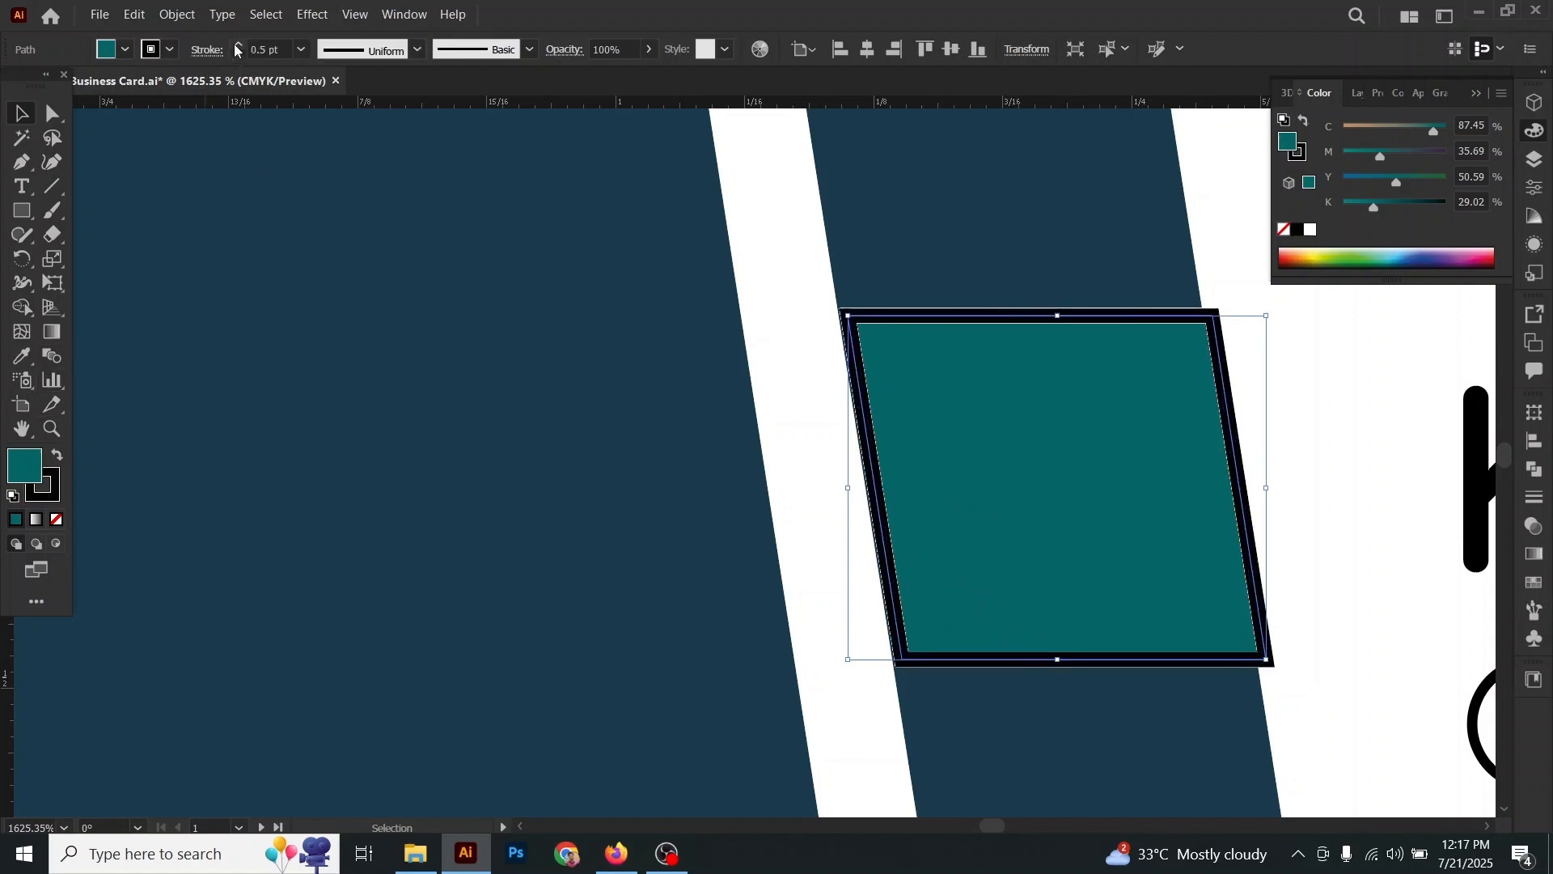
click(236, 46)
click(237, 46)
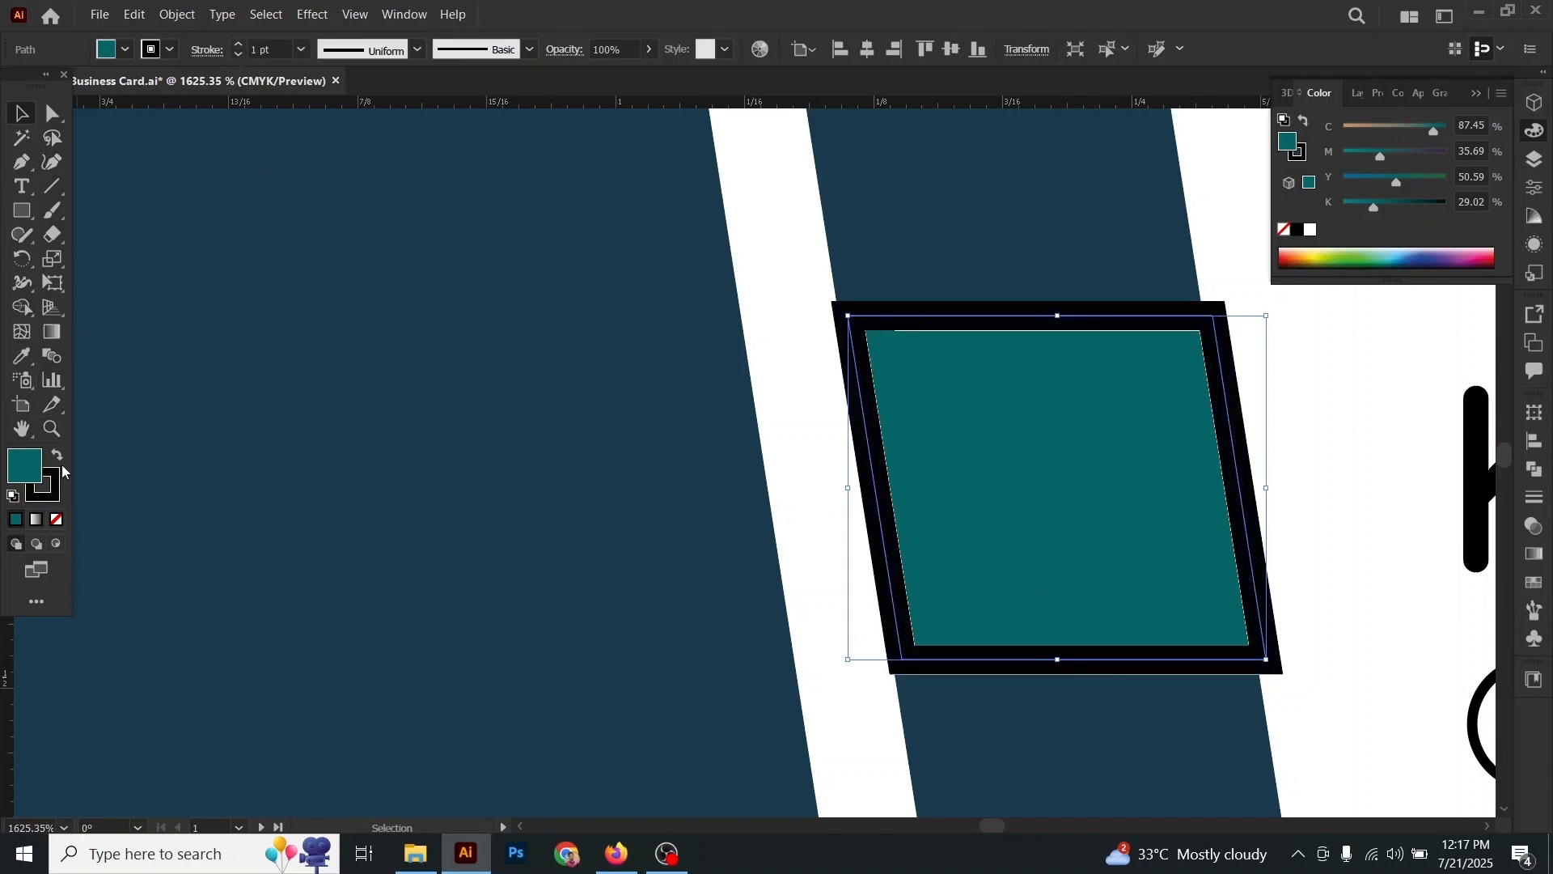
click(58, 520)
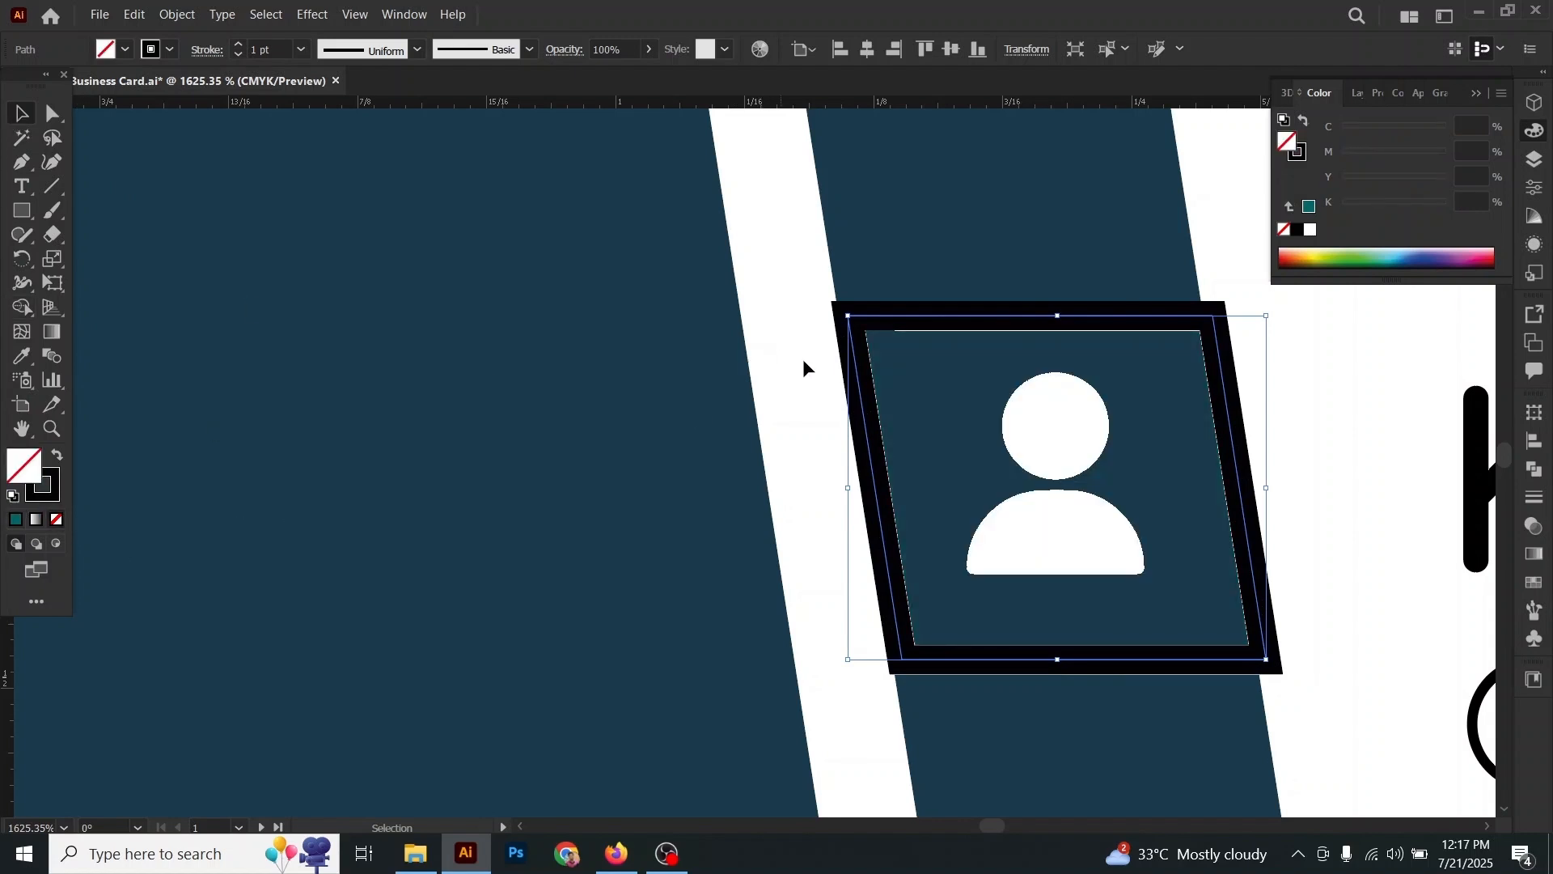
Step: Widen the black frame on both sides so its slanted ends extend beyond the navy stripe
drag(847, 490, 758, 490)
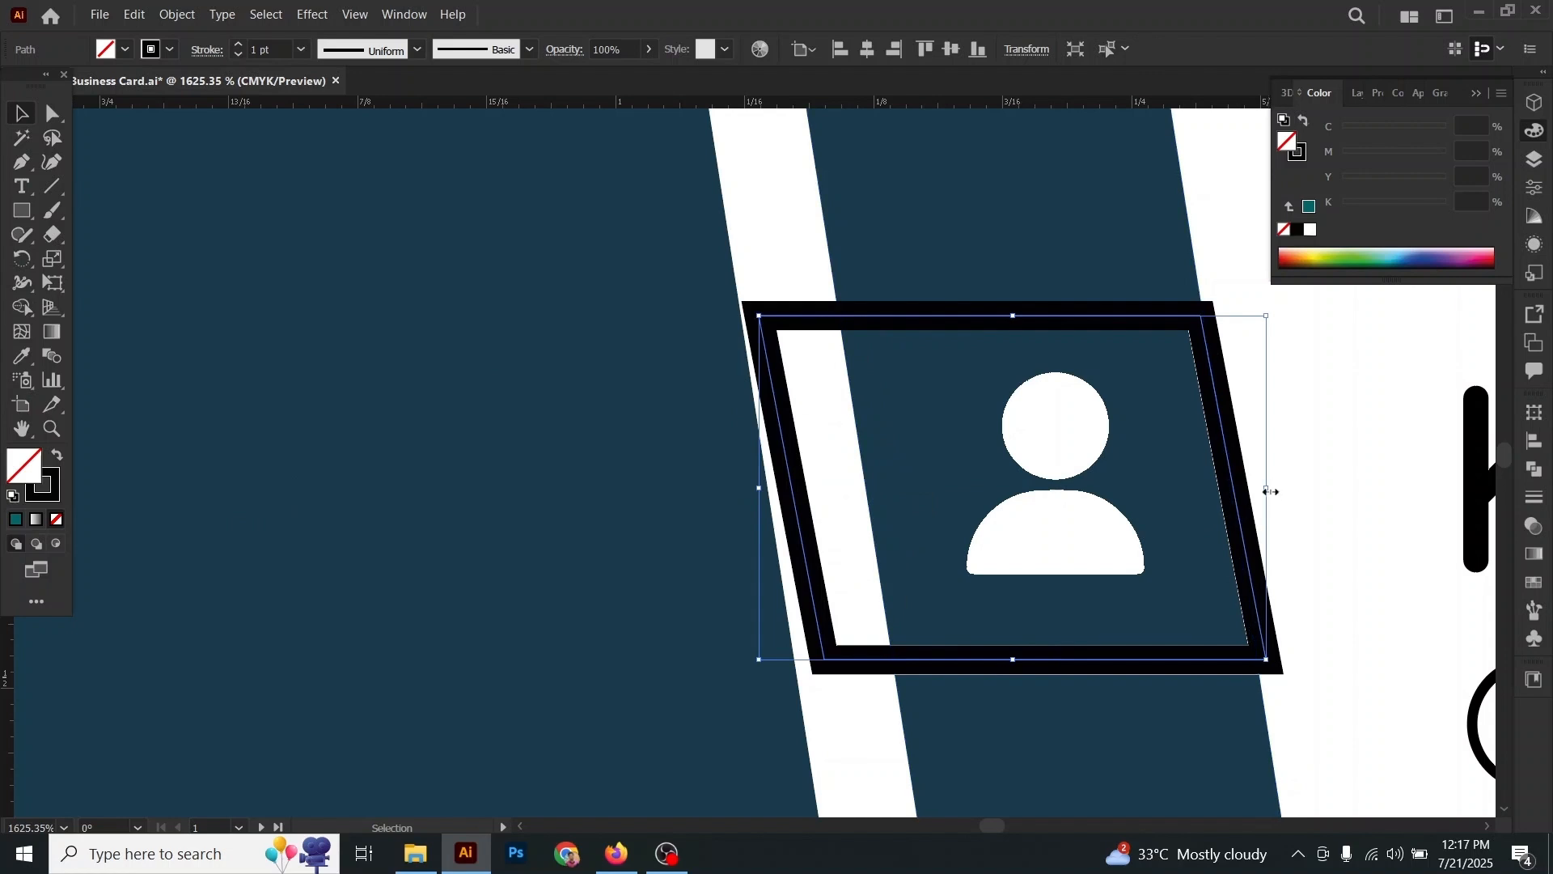
drag(1266, 489, 1319, 488)
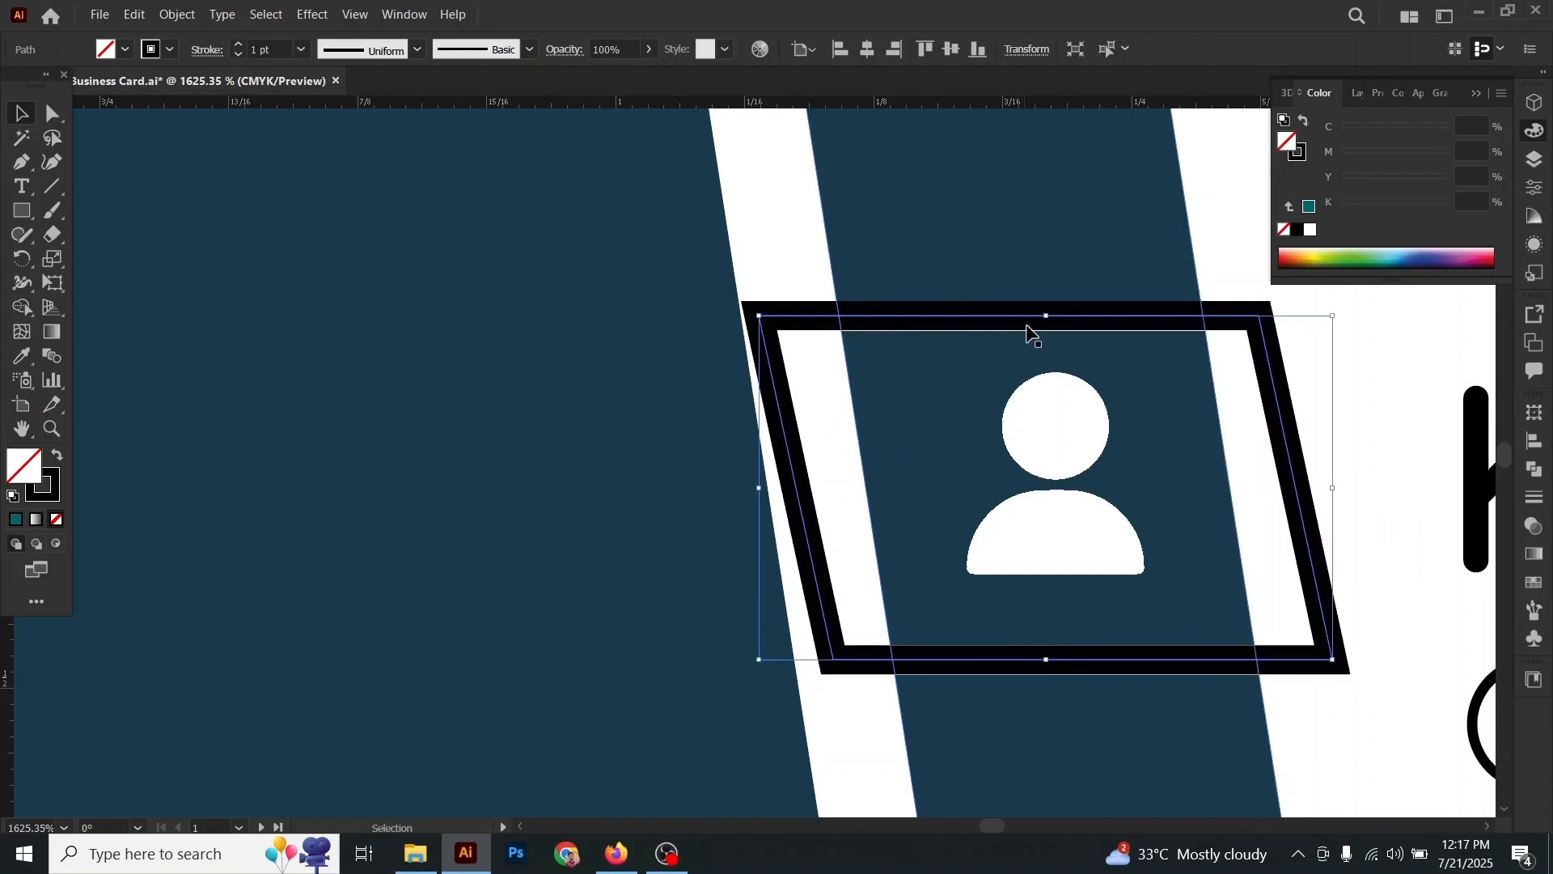
drag(1029, 318, 1025, 314)
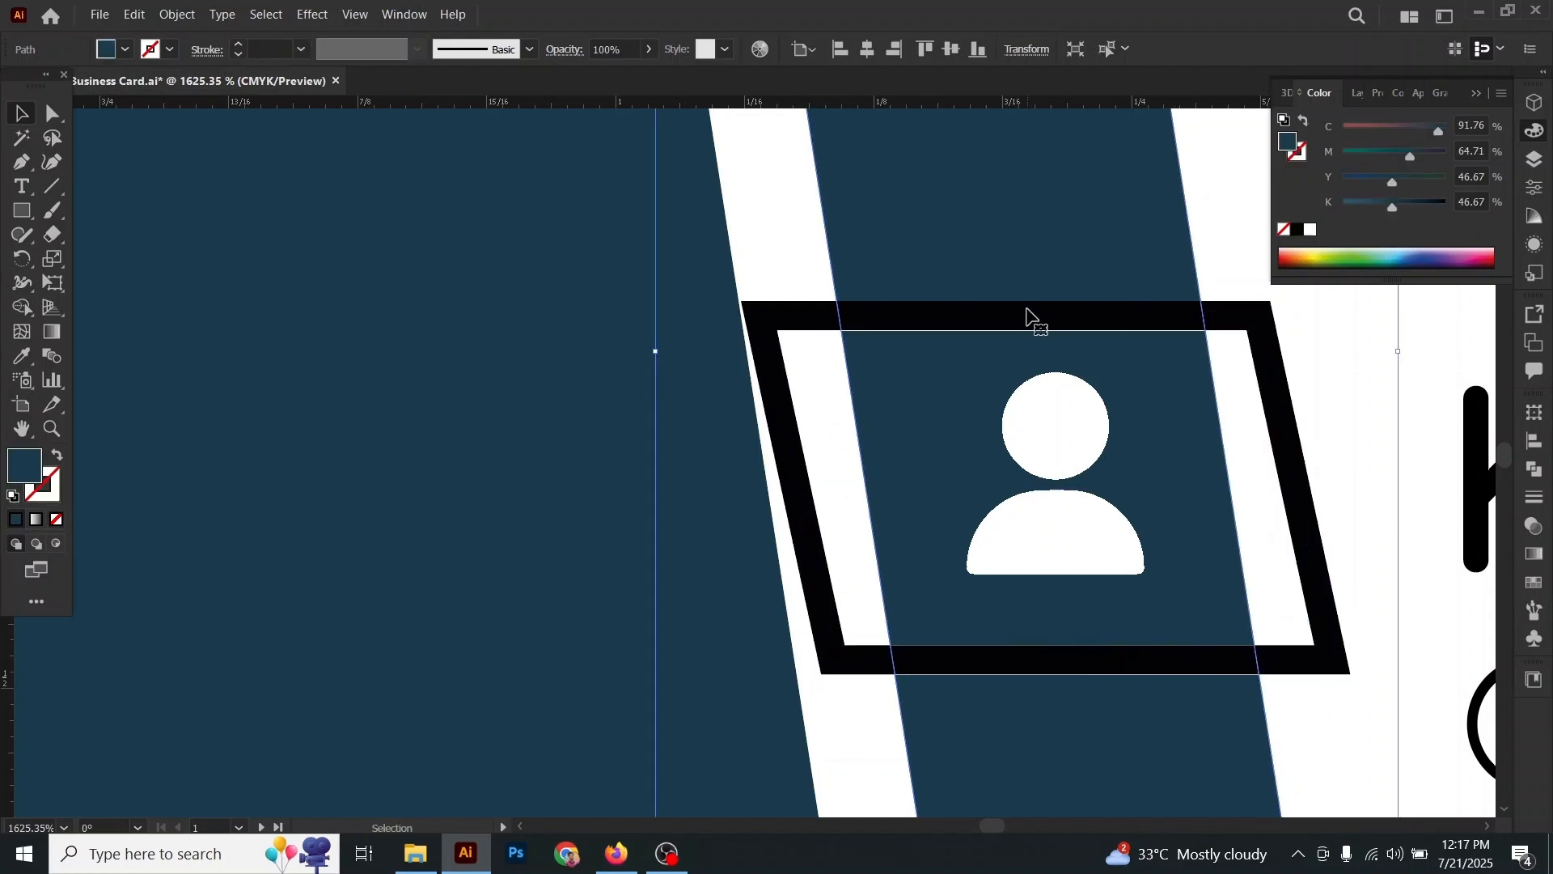
click(1248, 332)
click(1042, 318)
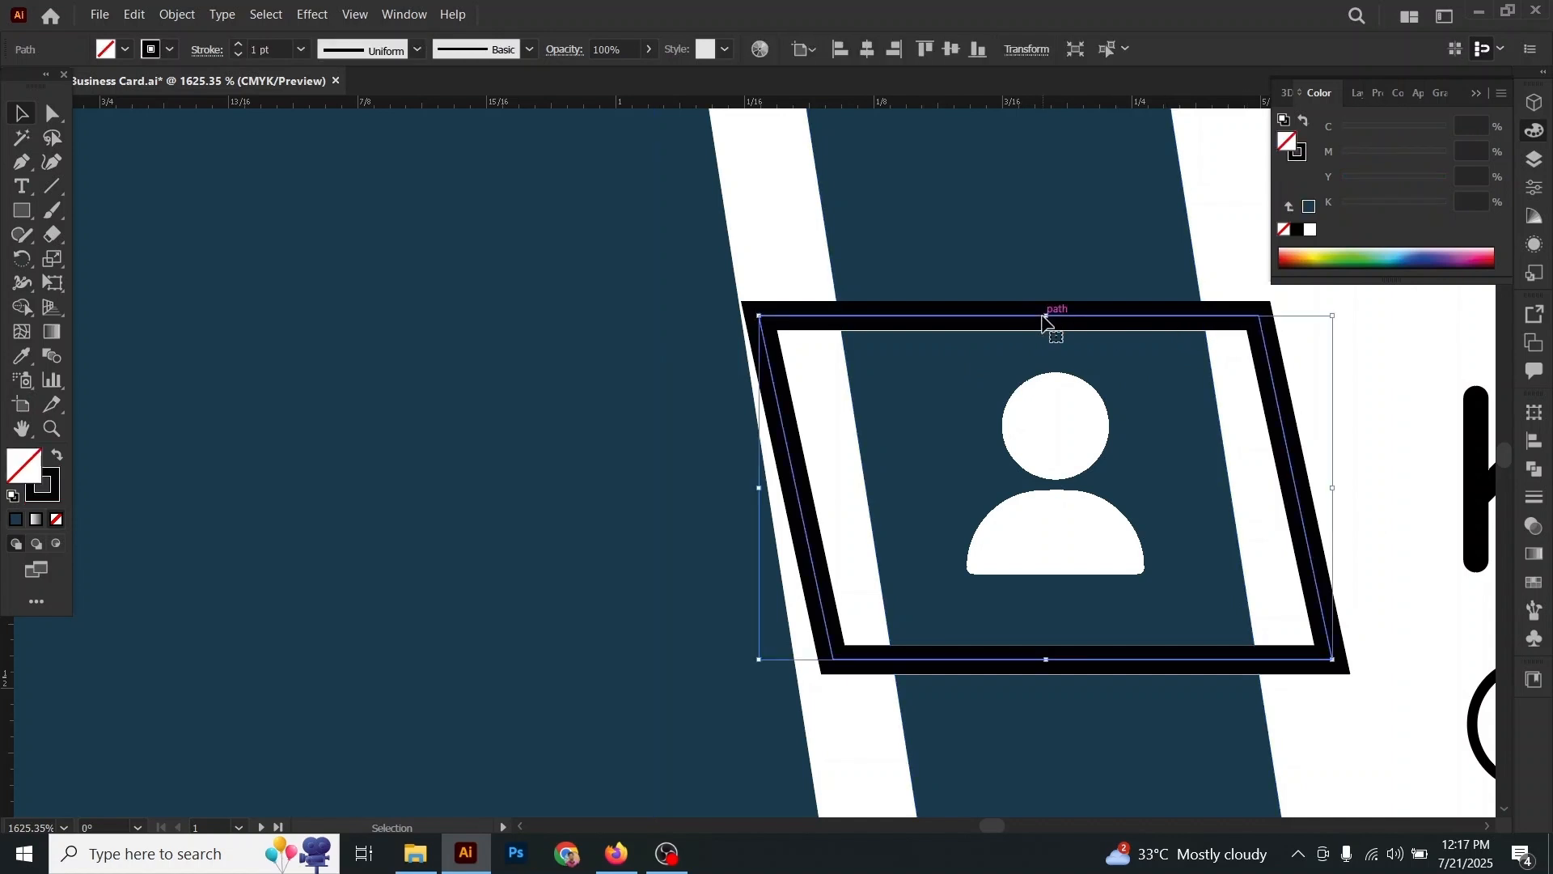
Step: Expand the frame's stroke into a filled shape and move it slightly upward around the person icon
click(177, 13)
click(205, 222)
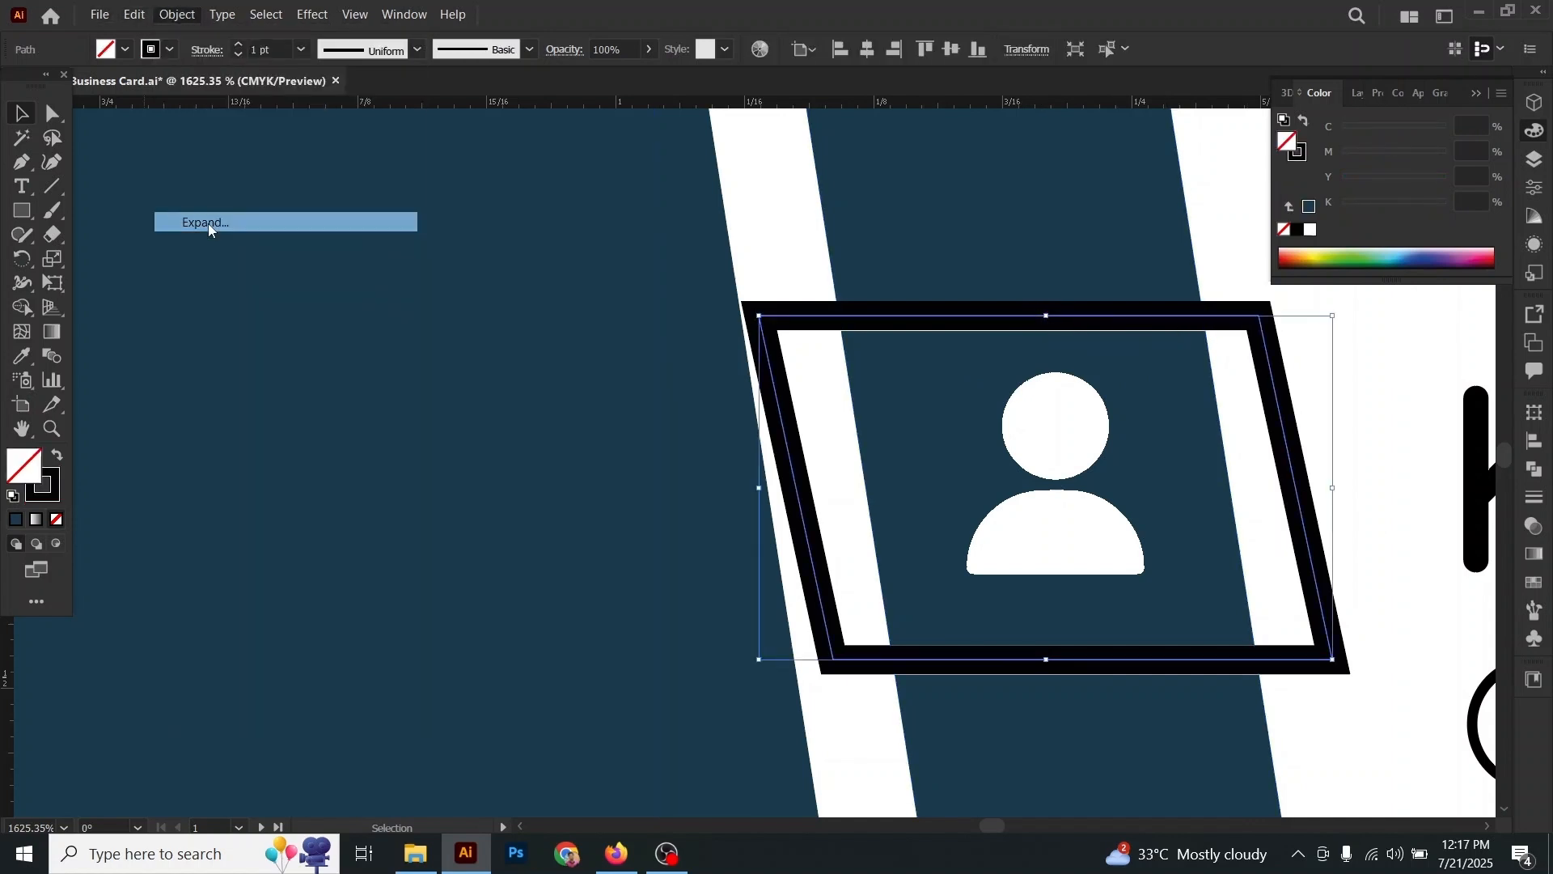
key(Return)
drag(1065, 322, 1043, 294)
click(1214, 255)
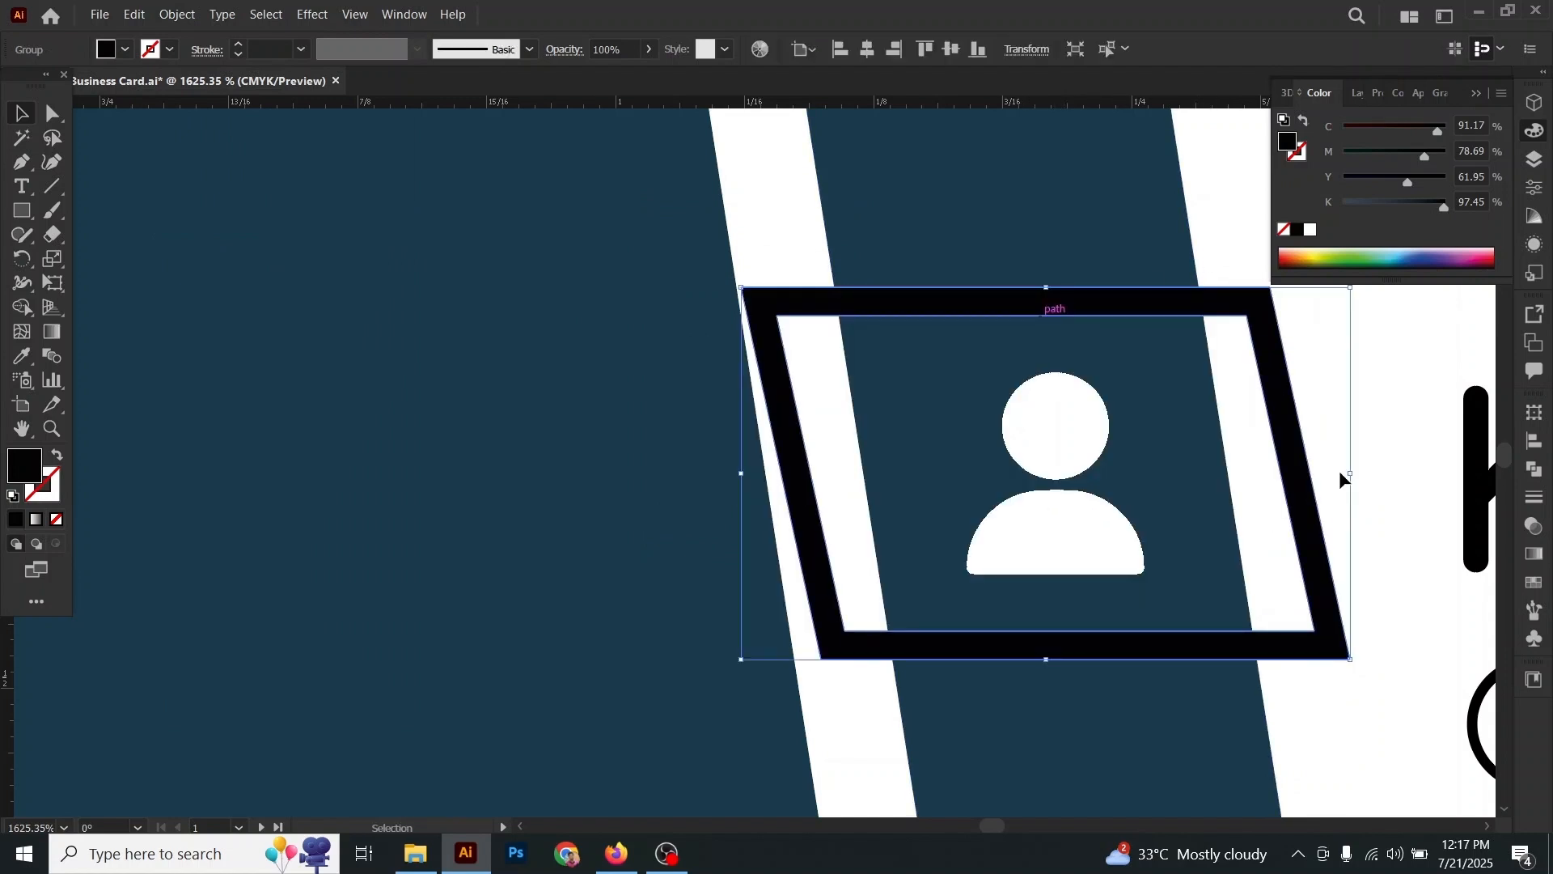
Step: Cut the frame out of the navy stripe with the Shape Builder tool, leaving gaps above and below the person icon
shift+click(1139, 373)
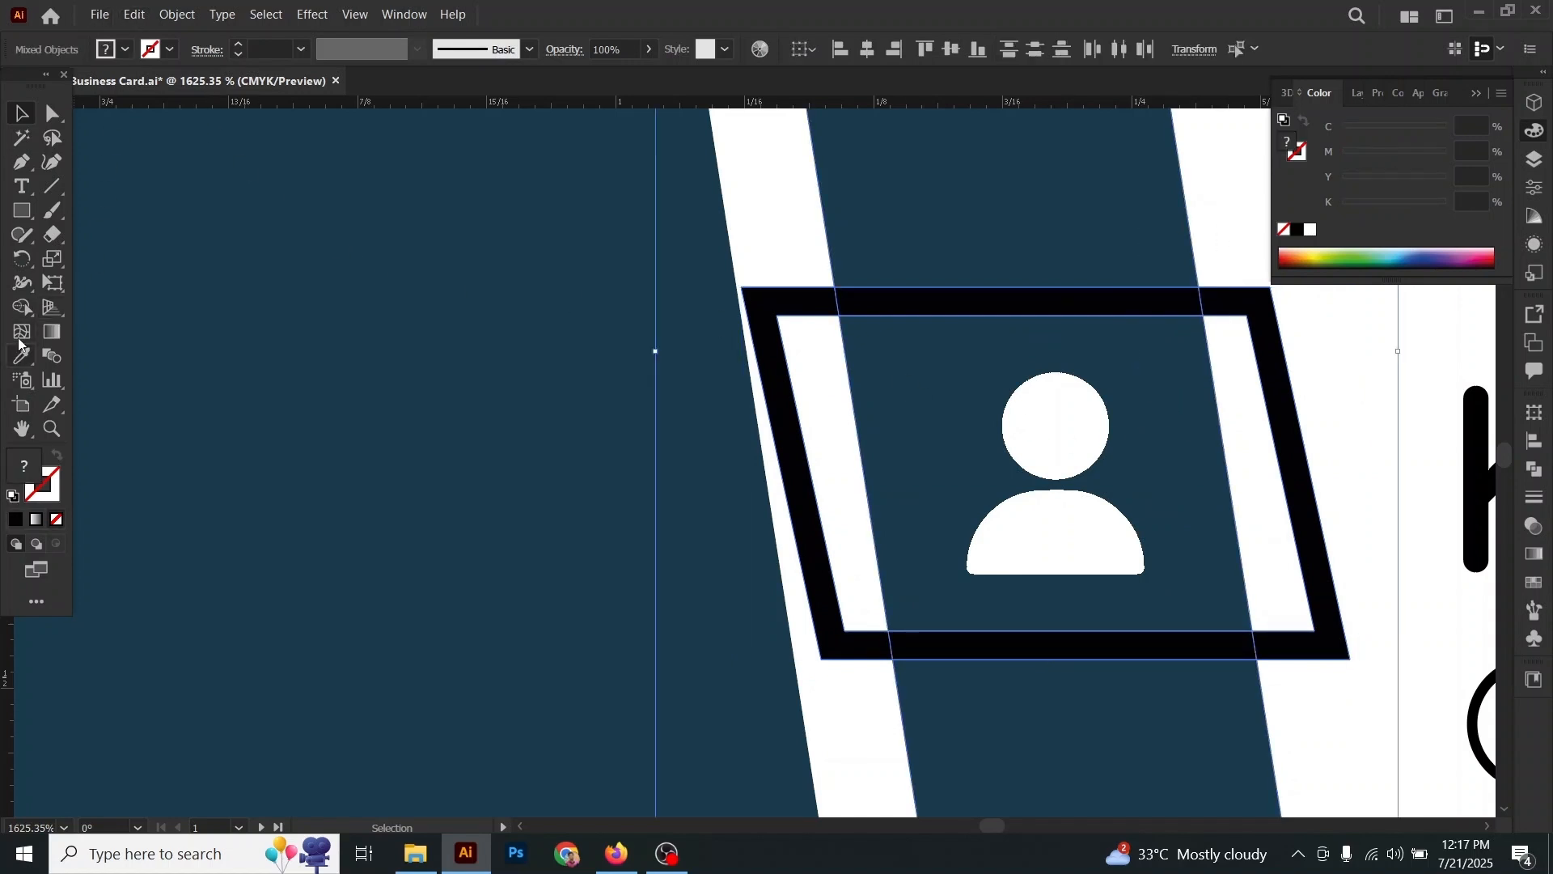
click(21, 310)
alt+click(822, 305)
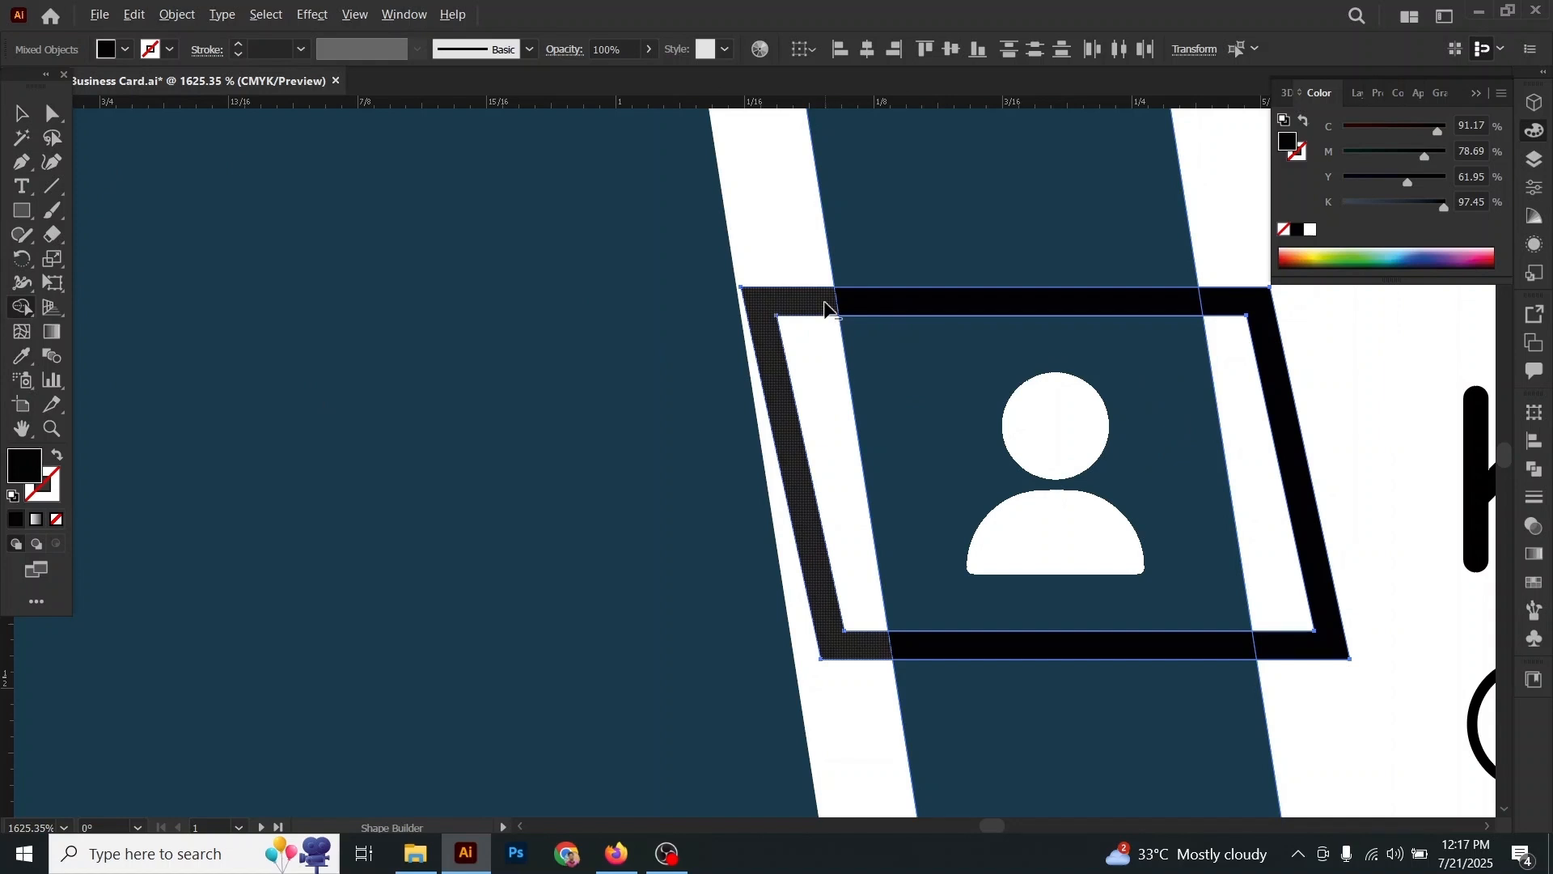
alt+click(895, 312)
alt+click(1270, 316)
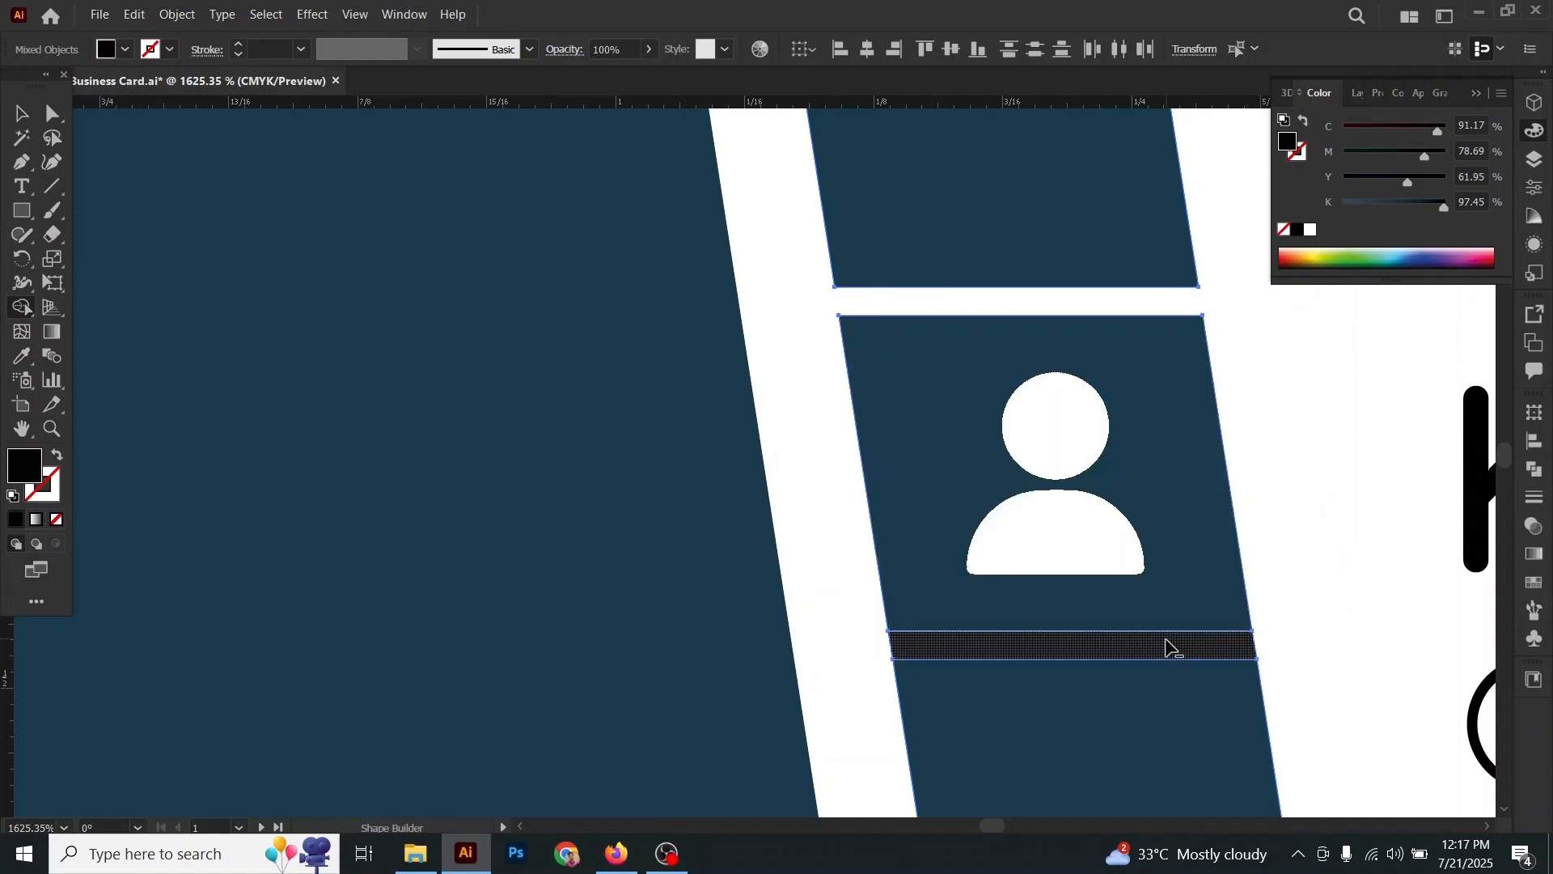
alt+click(1168, 645)
key(v)
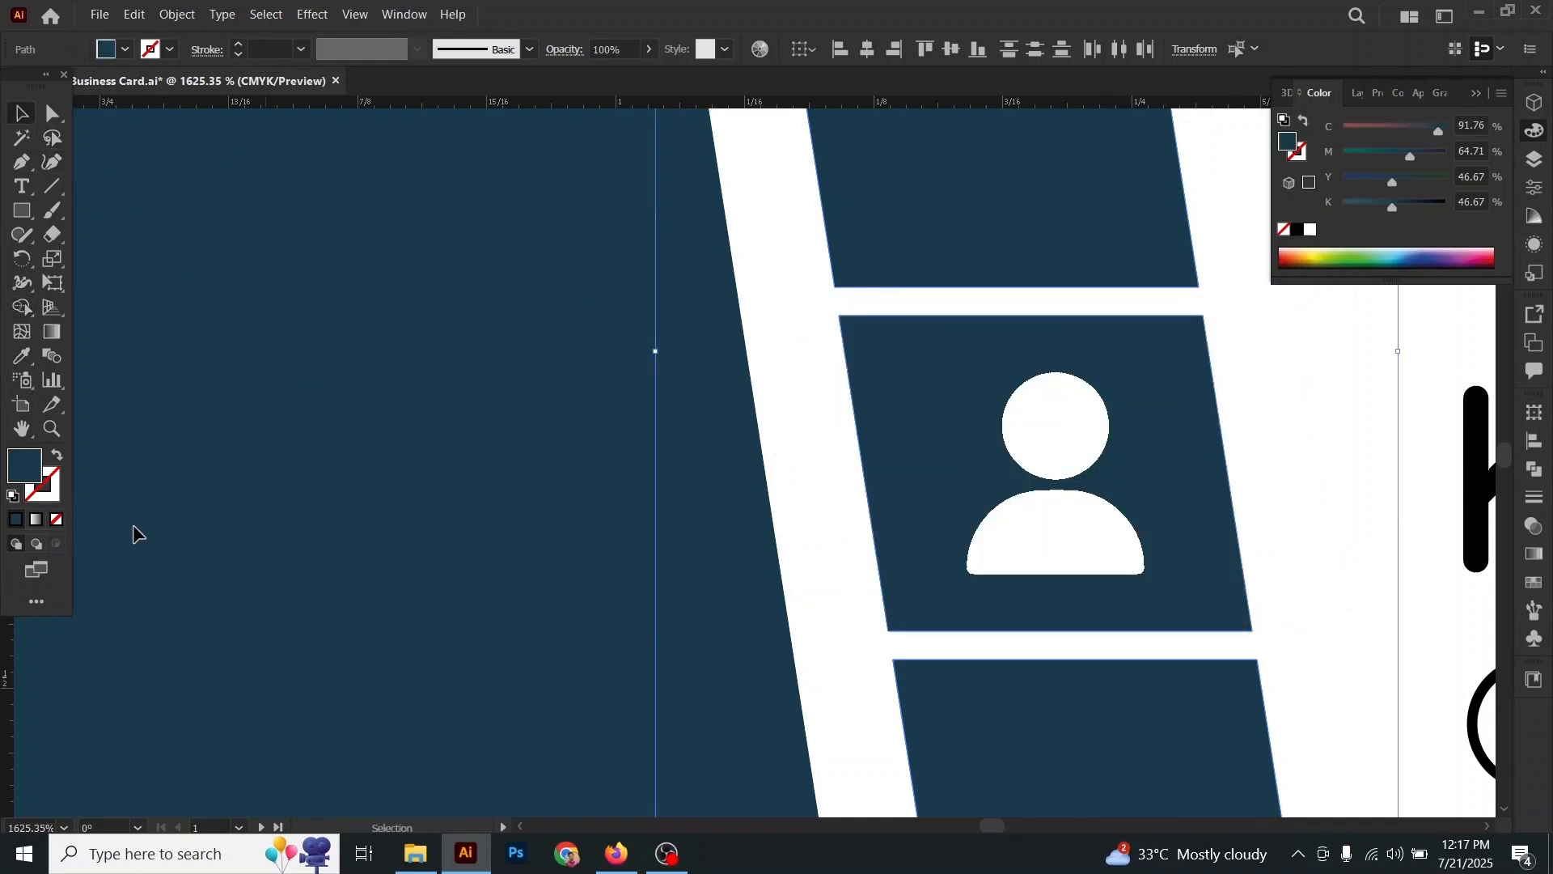
Step: Recolour the navy cell behind the person icon by sampling the teal of the phone icon's cell
click(52, 429)
drag(1157, 668, 920, 387)
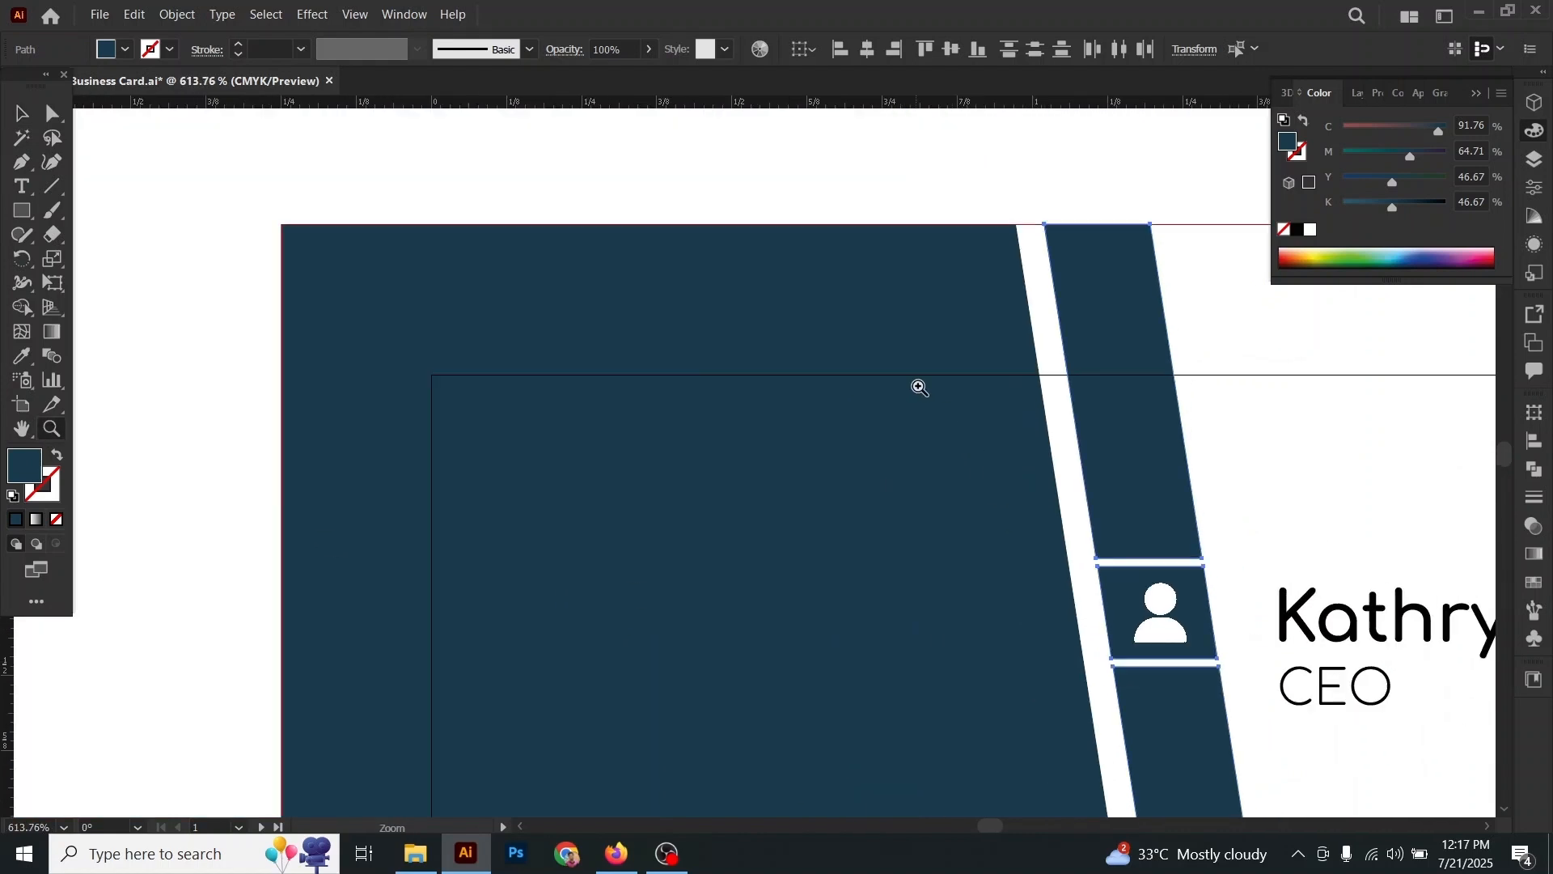
drag(1258, 746, 879, 275)
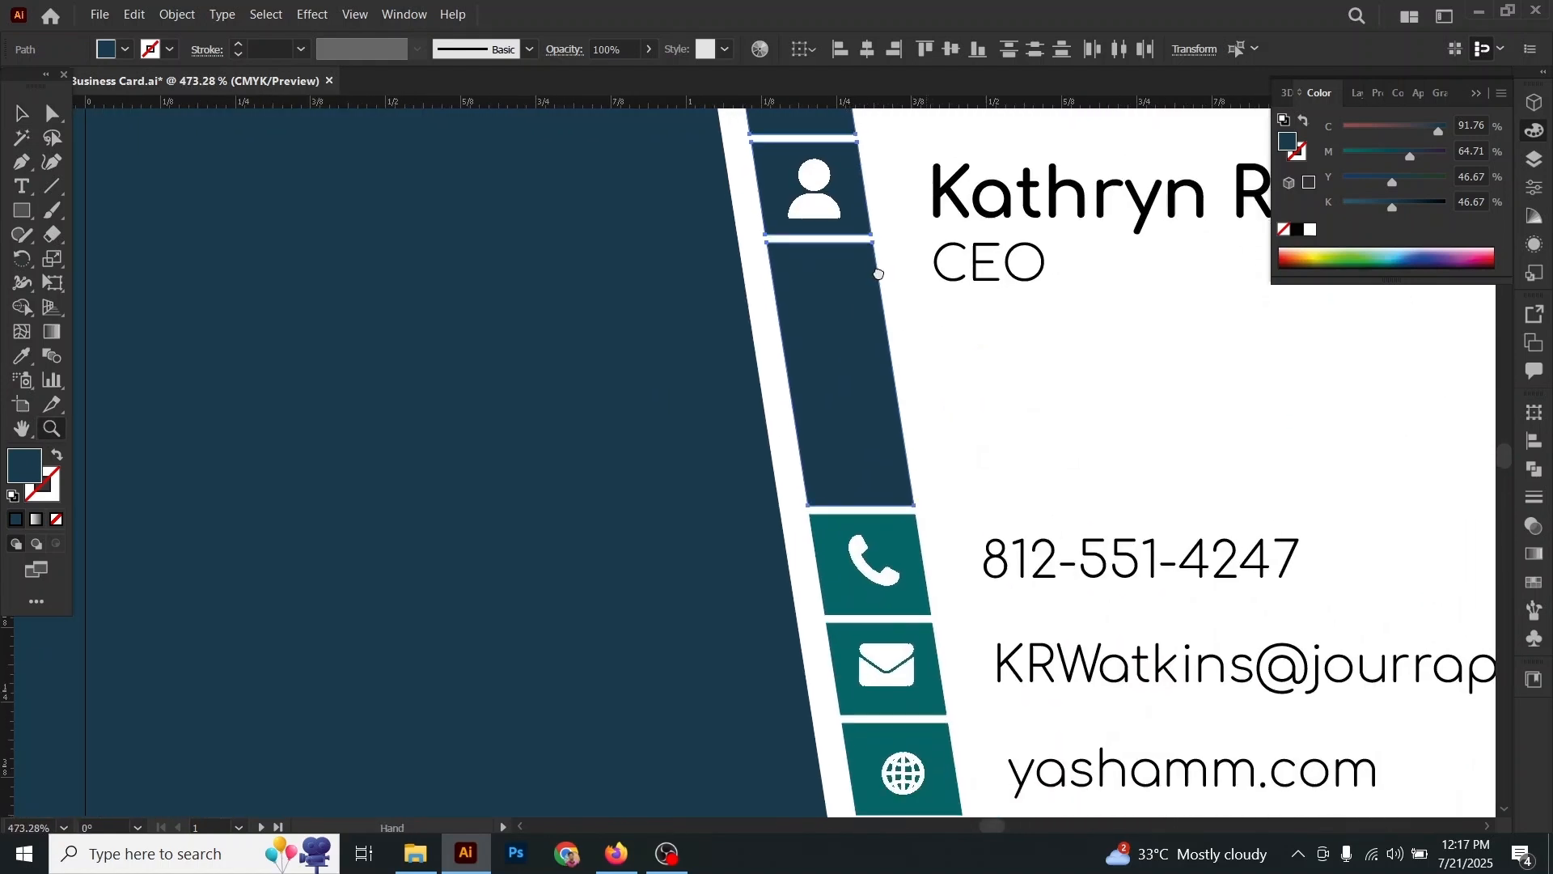
drag(1008, 461, 930, 440)
click(23, 115)
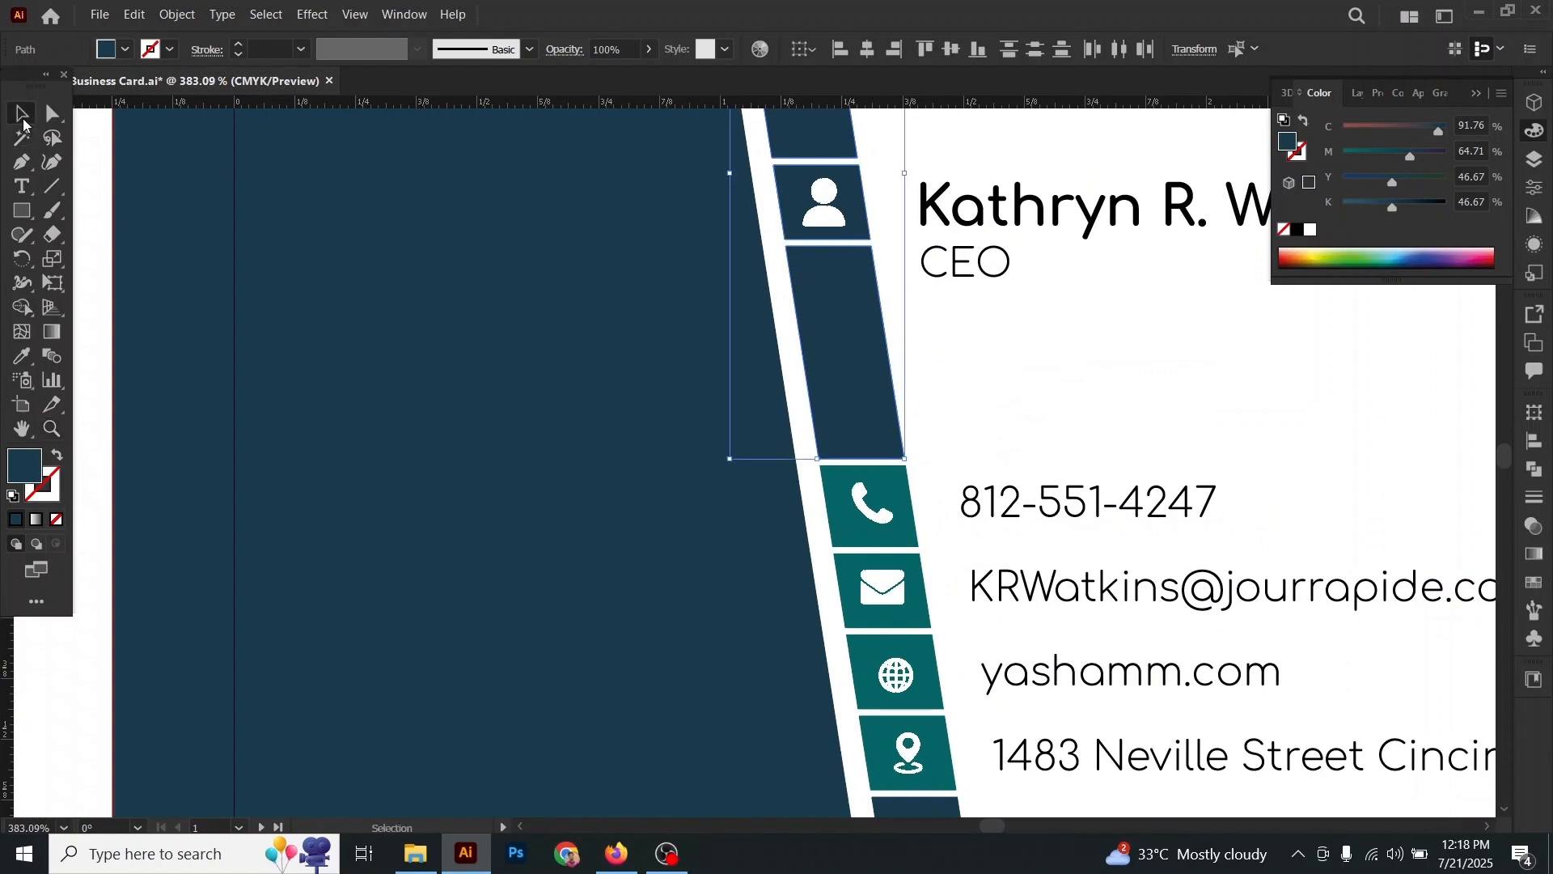
click(903, 256)
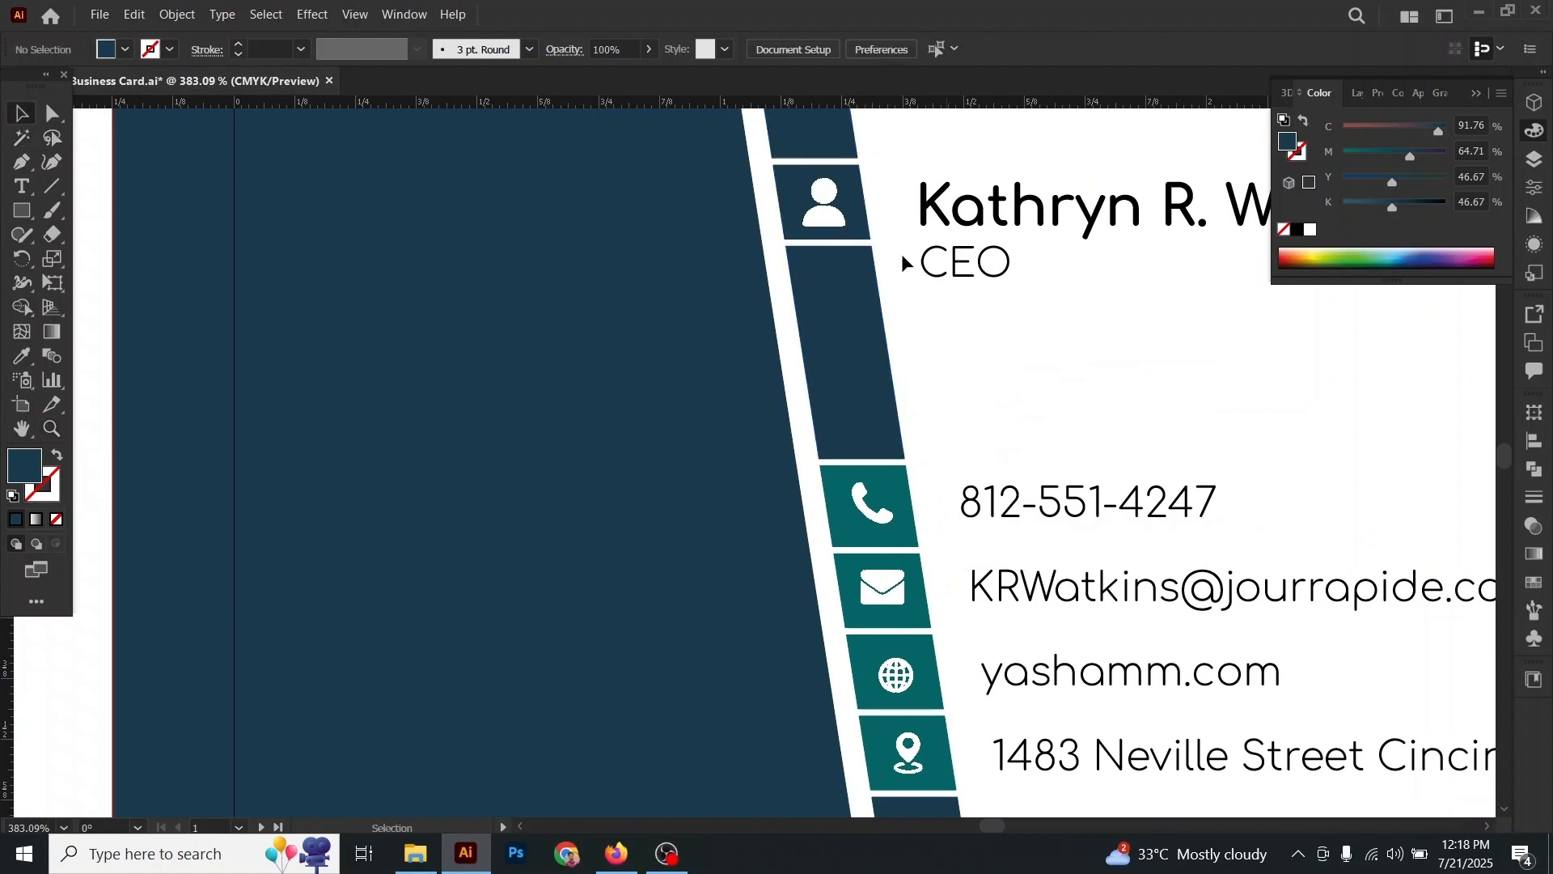
click(858, 209)
click(29, 361)
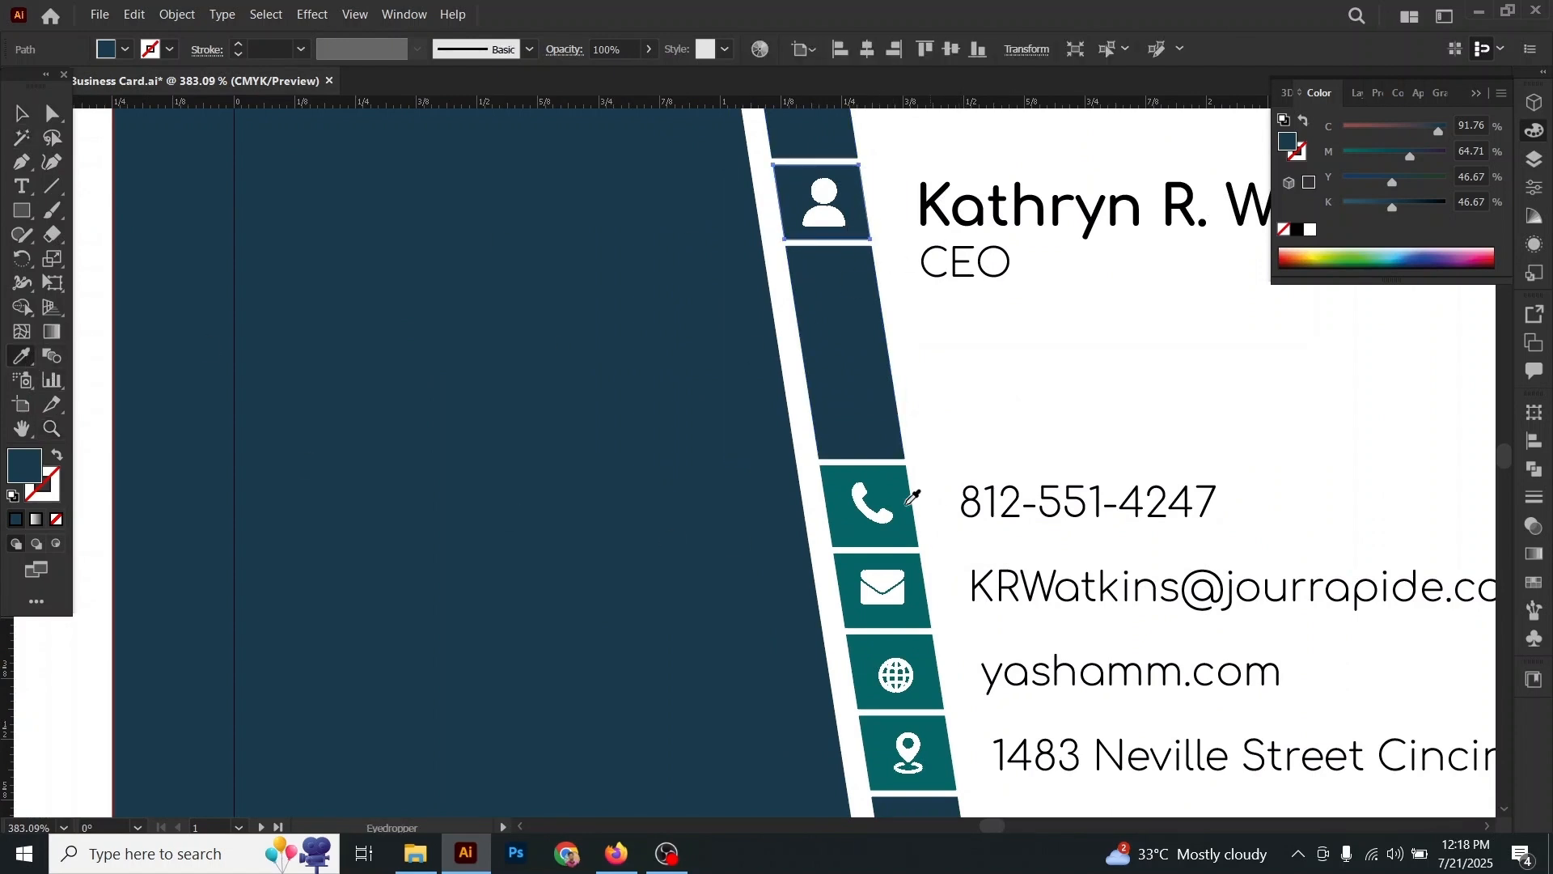
click(908, 502)
click(22, 114)
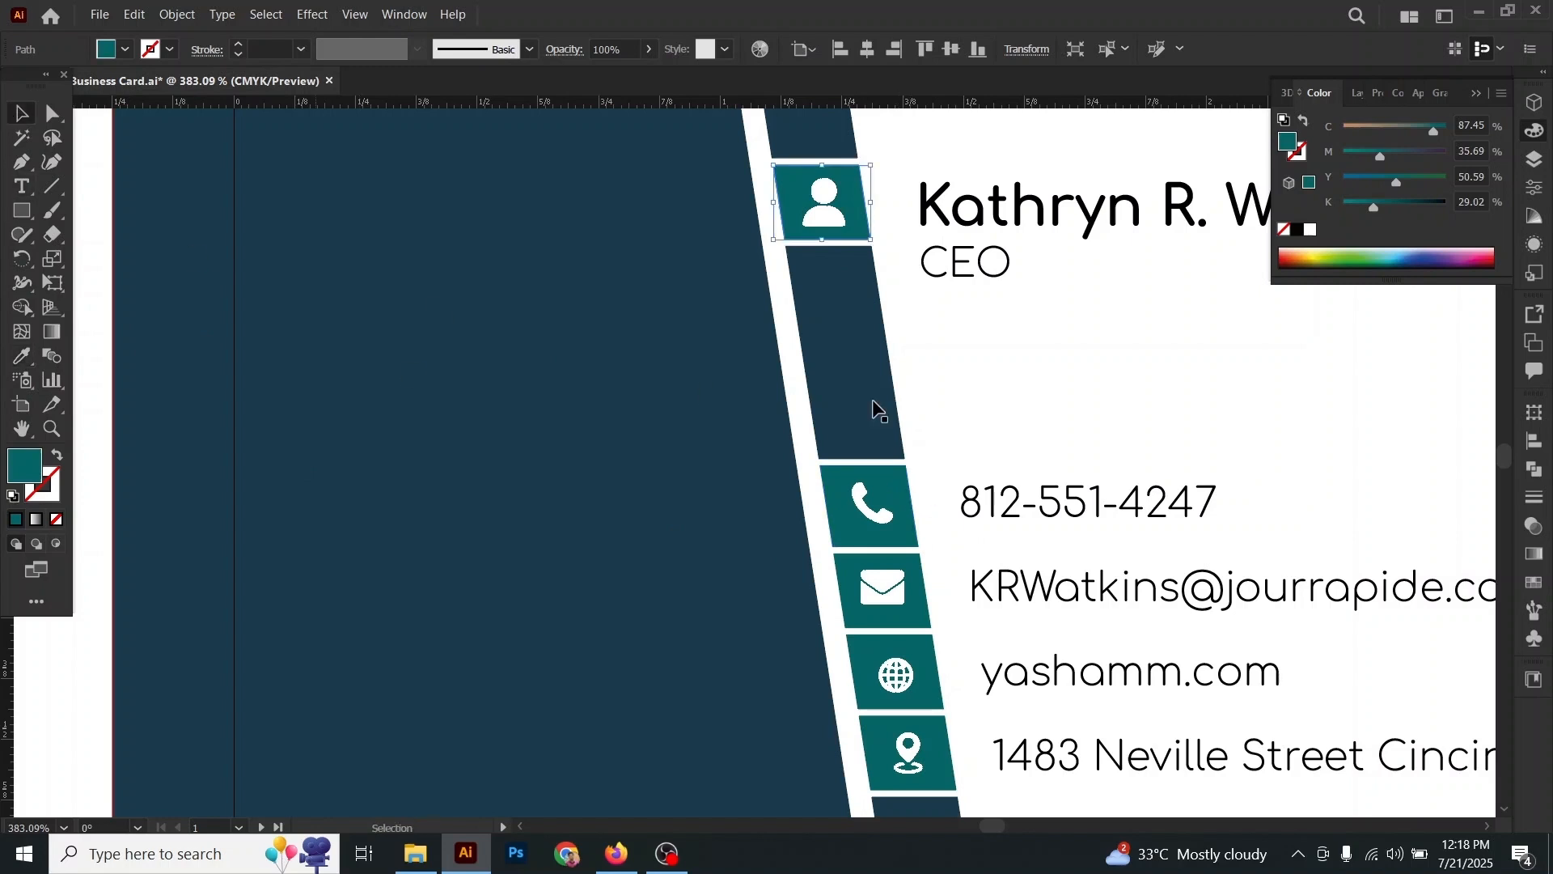
click(1052, 431)
Step: Copy the navy logo group with its company name and address from beside the front card
click(53, 434)
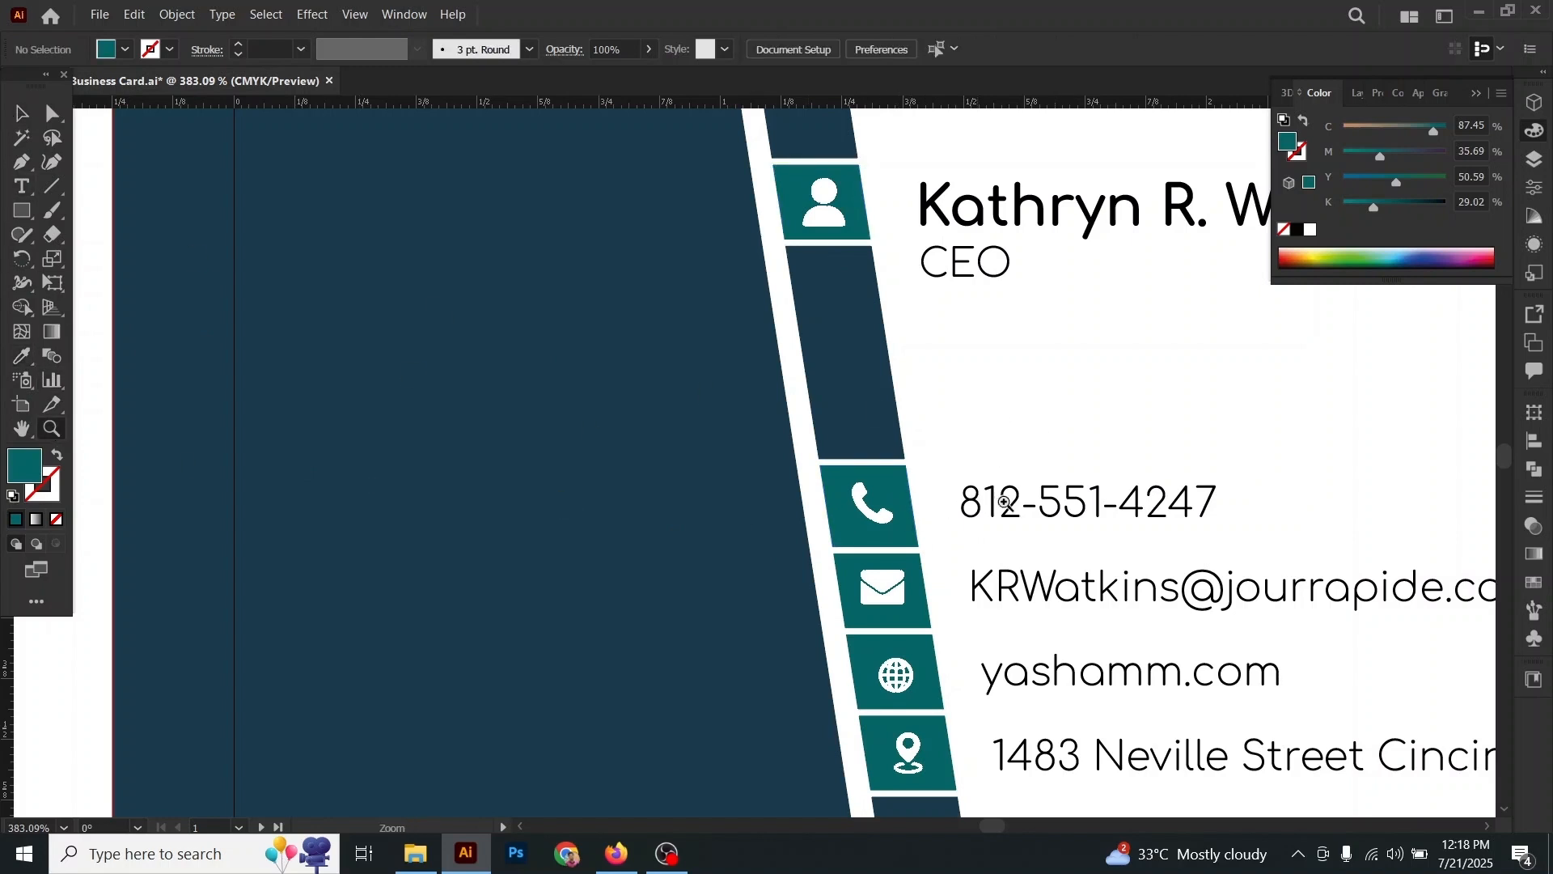
drag(1006, 501, 908, 495)
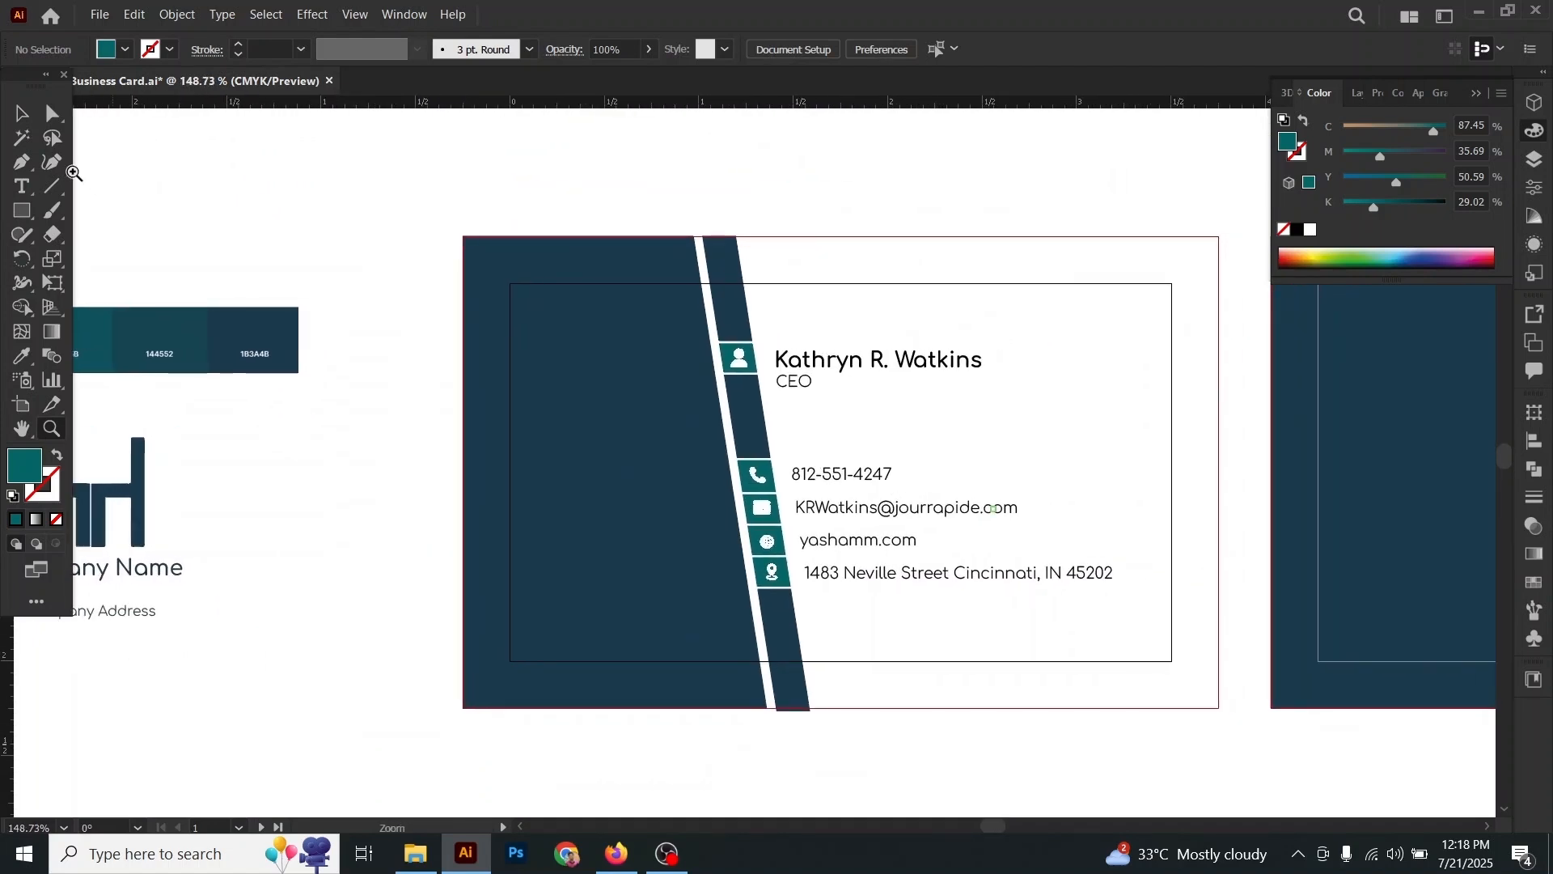
drag(510, 454, 492, 442)
mouse_move(865, 491)
mouse_down()
mouse_move(774, 475)
mouse_move(879, 475)
mouse_up()
click(33, 116)
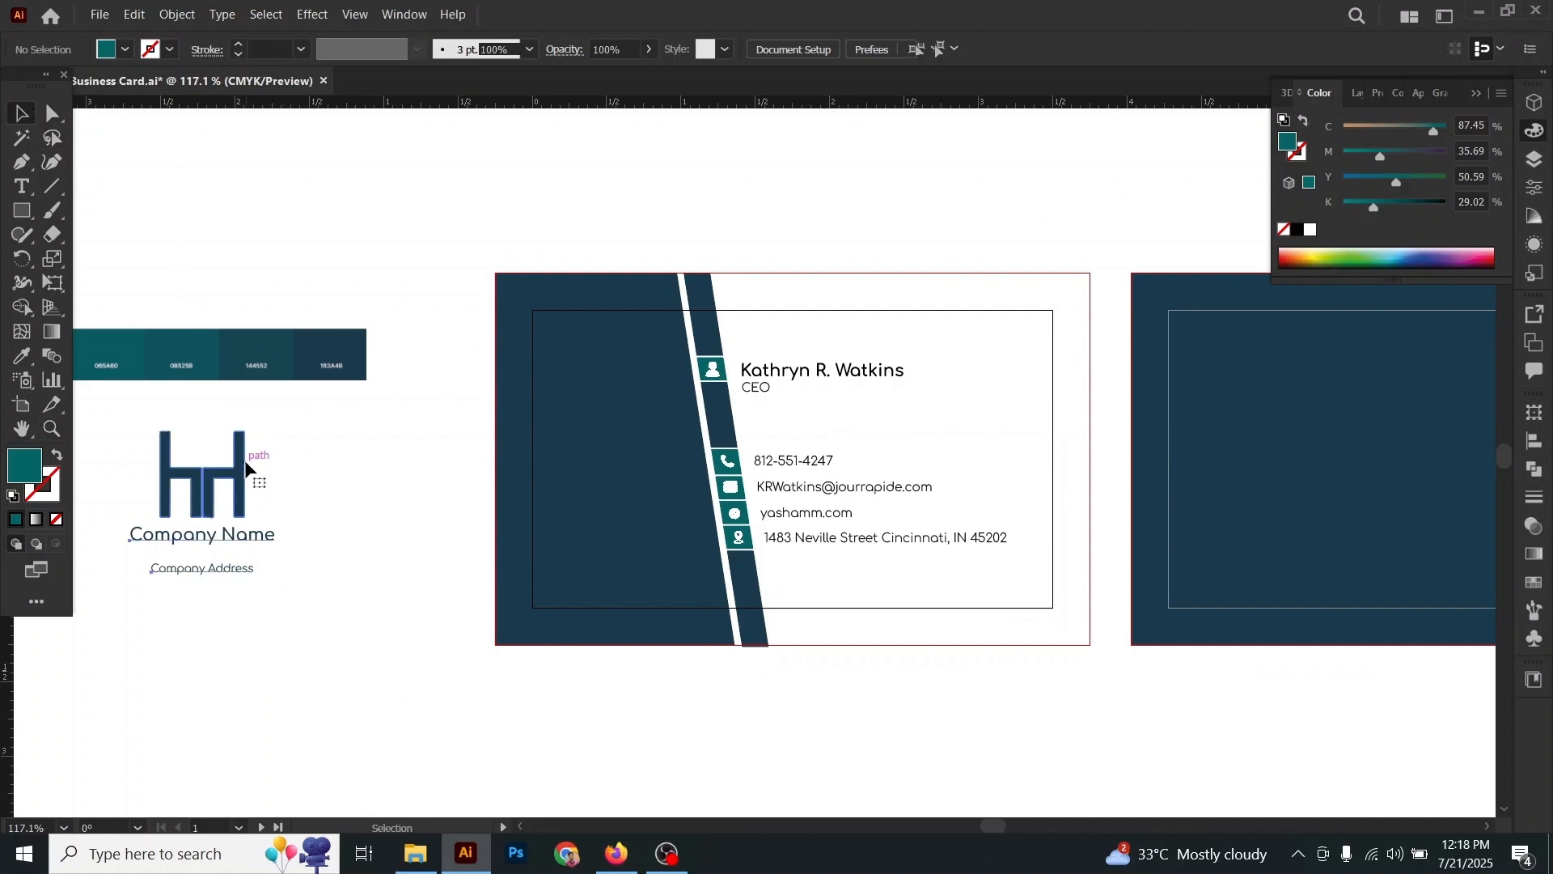
click(220, 498)
right_click(221, 500)
click(171, 480)
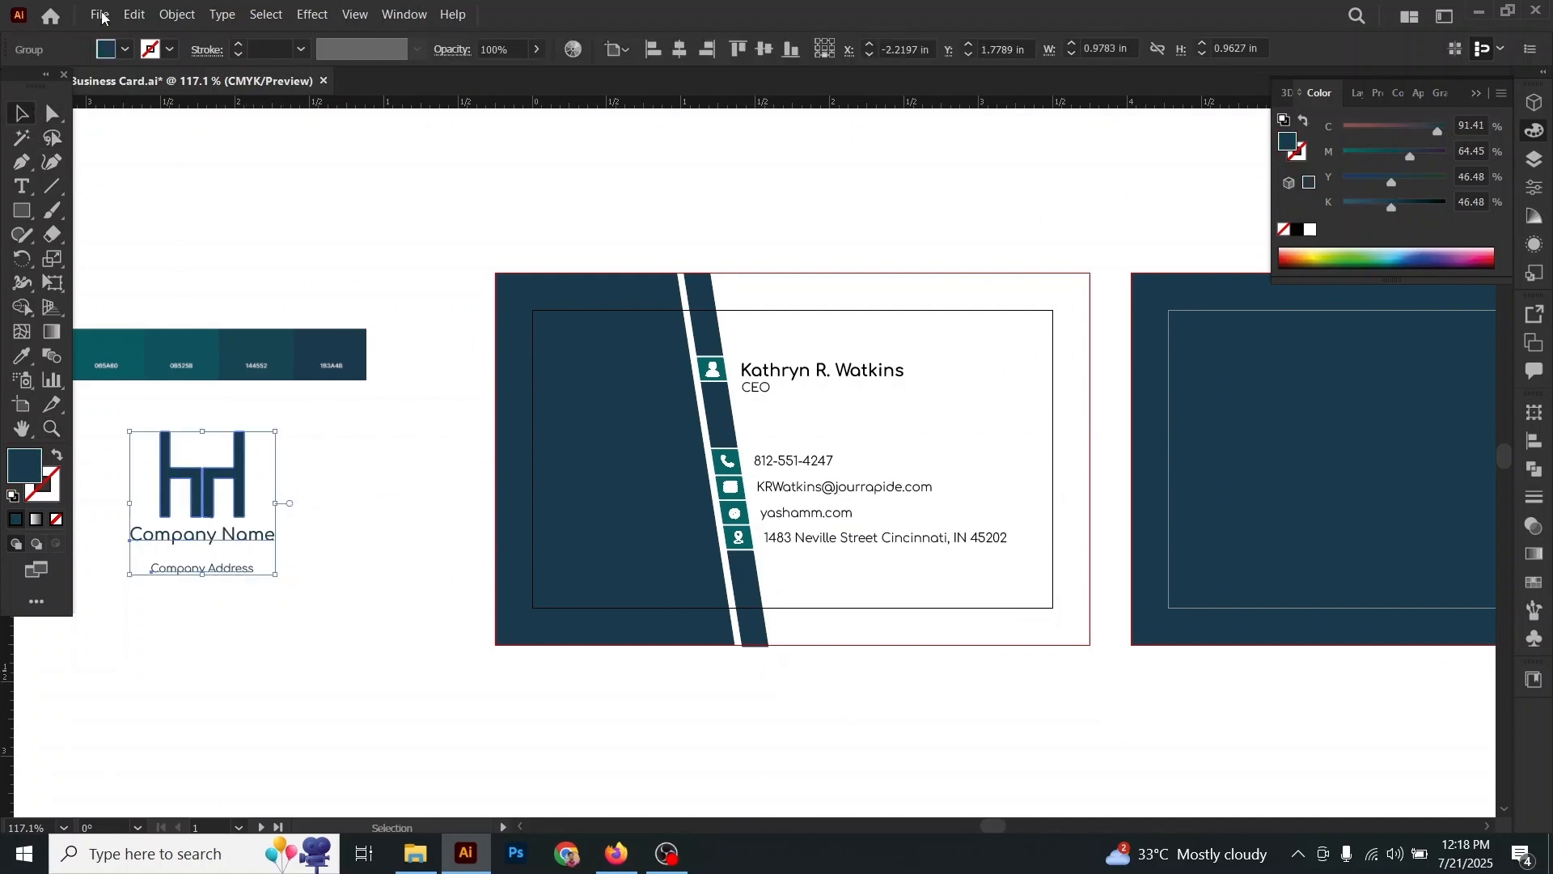
click(134, 15)
click(176, 107)
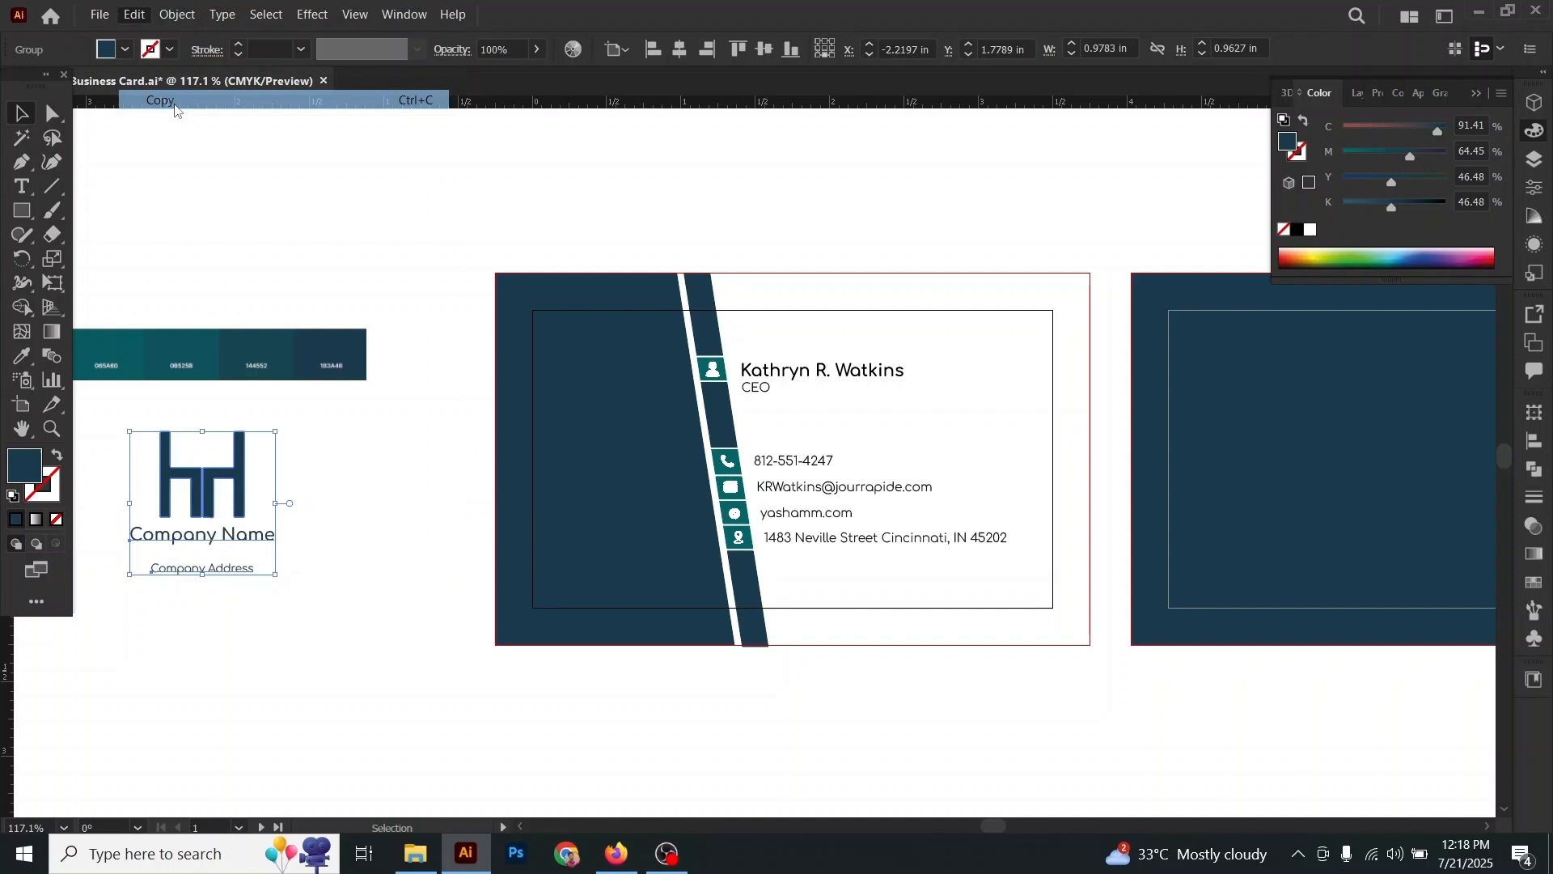
Step: Paste the logo group, move it onto the navy back card and fill it with white
click(1299, 428)
right_click(1297, 427)
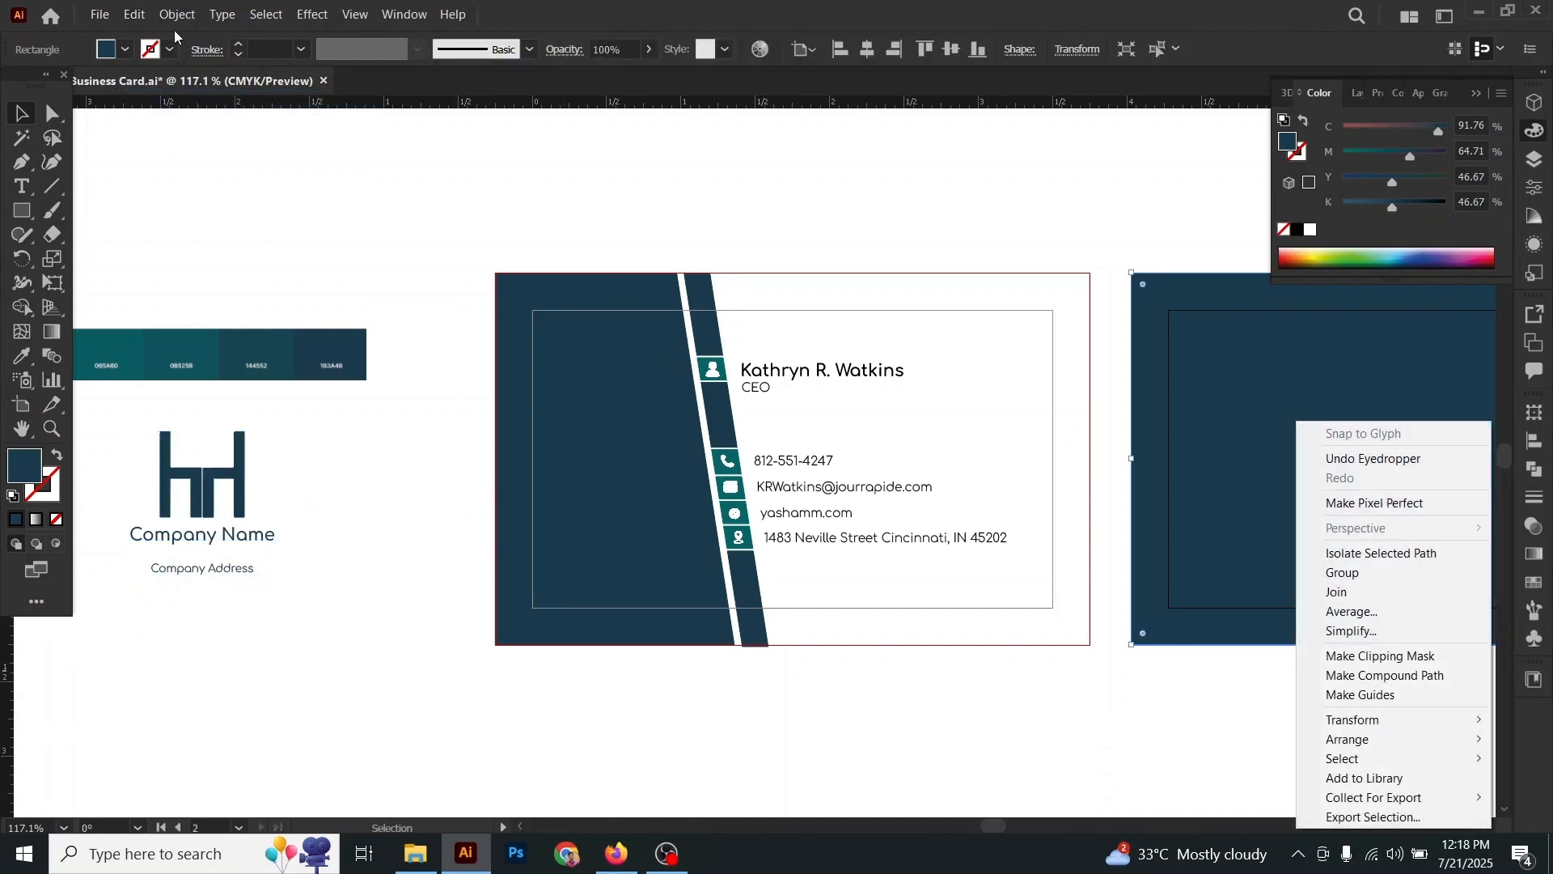
click(1302, 347)
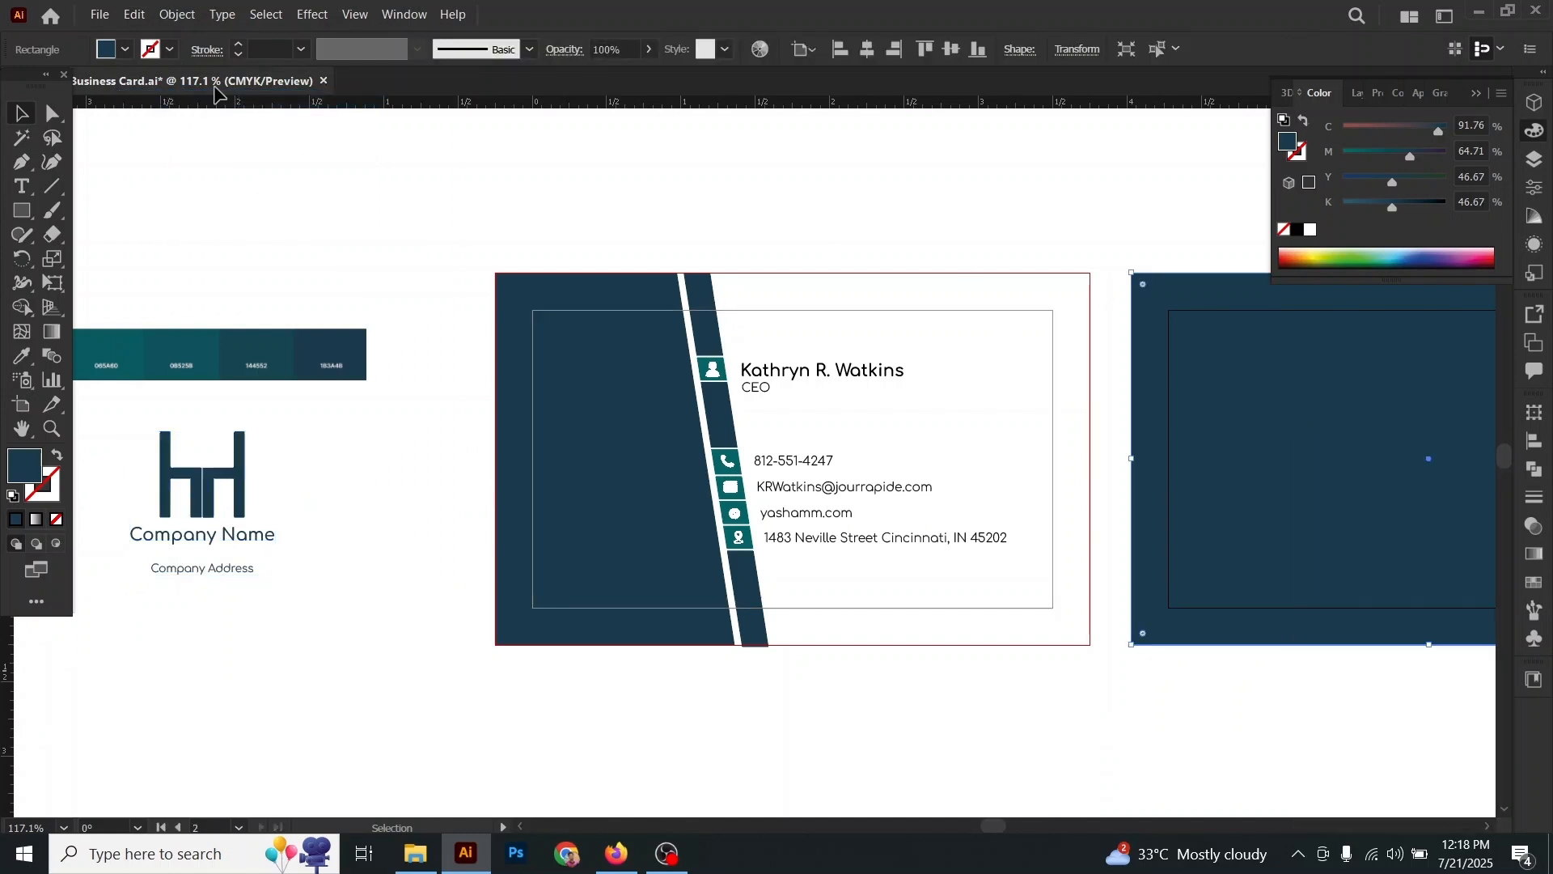
click(136, 14)
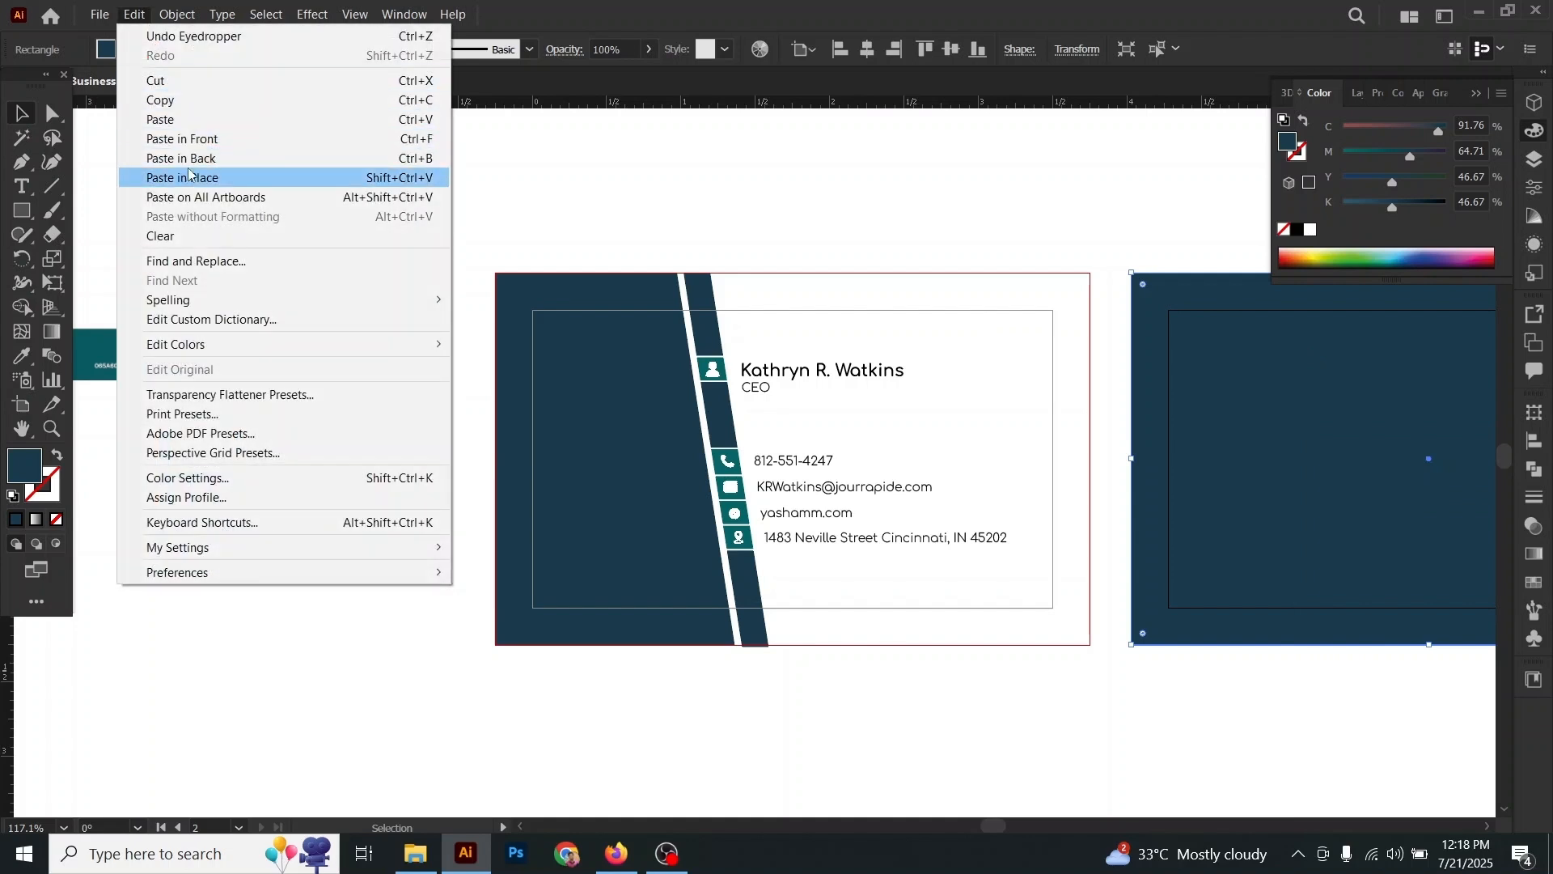
click(154, 114)
drag(741, 440, 1375, 421)
click(125, 50)
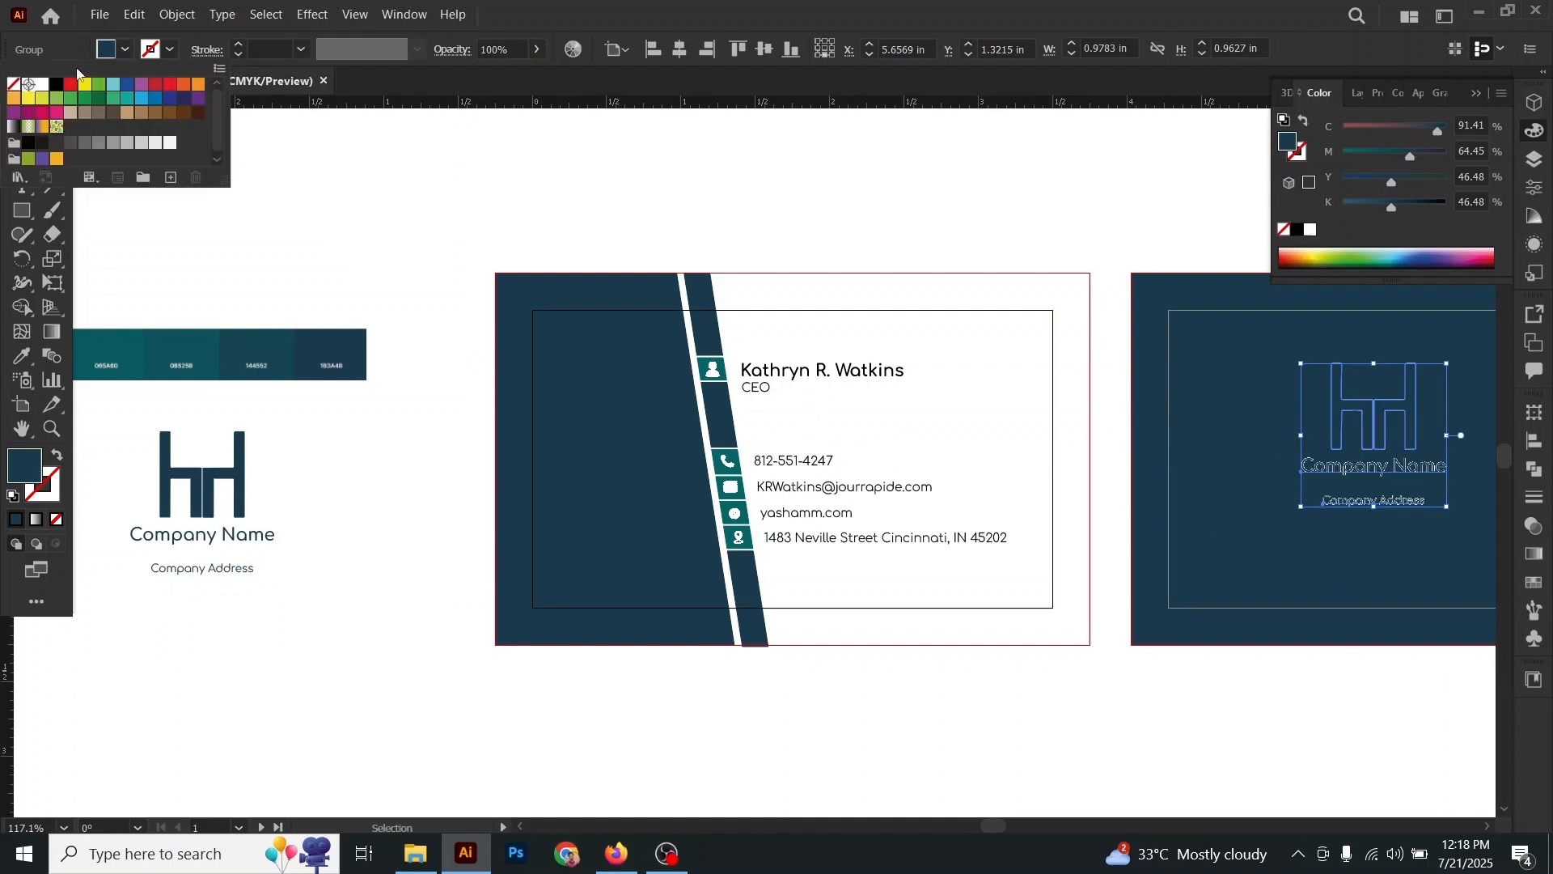
click(44, 86)
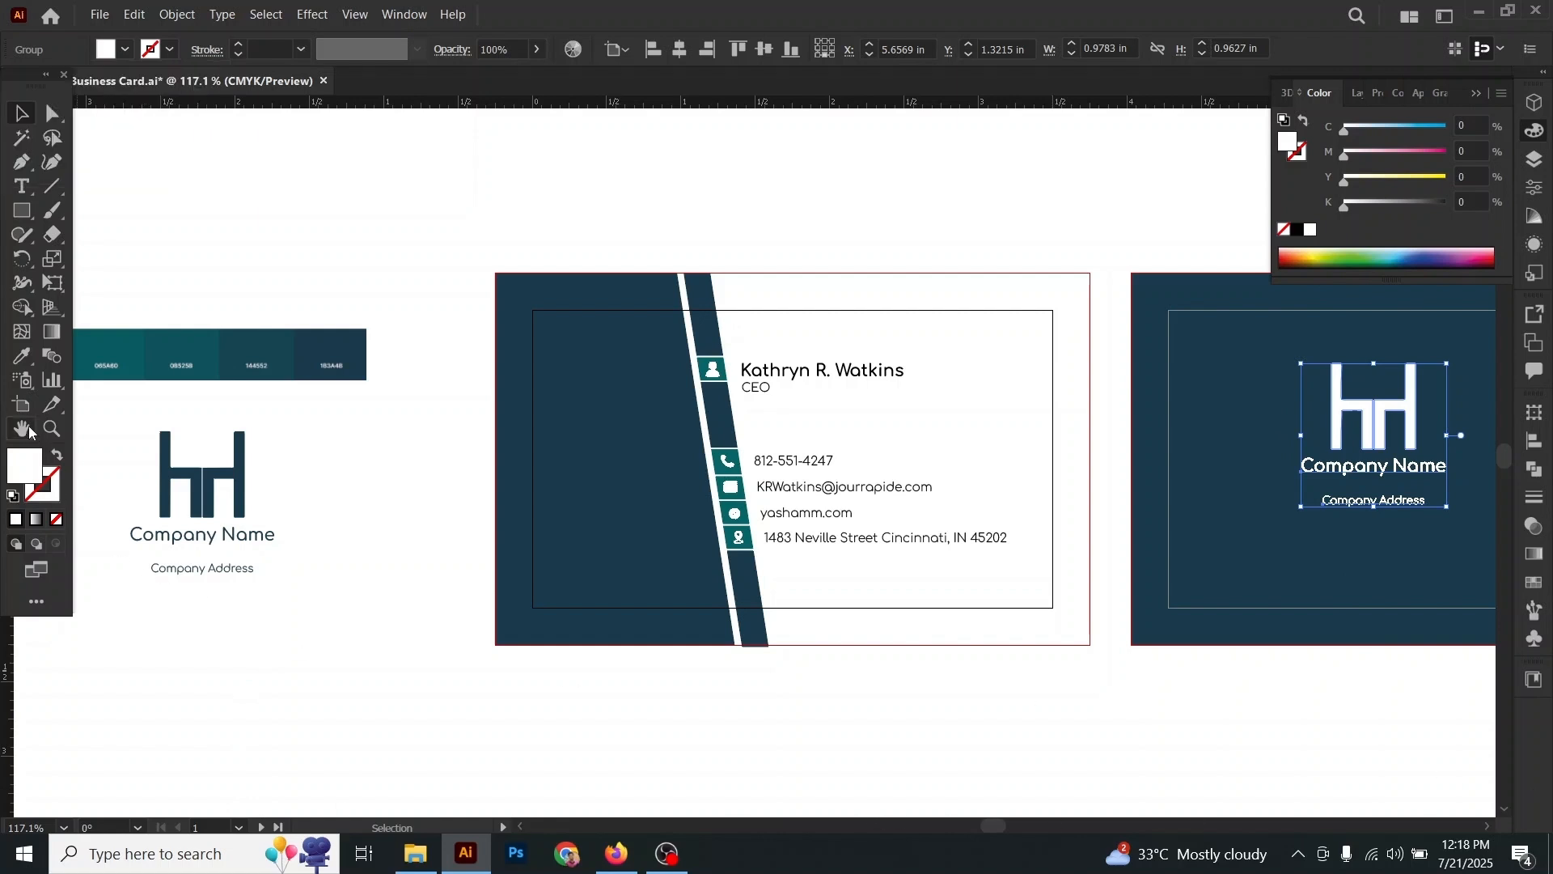
drag(1281, 752, 795, 704)
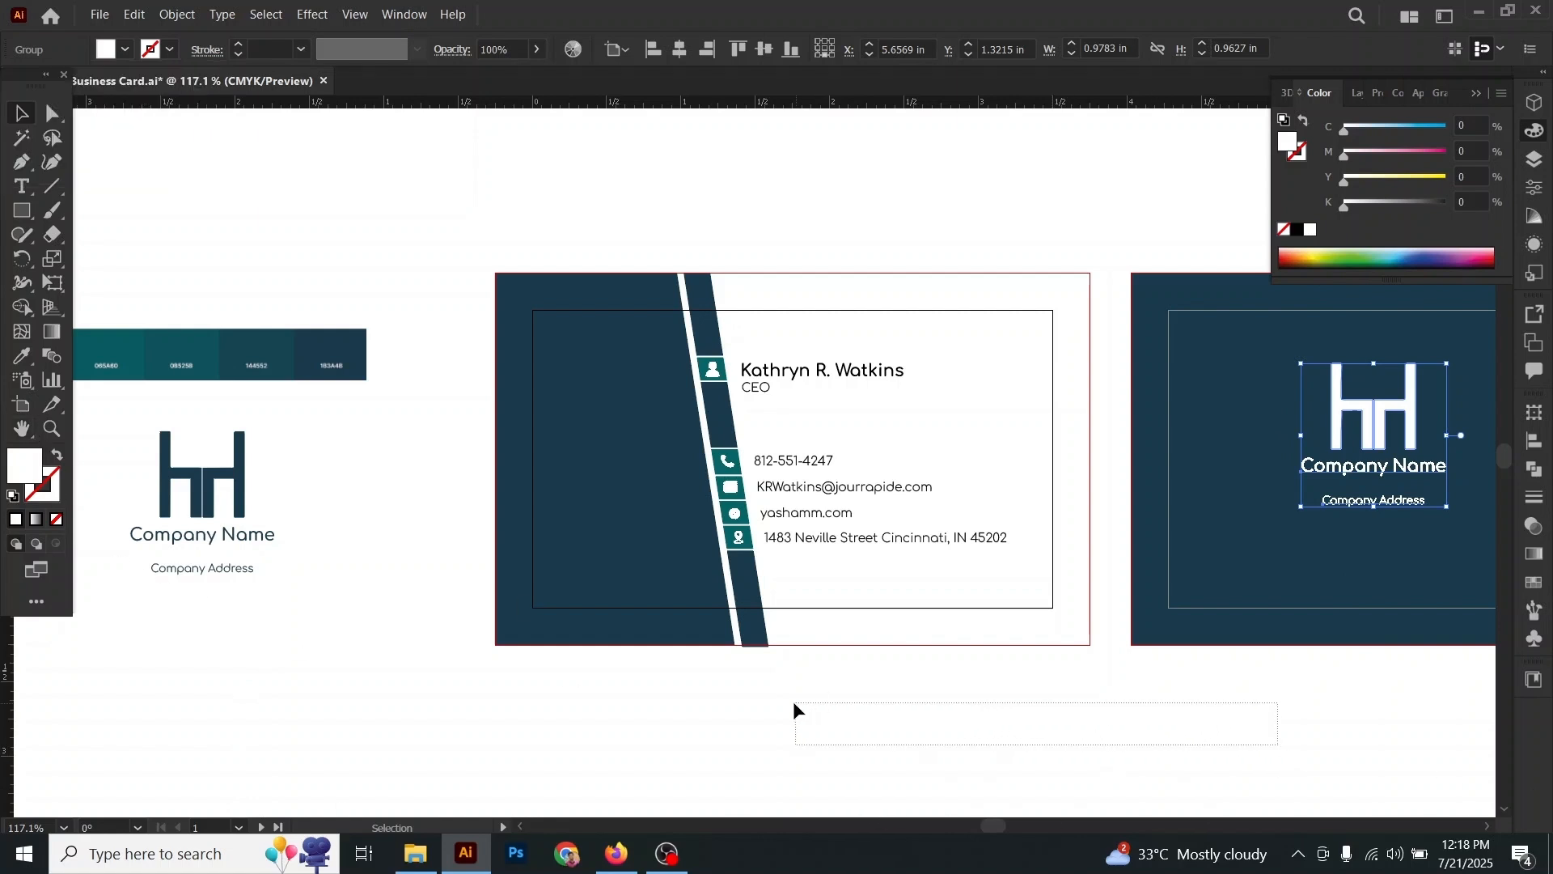
Step: Centre the white logo group horizontally and vertically on the back card
click(21, 429)
drag(918, 682, 905, 682)
drag(734, 680, 755, 687)
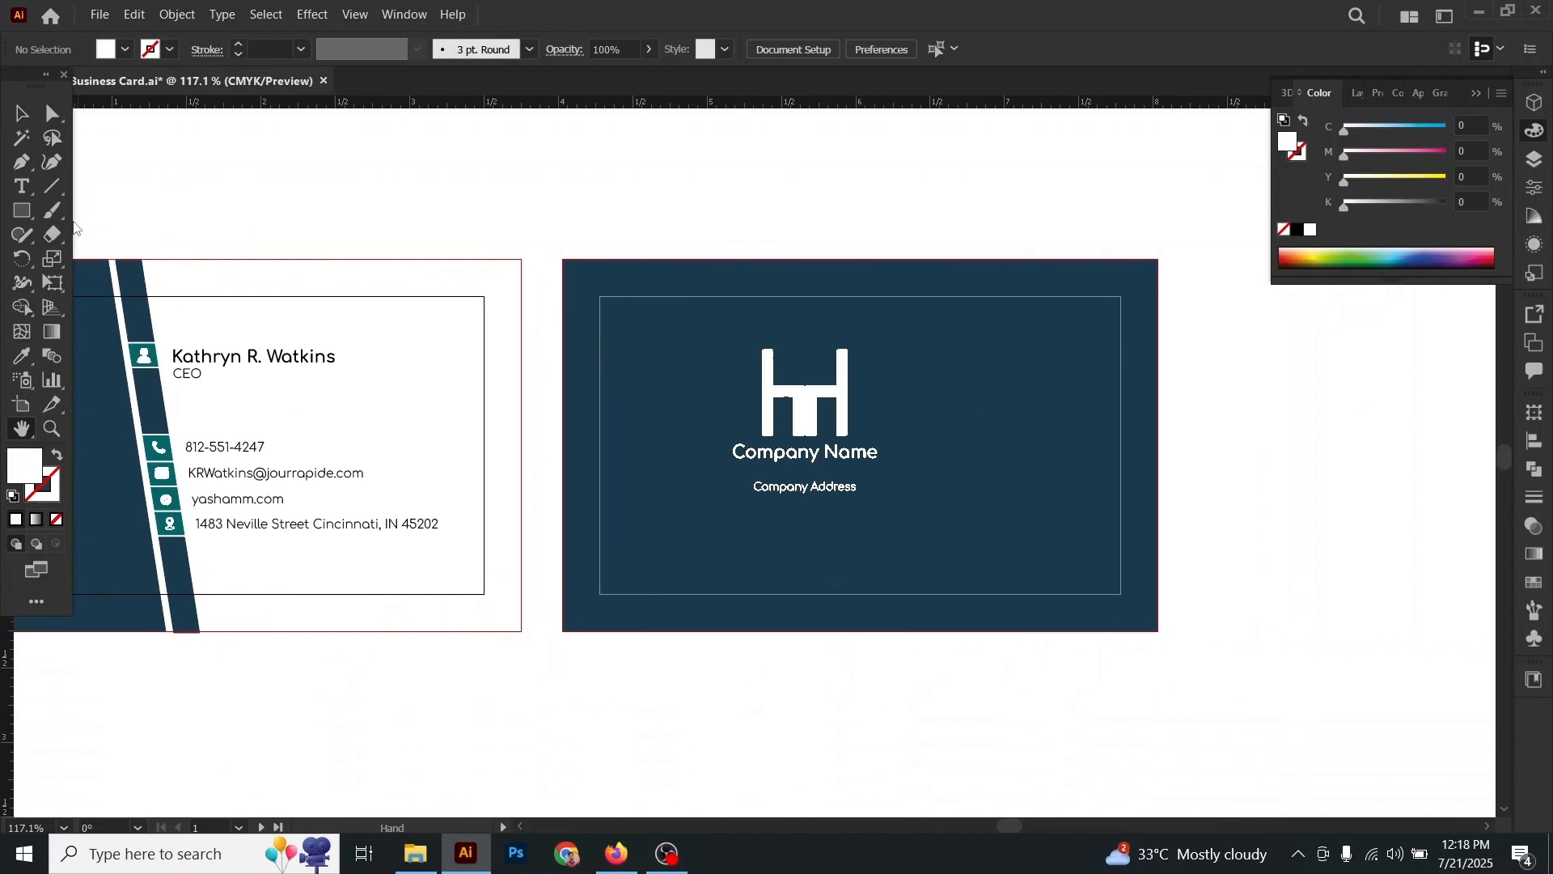
key(v)
click(813, 407)
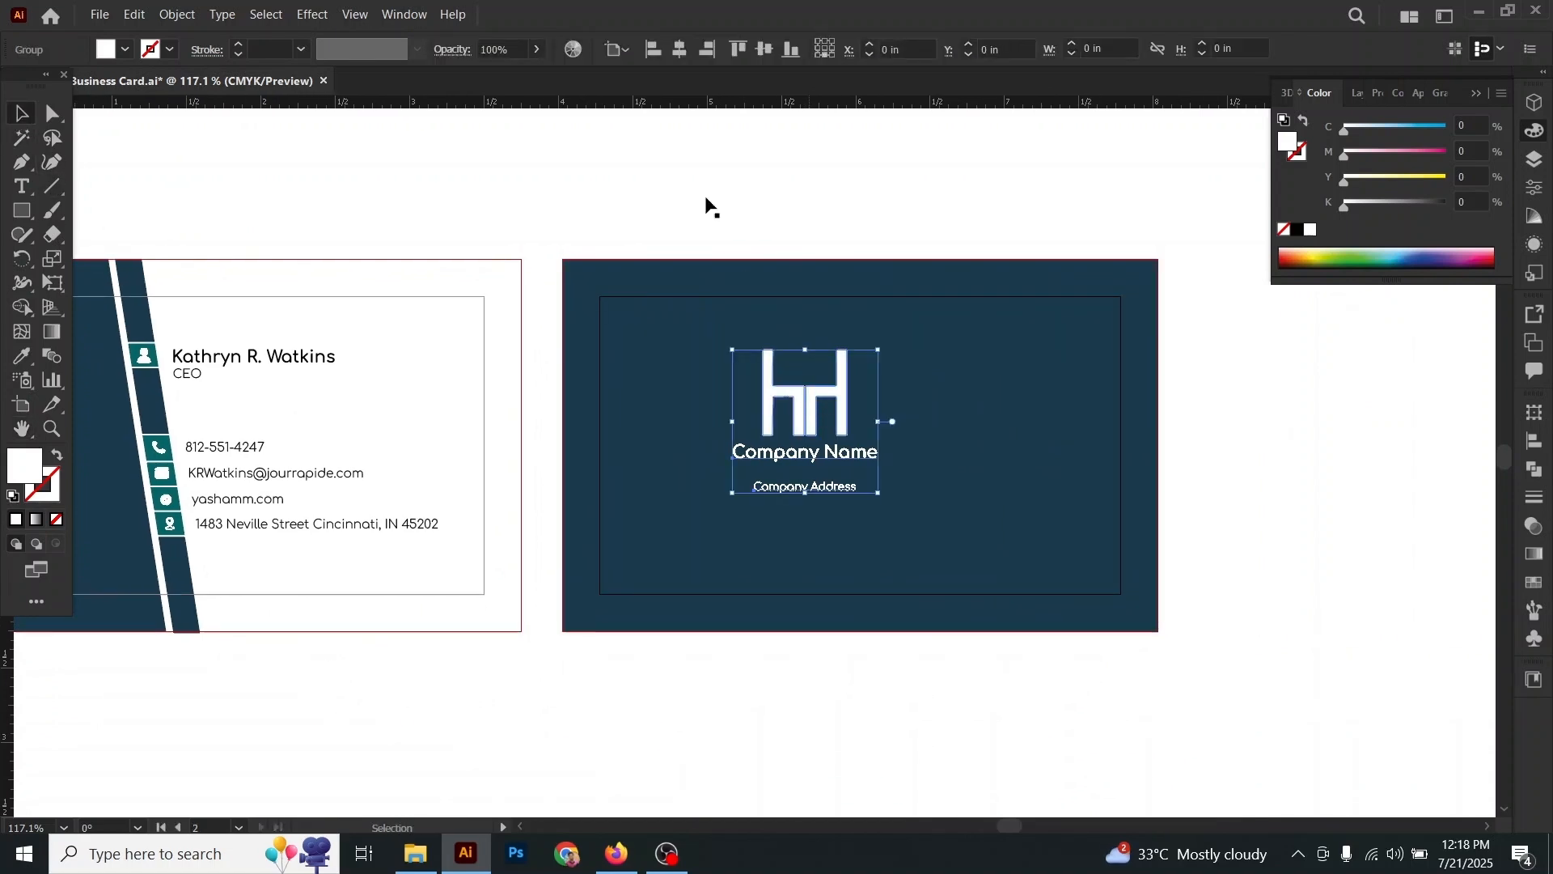
click(679, 50)
click(765, 49)
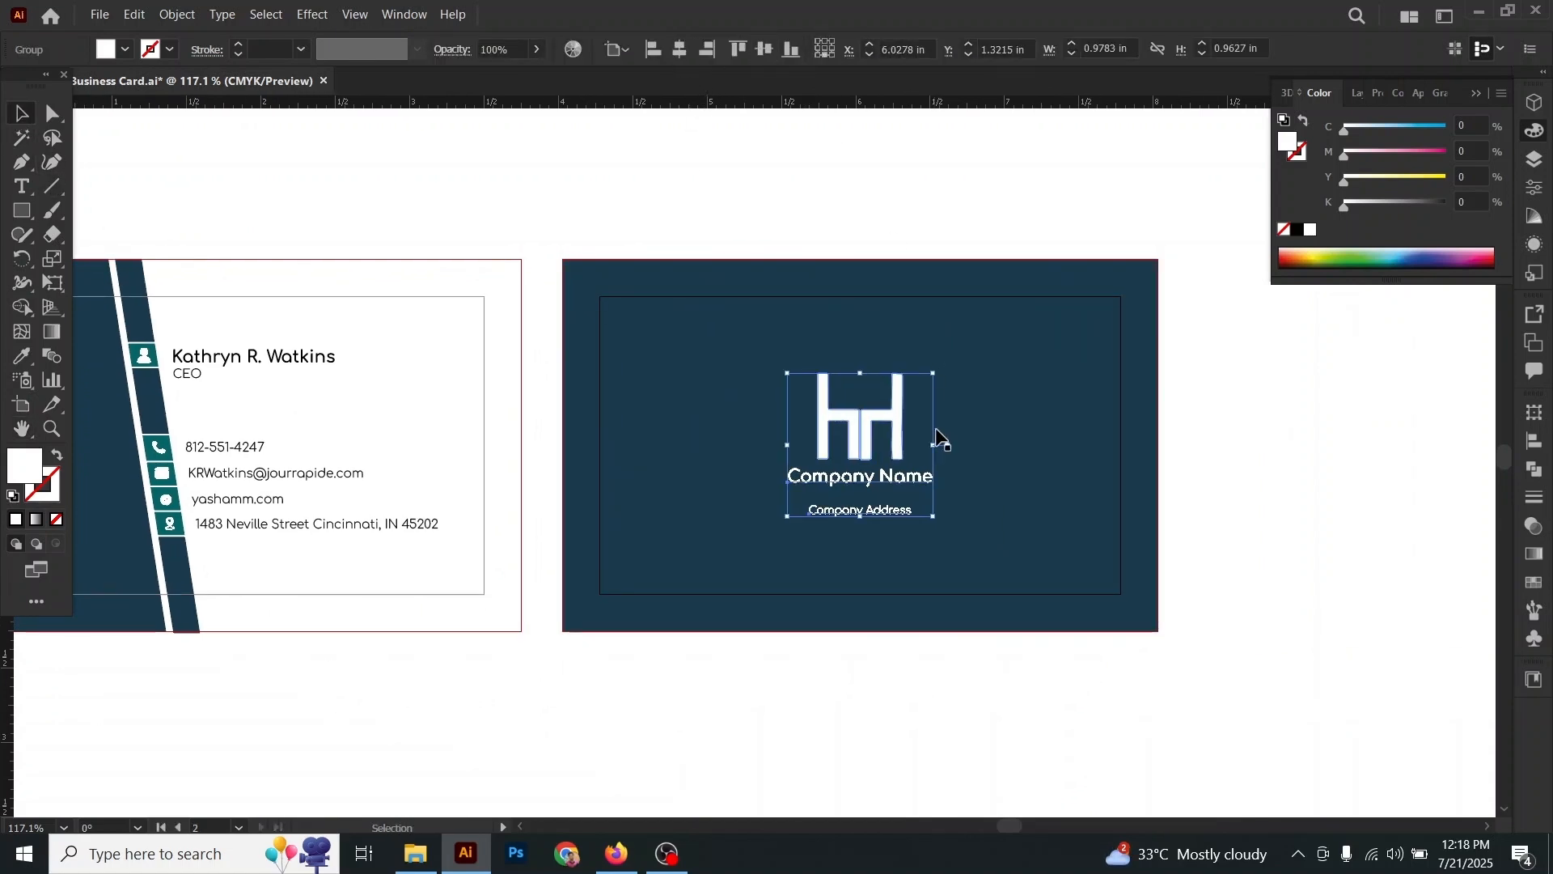
Step: Scale the white logo group down to about 0.74 × 0.73 in and recentre it horizontally on the back card
drag(934, 436, 900, 437)
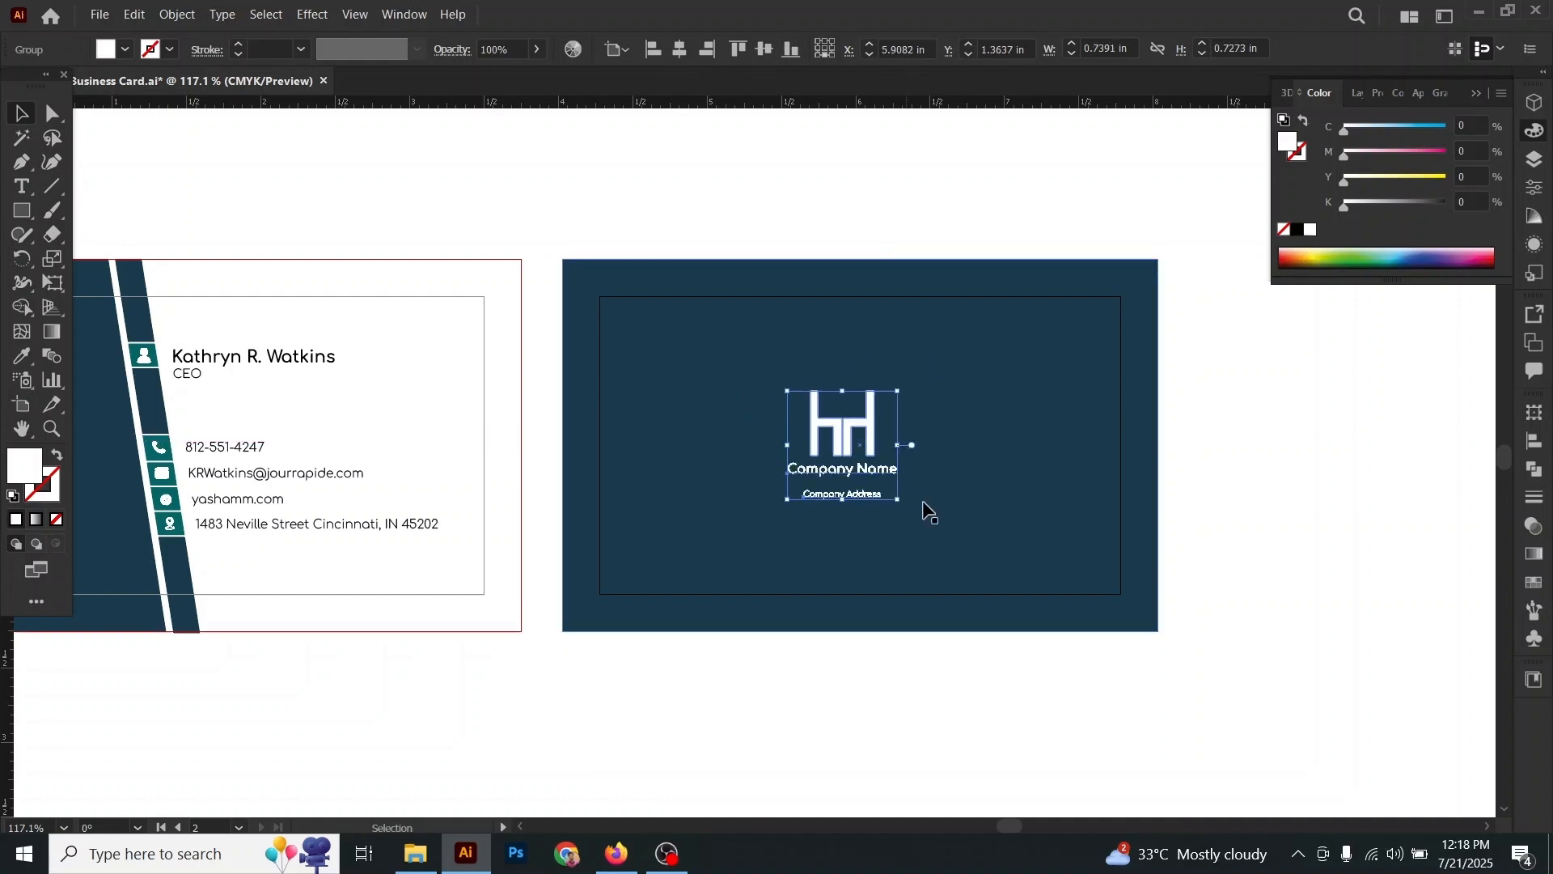
click(679, 50)
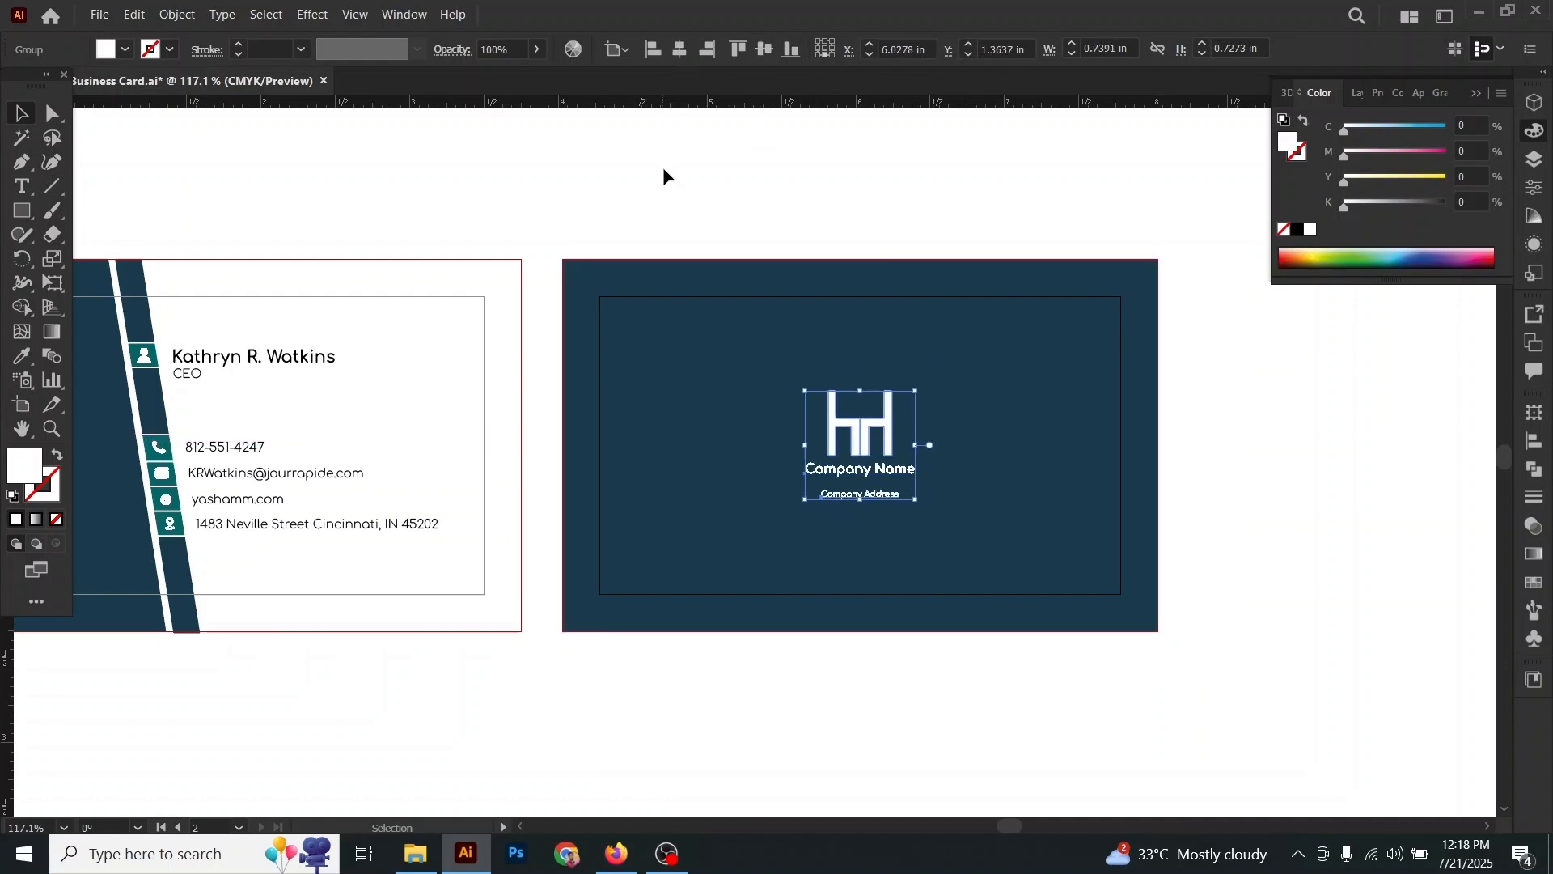
click(663, 512)
Step: Duplicate the original navy logo group and place the copy between the original and the front card
click(30, 430)
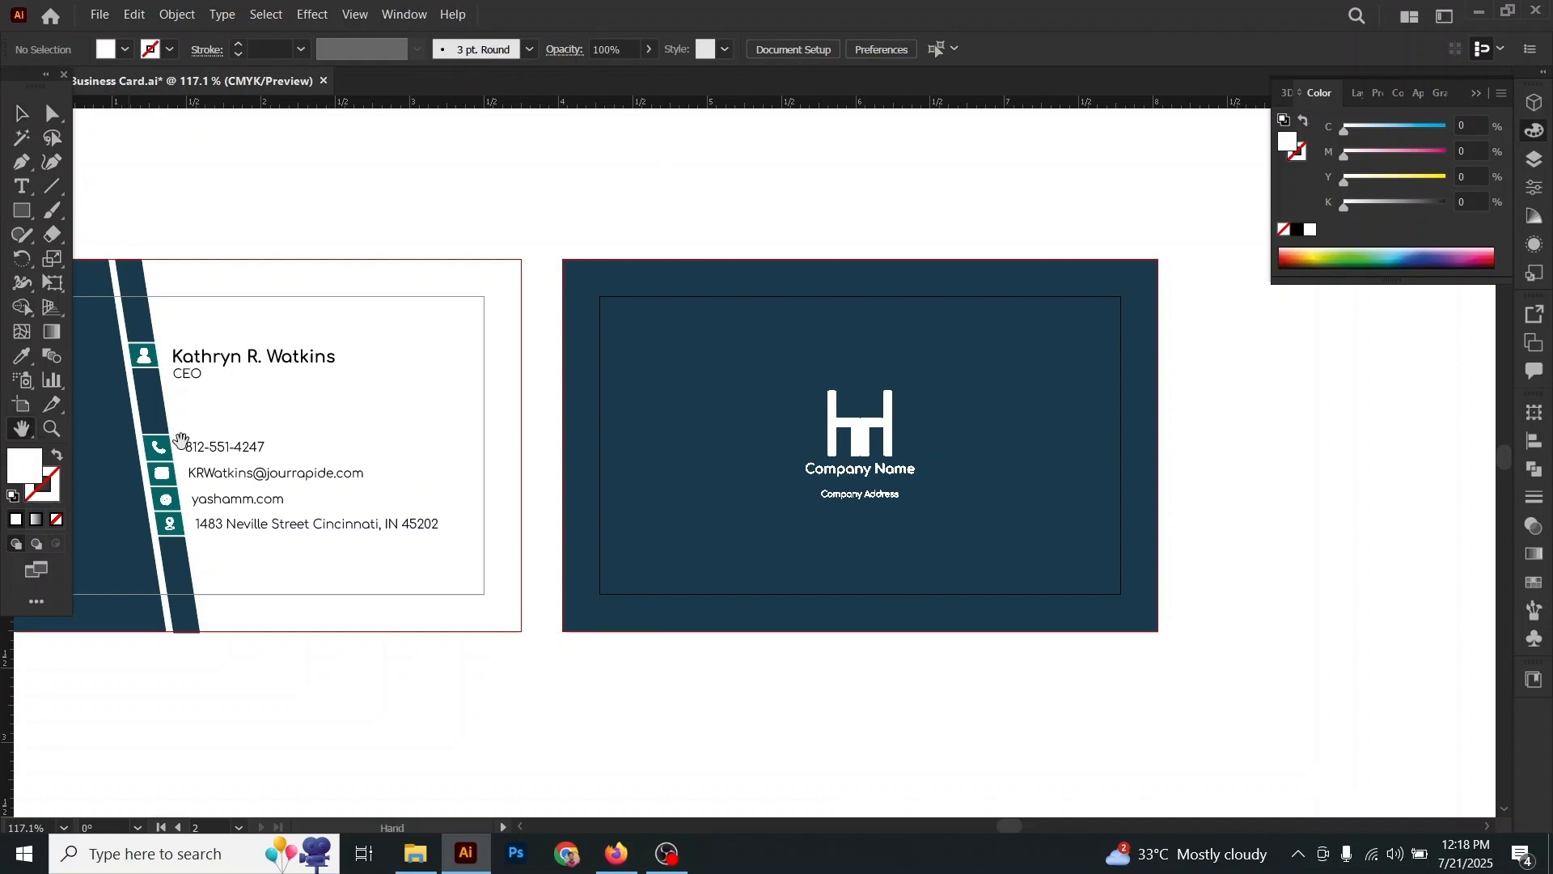
drag(246, 410, 889, 396)
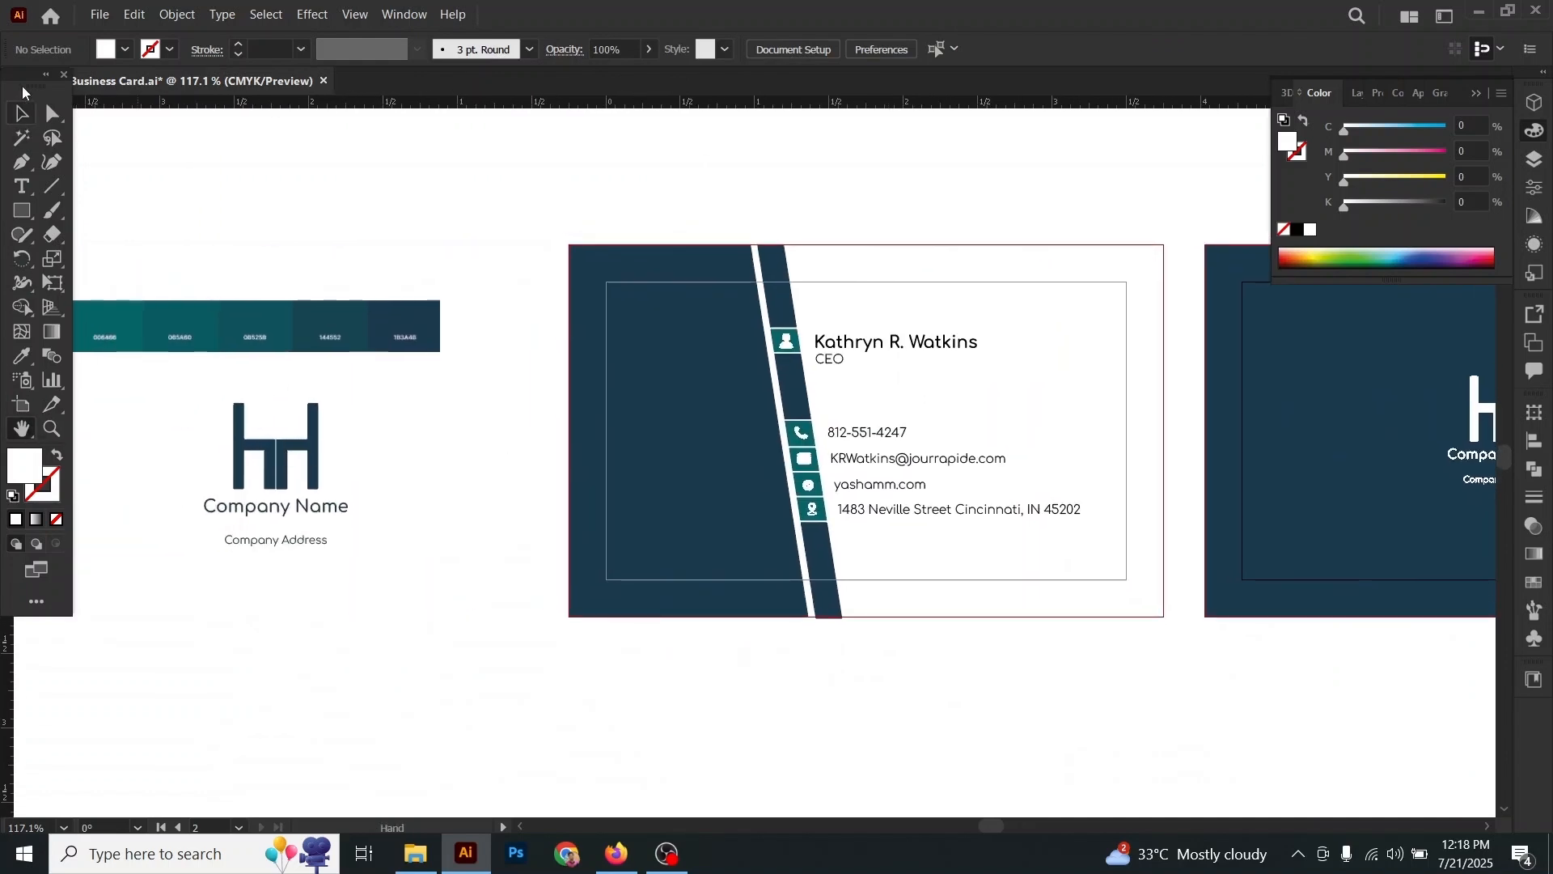
click(22, 114)
click(309, 444)
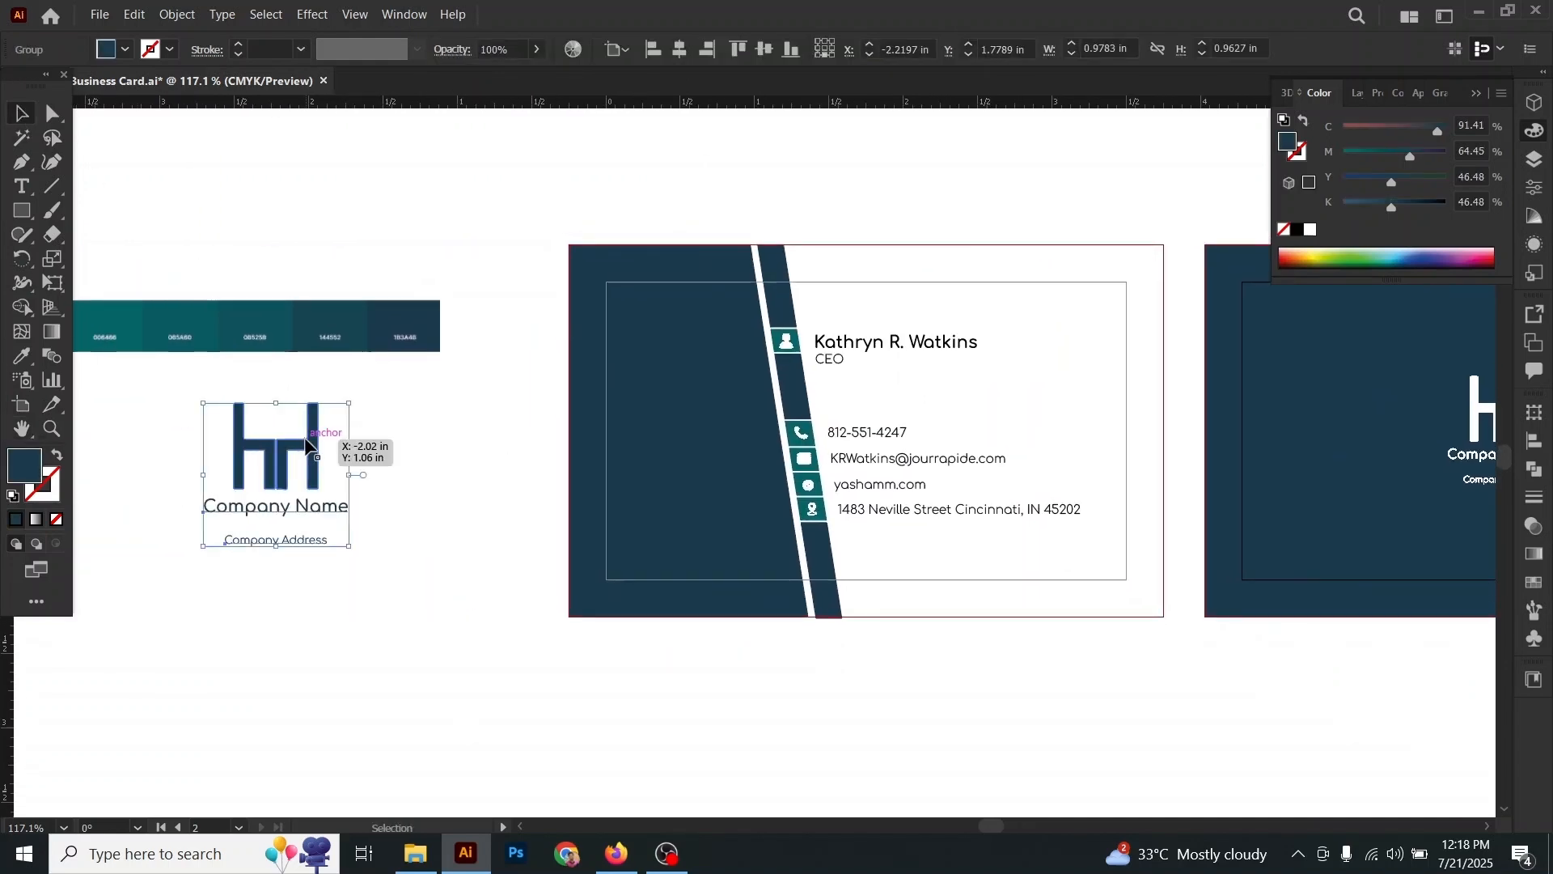
click(134, 14)
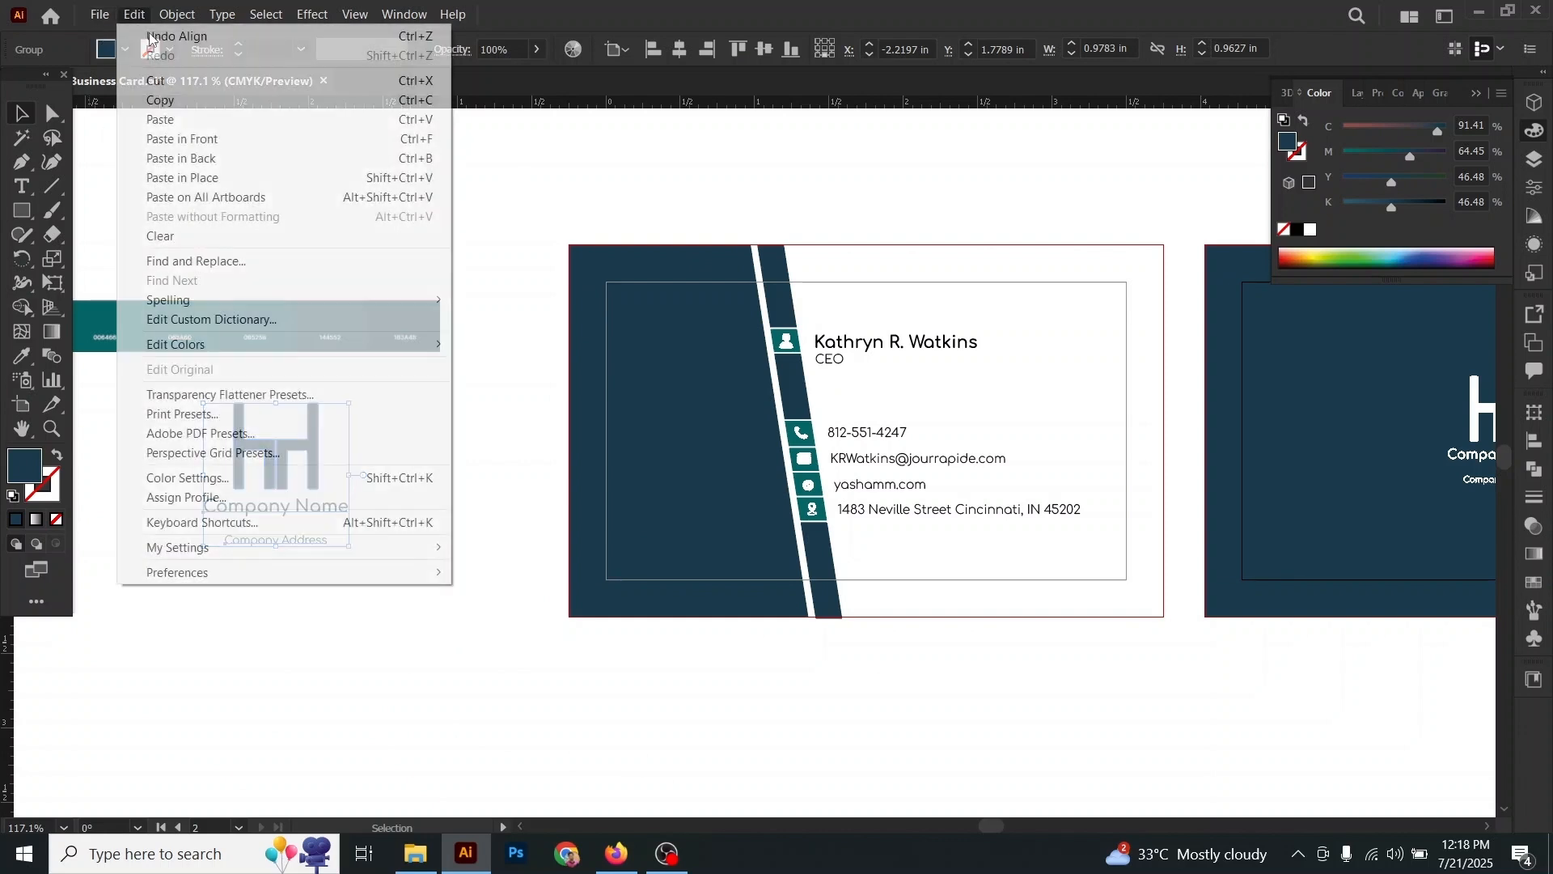
click(161, 102)
click(134, 14)
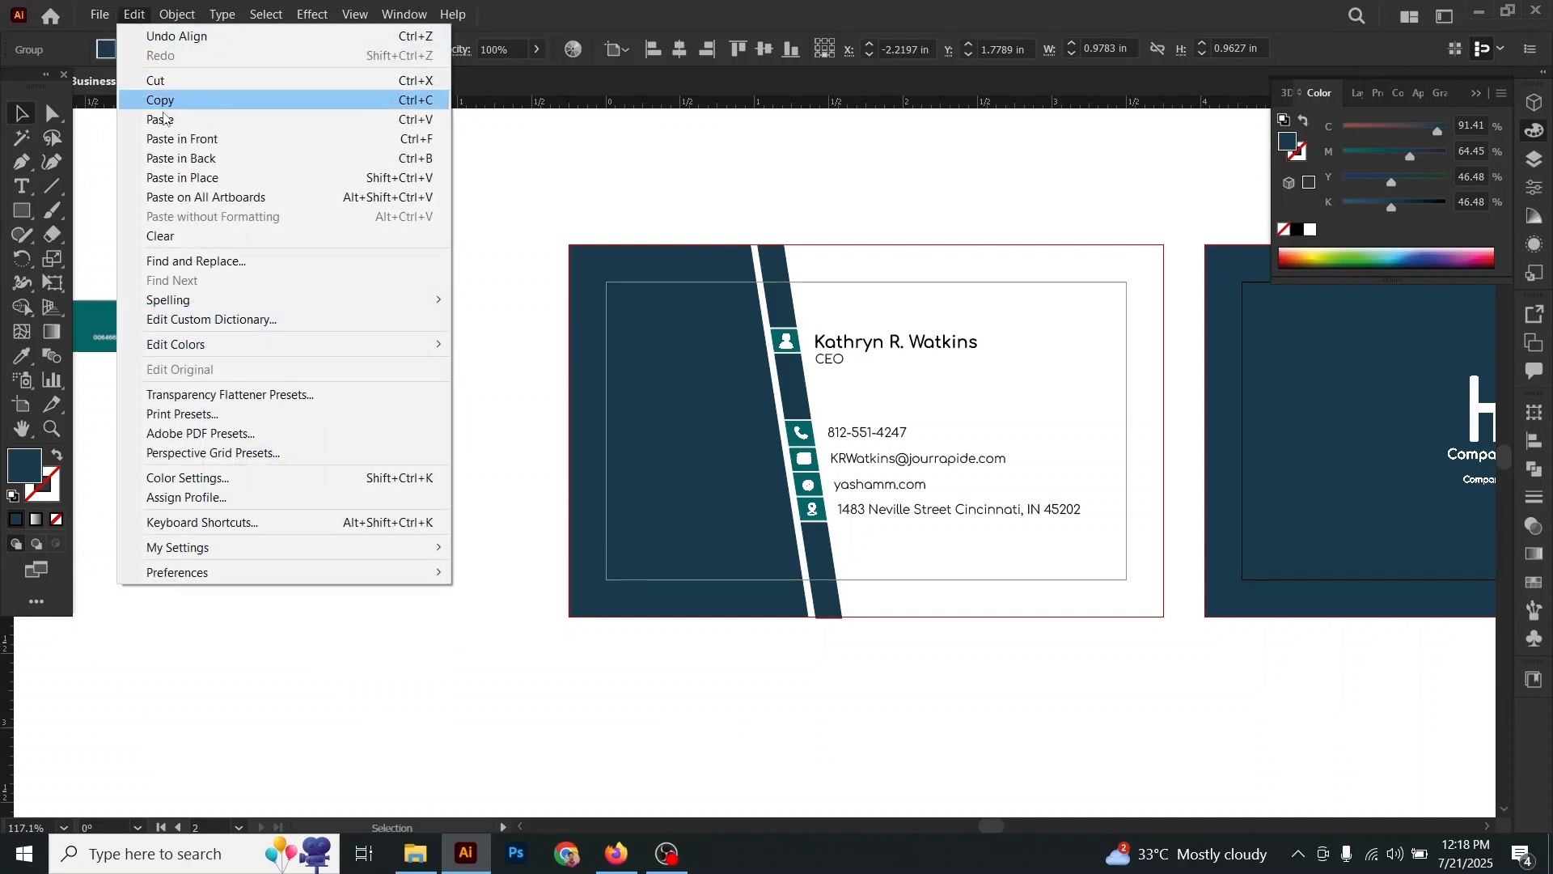
click(164, 115)
drag(736, 493, 518, 465)
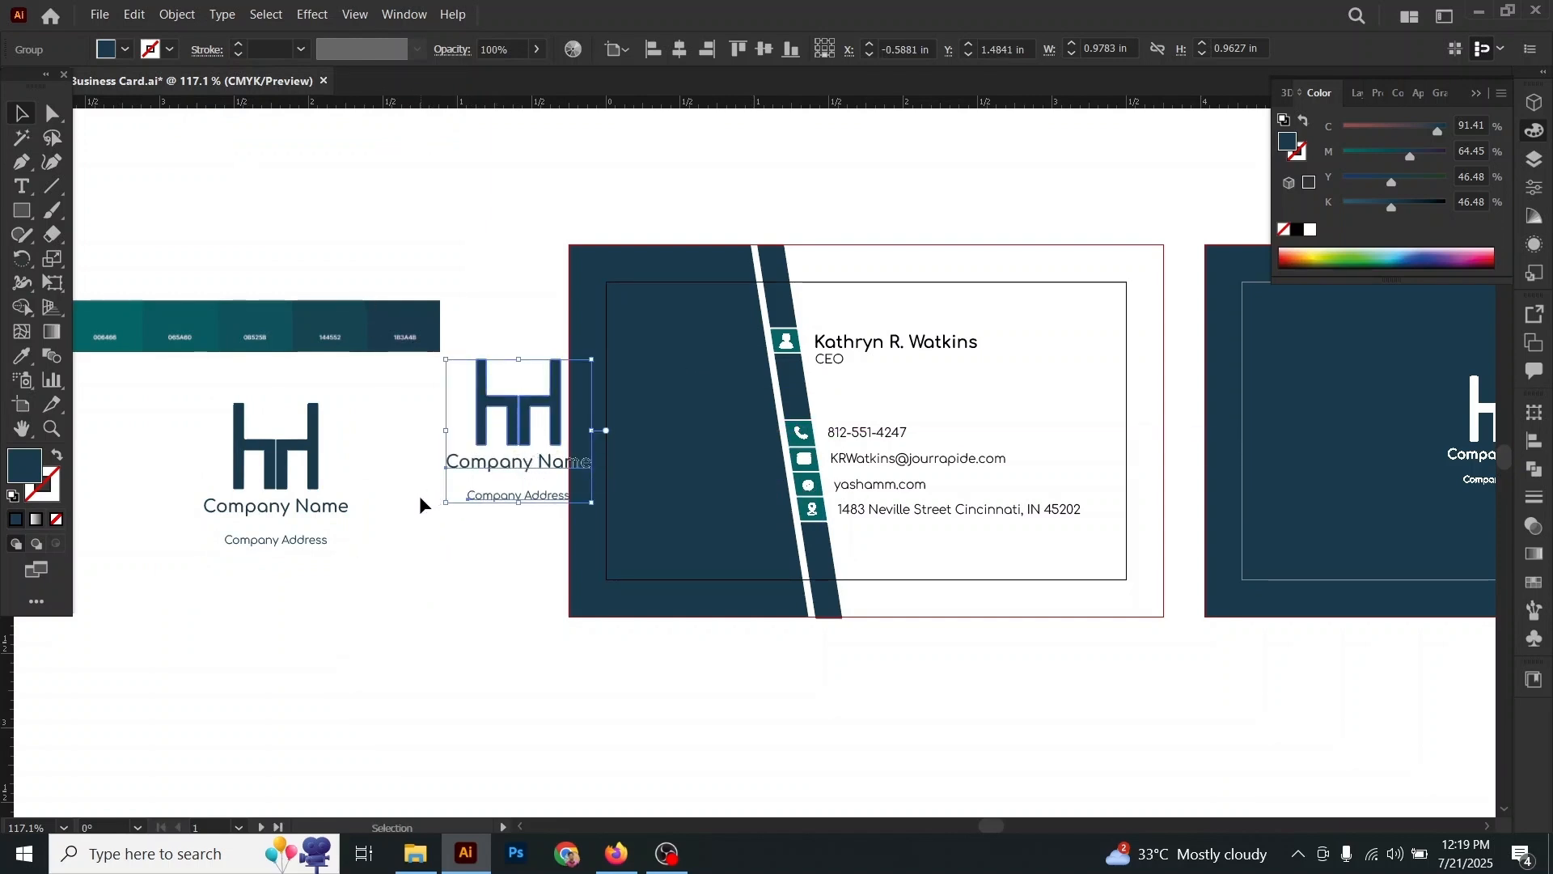
Step: Ungroup the duplicated logo and delete its company name and address text, keeping only the mark
click(176, 14)
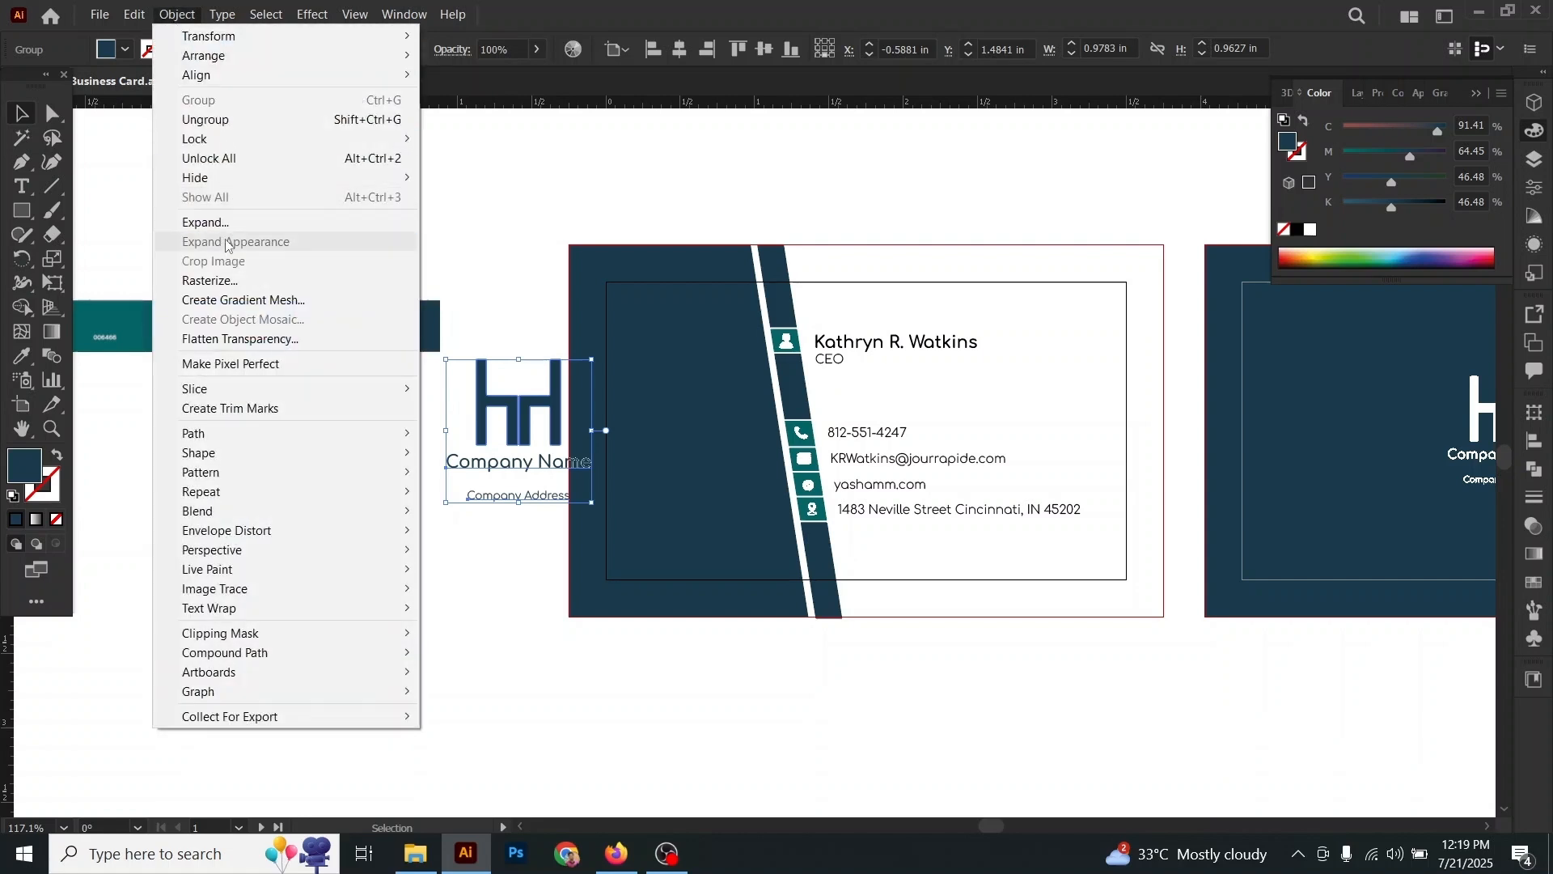
click(206, 120)
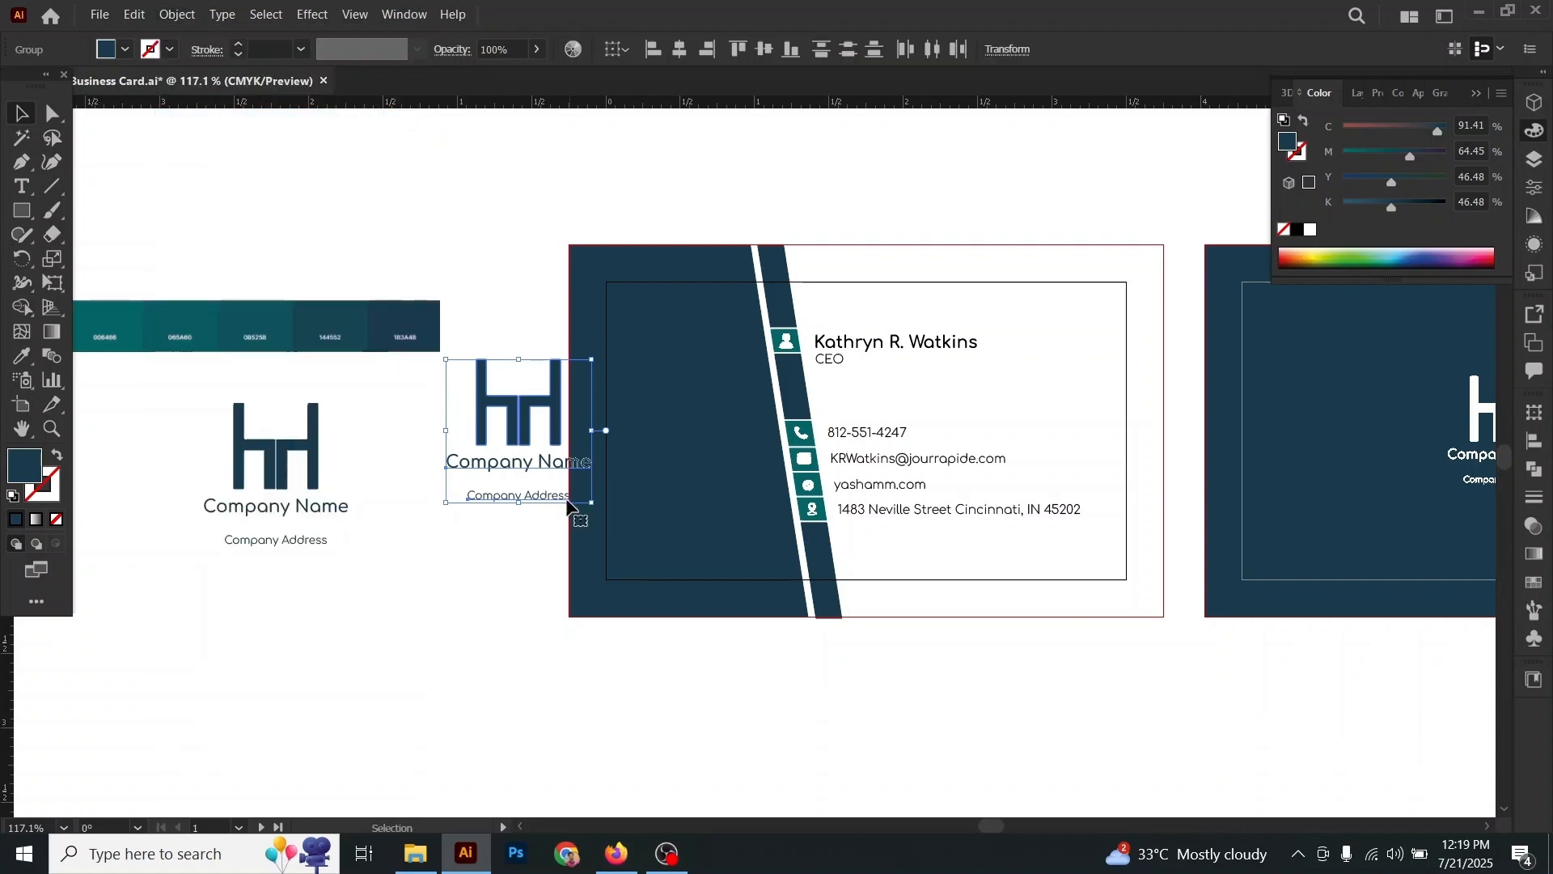
click(489, 482)
click(498, 472)
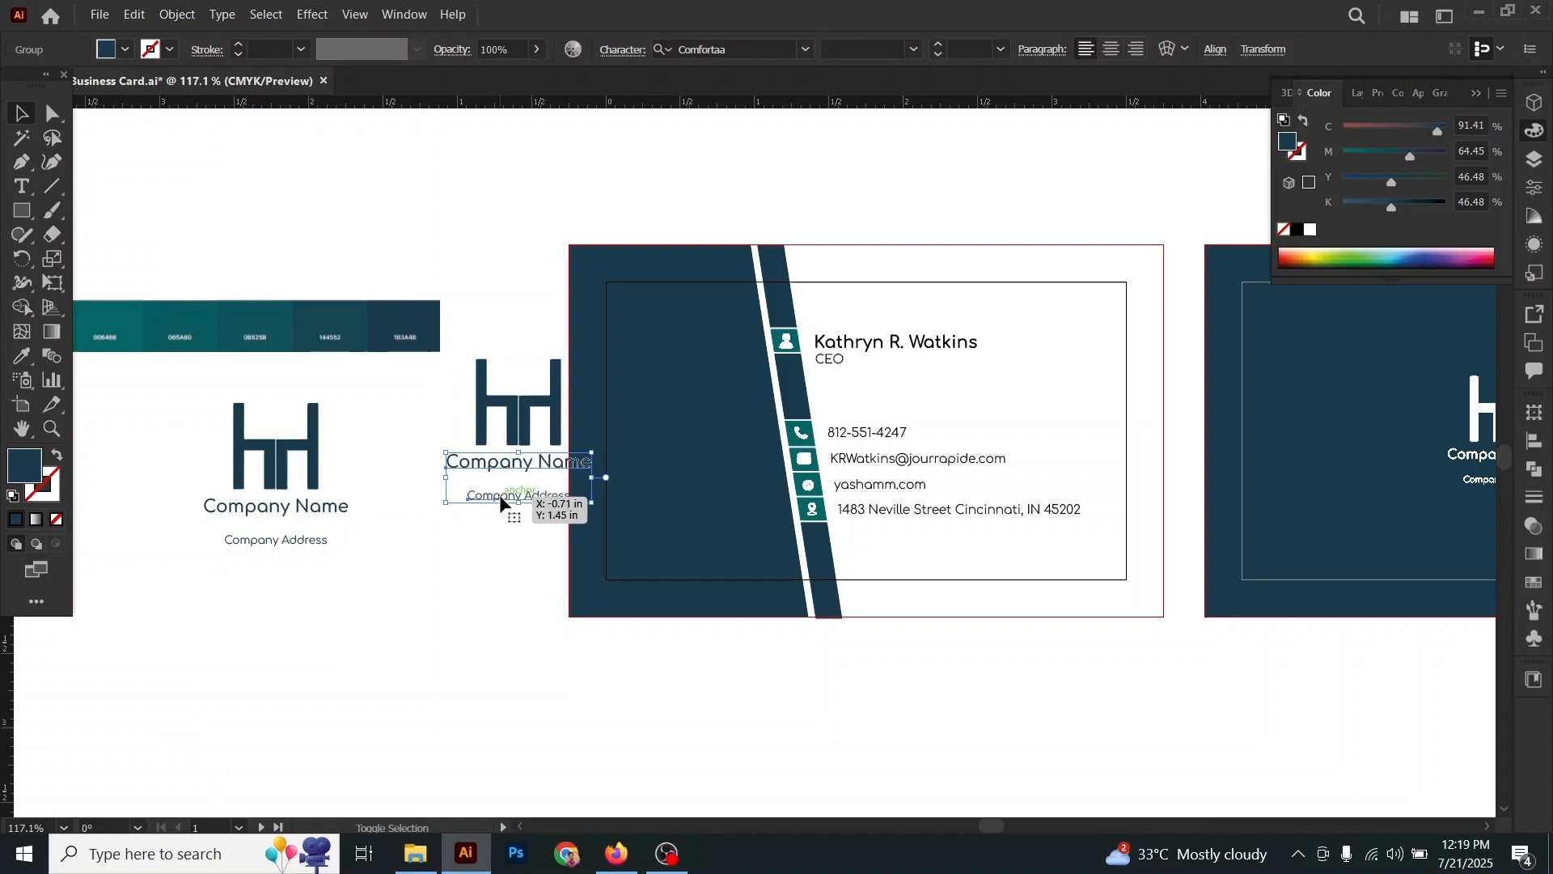
click(133, 15)
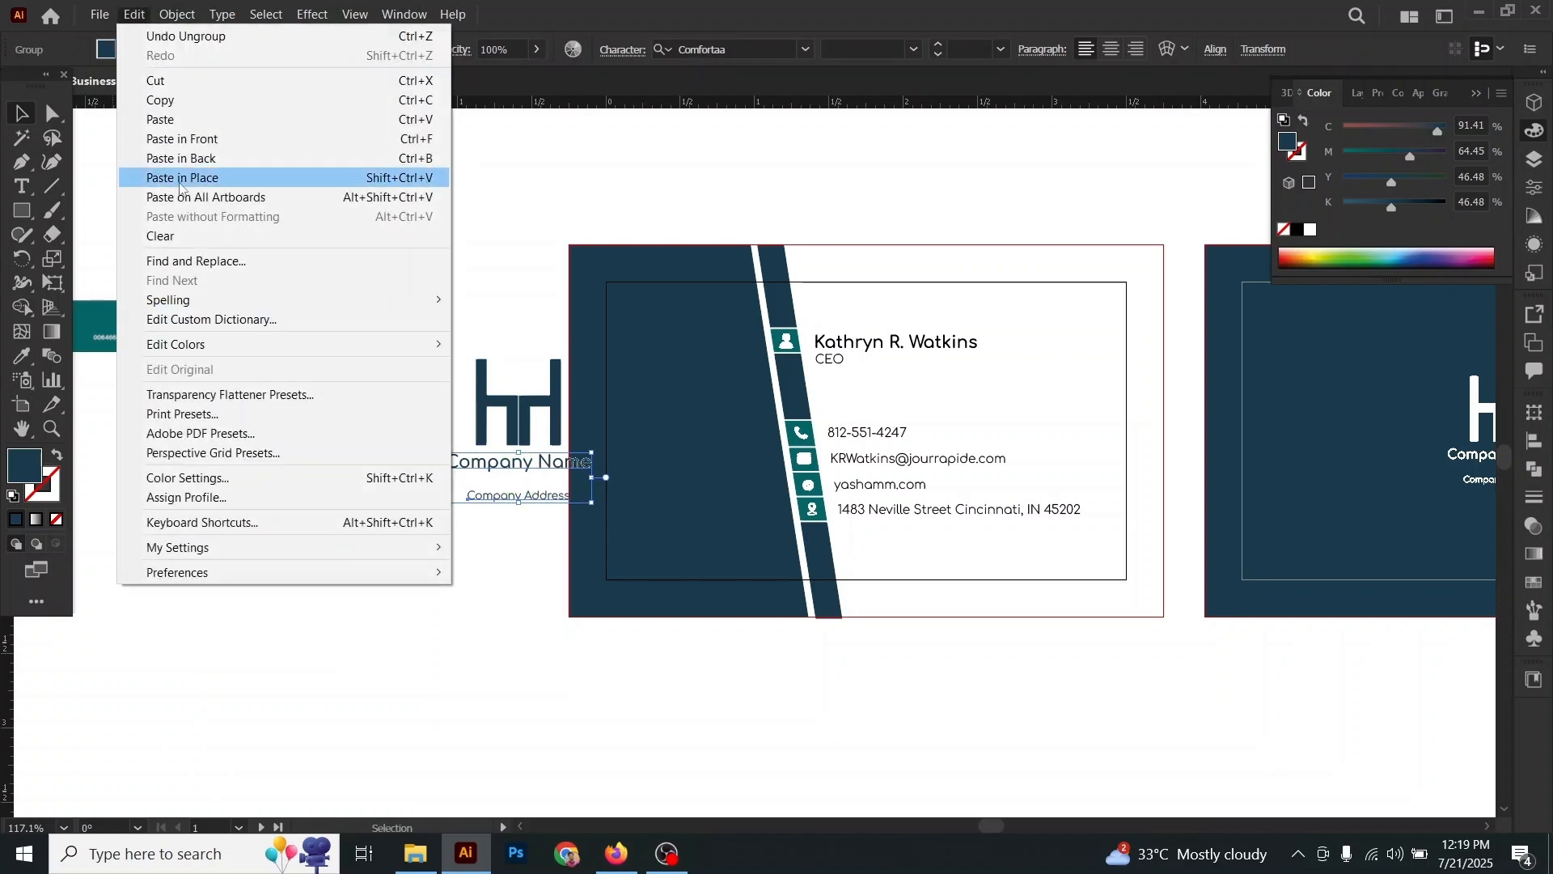
click(162, 236)
Step: Place the logo mark at reduced size in the upper-left corner of the front card's safe area and colour it white
click(518, 414)
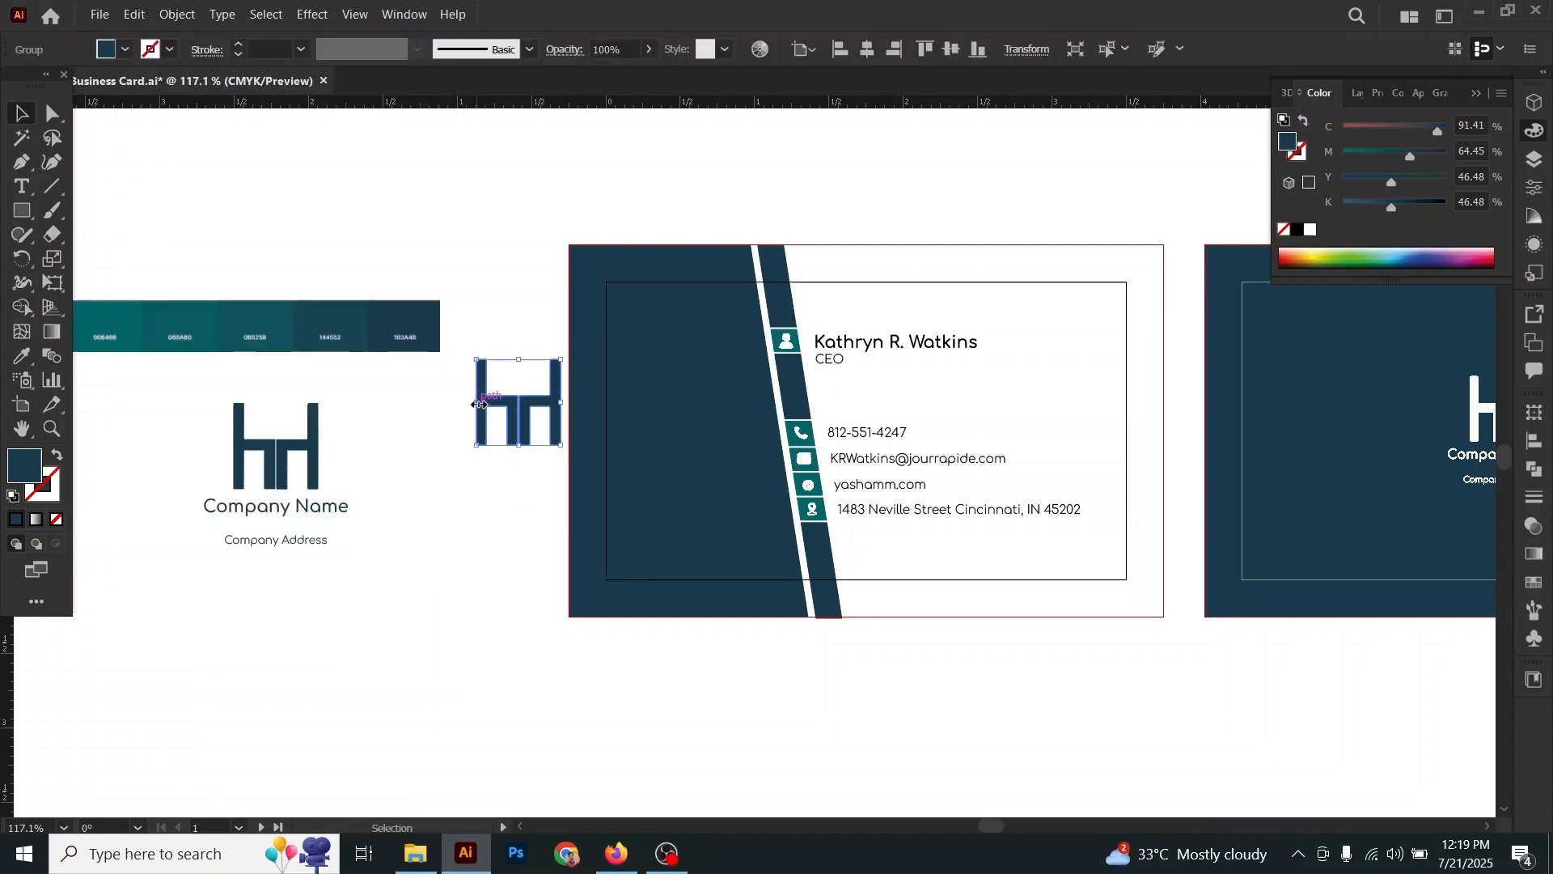
drag(480, 403, 653, 330)
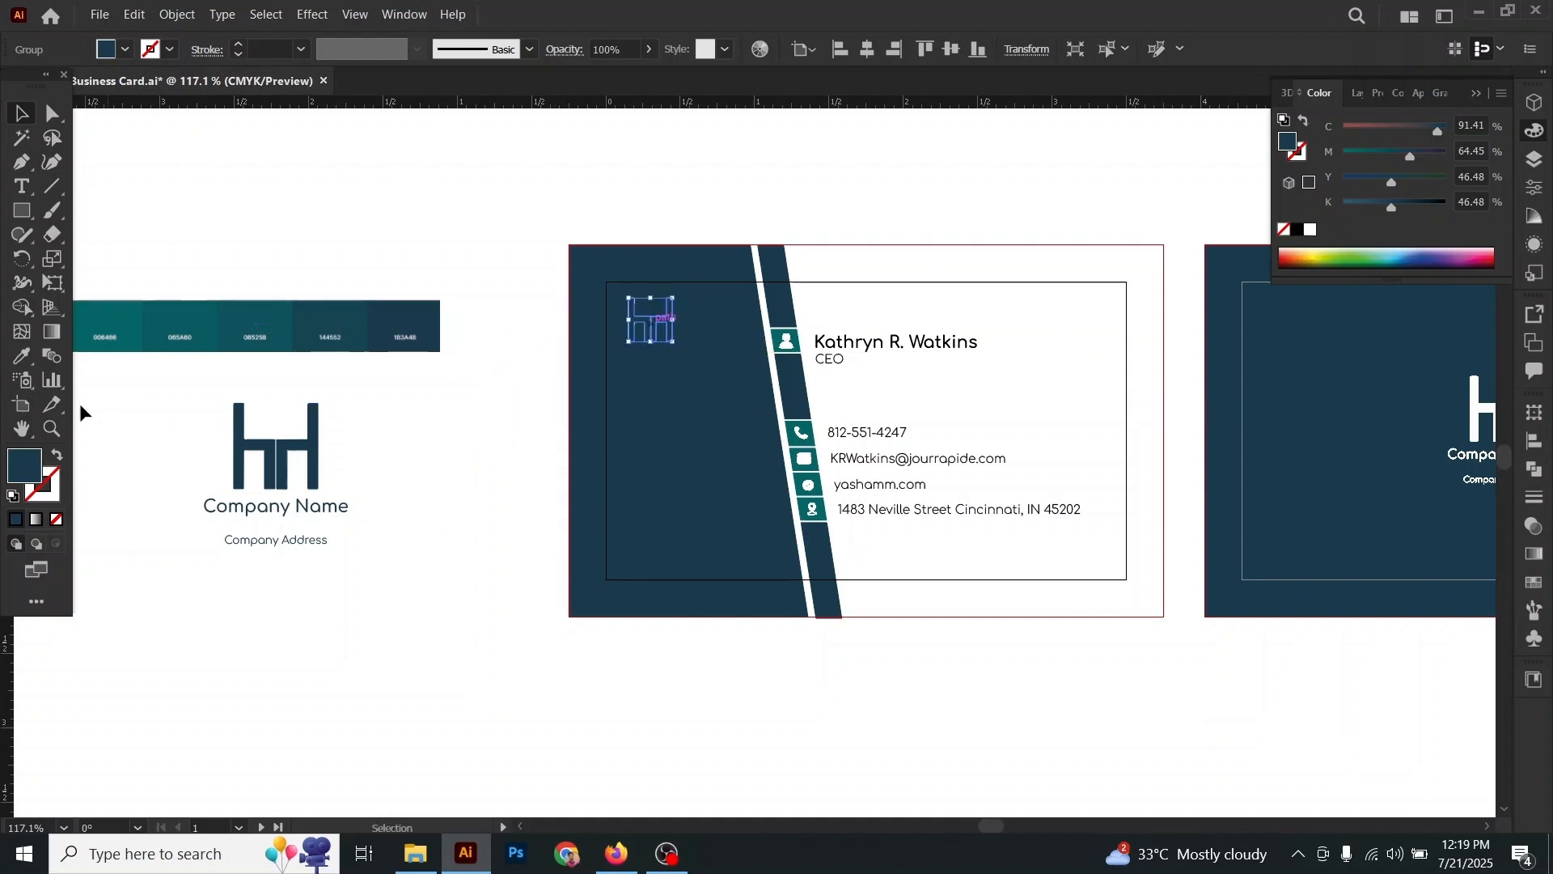
click(21, 356)
click(446, 455)
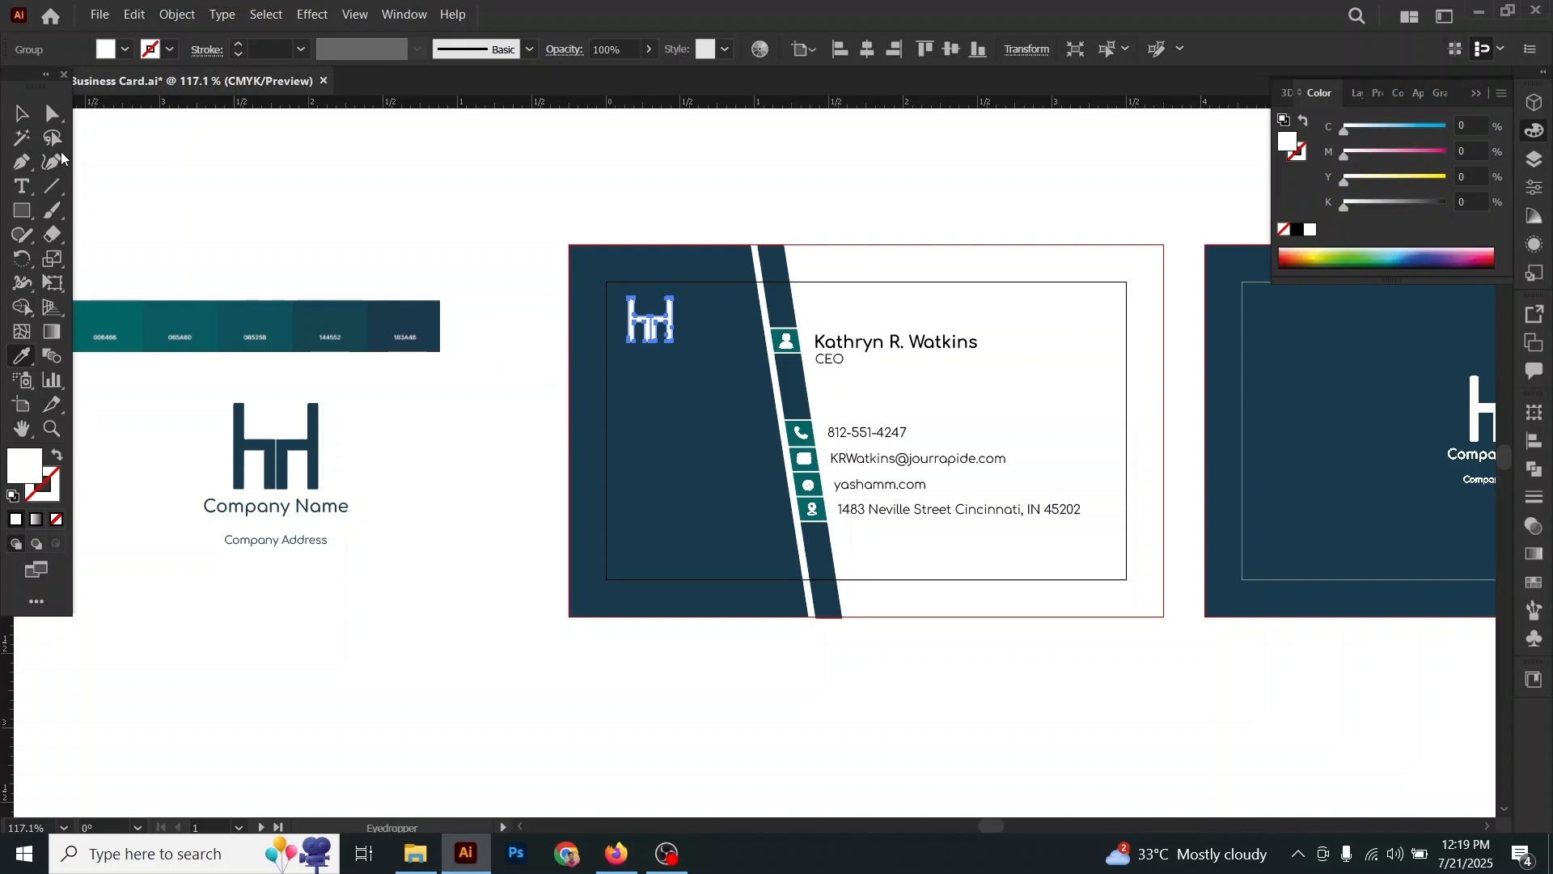
Step: Shrink the white logo mark on the front card slightly within the safe area and deselect it
key(v)
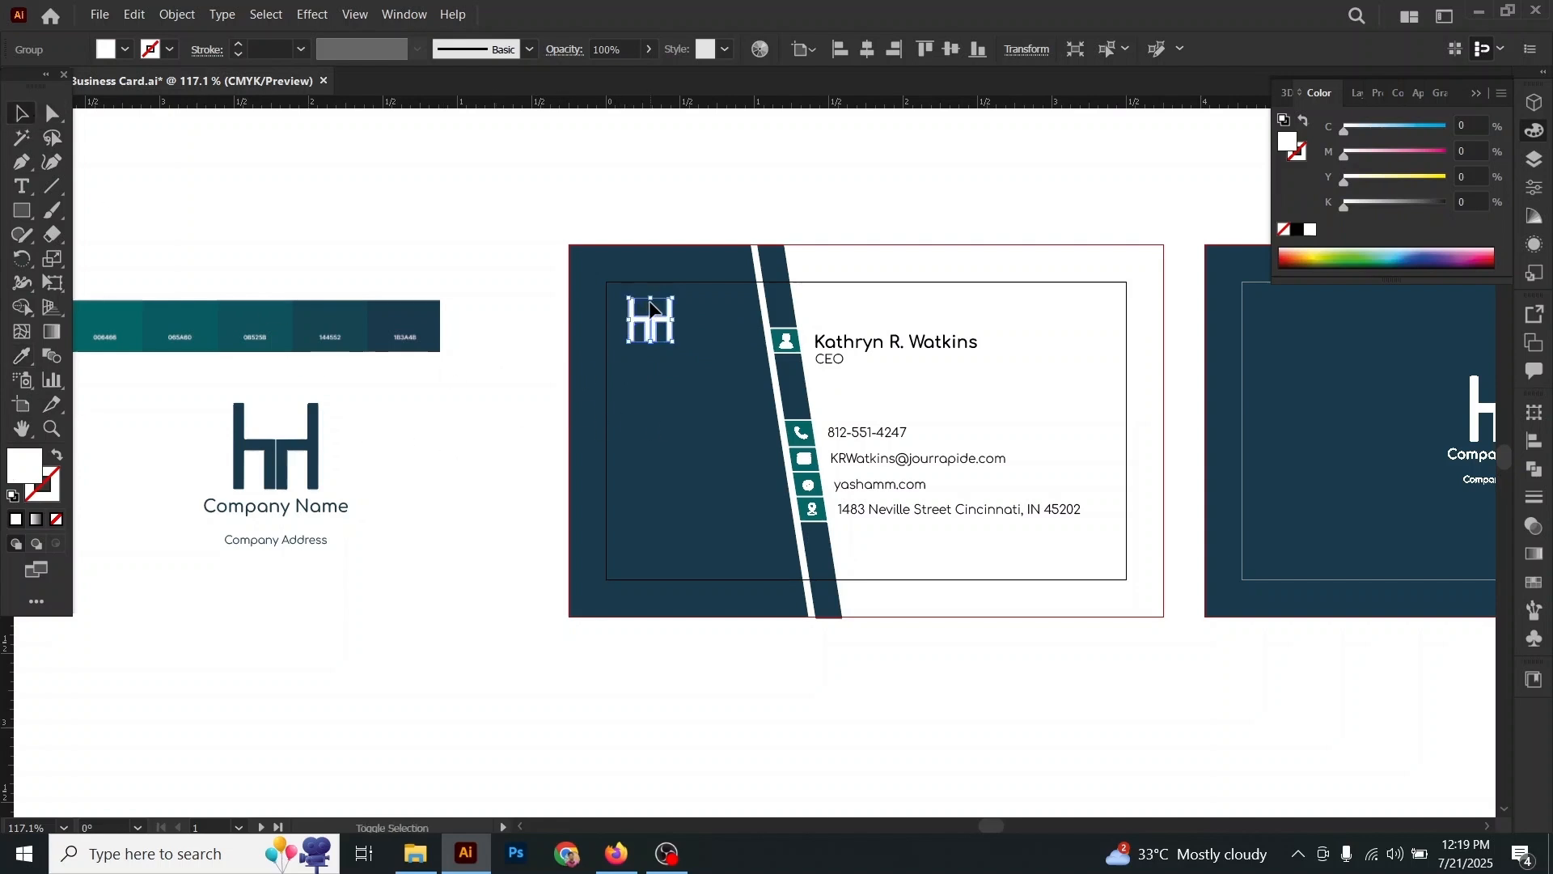
drag(651, 298, 654, 303)
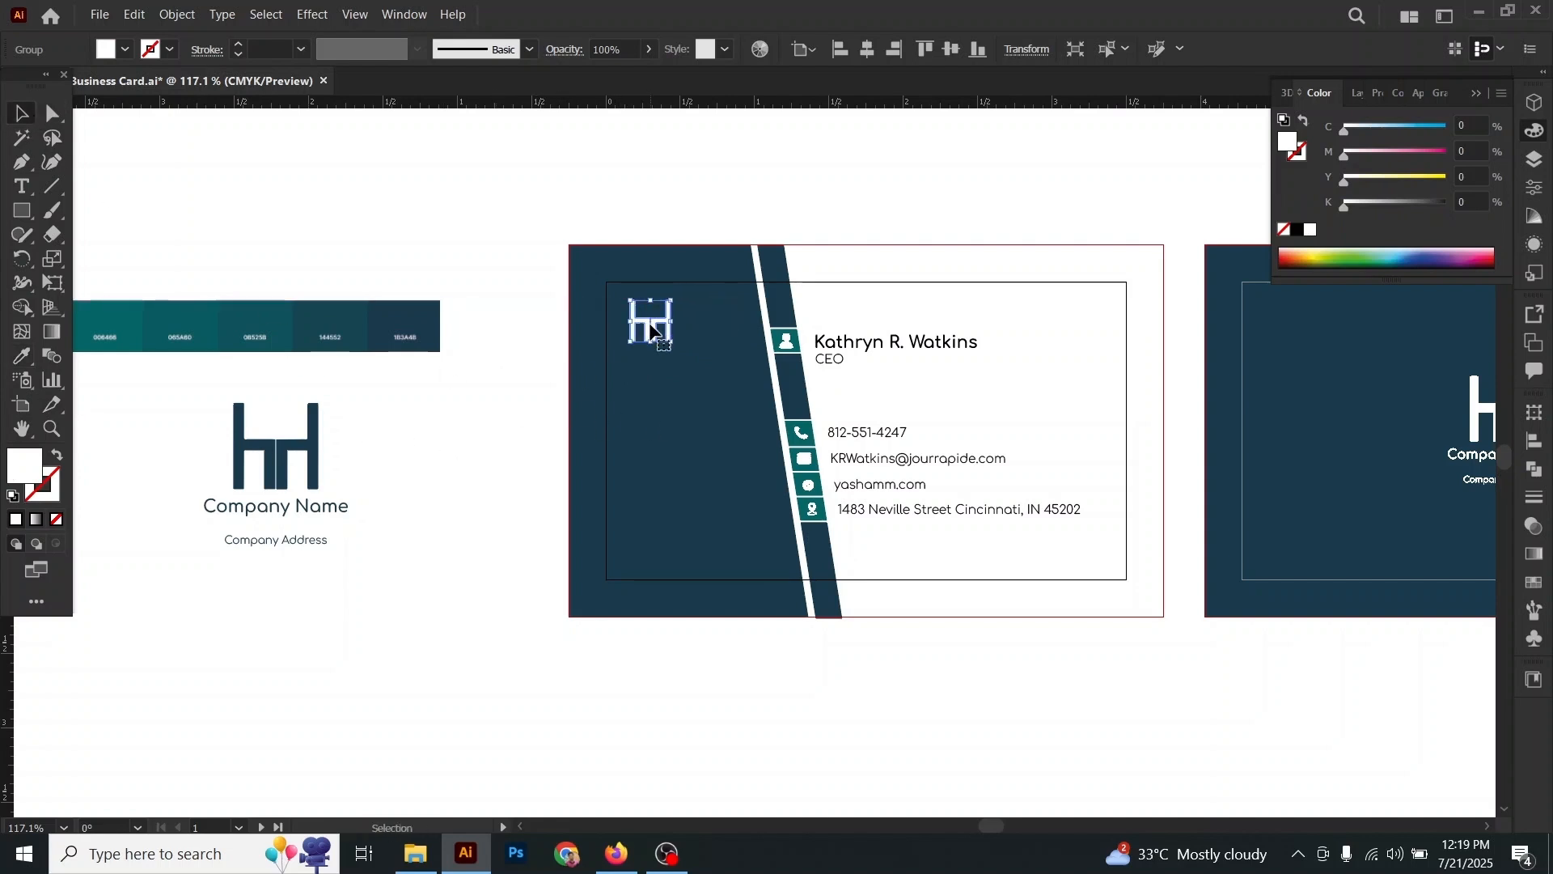
click(540, 387)
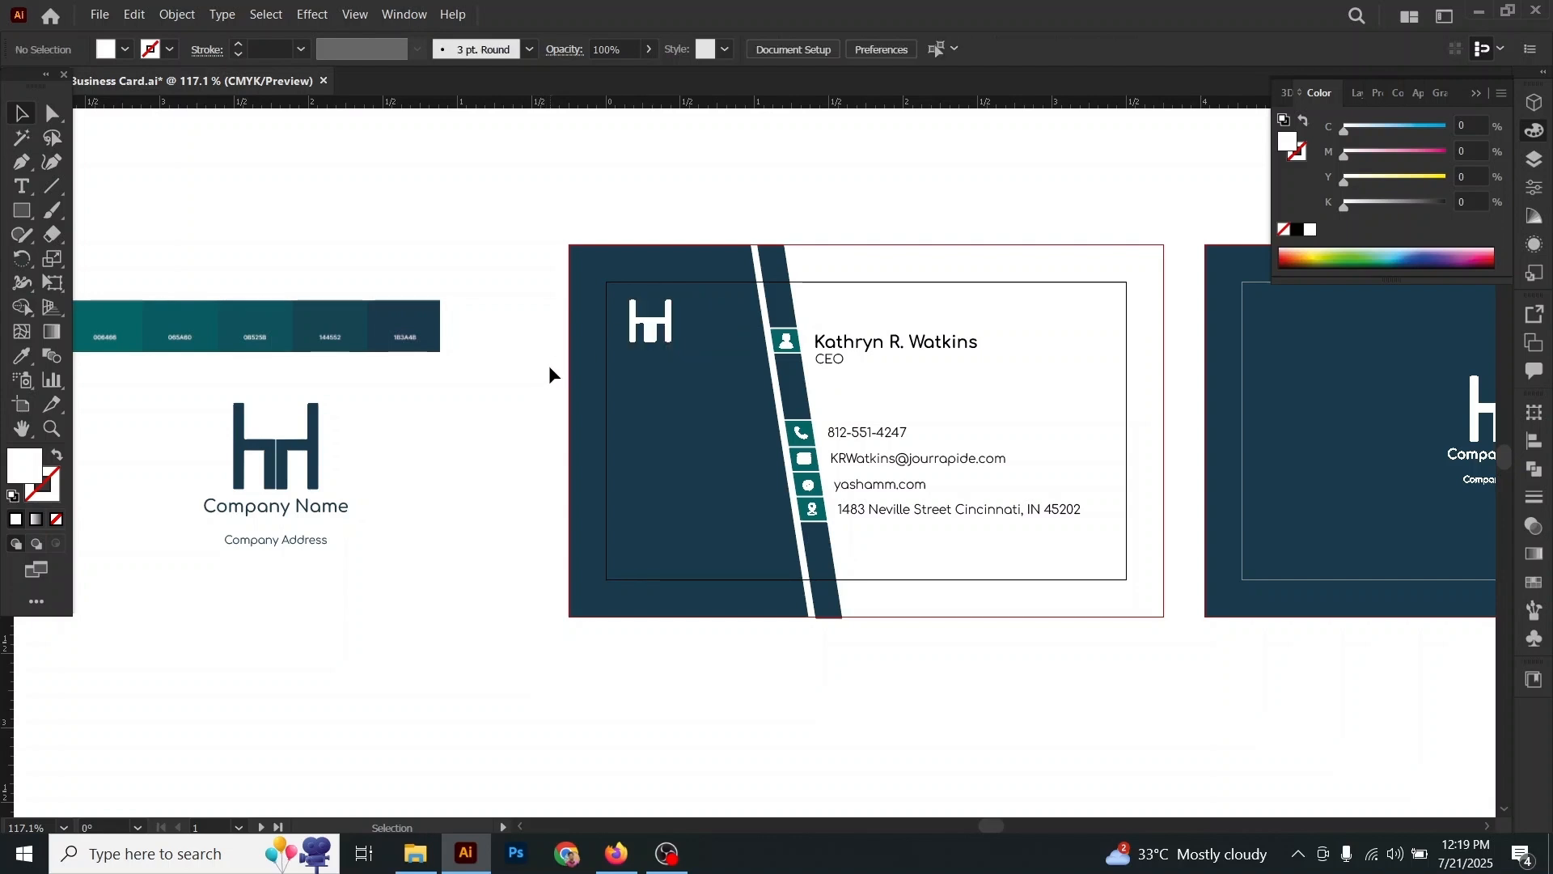
Step: Check both finished card sides up close and save the business card document
drag(1033, 581, 880, 607)
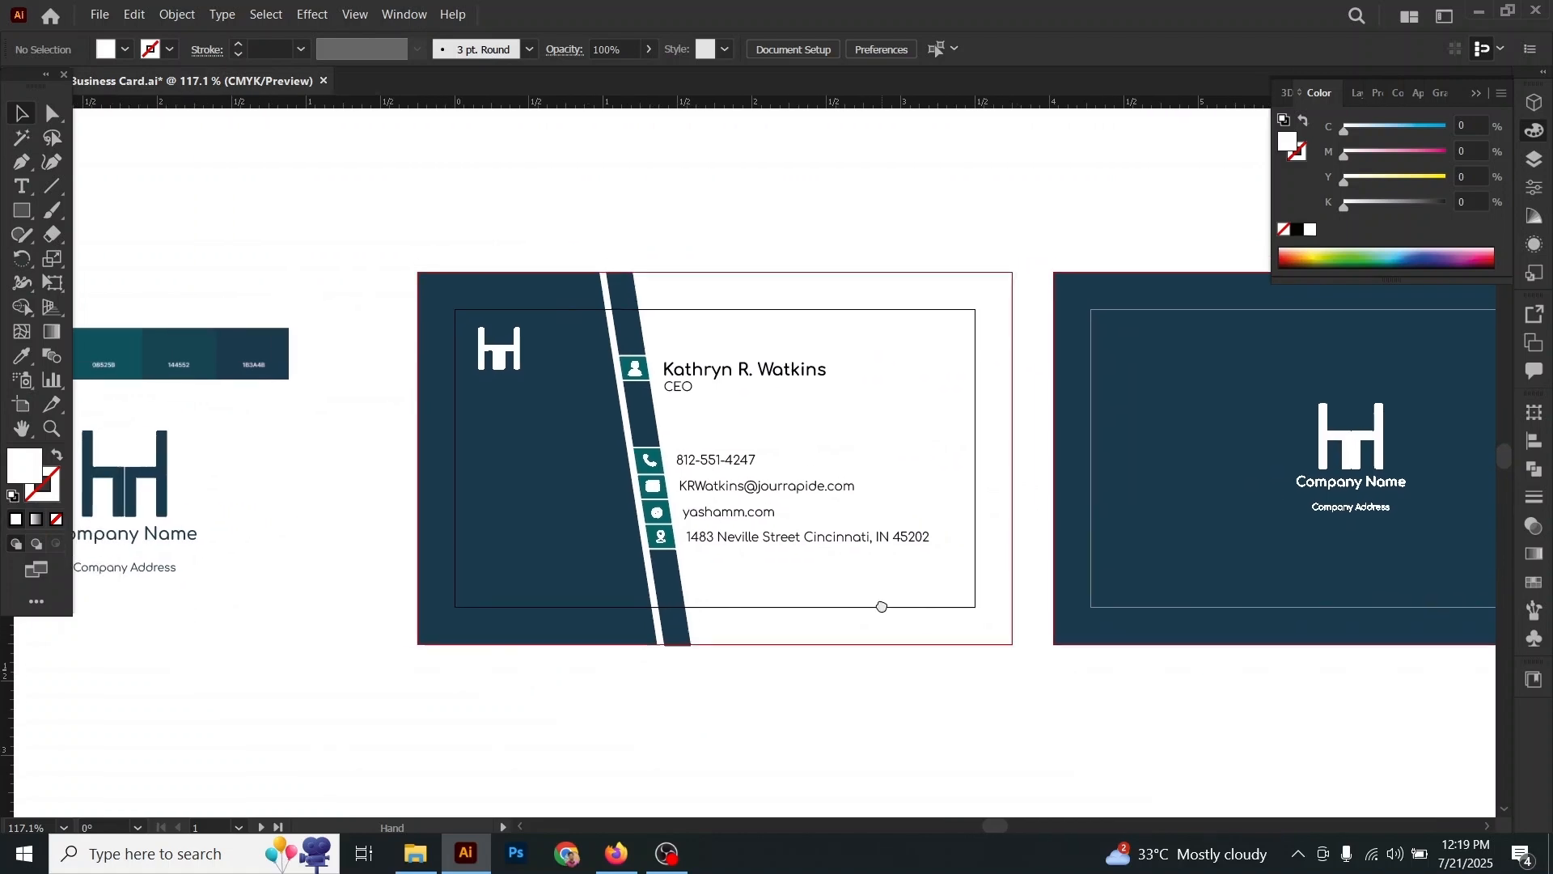
key(z)
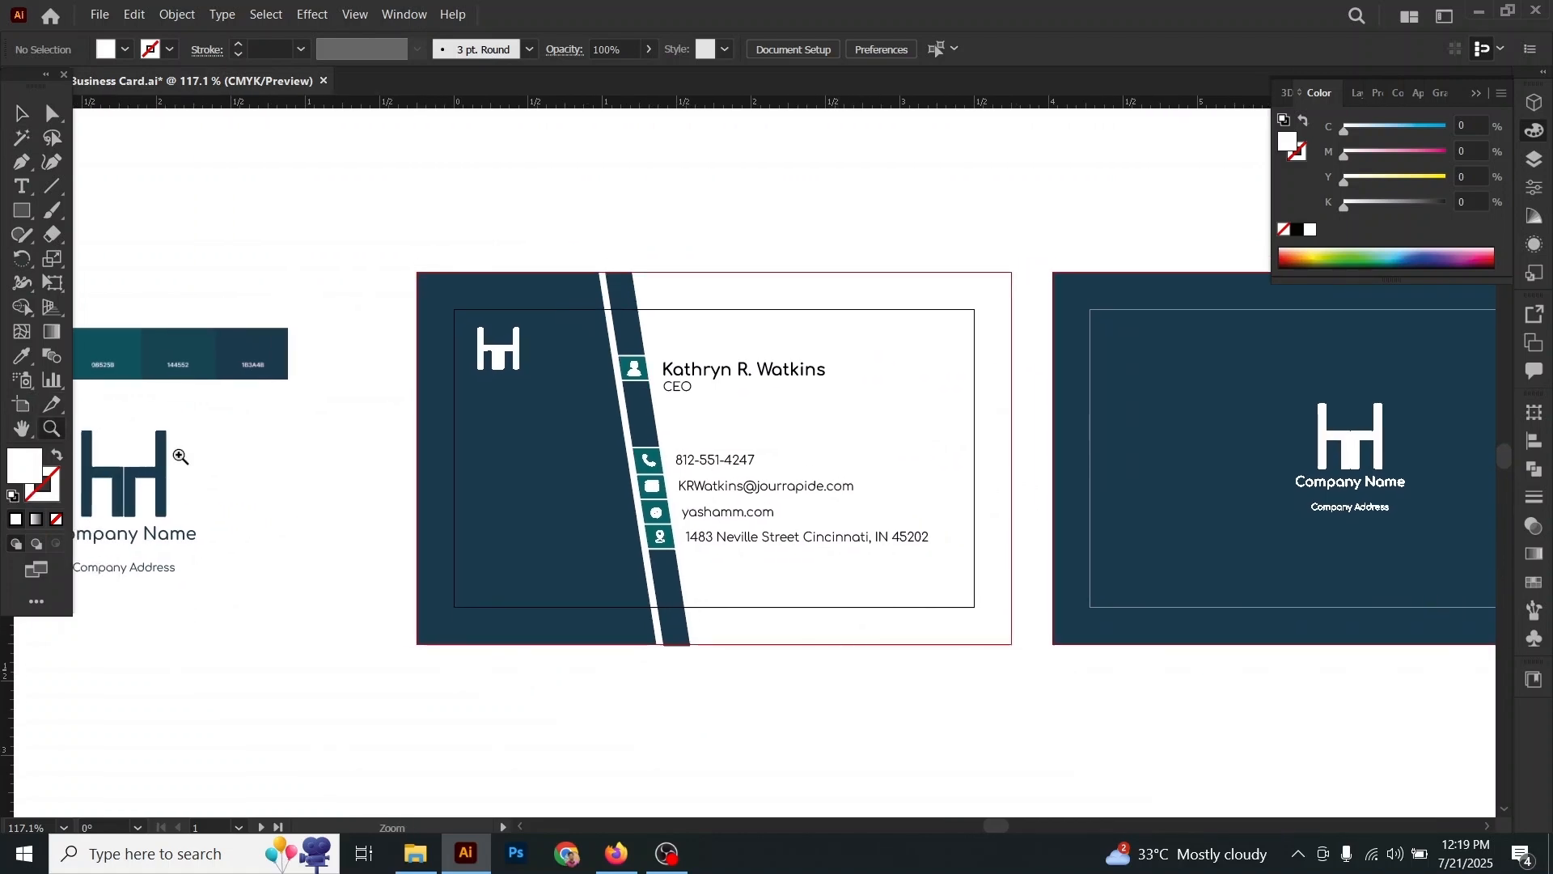
click(882, 506)
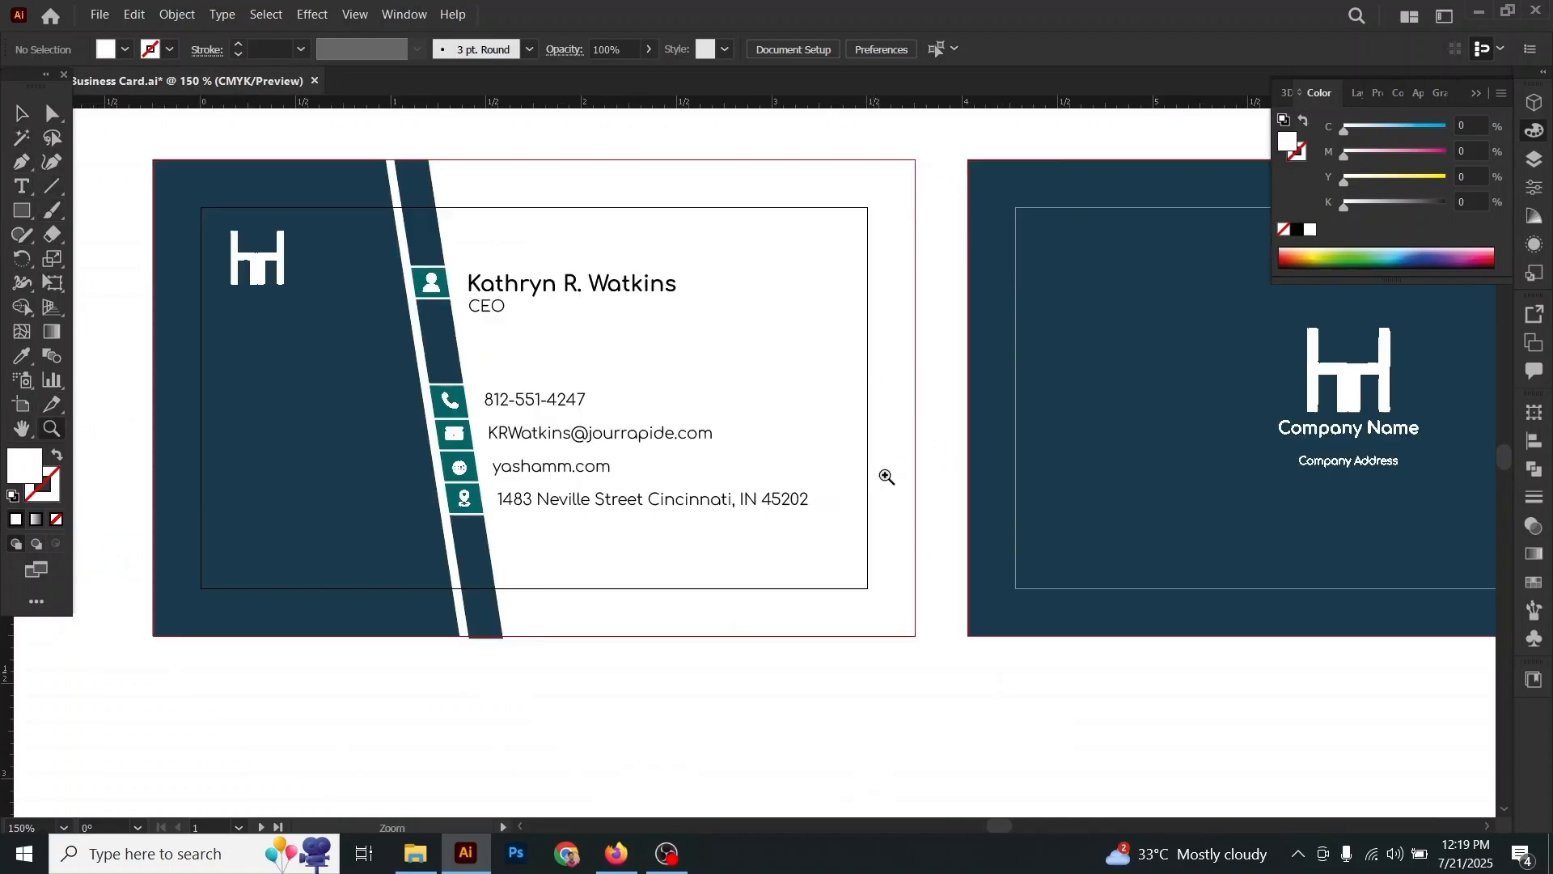
click(32, 431)
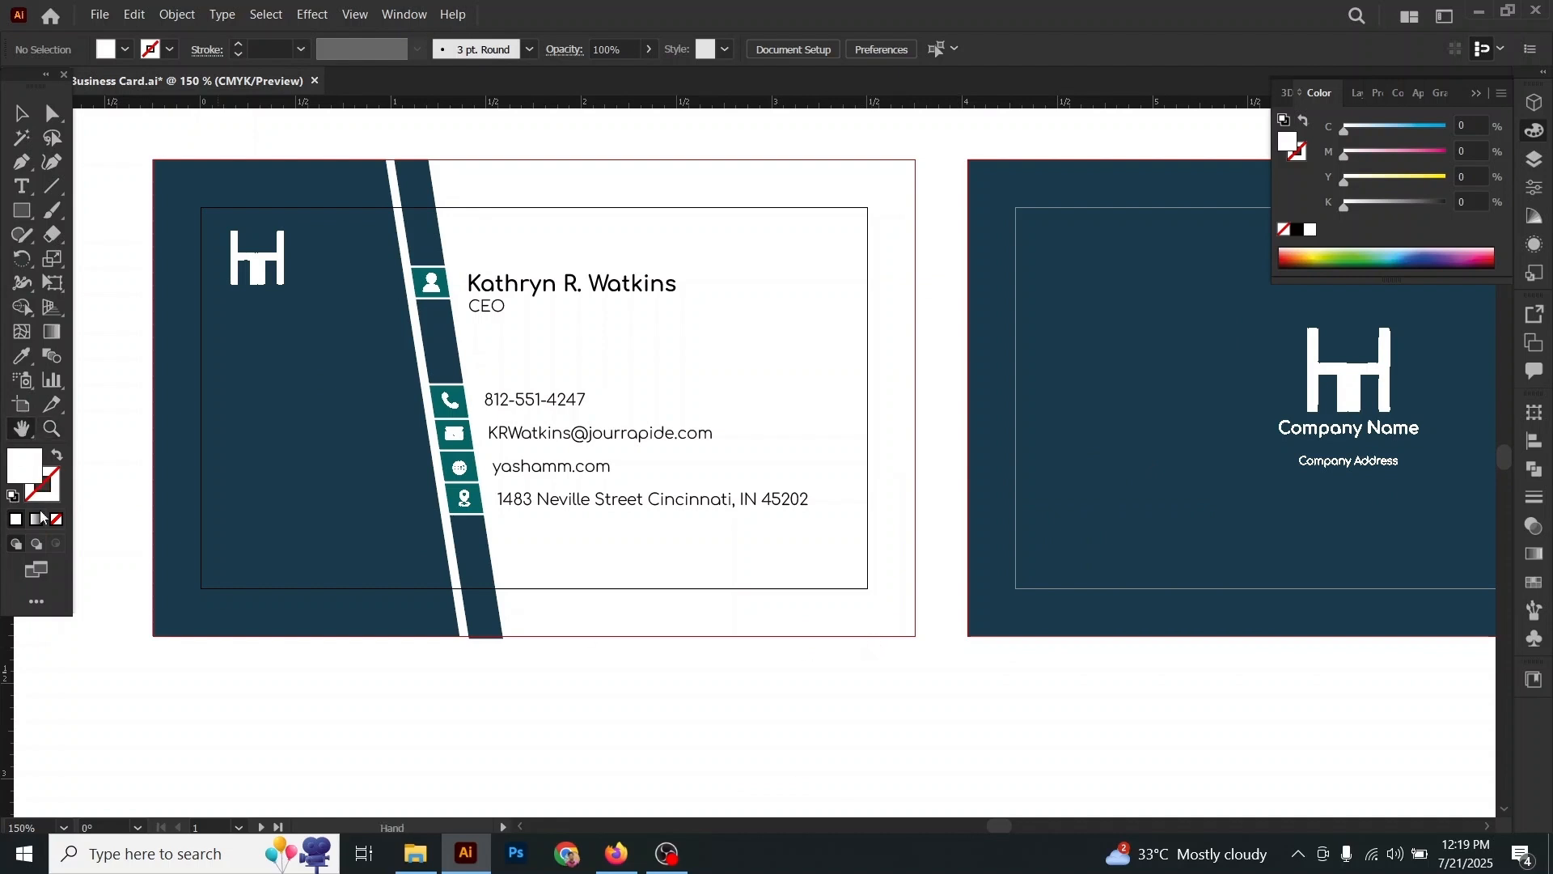
drag(1321, 691, 720, 716)
drag(513, 697, 1210, 697)
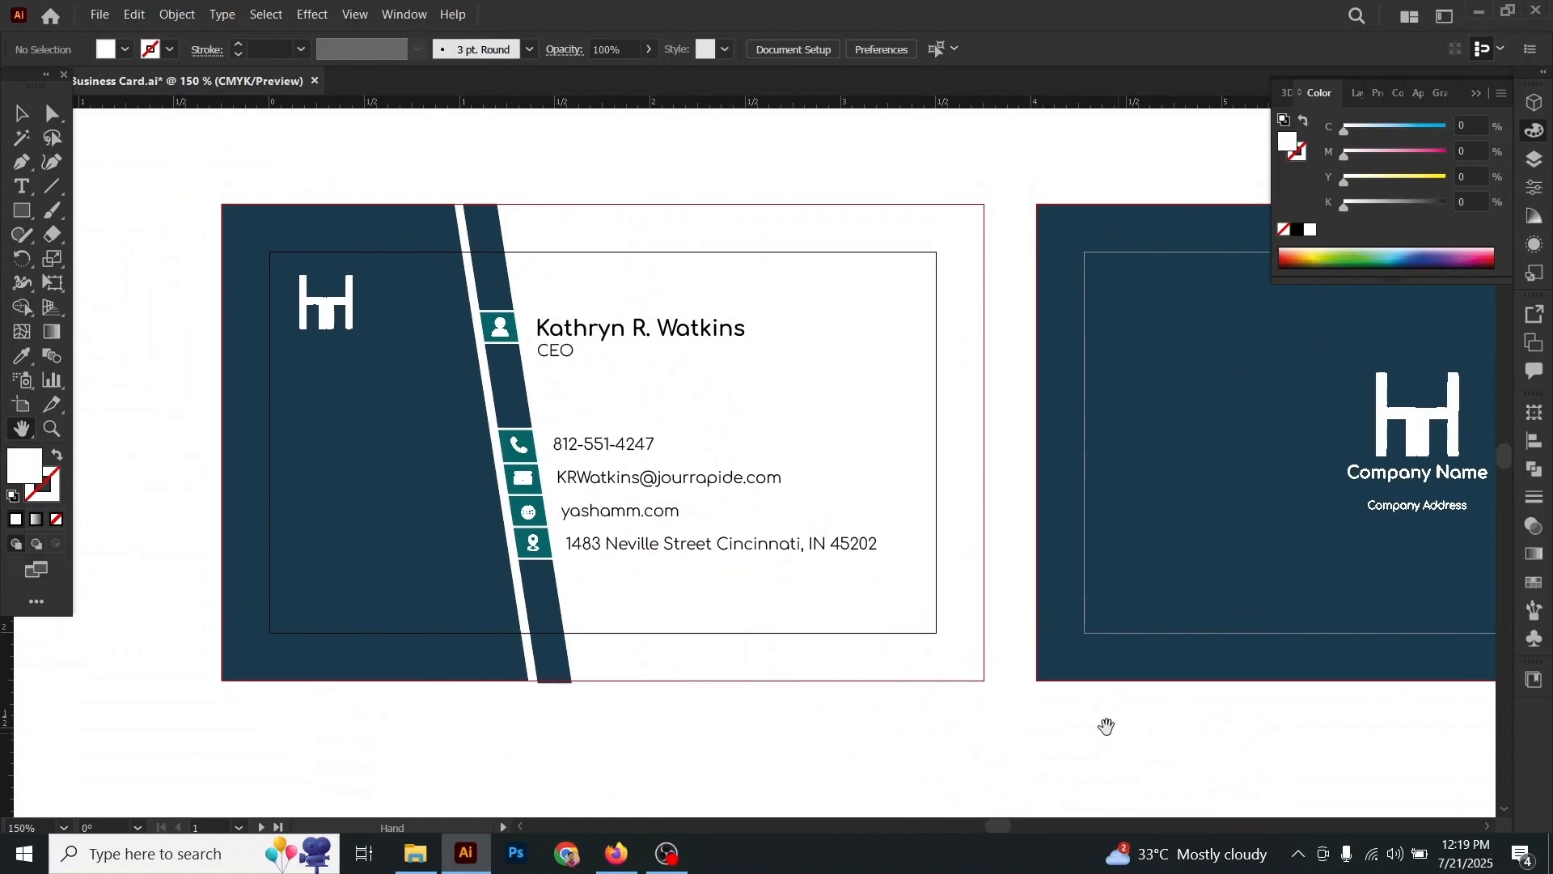
click(22, 114)
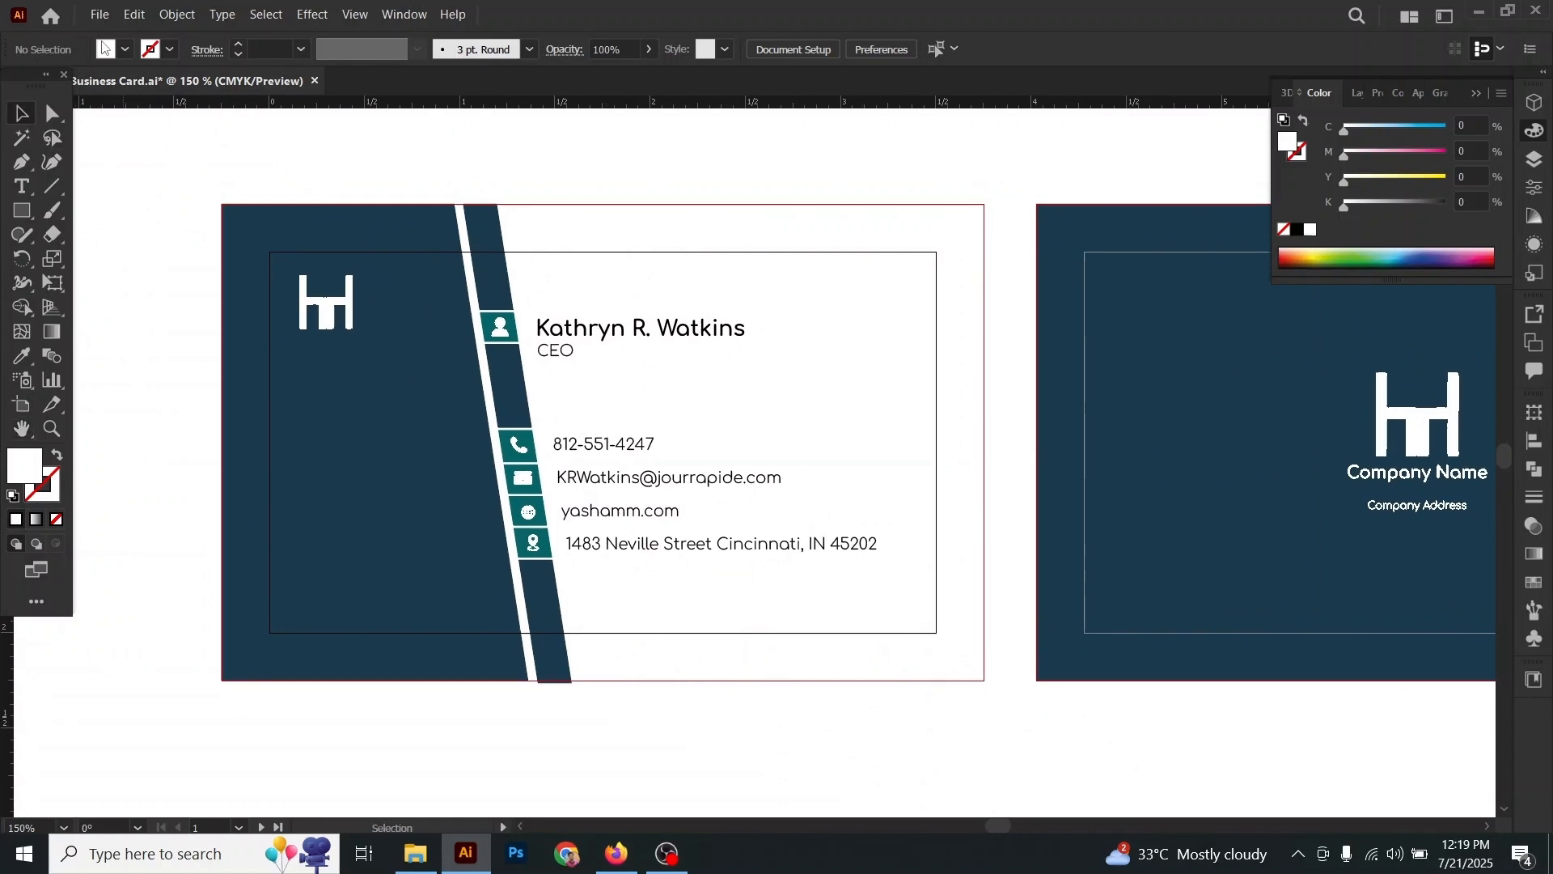
click(100, 16)
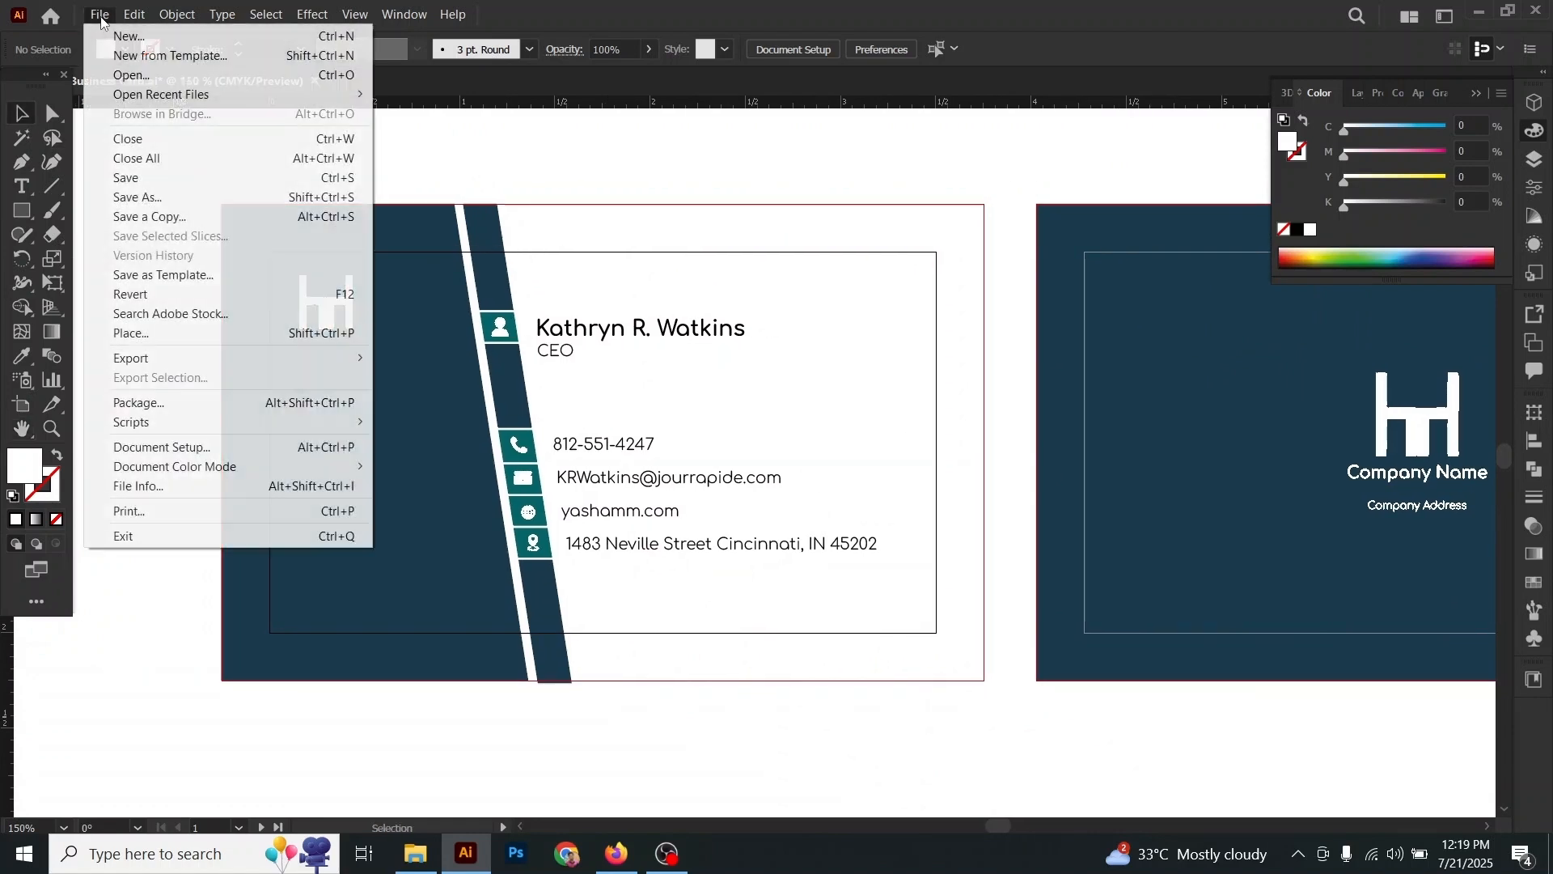
click(138, 186)
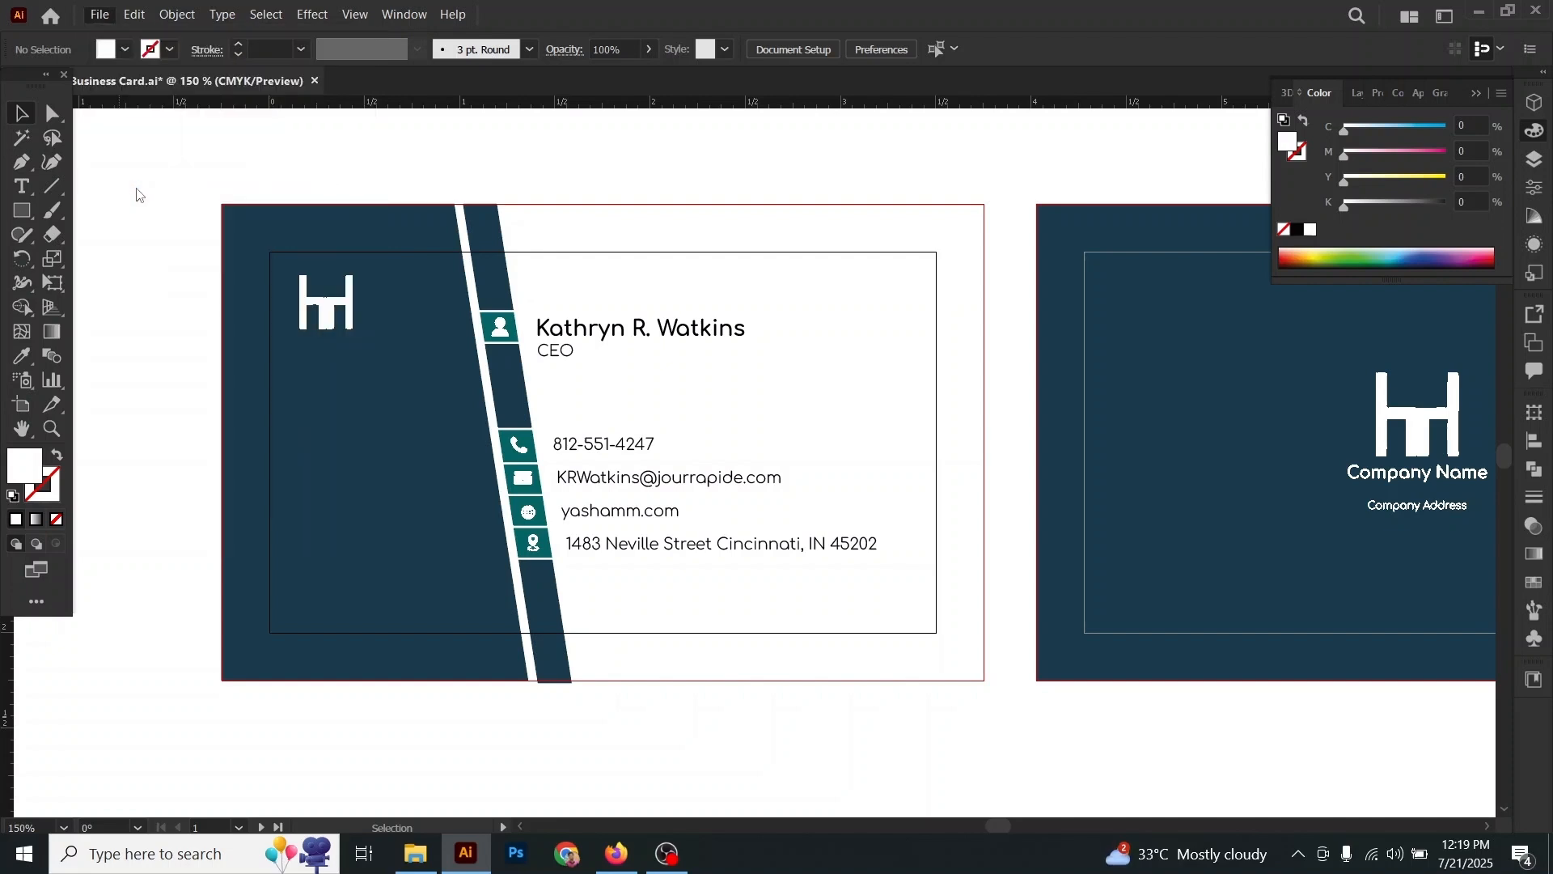
Step: Set up a Save for Web (Legacy) JPEG export of the front card scaled to 300 percent
click(111, 16)
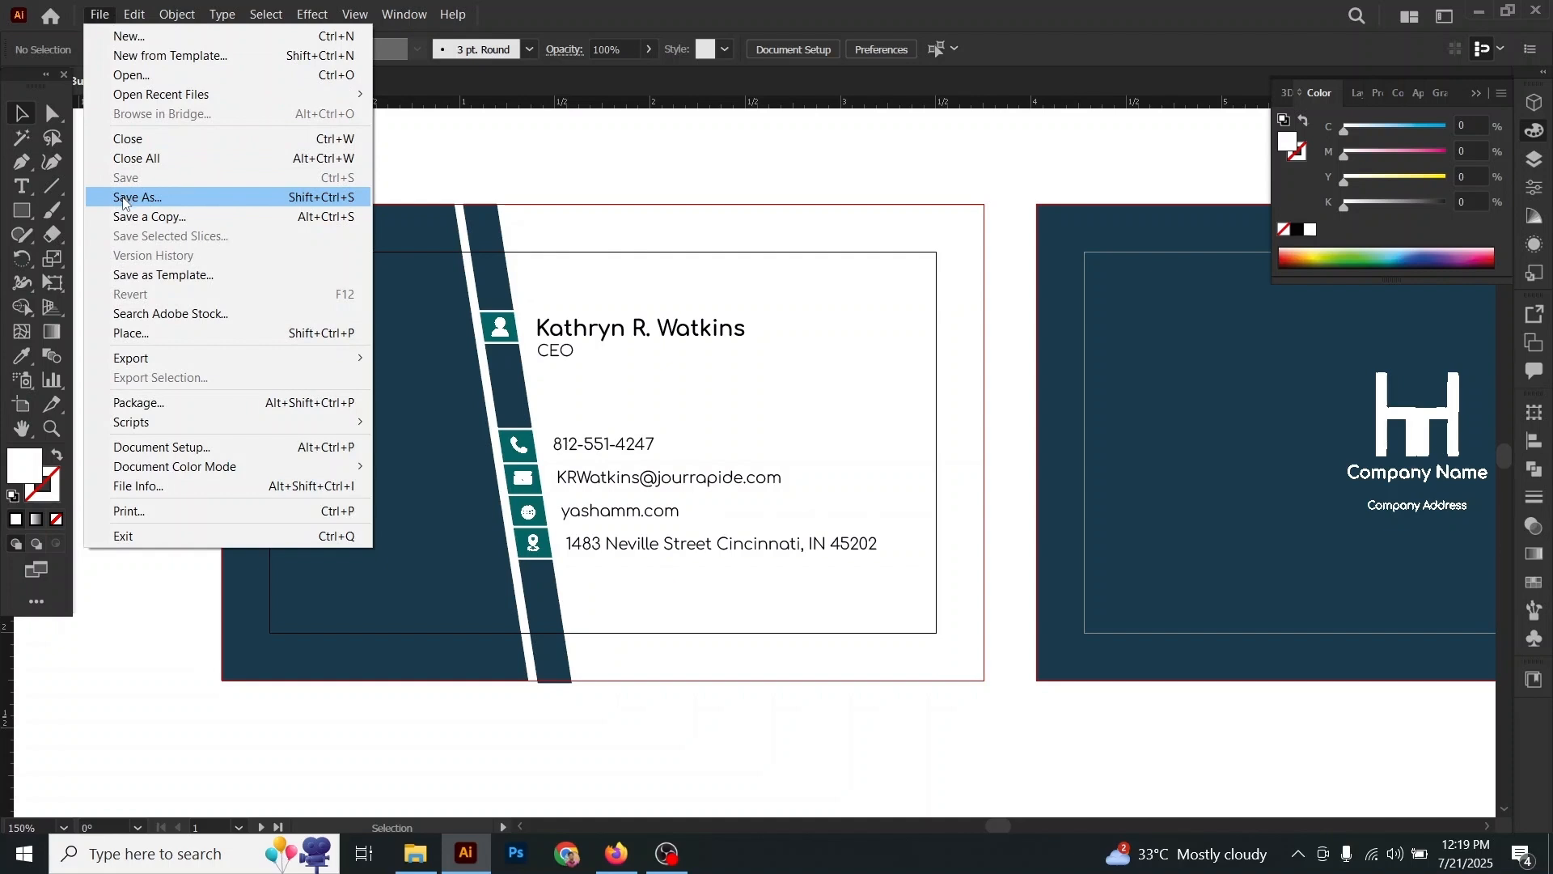
mouse_move(205, 361)
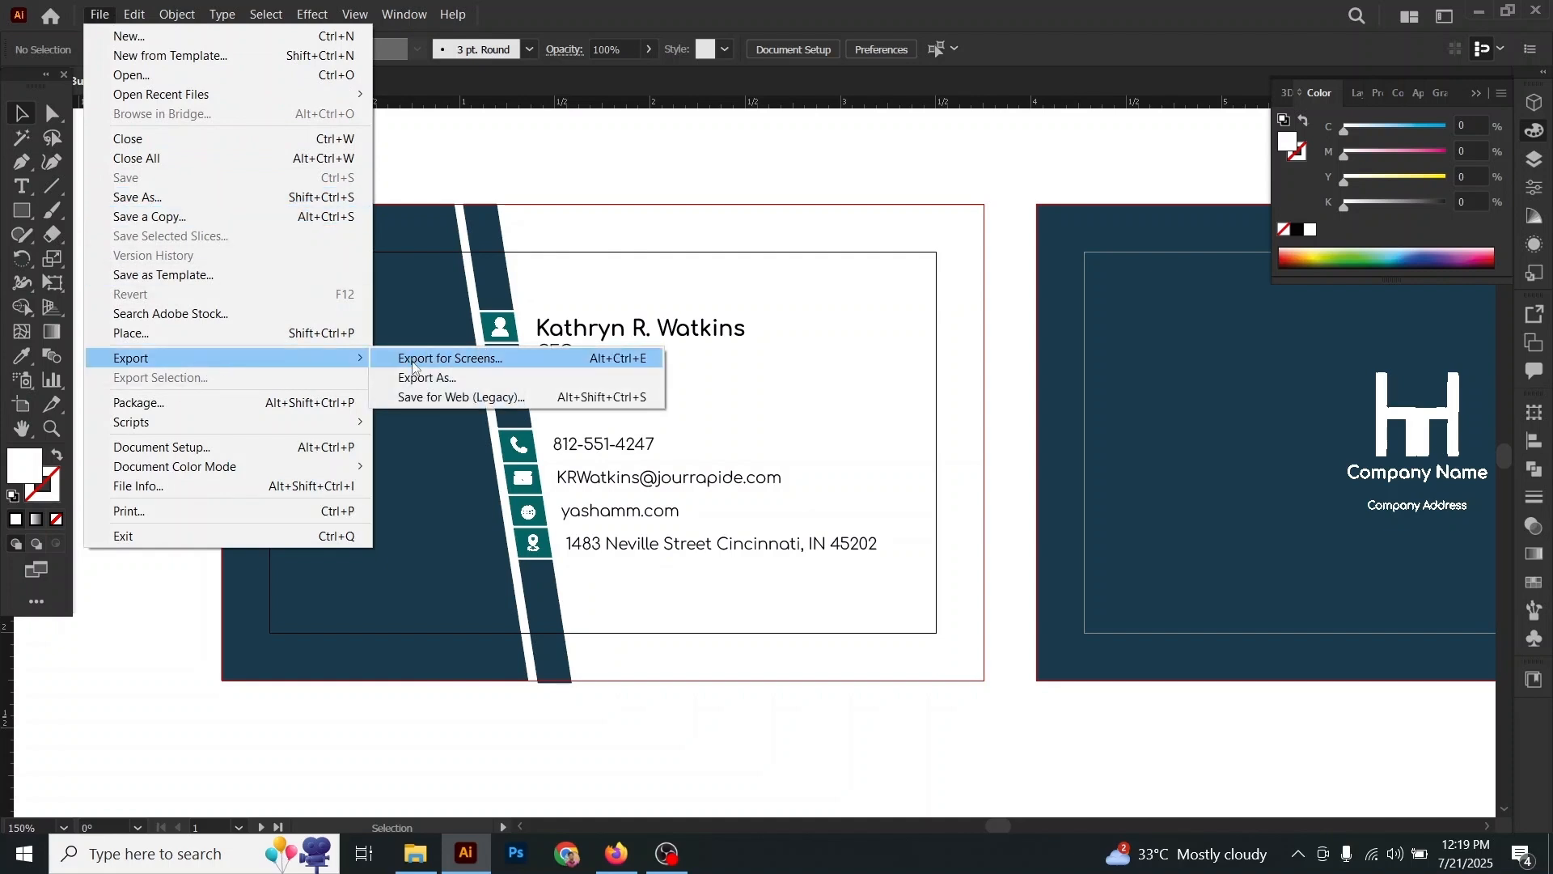
click(401, 391)
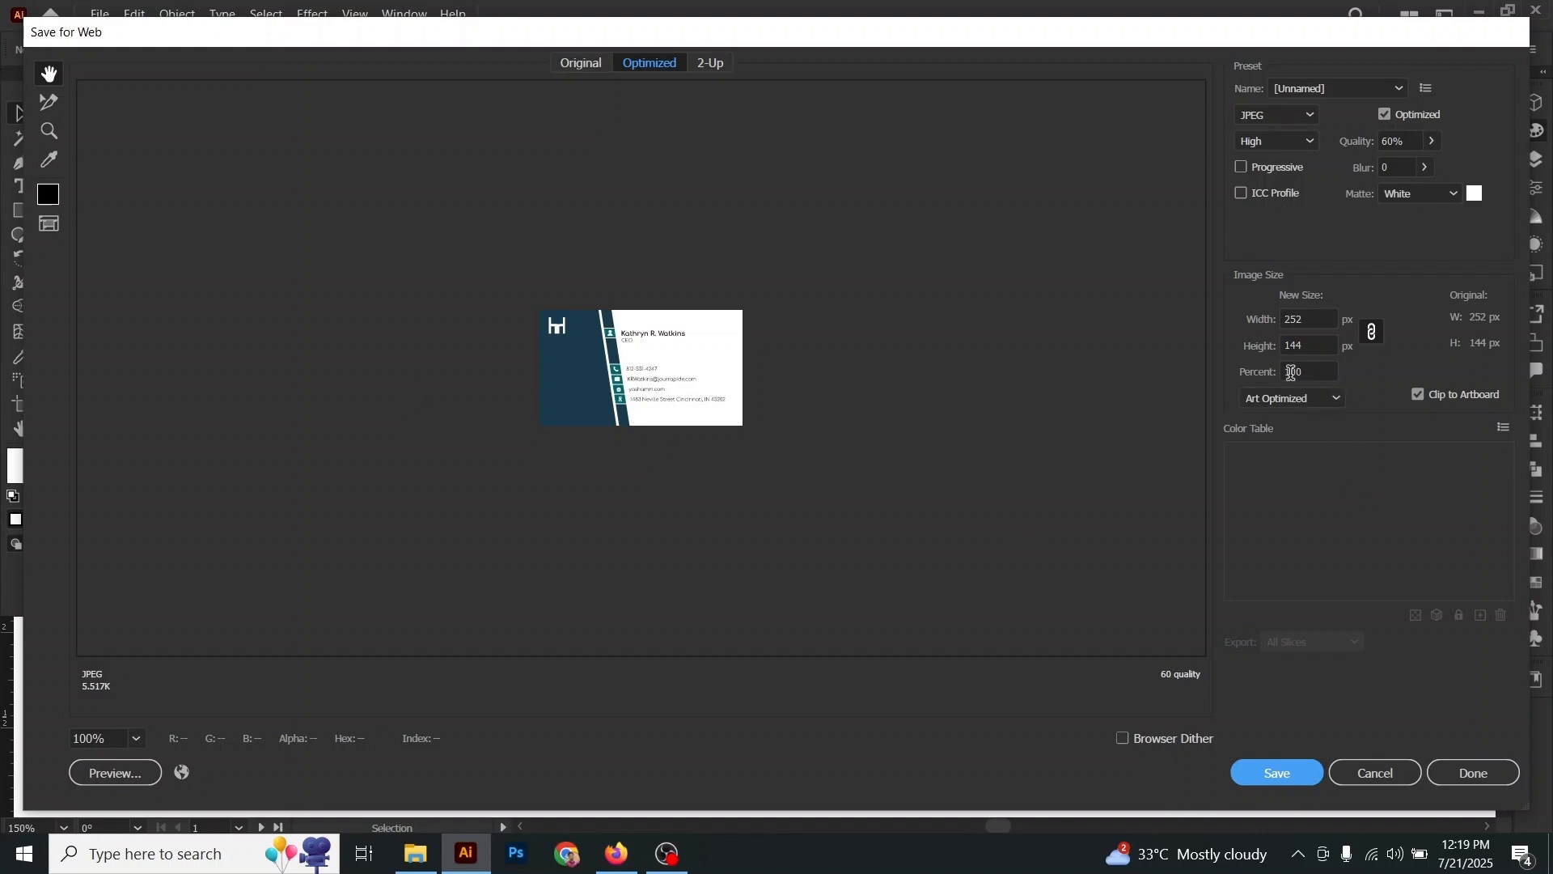
drag(1292, 372, 1276, 376)
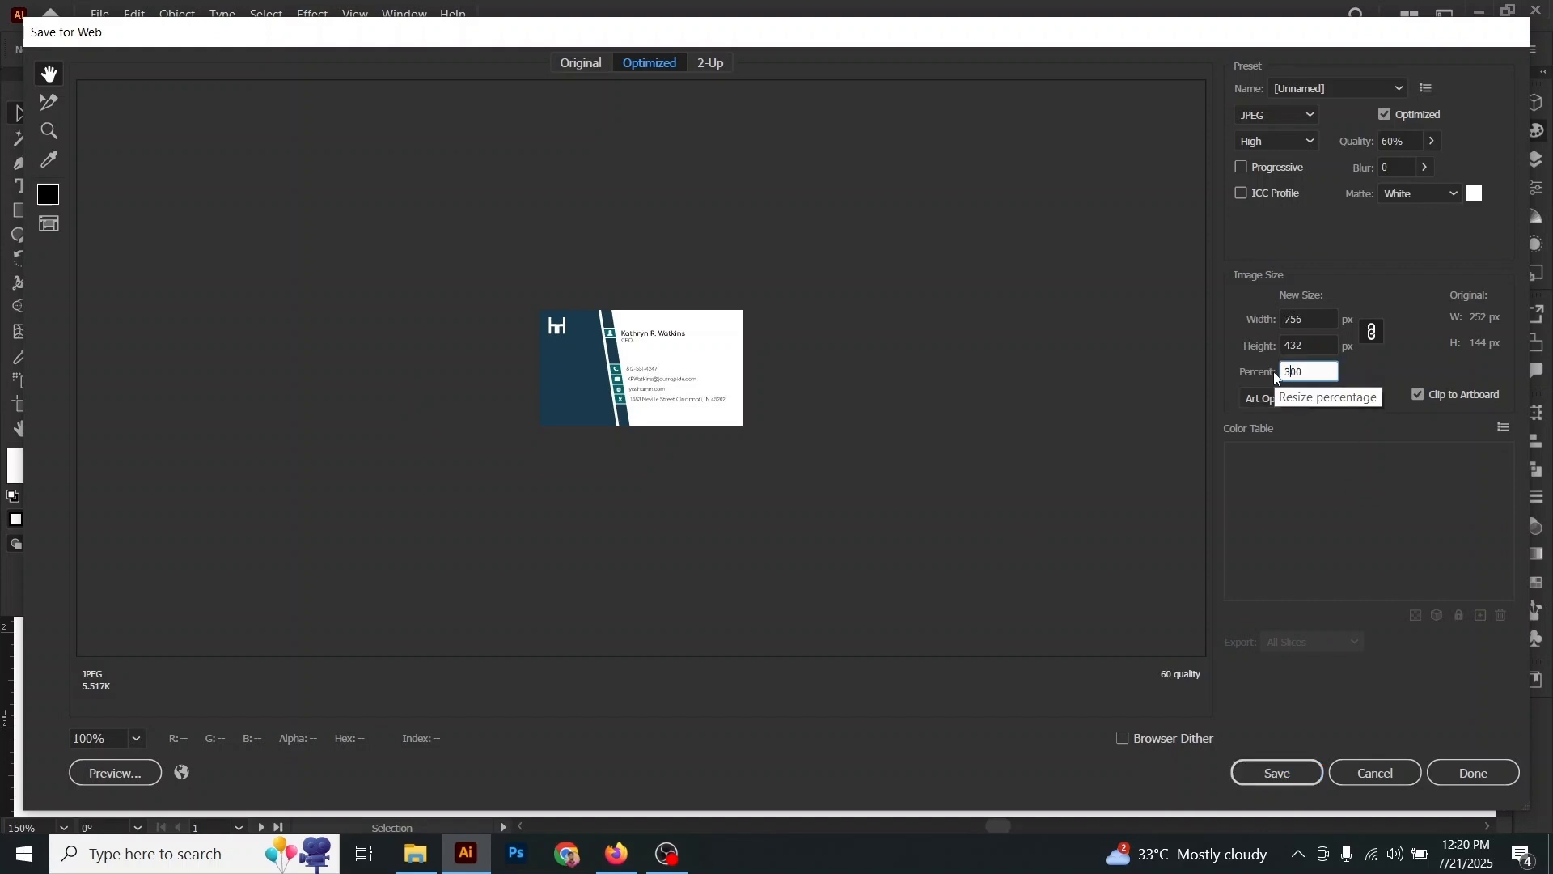
click(1327, 320)
Step: Save the front card's JPEG as "Corporate-Business-Card front.jpg" in the Corporate Business Card Design folder
click(1285, 773)
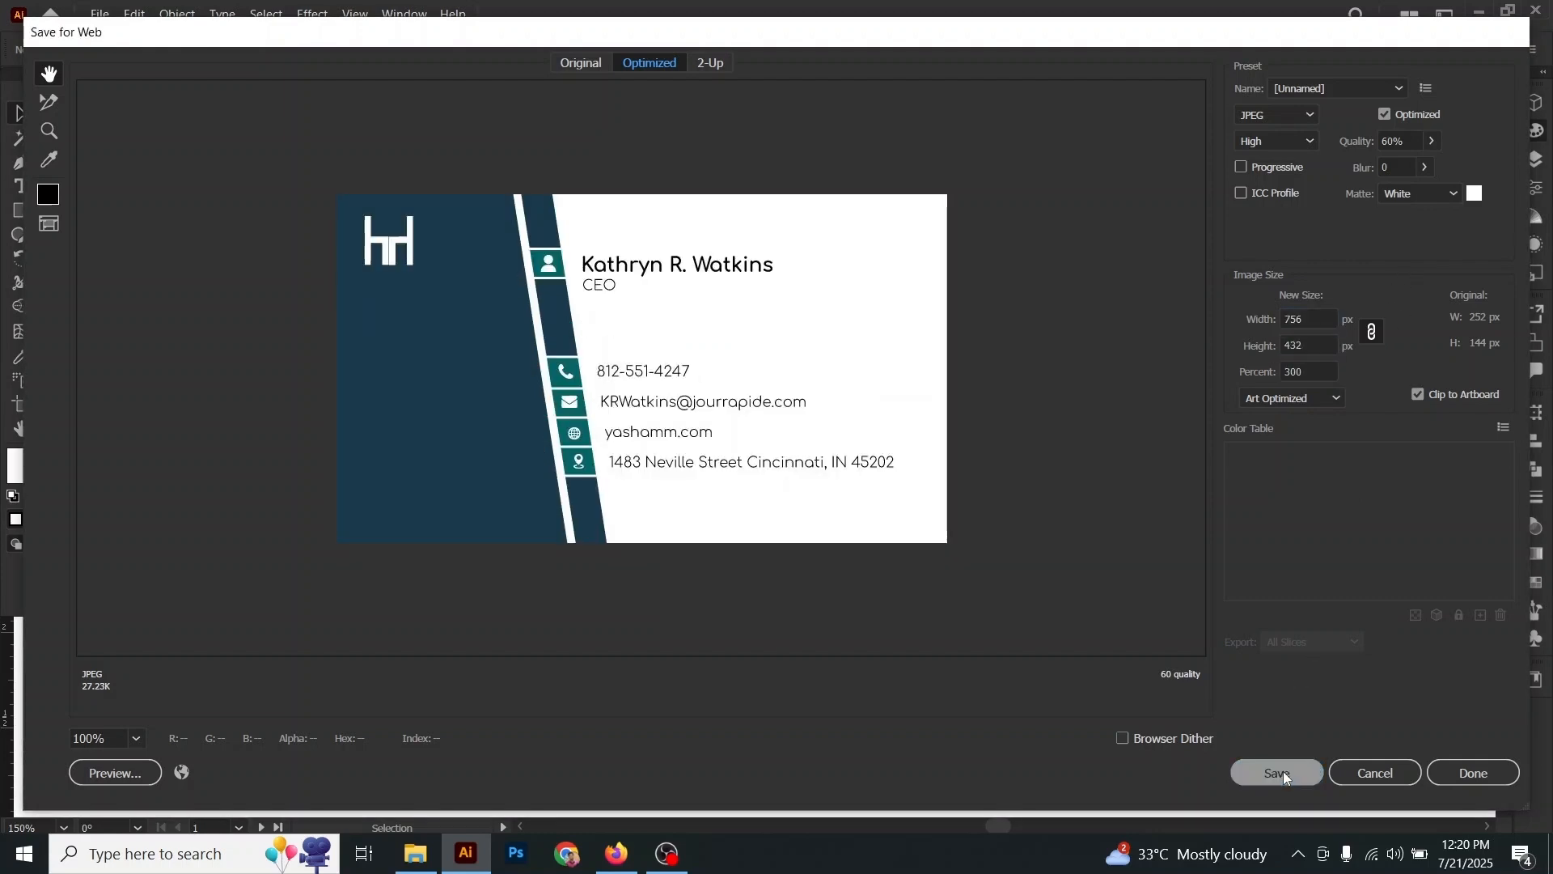
click(307, 424)
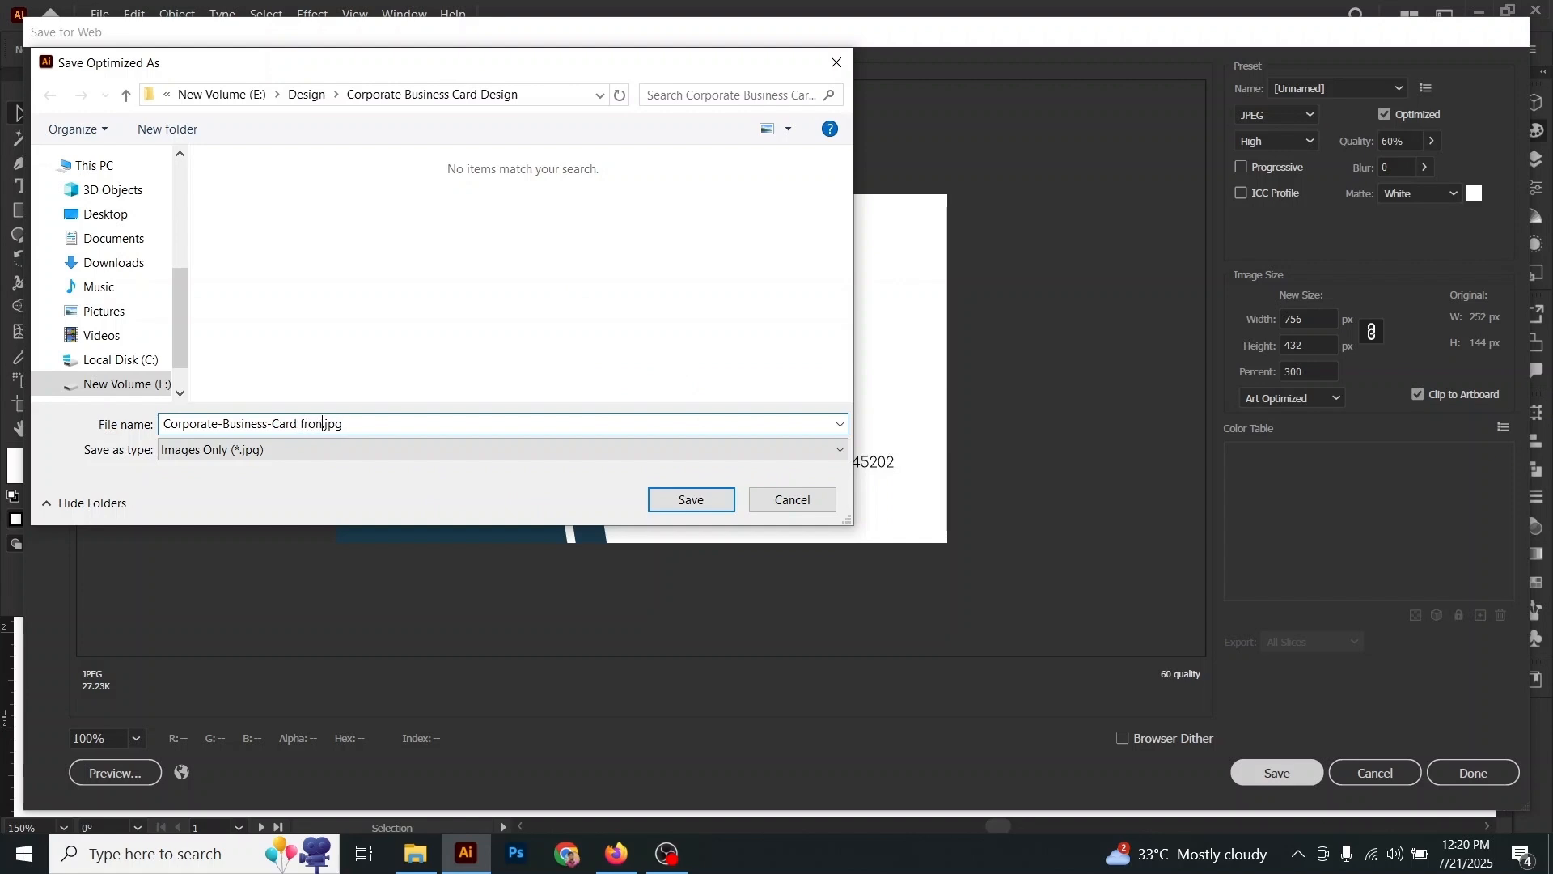
click(683, 507)
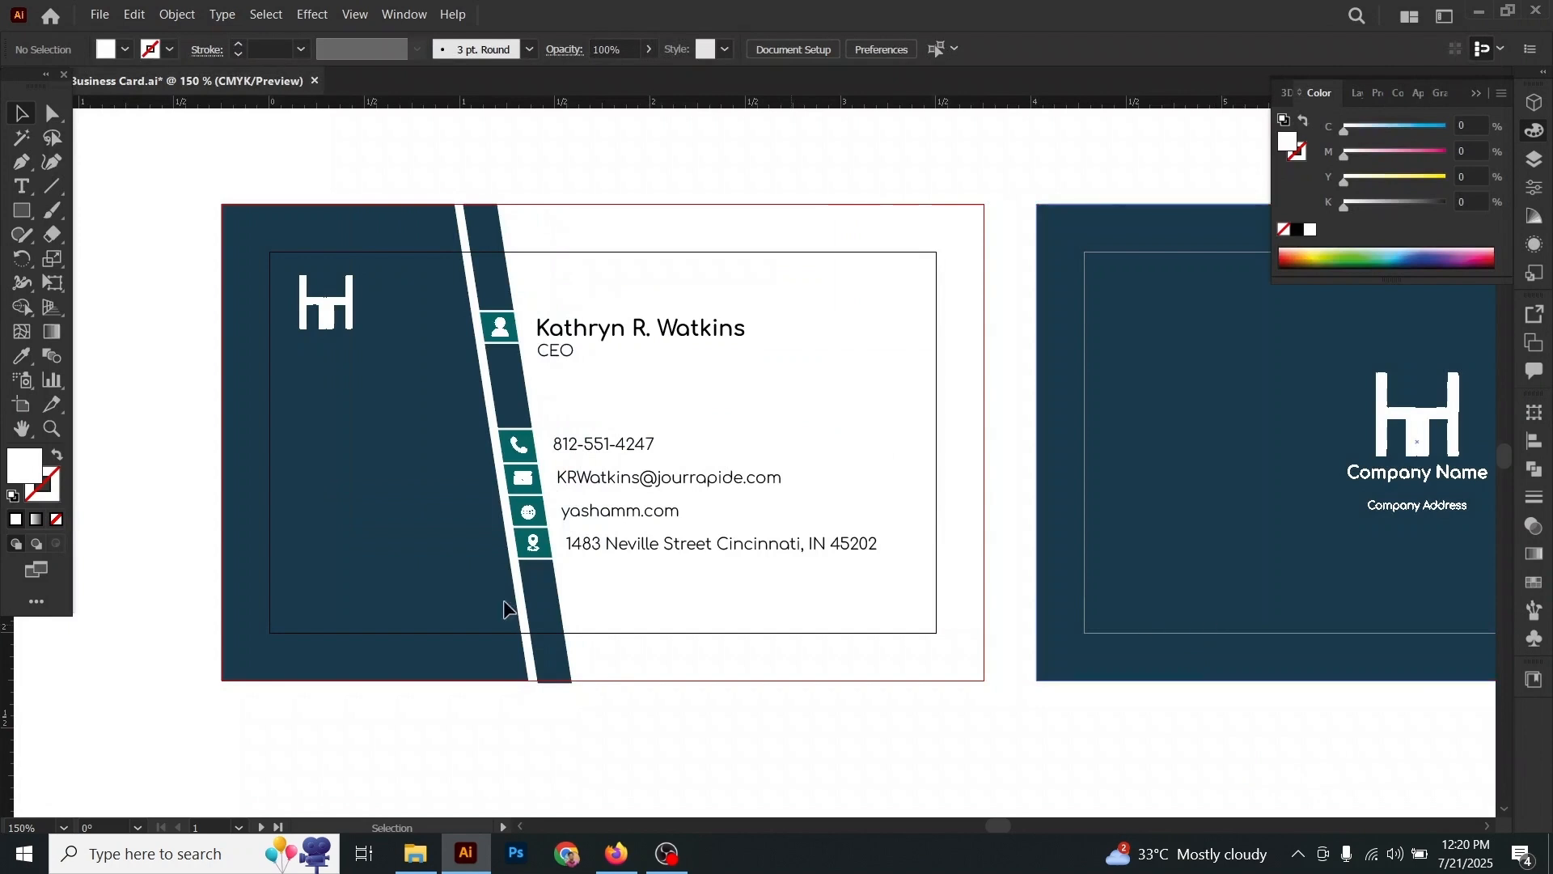
Step: Make the back card's artboard active by selecting its navy background rectangle
key(h)
drag(1183, 573, 634, 592)
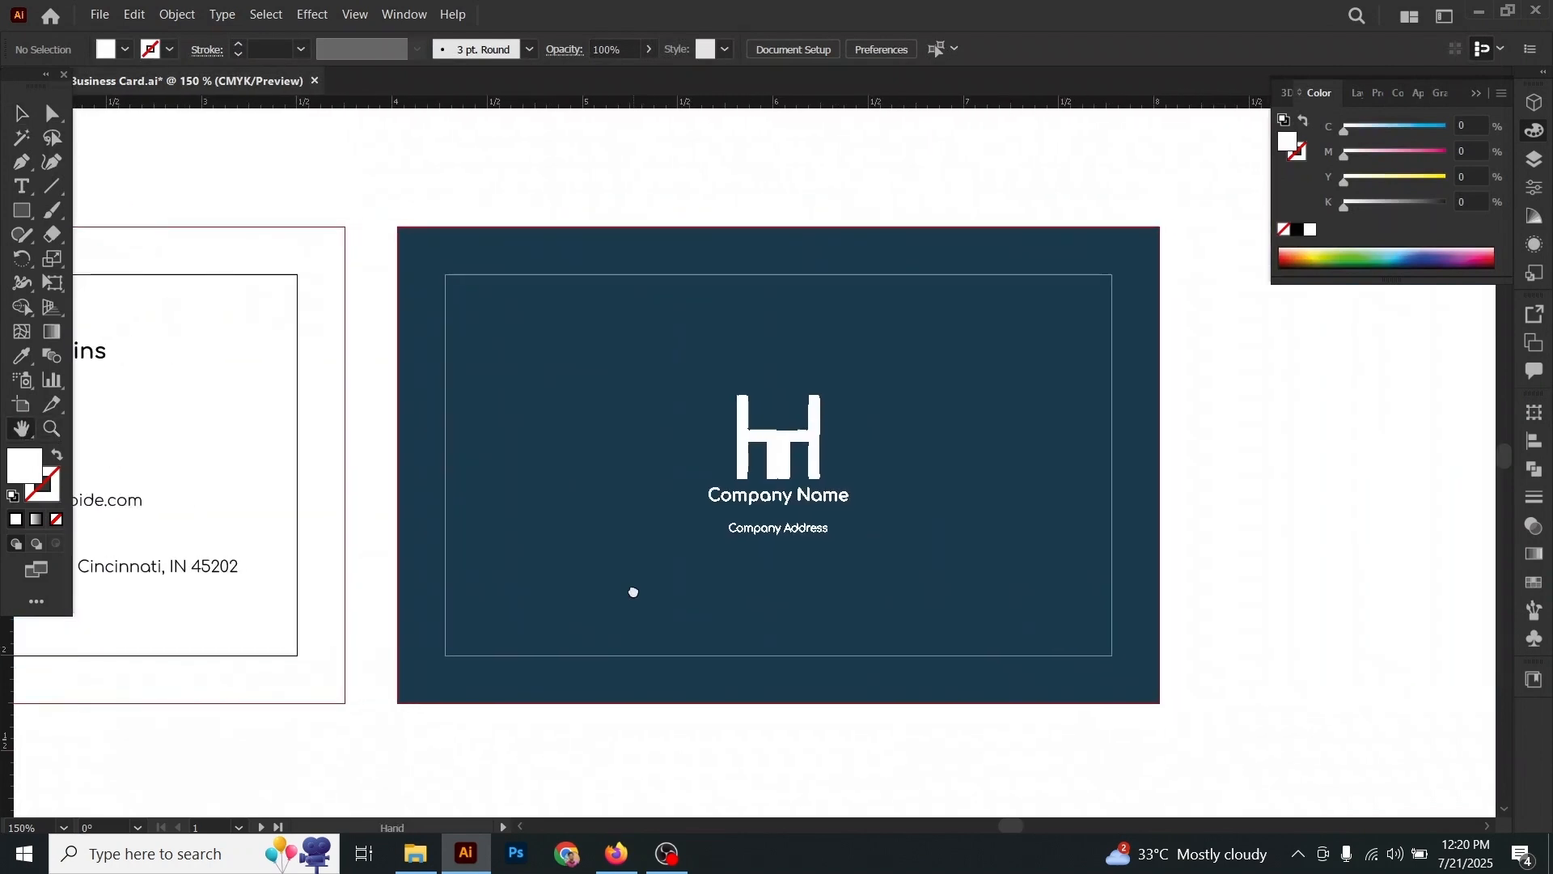
click(22, 115)
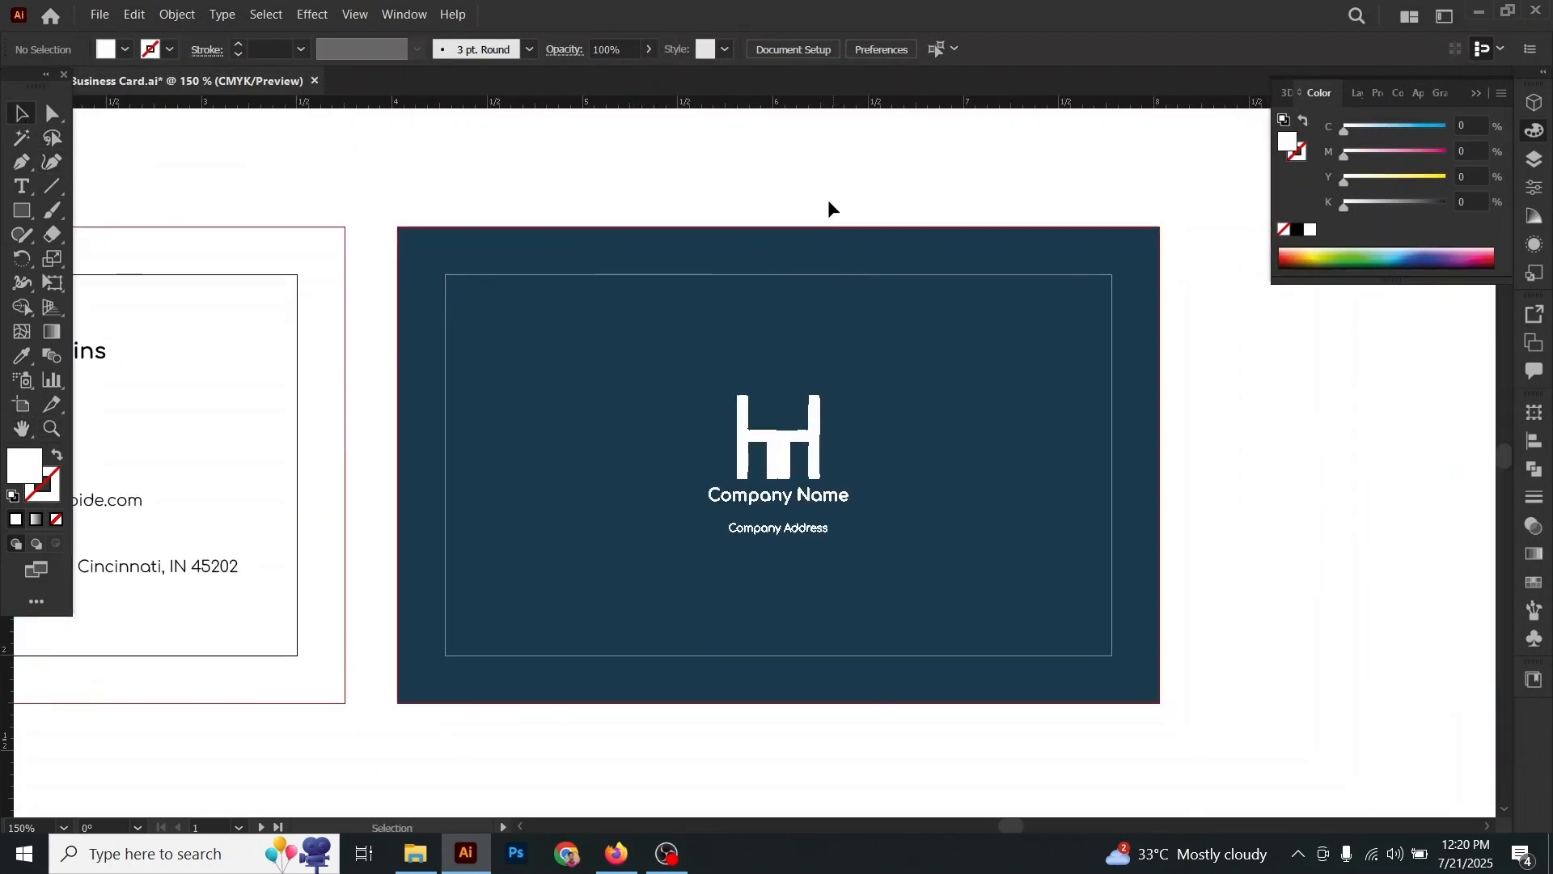
click(99, 14)
click(99, 14)
click(779, 372)
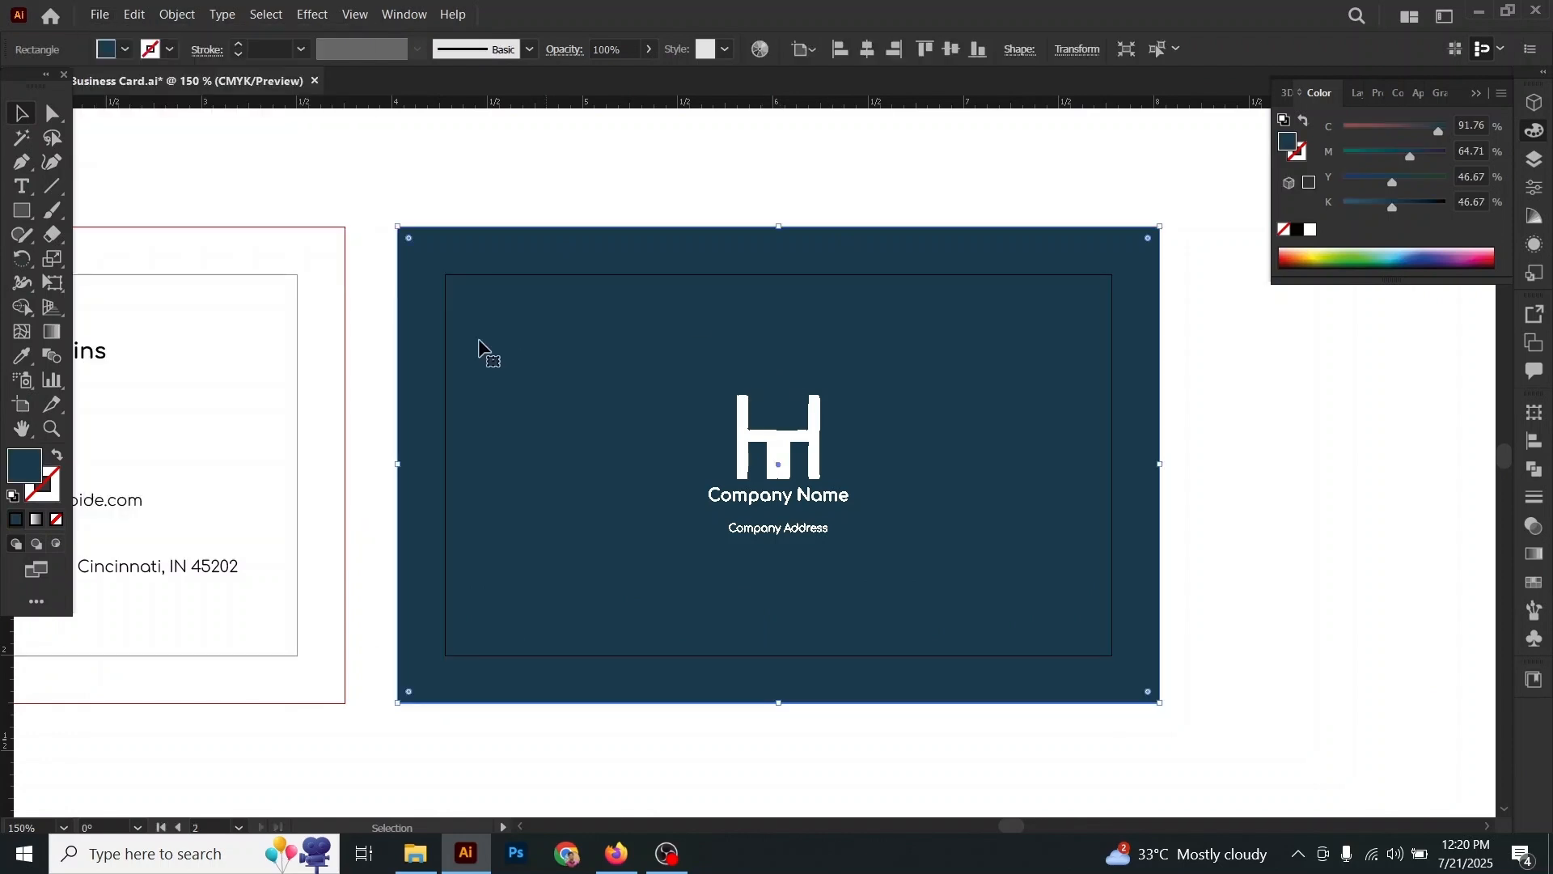
Step: Set up a Save for Web (Legacy) JPEG export of the back card scaled to 300 percent
click(99, 13)
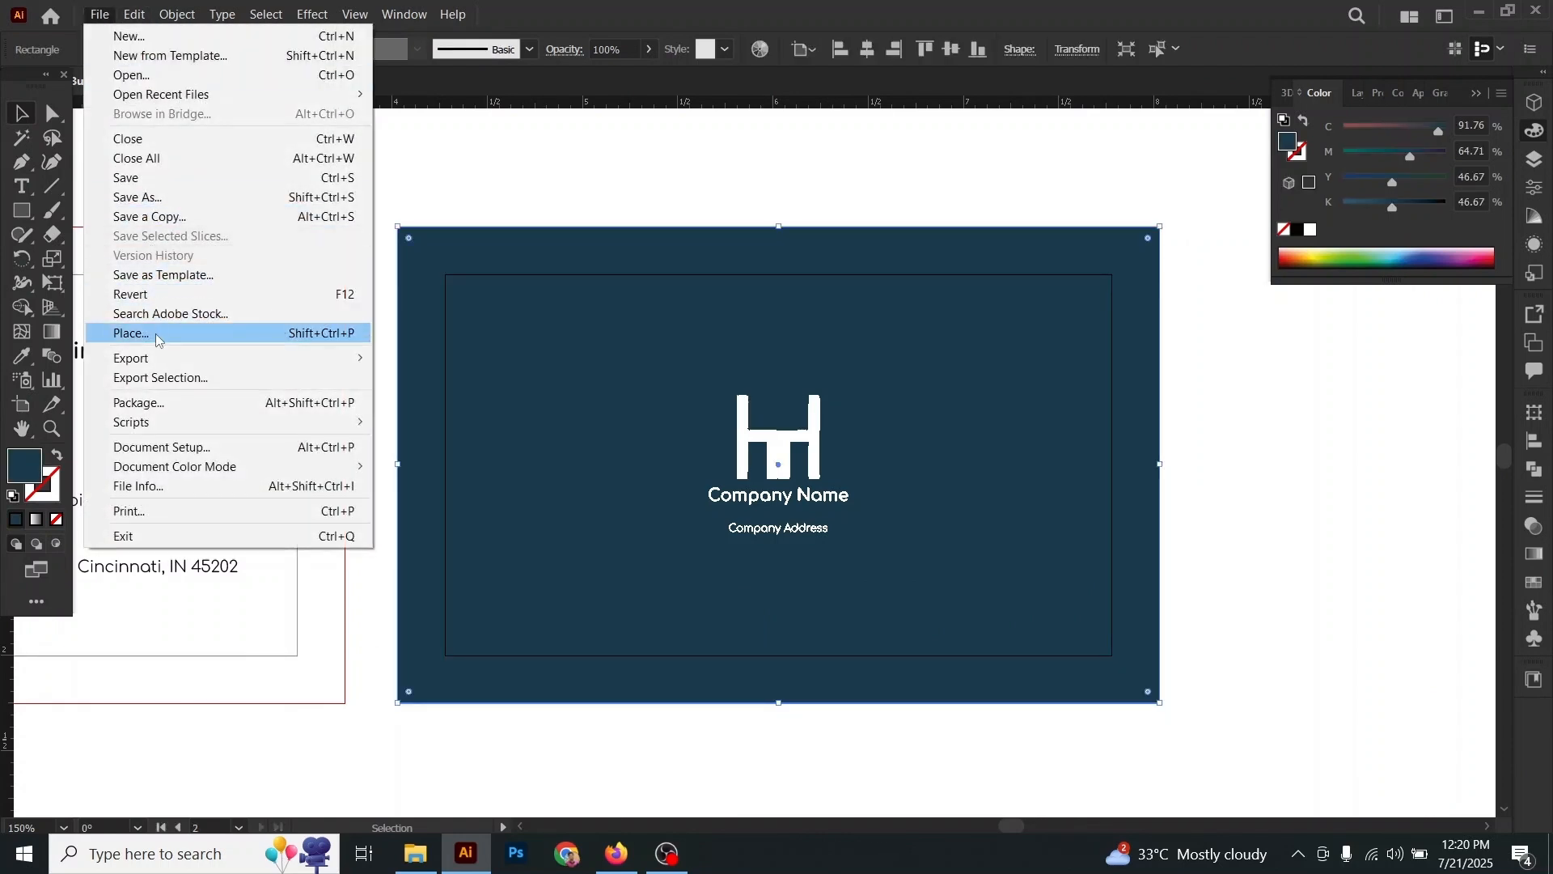
mouse_move(175, 366)
click(503, 395)
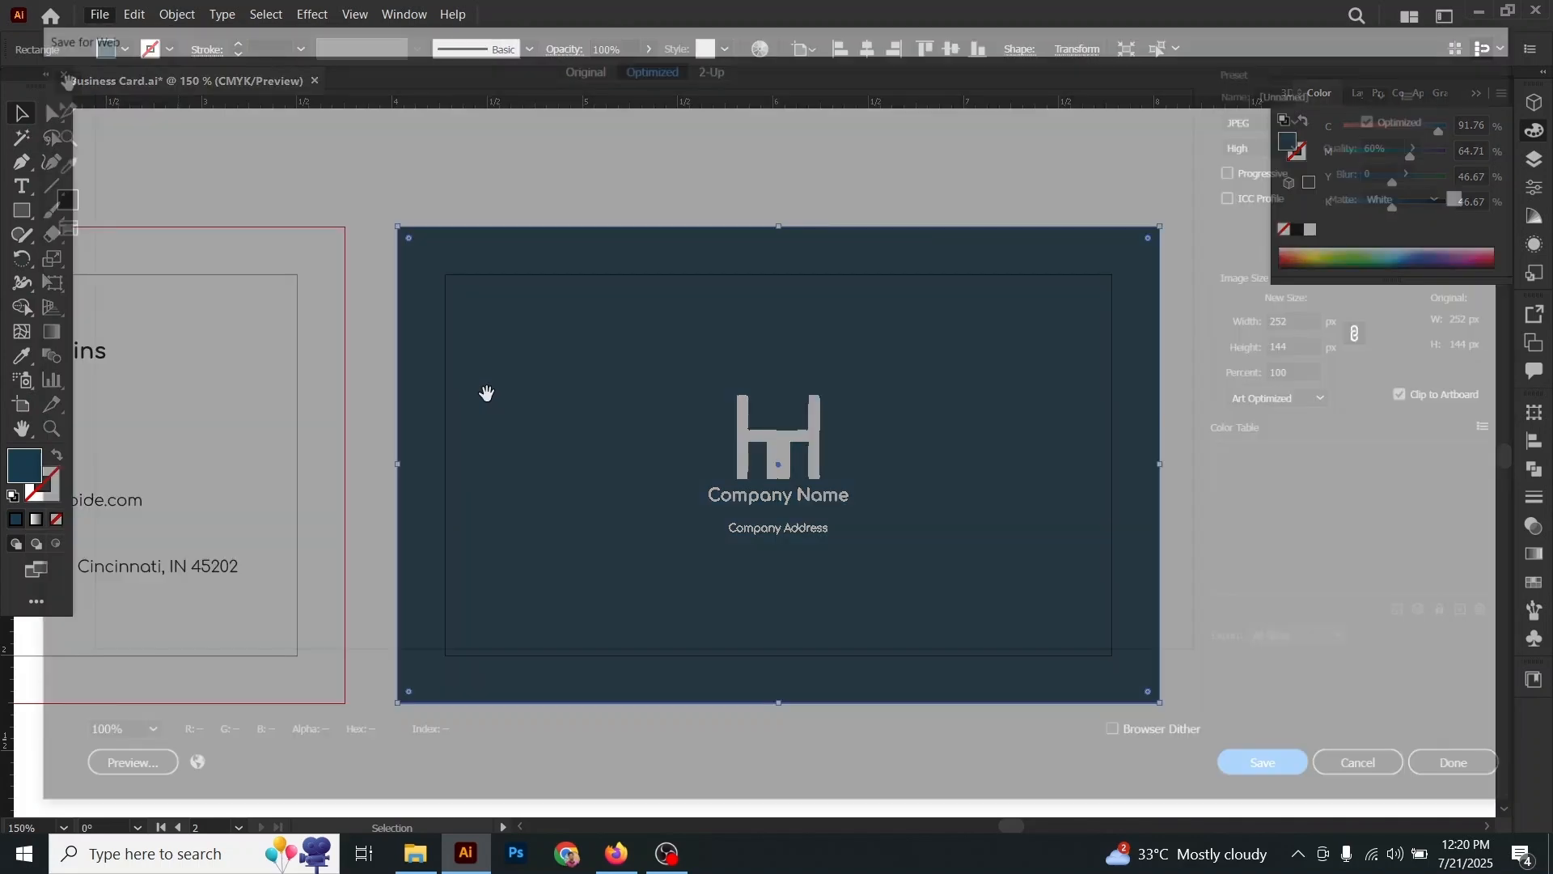
click(1289, 371)
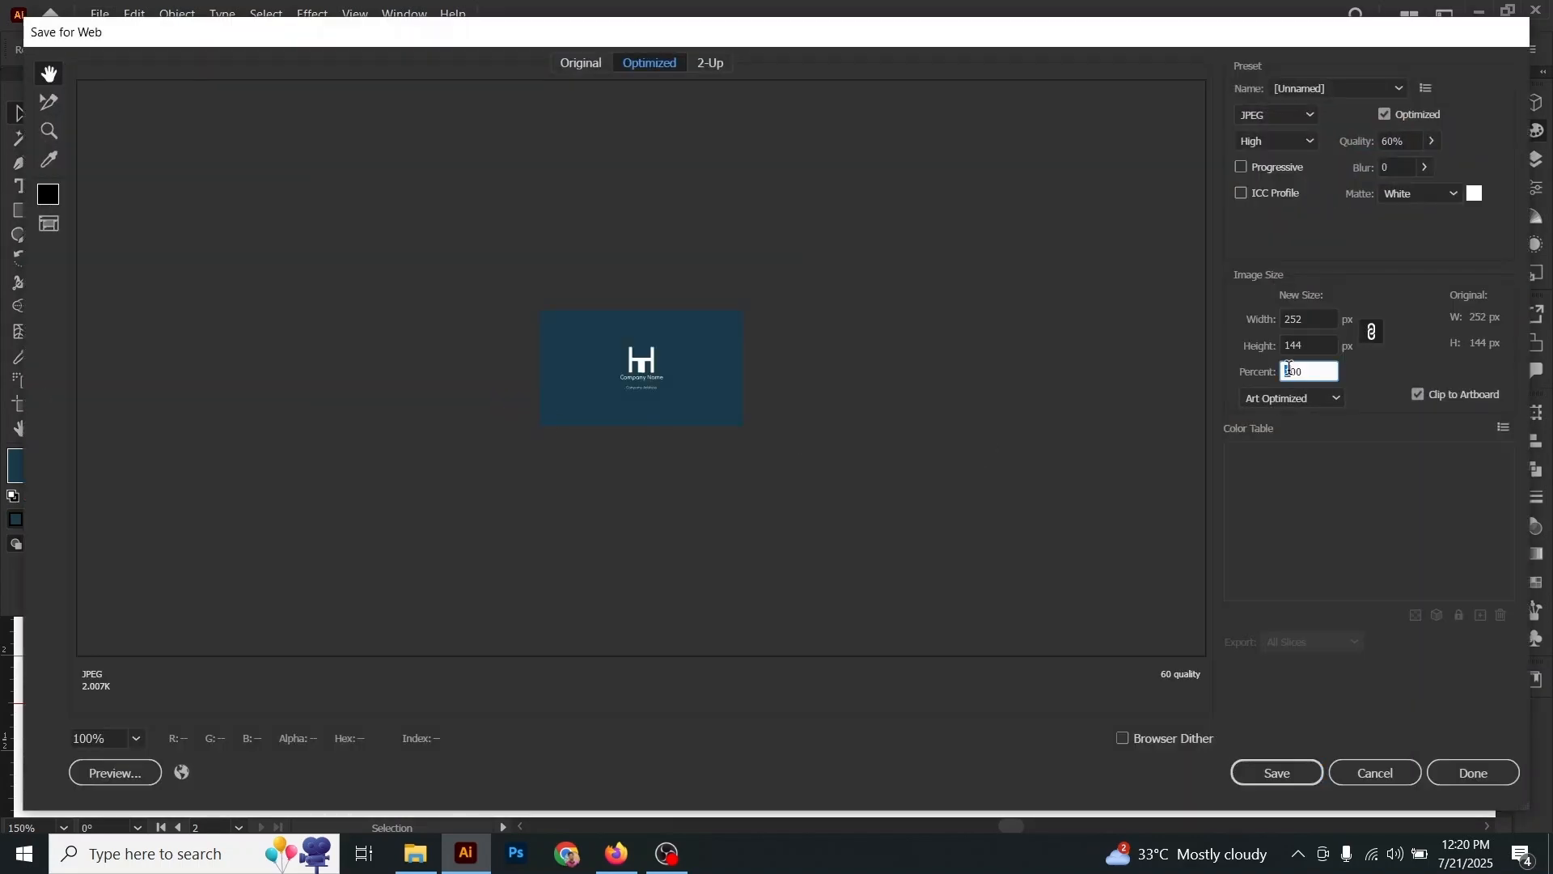
text(3)
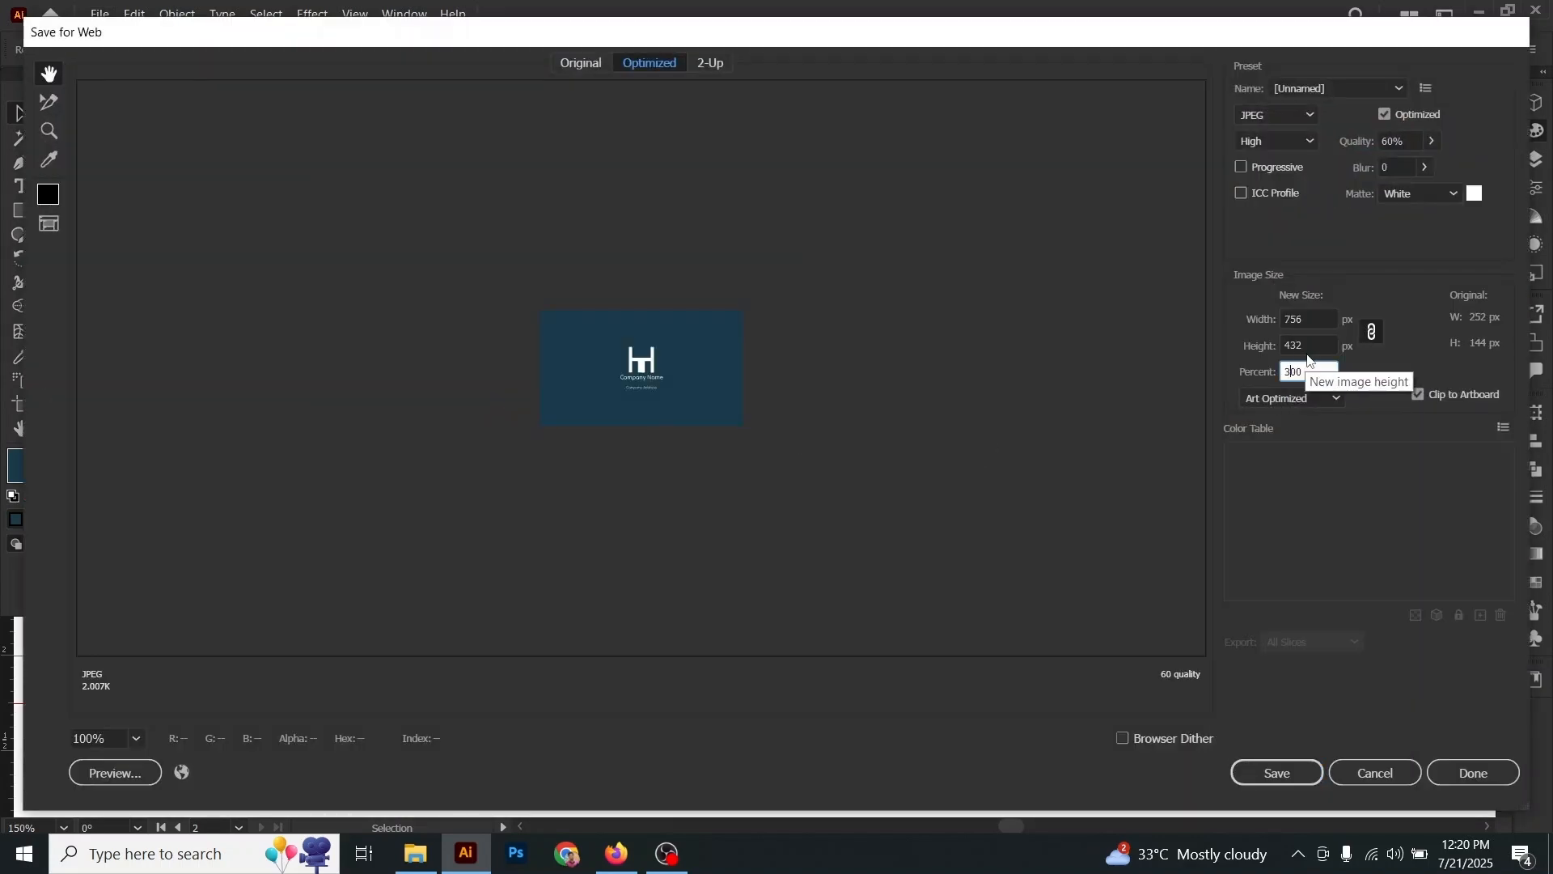
click(1306, 346)
click(1322, 315)
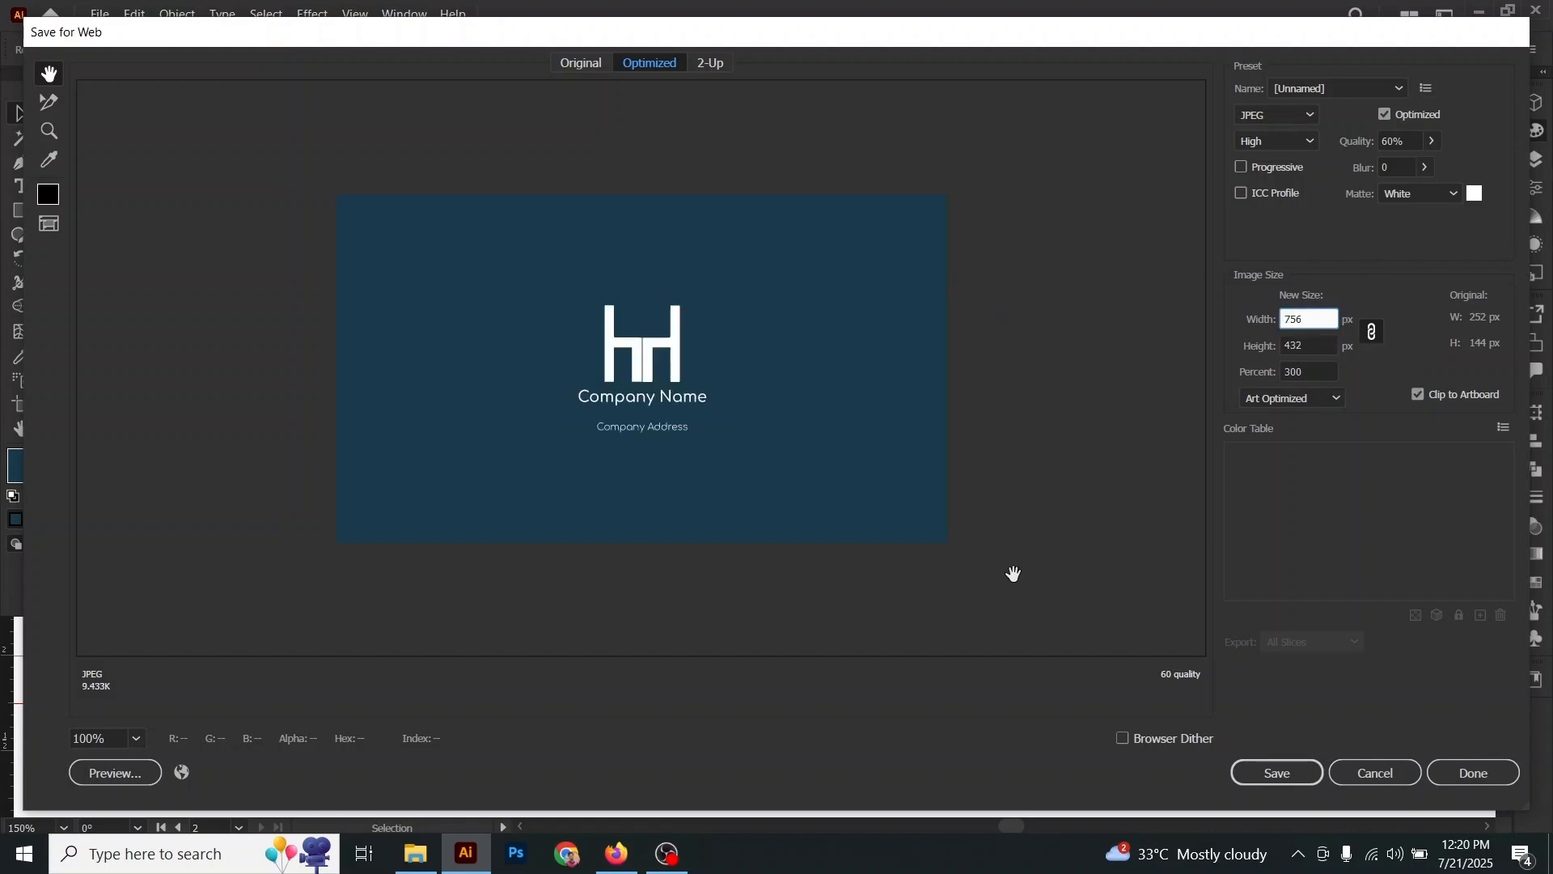
Step: Save the back card's JPEG beside the front image, extending the file name to mark the back side, and deselect the background
click(1237, 774)
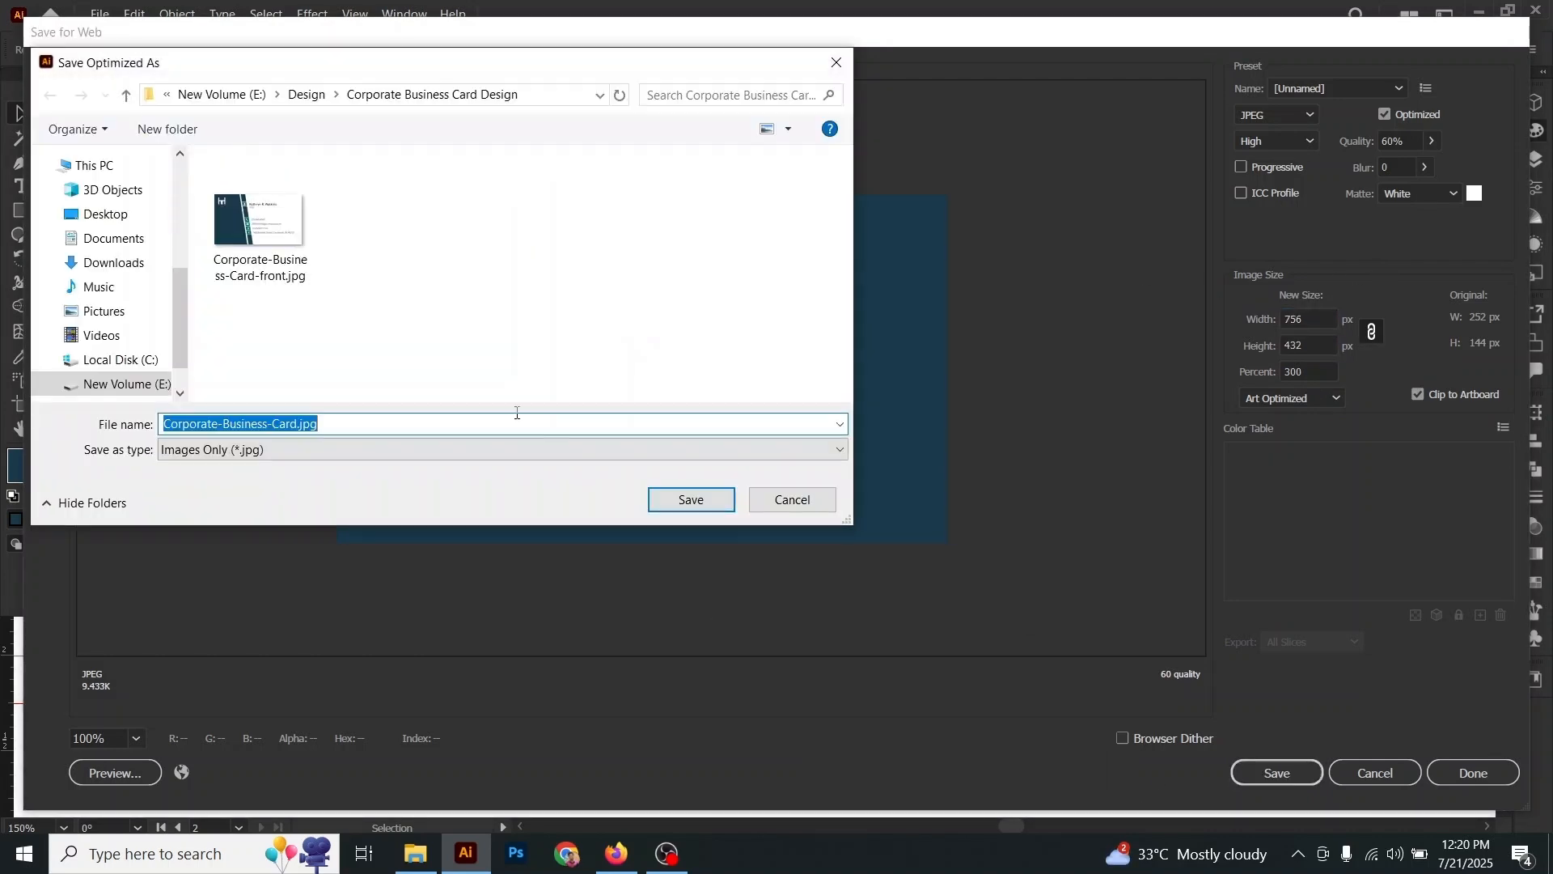
click(381, 423)
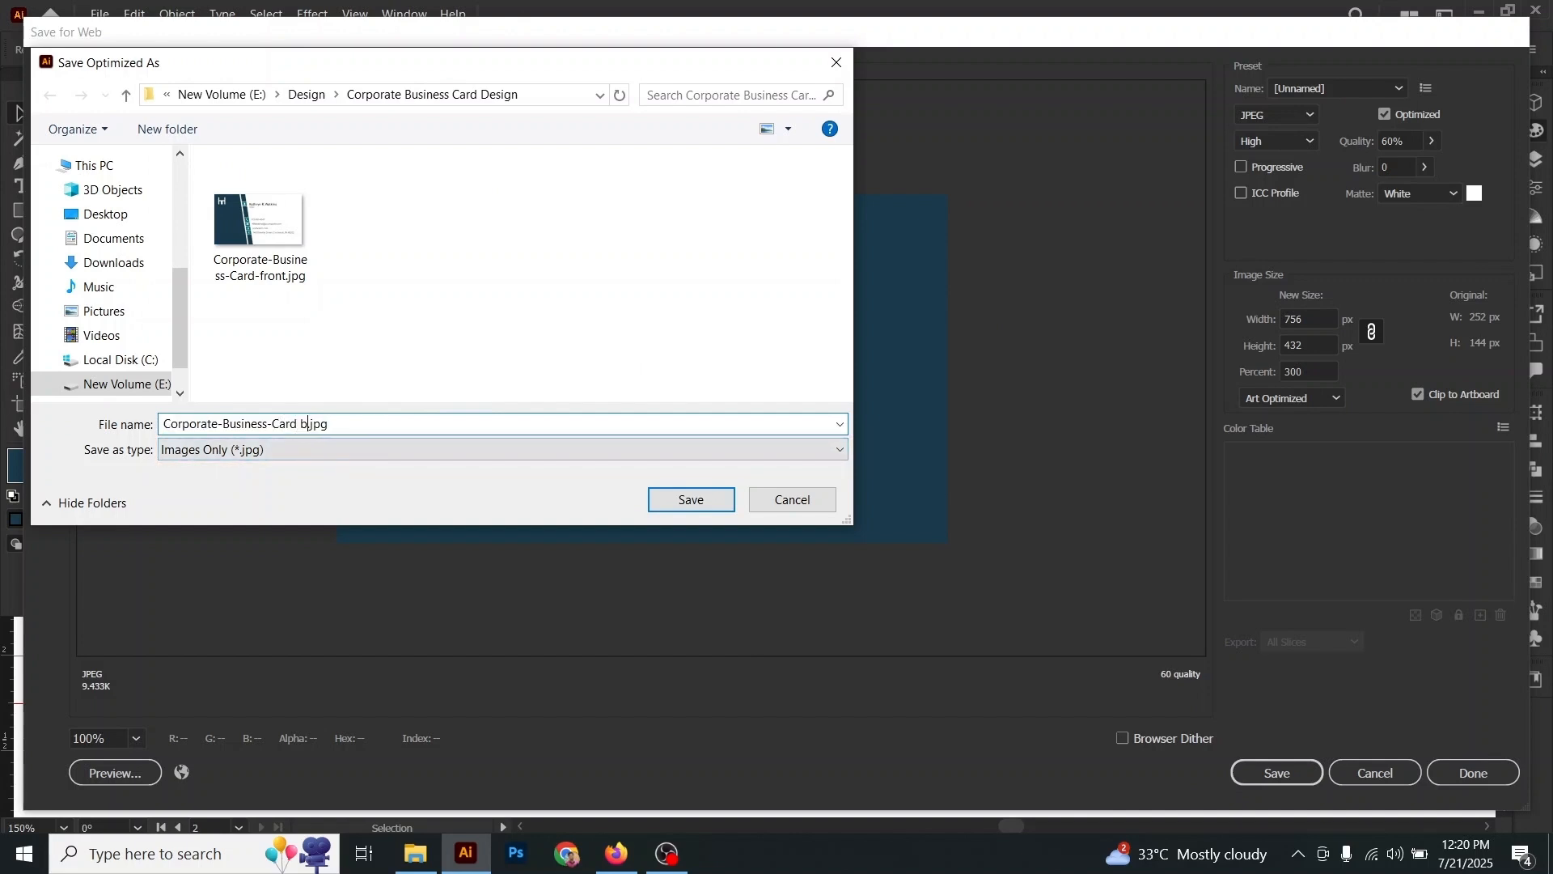
click(648, 500)
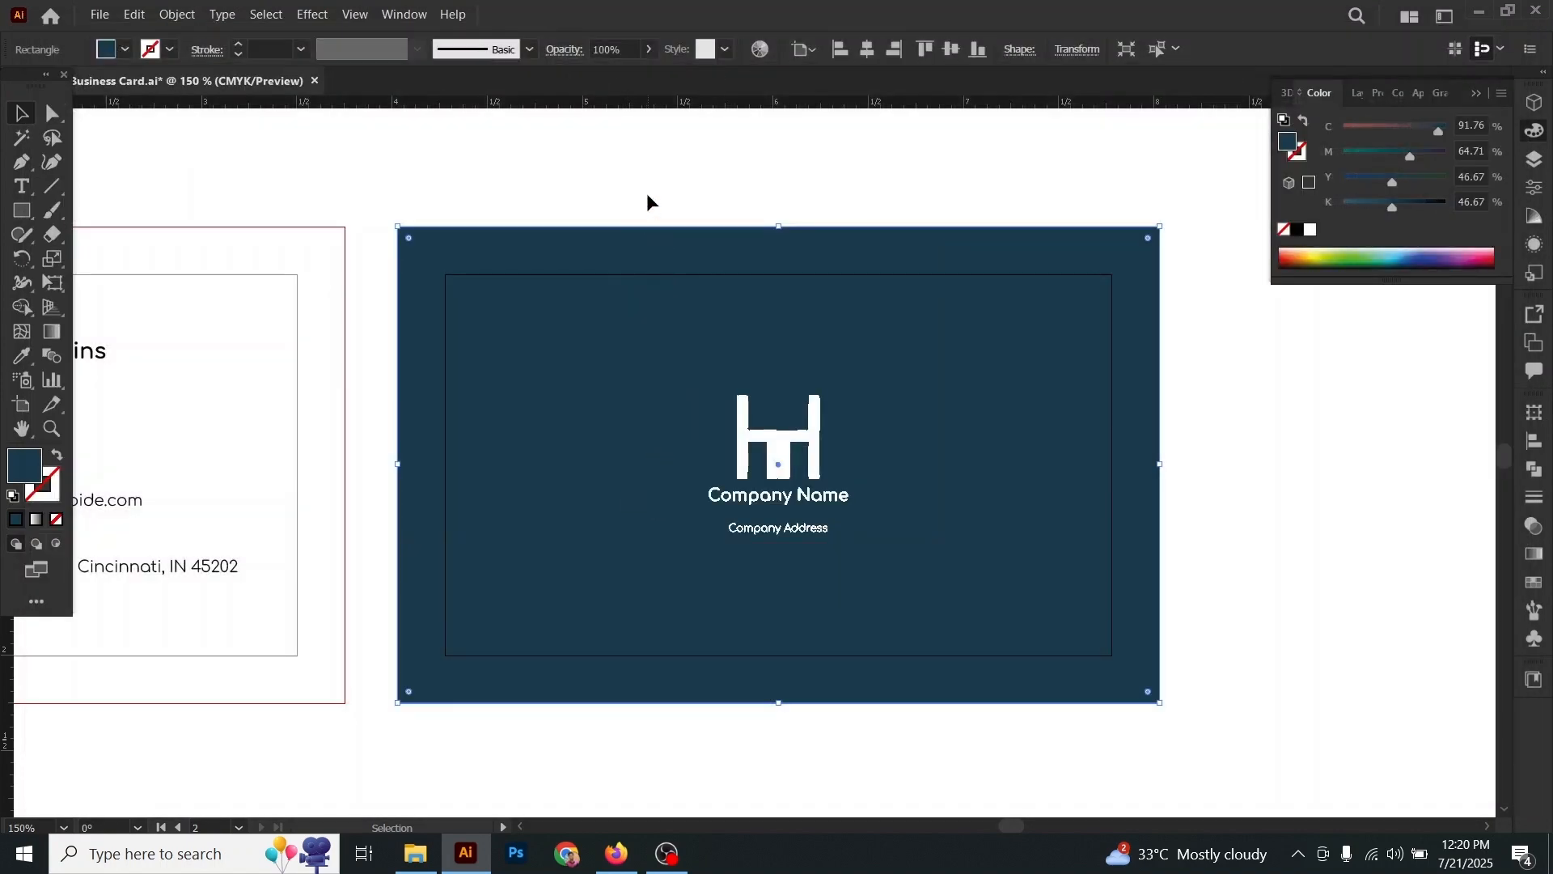
click(648, 192)
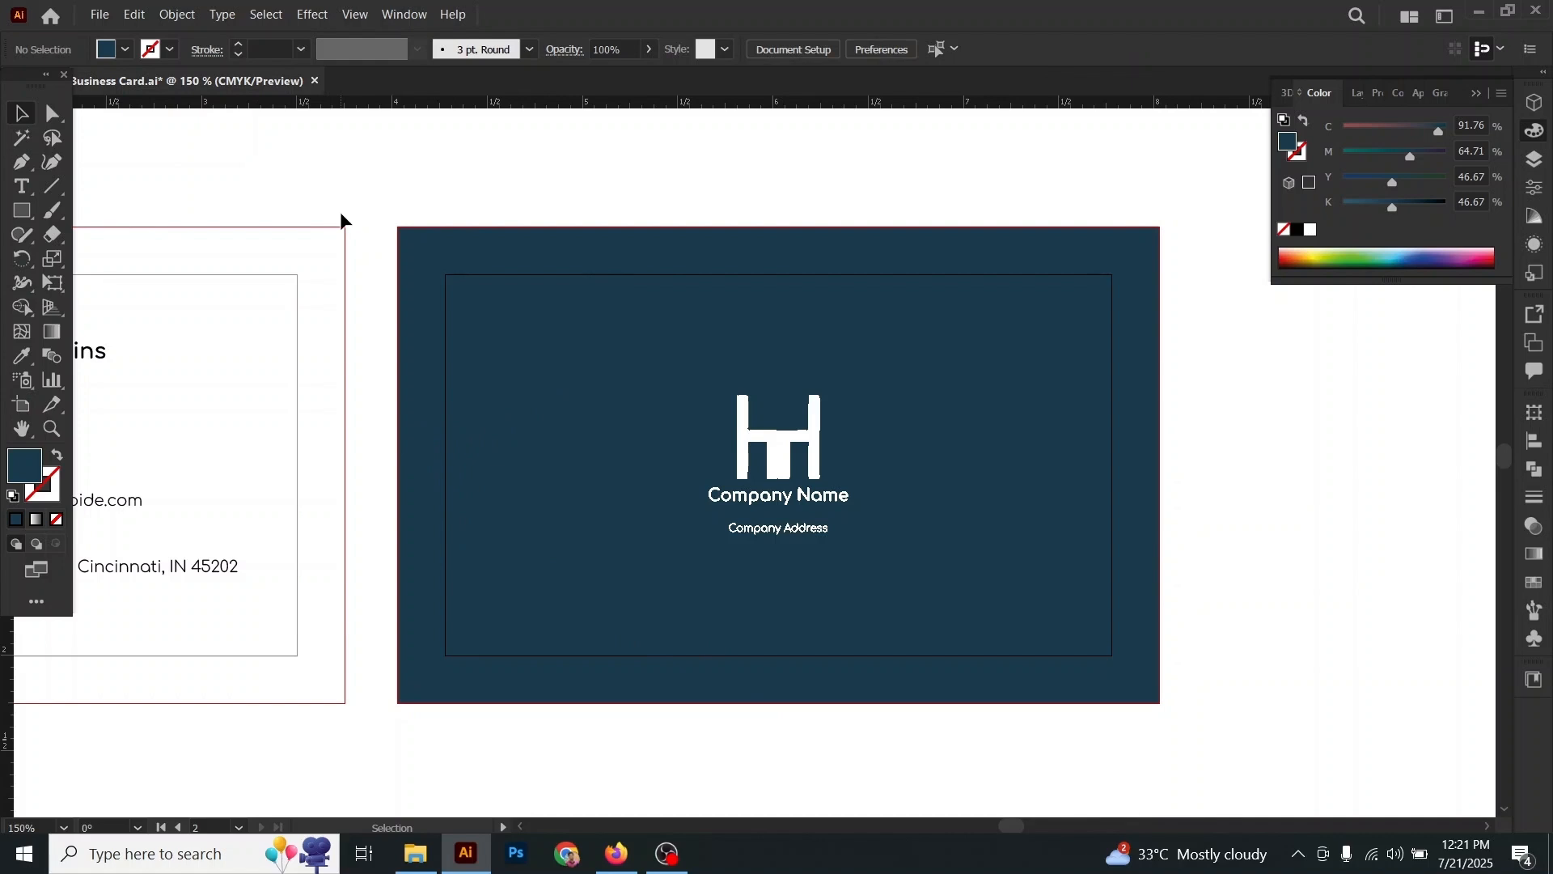
Step: Save a copy of the document as Adobe PDF in the Corporate Business Card Design folder, including all artboards
click(99, 14)
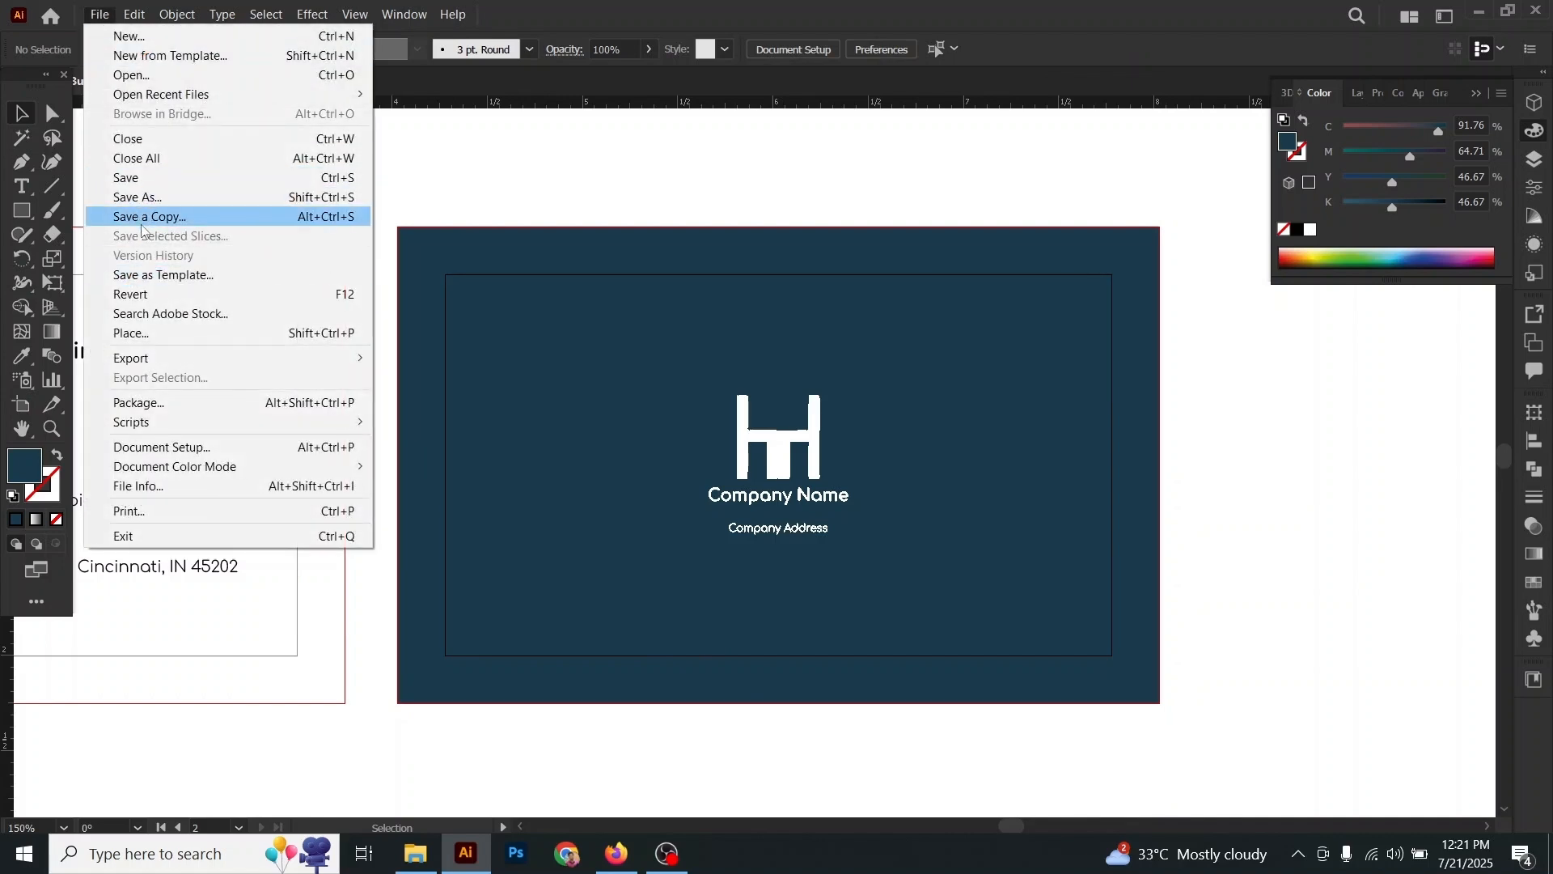
click(138, 217)
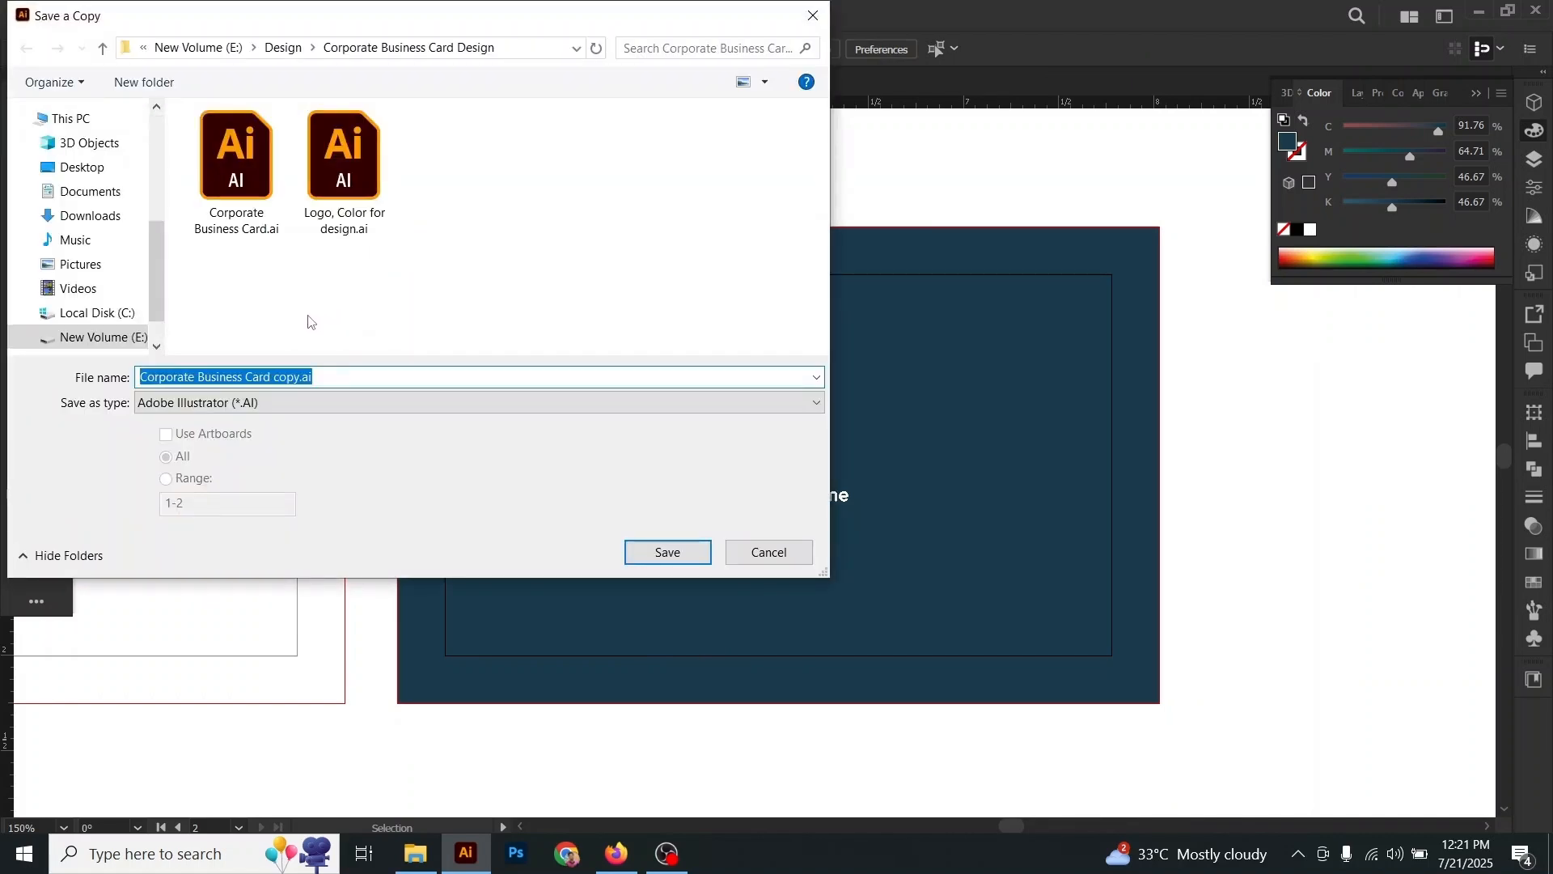
click(320, 401)
click(268, 441)
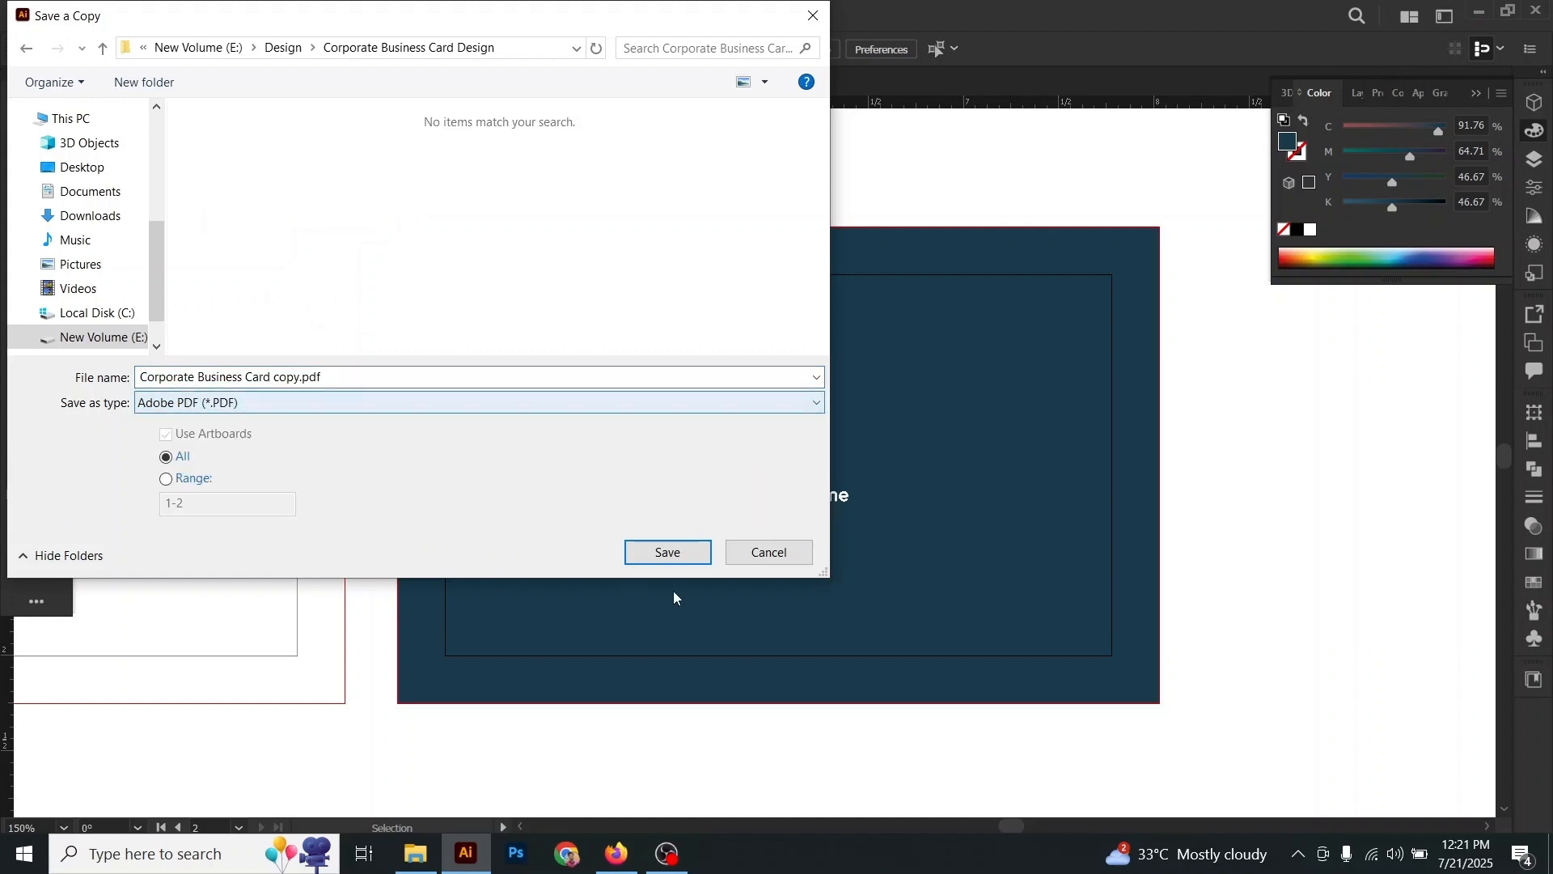
click(671, 555)
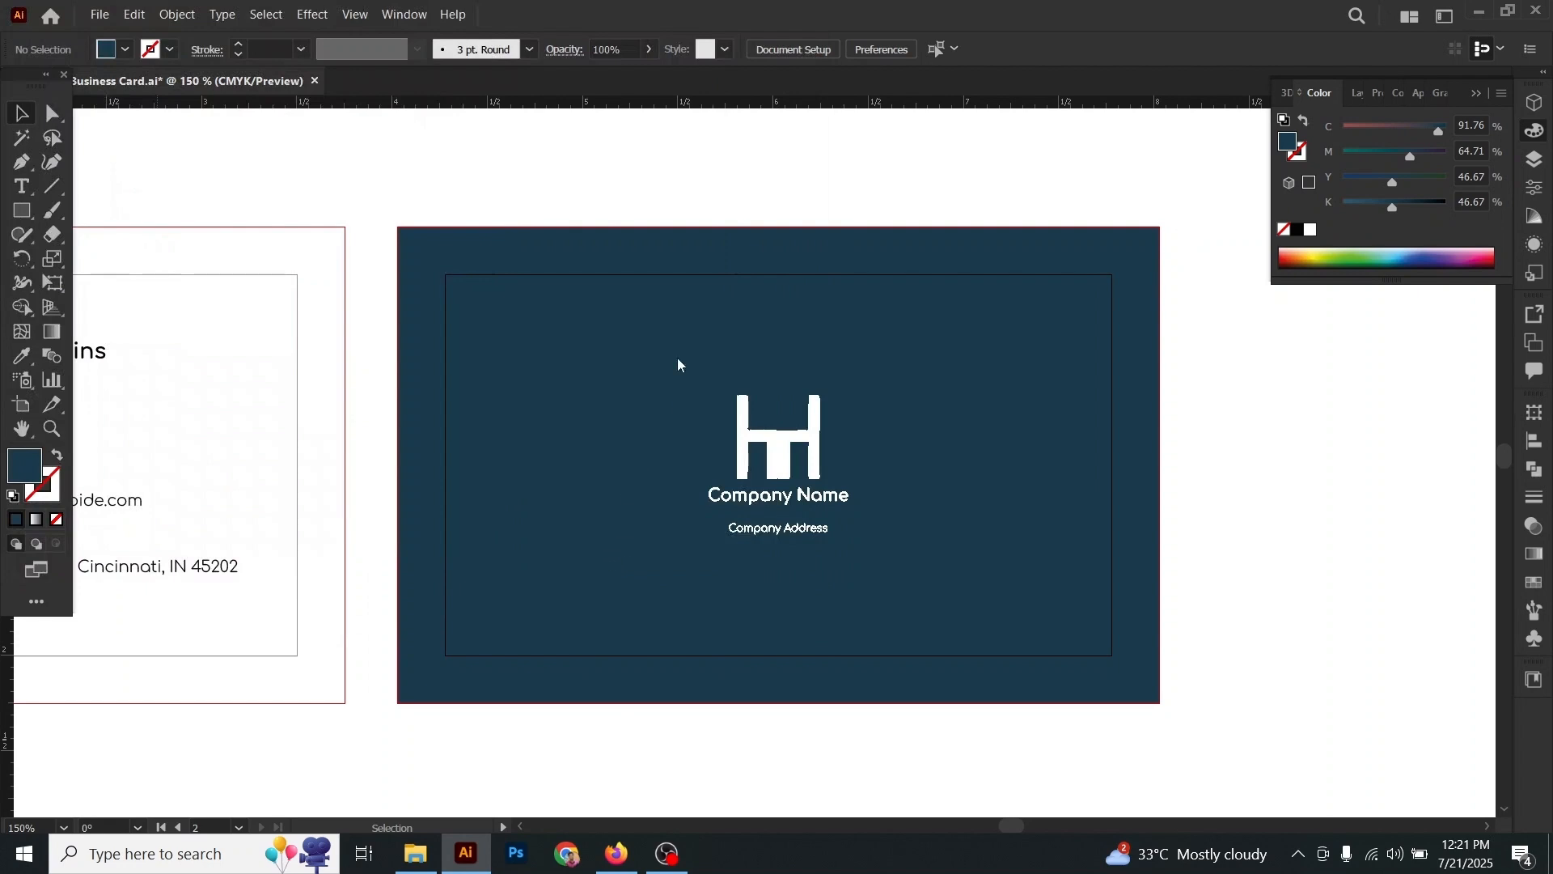
Step: Generate the PDF with Acrobat 8 (PDF 1.7) compatibility and inspect its two pages enlarged
click(938, 212)
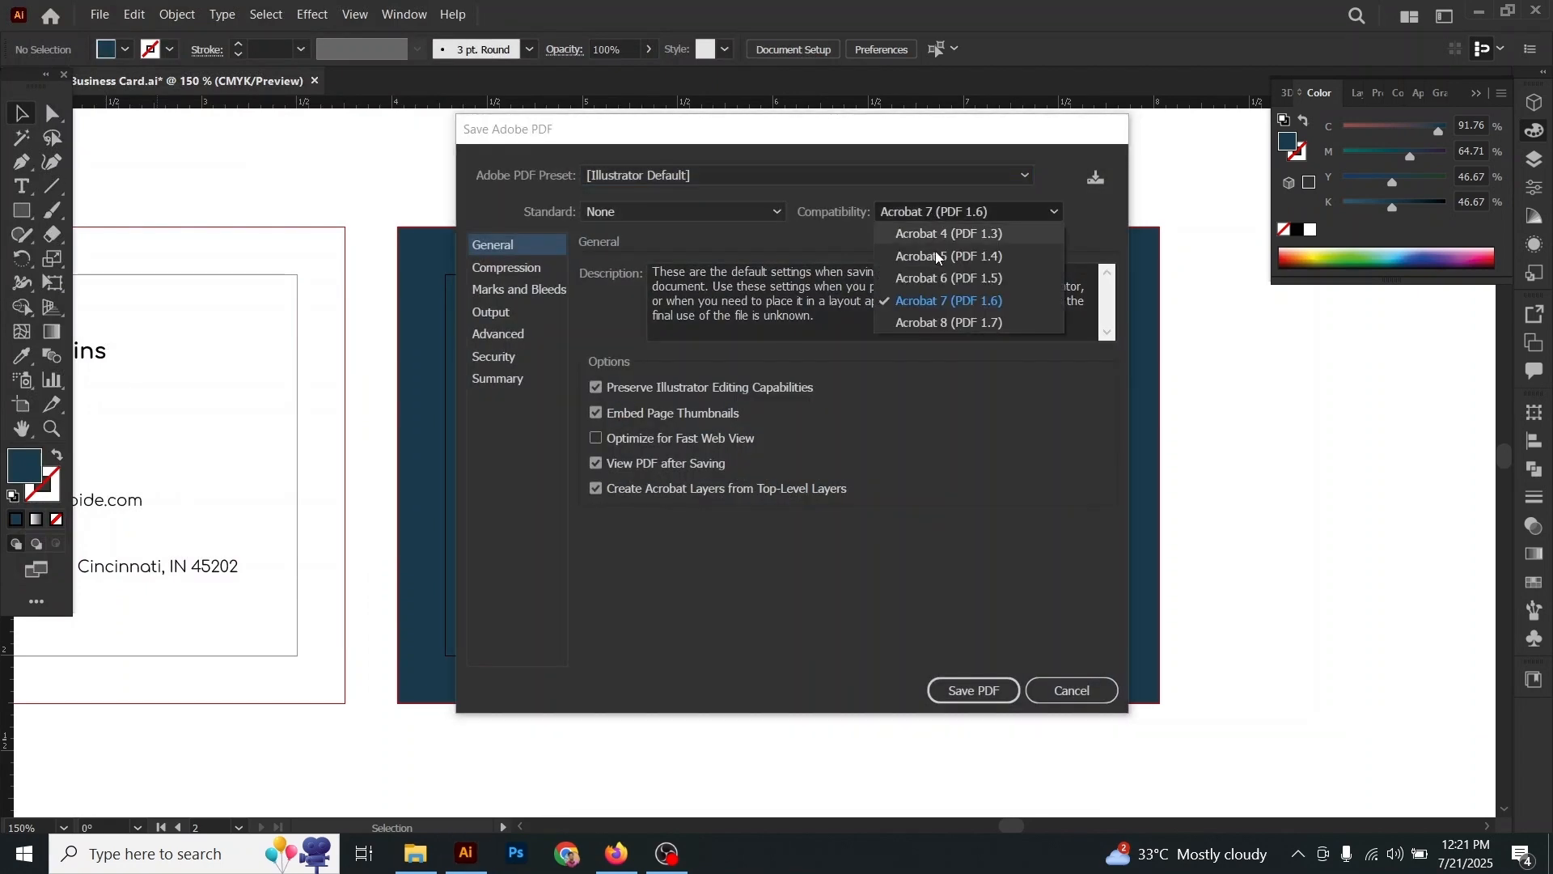
click(945, 322)
click(955, 683)
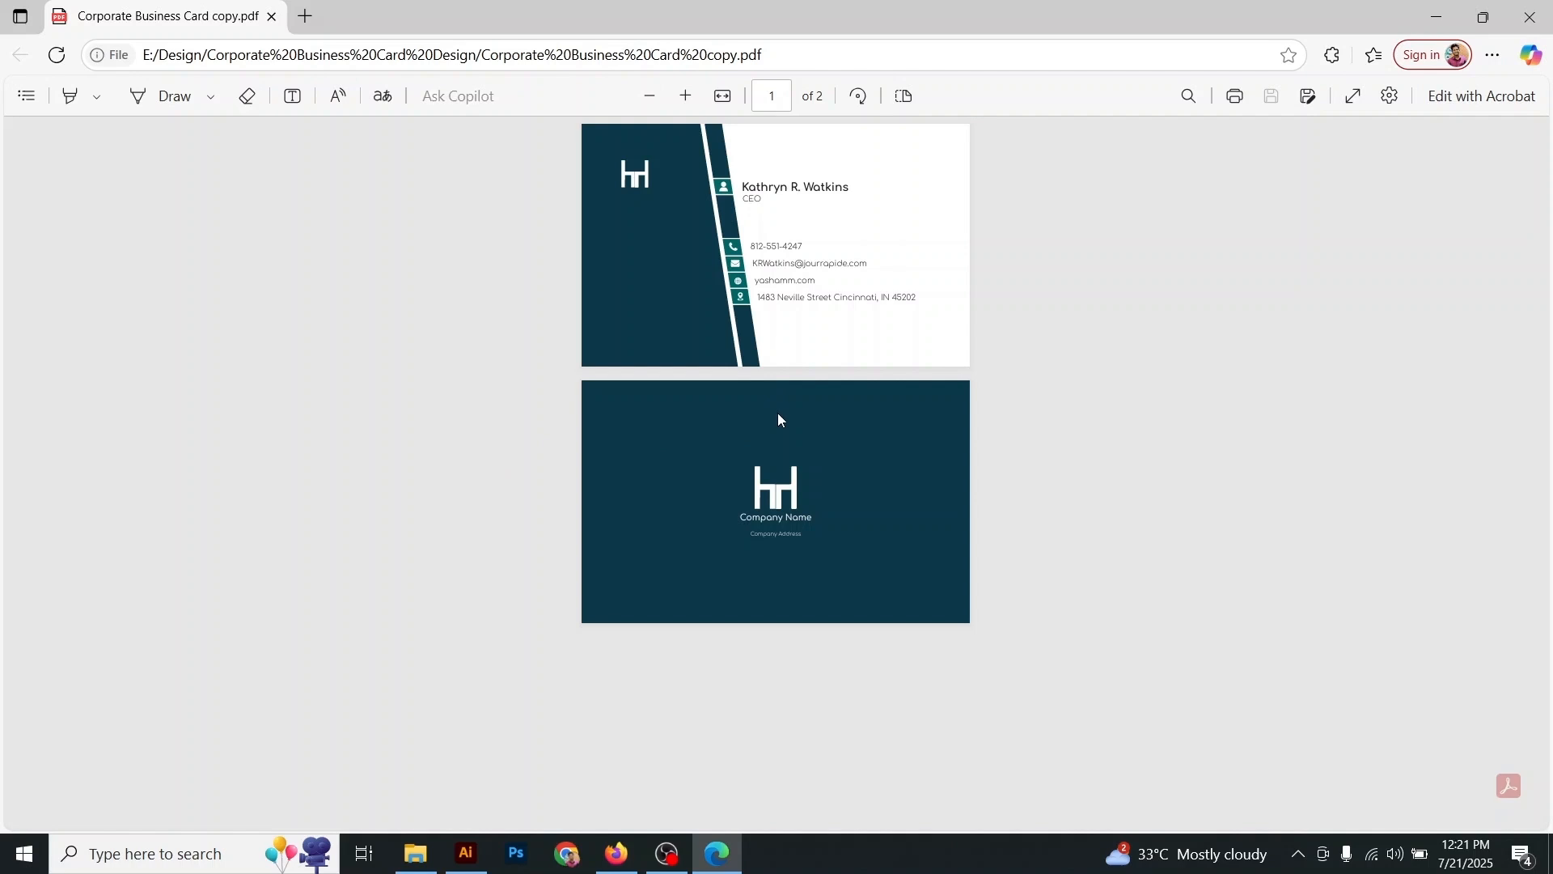
click(685, 96)
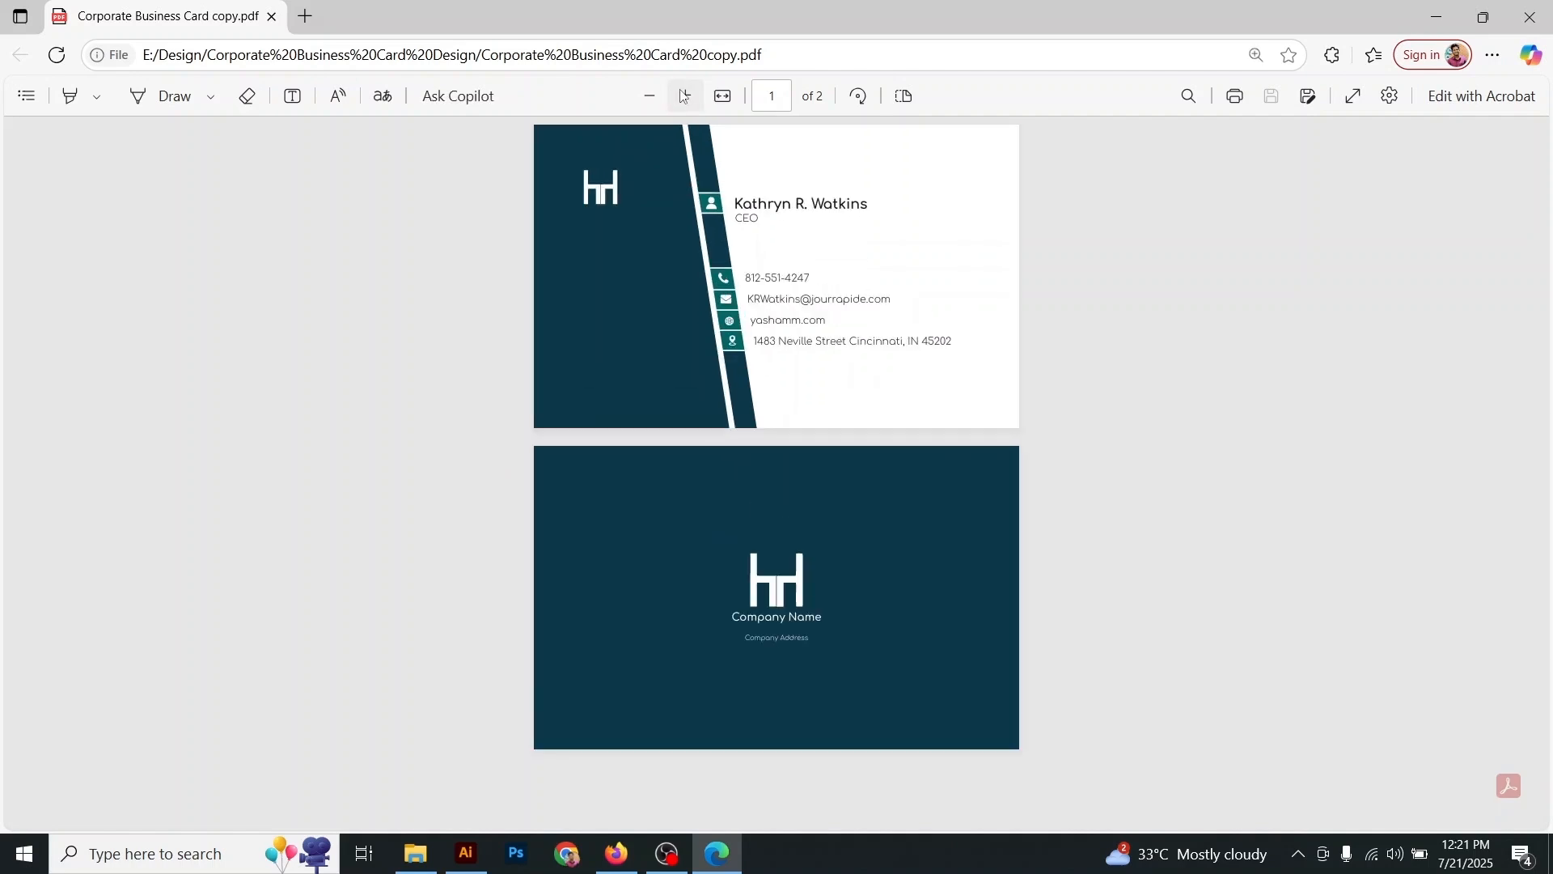
click(685, 96)
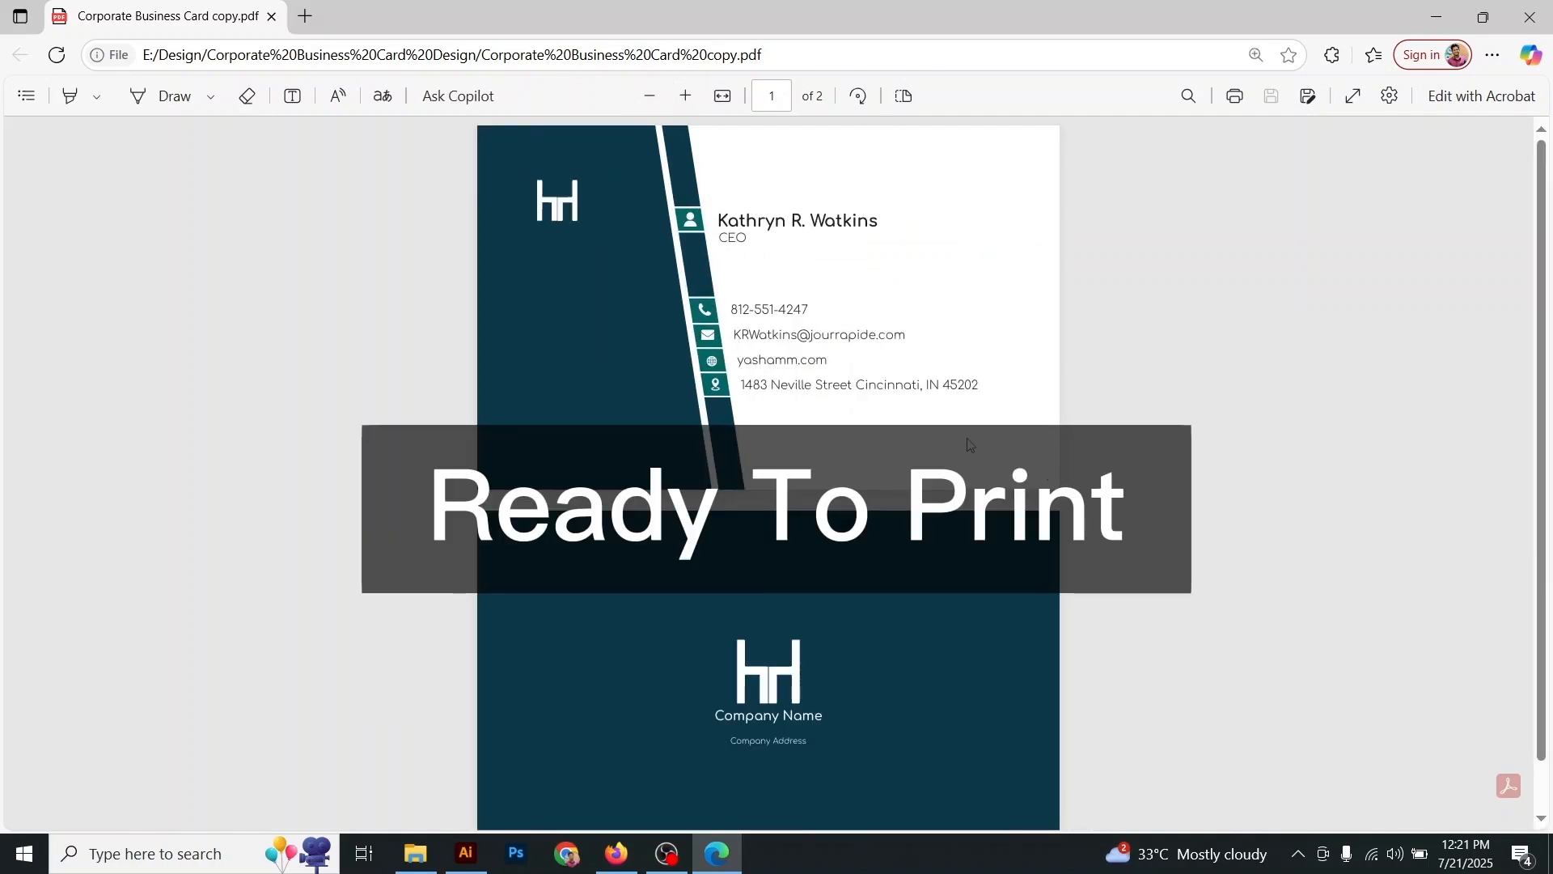